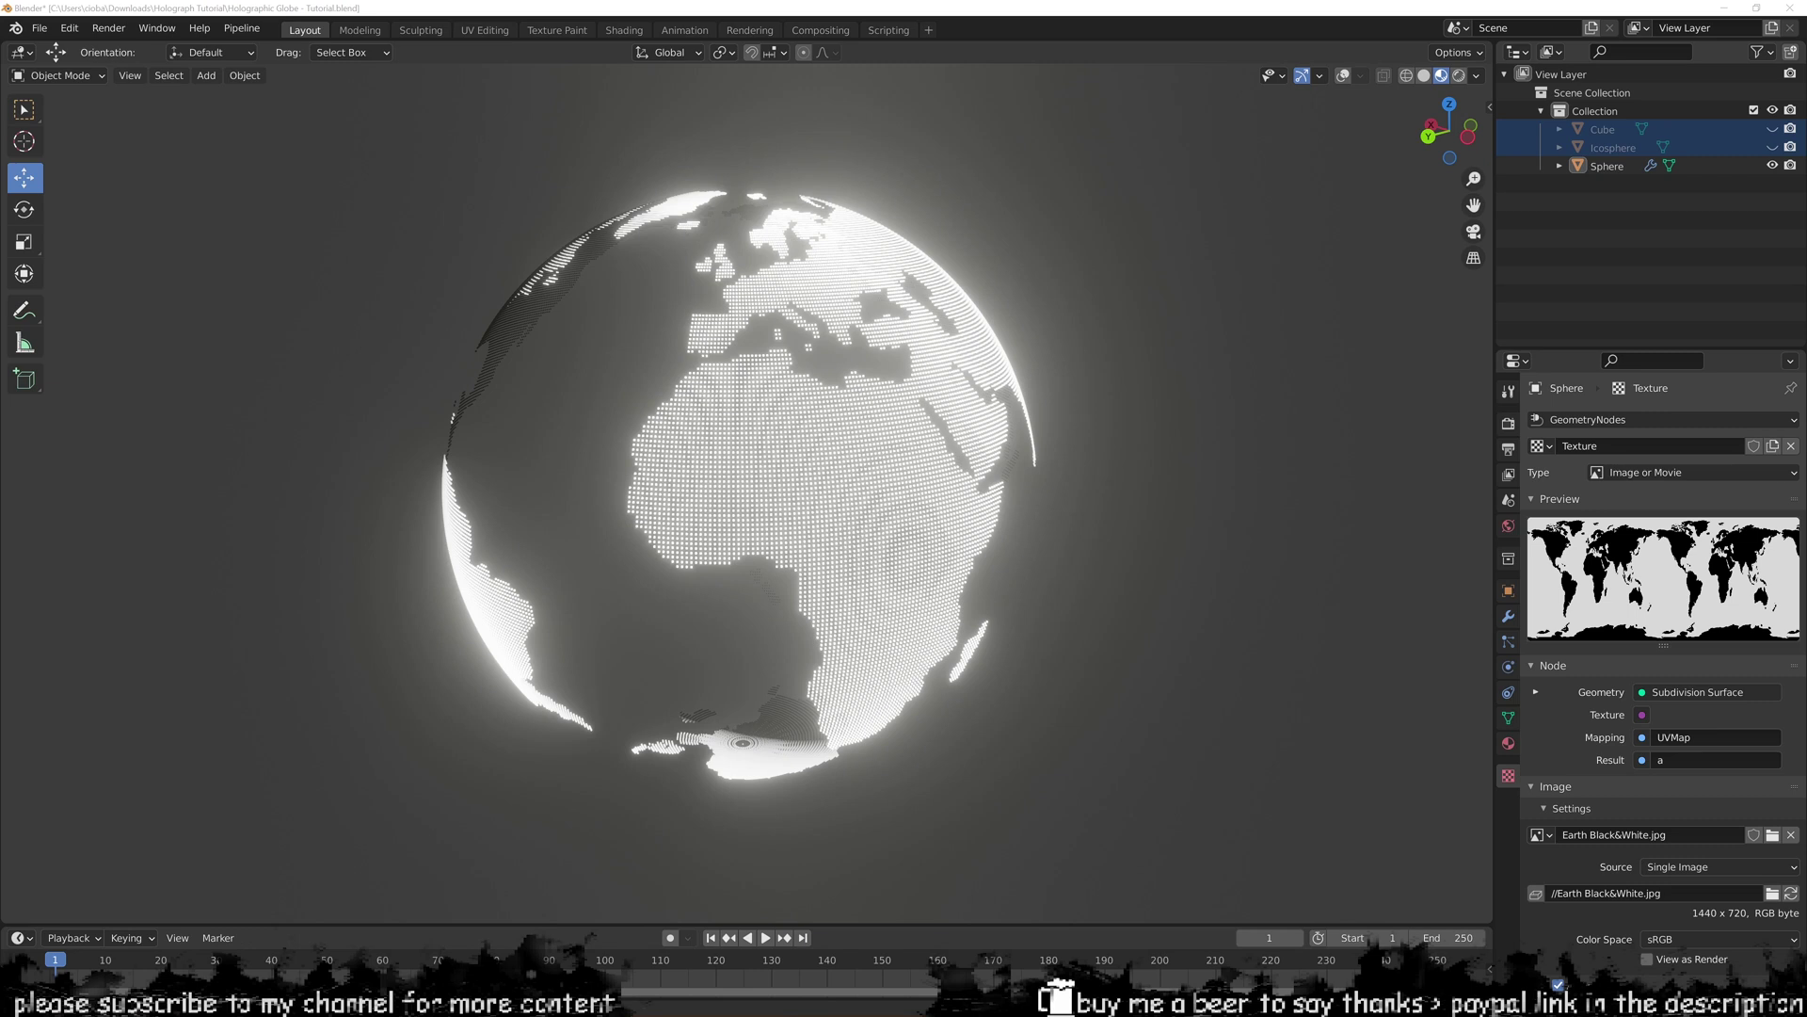
middle_drag(1070, 459, 883, 433)
click(713, 412)
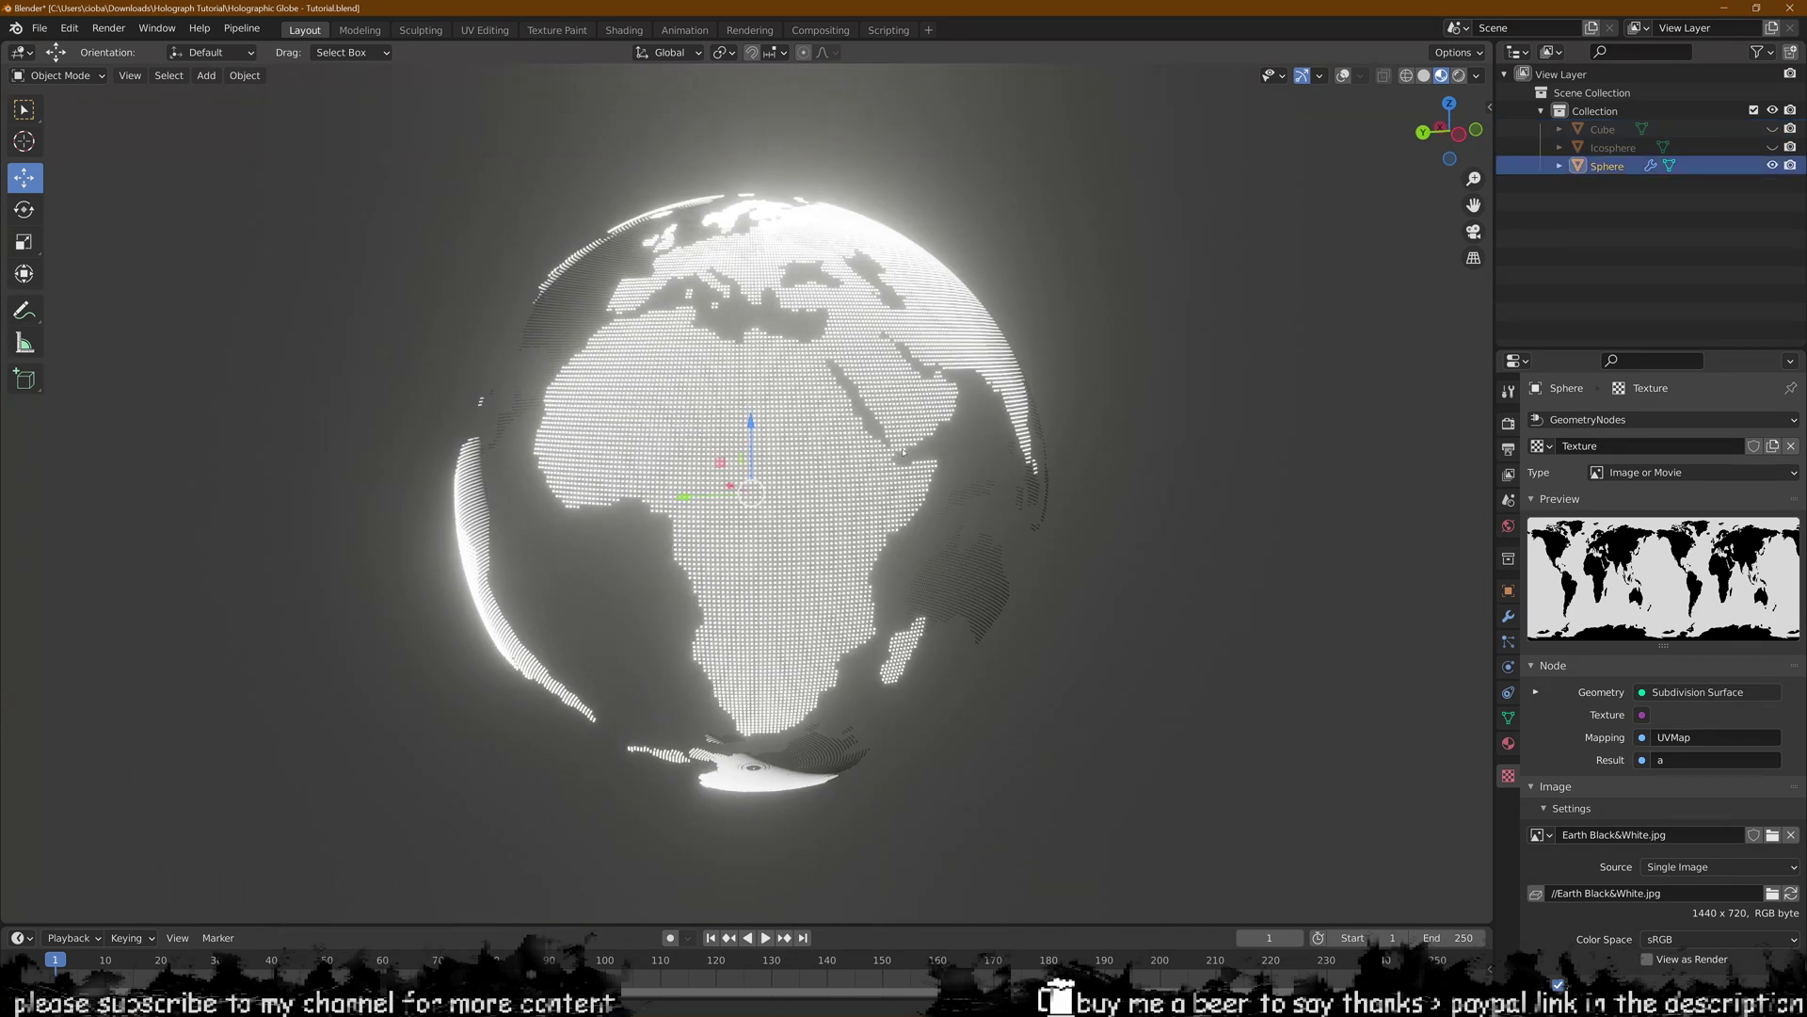
key(s)
key(r)
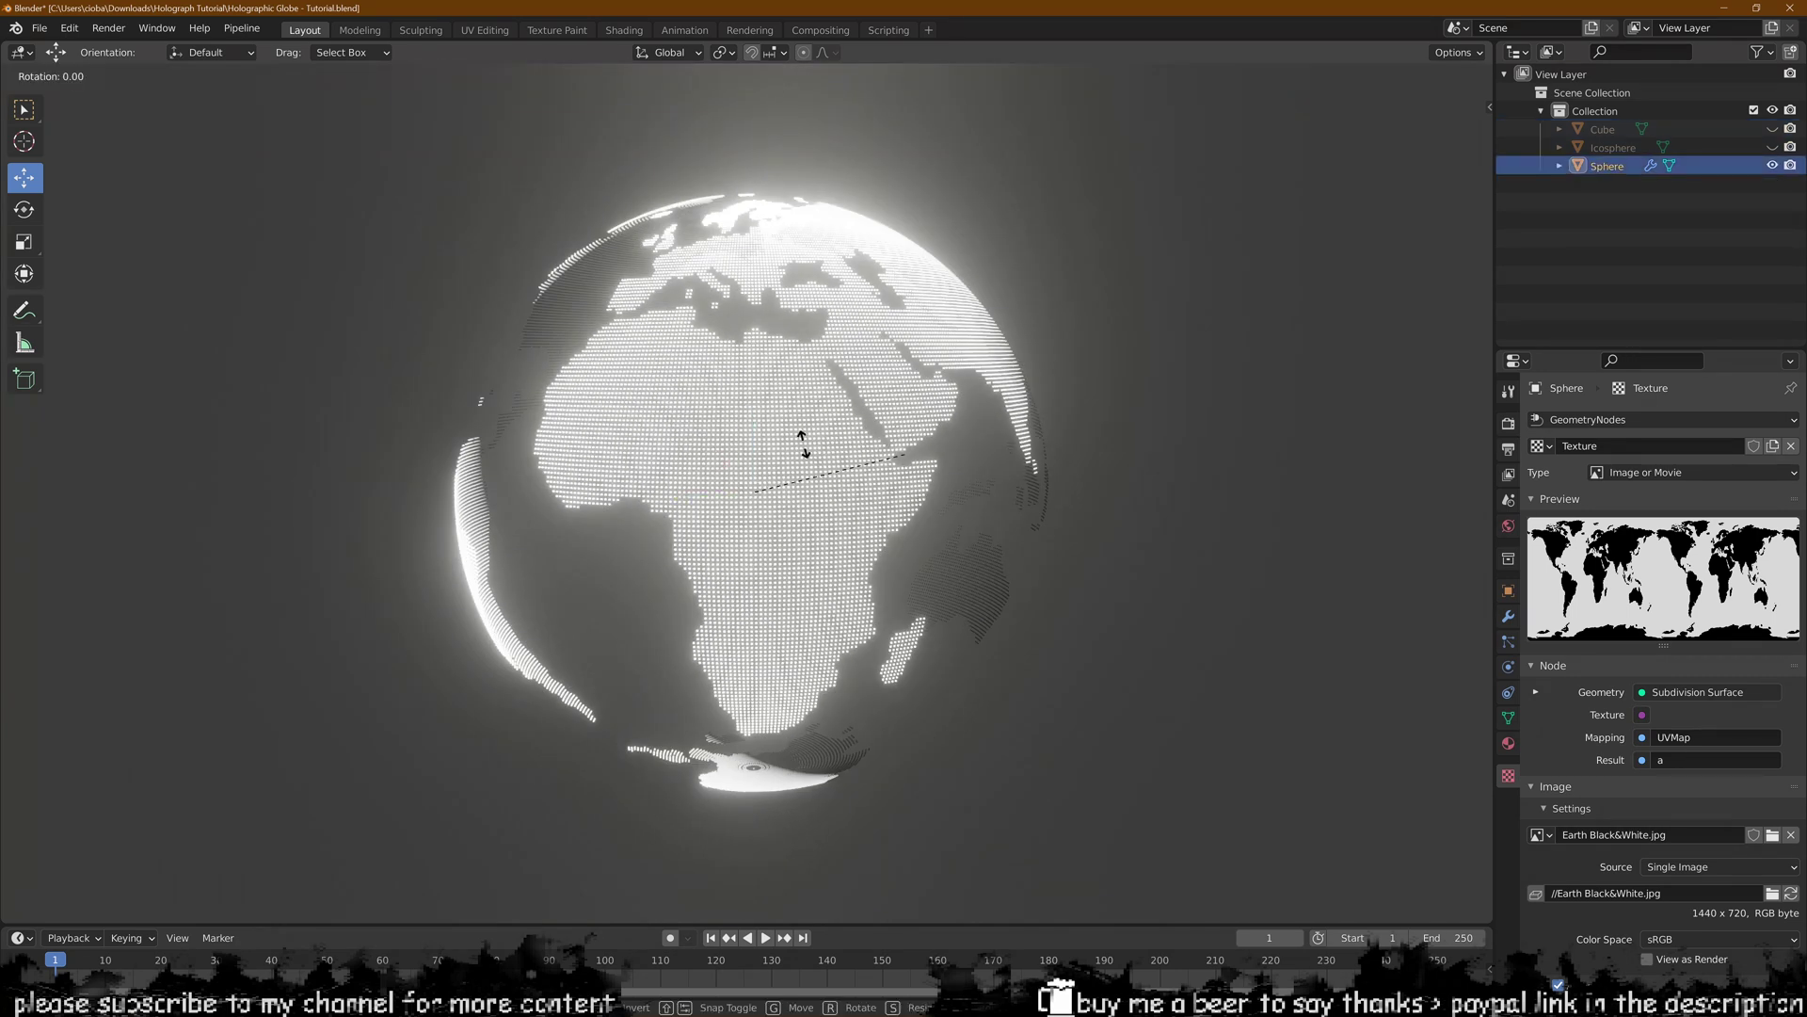
key(z)
right_click(761, 444)
- Examine the finished holographic globe and its dotted continents from several sides and distances
middle_drag(753, 429, 664, 406)
scroll(716, 386, up, 3)
middle_drag(753, 372, 708, 374)
scroll(701, 382, down, 1)
scroll(701, 405, down, 1)
middle_drag(668, 526, 686, 485)
middle_drag(508, 454, 637, 420)
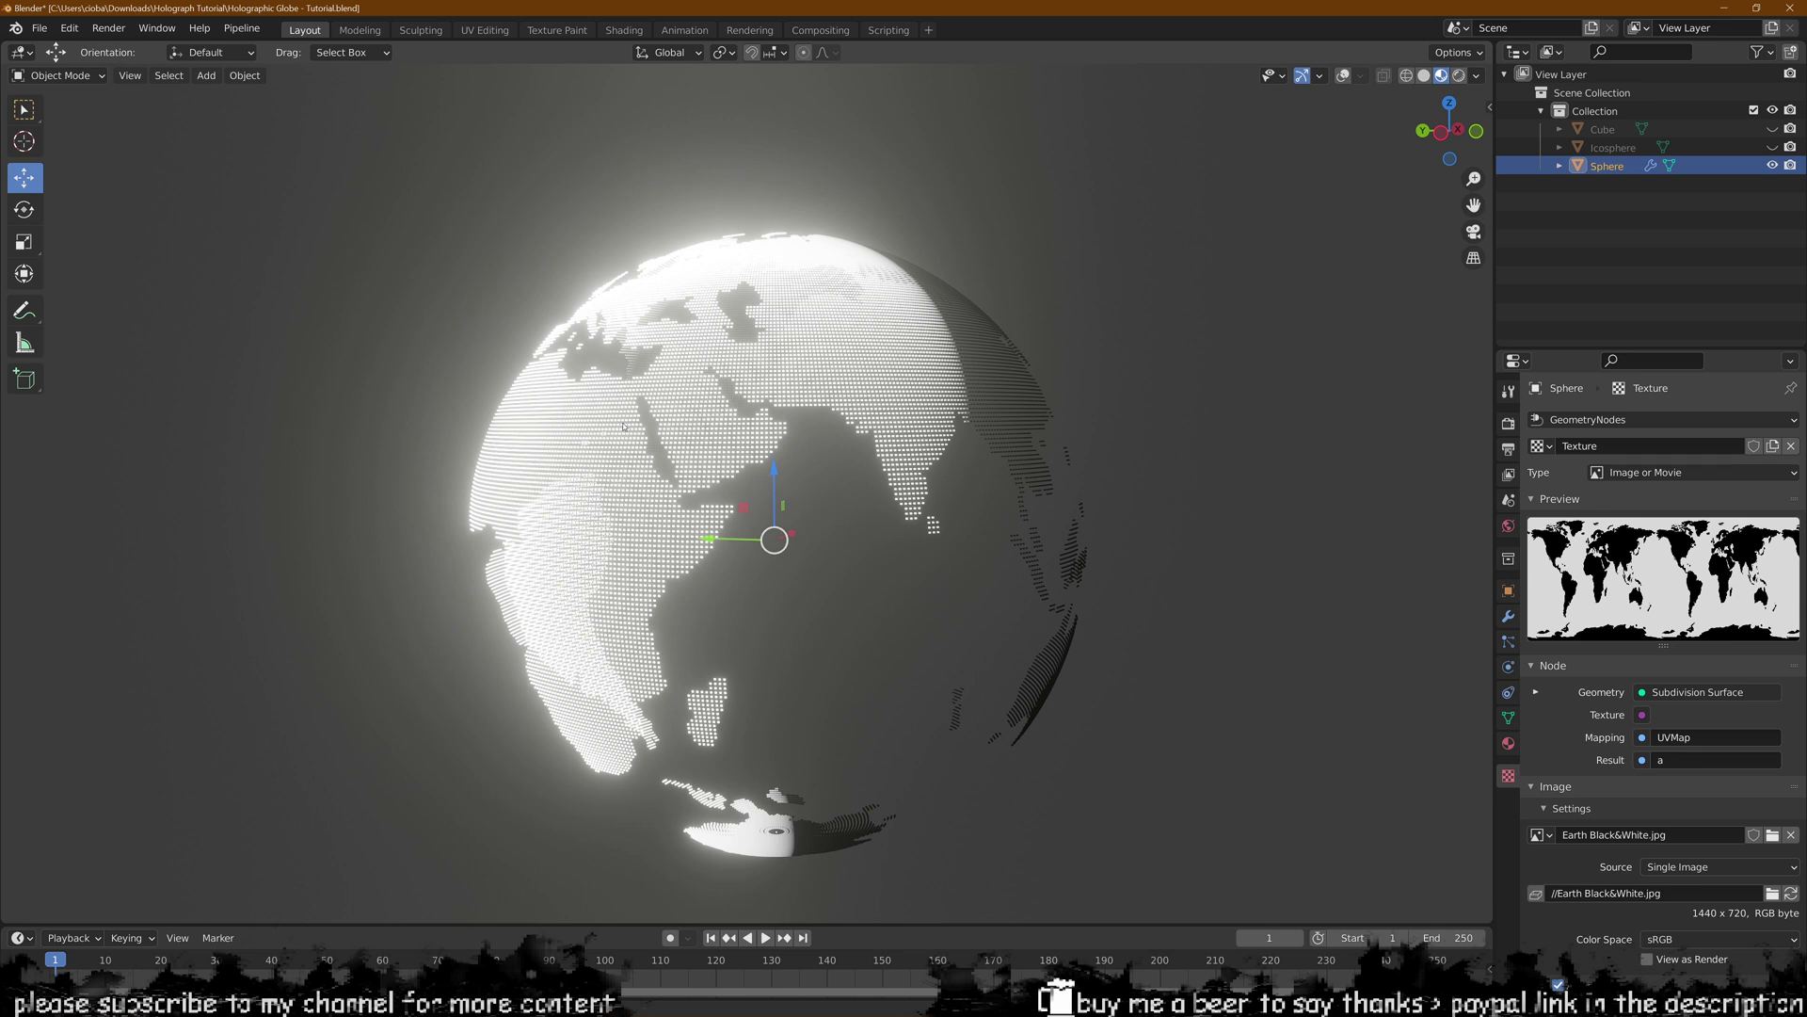
middle_drag(623, 425, 754, 387)
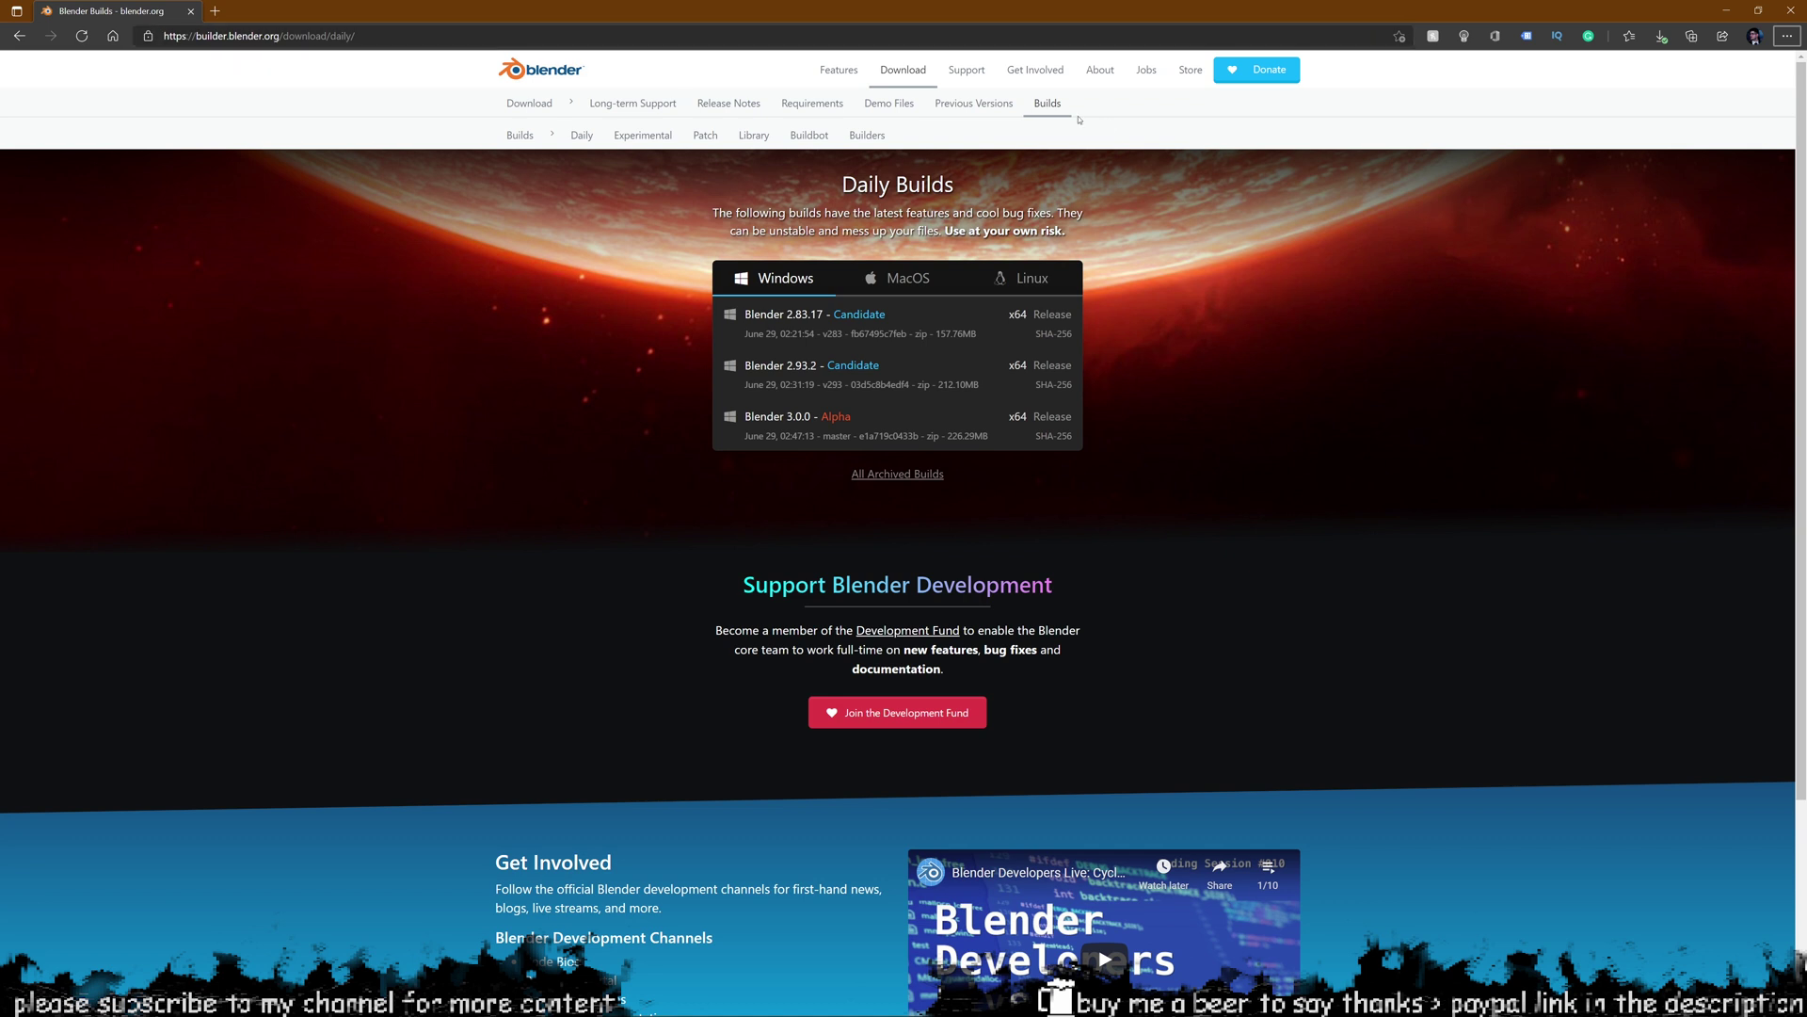
key(F5)
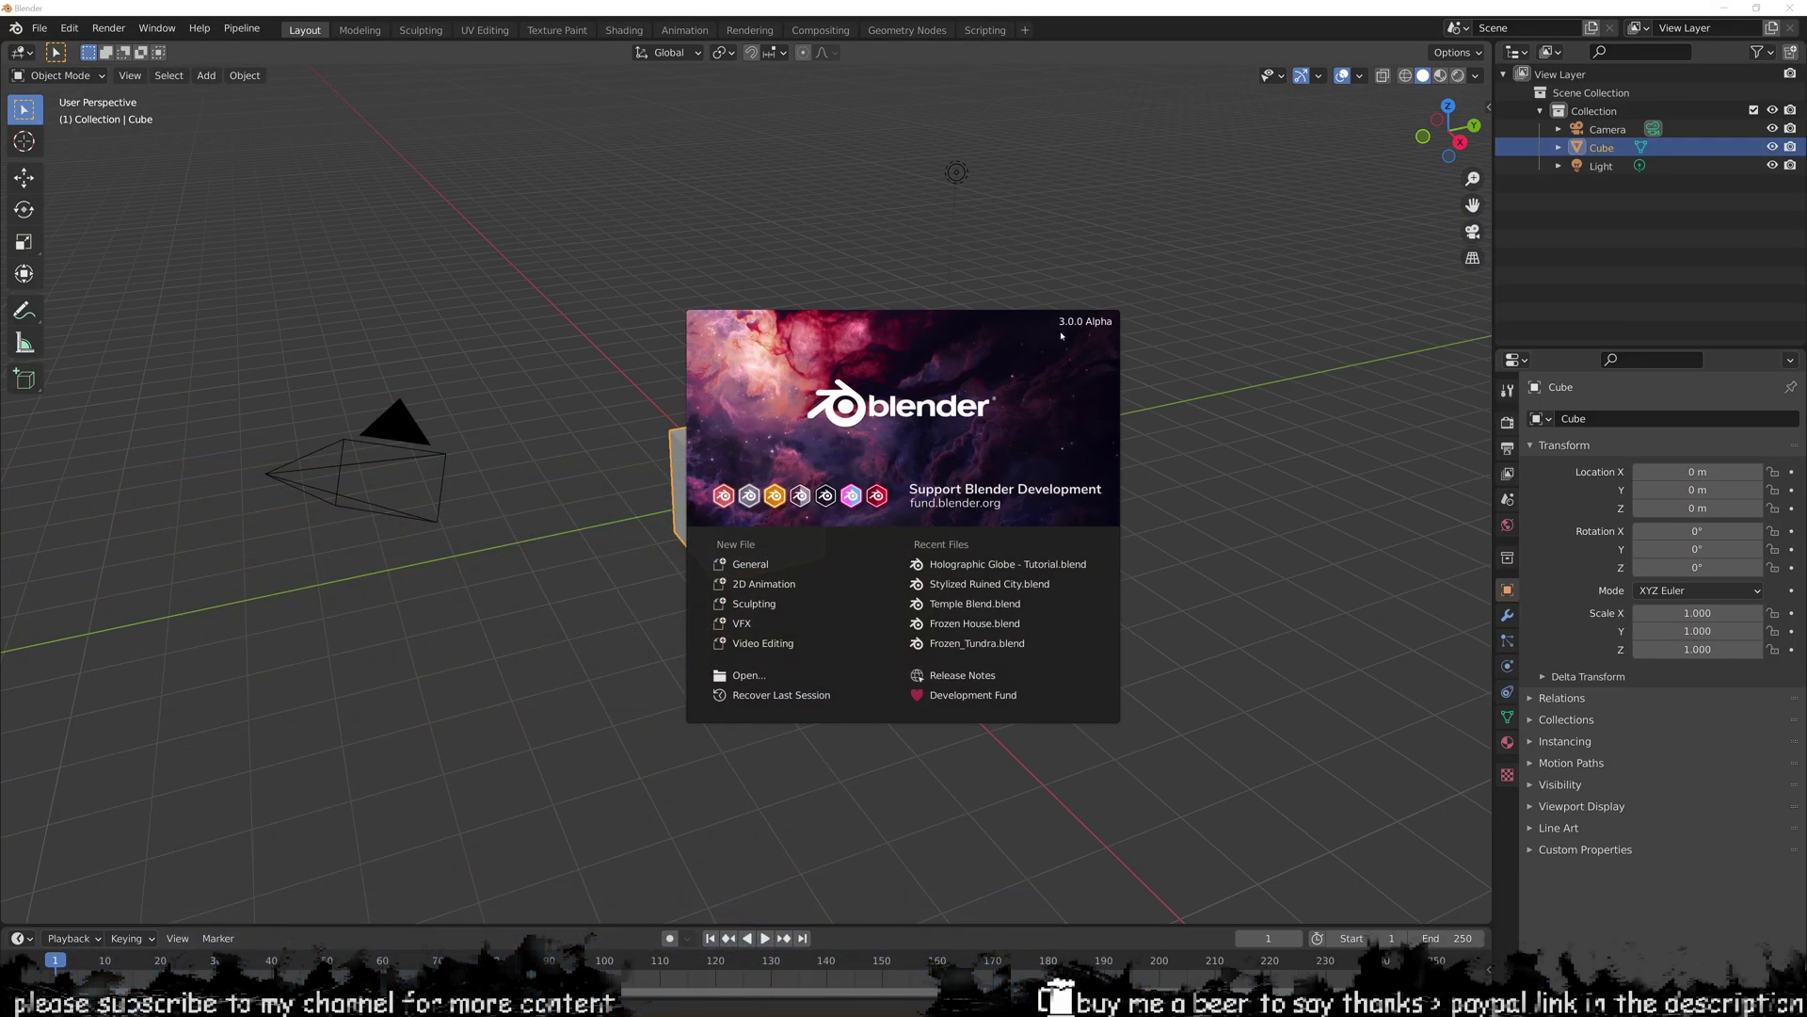
- Dismiss the splash screen and delete the default light and camera from the scene
click(1120, 348)
drag(1103, 298, 755, 66)
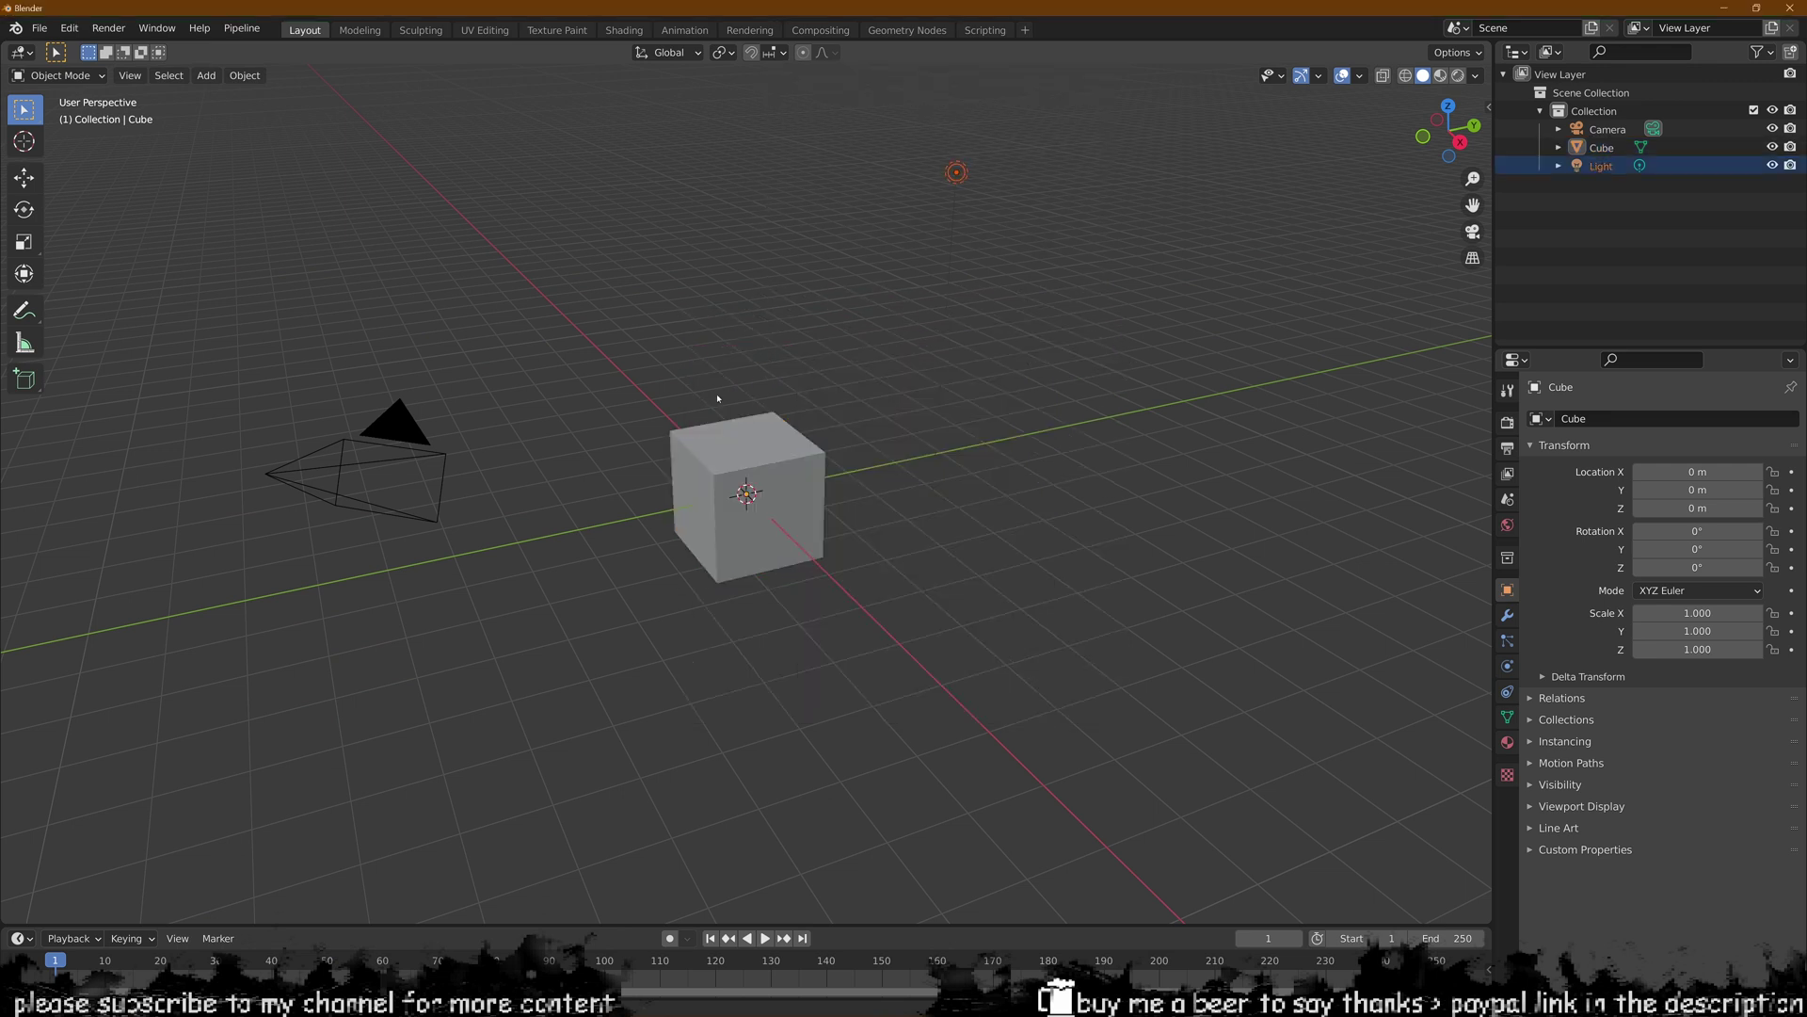
shift+click(292, 507)
key(x)
click(323, 477)
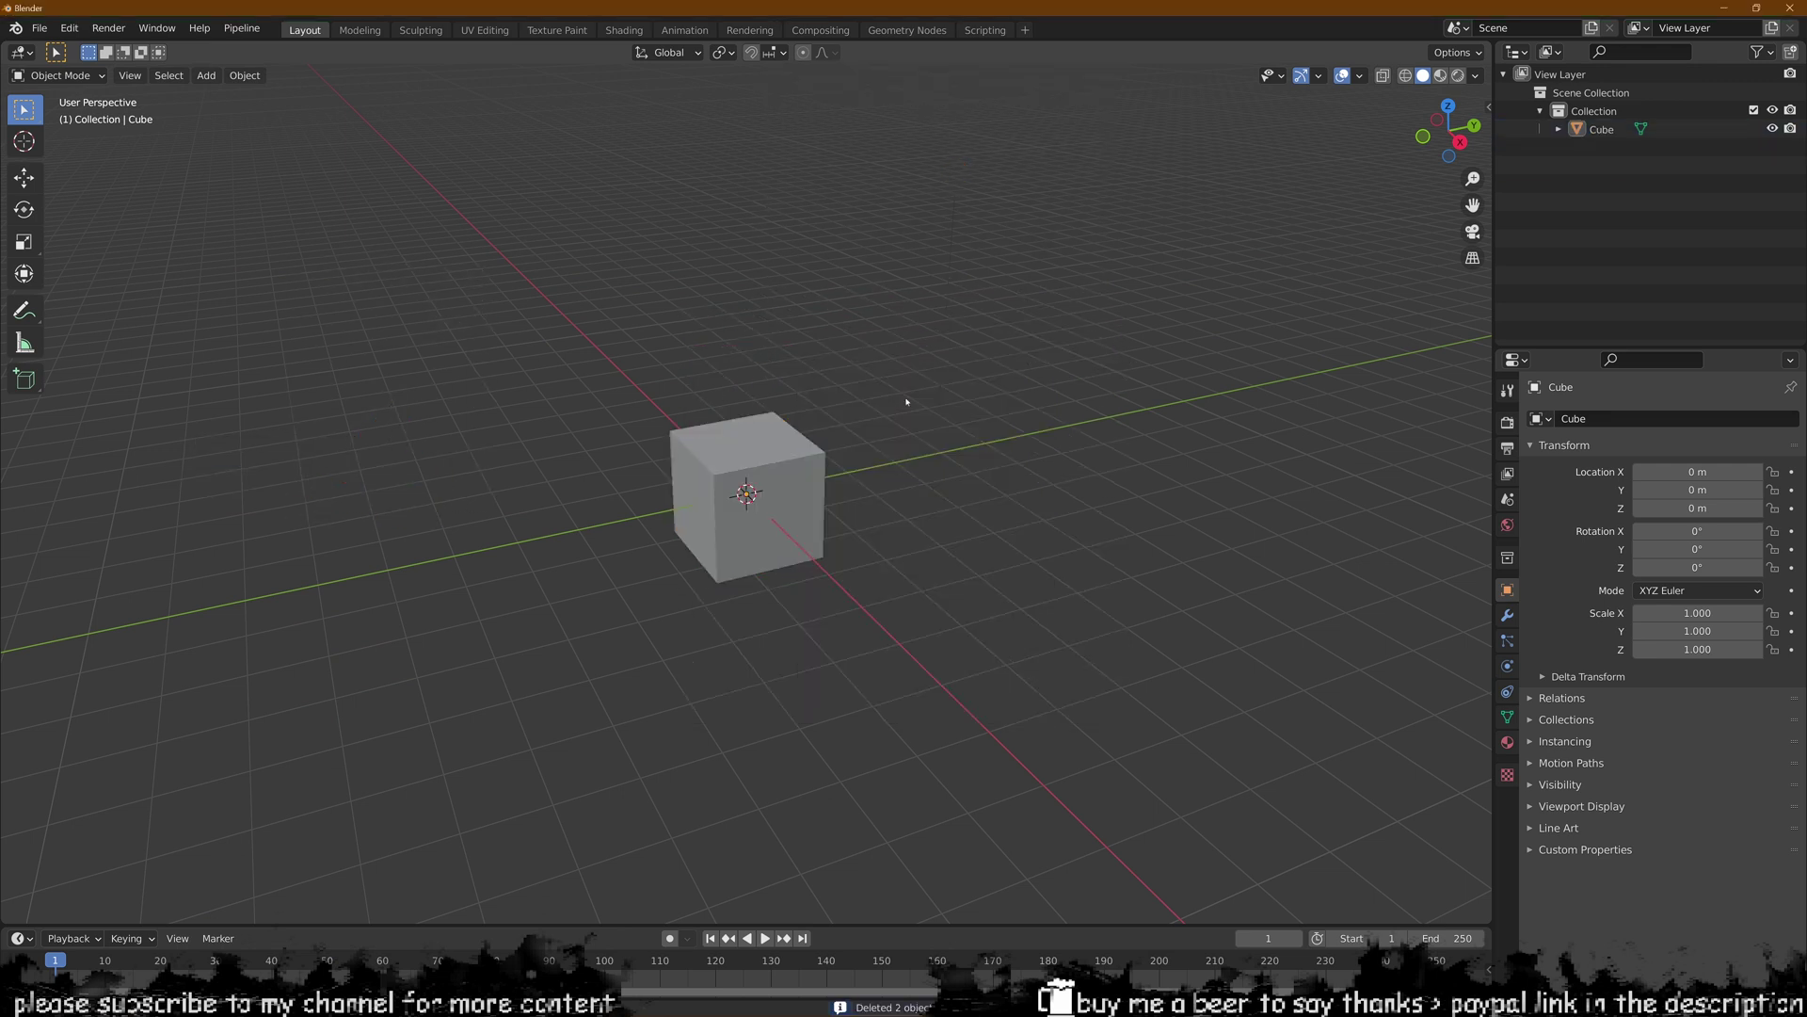
- Move the default cube about 11 m along the negative Y axis, away from the origin
click(761, 468)
middle_drag(909, 460, 844, 456)
key(g)
key(y)
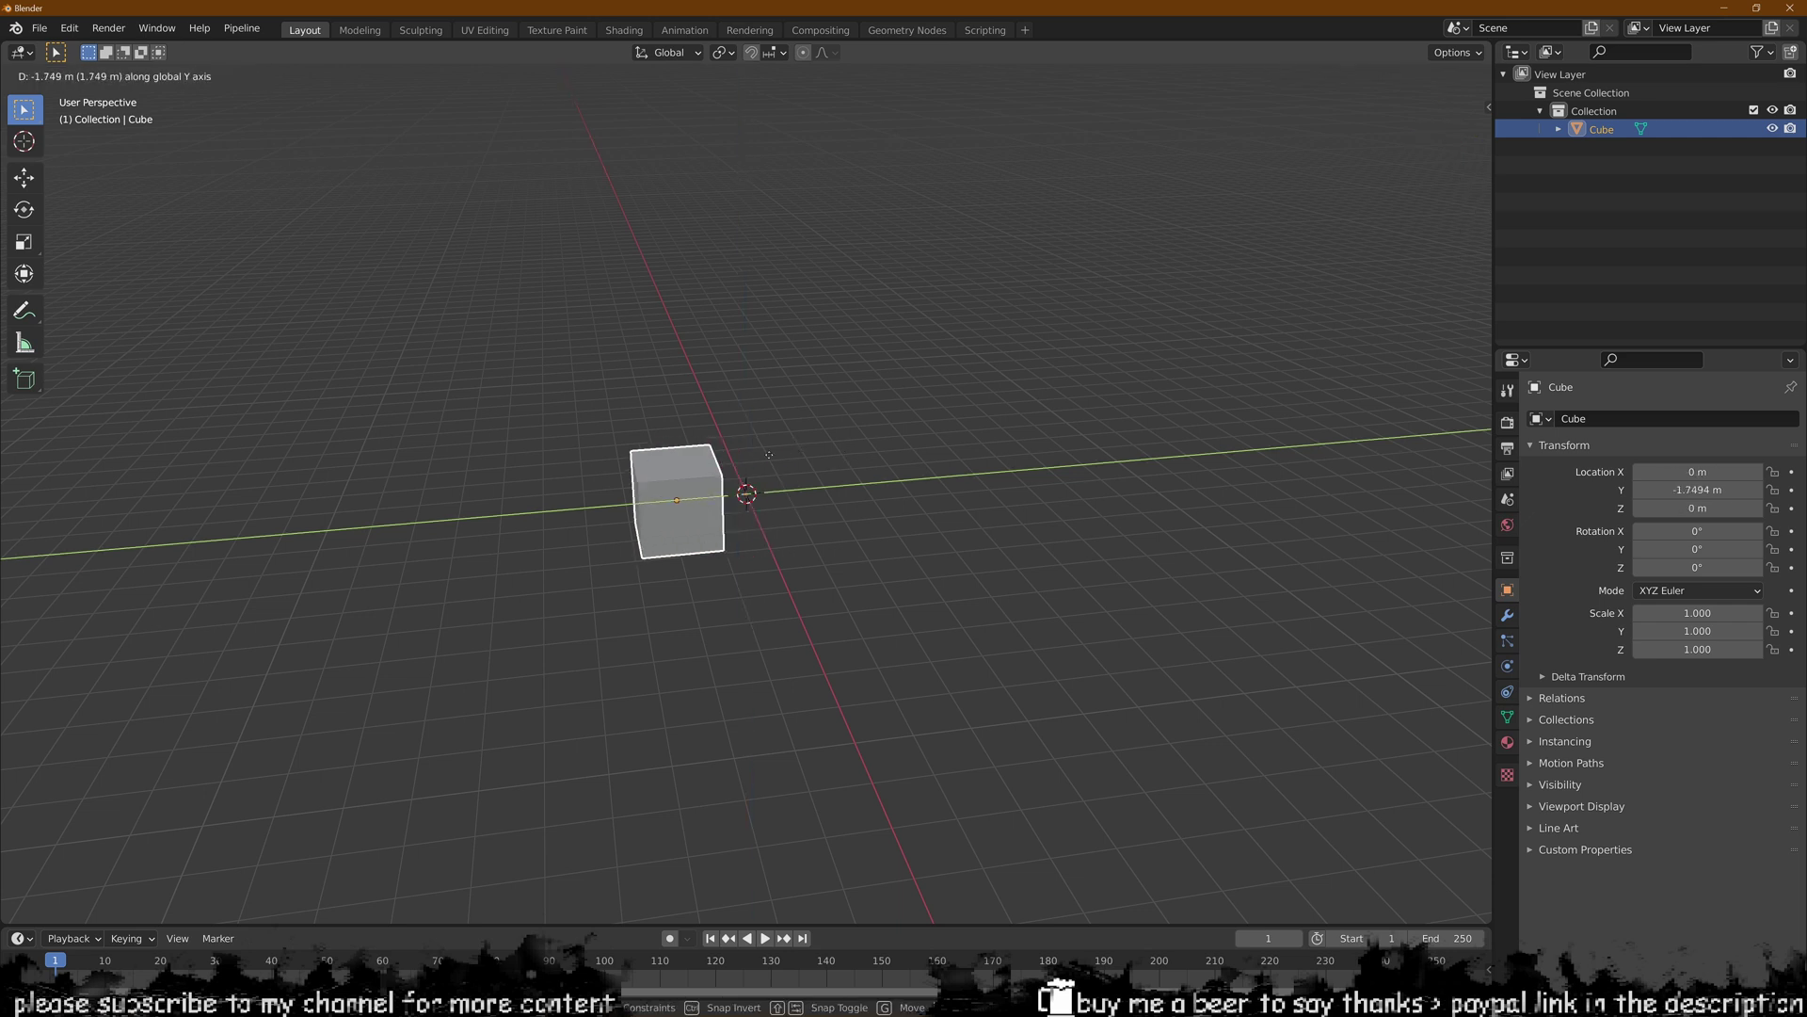
click(573, 436)
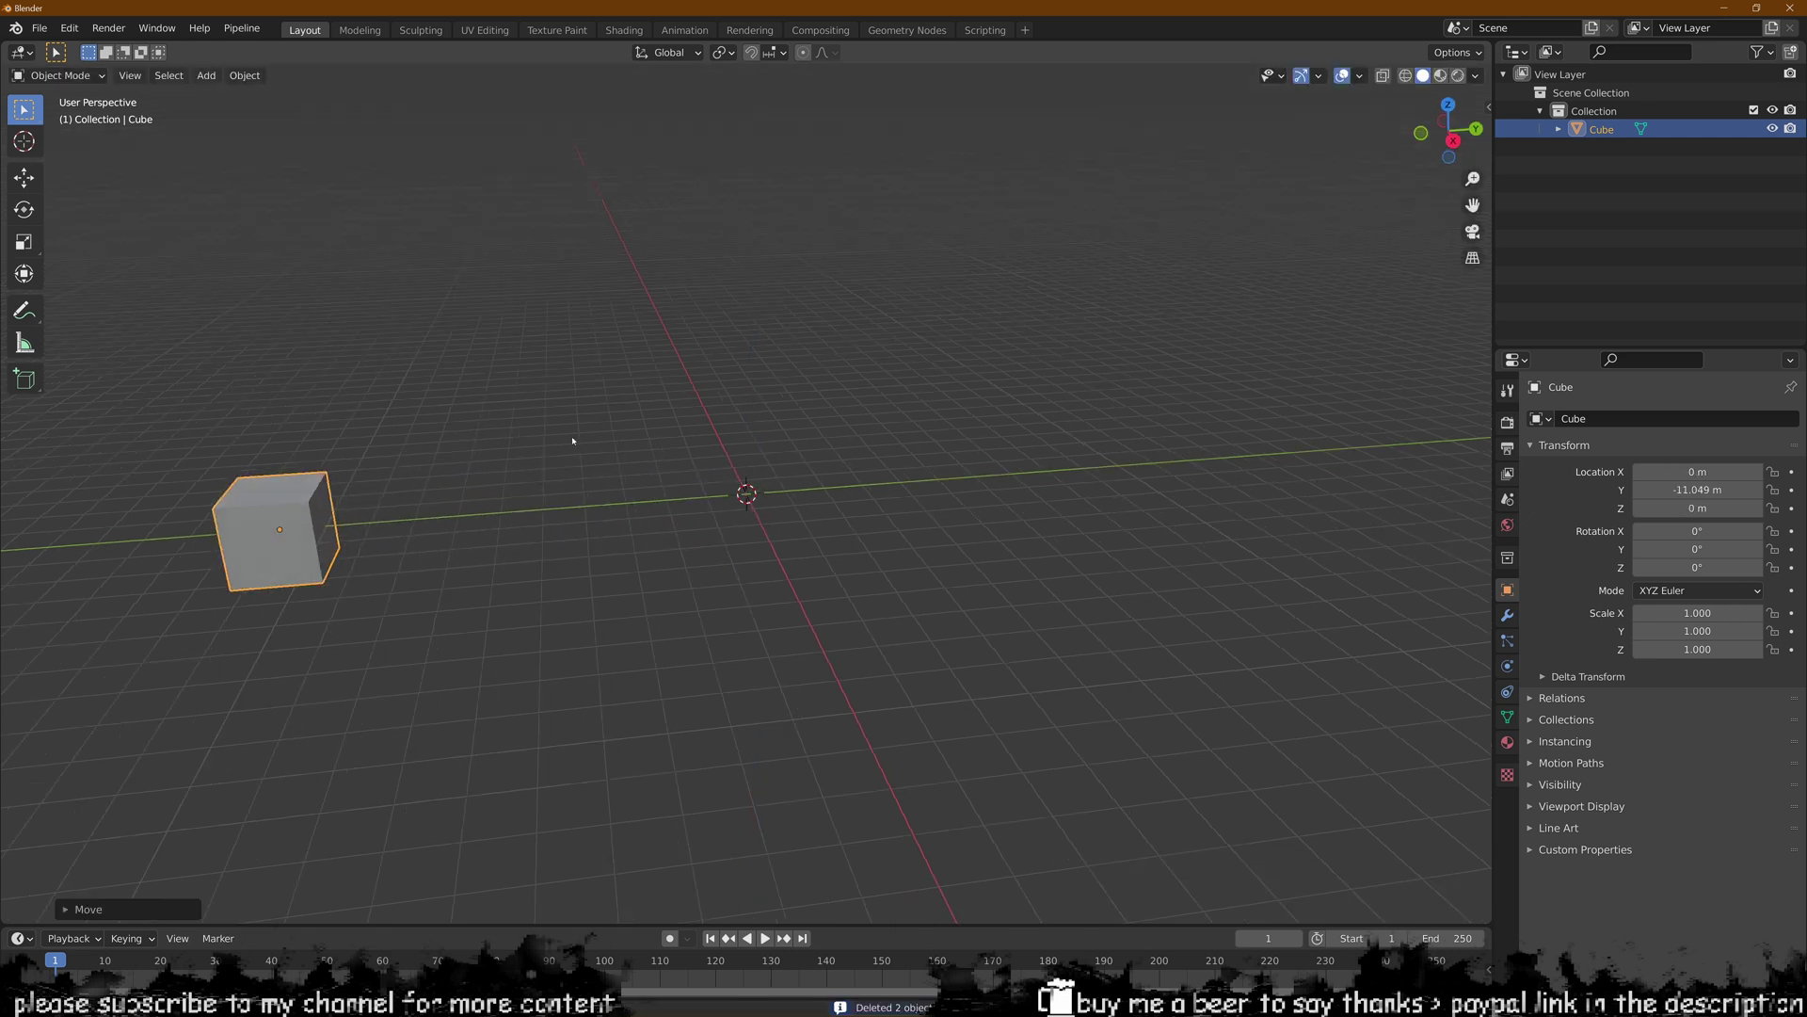
- Add a UV sphere at the world origin and shade it smooth
middle_drag(574, 436, 840, 517)
key(shift+a)
mouse_move(749, 512)
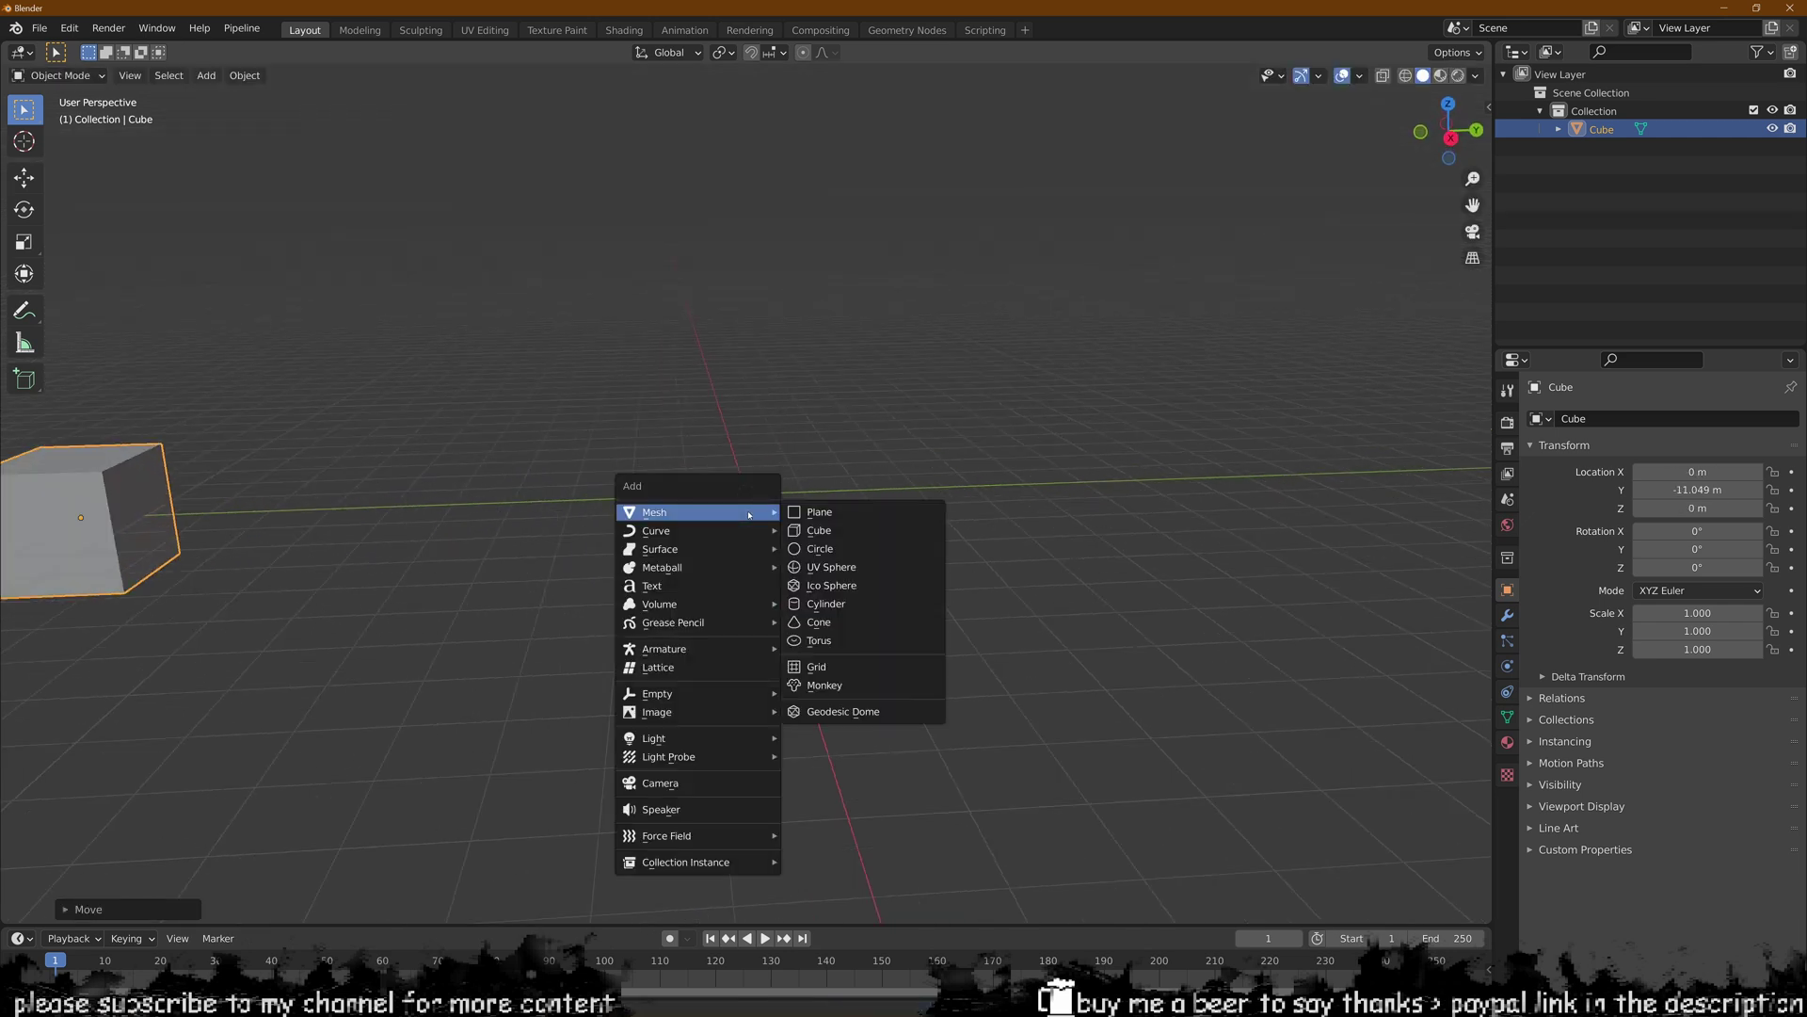
click(831, 567)
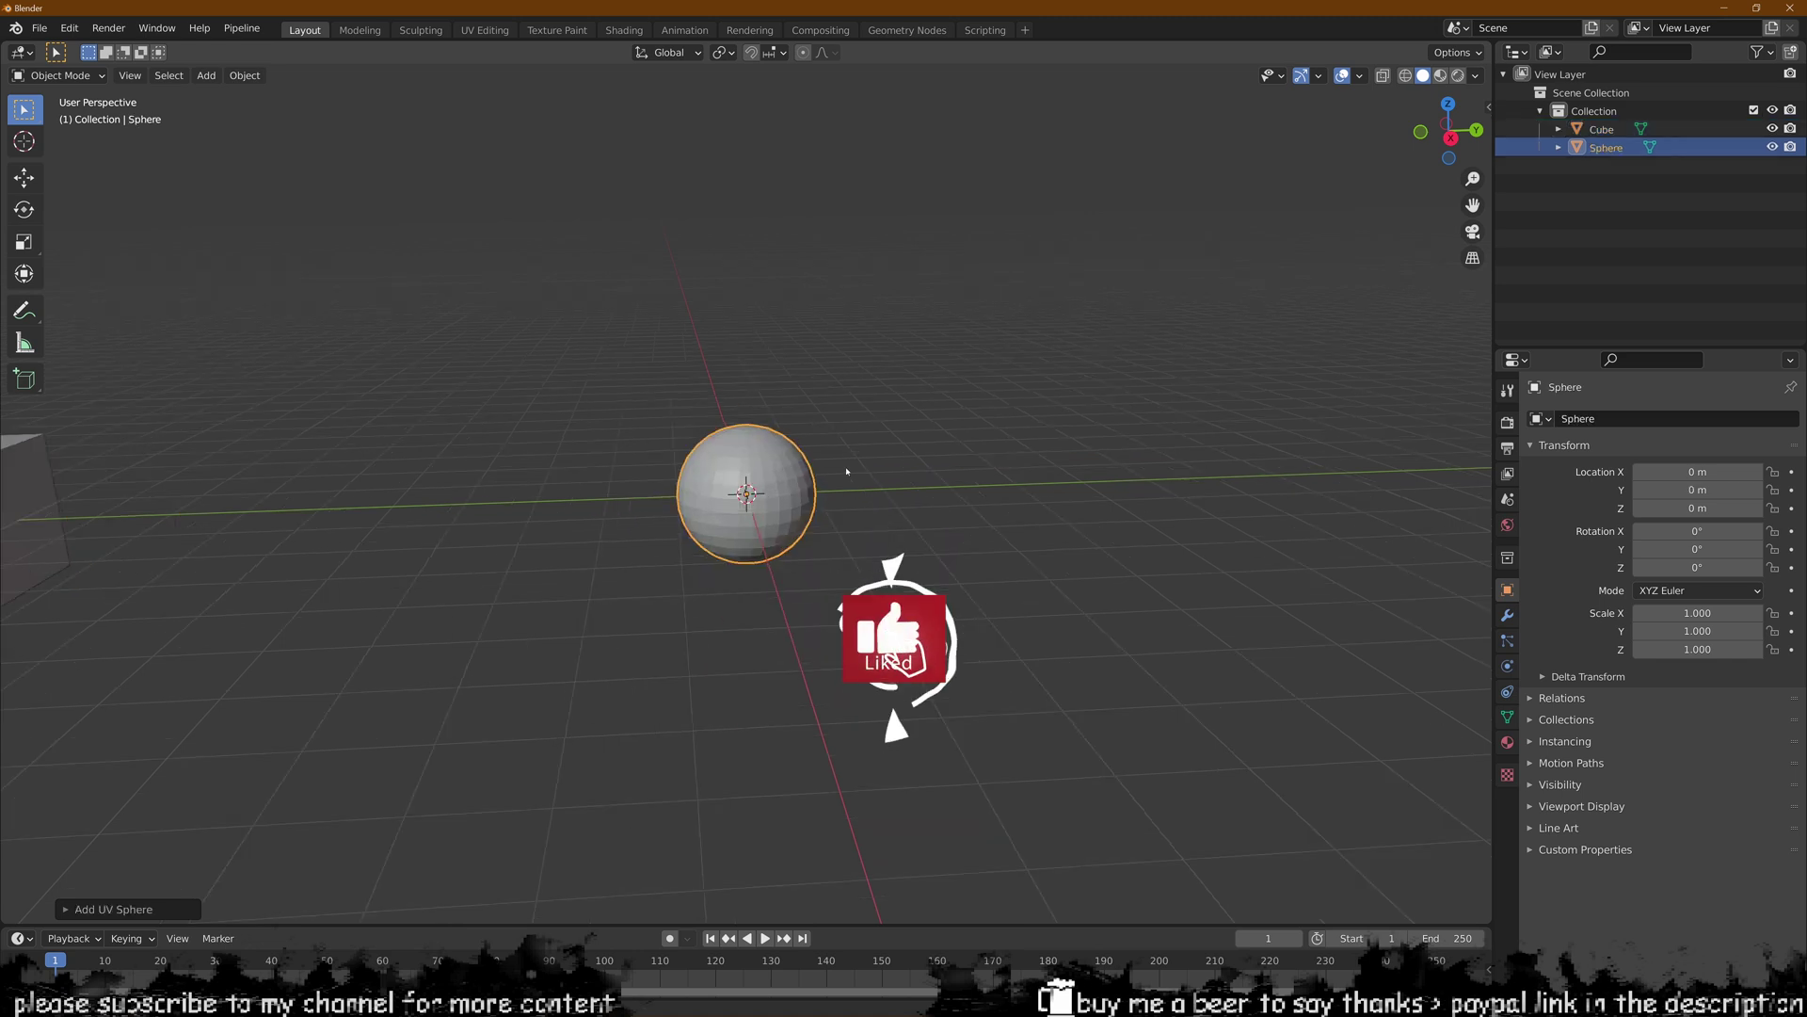
click(245, 76)
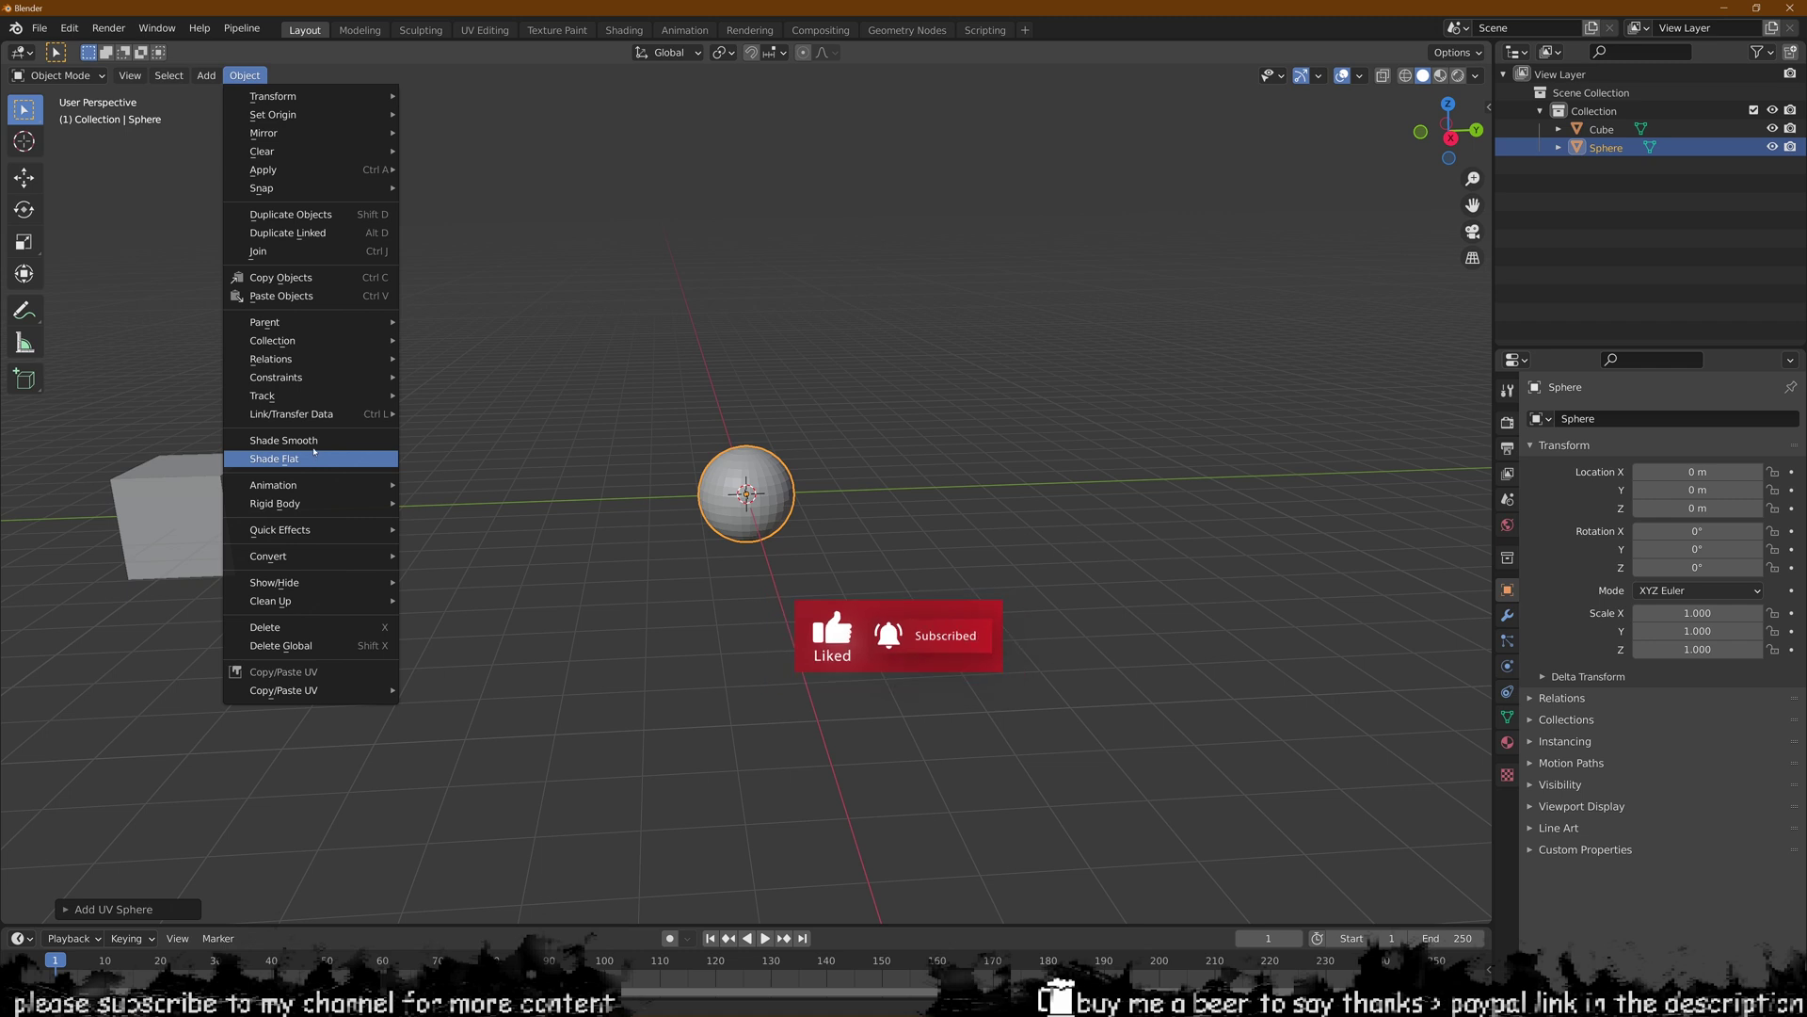
click(283, 439)
scroll(741, 487, up, 3)
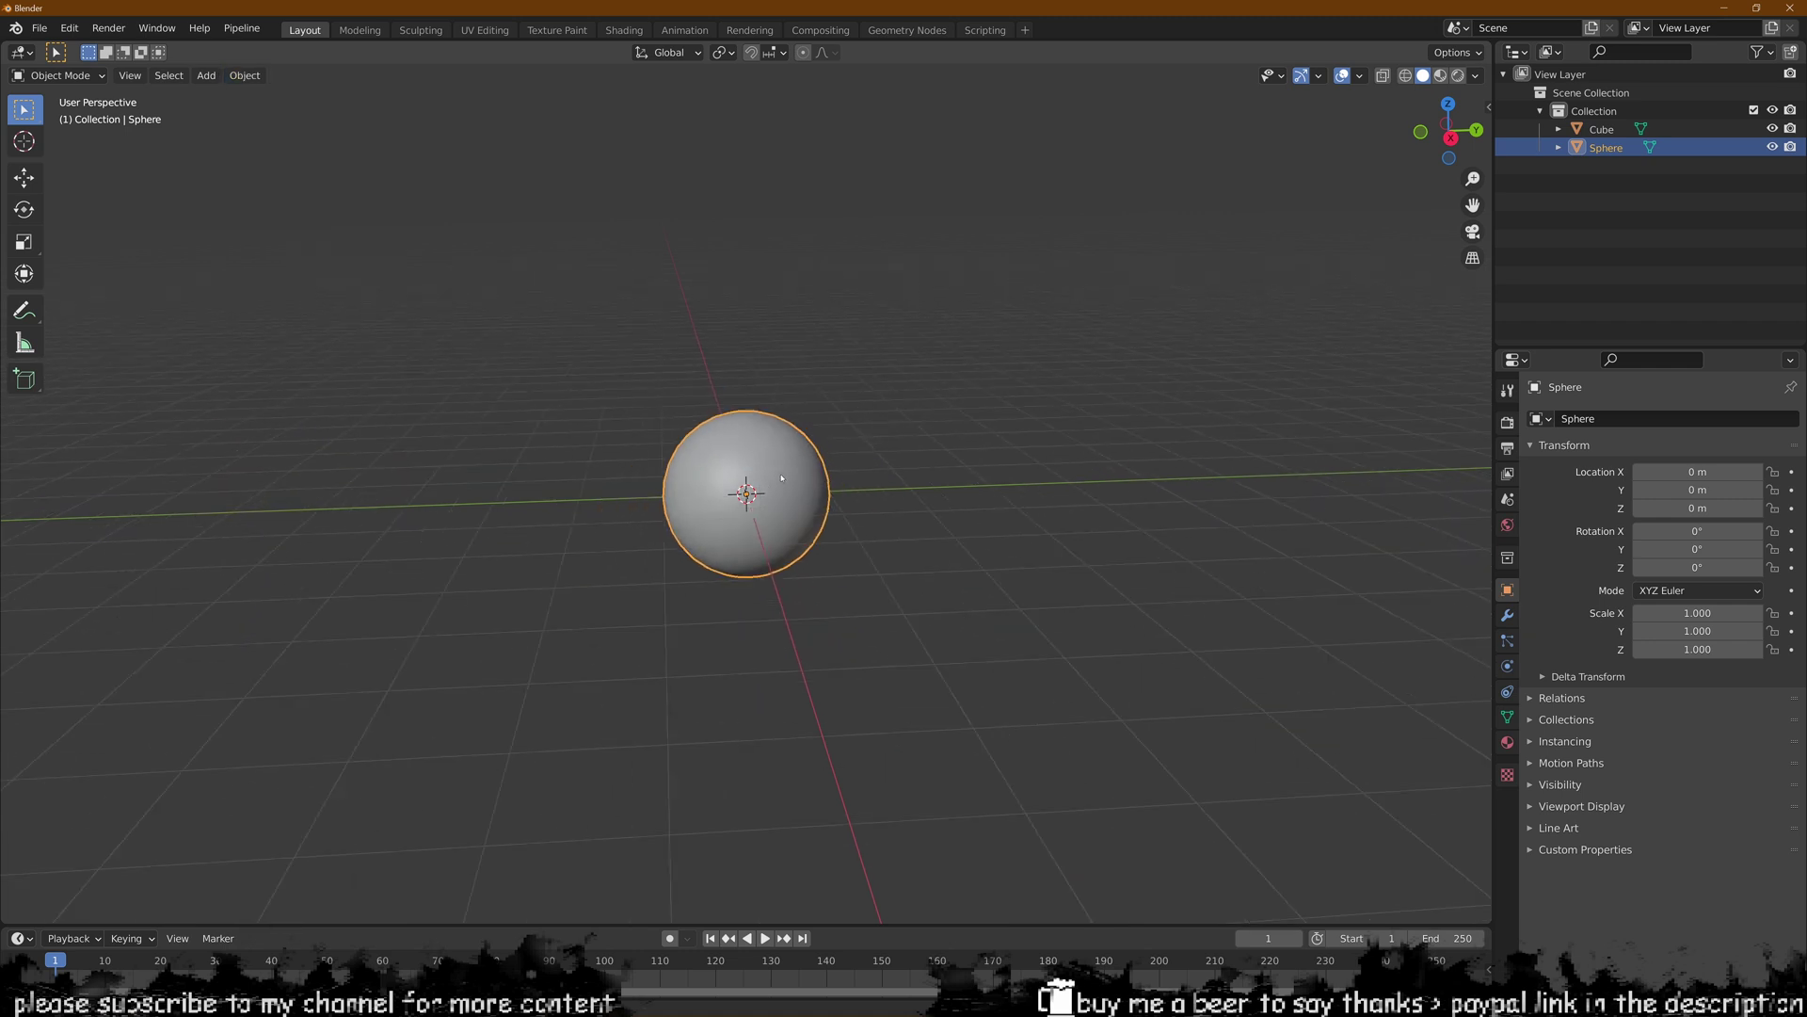
- Create a new material for the sphere
middle_drag(741, 487, 777, 479)
scroll(776, 479, down, 3)
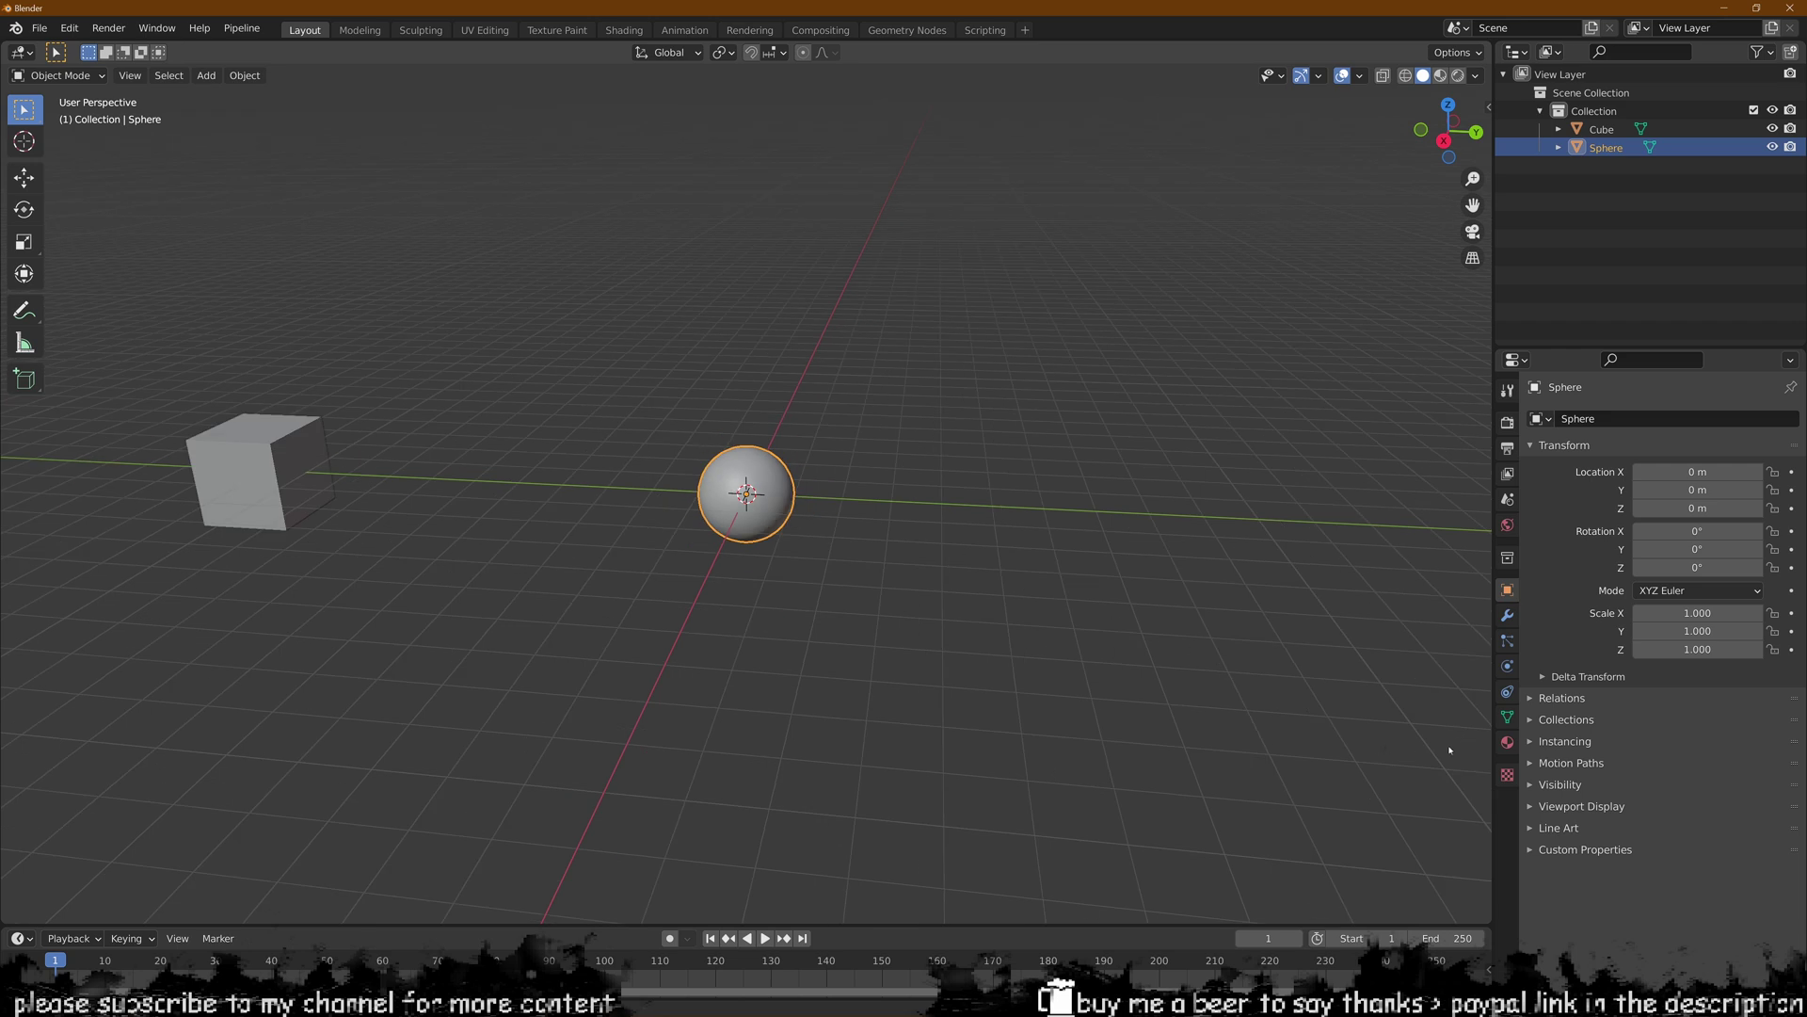
click(1507, 743)
click(1584, 495)
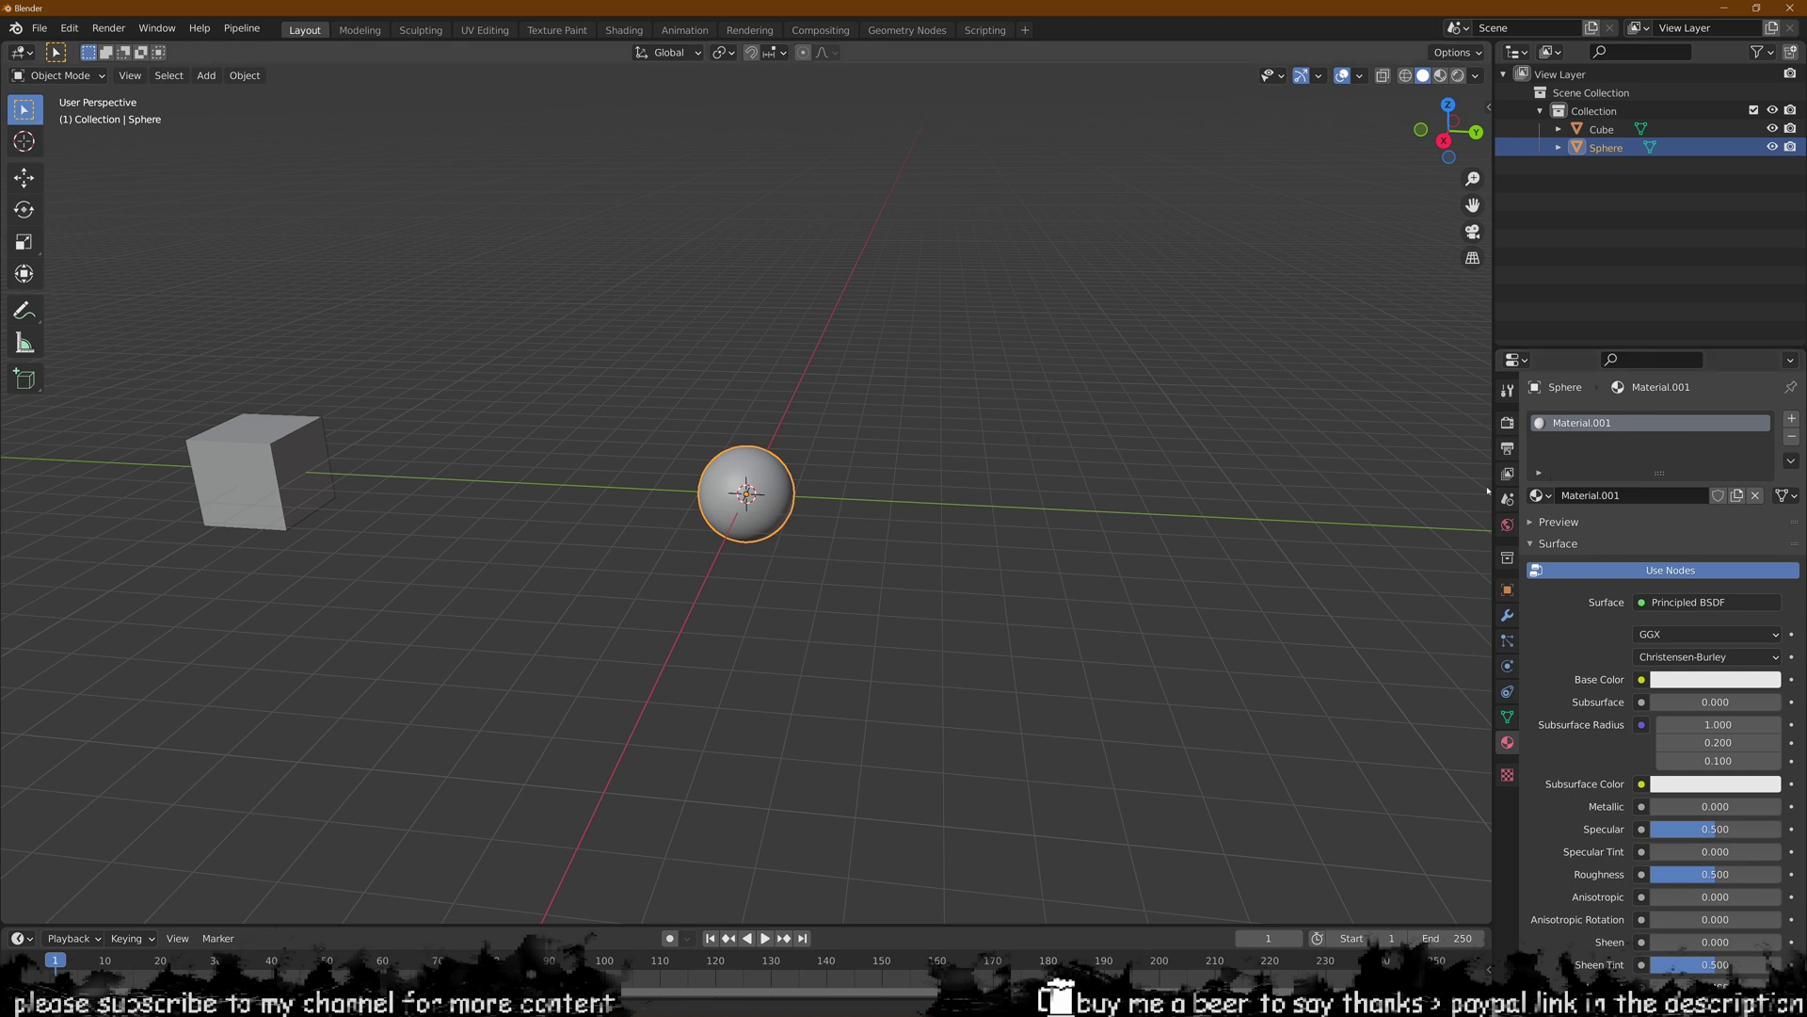
- Split the 3D viewport into two side-by-side areas and turn one into a Shader Editor with its sidebar hidden
middle_drag(1000, 515, 953, 491)
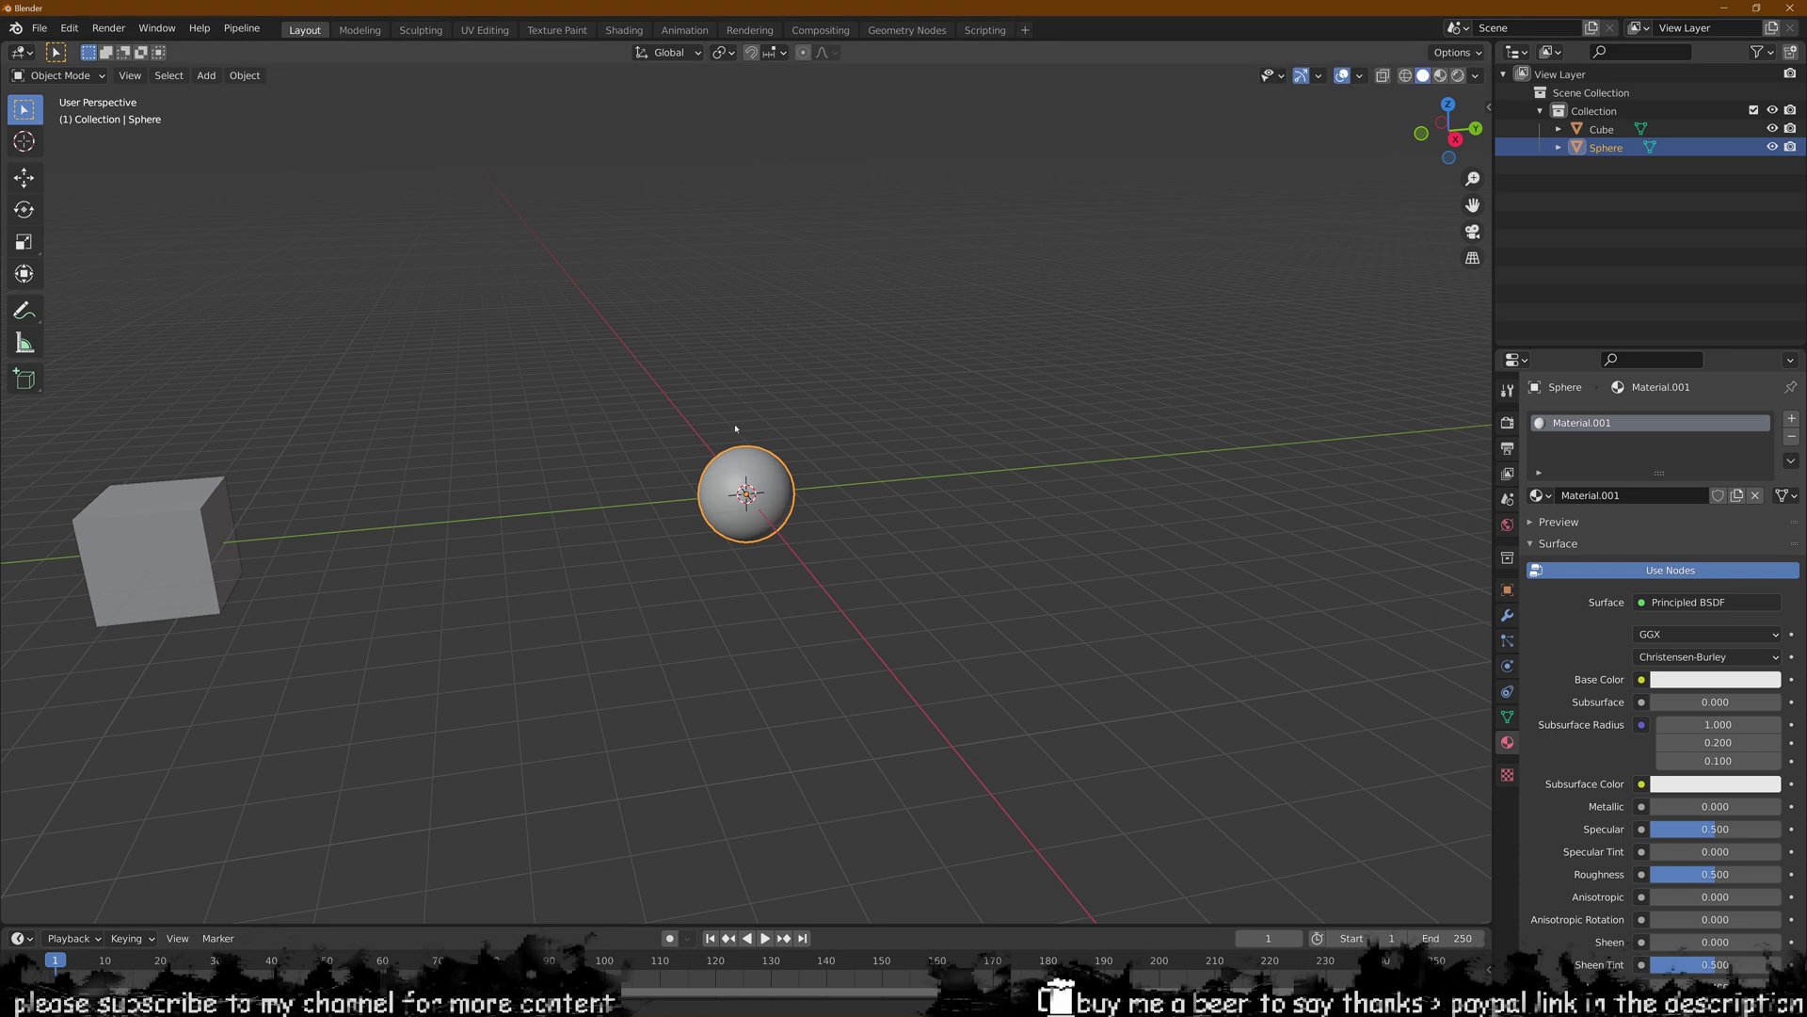
middle_drag(737, 429, 718, 431)
scroll(719, 431, up, 1)
drag(10, 918, 670, 499)
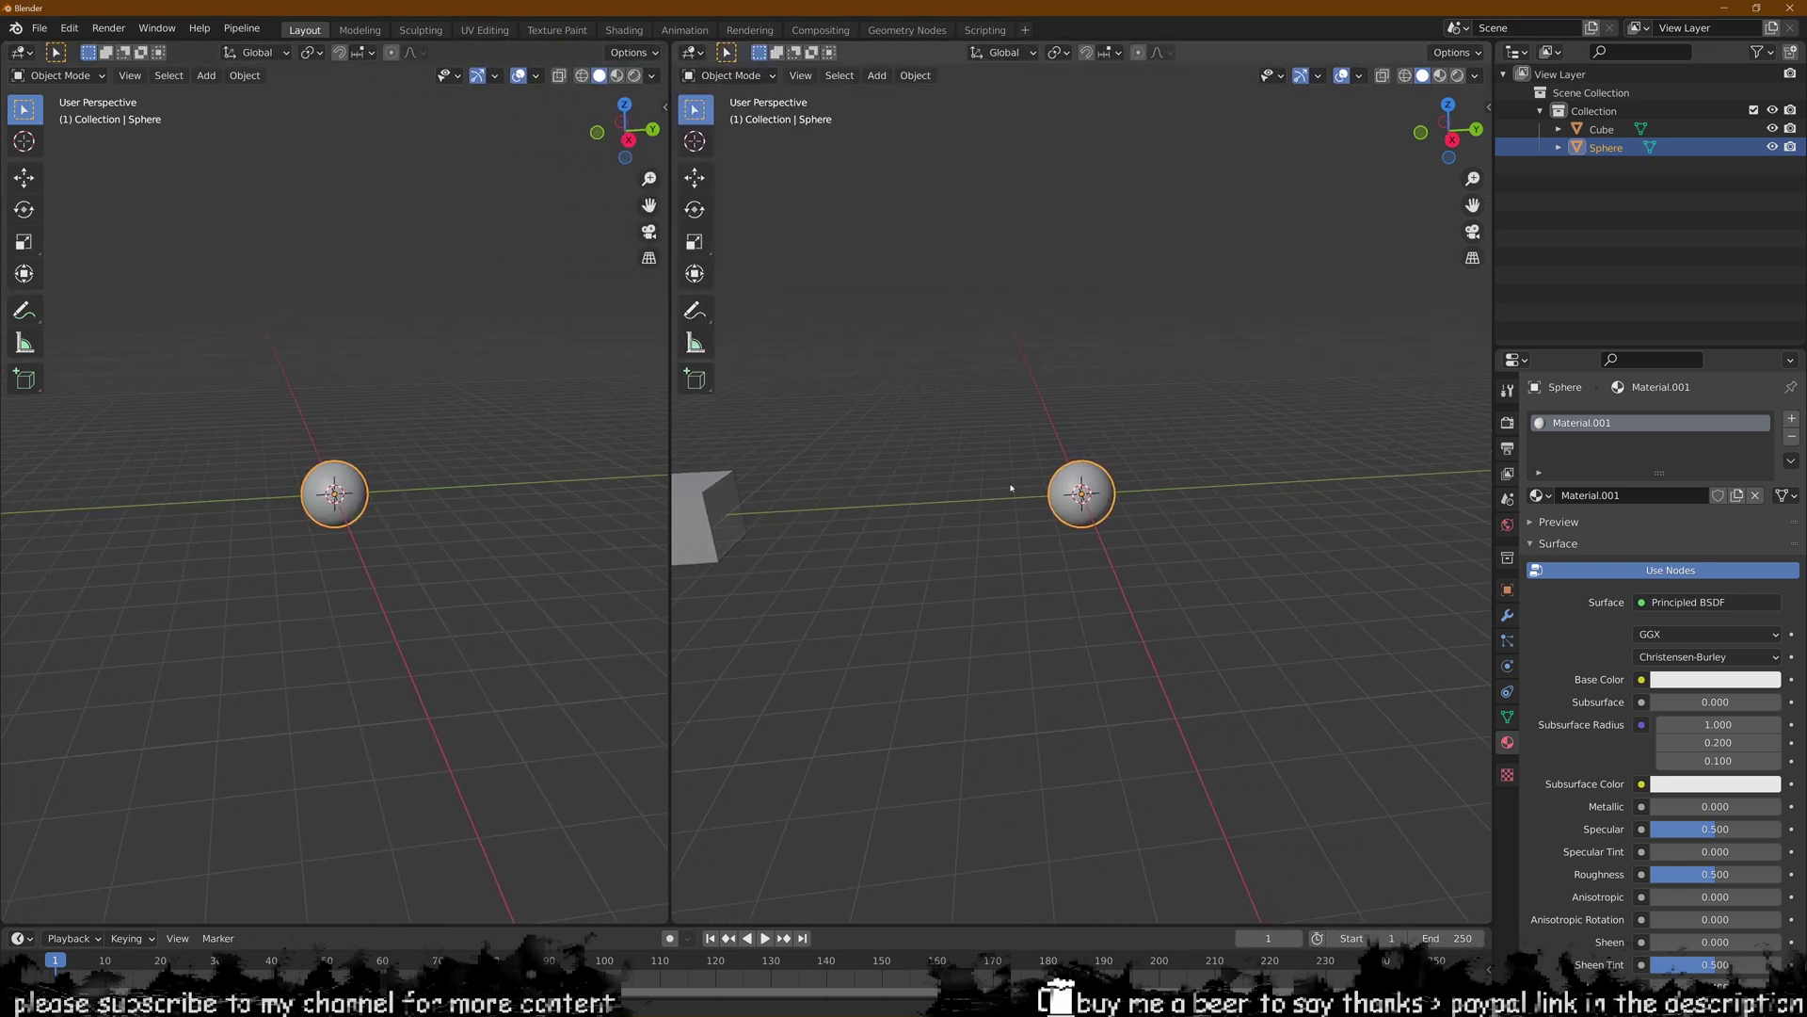
scroll(1011, 488, up, 5)
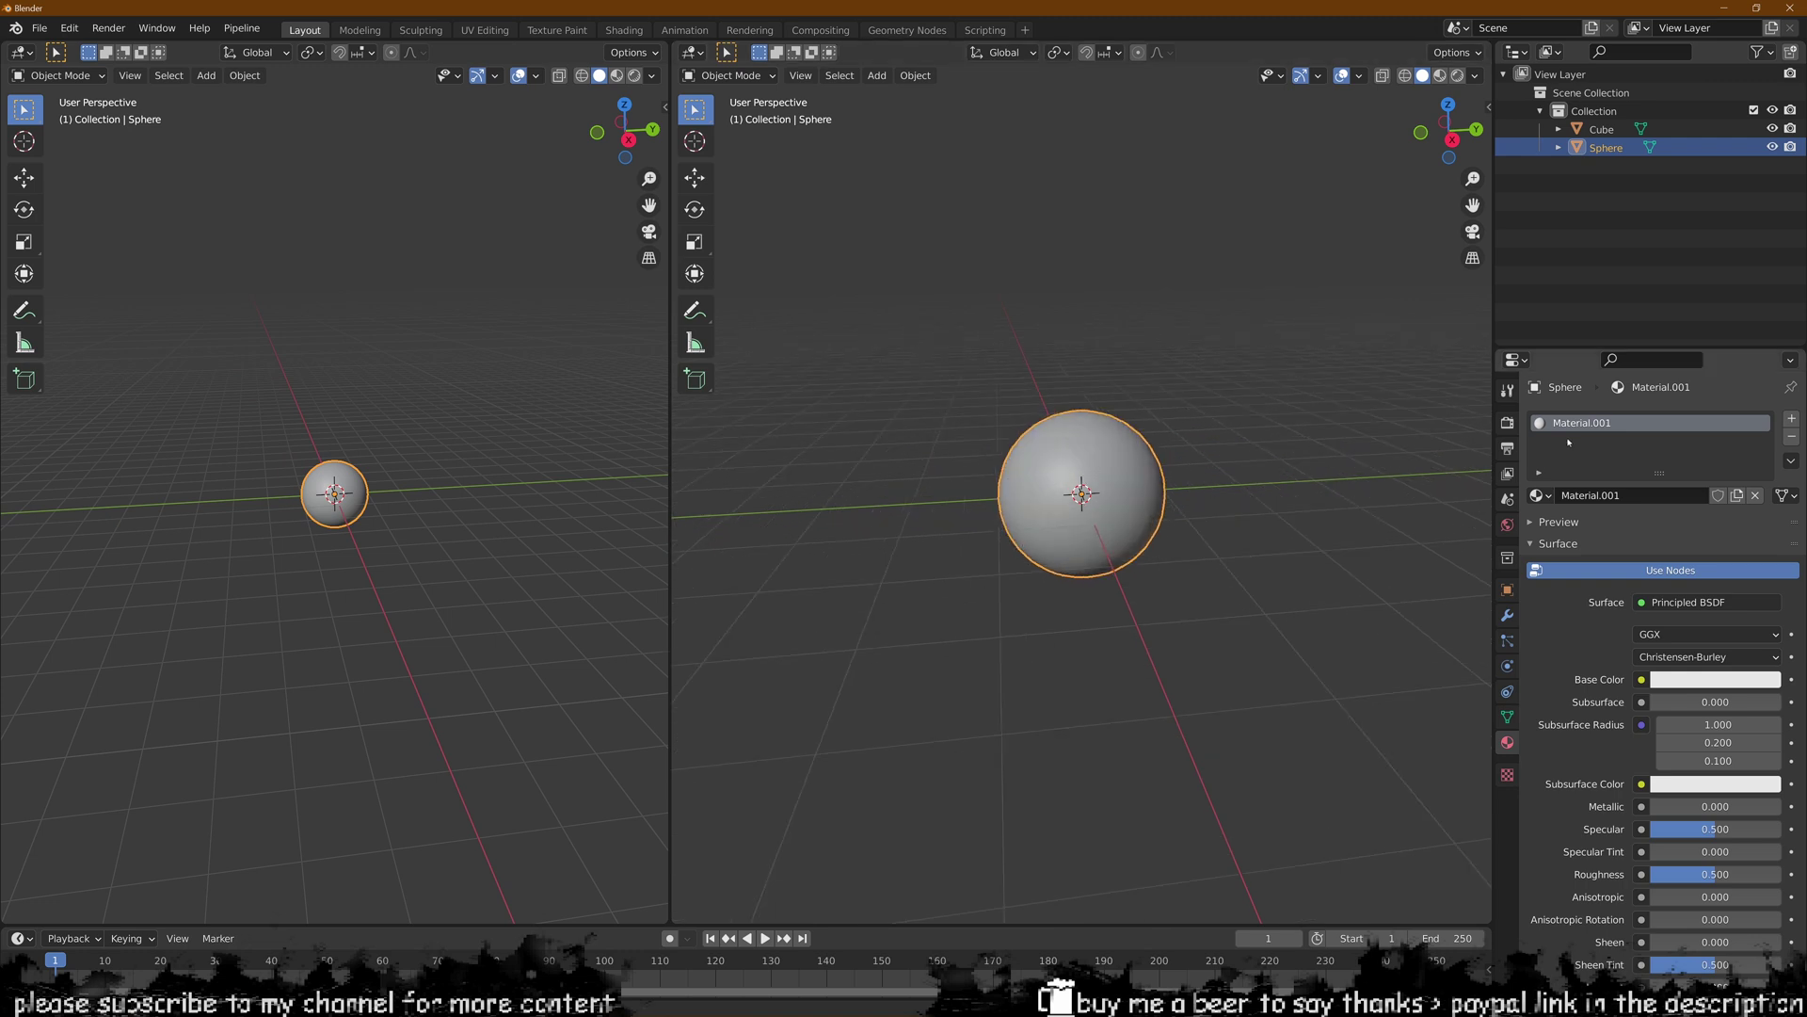
click(20, 52)
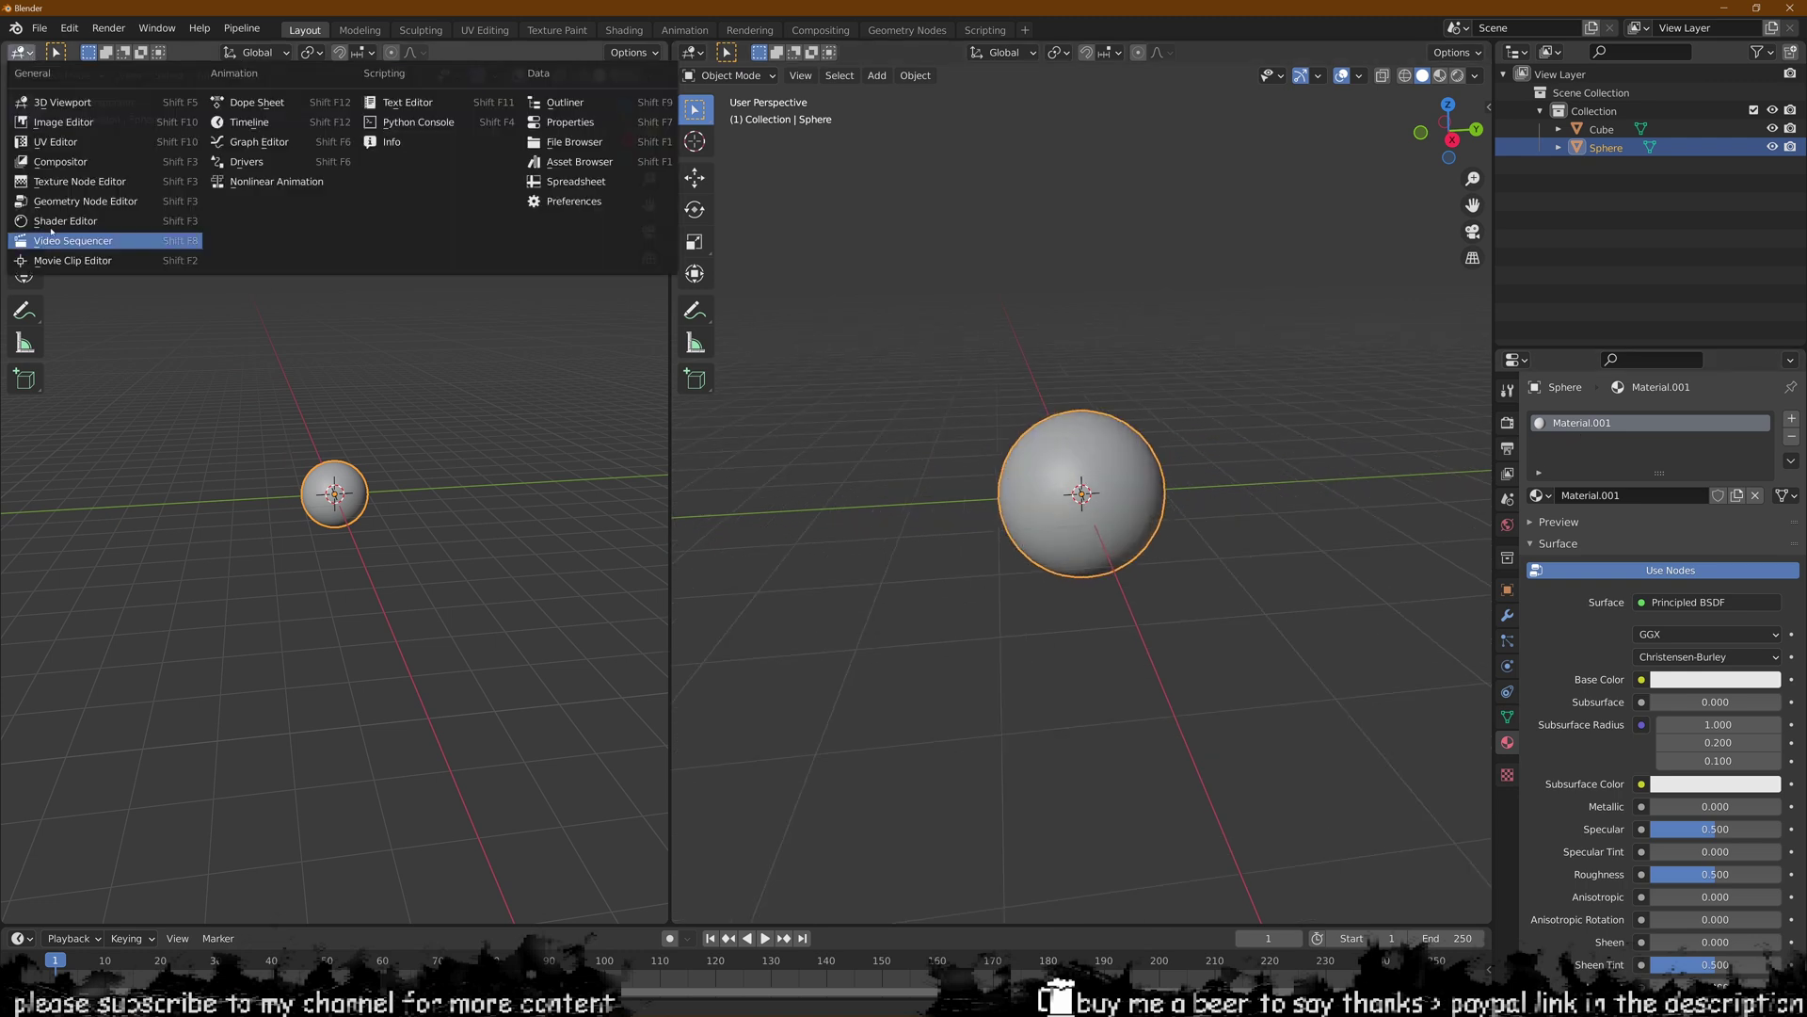
click(73, 243)
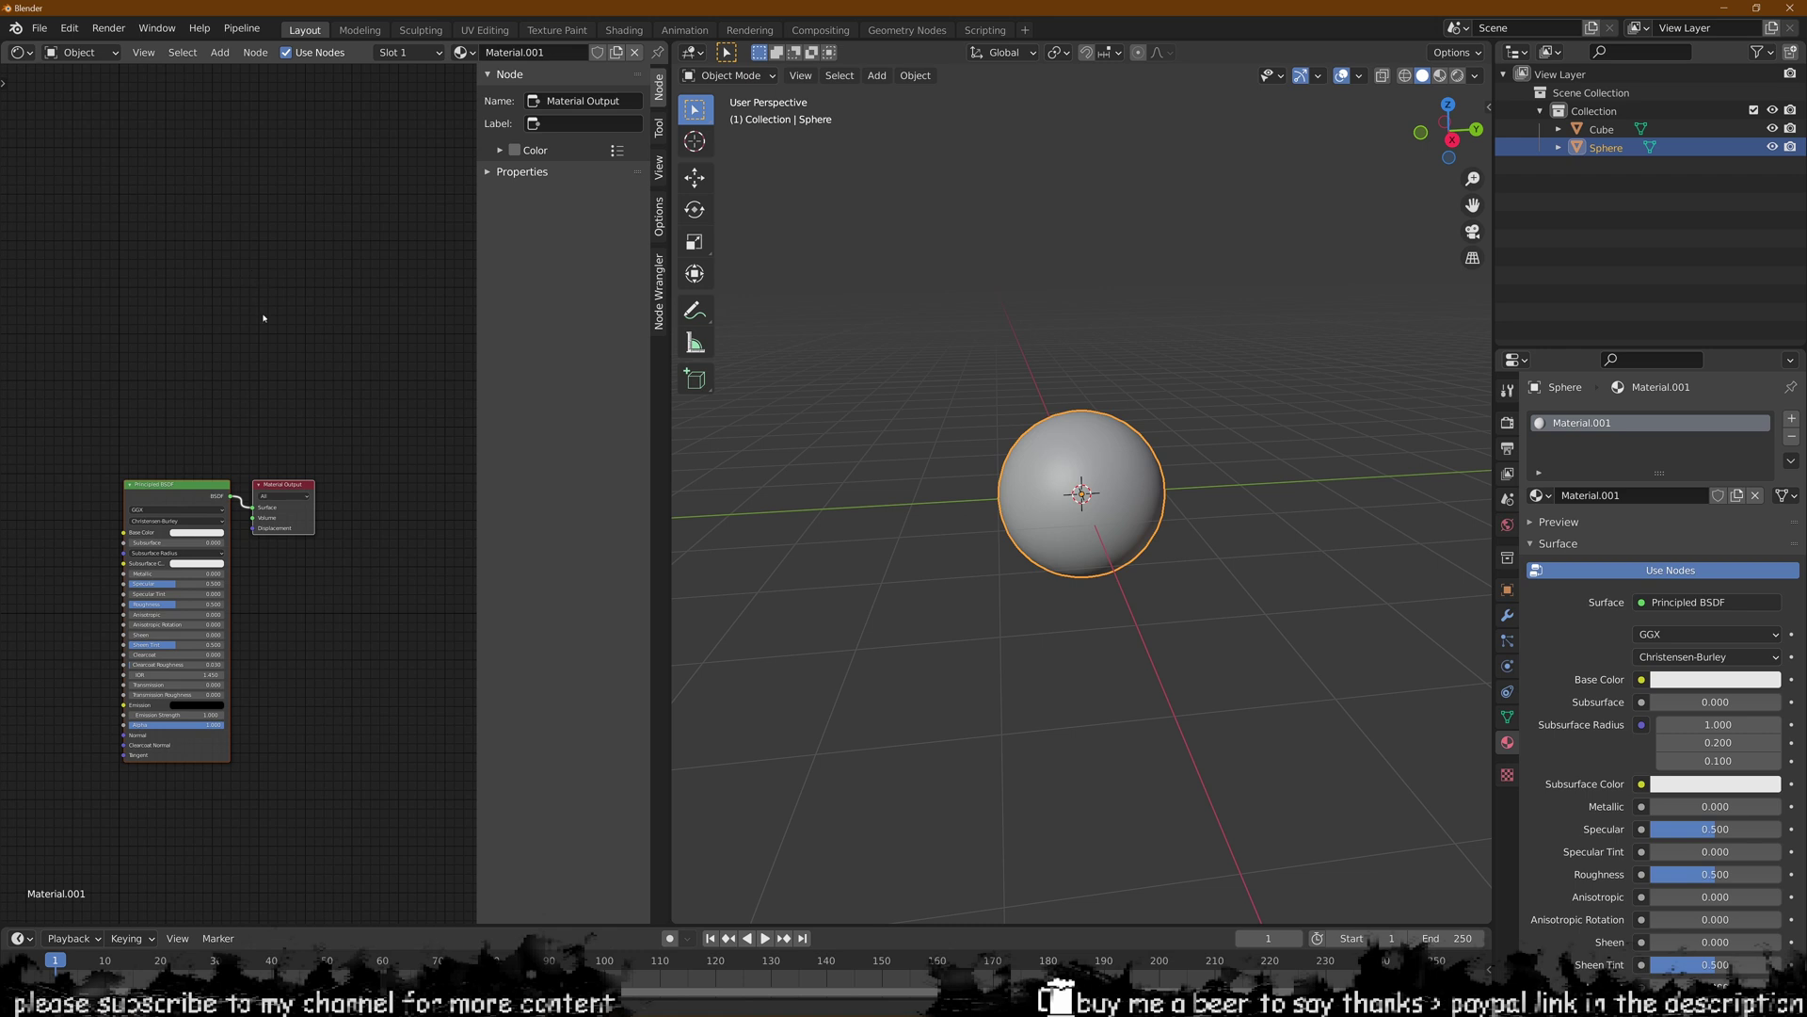
key(n)
key(Home)
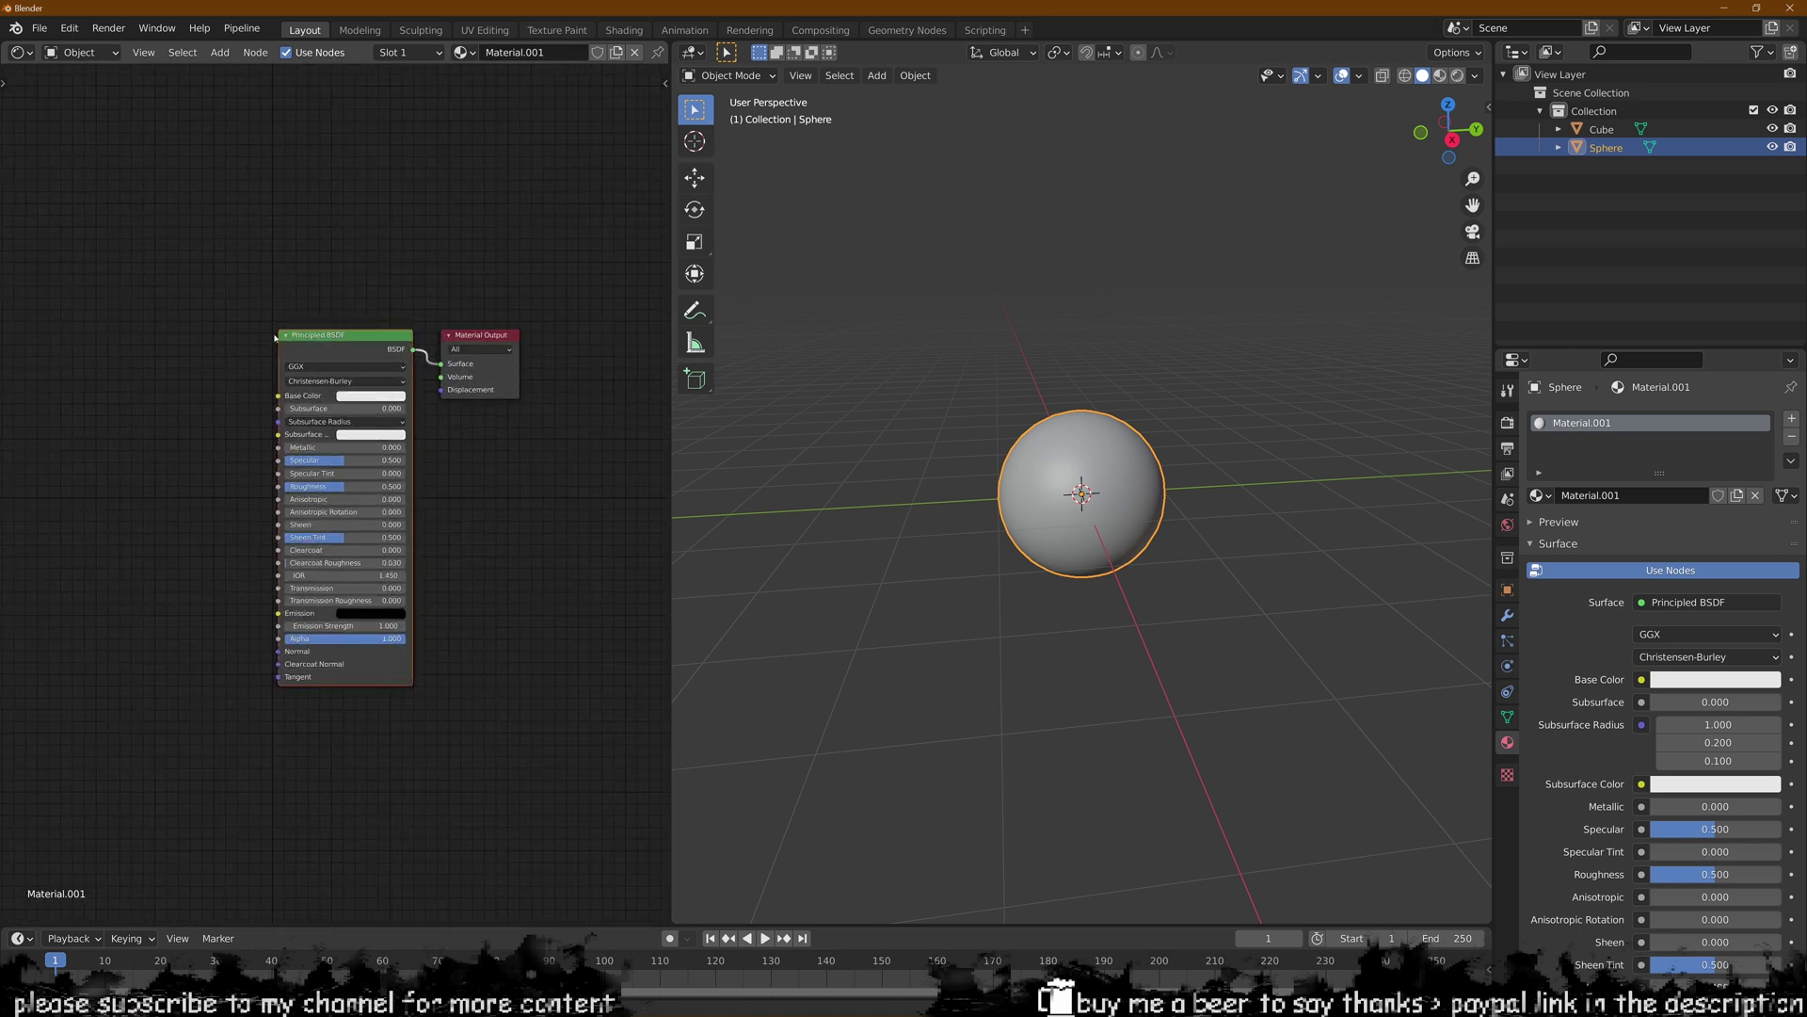
- Delete the Principled BSDF node from the sphere's material, keeping only the Material Output
click(274, 337)
key(x)
key(Home)
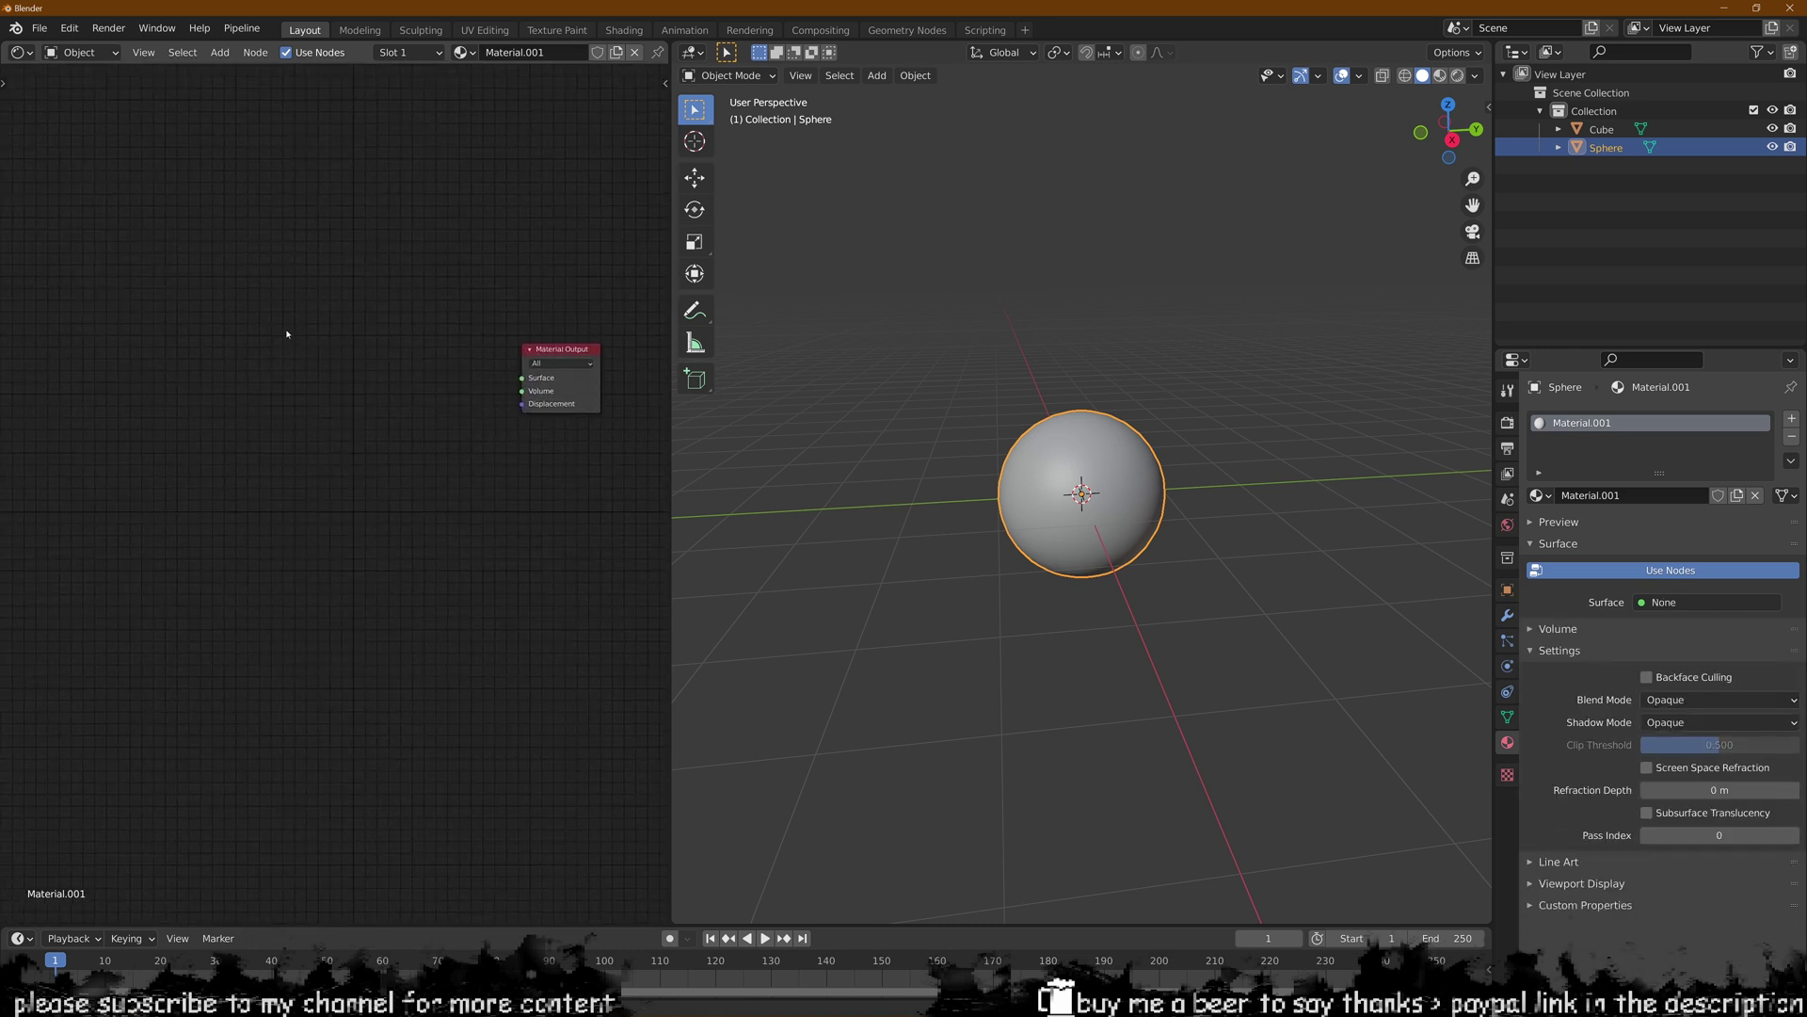
- Add a Geometry node and place it well to the left of the Material Output node
key(shift+a)
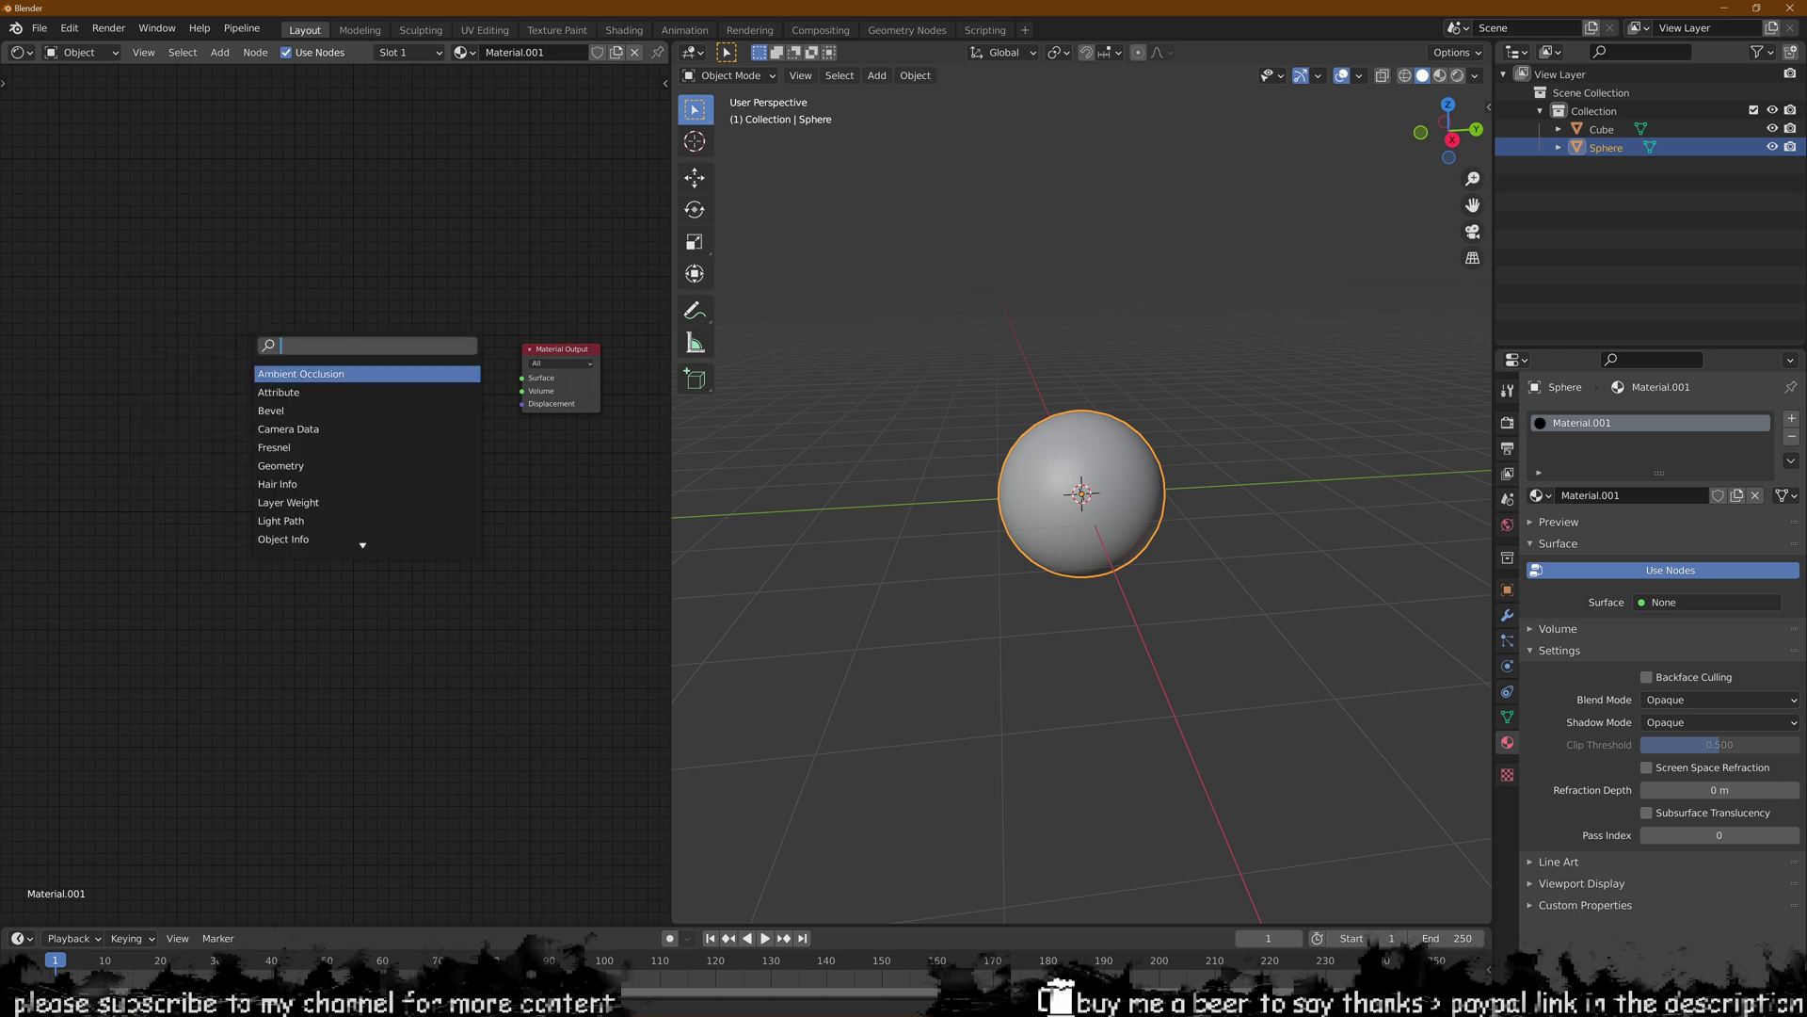
text(geo)
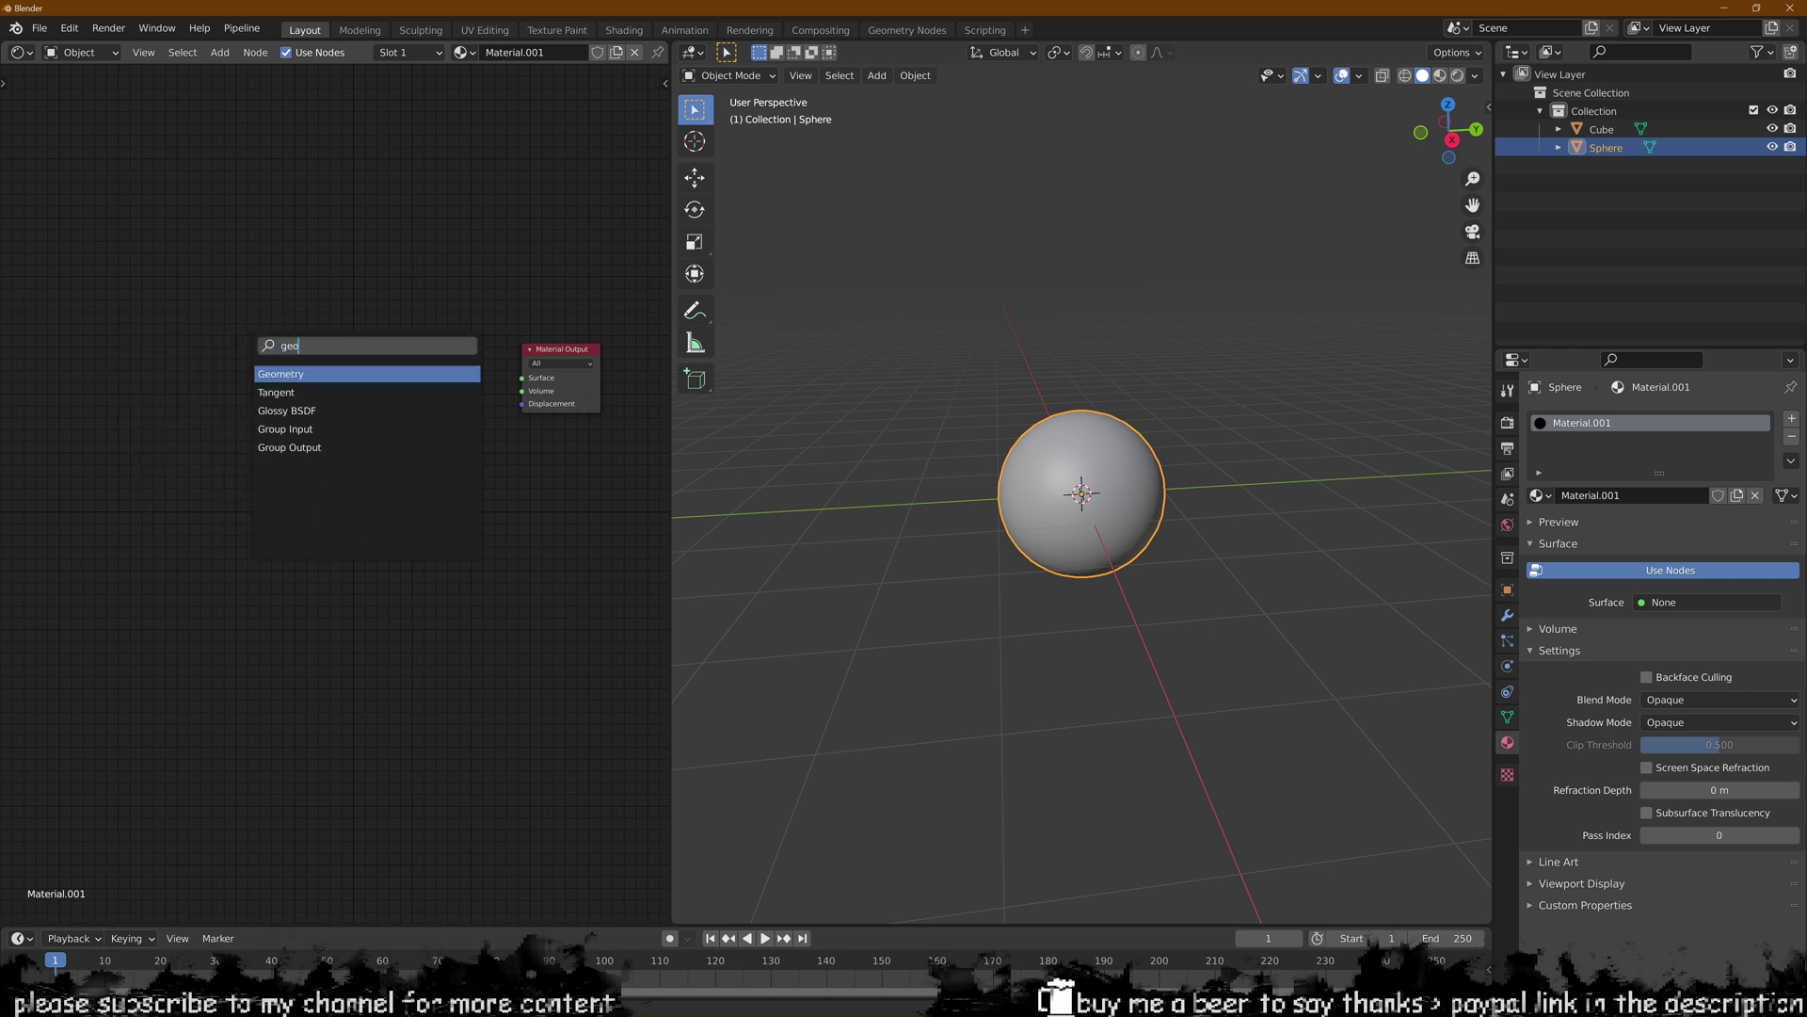
key(Return)
click(146, 340)
middle_drag(295, 336, 359, 338)
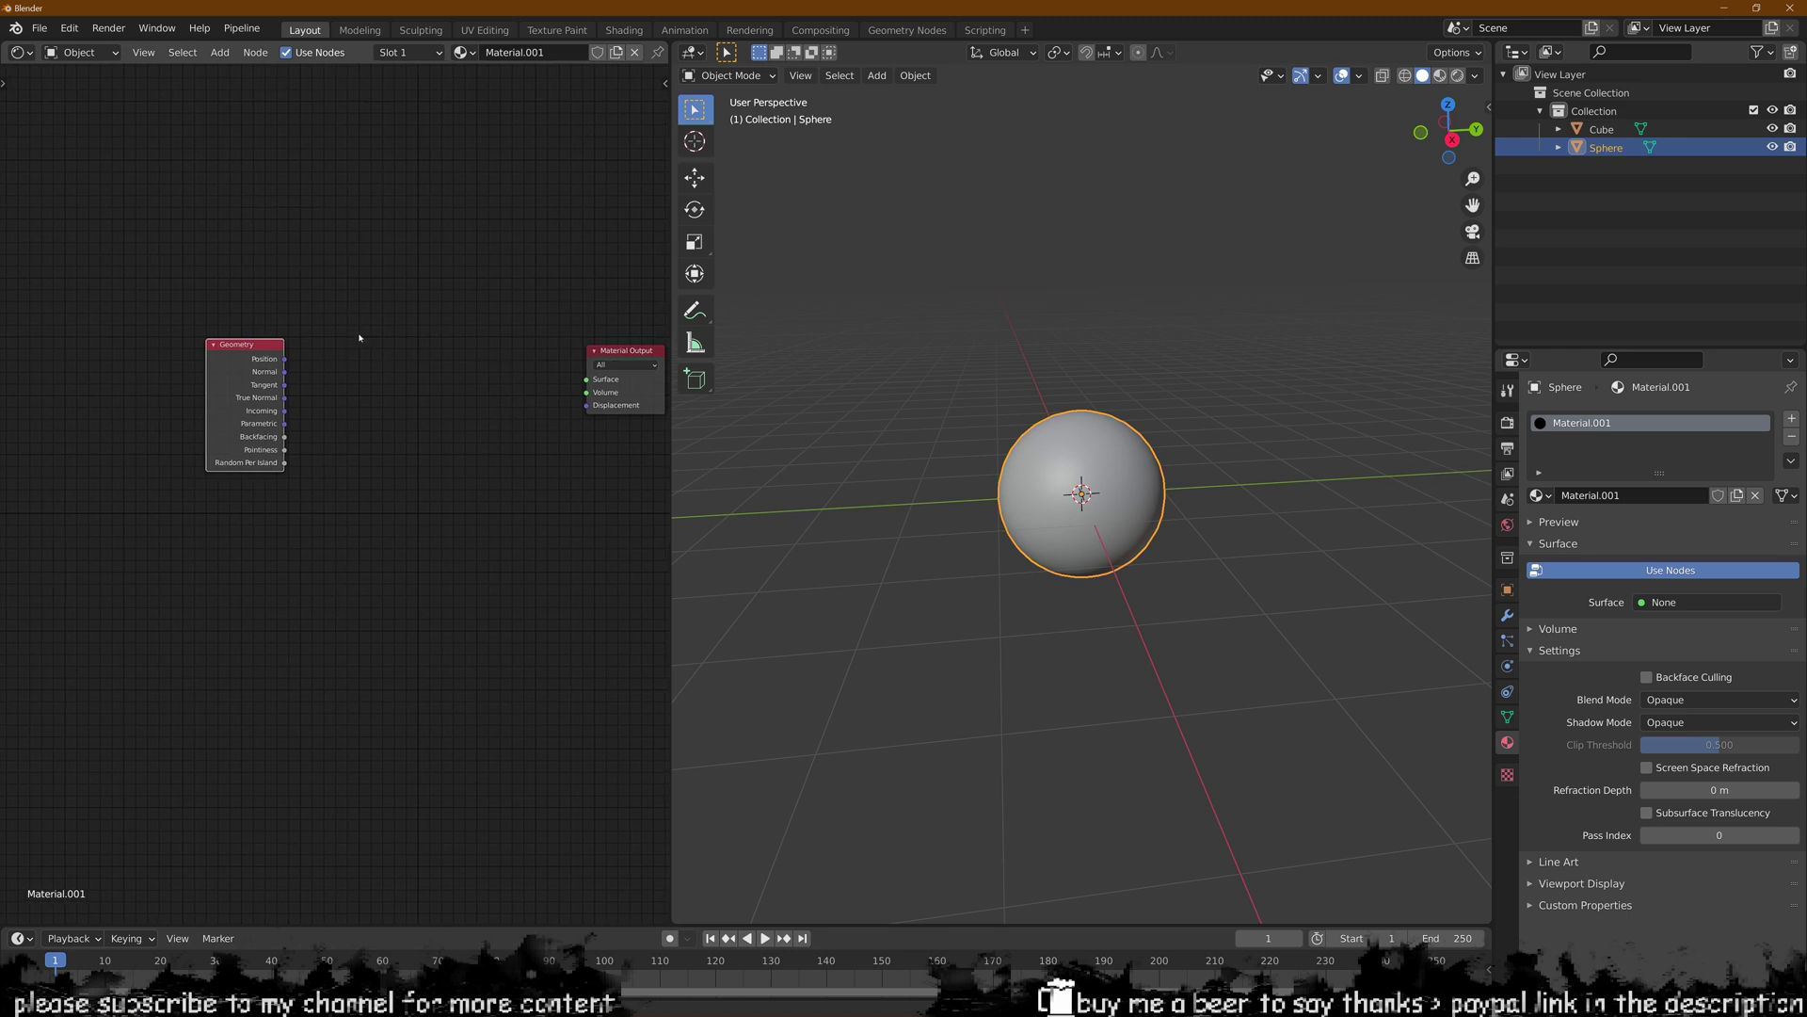
drag(260, 355, 96, 356)
- Add a Mapping node and place it above and to the right of the Geometry node
key(shift+a)
click(194, 331)
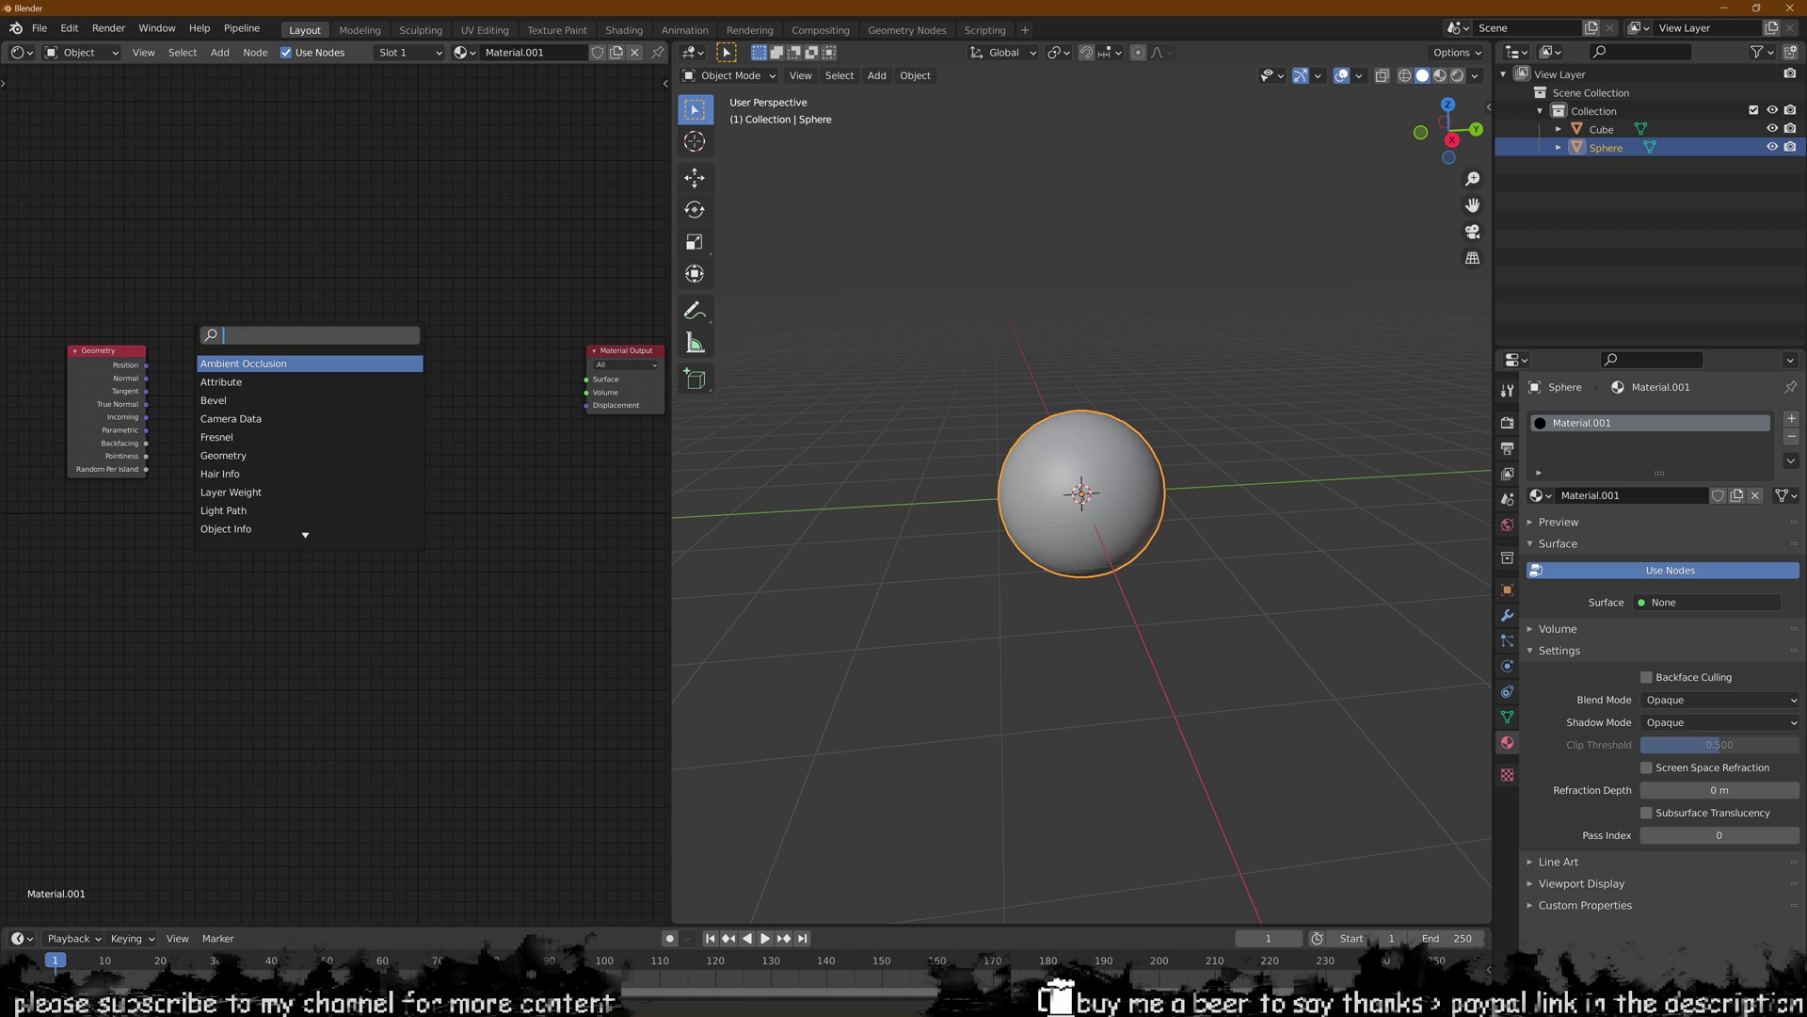
text(map)
key(Down)
key(Return)
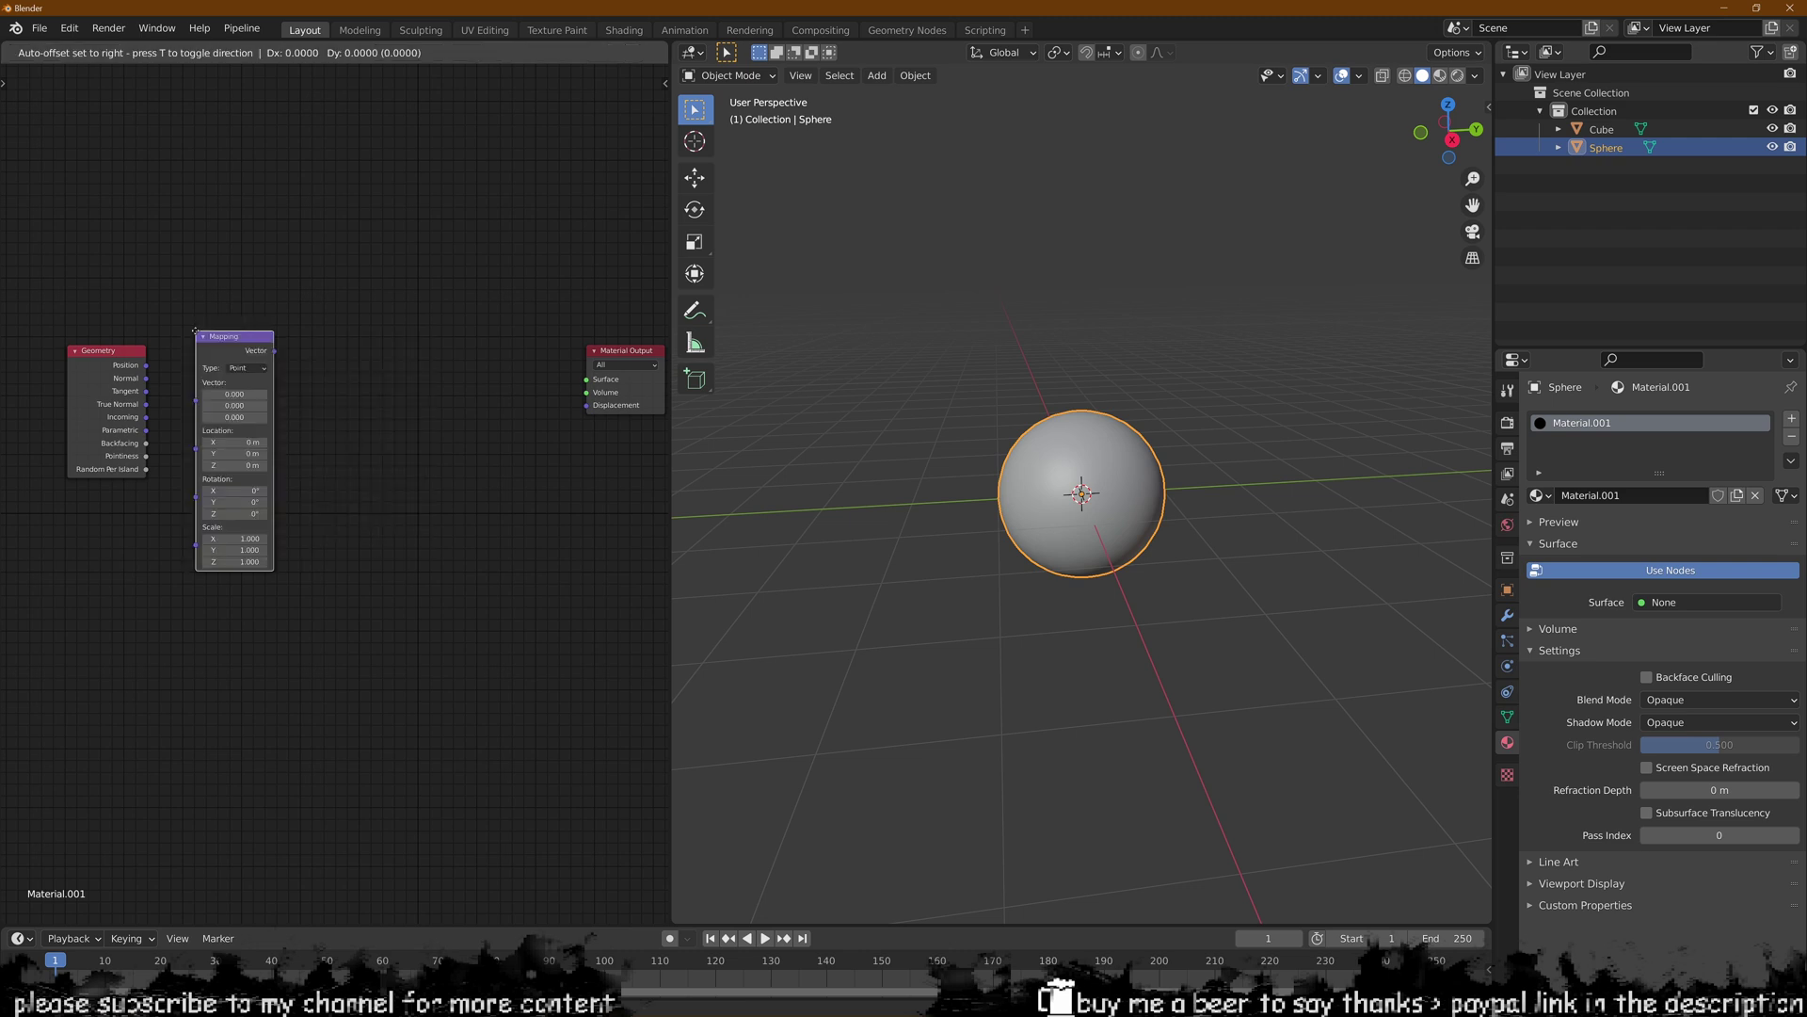
click(220, 195)
- Add a Texture Coordinate node and place it directly below the Mapping node
key(shift+a)
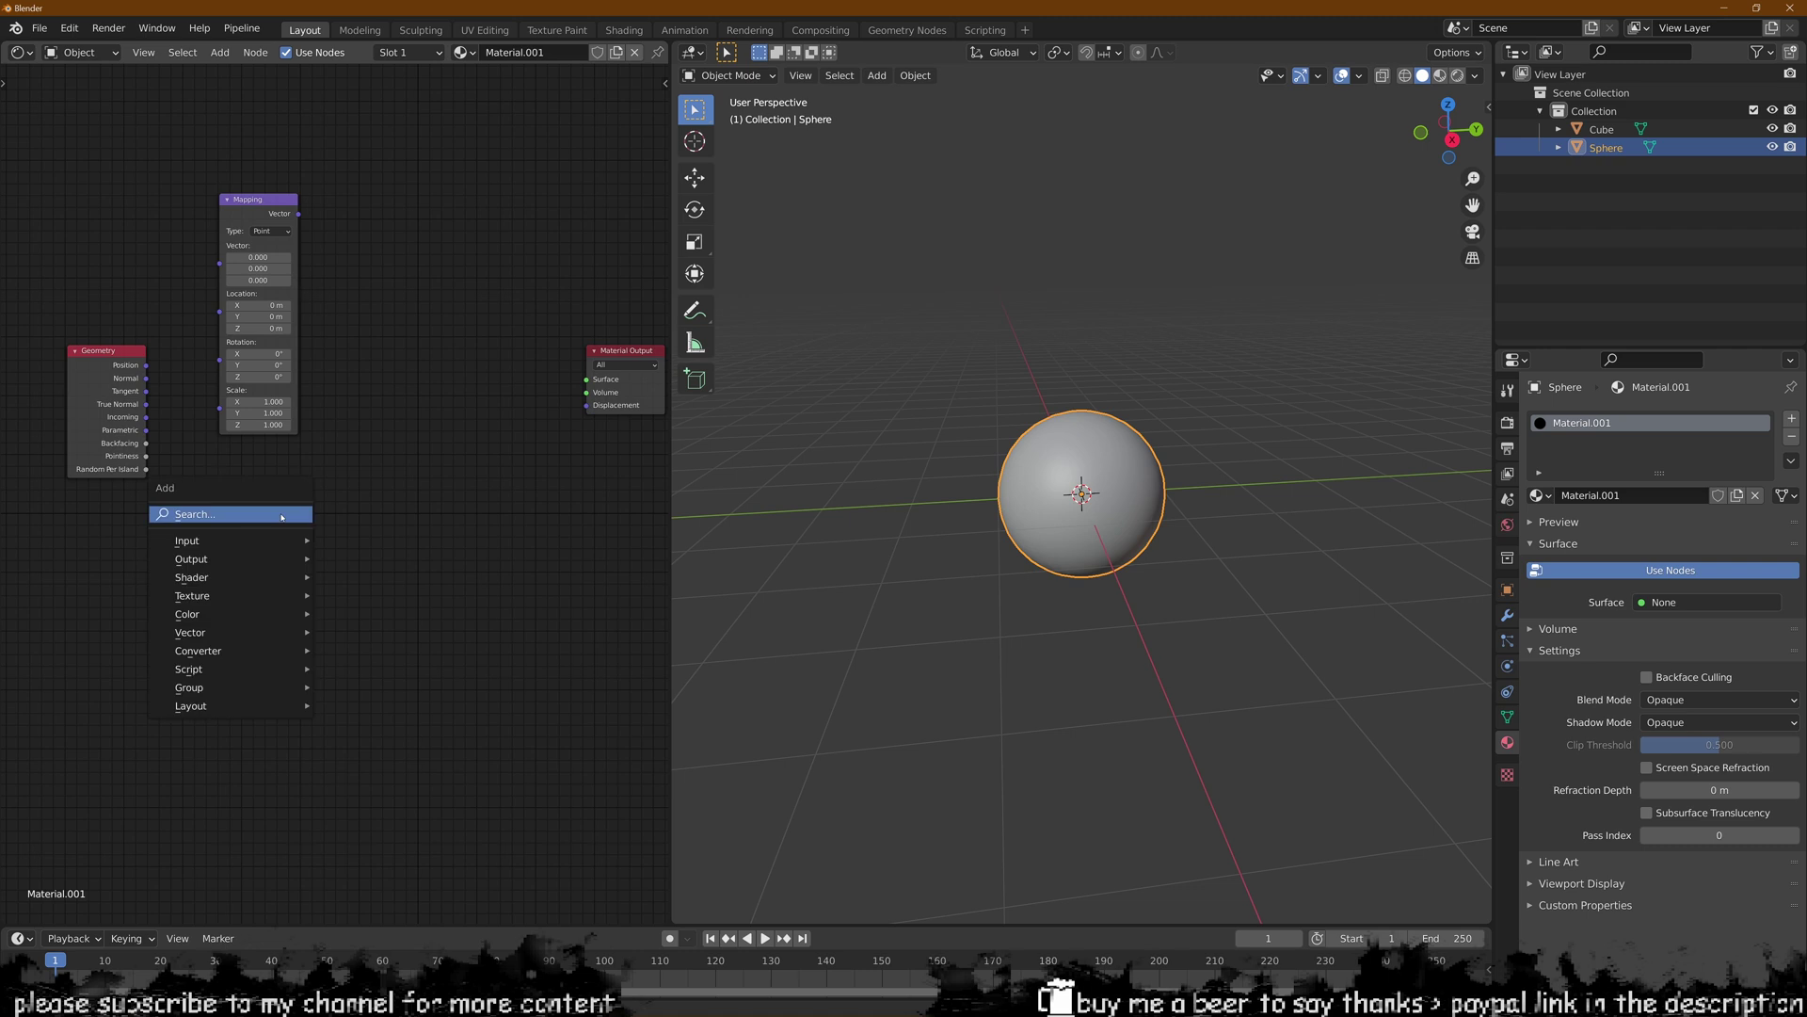
text(text)
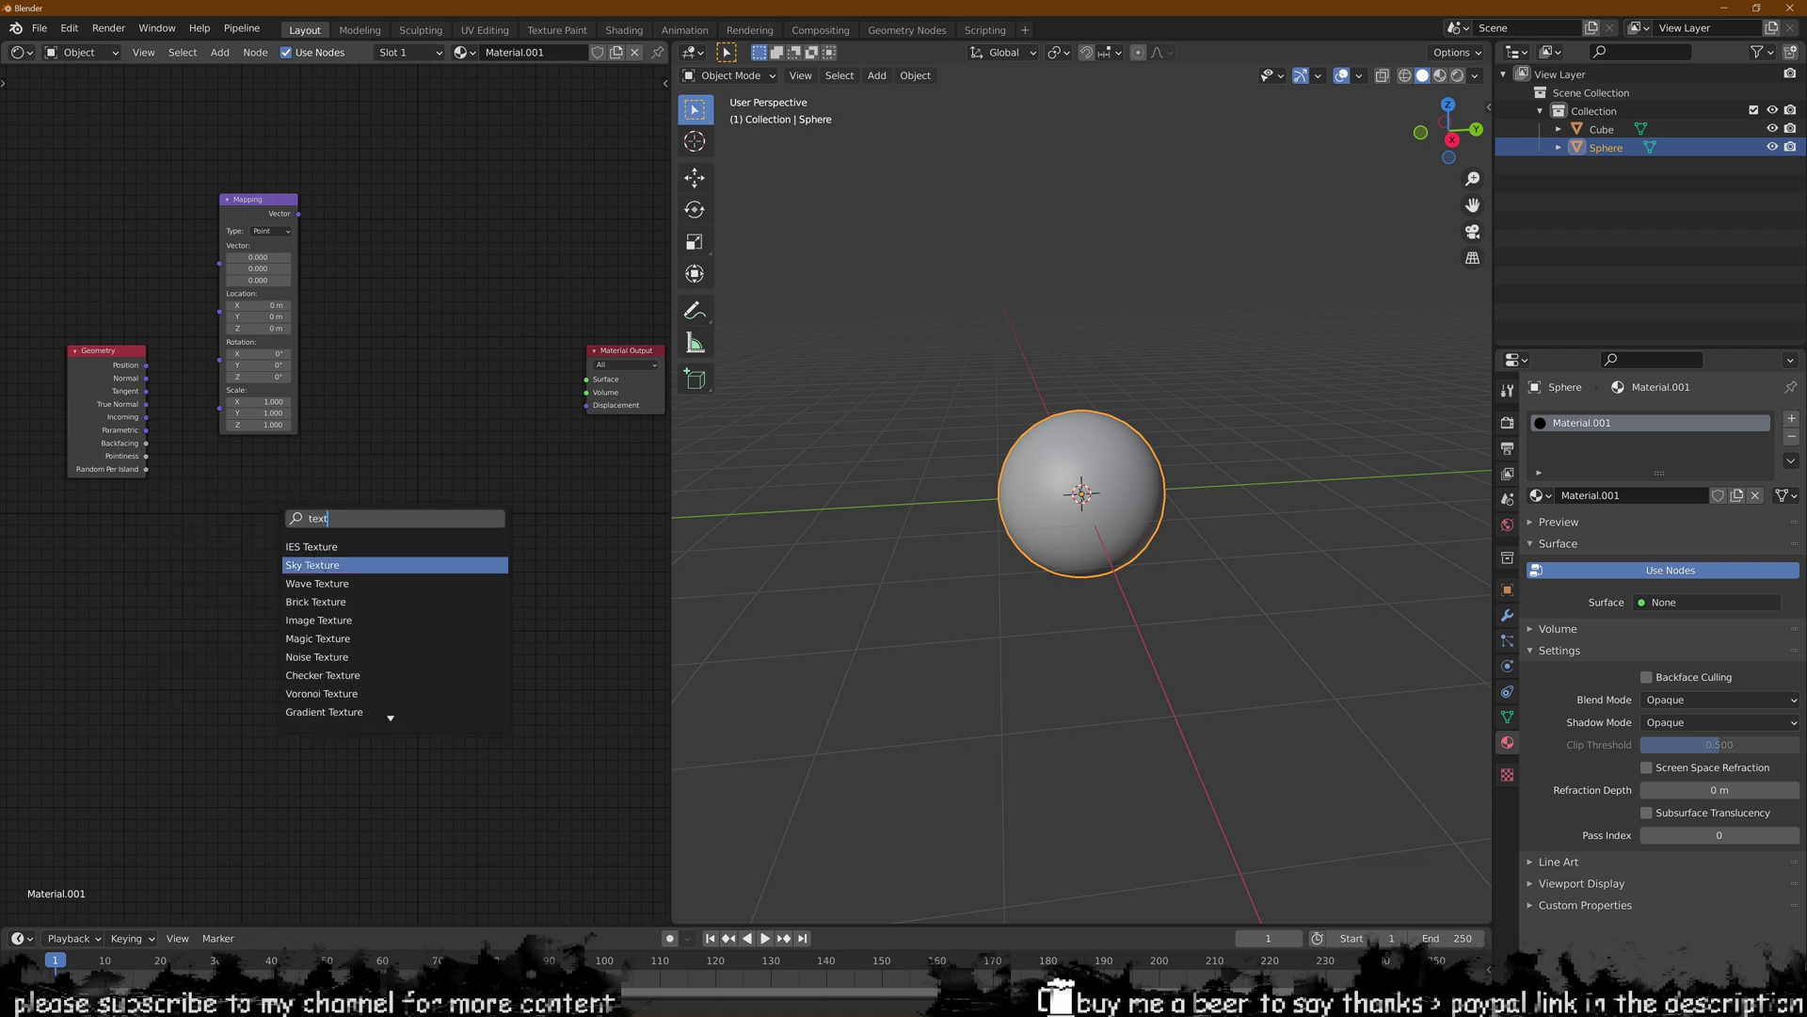
text(ure)
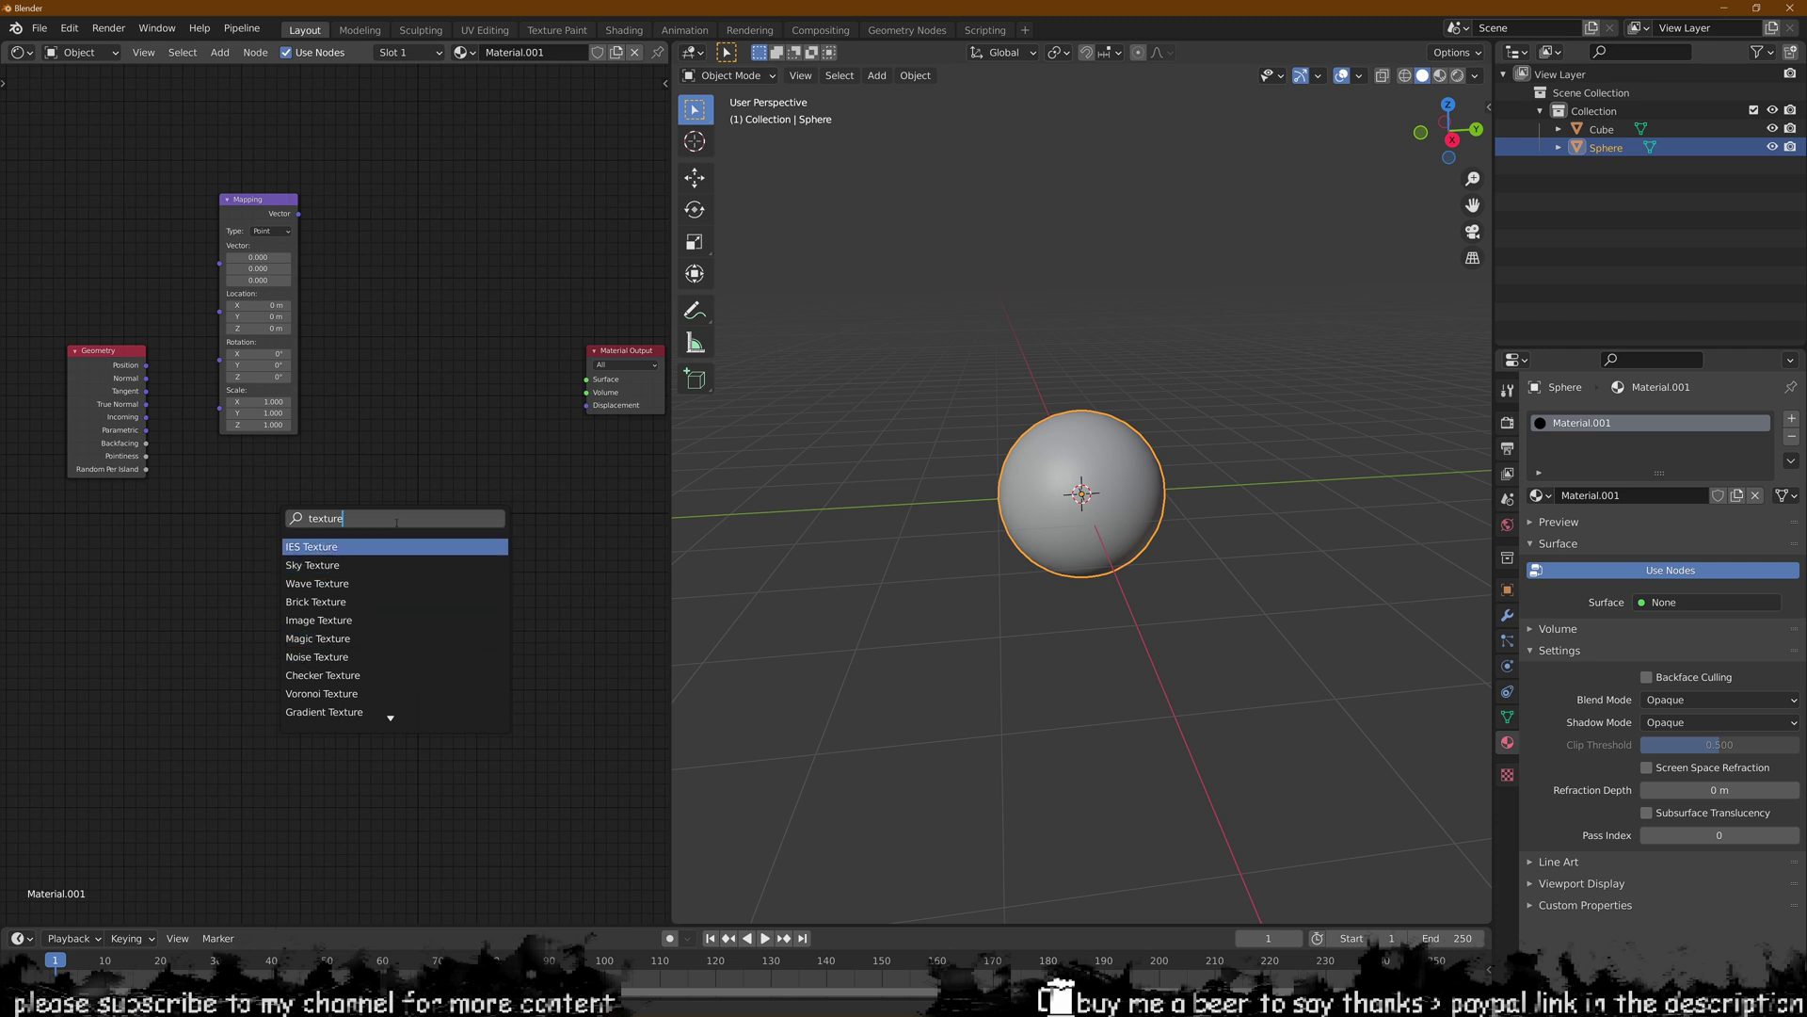
key(ctrl+BackSpace)
text(coo)
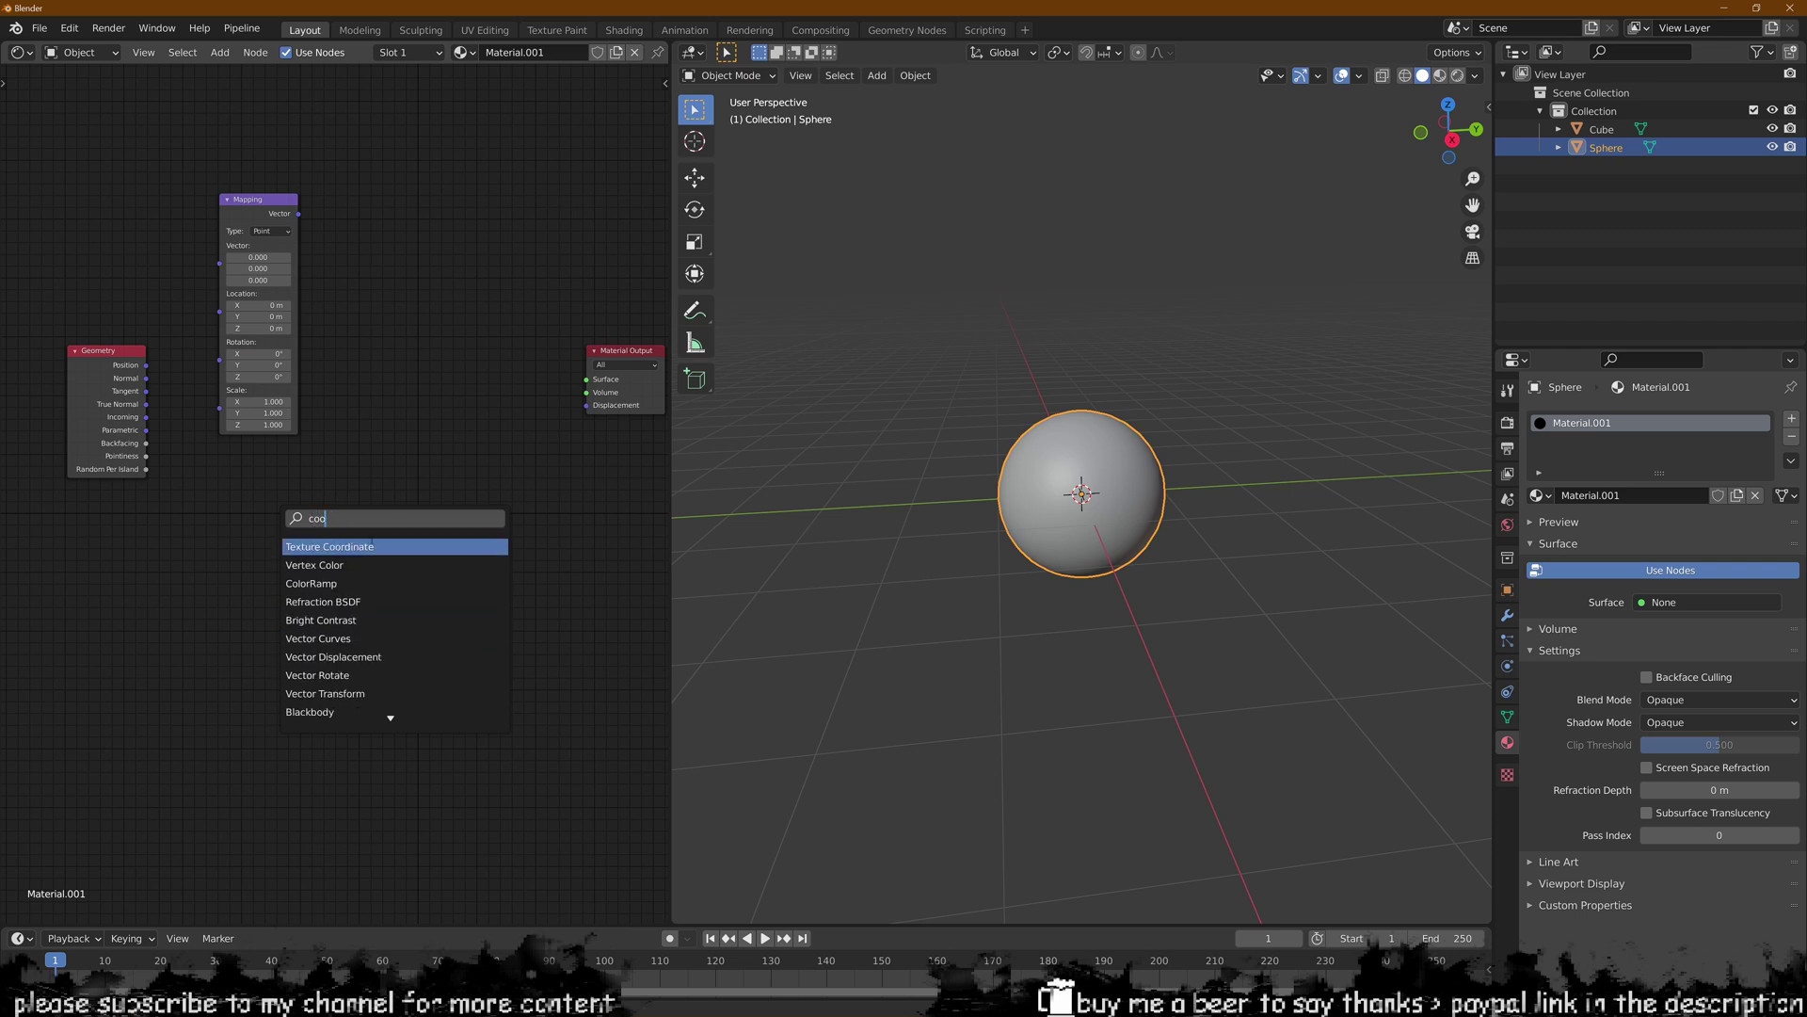
click(372, 544)
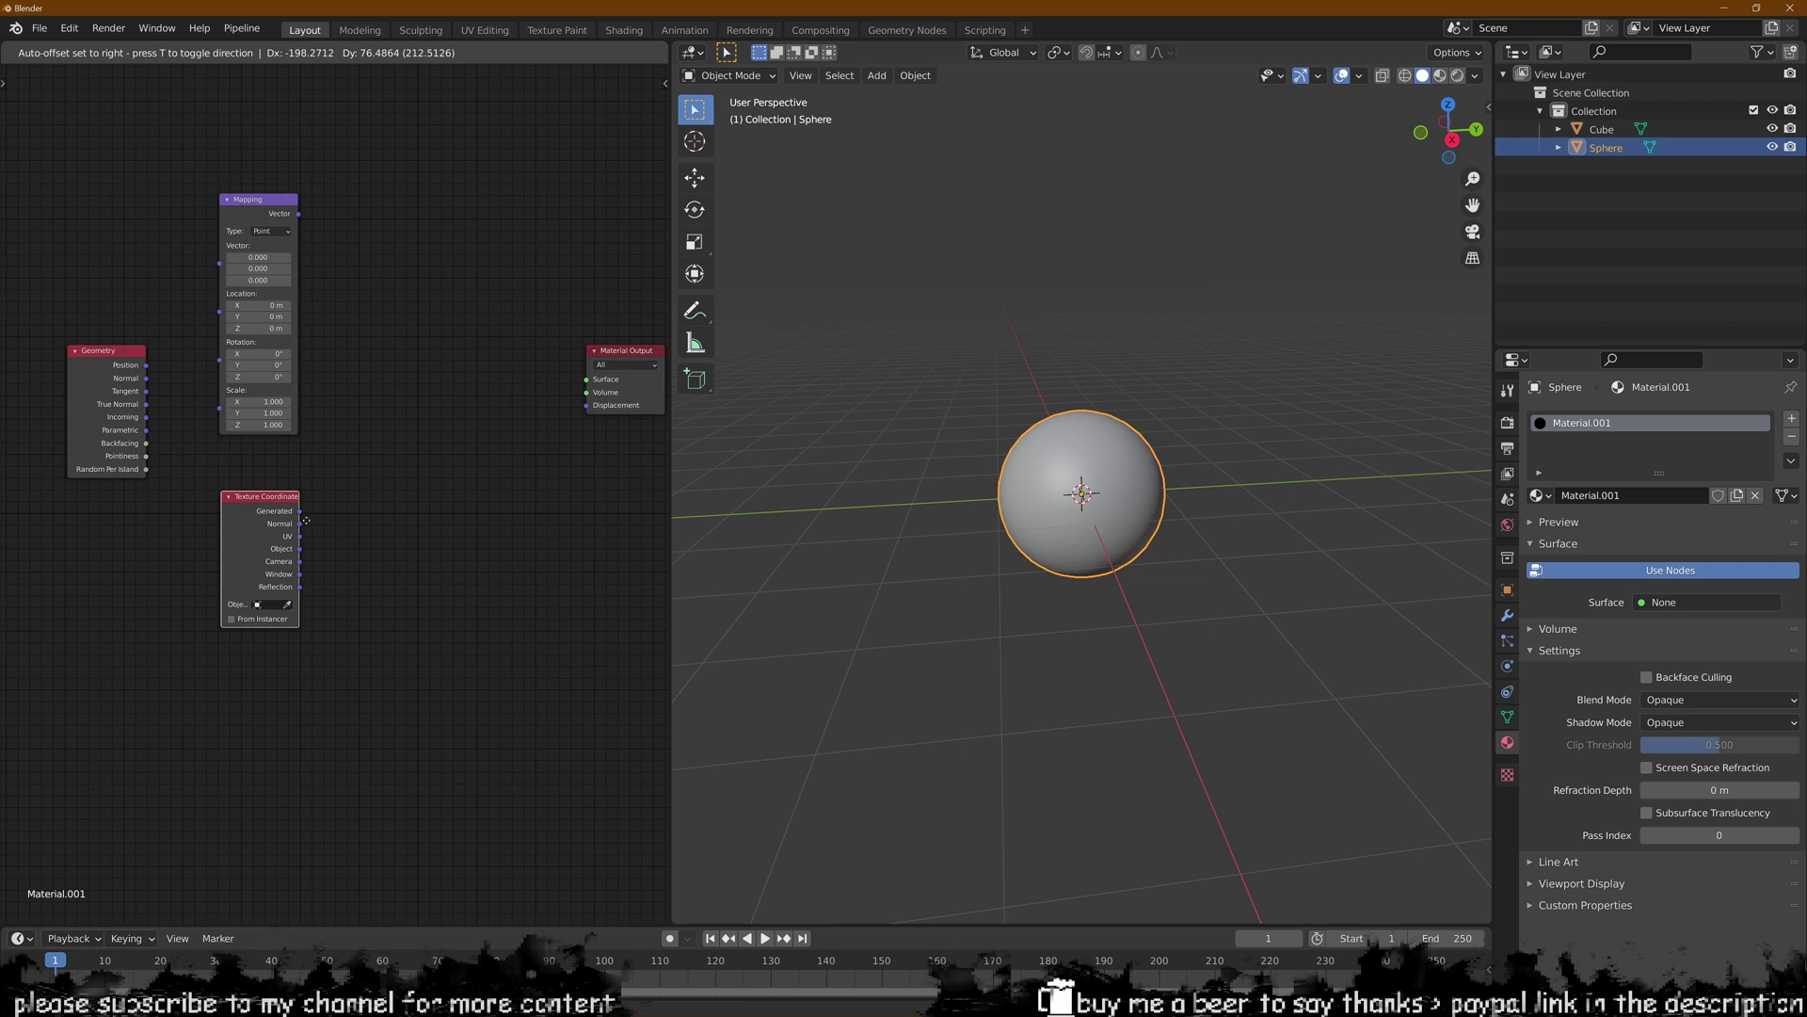
click(307, 514)
- Add a Vector Math node and place it to the right of the Mapping and Texture Coordinate nodes
scroll(335, 492, up, 3)
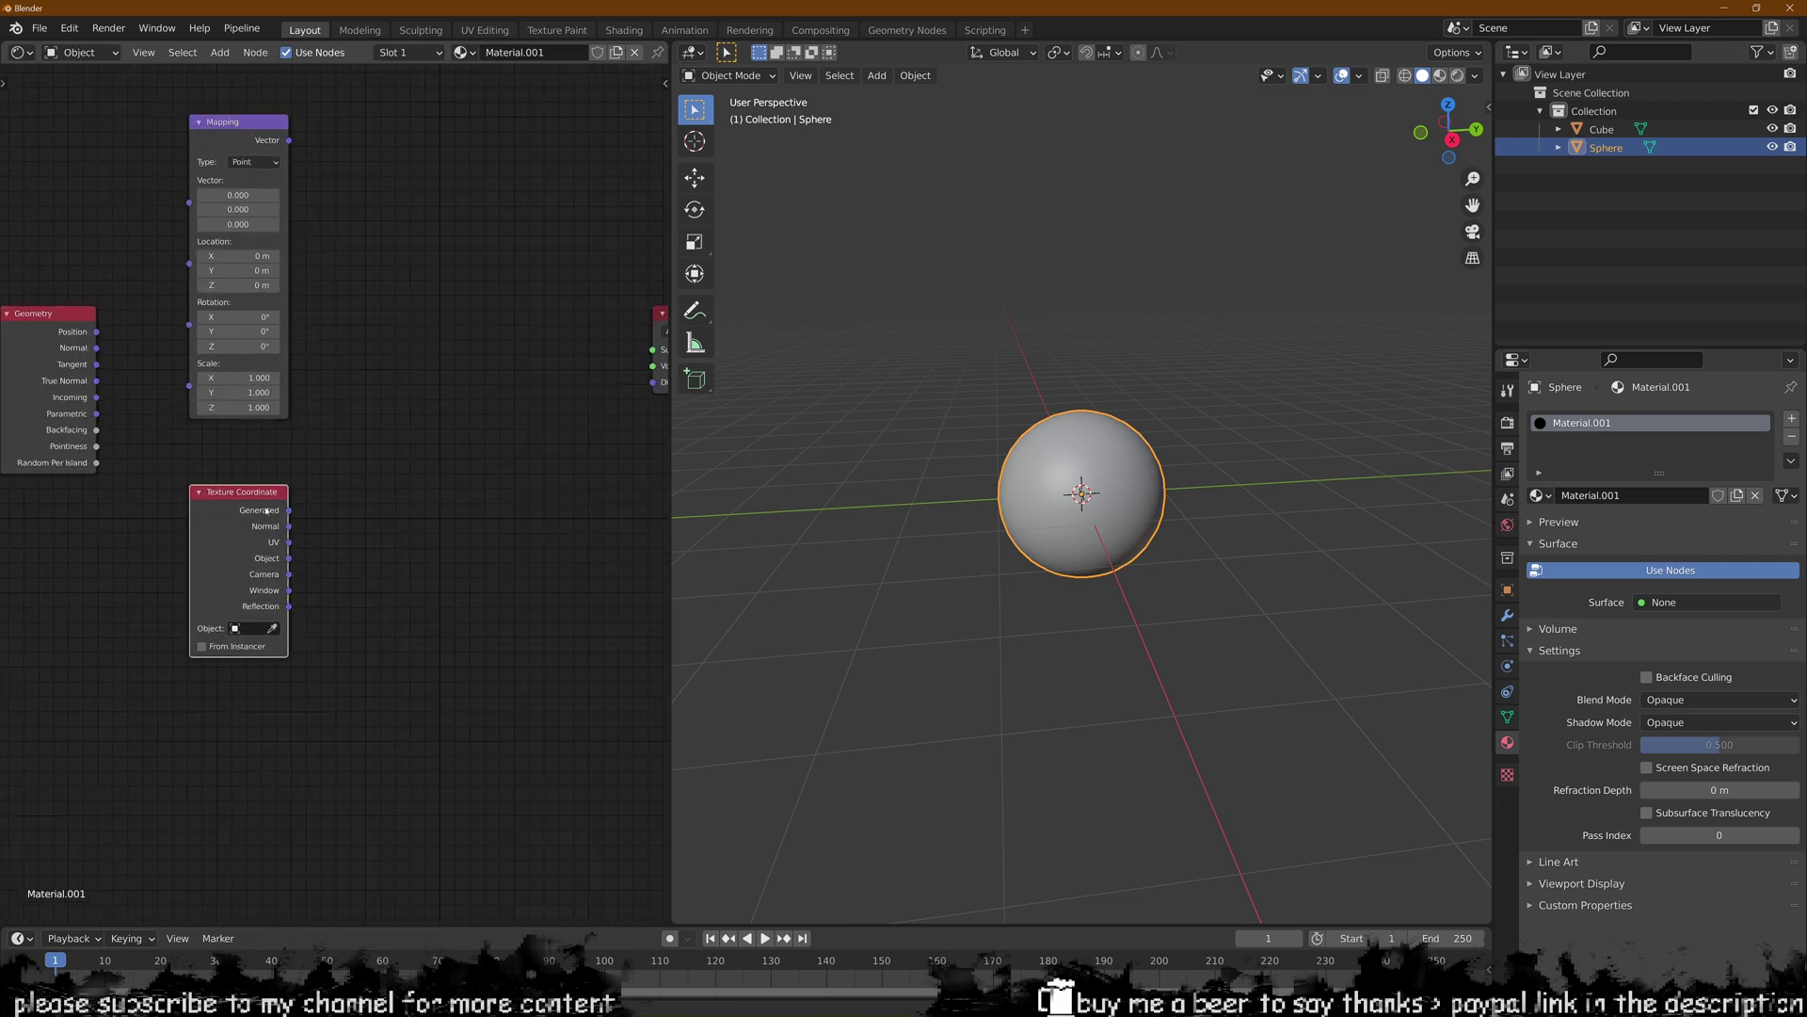
mouse_move(315, 524)
middle_down()
mouse_move(296, 563)
mouse_move(326, 521)
mouse_move(301, 538)
middle_up()
click(335, 522)
key(shift+a)
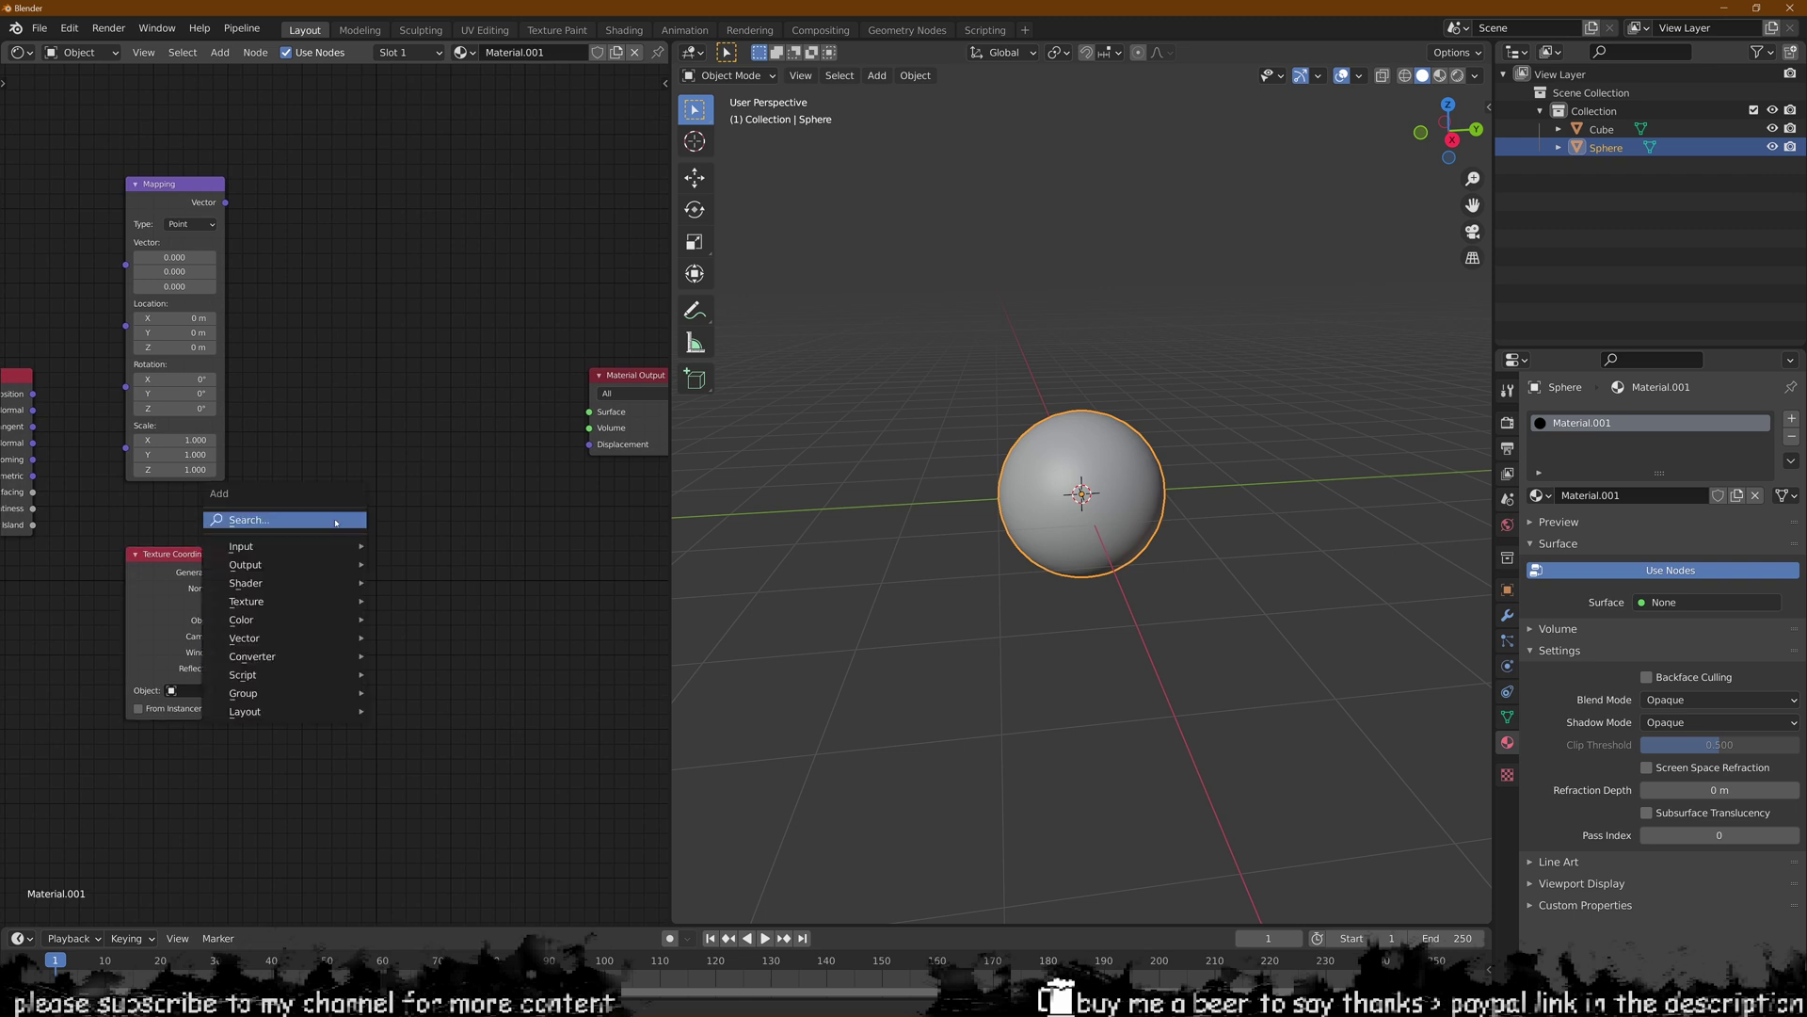
click(336, 522)
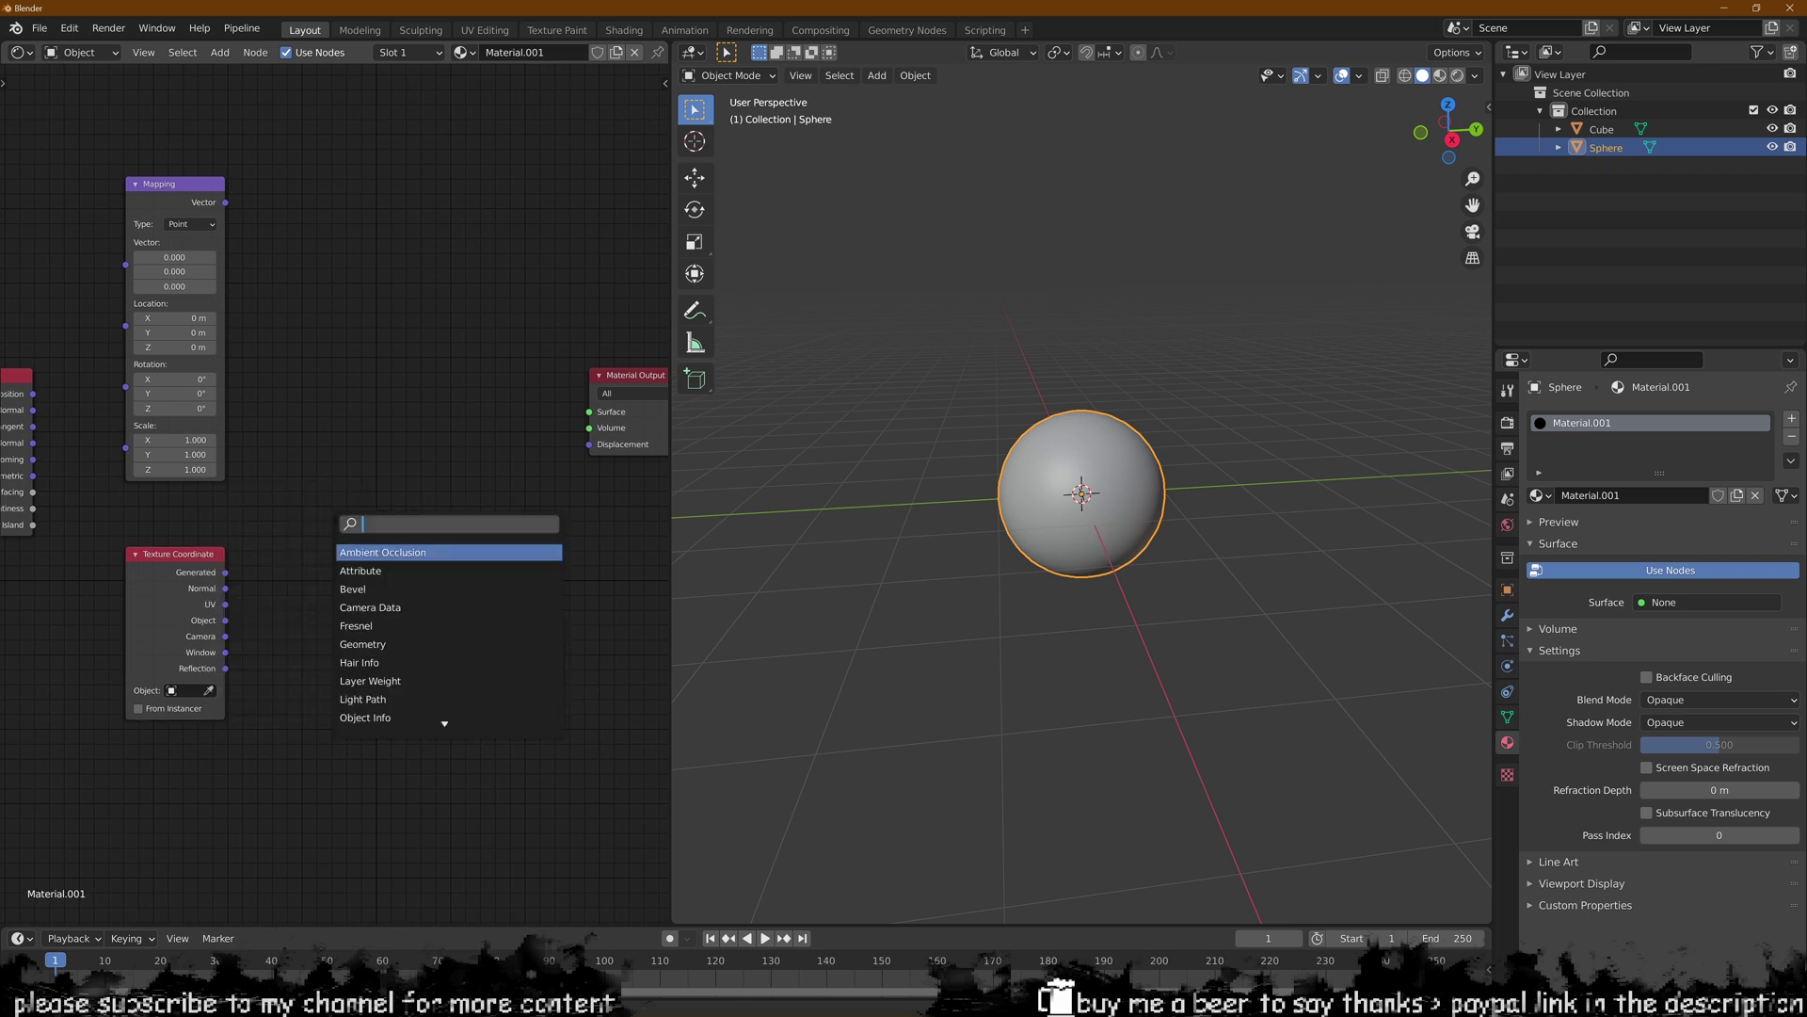
text(vec)
key(Return)
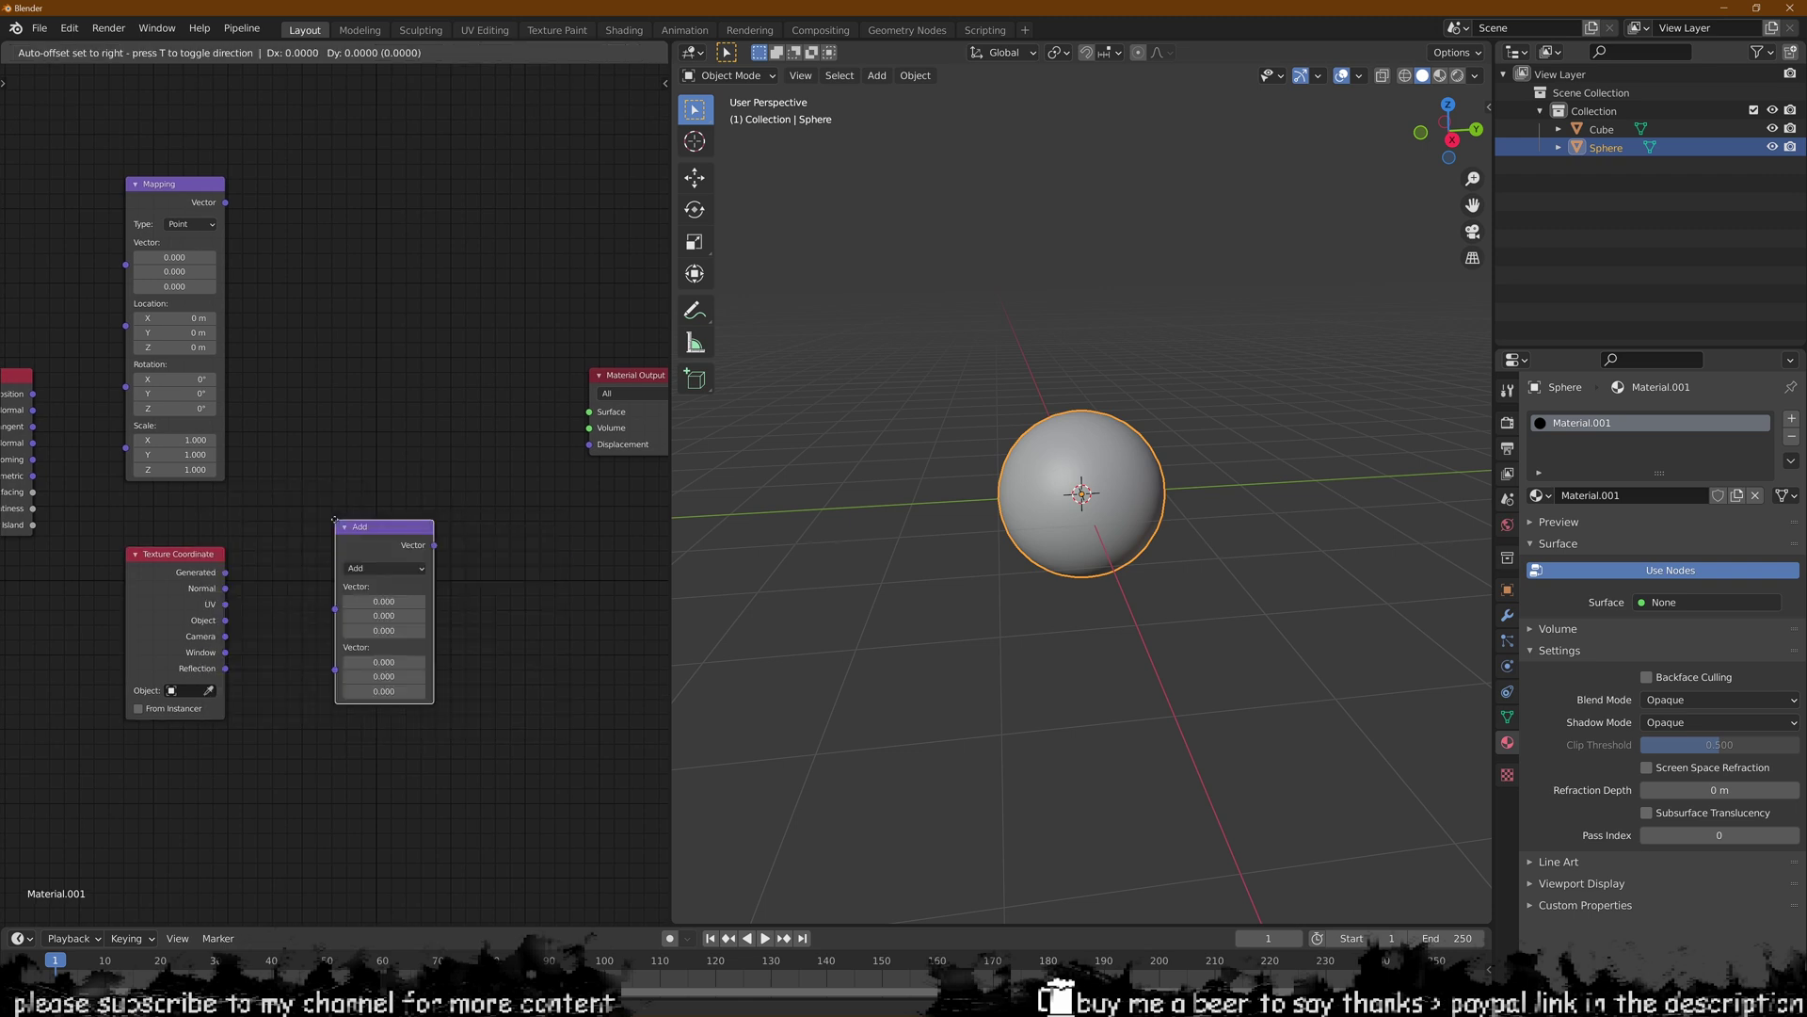
click(307, 360)
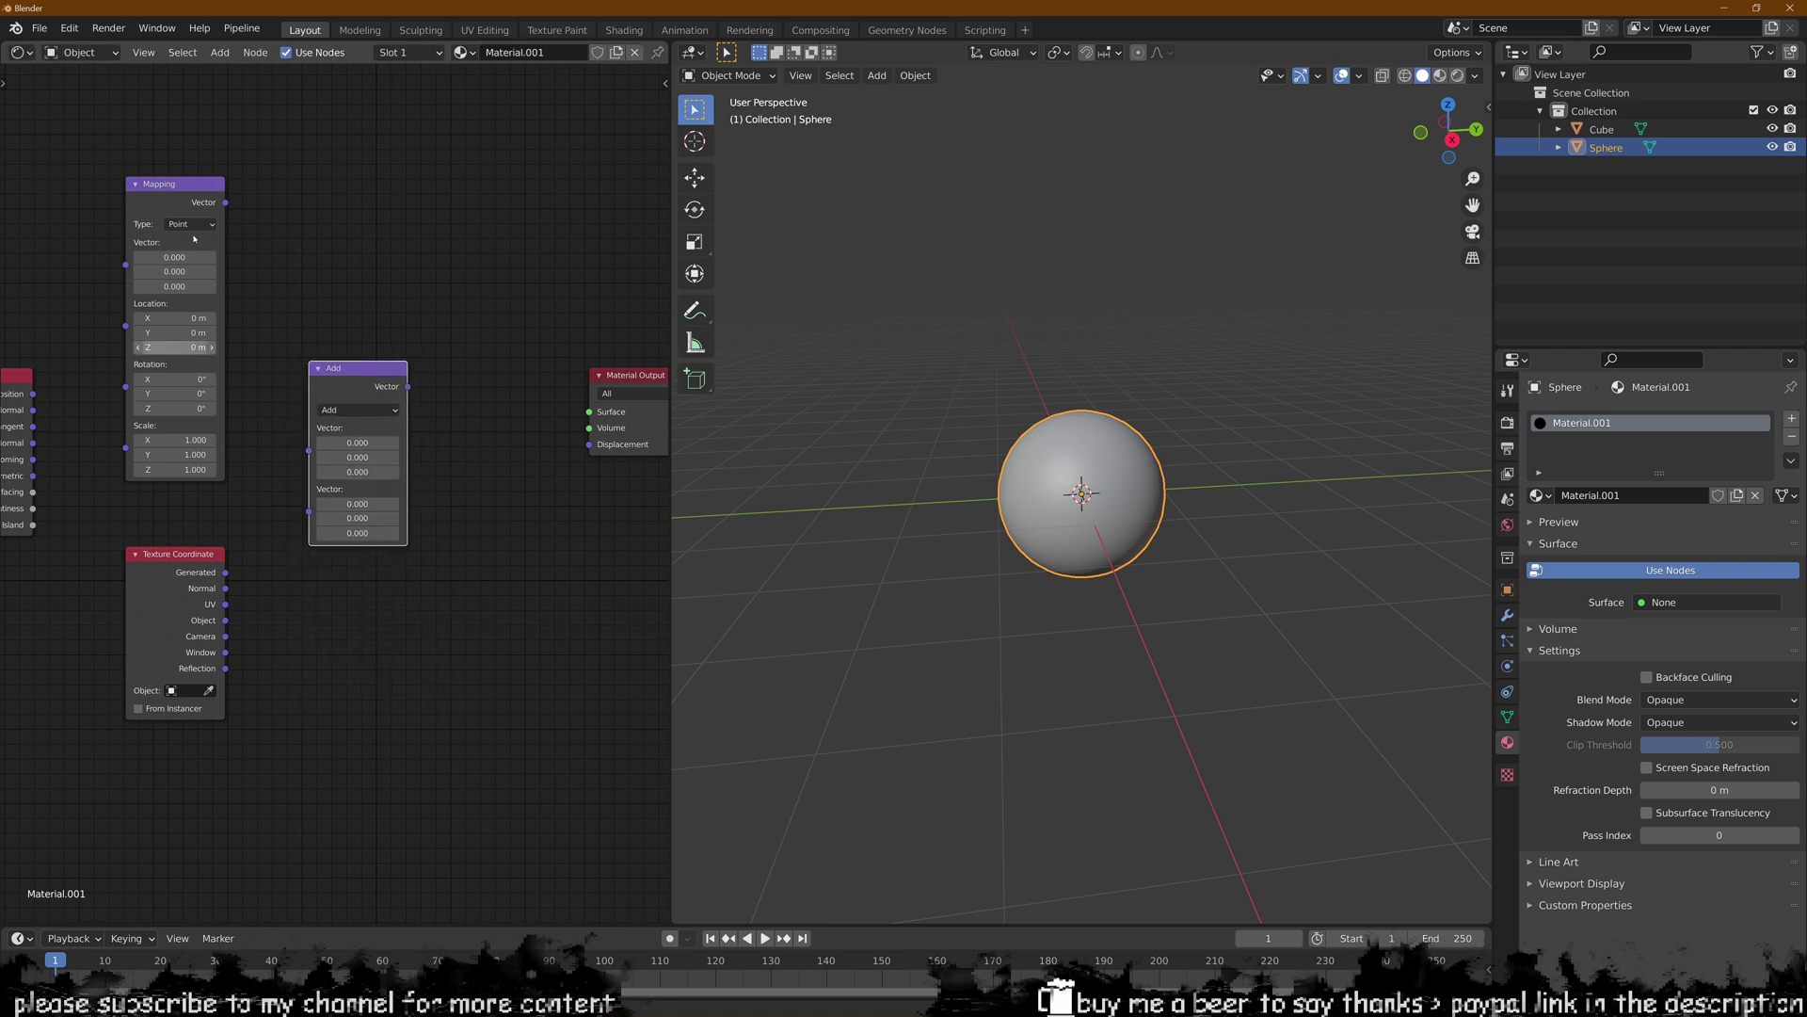
- Connect the Mapping node's Vector output to the Add node's first Vector input and the Texture Coordinate's UV output to its second
middle_drag(207, 272, 237, 263)
drag(255, 194, 339, 440)
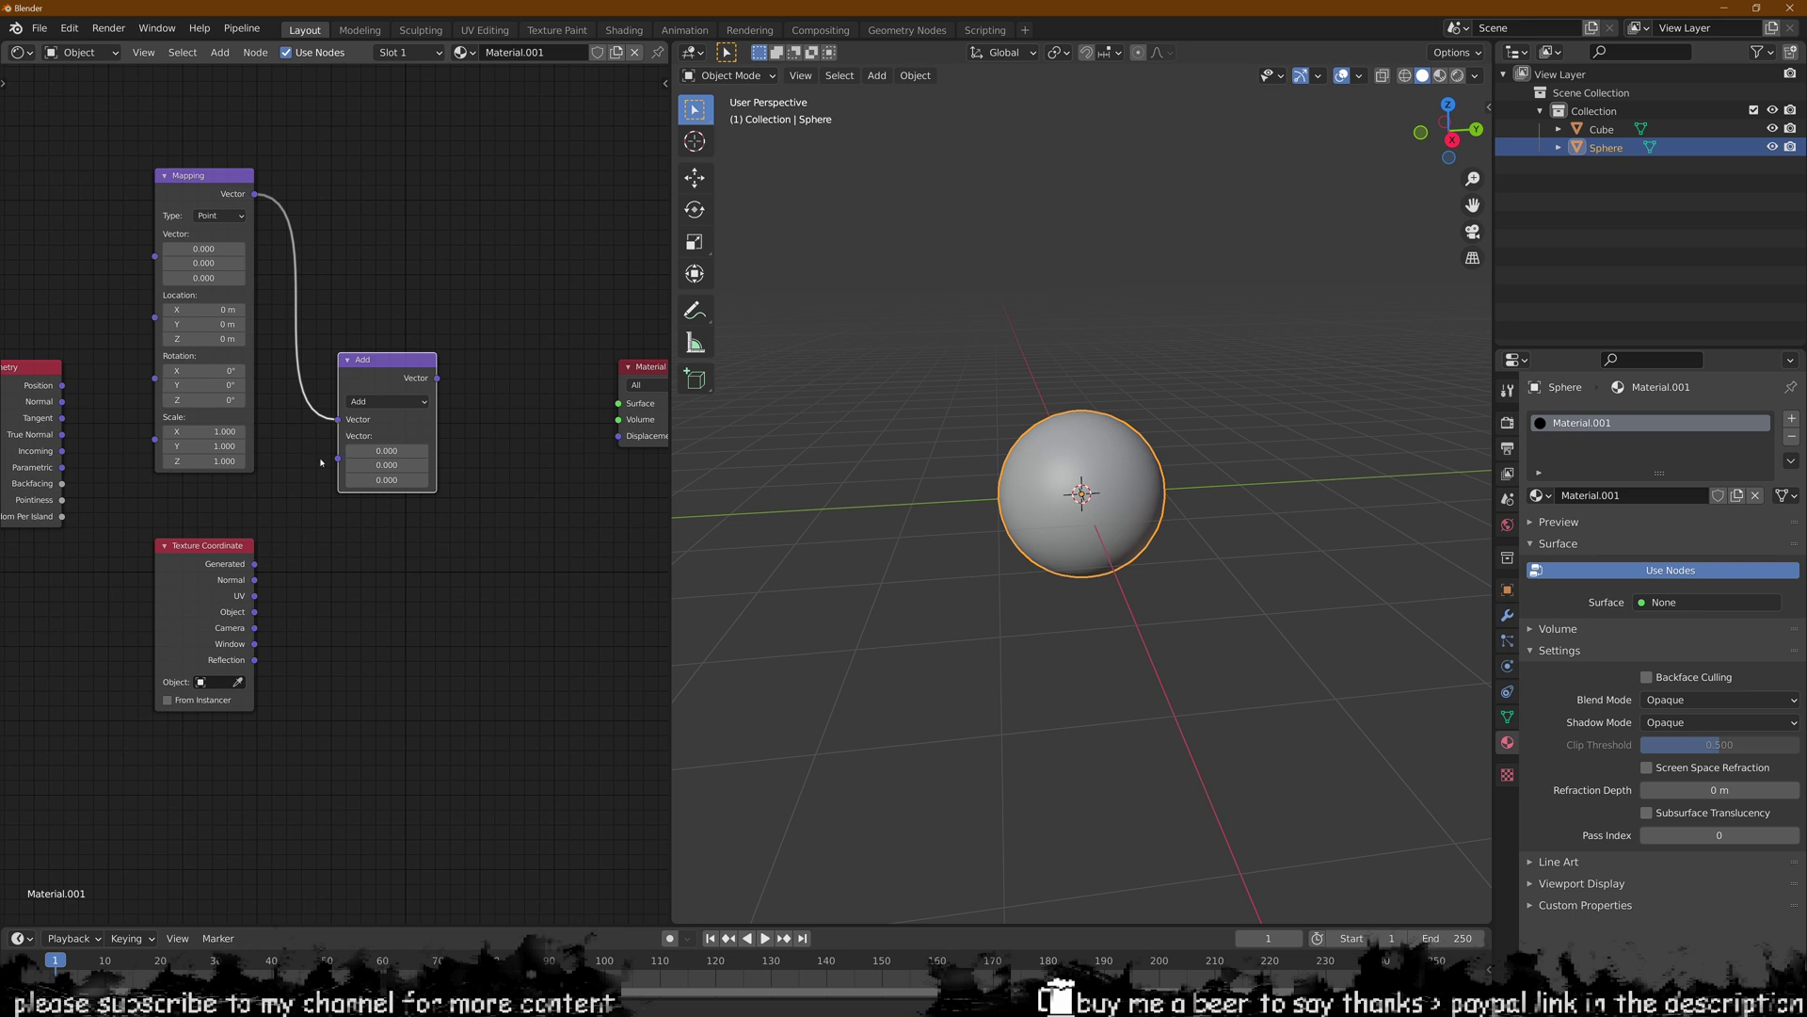
drag(254, 596, 338, 459)
- Set the Vector Math node's operation to Dot Product and move the node slightly closer to the Mapping node
middle_drag(394, 433, 335, 445)
click(326, 413)
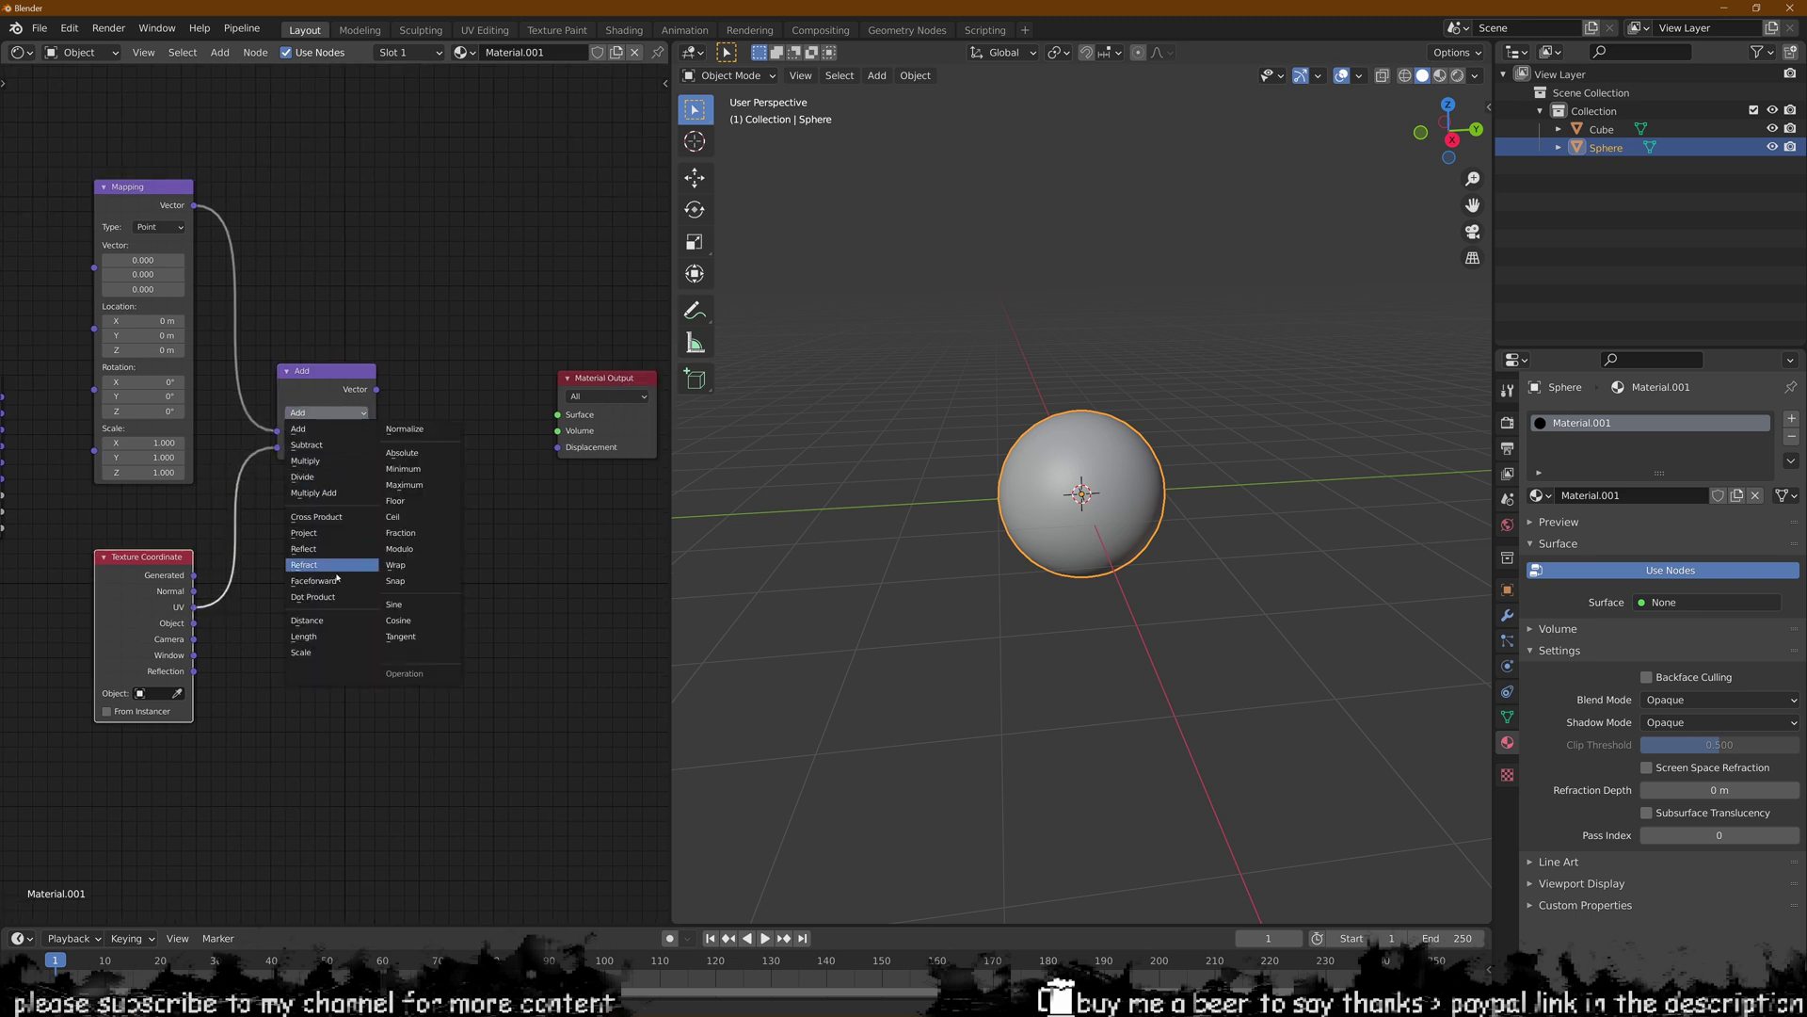
click(317, 603)
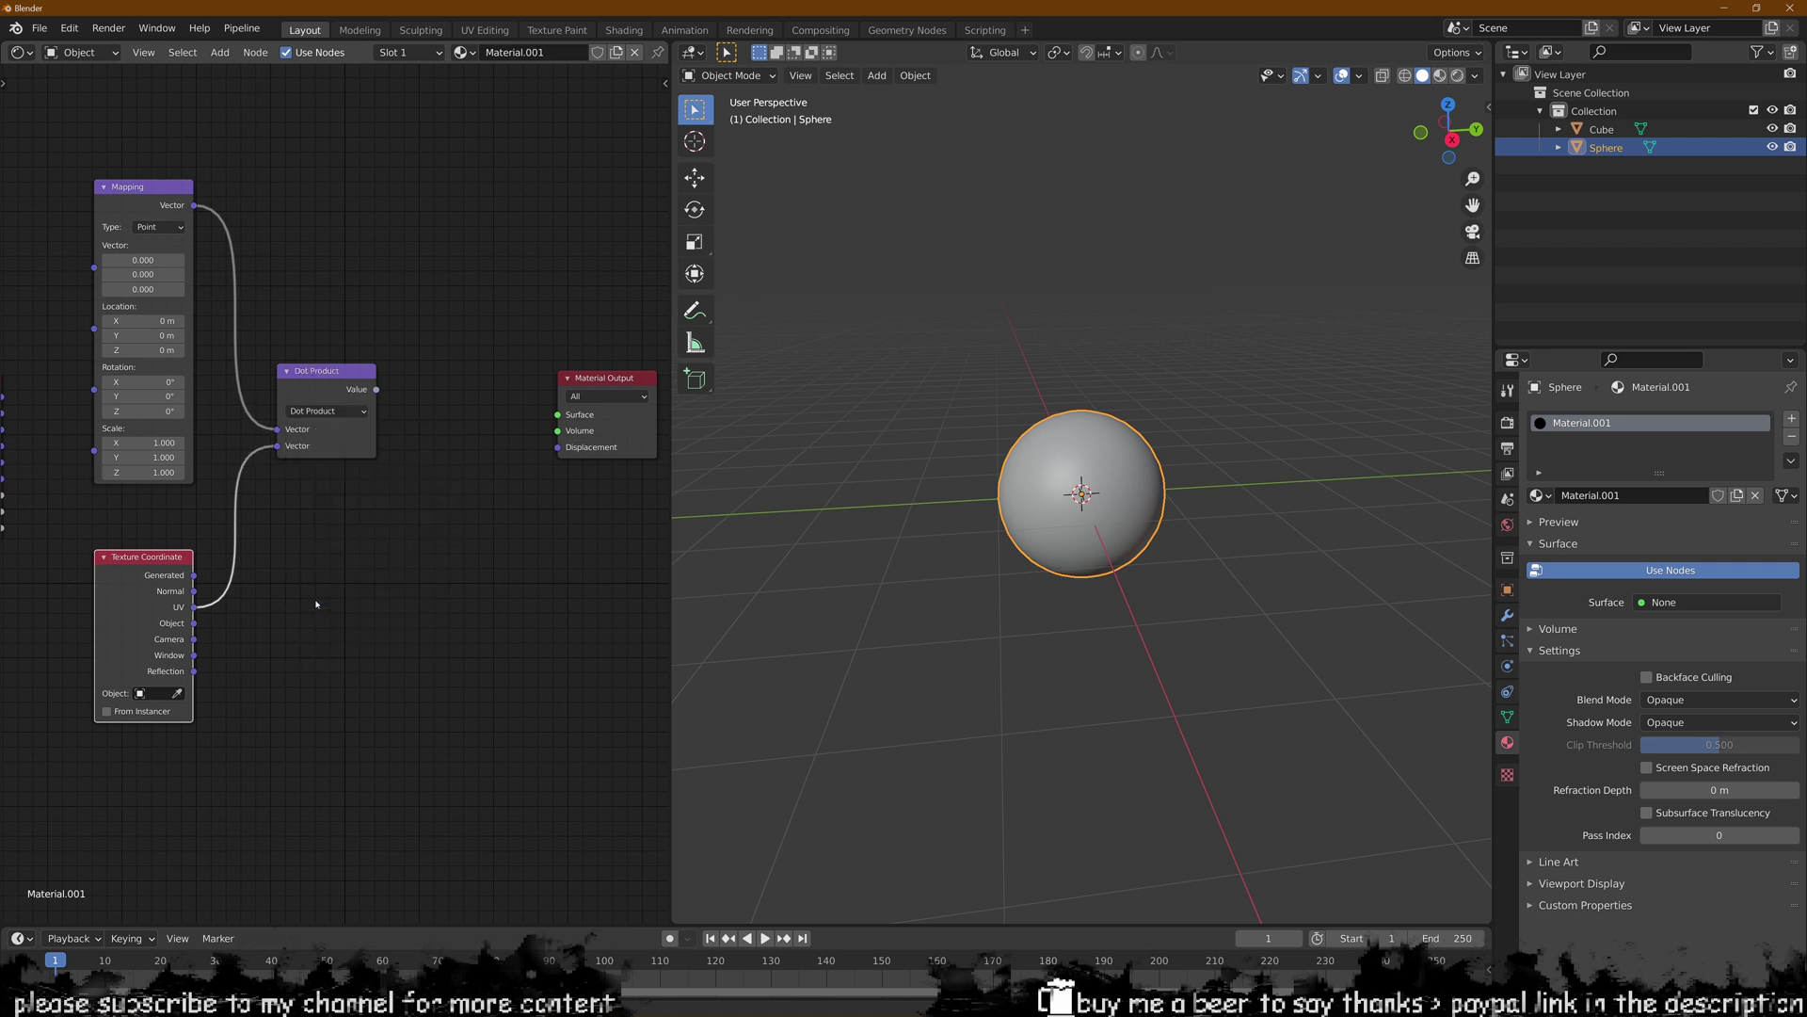
middle_drag(381, 548, 347, 556)
drag(285, 381, 267, 383)
middle_drag(253, 473, 216, 471)
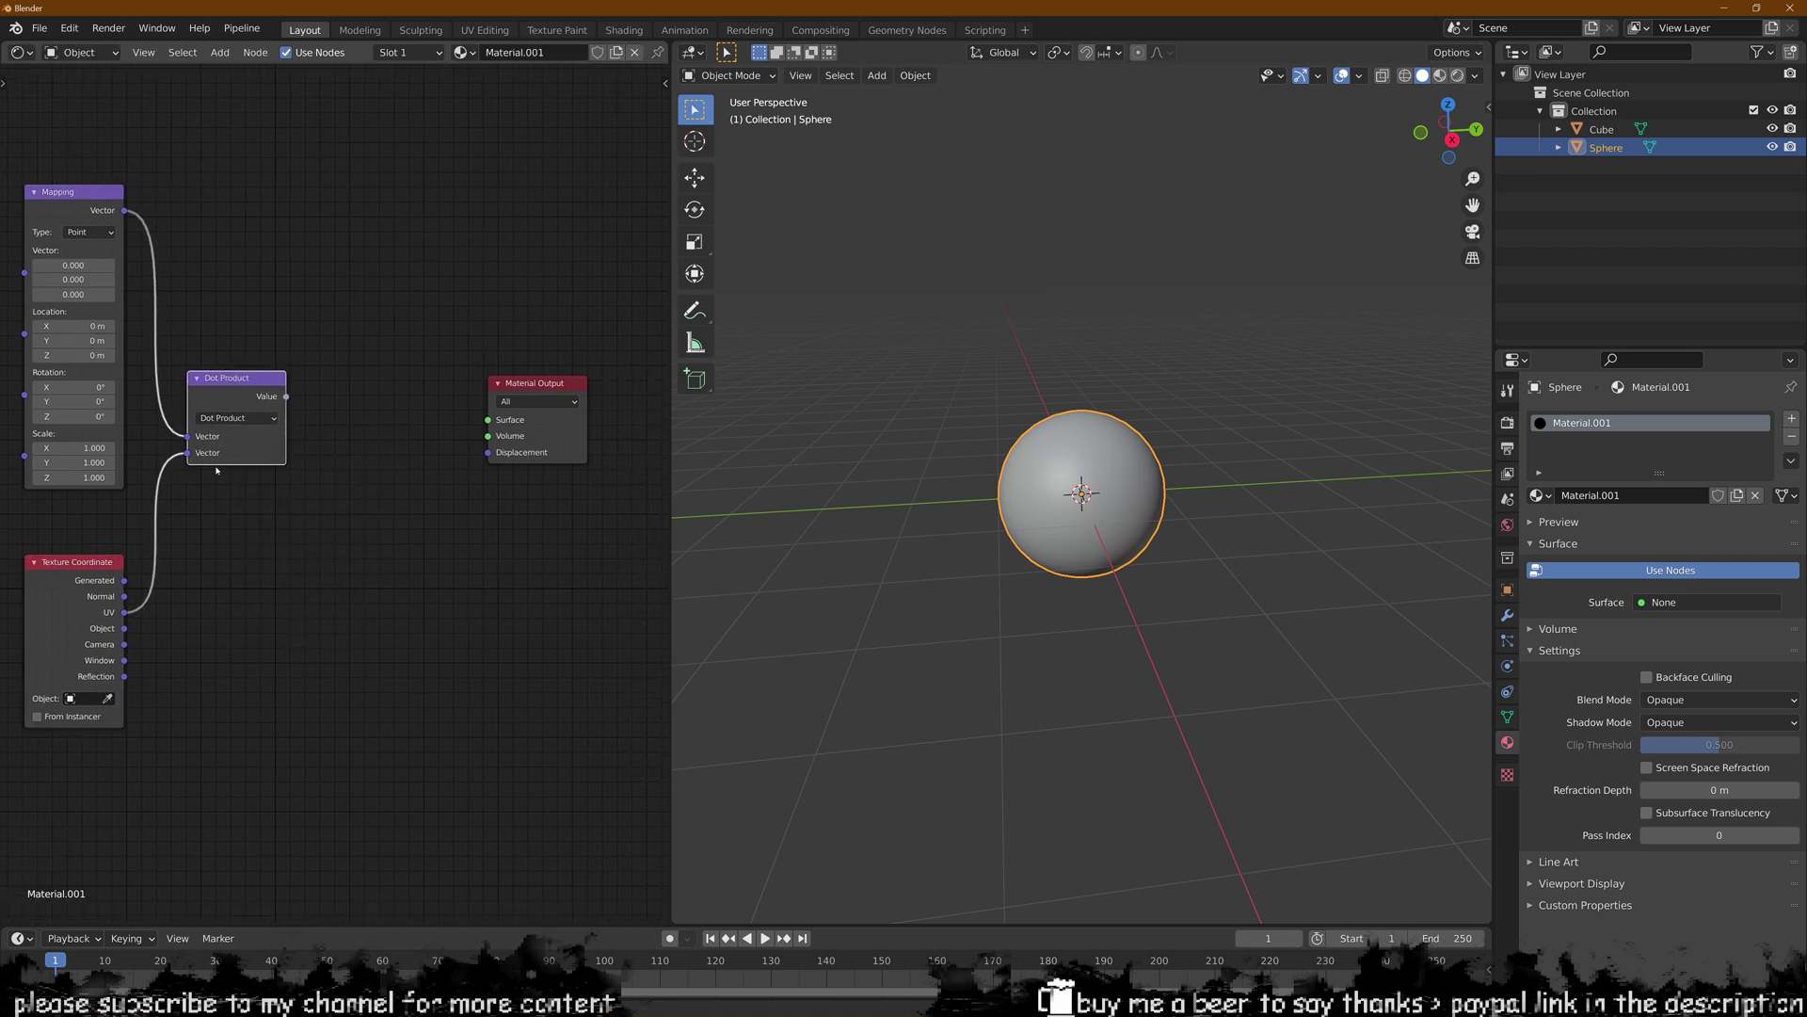
- Move the Material Output farther right and add a Math node between it and the Dot Product node
drag(499, 393, 555, 390)
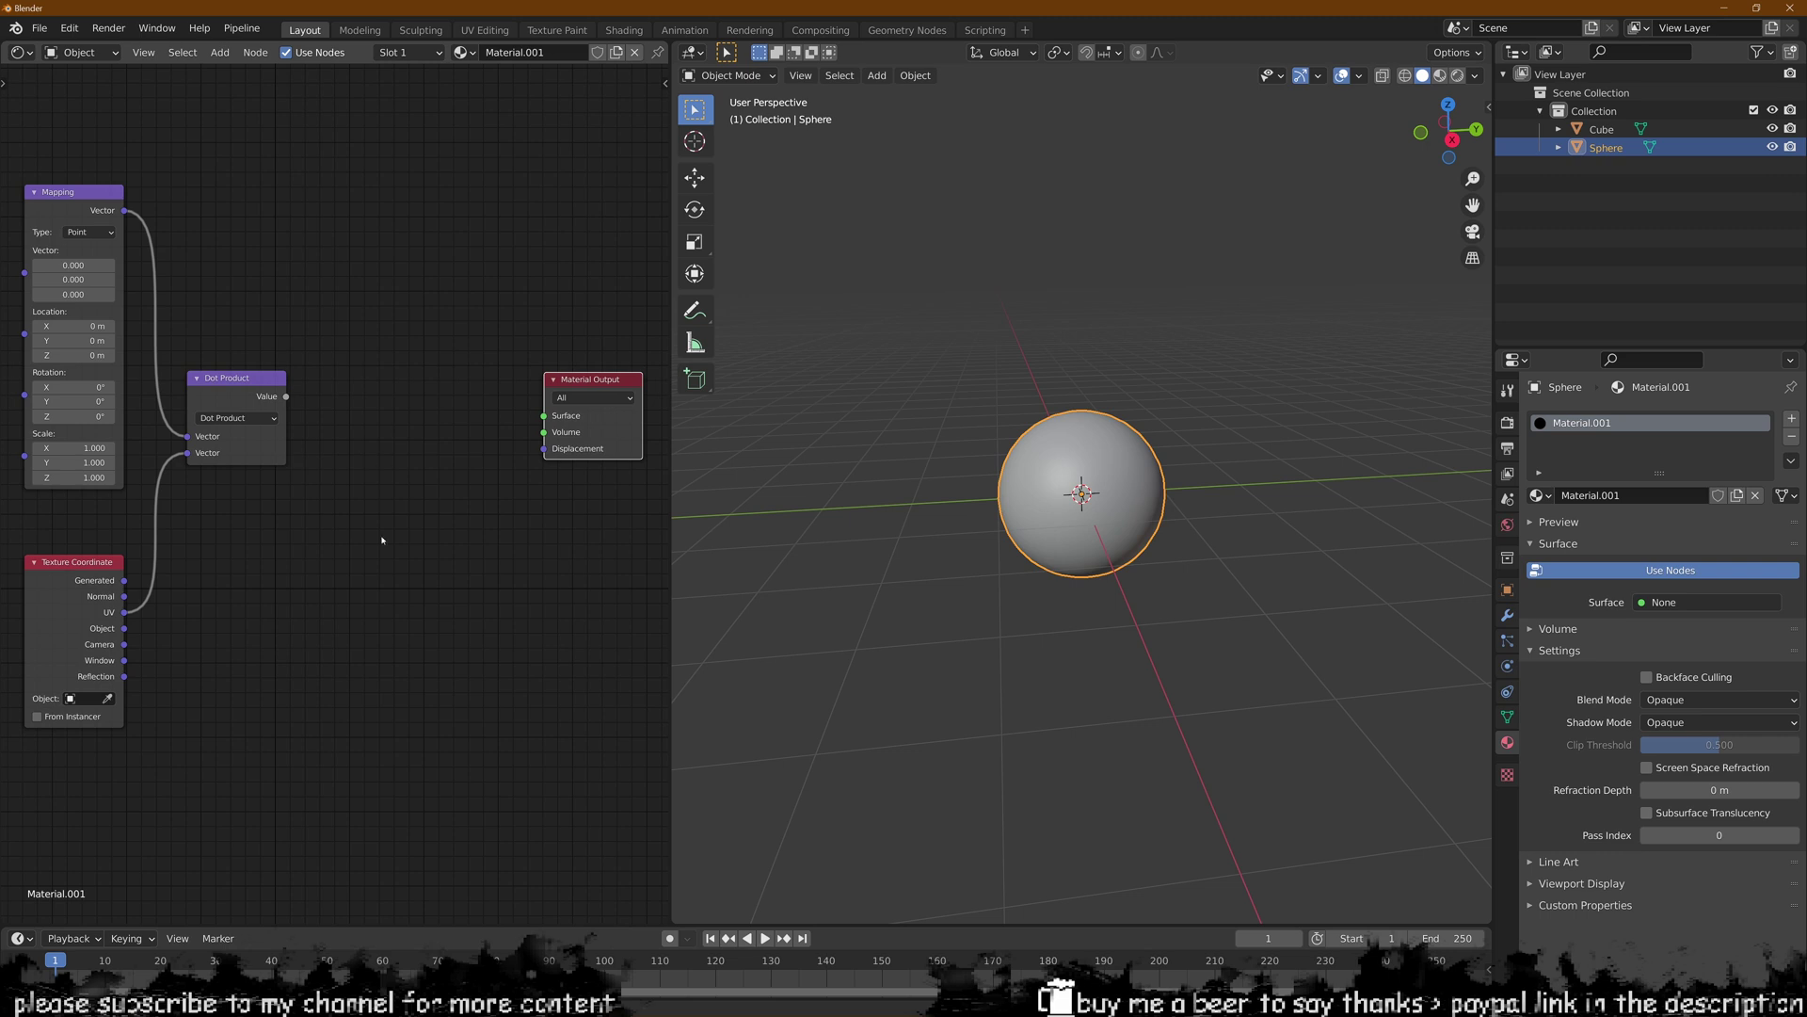
middle_drag(375, 527, 296, 527)
click(369, 601)
middle_drag(392, 590, 429, 580)
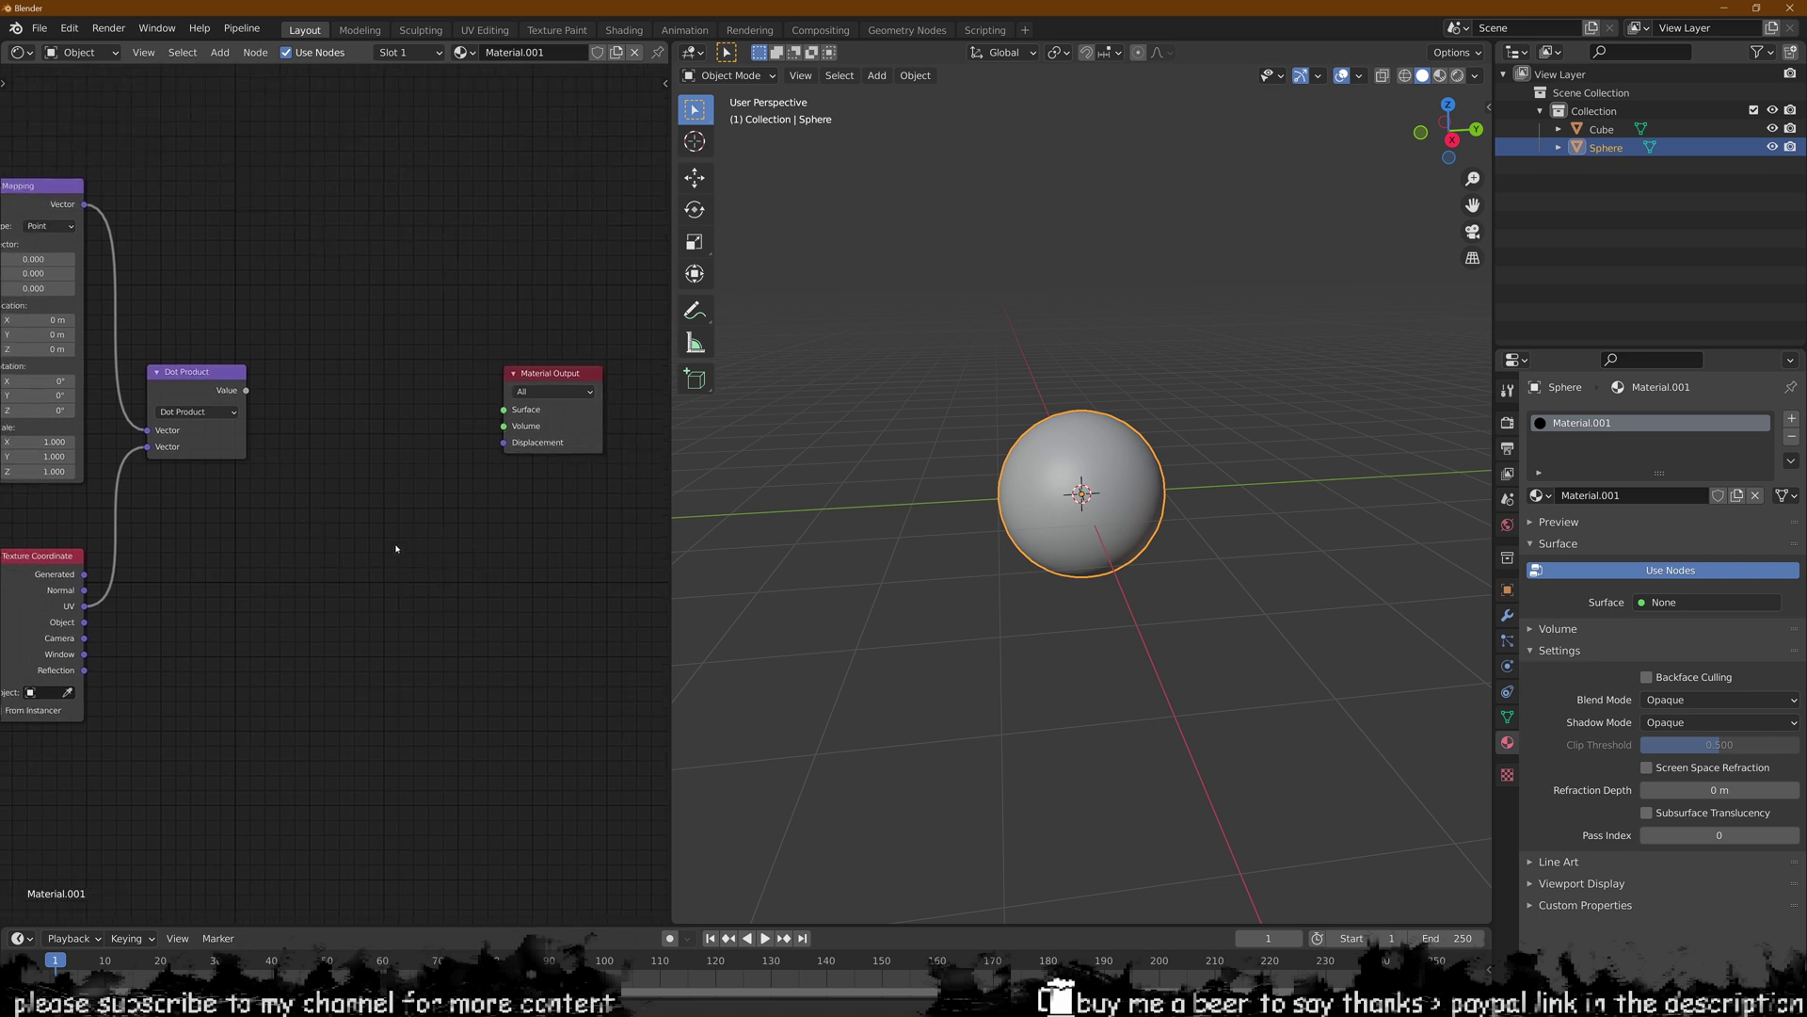
key(shift+a)
click(396, 549)
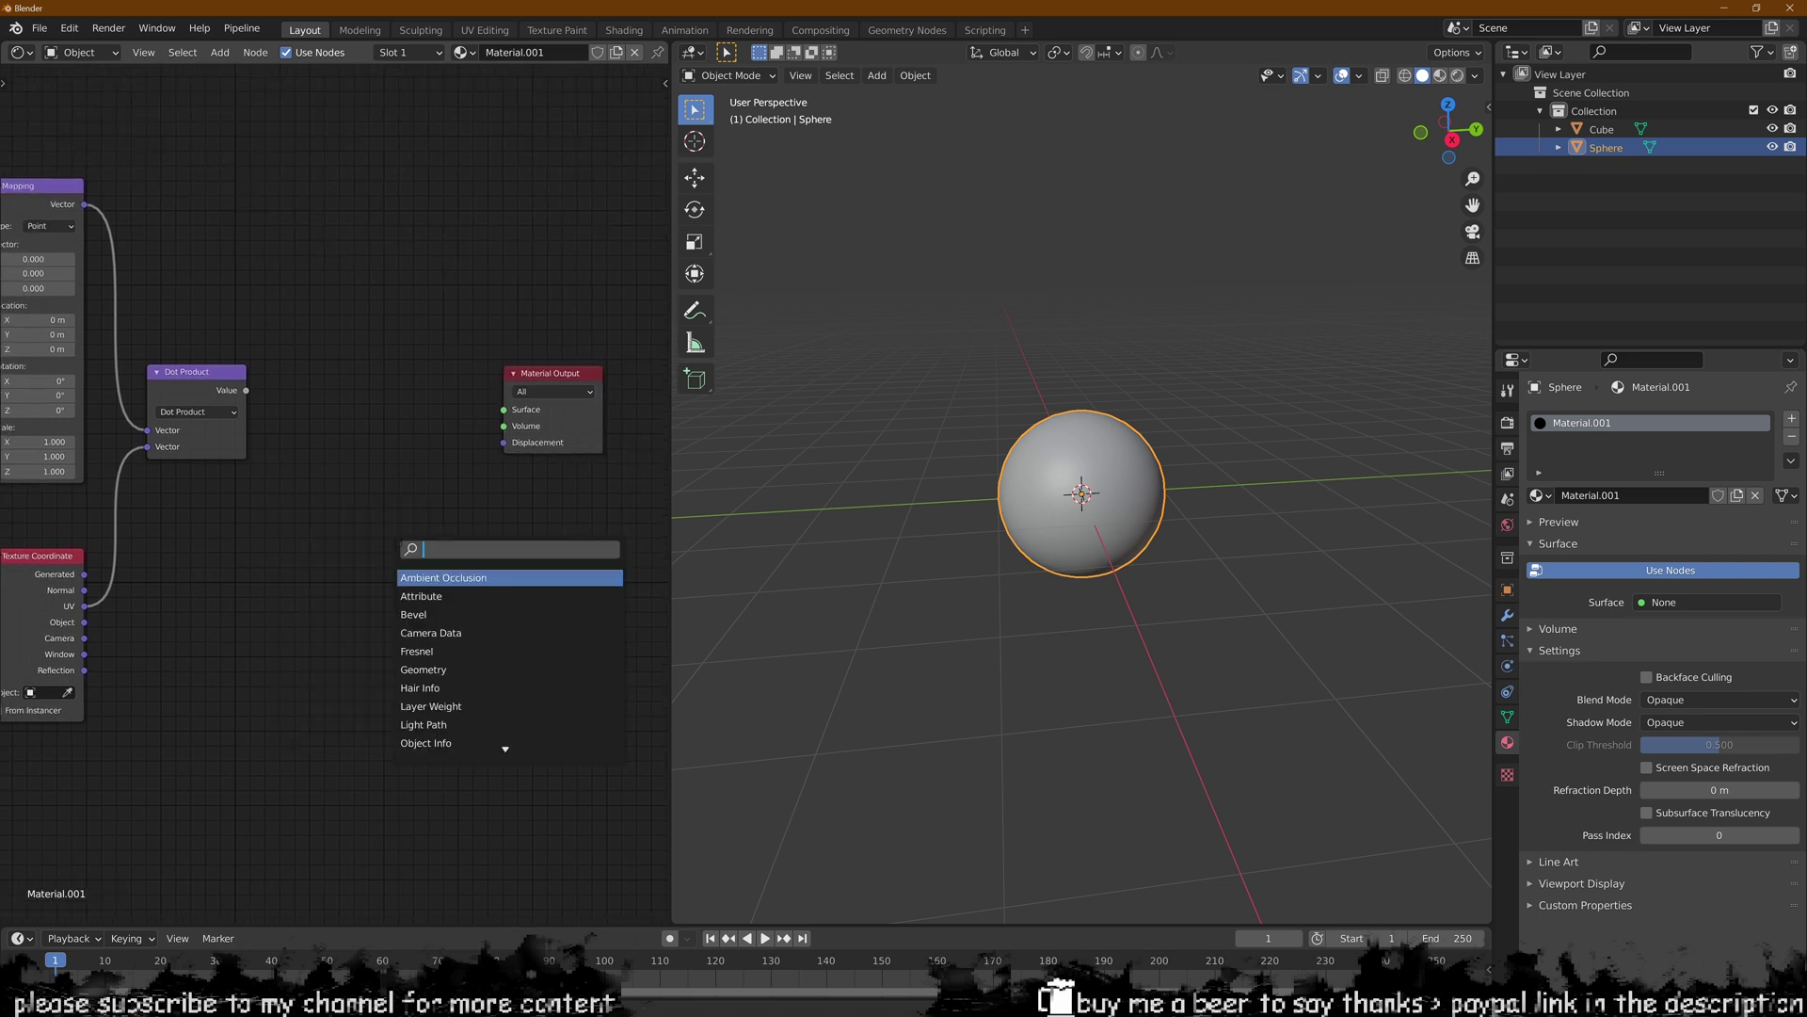
text(add)
key(Return)
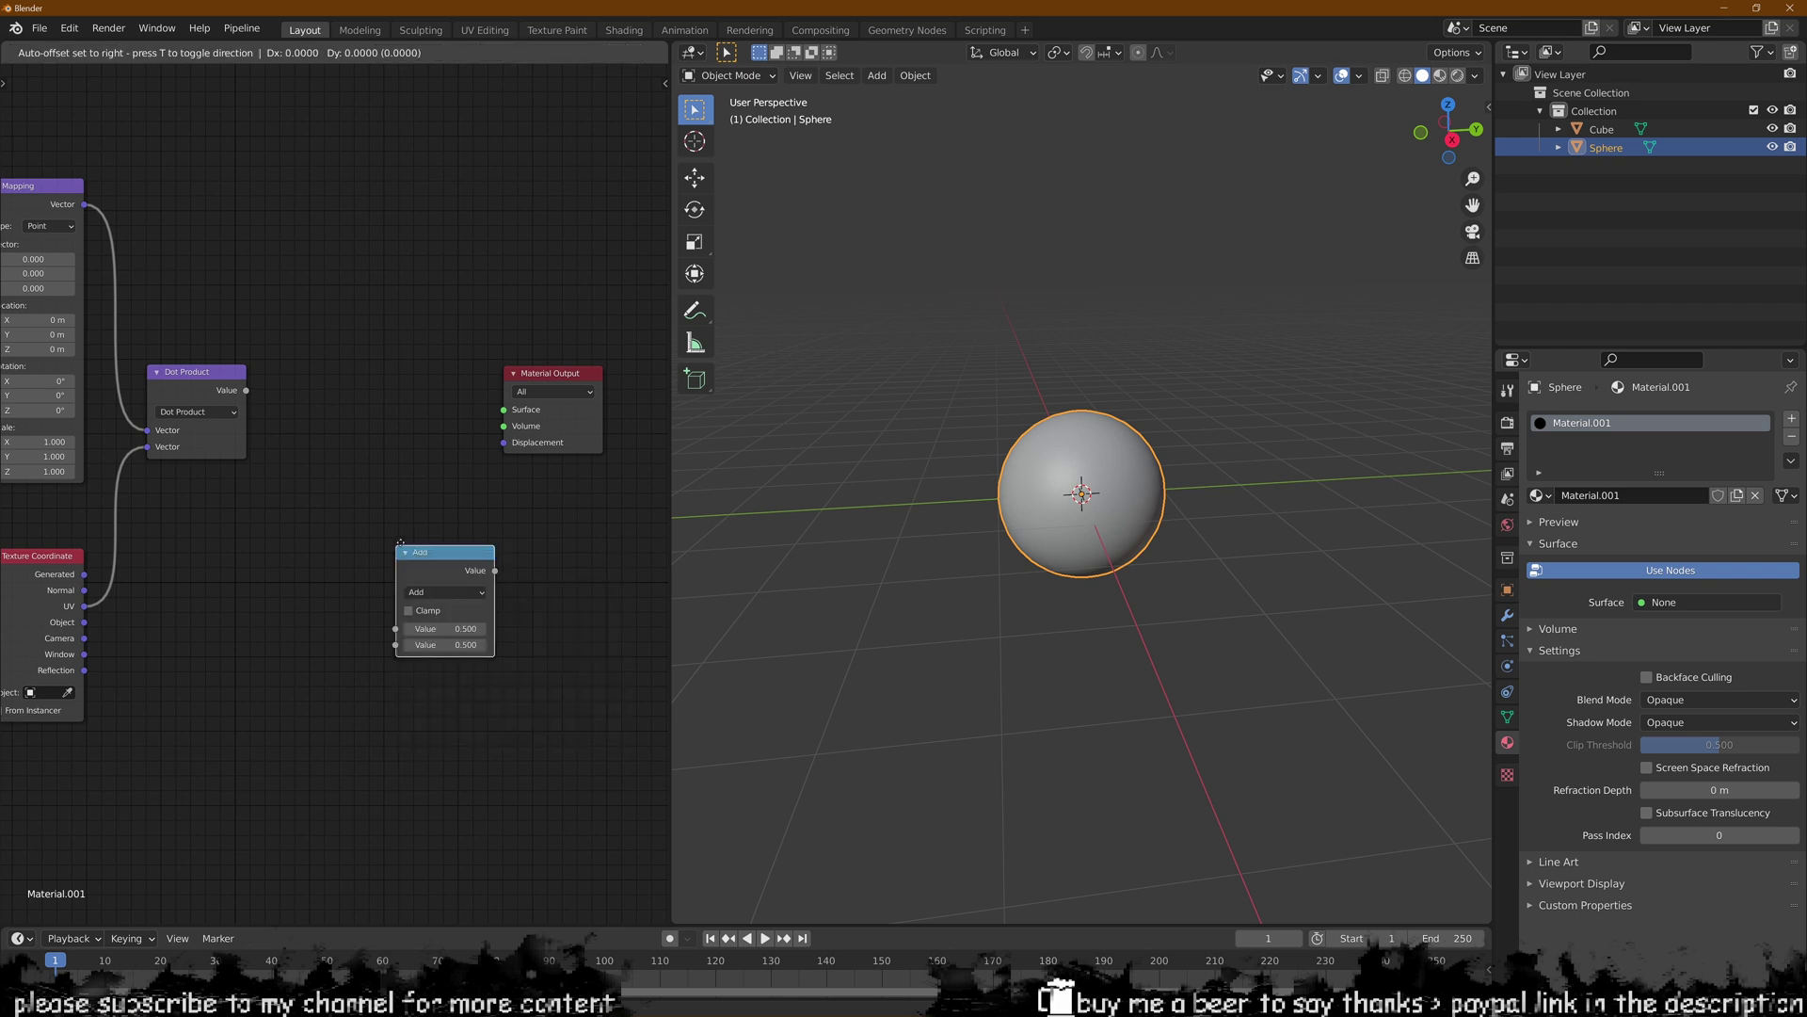
click(305, 359)
- Connect the Dot Product's Value to the Math node's first Value input and set its operation to Multiply Add
middle_drag(330, 473, 367, 477)
middle_drag(217, 419, 246, 429)
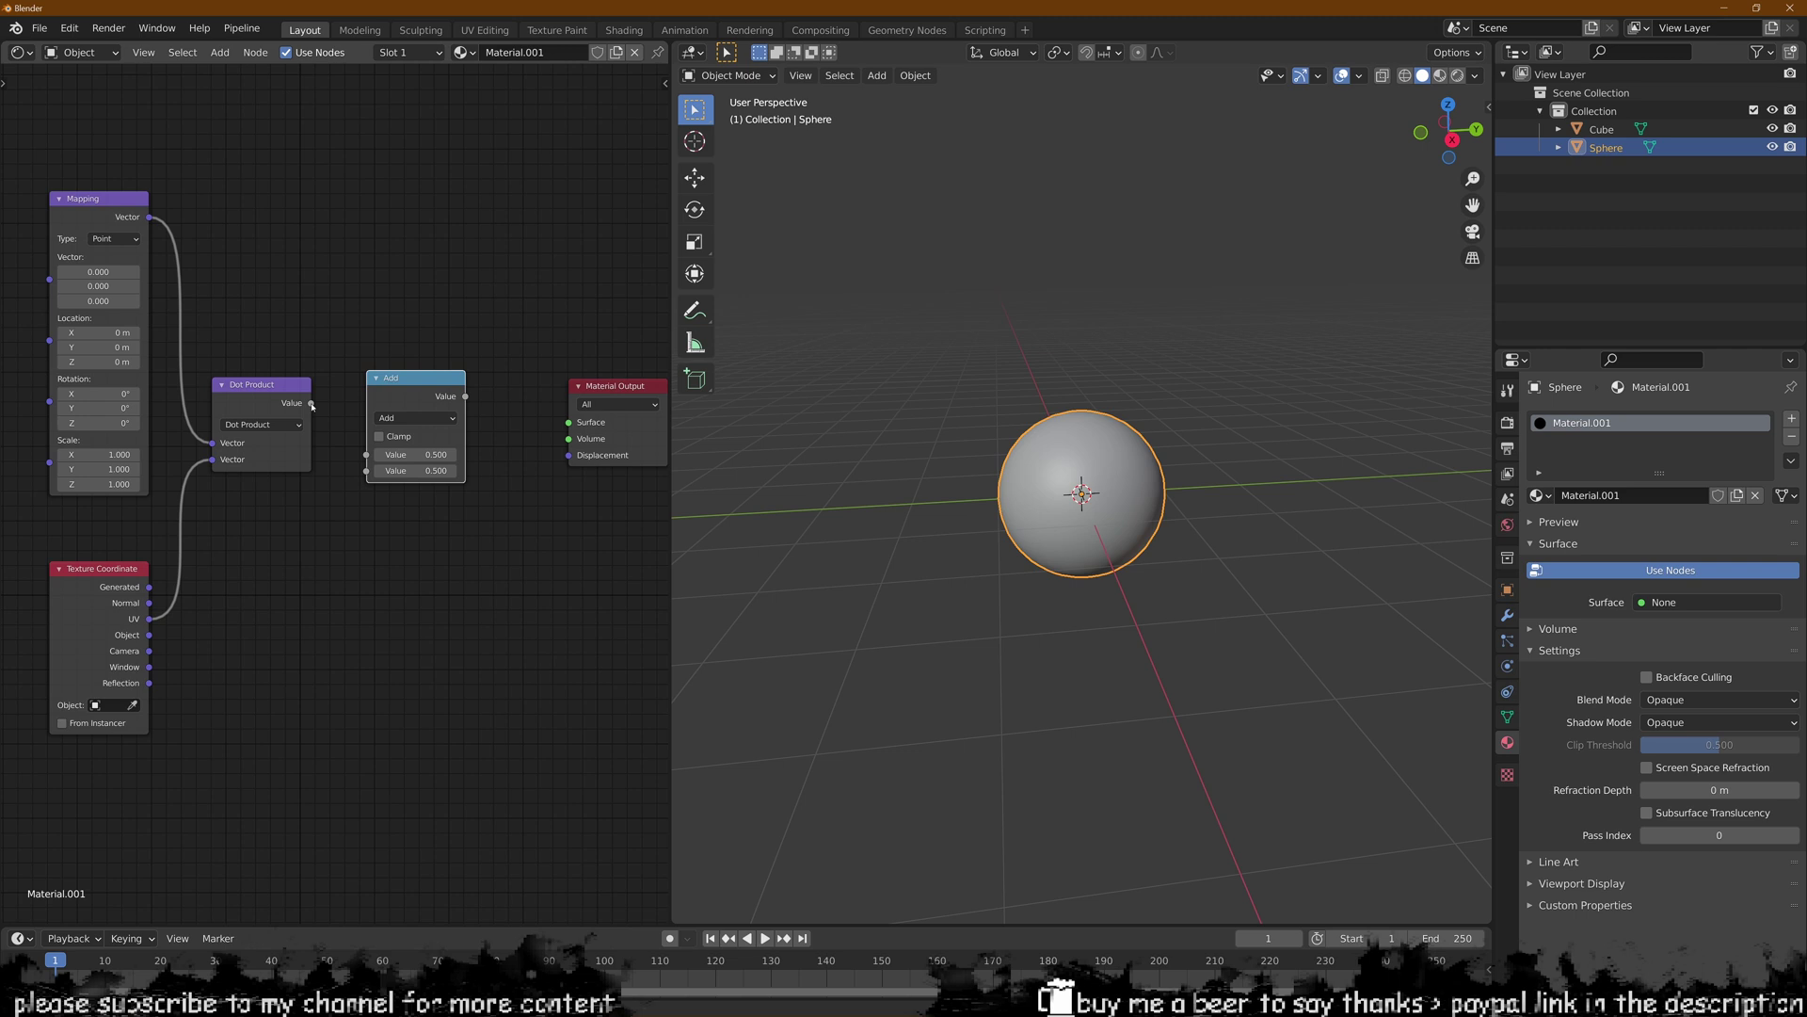
drag(310, 402, 366, 455)
click(274, 460)
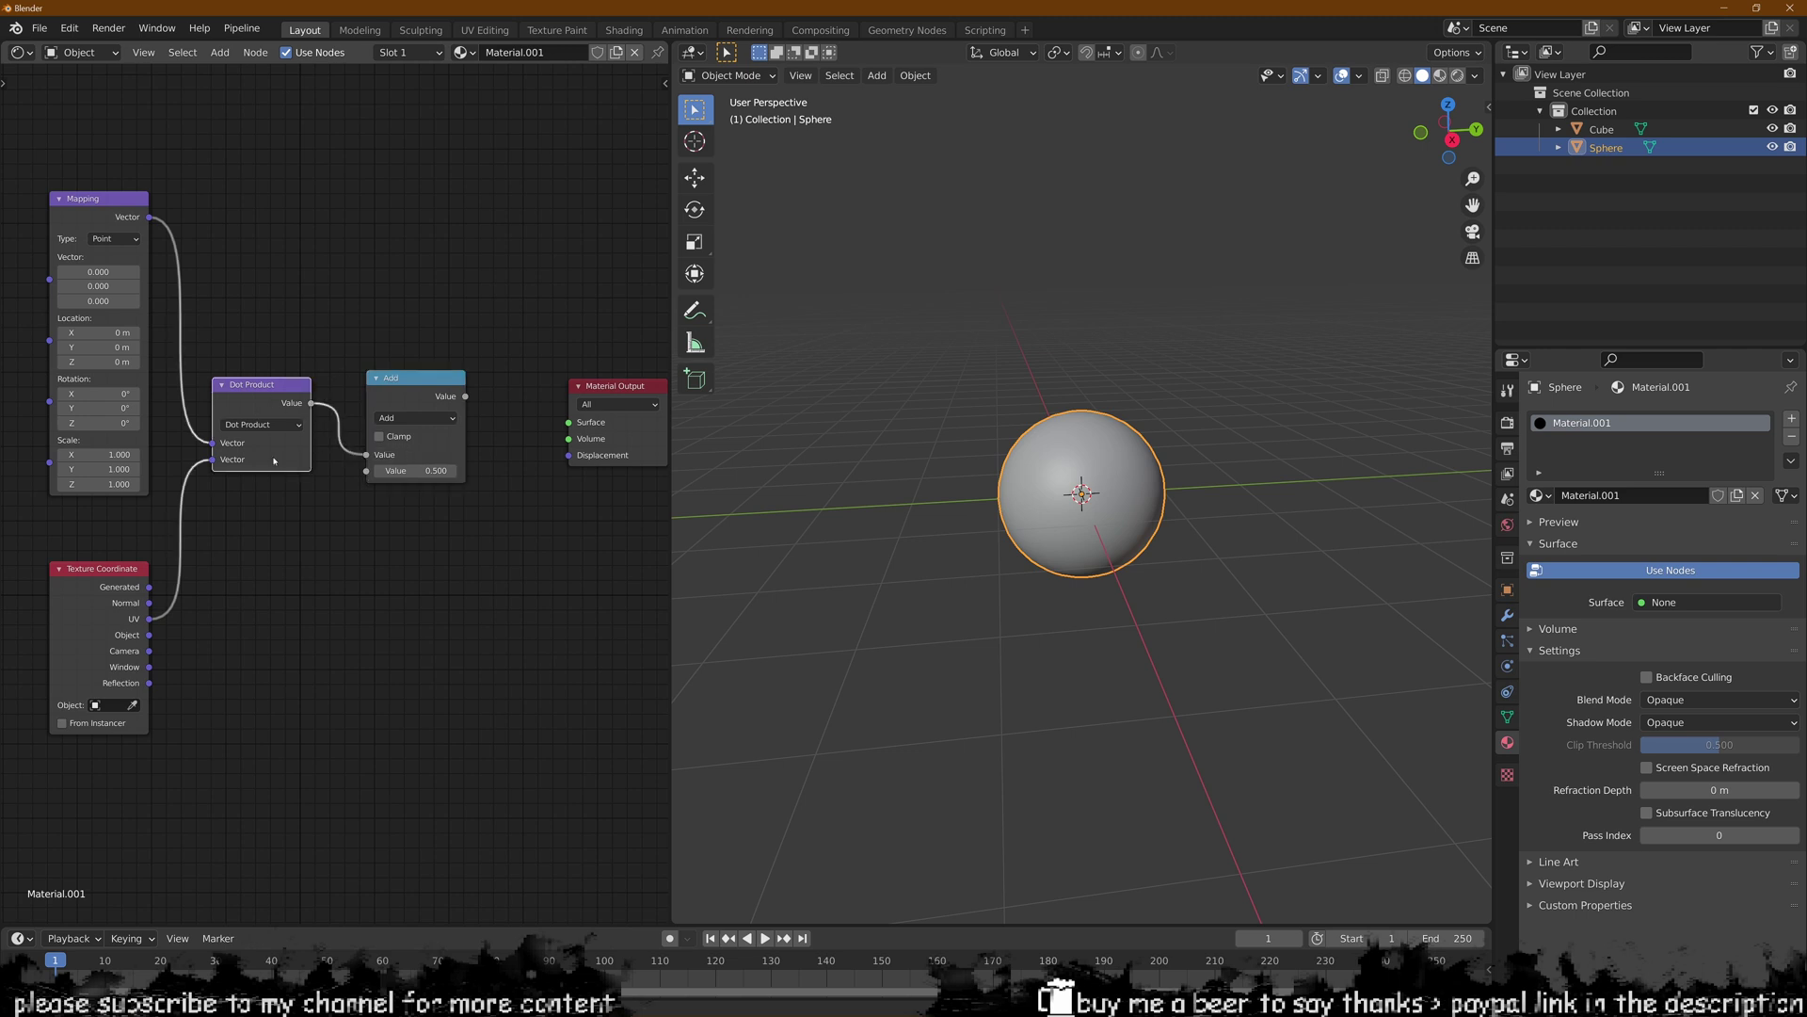
click(391, 418)
click(404, 532)
- Connect the Multiply Add's Value to the Material Output's Surface and show the sphere in Material Preview shading
middle_drag(454, 429, 400, 426)
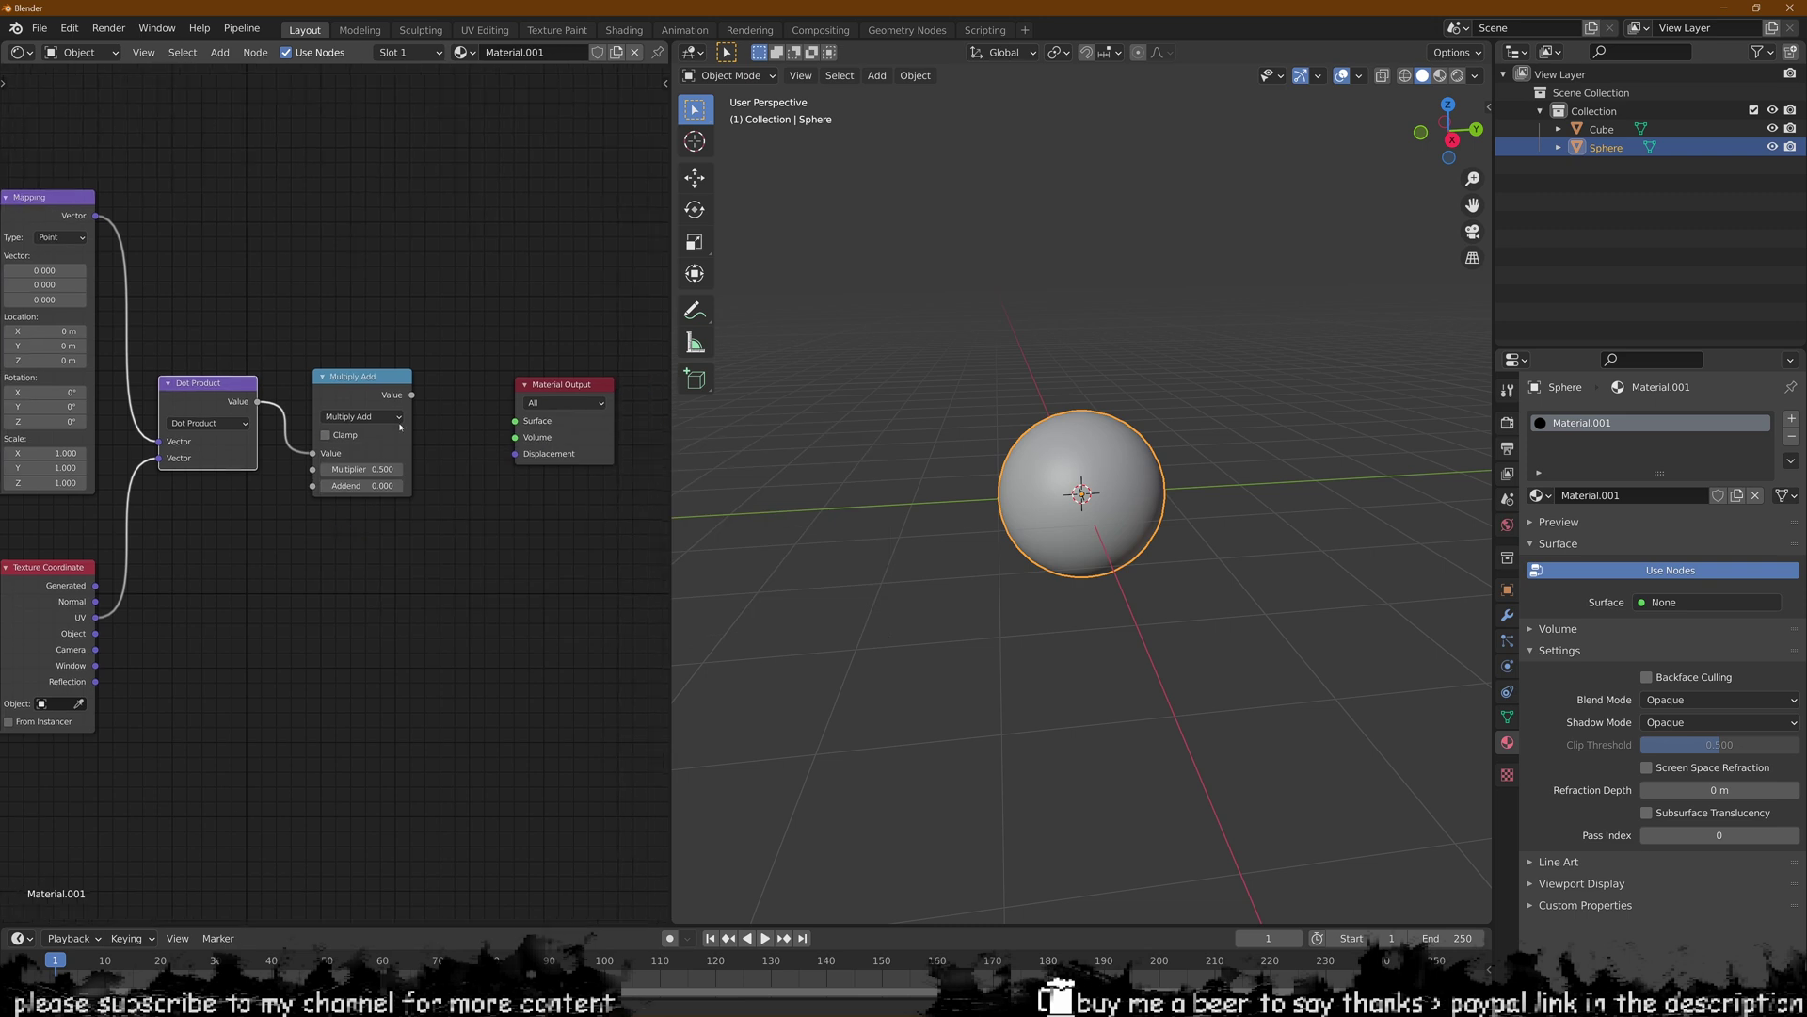
drag(411, 397, 515, 420)
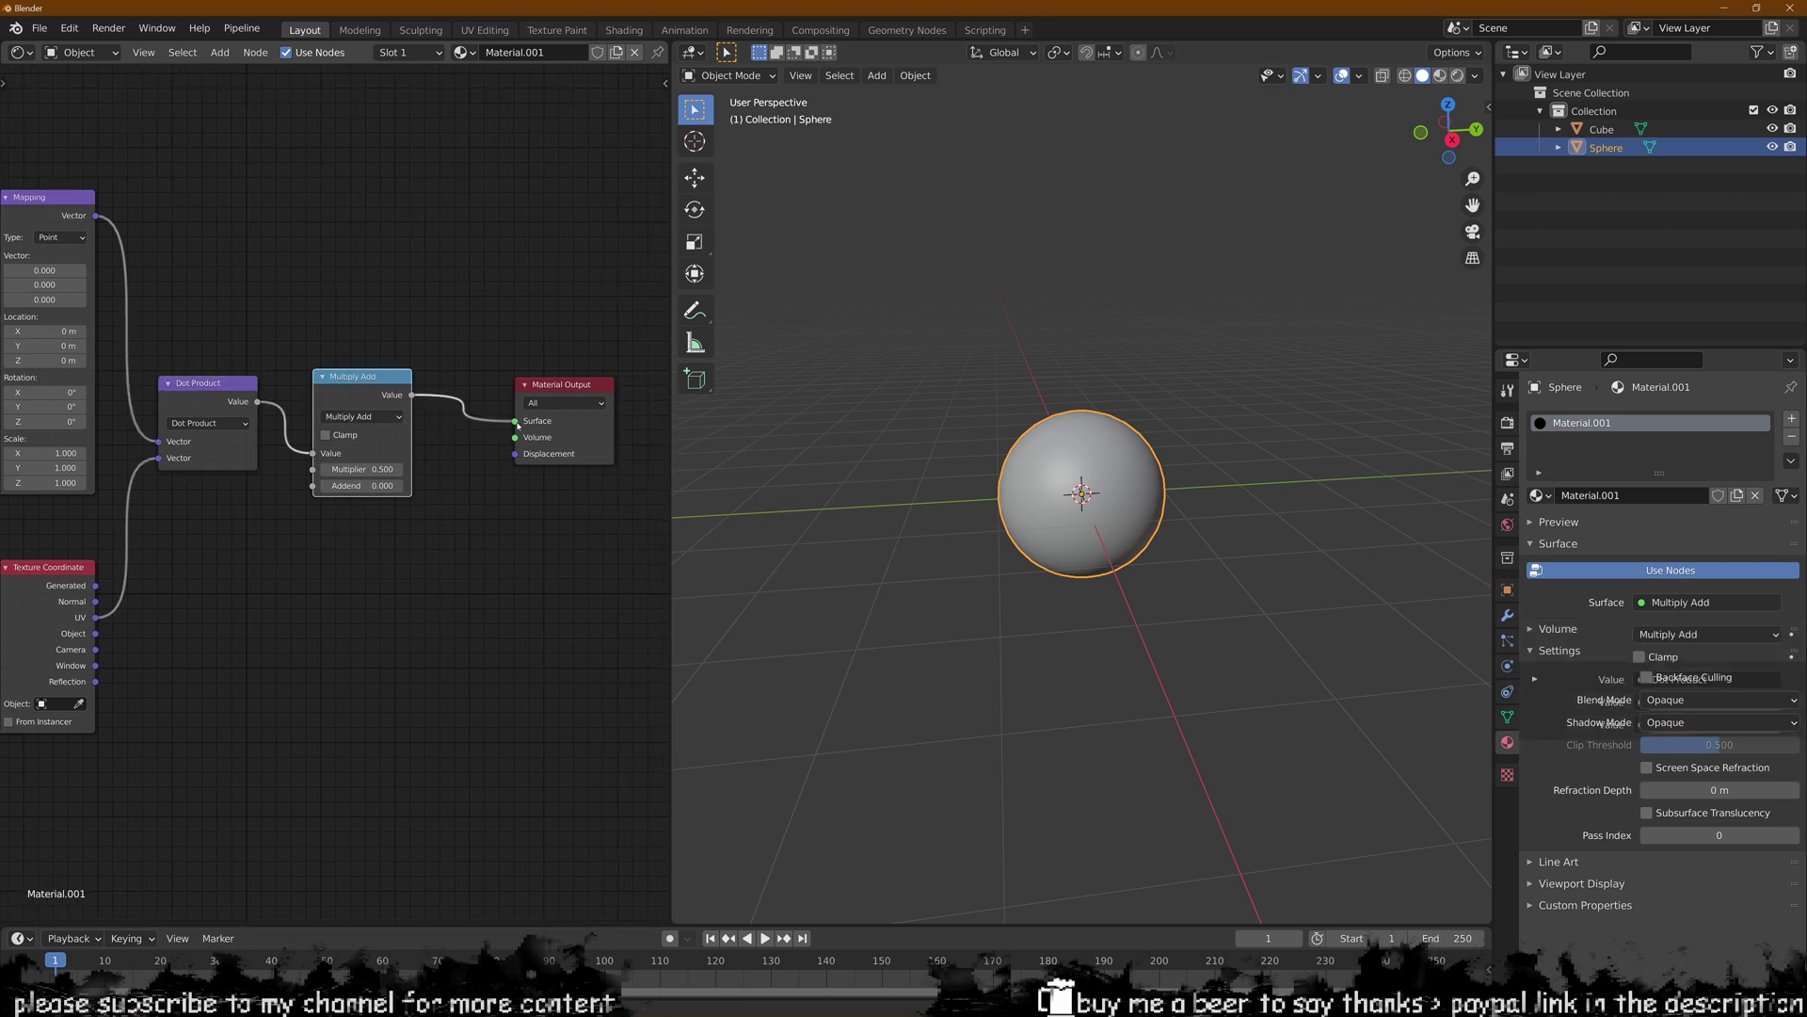
scroll(1223, 335, up, 2)
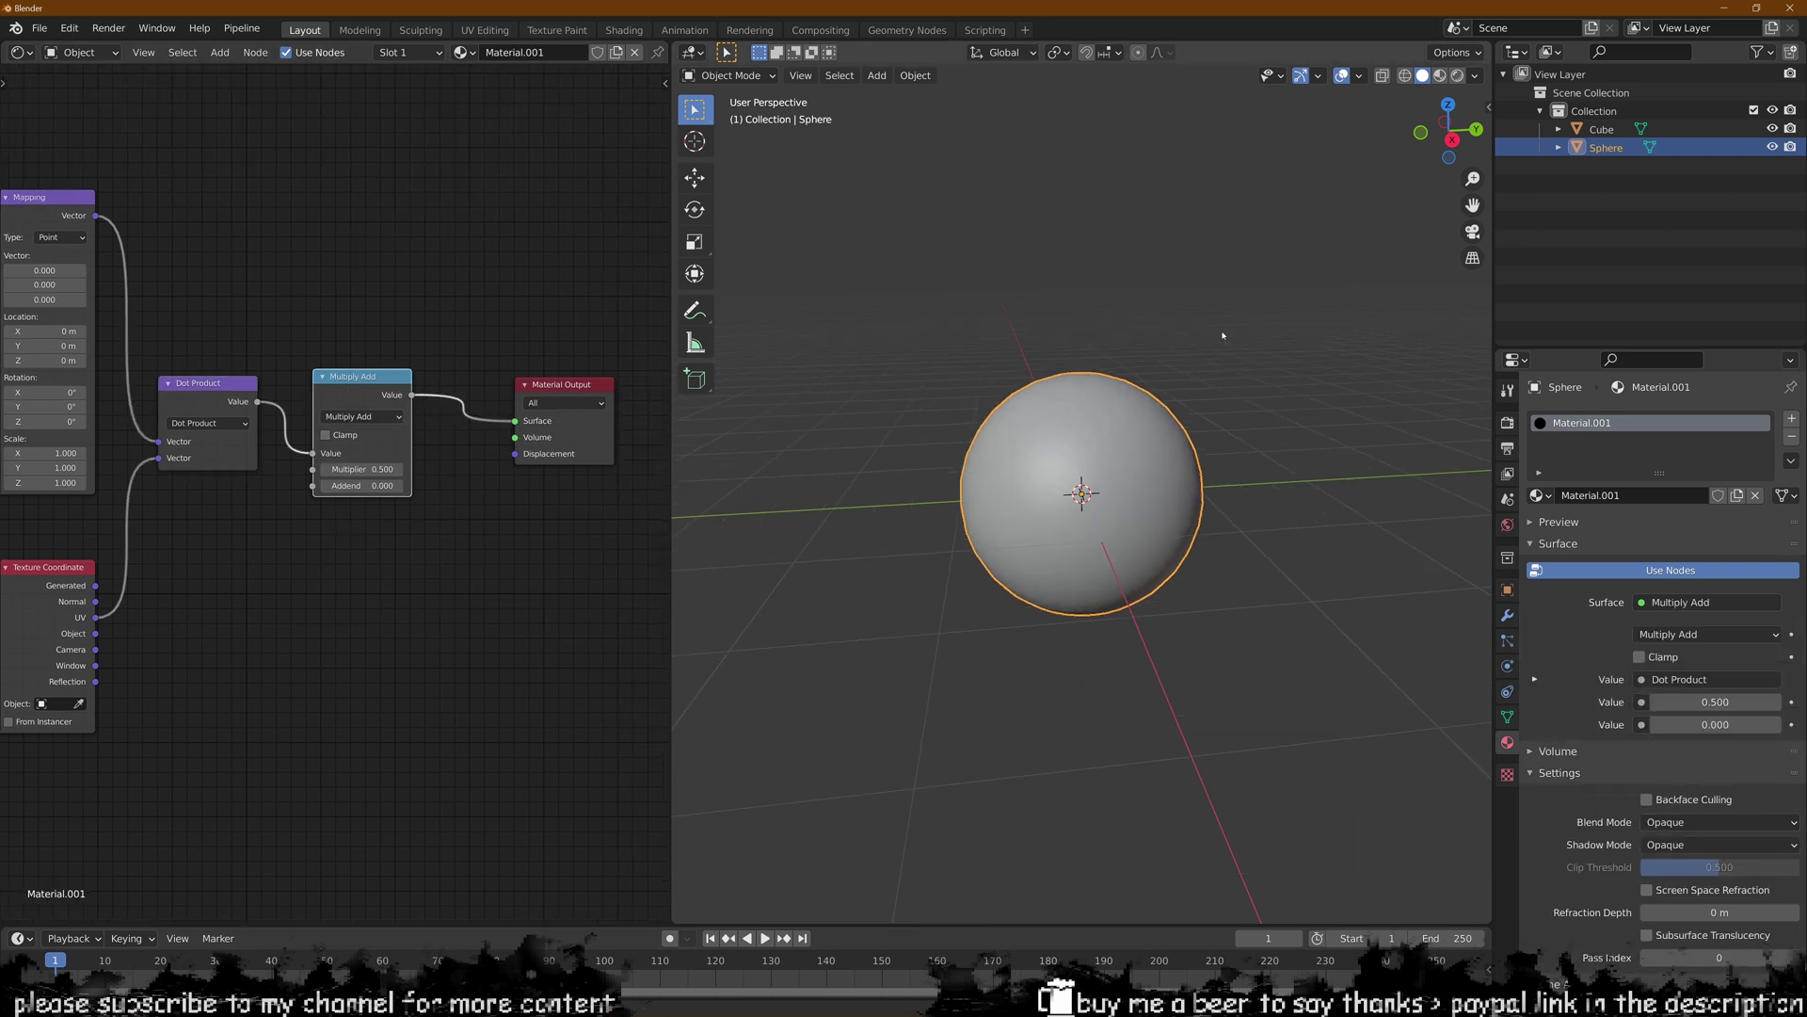
click(1439, 75)
mouse_move(1142, 440)
middle_down()
mouse_move(1058, 436)
mouse_move(1057, 412)
mouse_move(1142, 411)
mouse_move(1142, 456)
middle_up()
scroll(1142, 412, up, 3)
middle_drag(458, 444, 407, 451)
scroll(276, 450, up, 2)
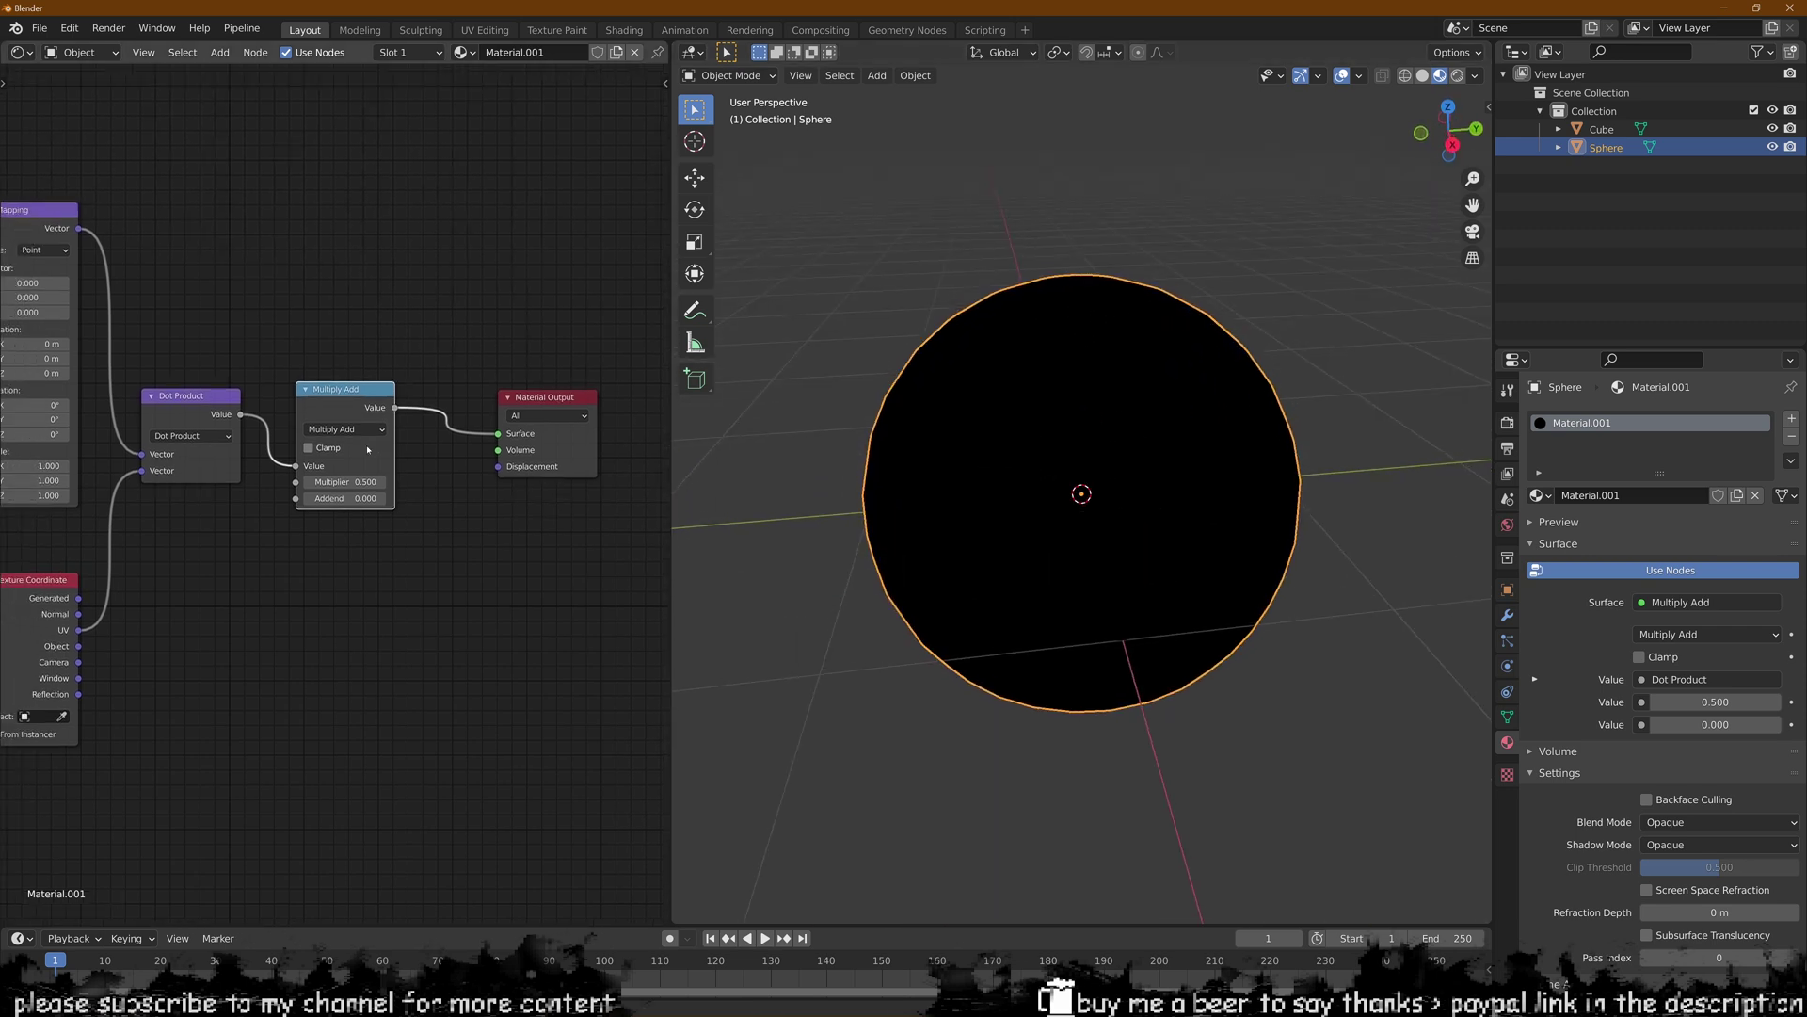
- Connect the Geometry node's Position output to the Mapping node's Vector input and inspect the gradient on the sphere
middle_drag(224, 455, 315, 456)
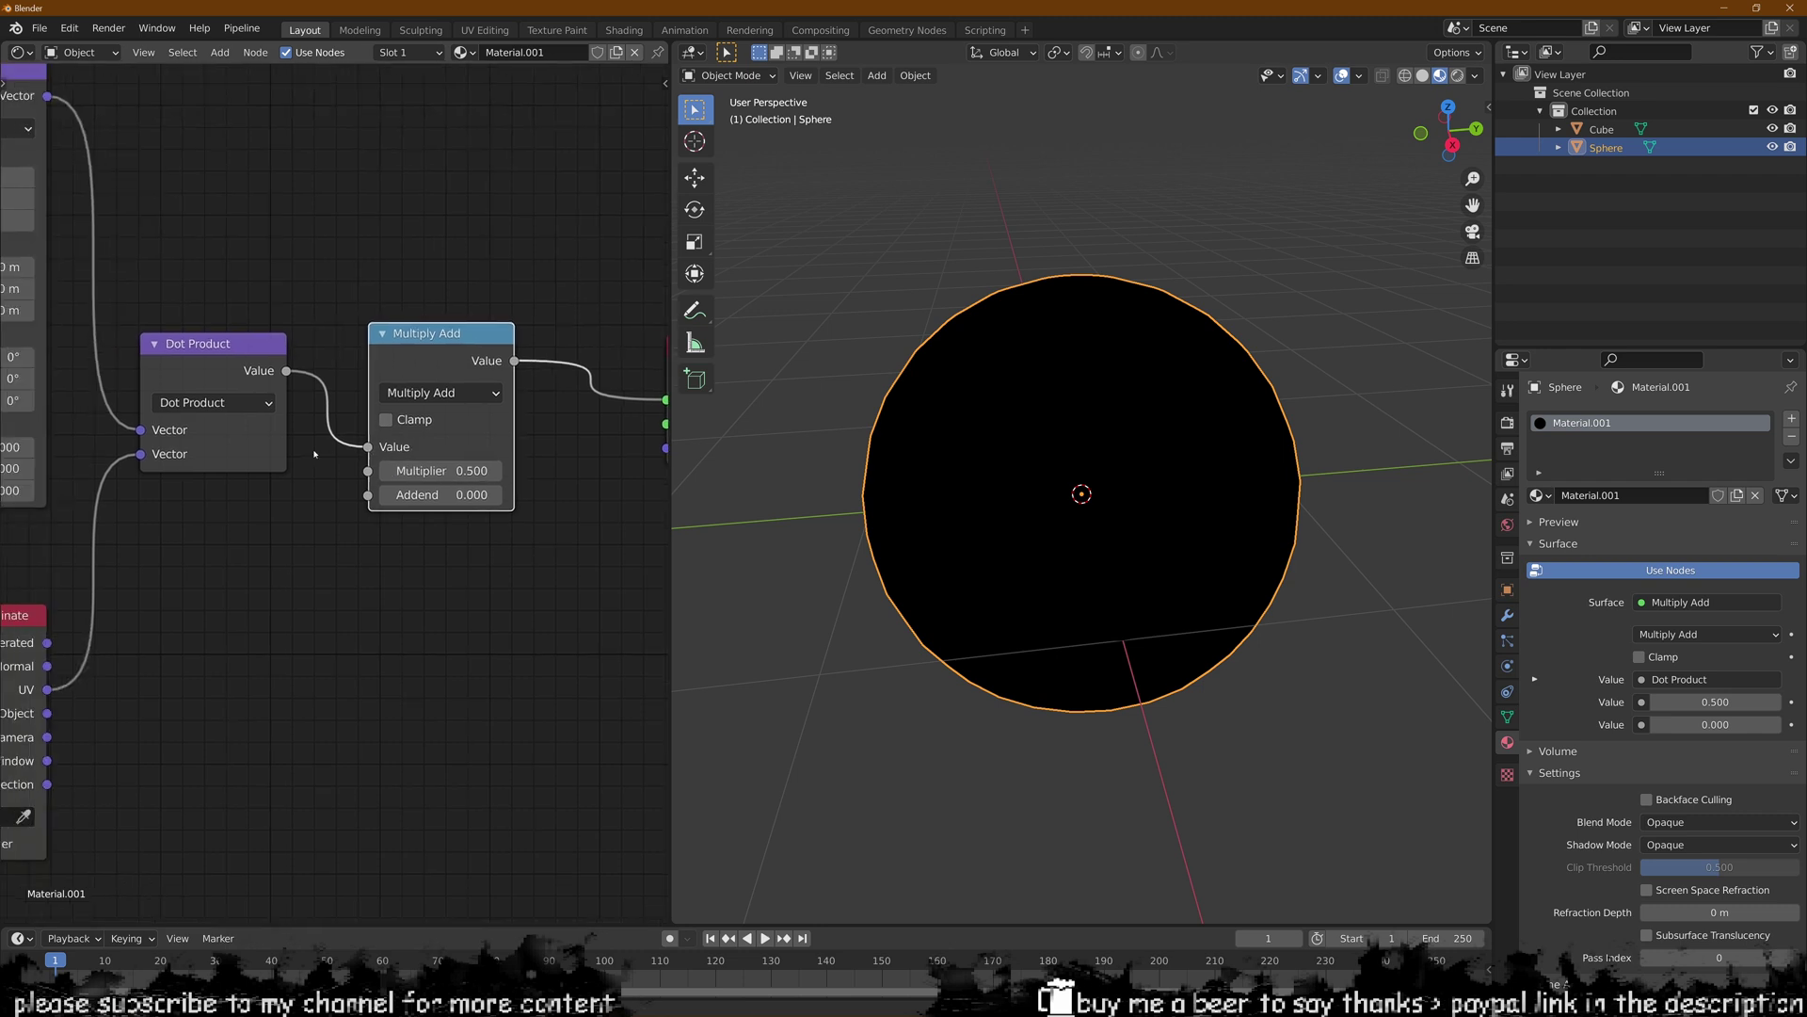
scroll(315, 455, down, 2)
middle_drag(92, 442, 406, 408)
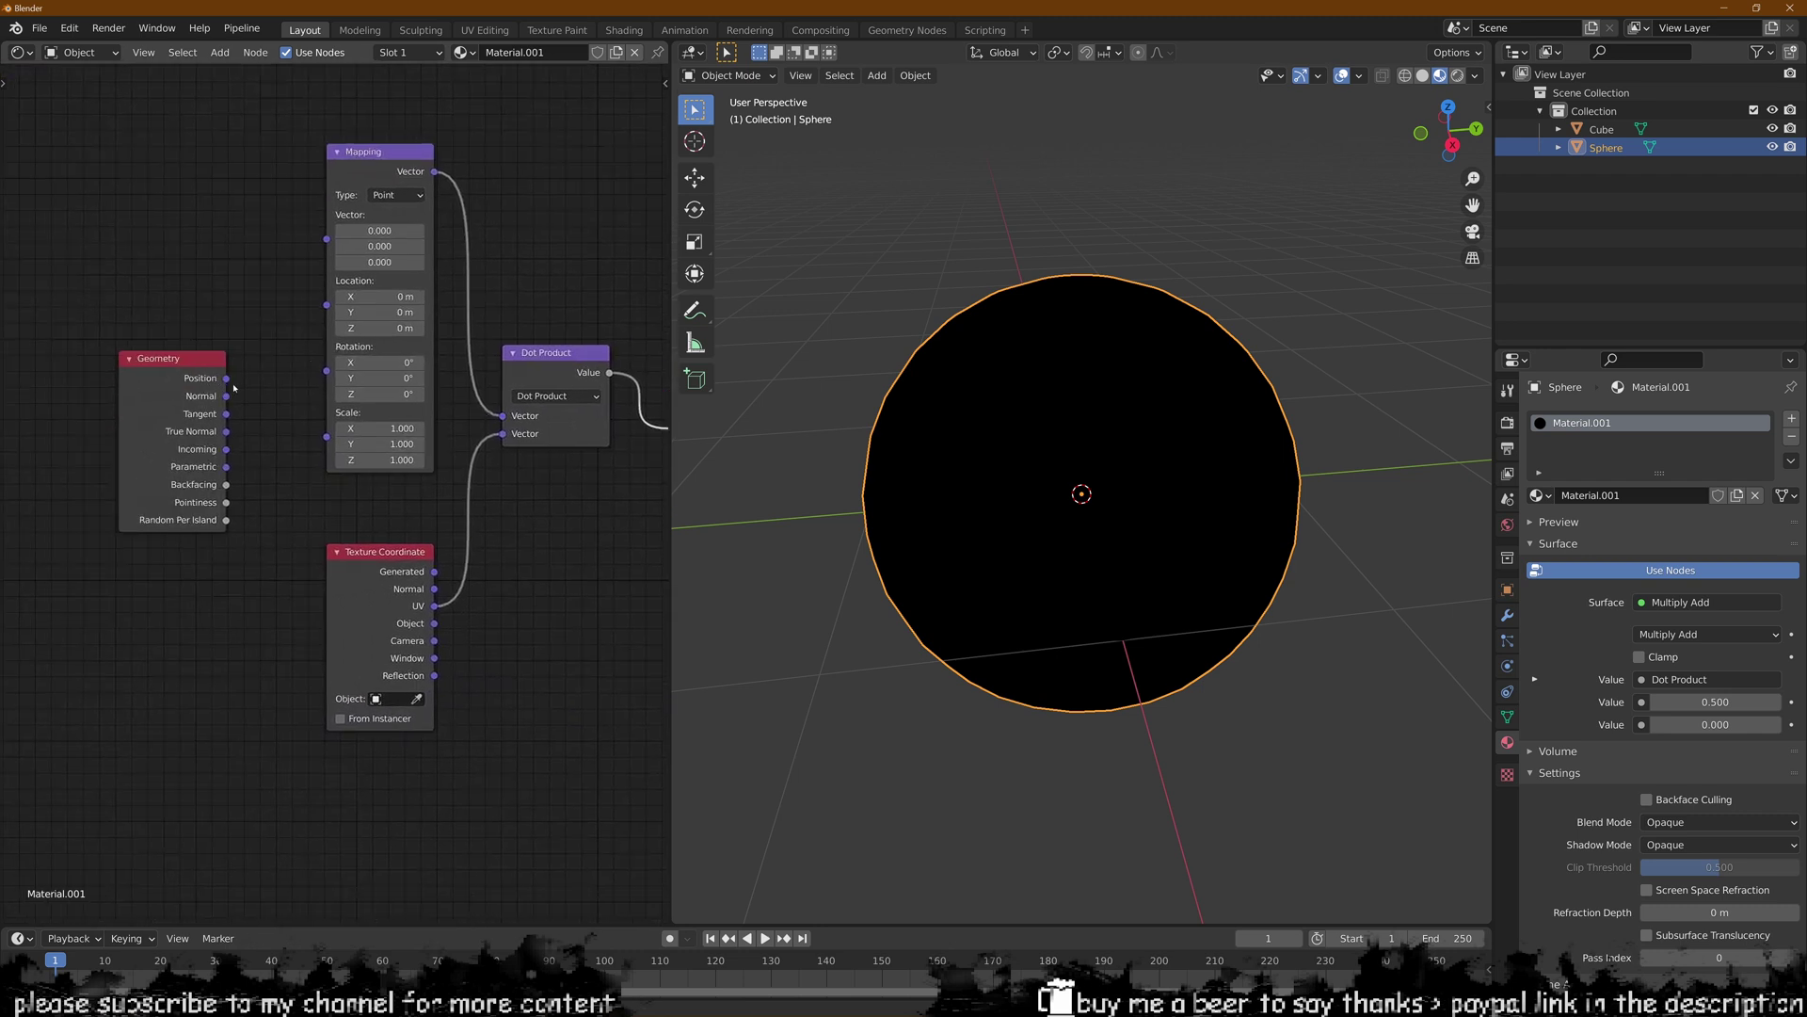
drag(228, 379, 326, 238)
middle_drag(1007, 499, 941, 404)
middle_drag(912, 624, 966, 465)
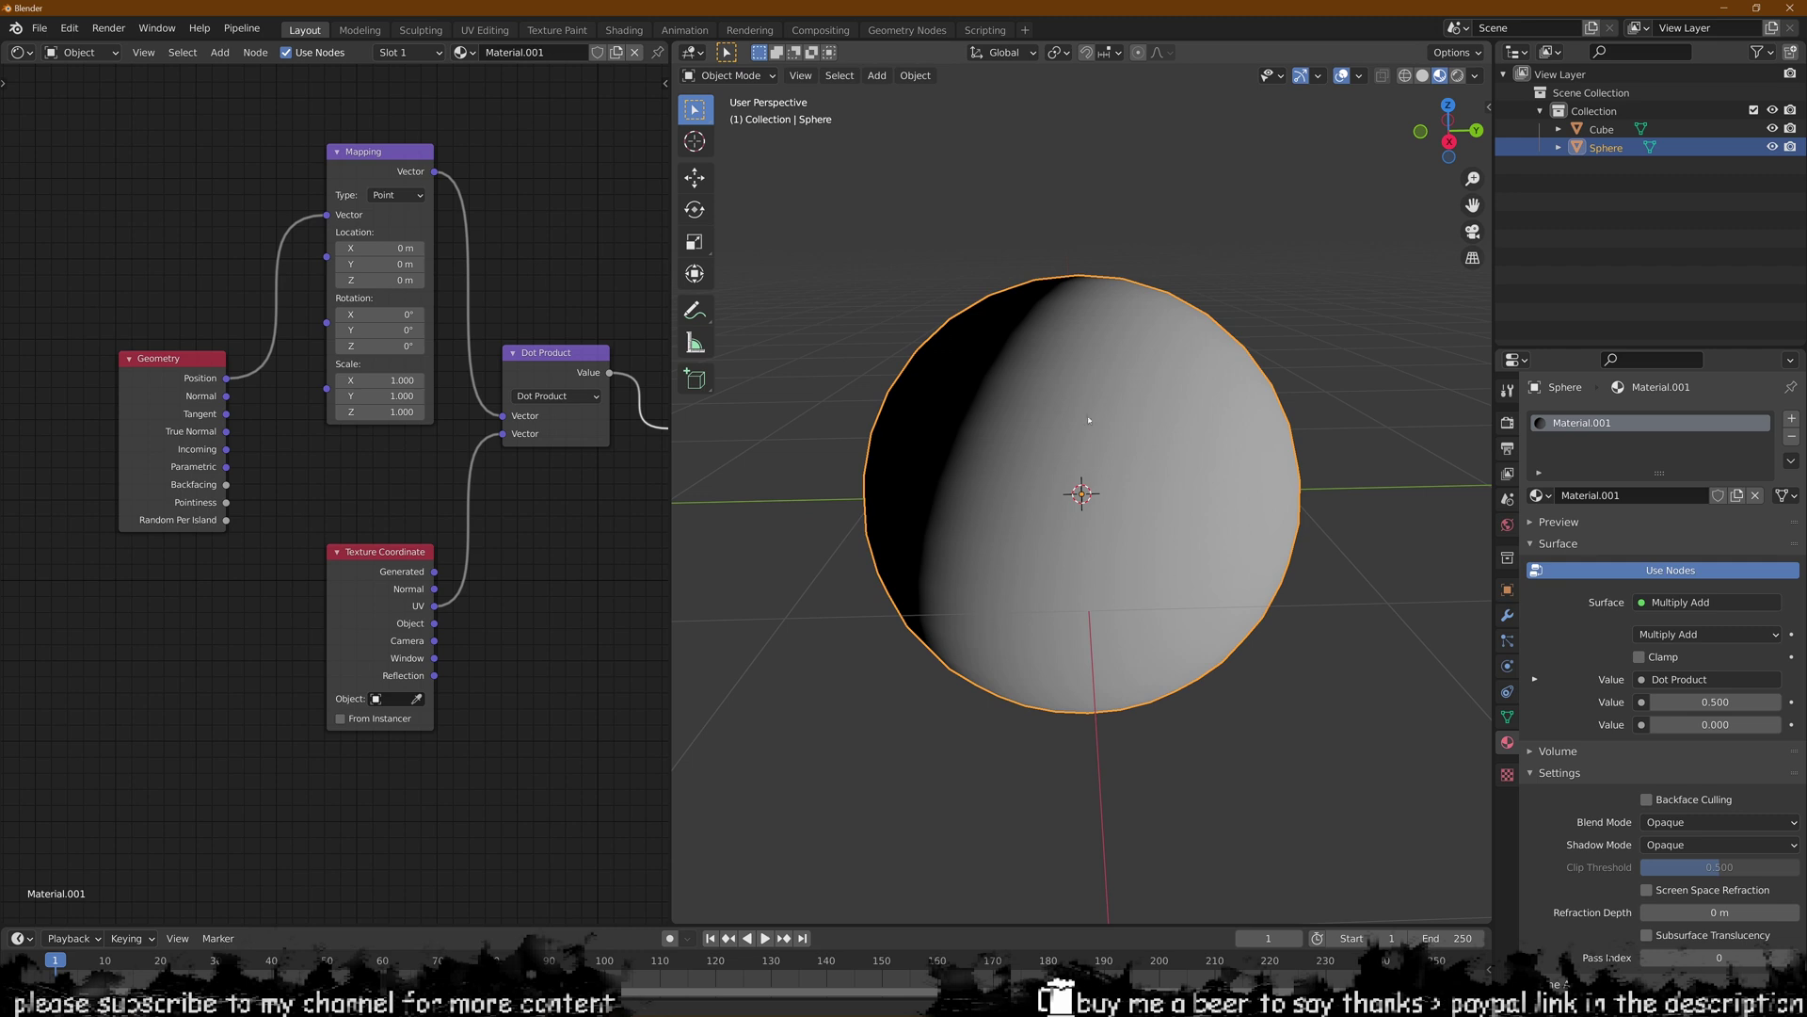
middle_drag(427, 506, 416, 507)
drag(368, 331, 422, 331)
right_click(368, 331)
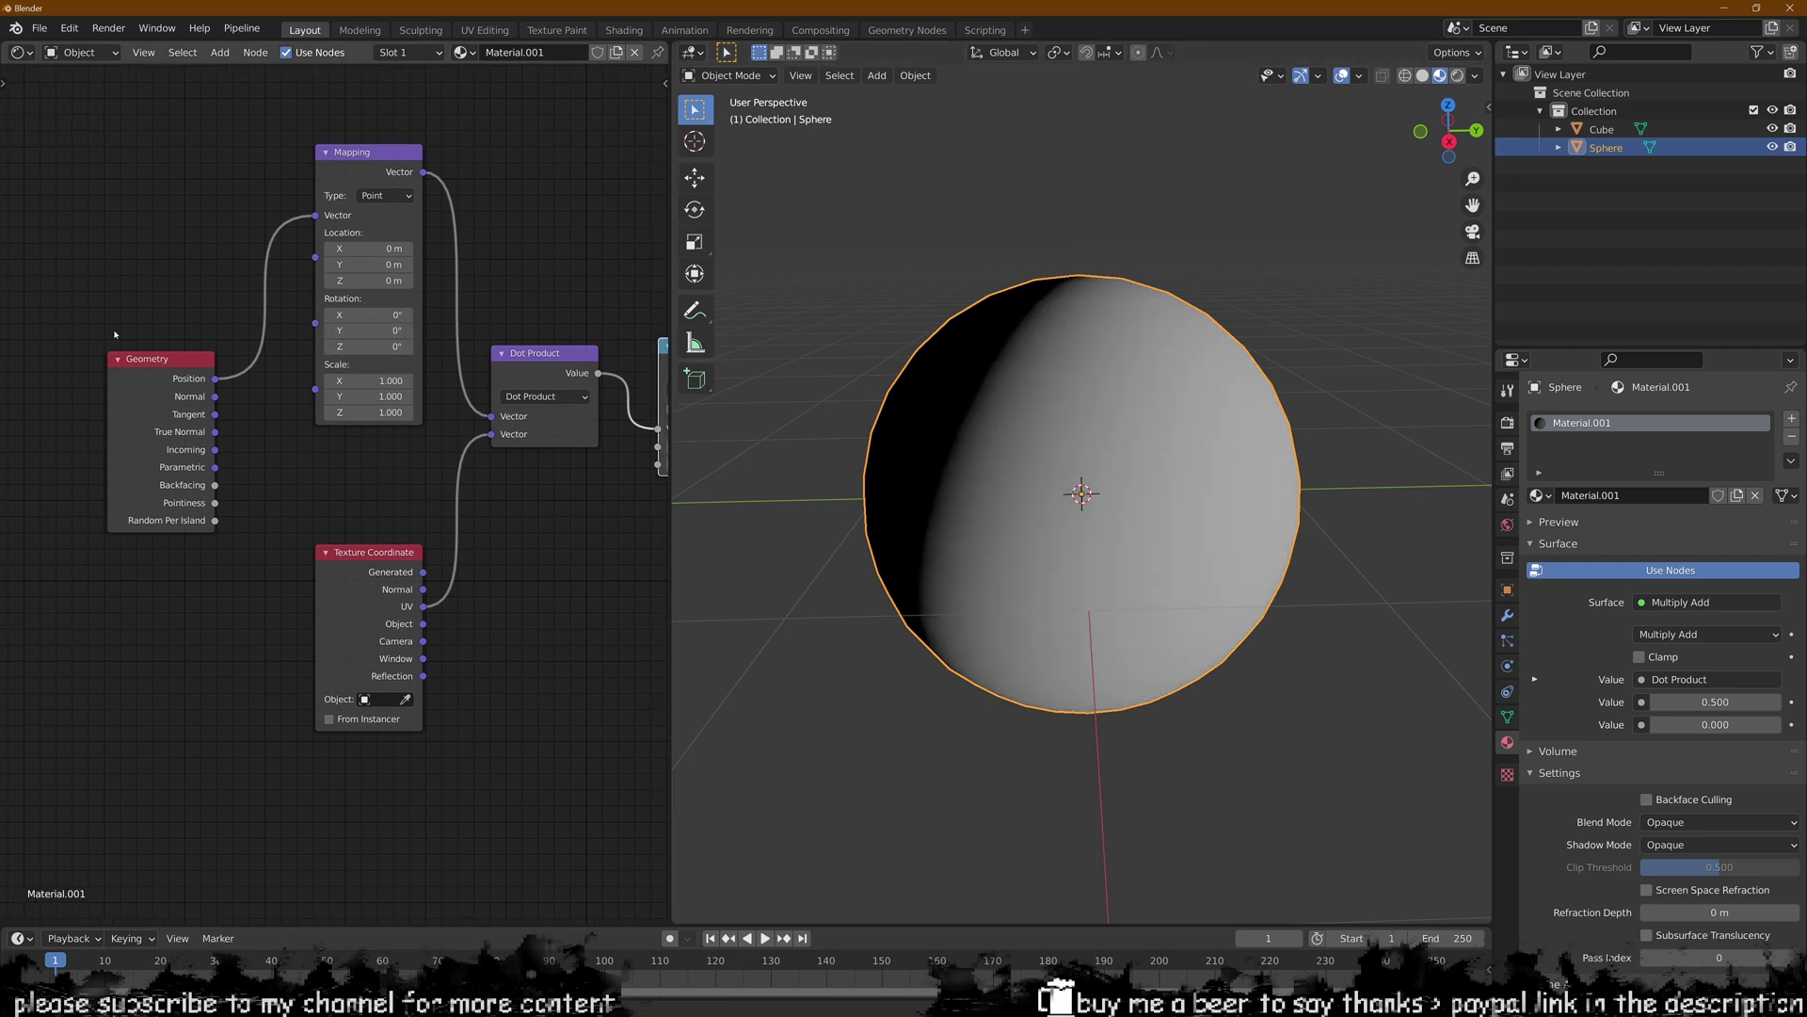
middle_drag(354, 374, 319, 377)
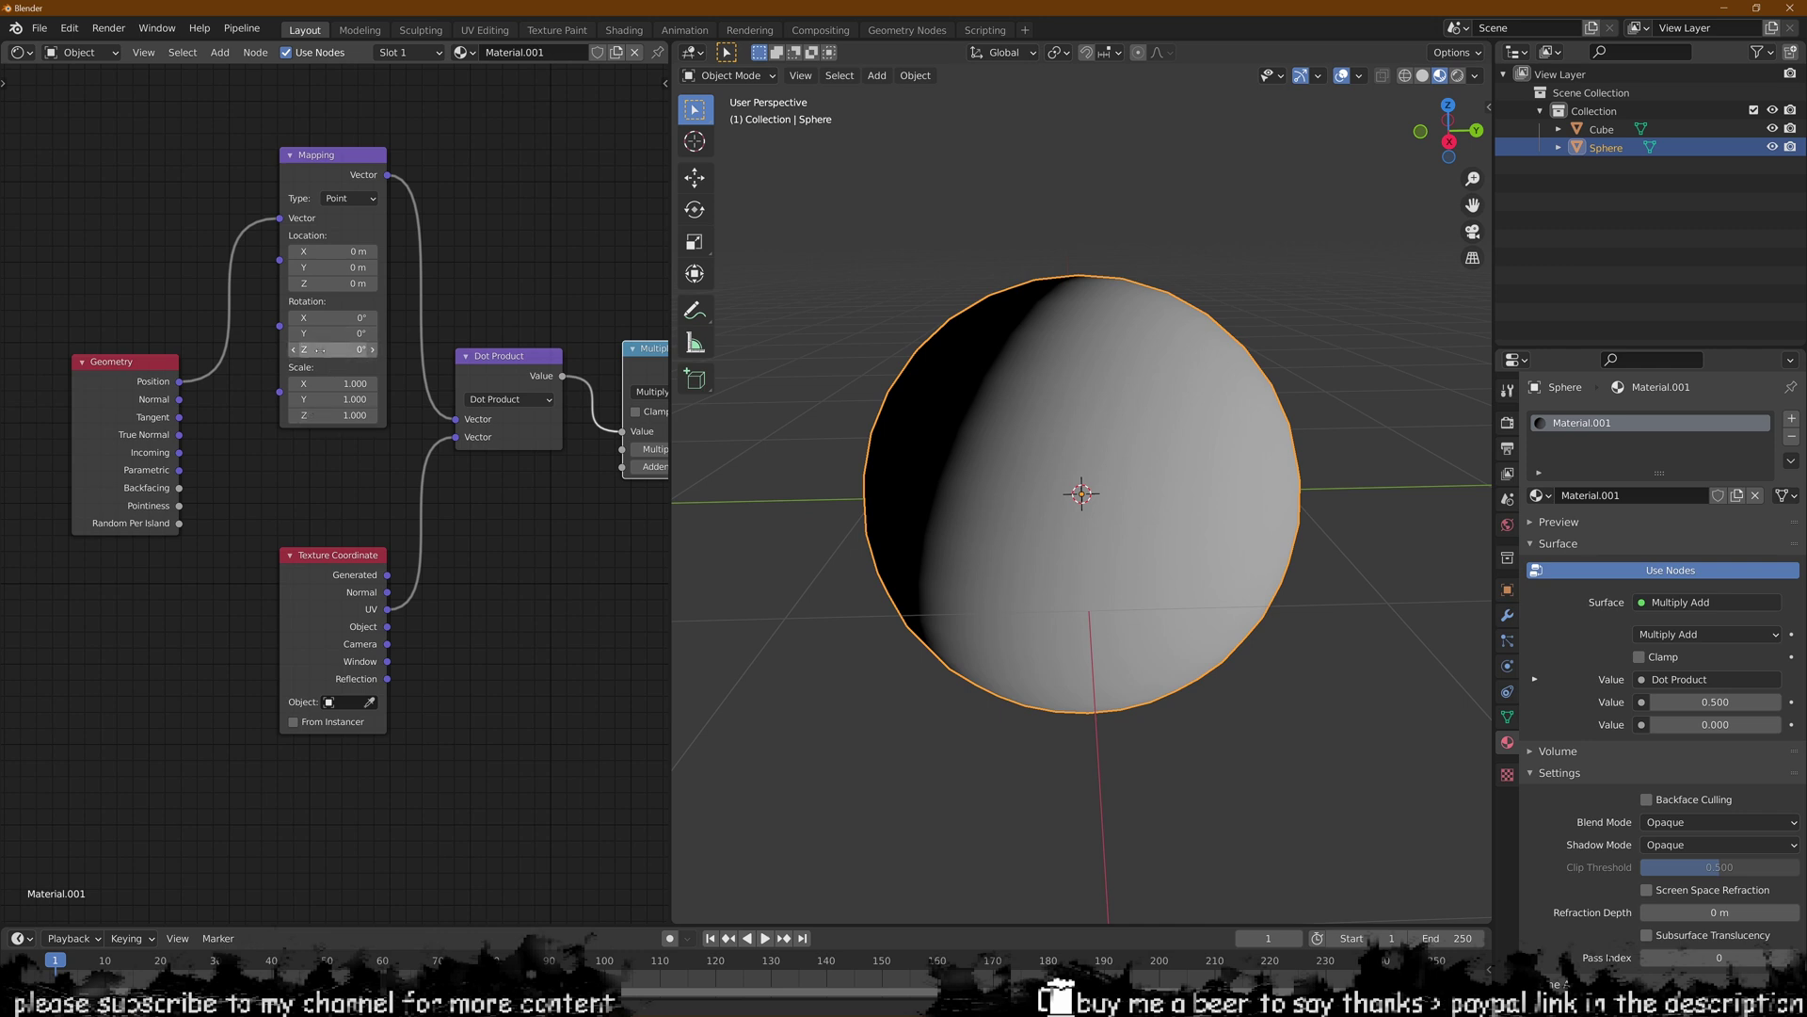
mouse_move(331, 349)
mouse_down()
mouse_move(376, 349)
mouse_move(331, 349)
mouse_up()
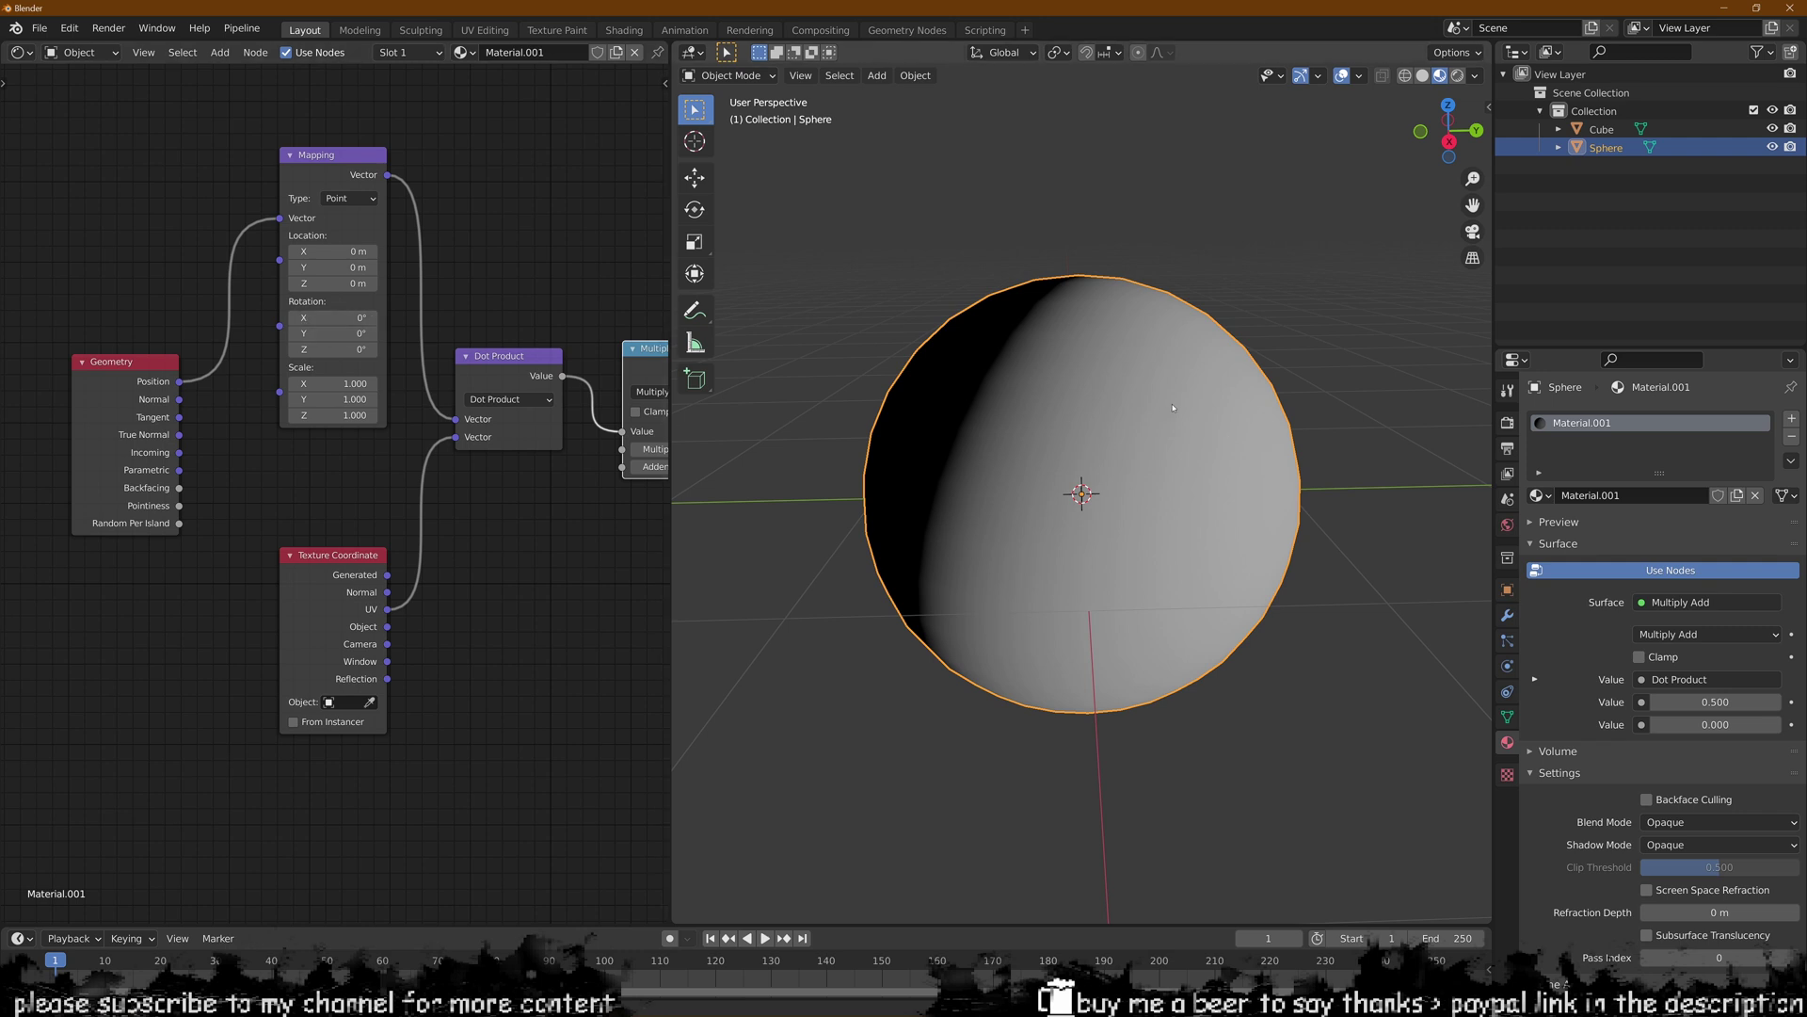
middle_drag(1228, 437, 1077, 373)
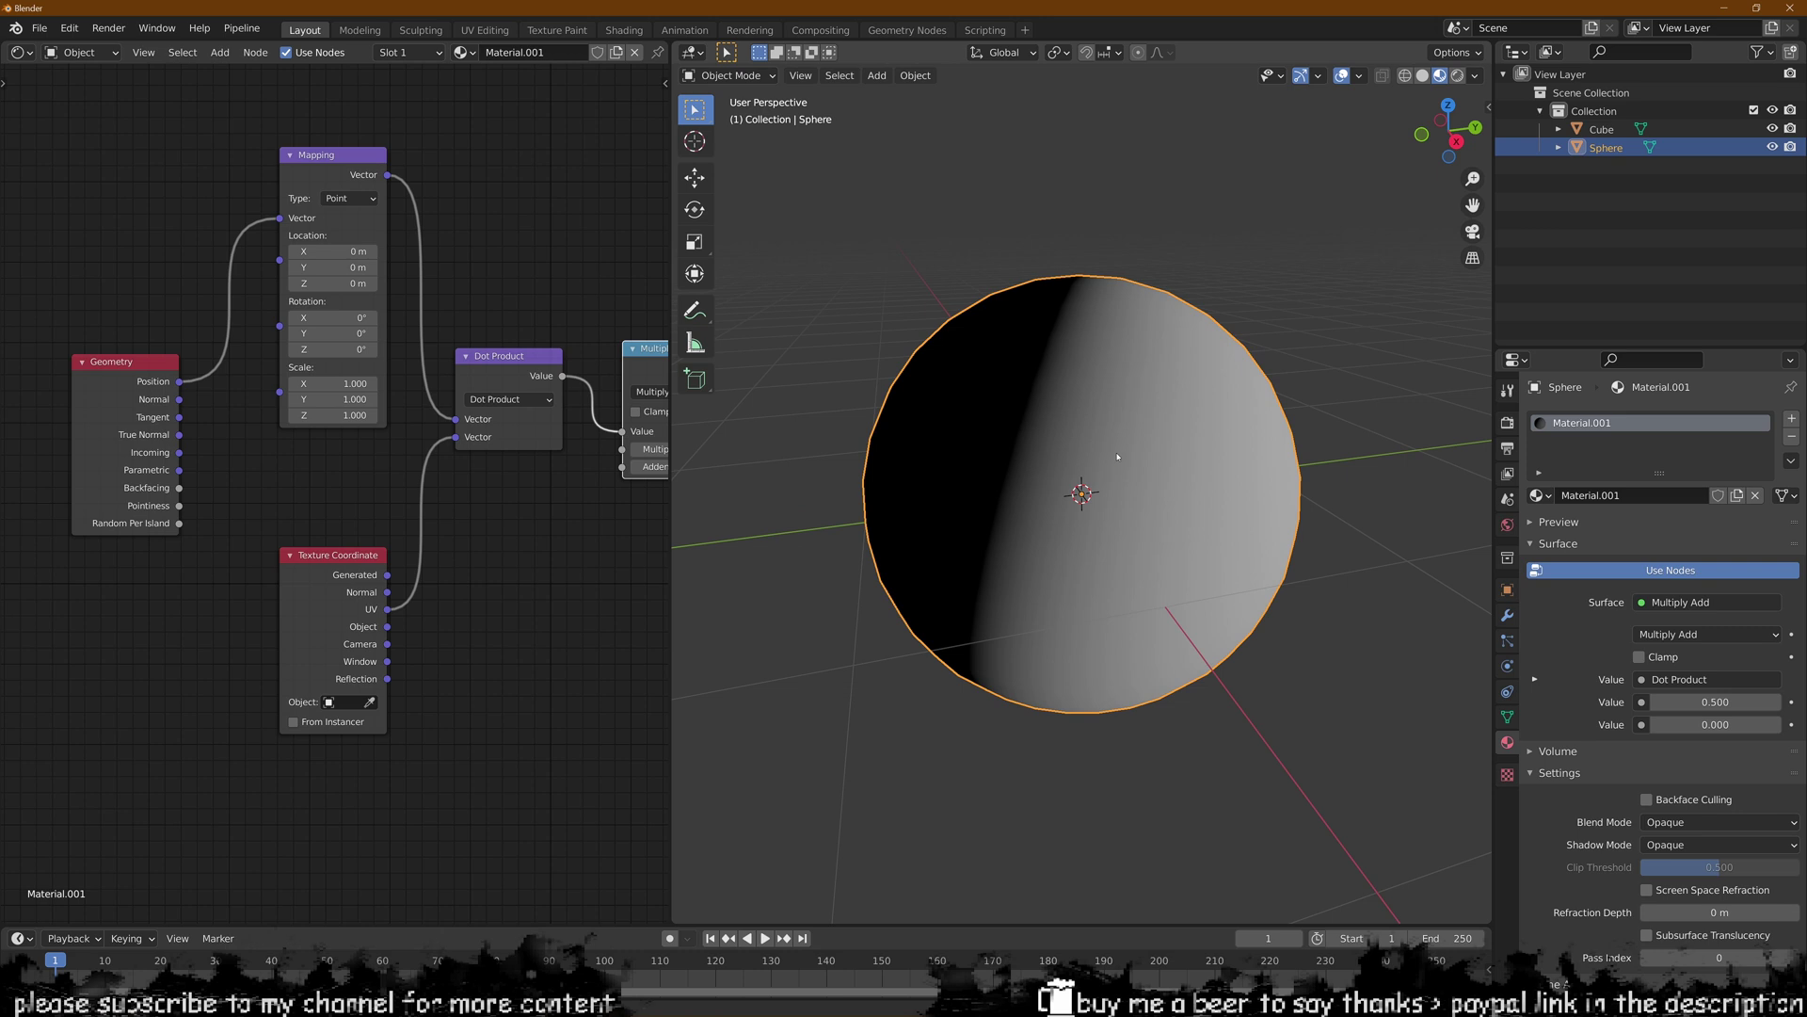
middle_drag(1106, 195, 1065, 426)
- Move the Material Output node closer to the Multiply Add node, slightly below and to its right
scroll(268, 488, down, 2)
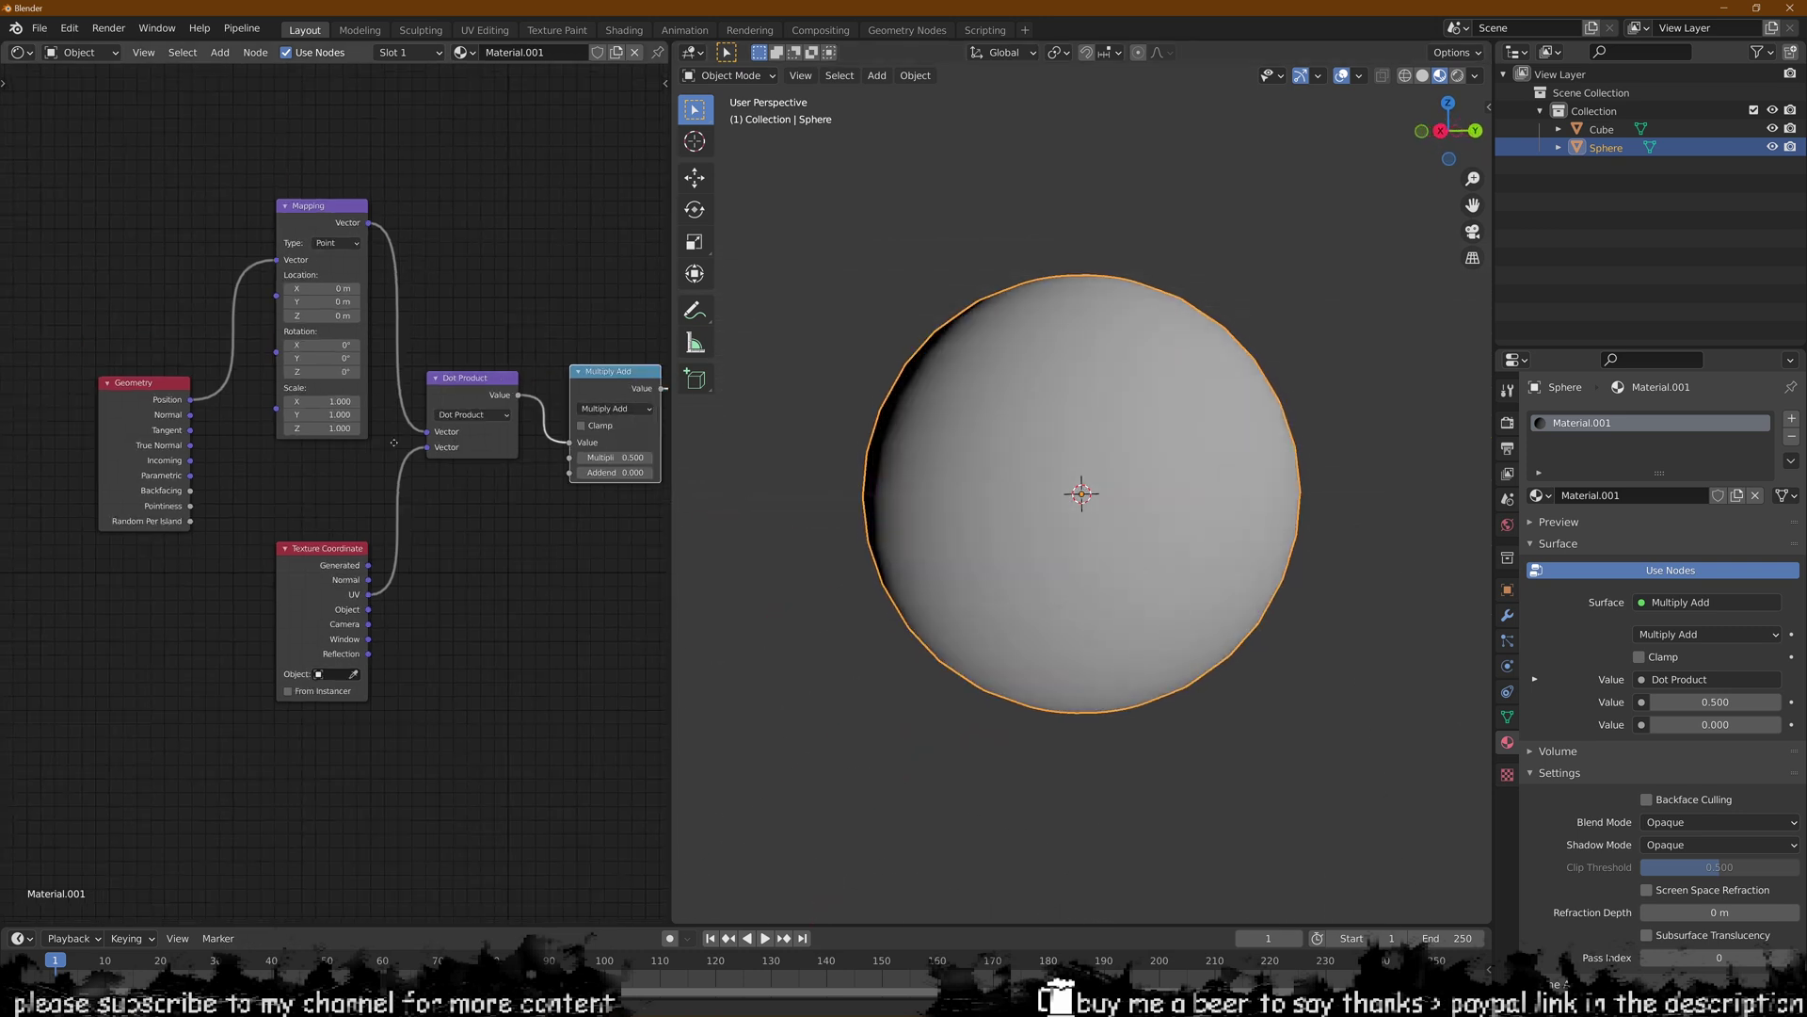
middle_drag(269, 488, 20, 484)
drag(543, 445, 482, 518)
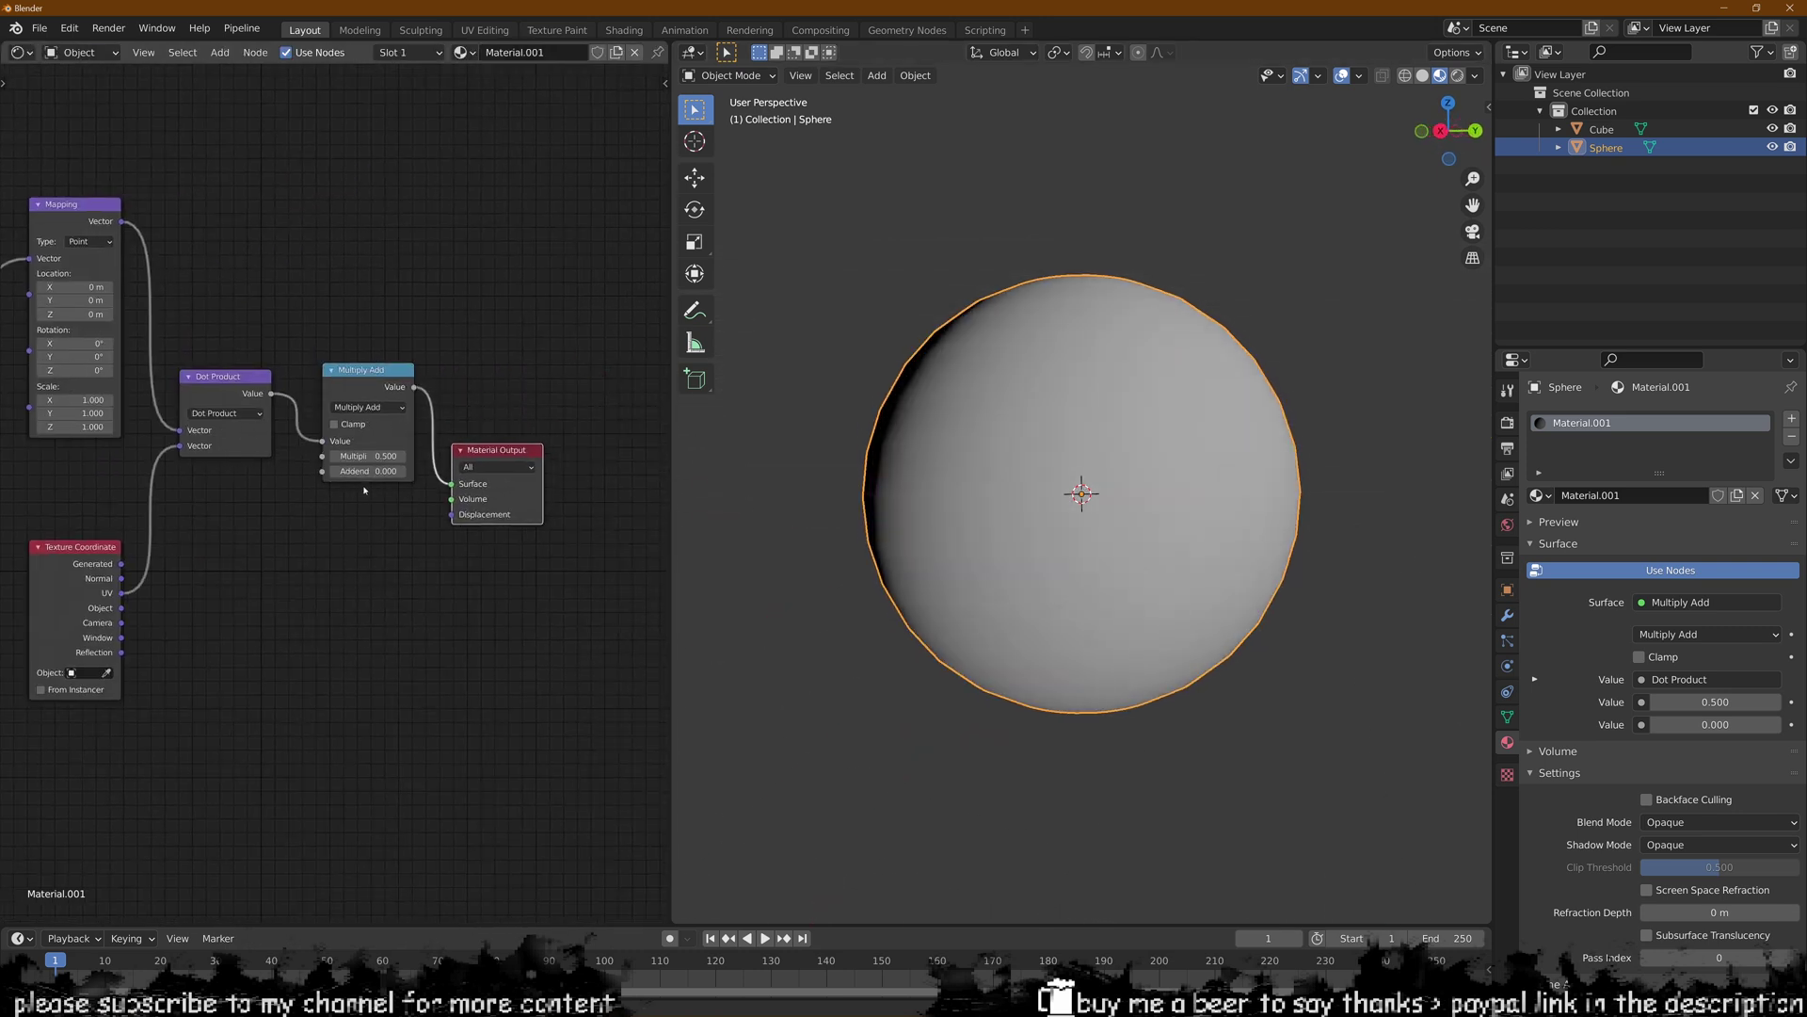
scroll(482, 518, down, 2)
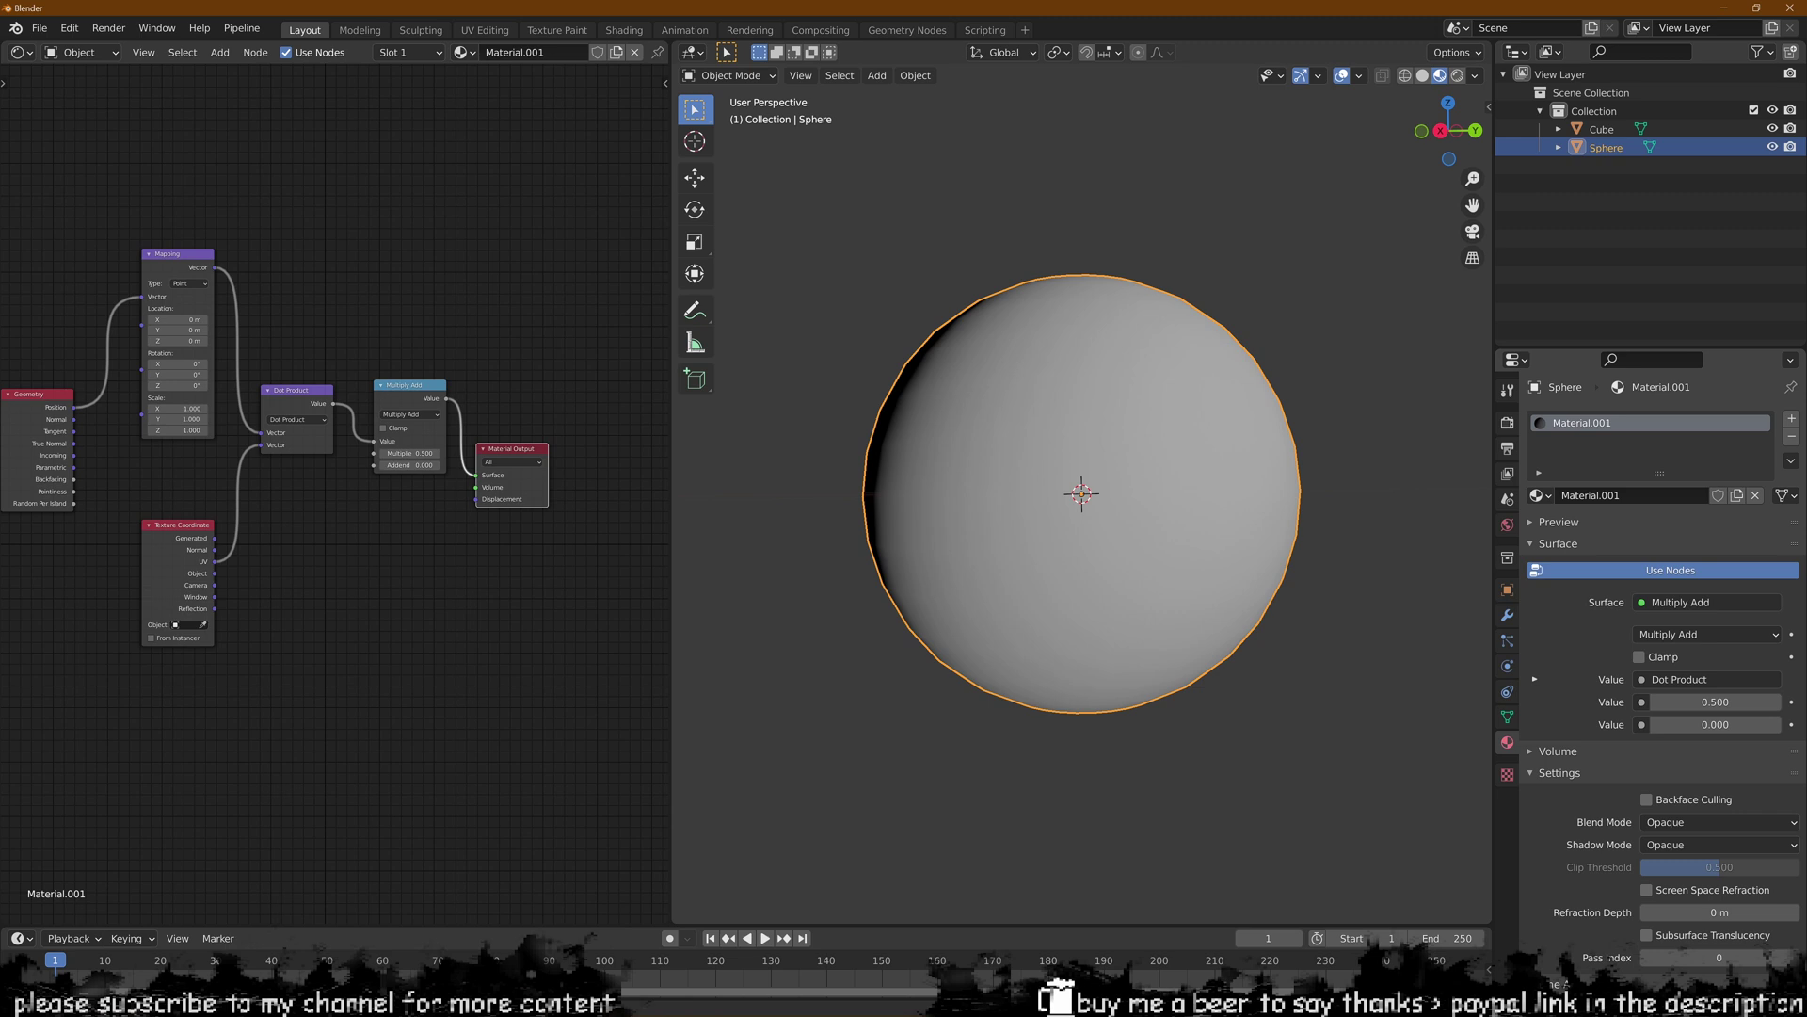
mouse_move(457, 493)
middle_down()
mouse_move(494, 484)
mouse_move(462, 485)
middle_up()
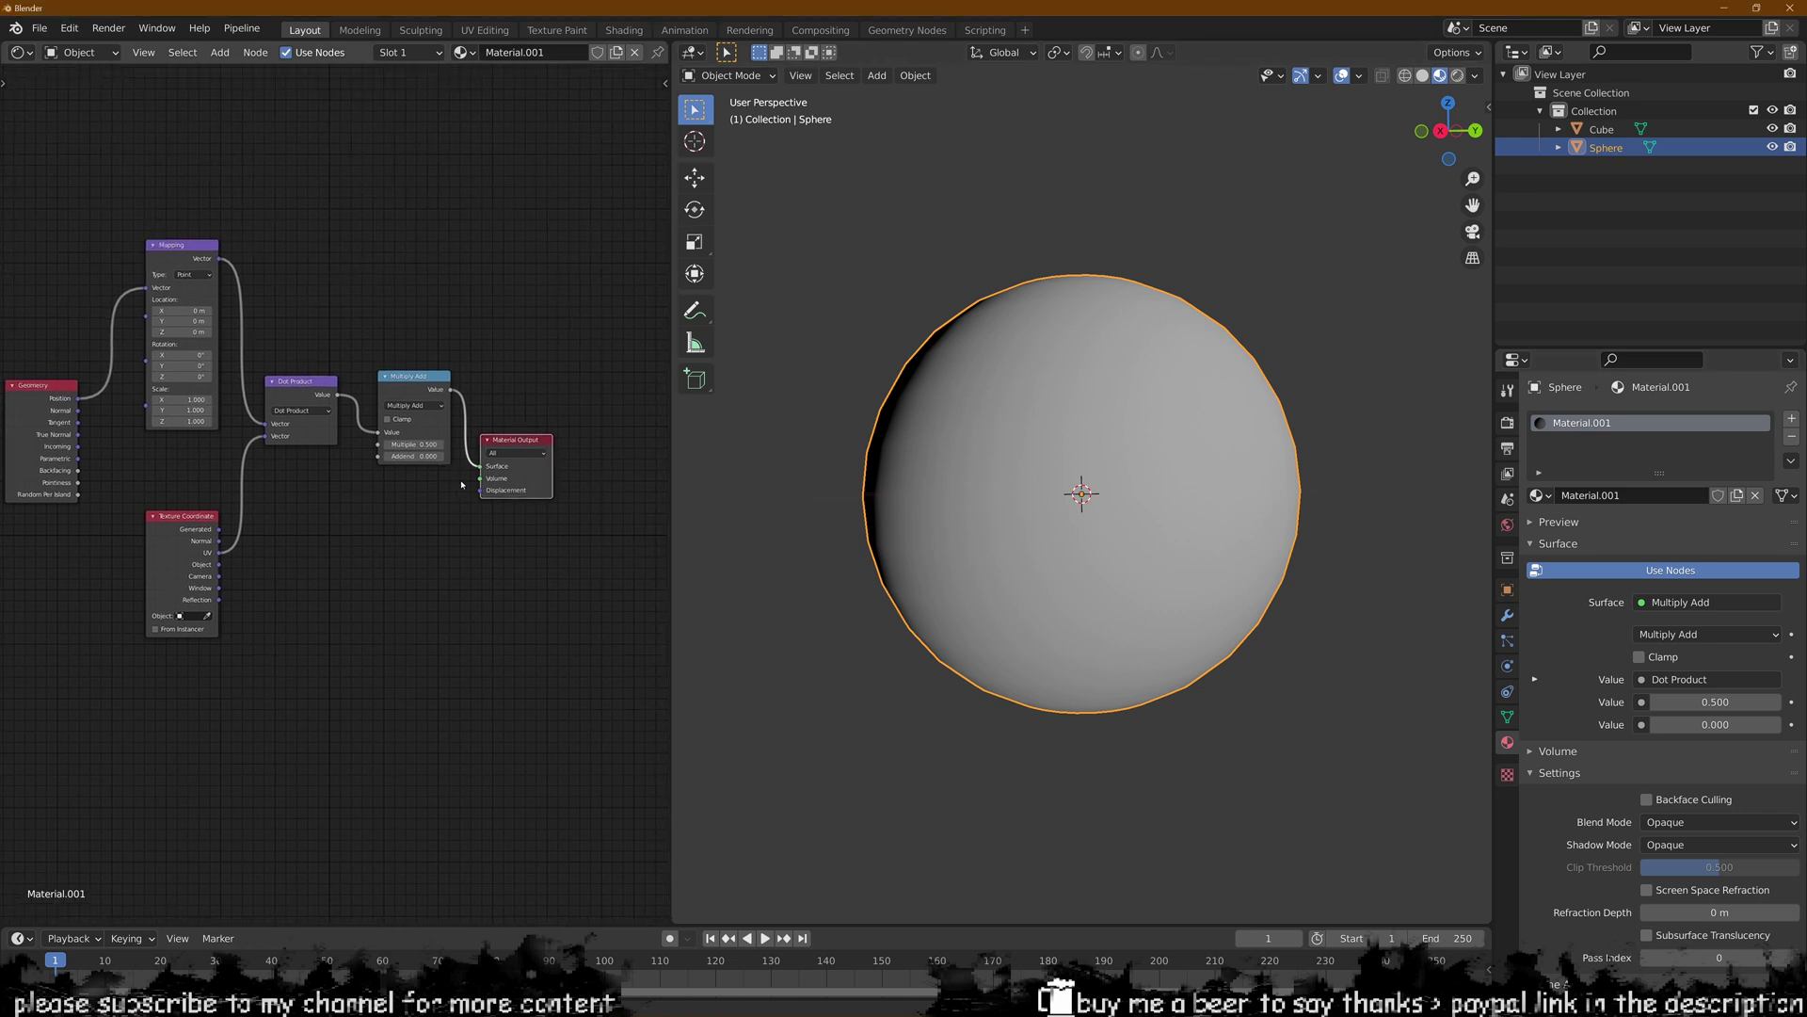
middle_drag(221, 308, 285, 340)
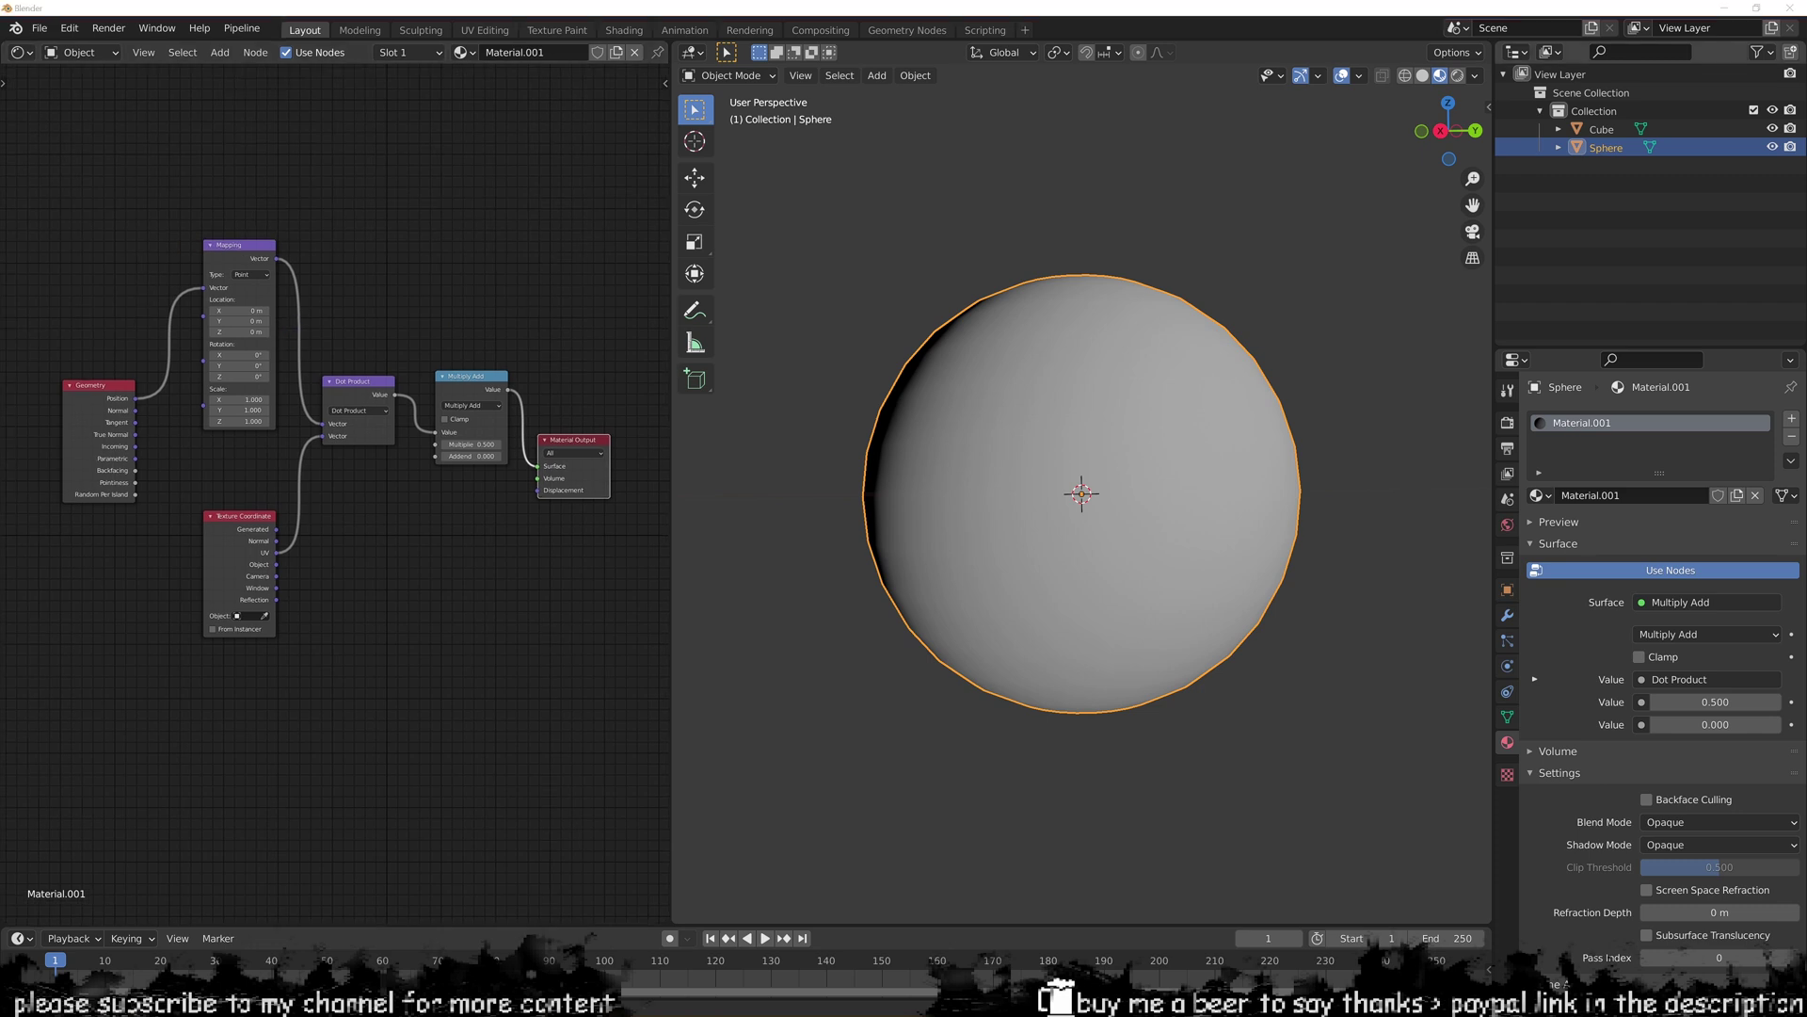
scroll(171, 165, down, 2)
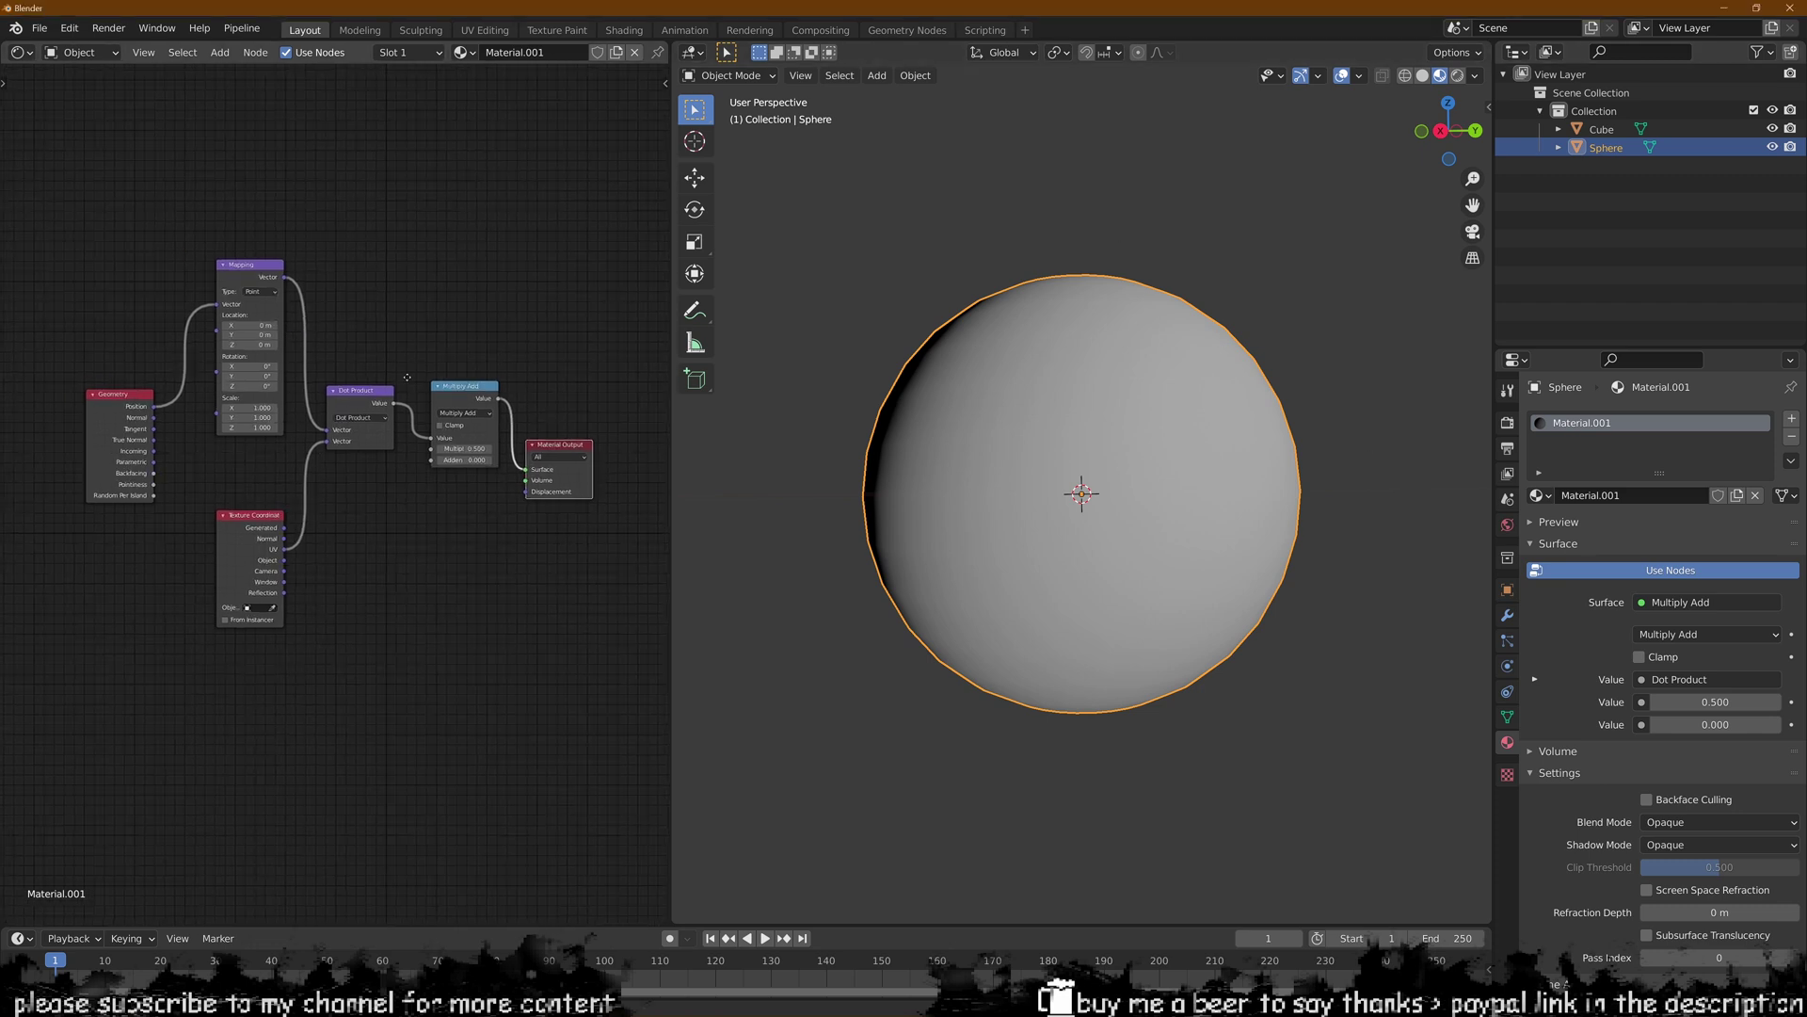
- Switch the shader node area to the Geometry Node Editor
click(20, 53)
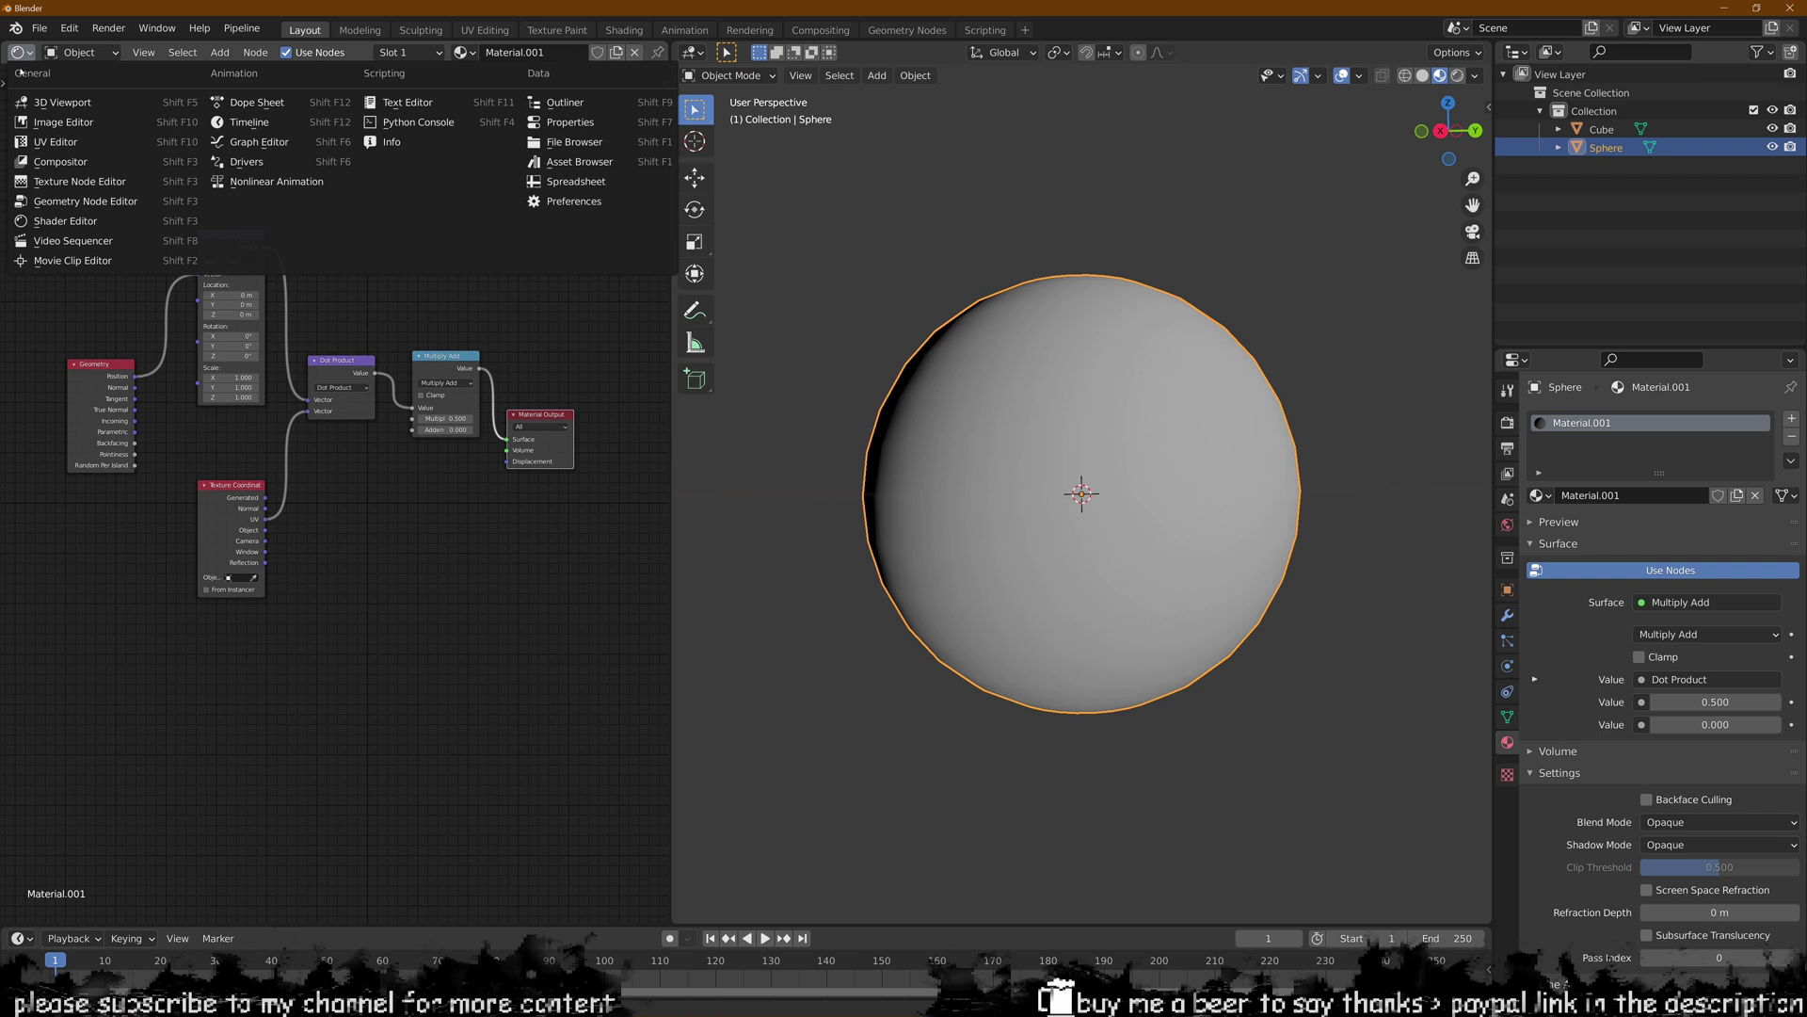
click(85, 202)
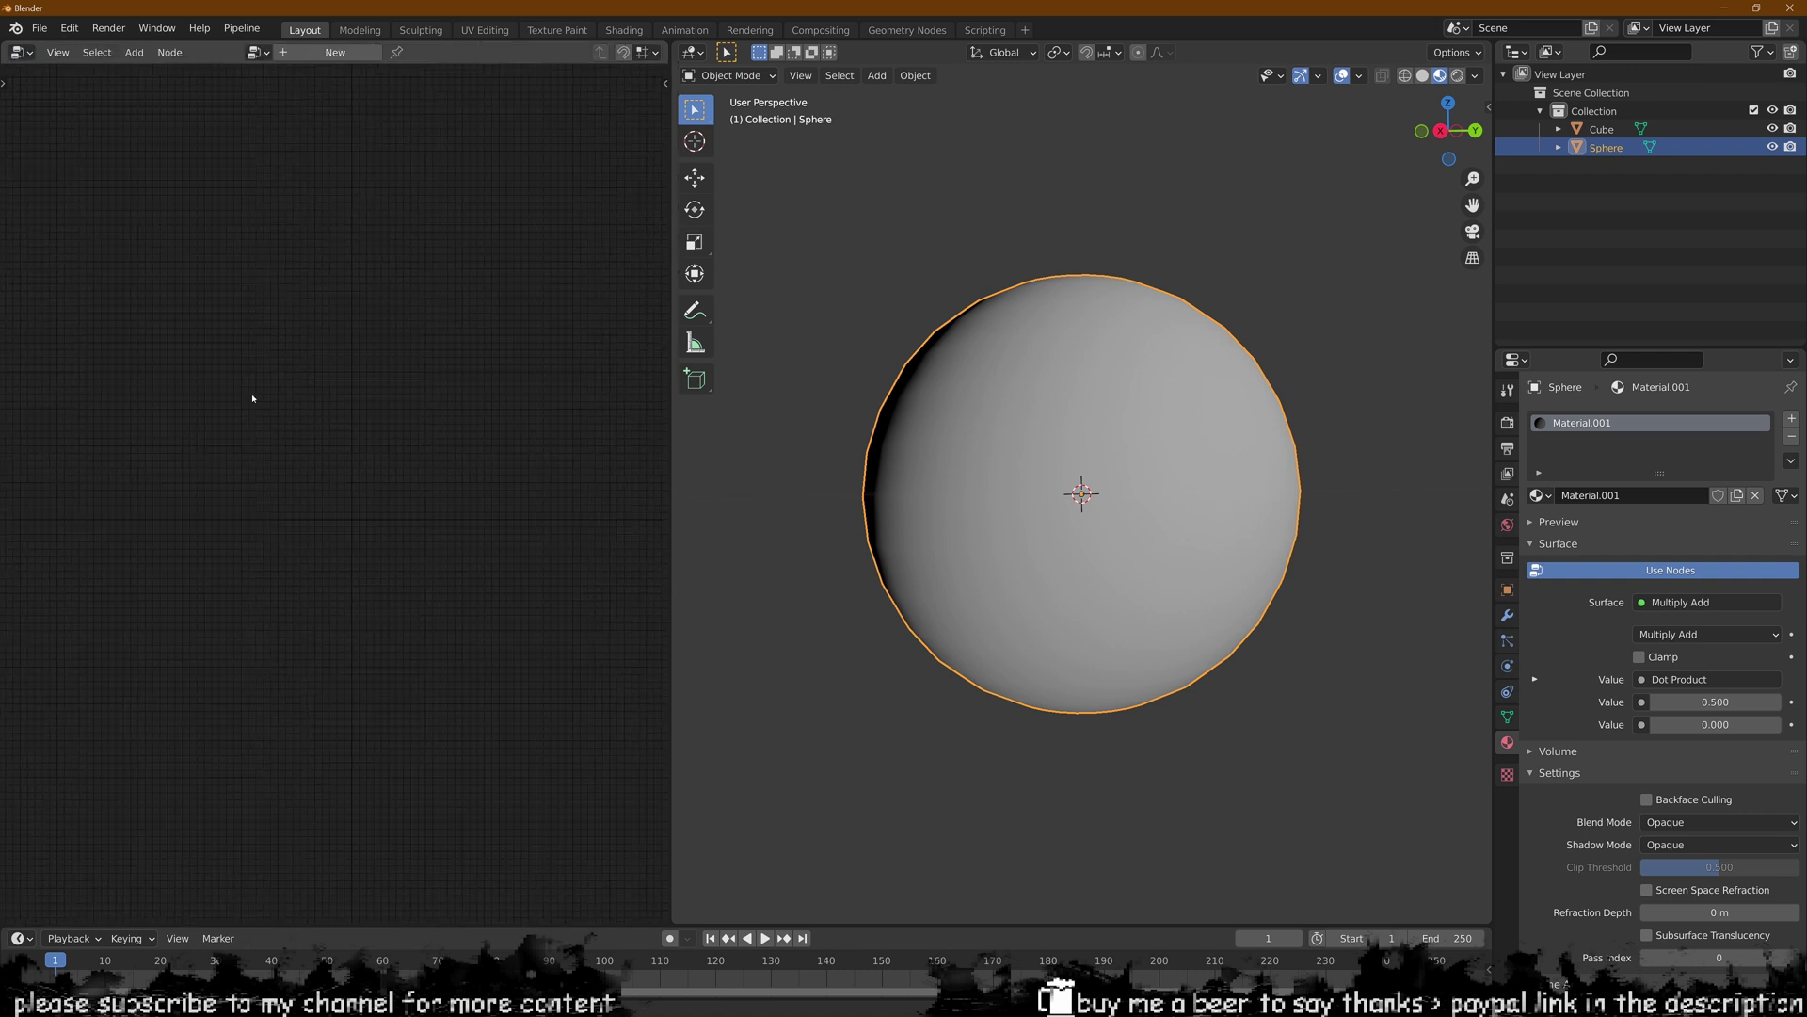
scroll(317, 405, up, 7)
middle_drag(317, 405, 313, 357)
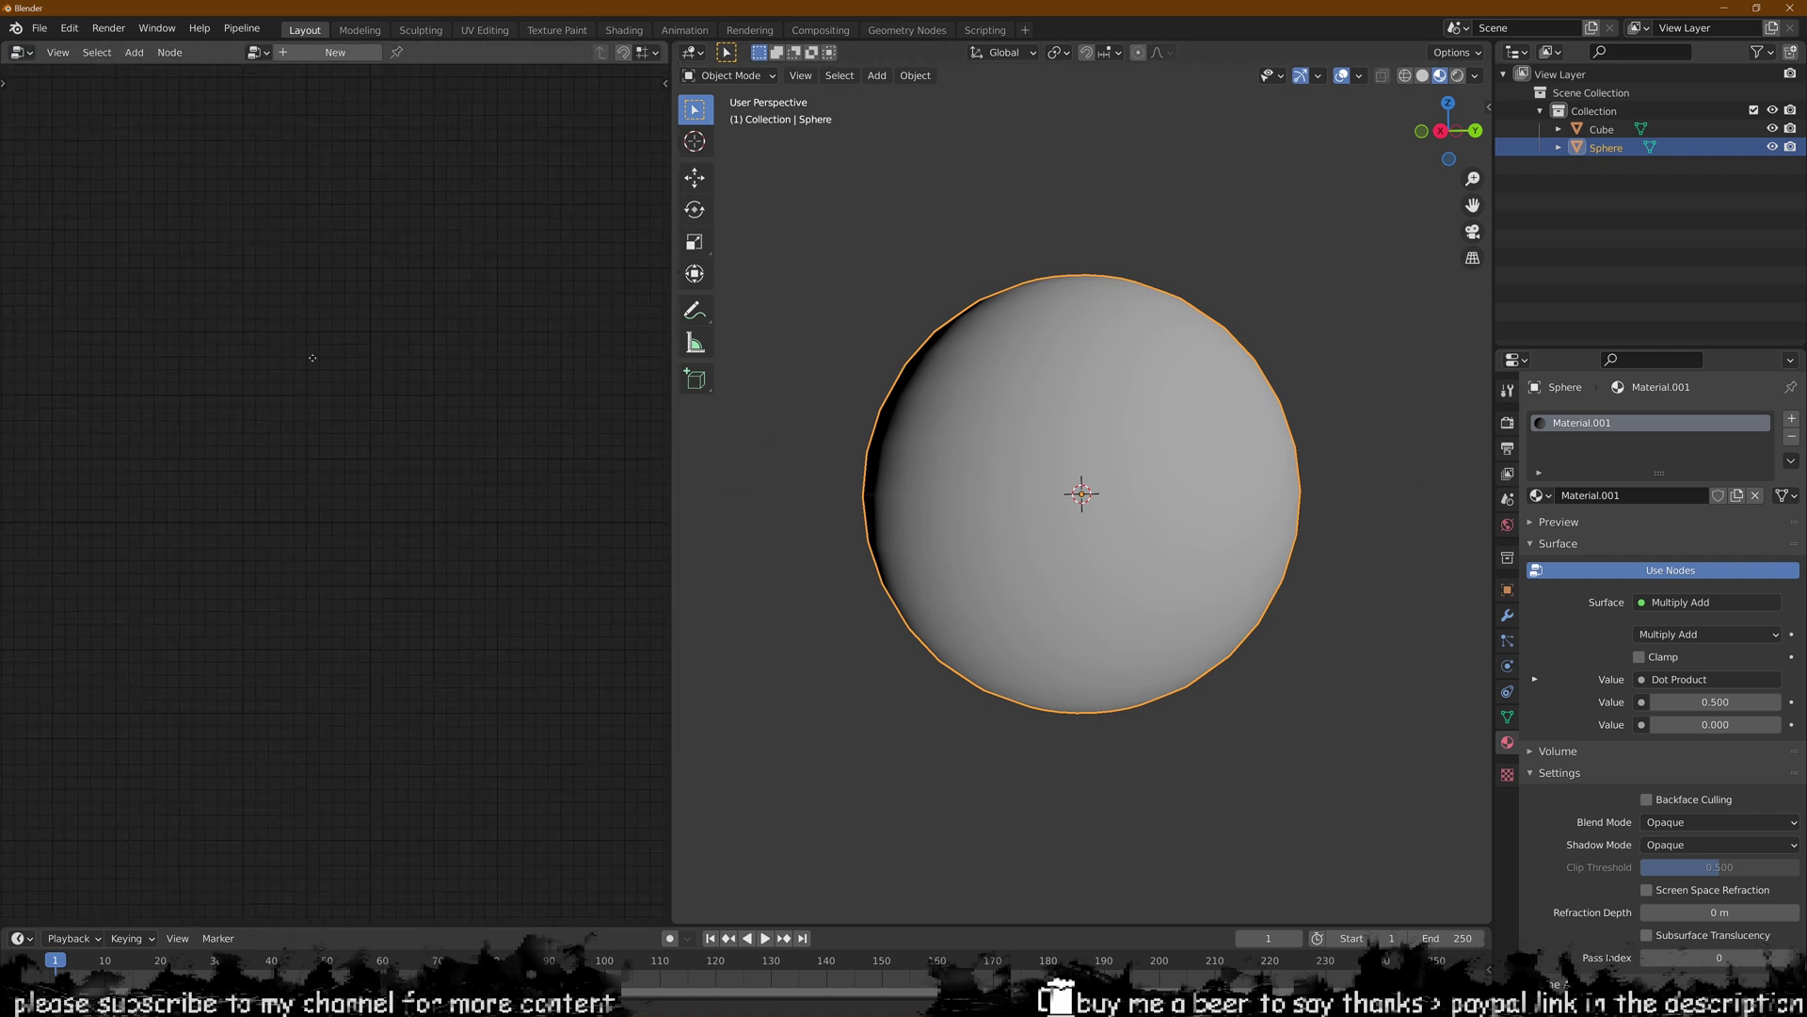
- Create a new geometry node tree for the sphere and spread its Group Input and Group Output nodes apart
click(316, 55)
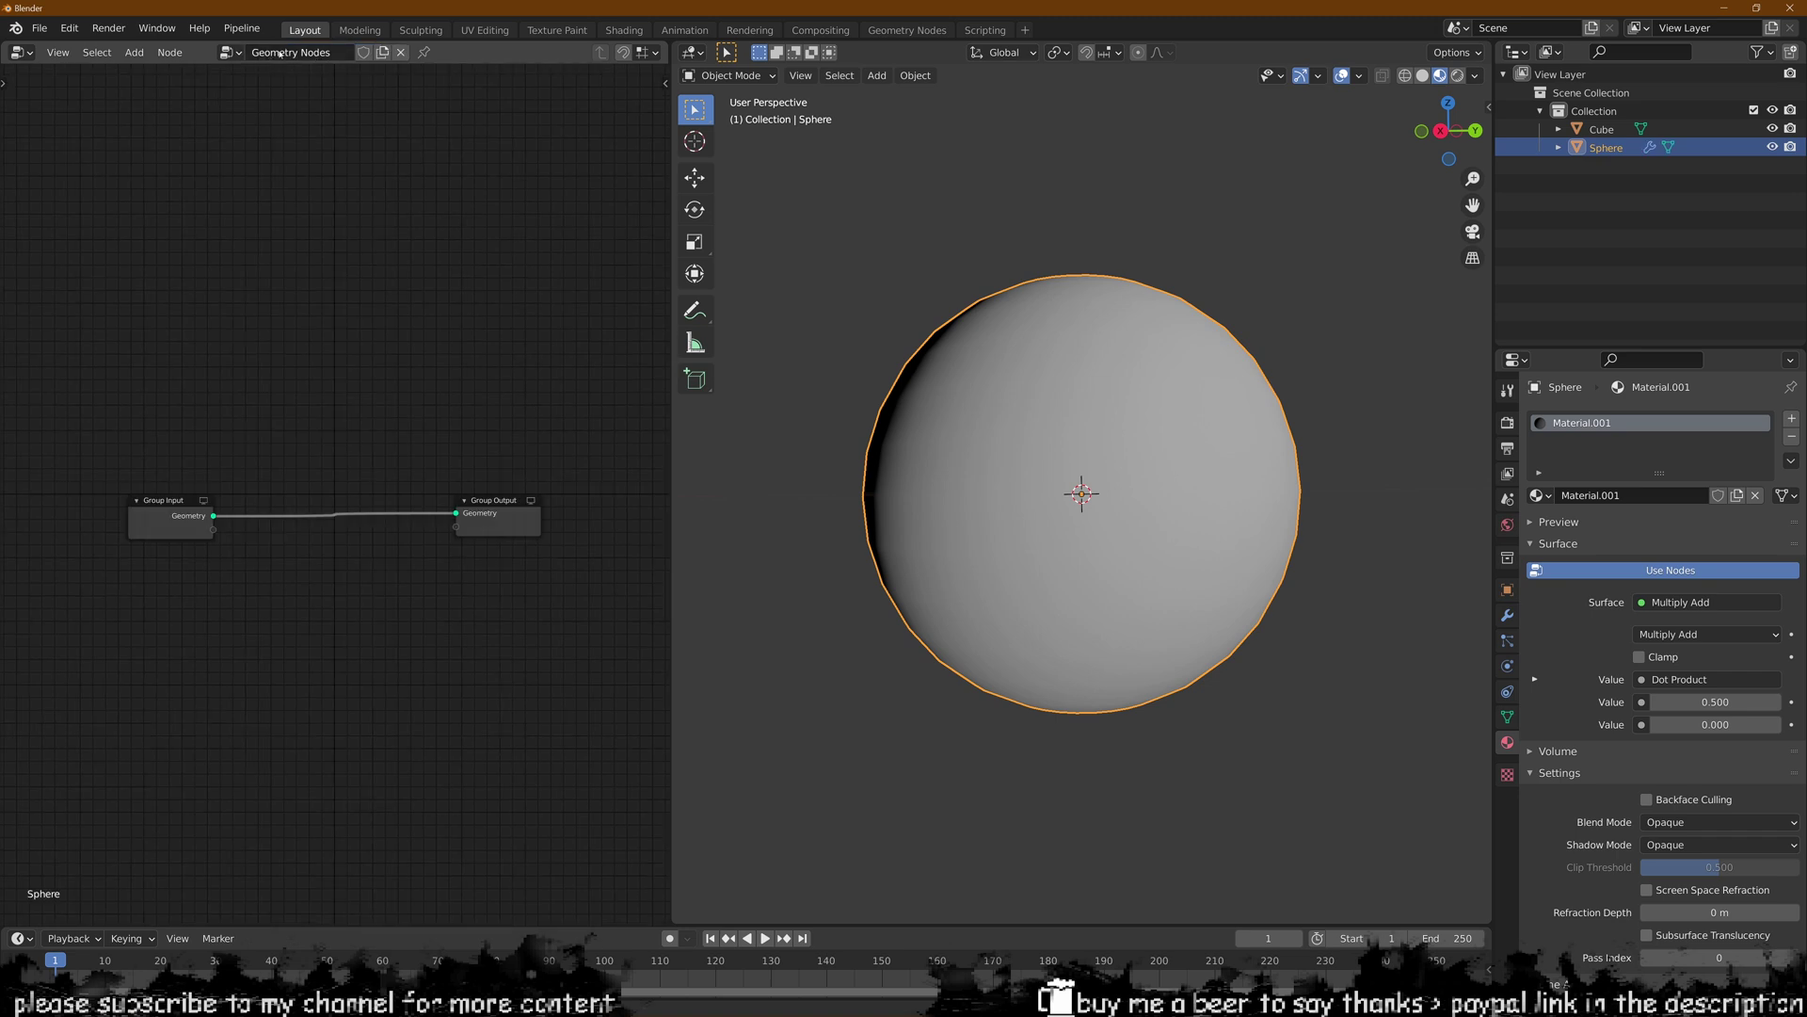
middle_drag(297, 374, 351, 352)
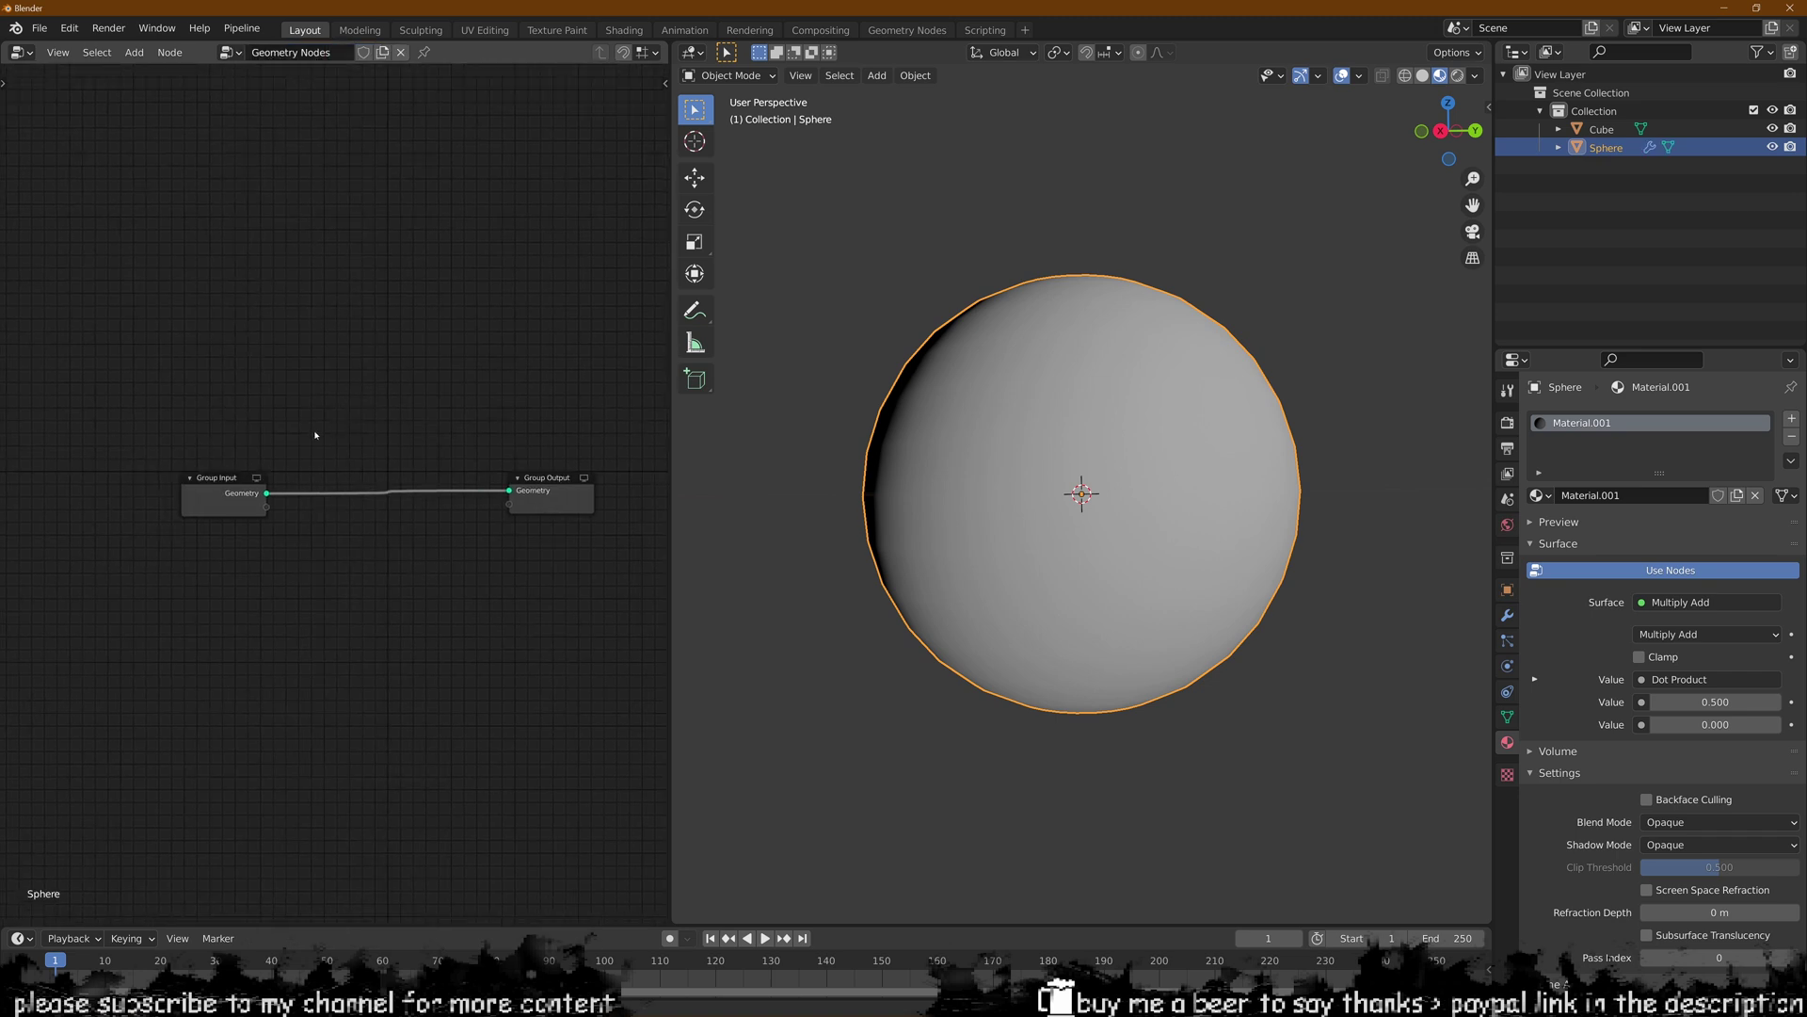
middle_drag(315, 435, 320, 404)
drag(525, 458, 547, 562)
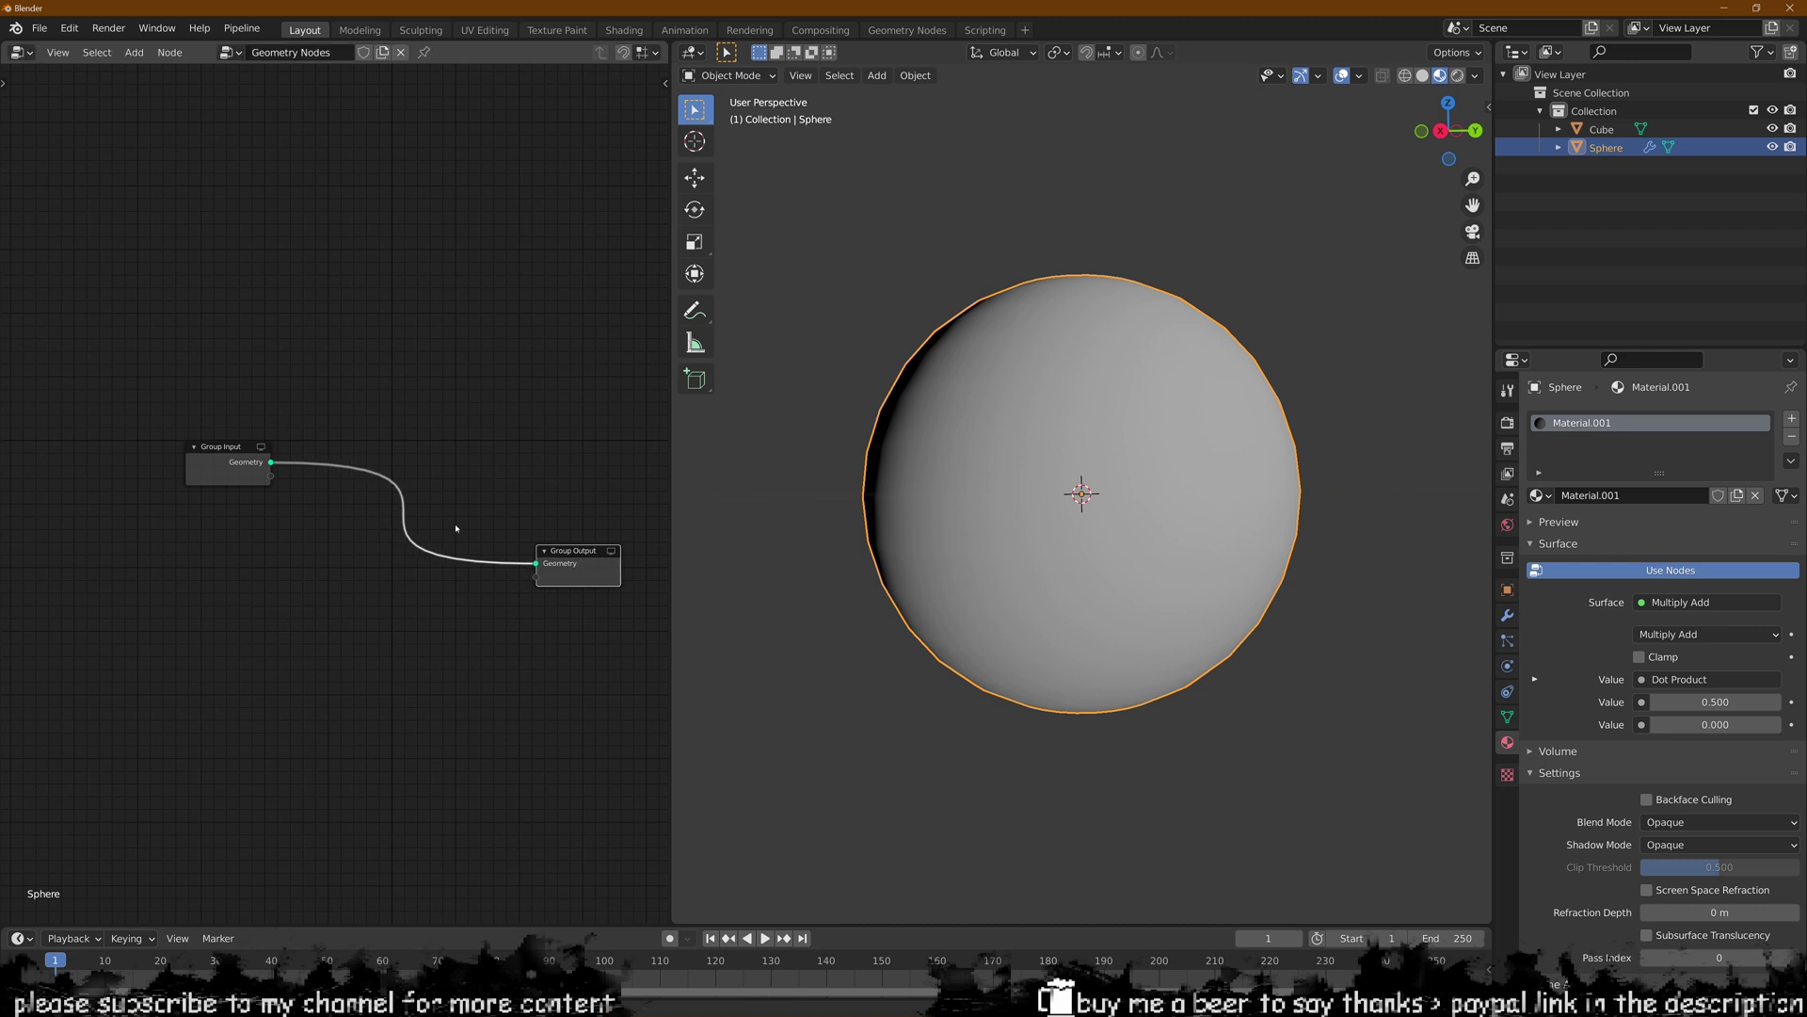
middle_drag(317, 609, 286, 557)
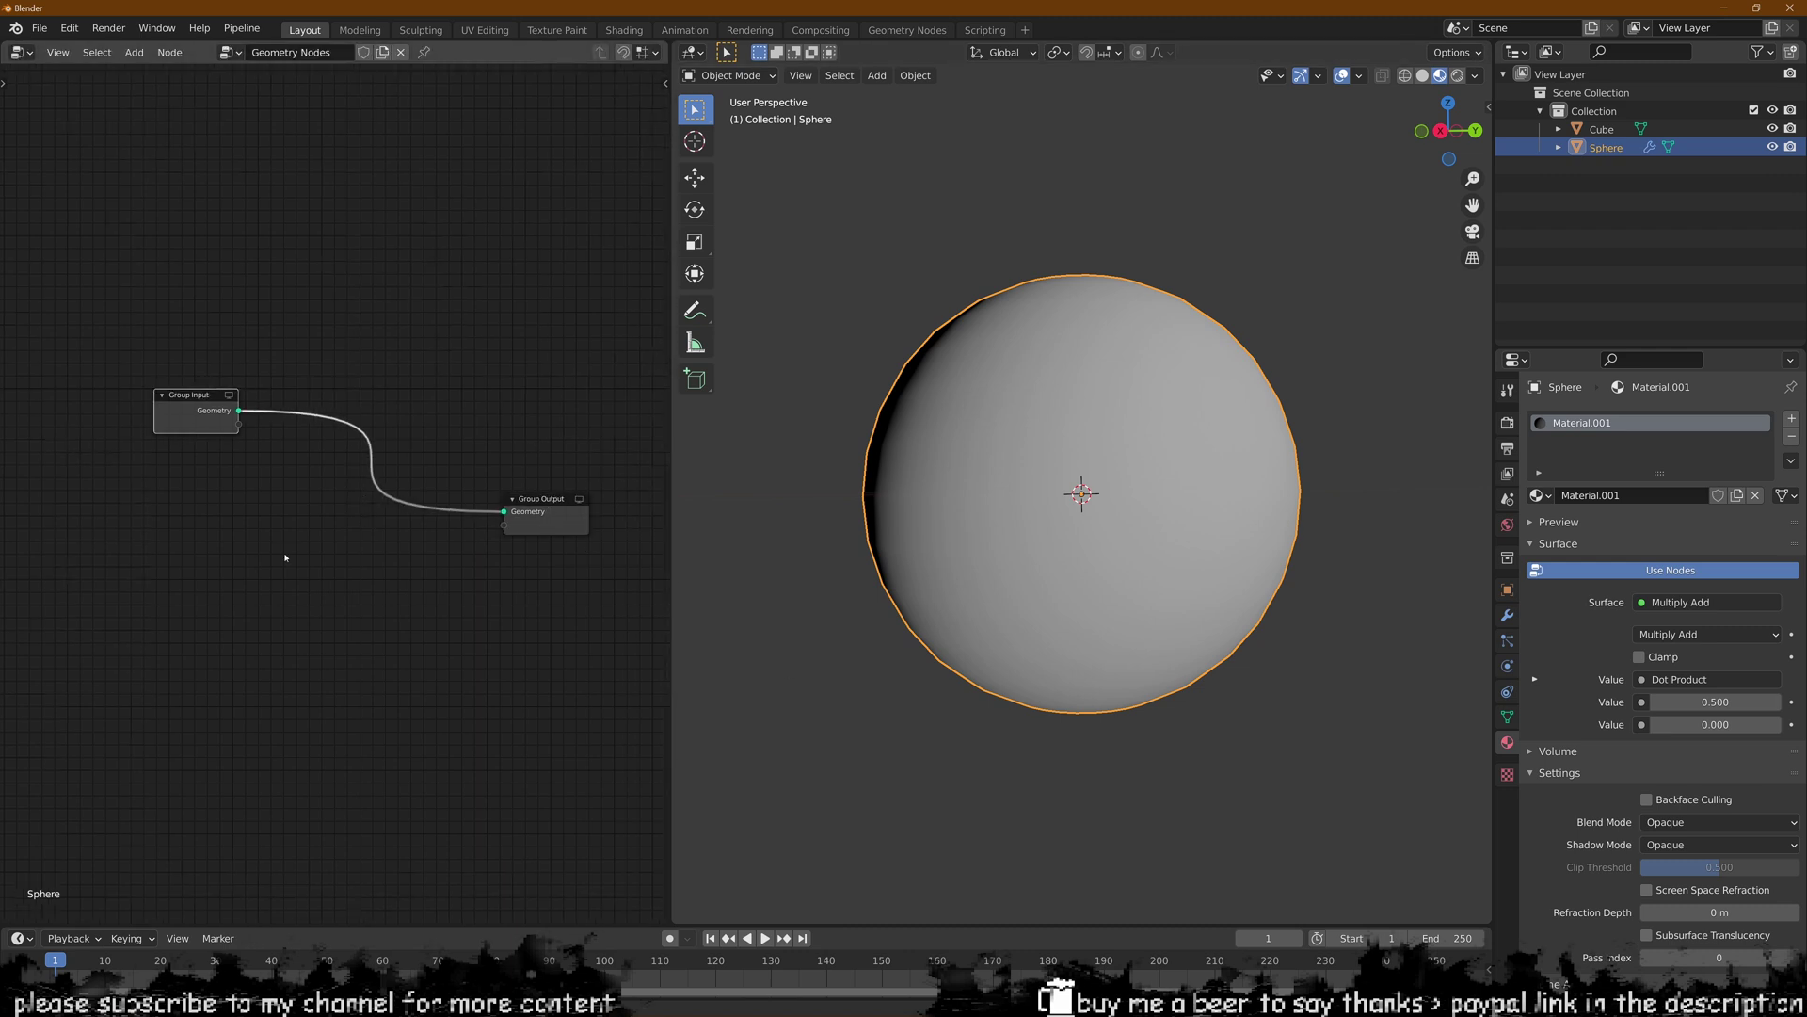
drag(206, 409, 89, 414)
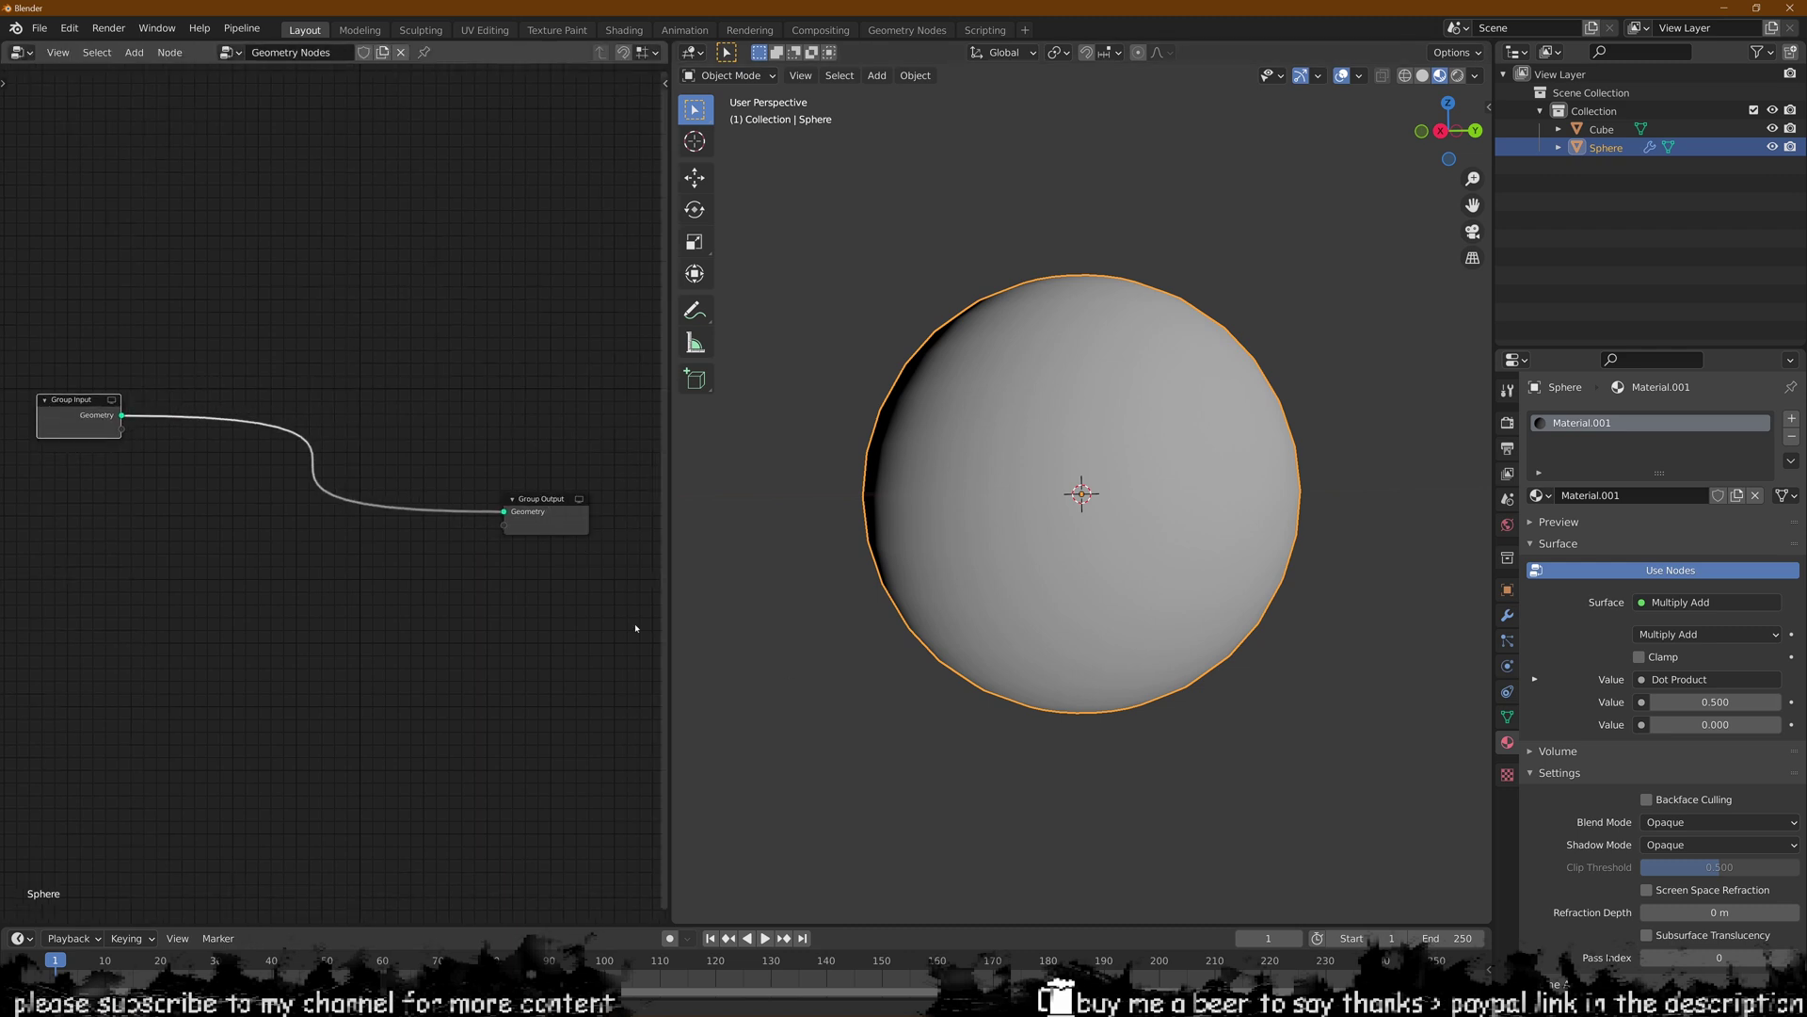
- Widen the node editor area into the 3D view and move the Group Input node farther from Group Output
drag(669, 684, 1054, 684)
scroll(202, 424, up, 2)
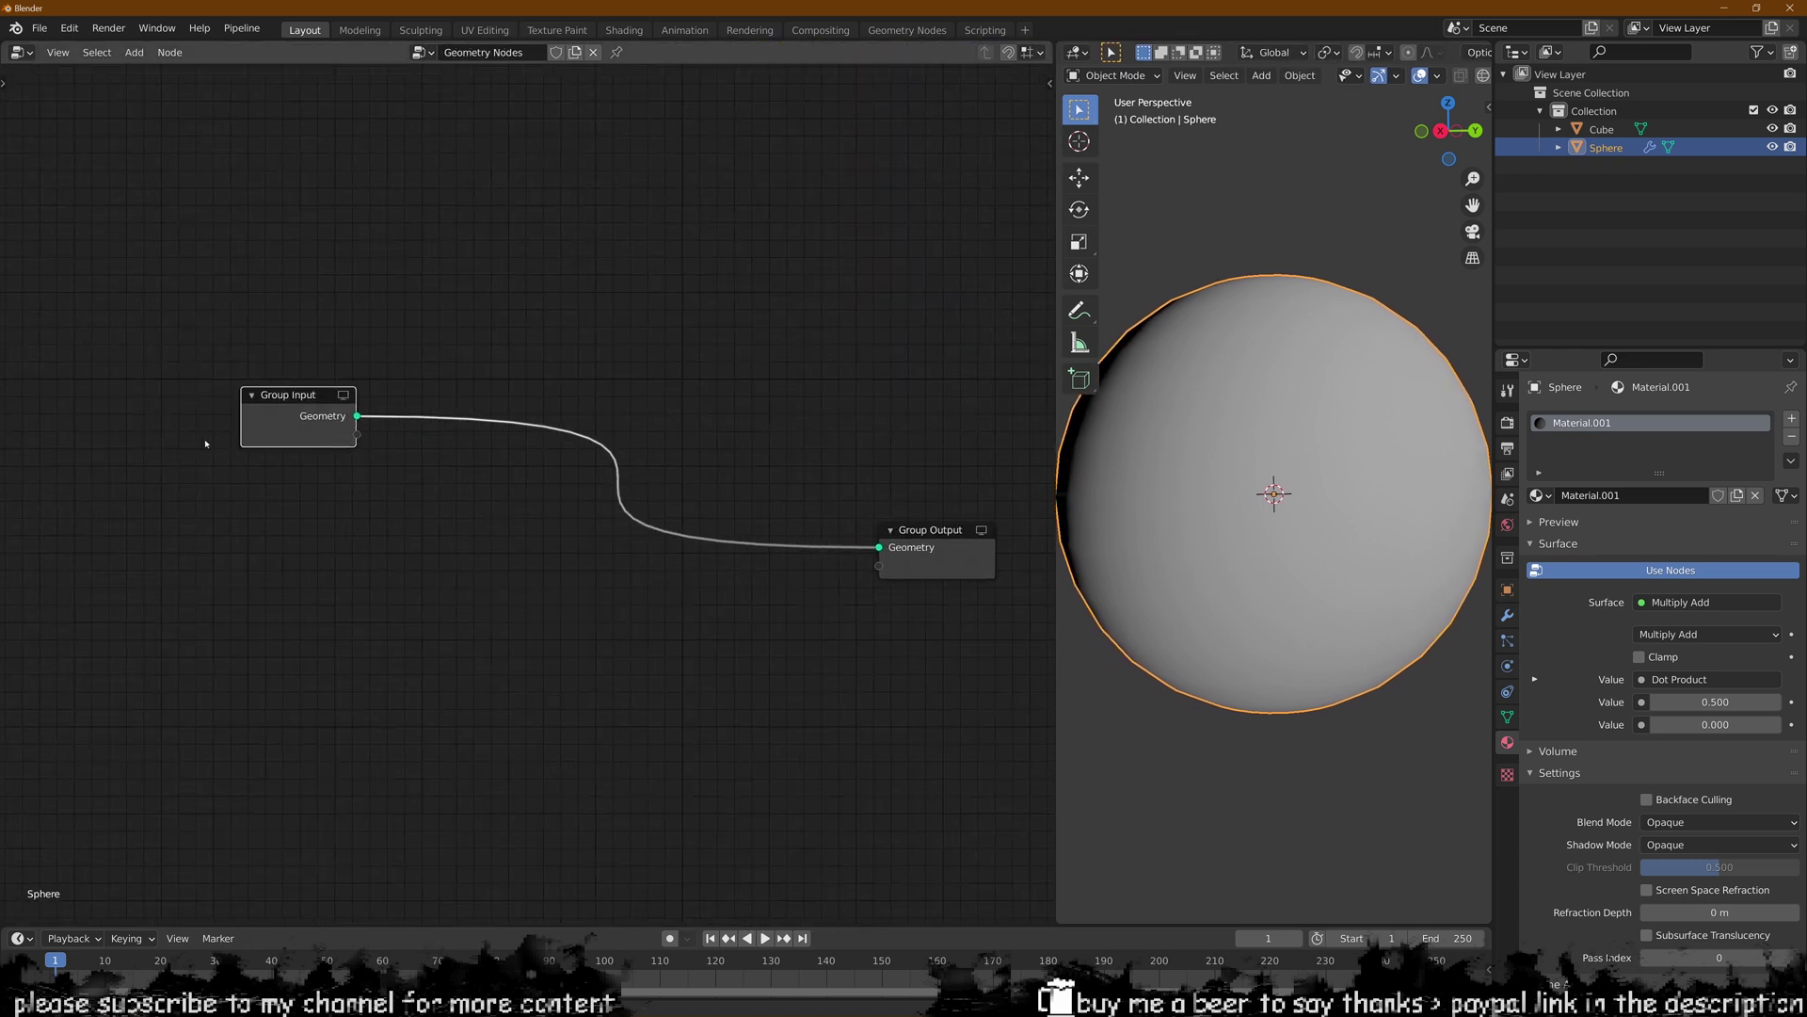
drag(286, 420, 75, 288)
middle_drag(230, 365, 319, 464)
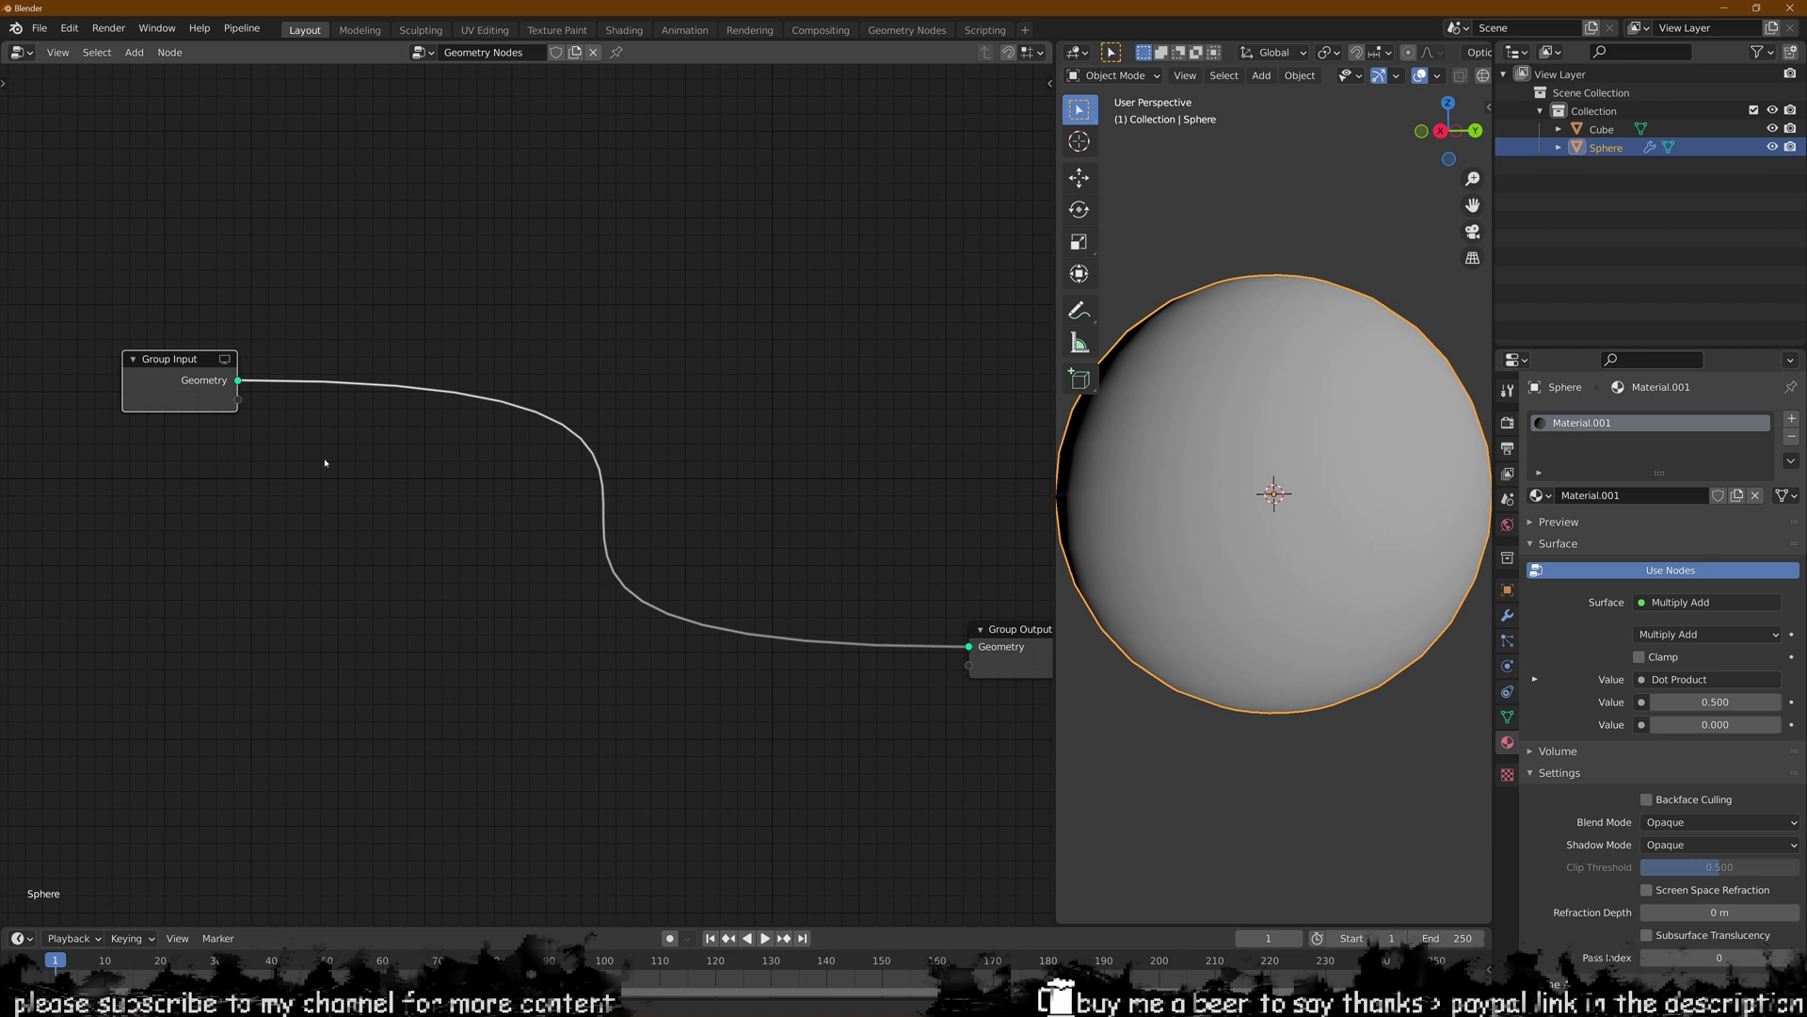
- Add a Subdivision Surface node just below and to the right of the Group Input node
click(306, 548)
key(shift+a)
text(sub)
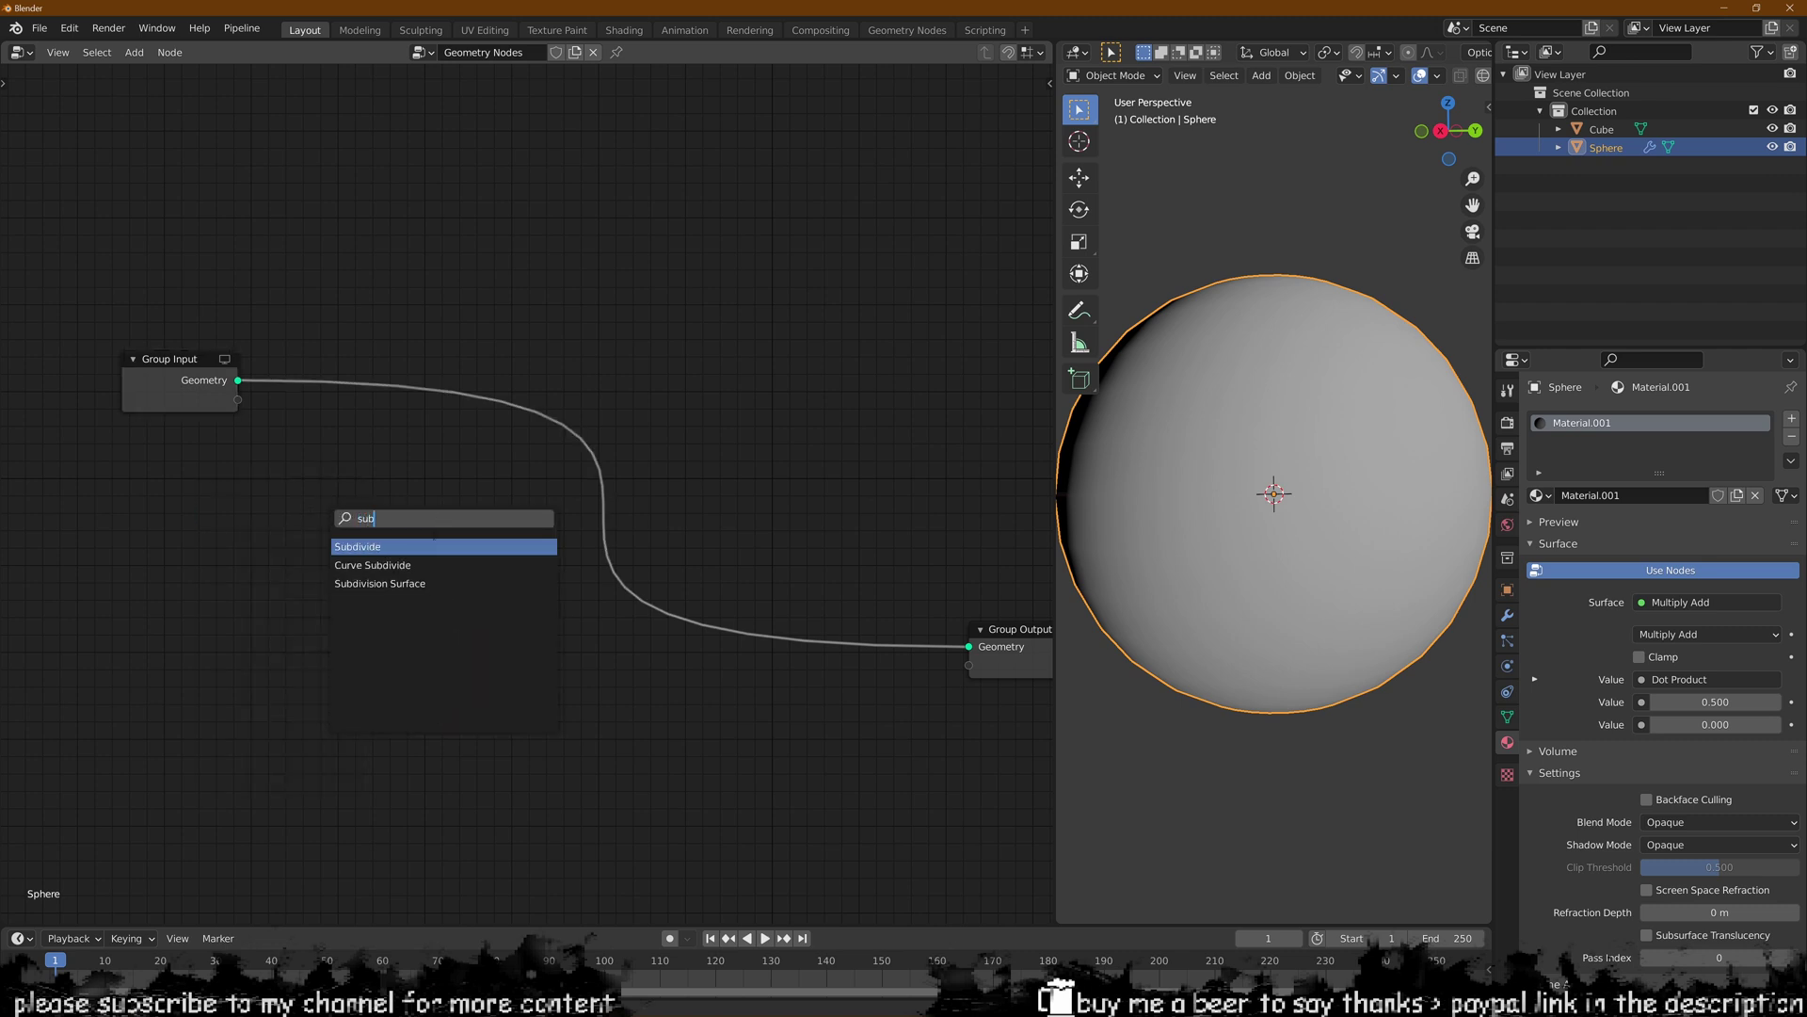
key(Down)
key(Down)
key(Return)
click(337, 467)
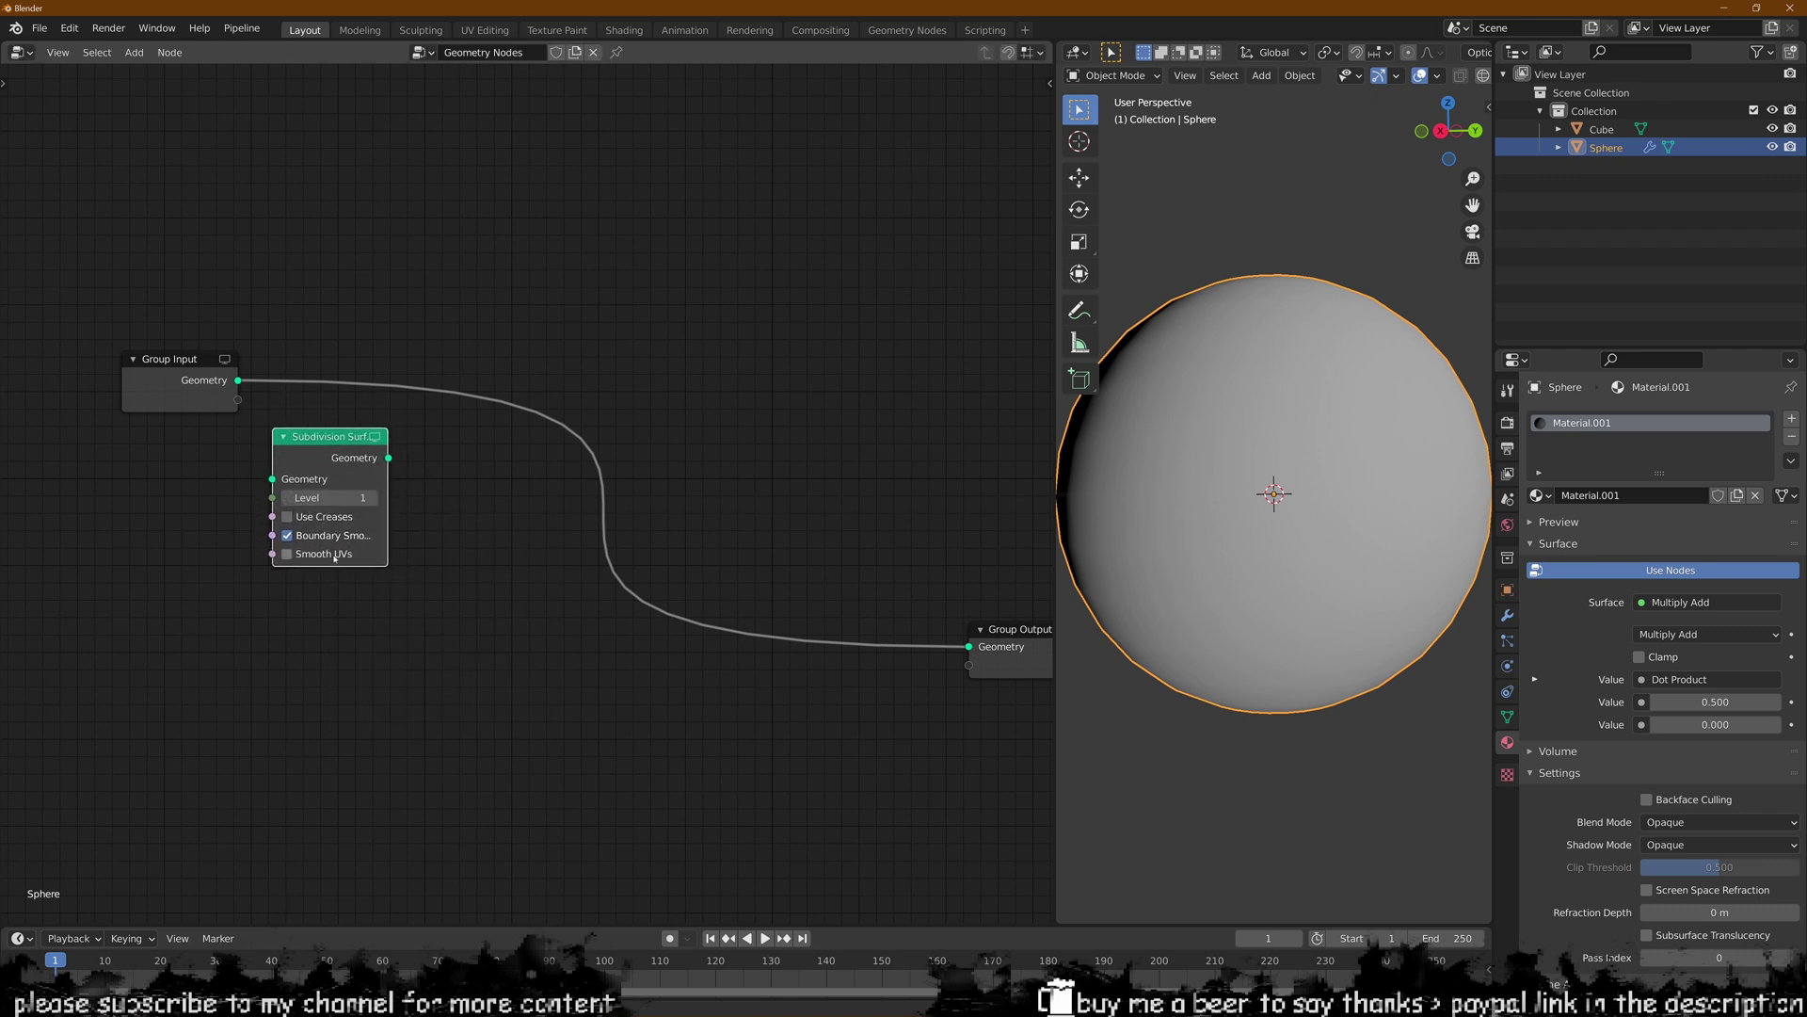
drag(377, 480, 392, 481)
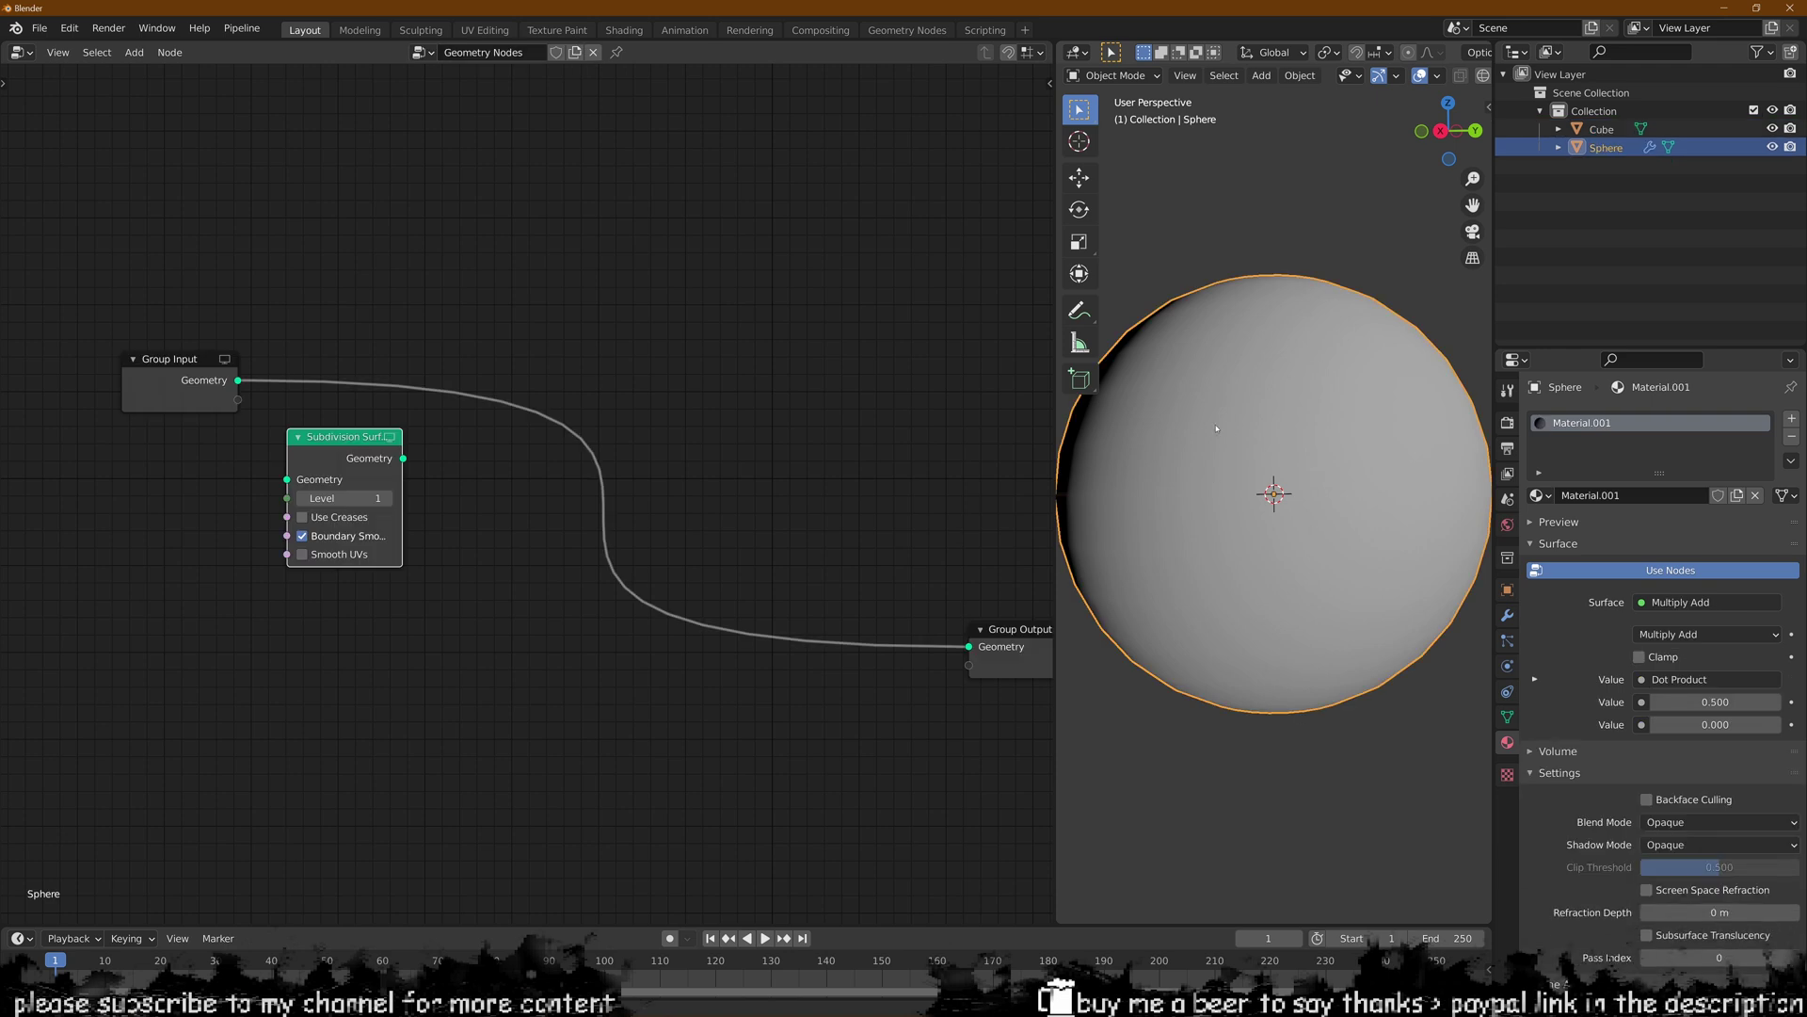
- Shift the Group Input and Subdivision Surface nodes away from Group Output to free space for more nodes
middle_drag(342, 523, 377, 573)
drag(222, 413, 140, 421)
drag(397, 523, 248, 606)
click(350, 537)
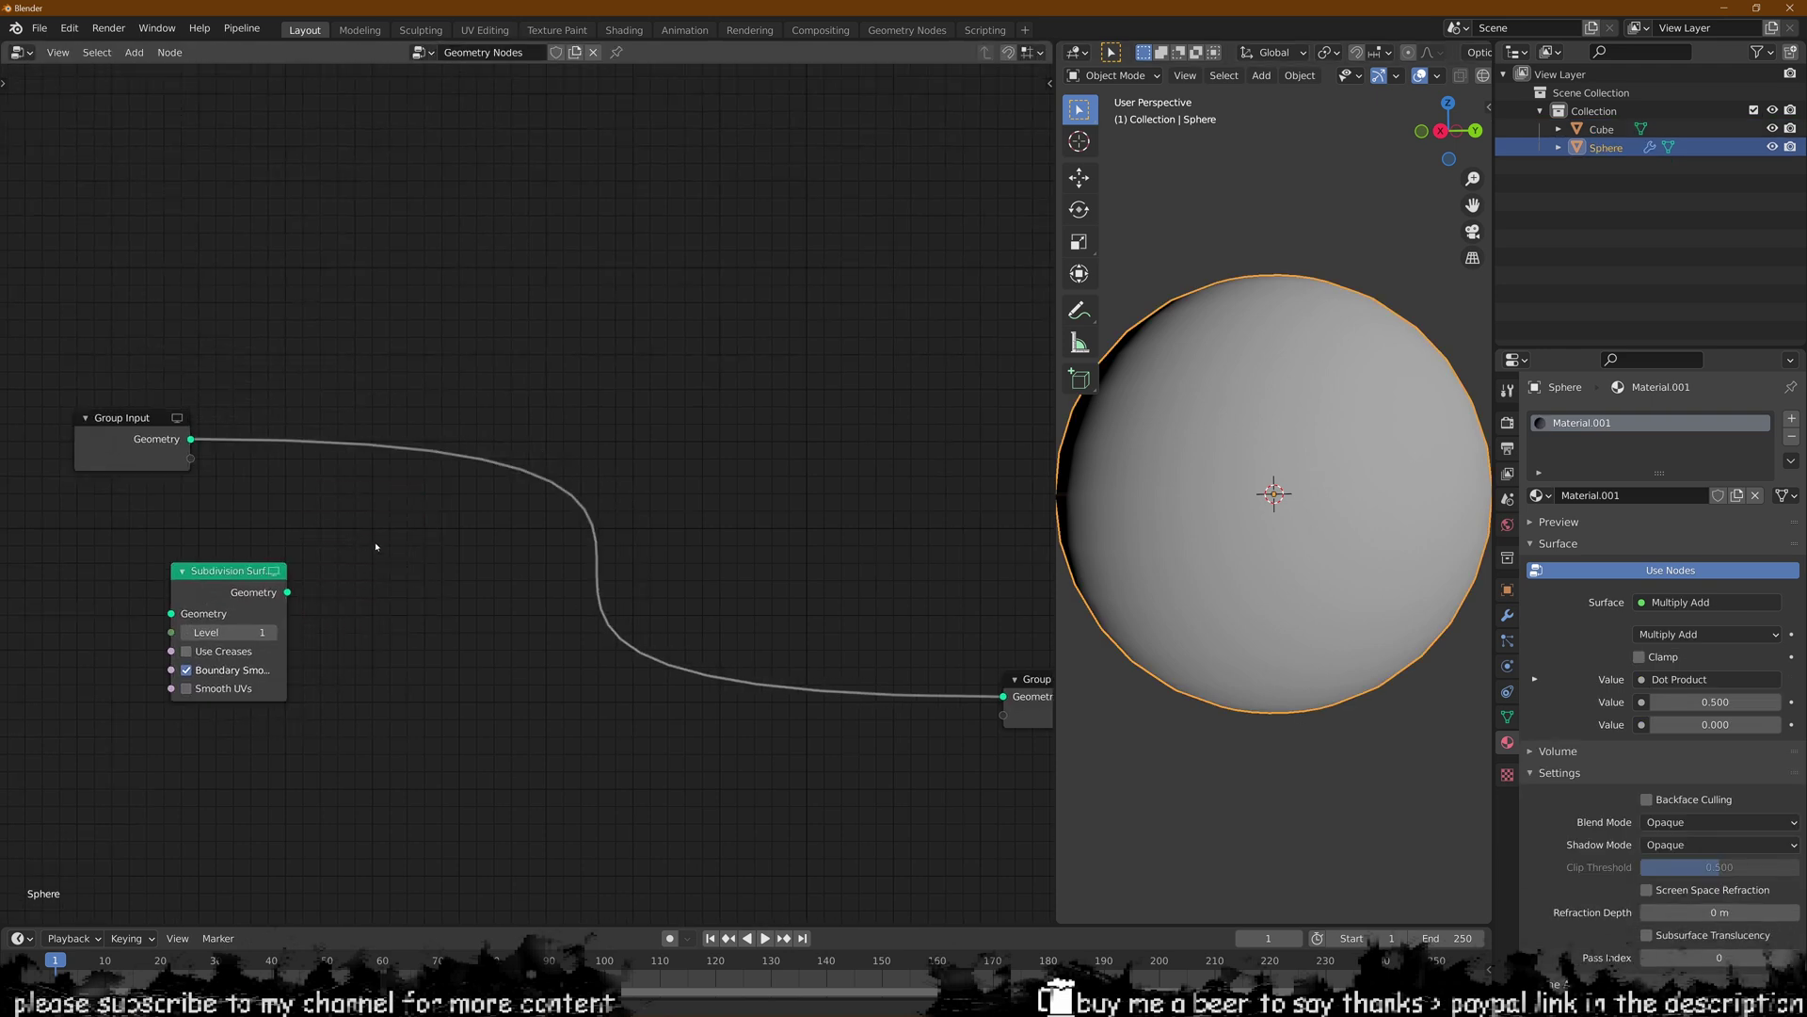
- Add an Attribute Sample Texture node to the right of the Subdivision Surface node
key(shift+a)
click(375, 546)
text(att)
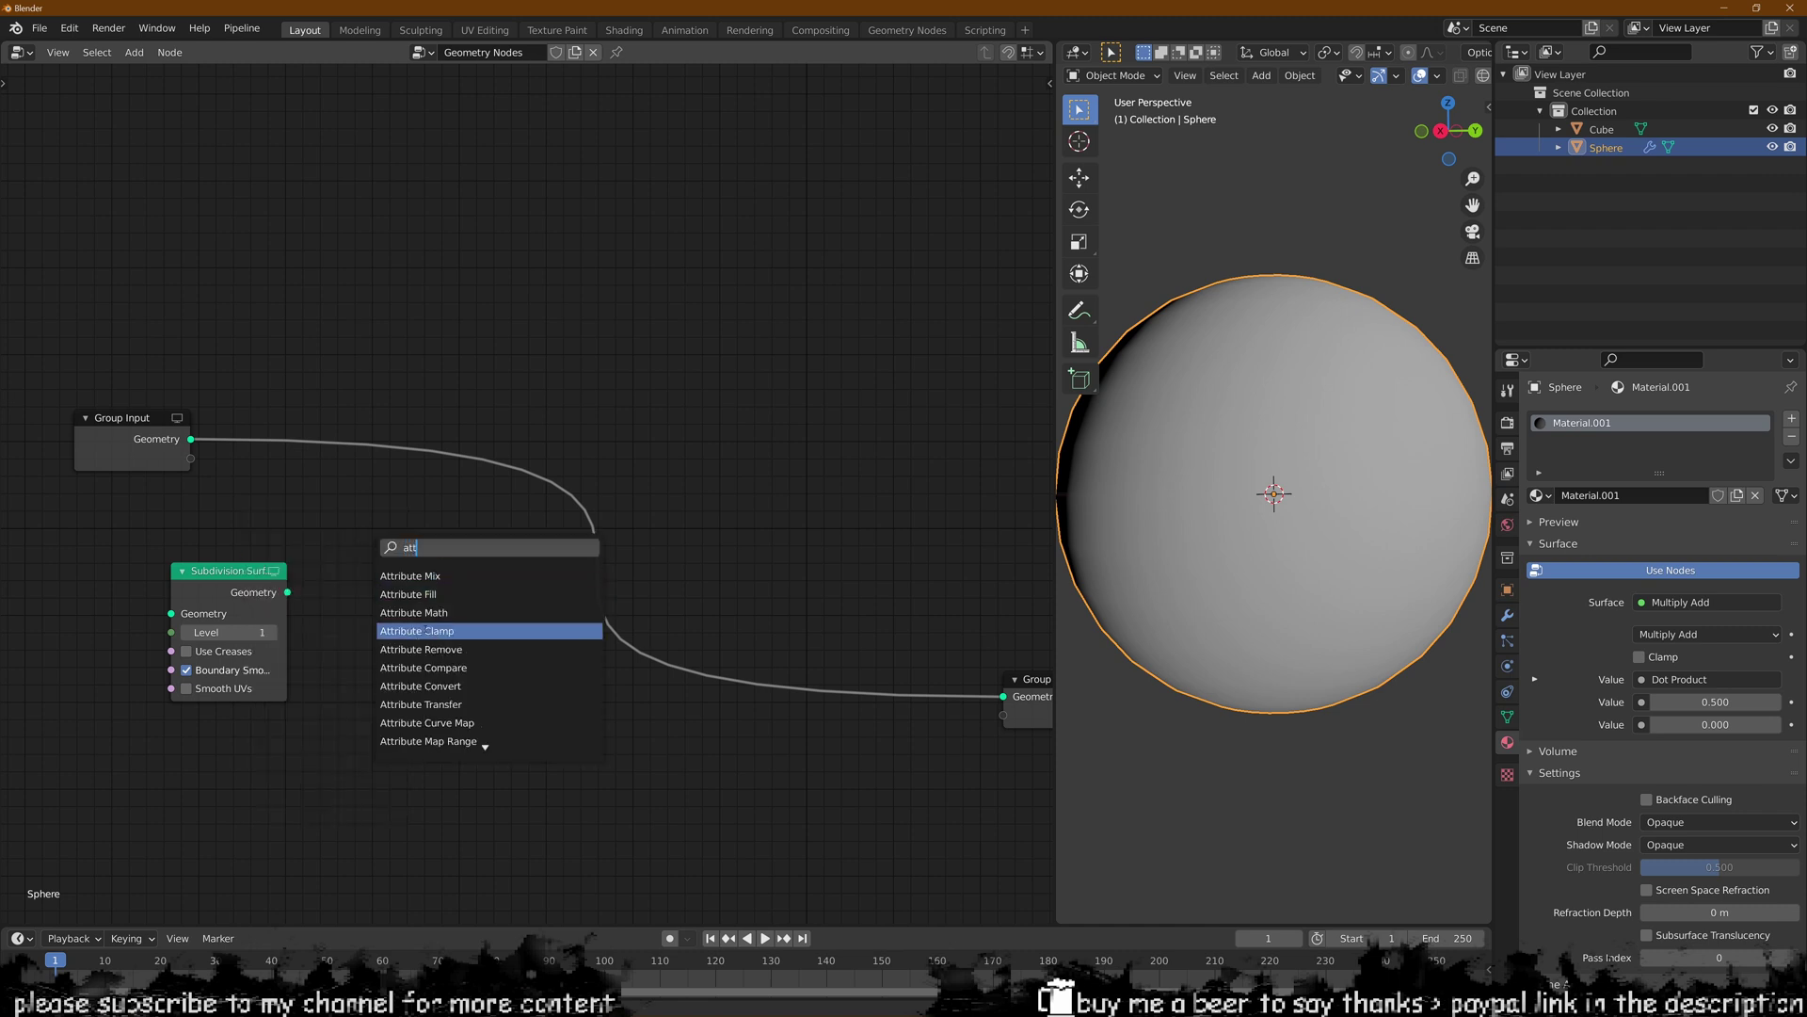
text( sample)
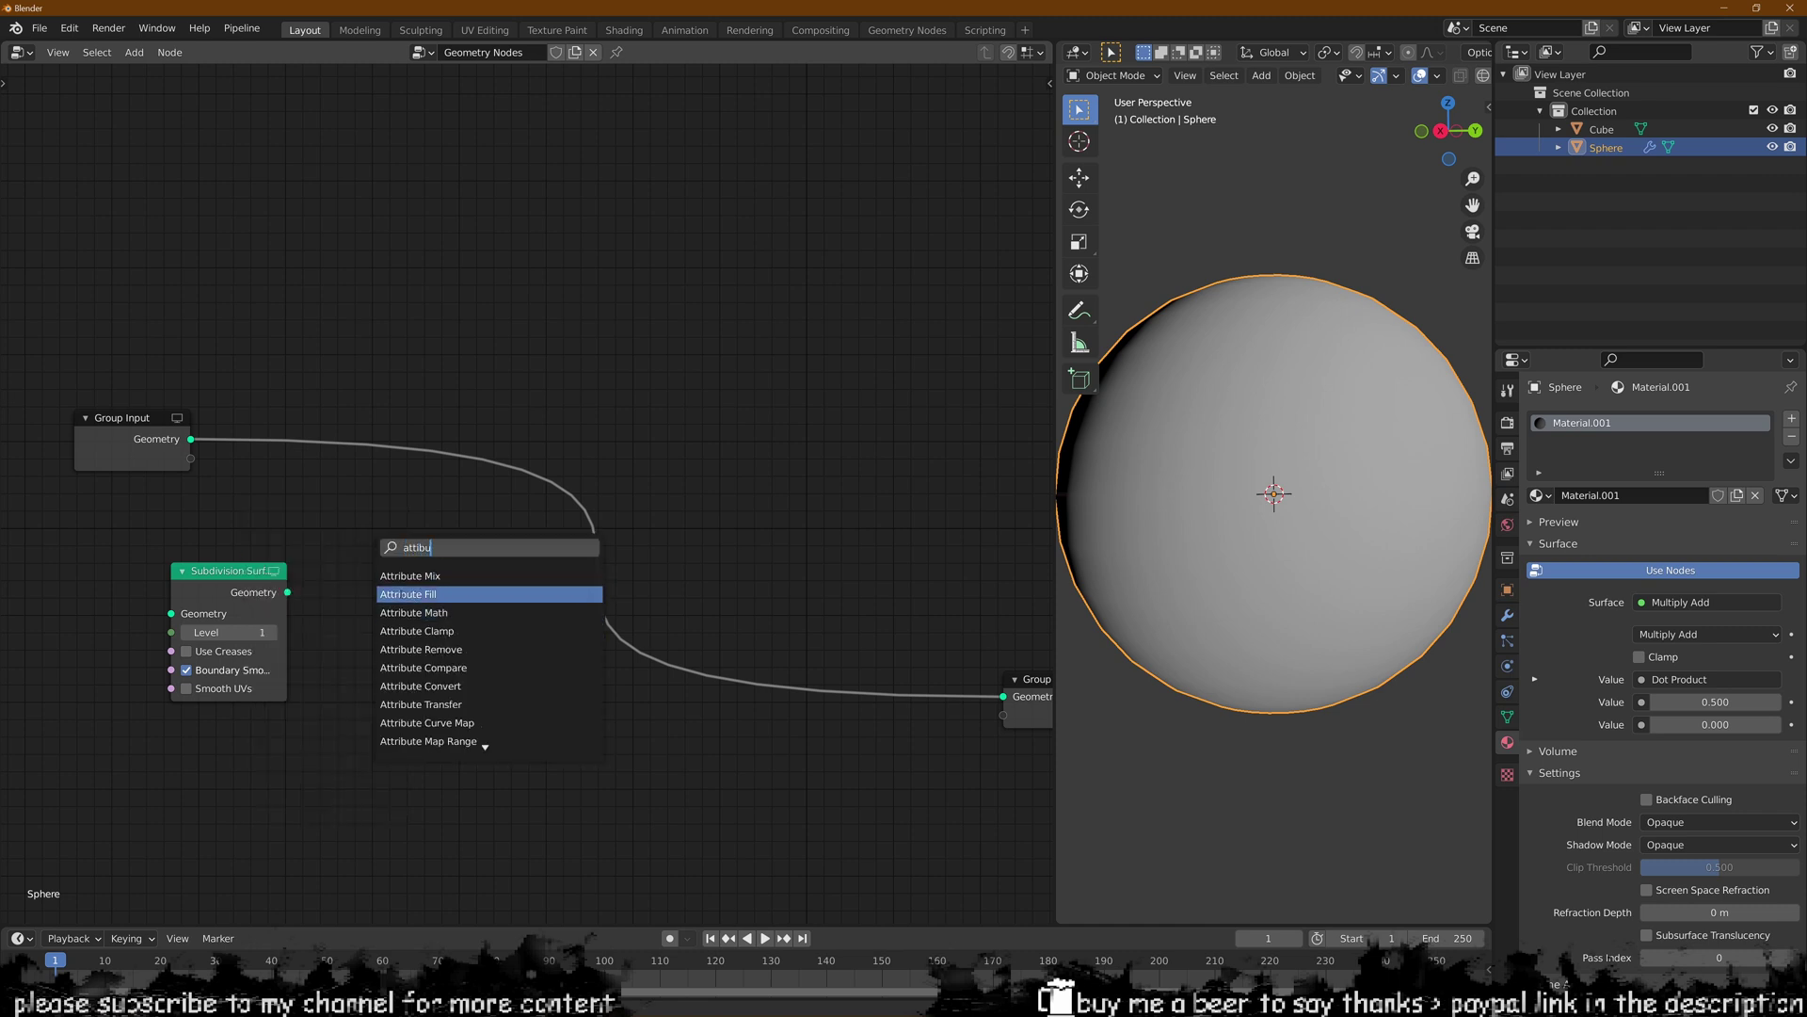
key(Return)
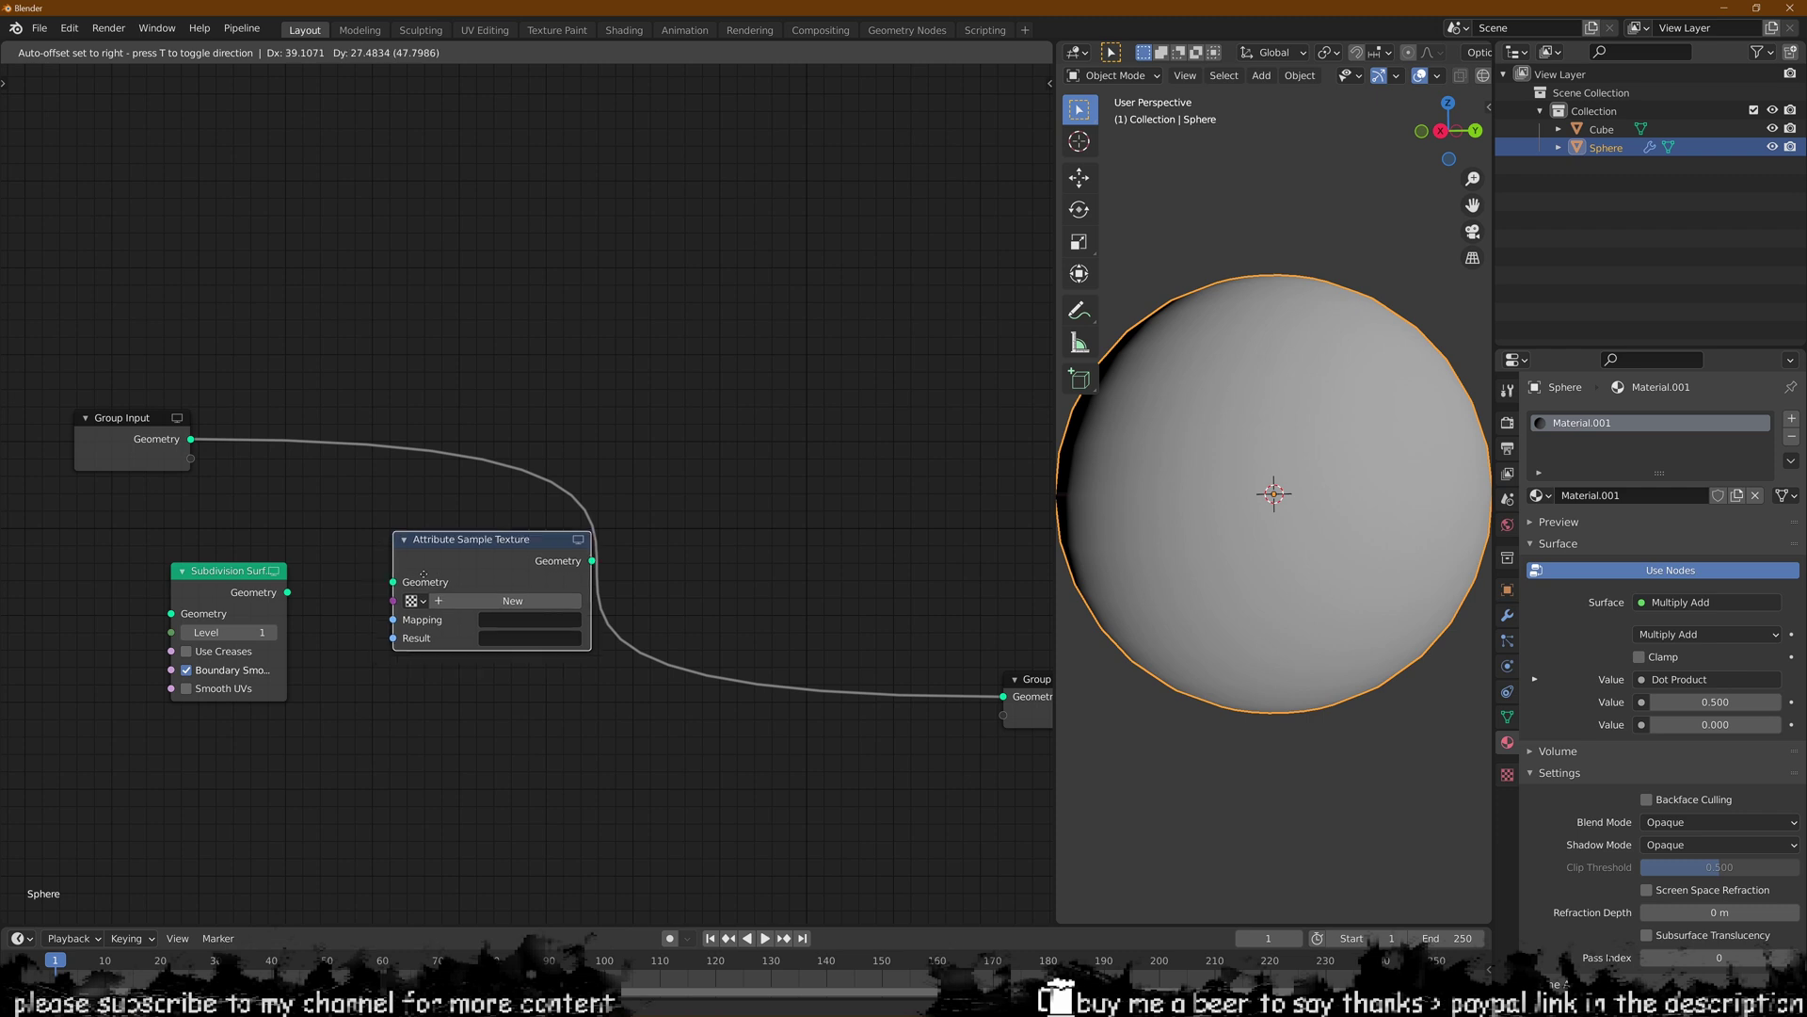
click(373, 562)
middle_drag(453, 609, 387, 574)
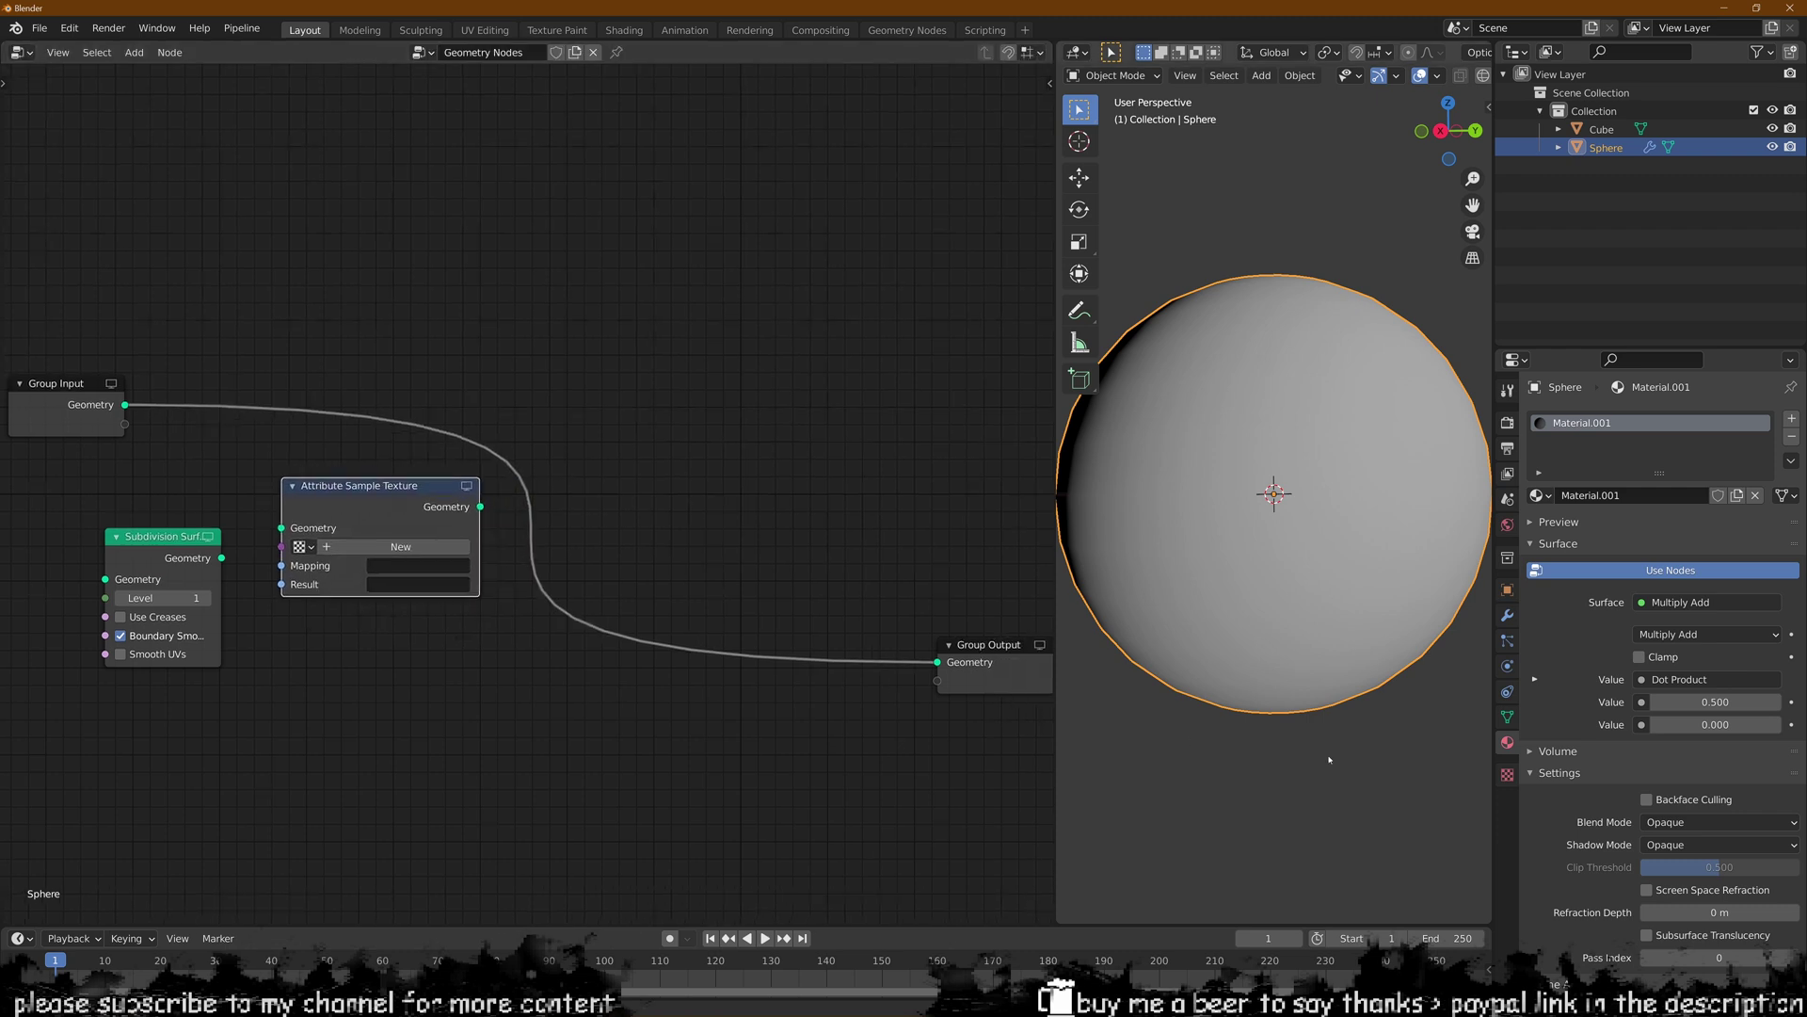
- Create a new image texture and load Earth Black&White.jpg from the Holograph Tutorial folder in Downloads
click(1507, 774)
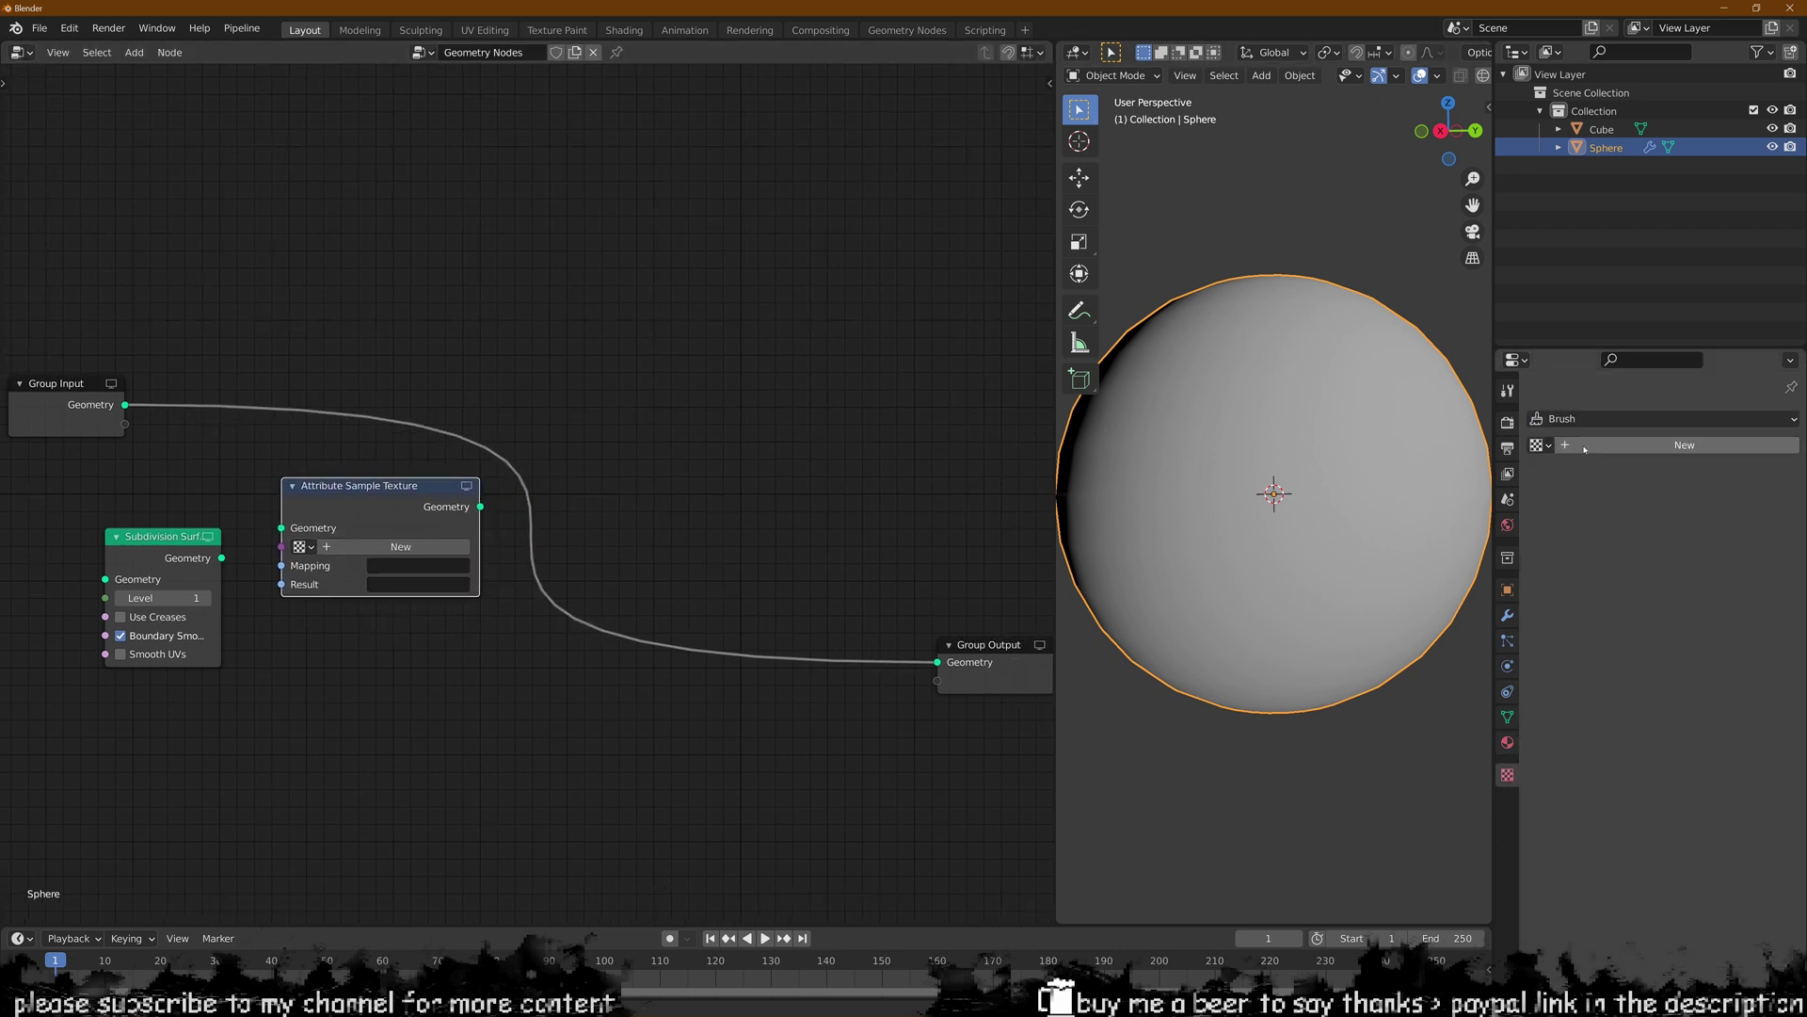
click(1671, 444)
click(1743, 727)
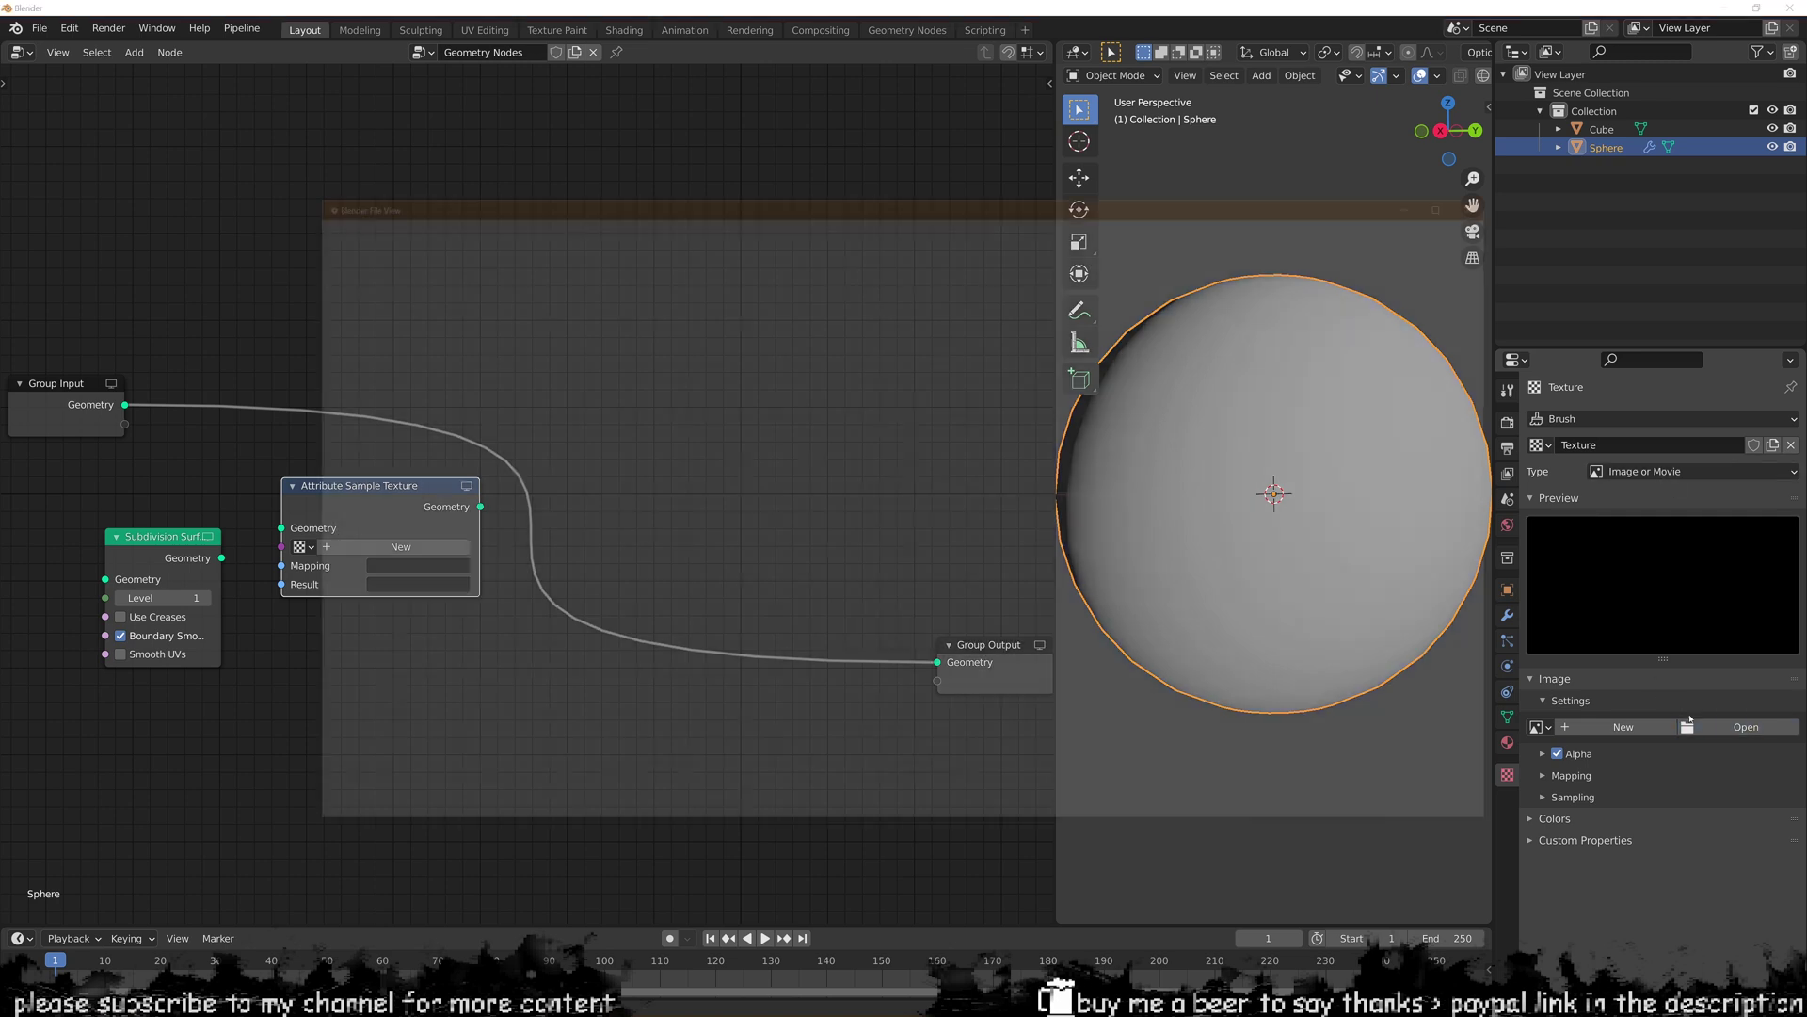
click(361, 505)
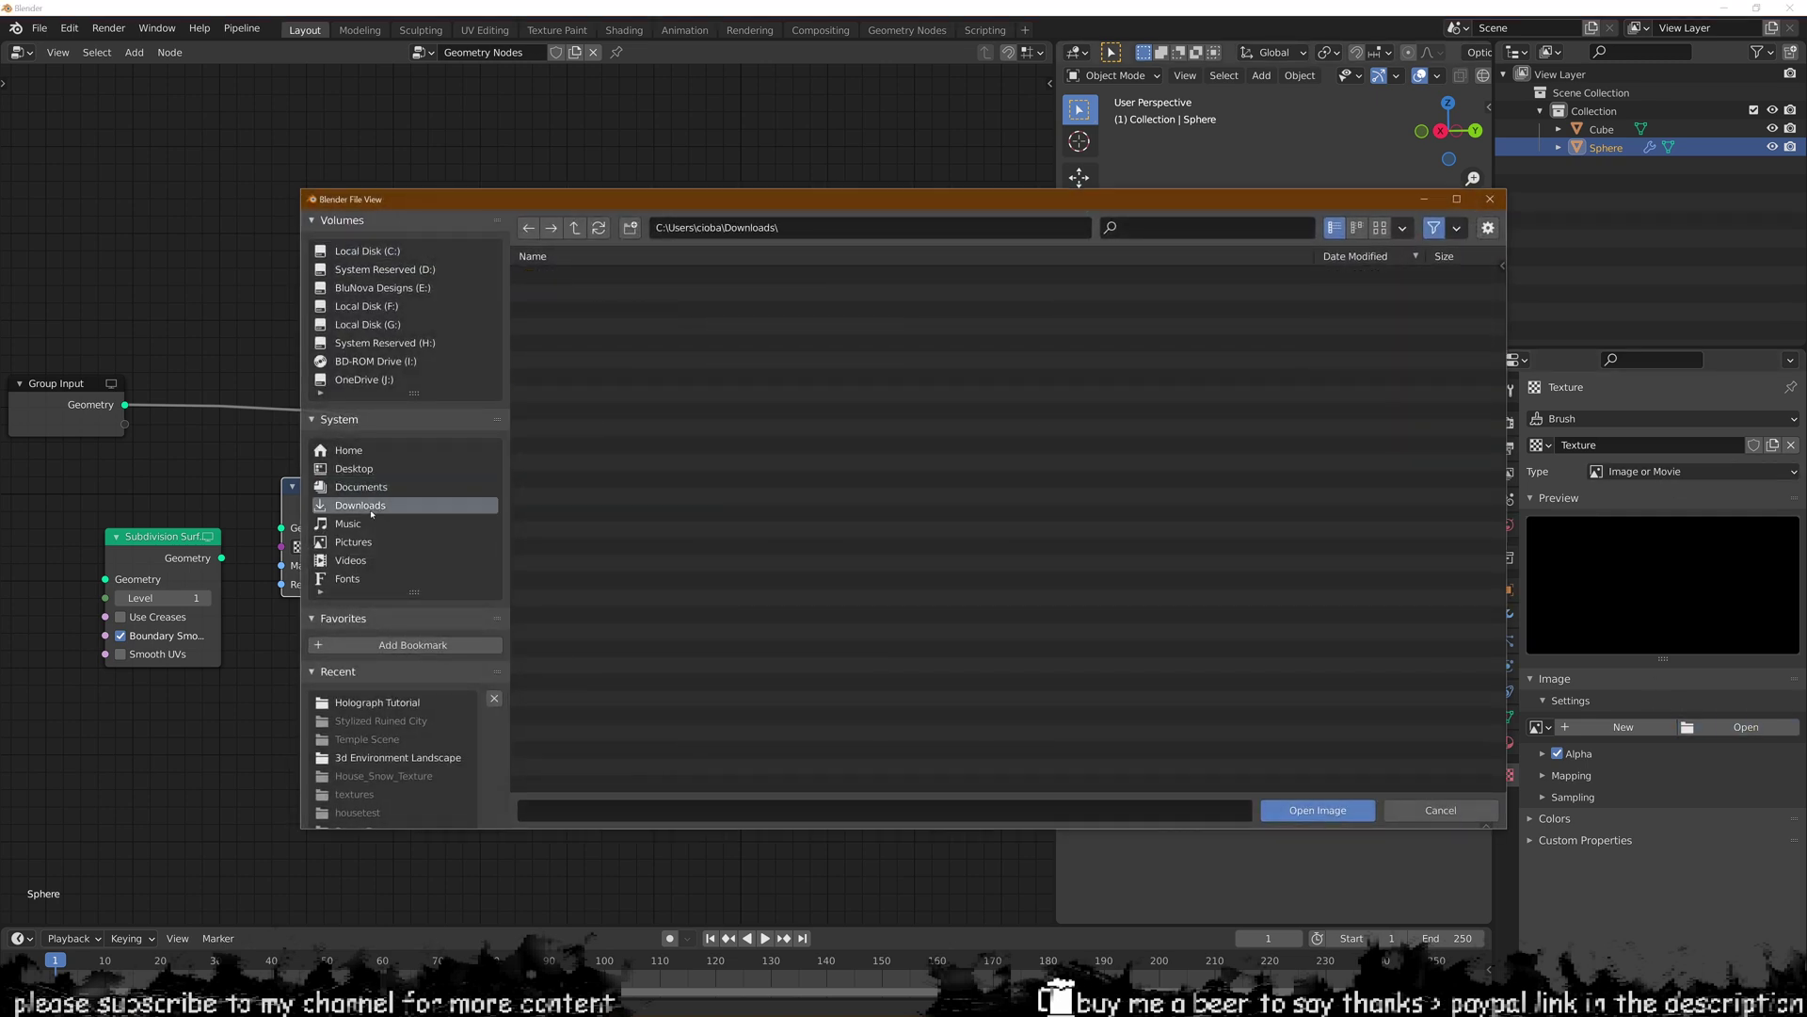
click(581, 292)
double_click(586, 292)
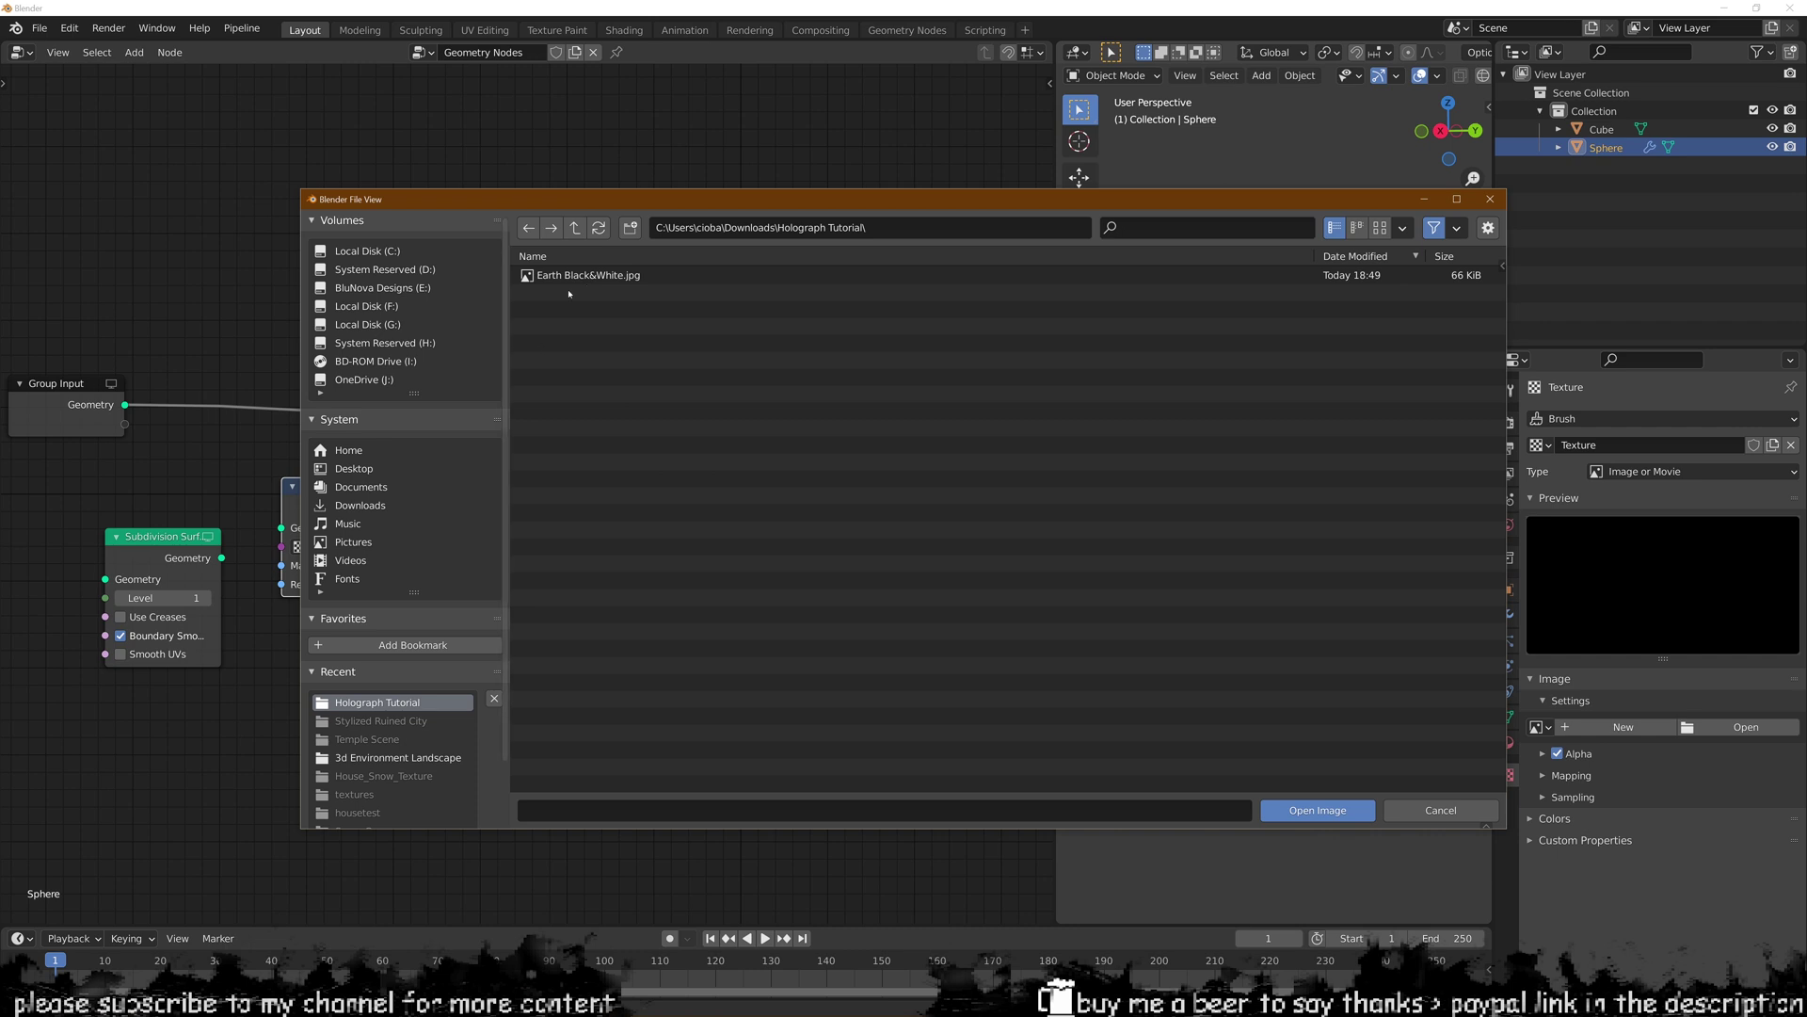
double_click(584, 276)
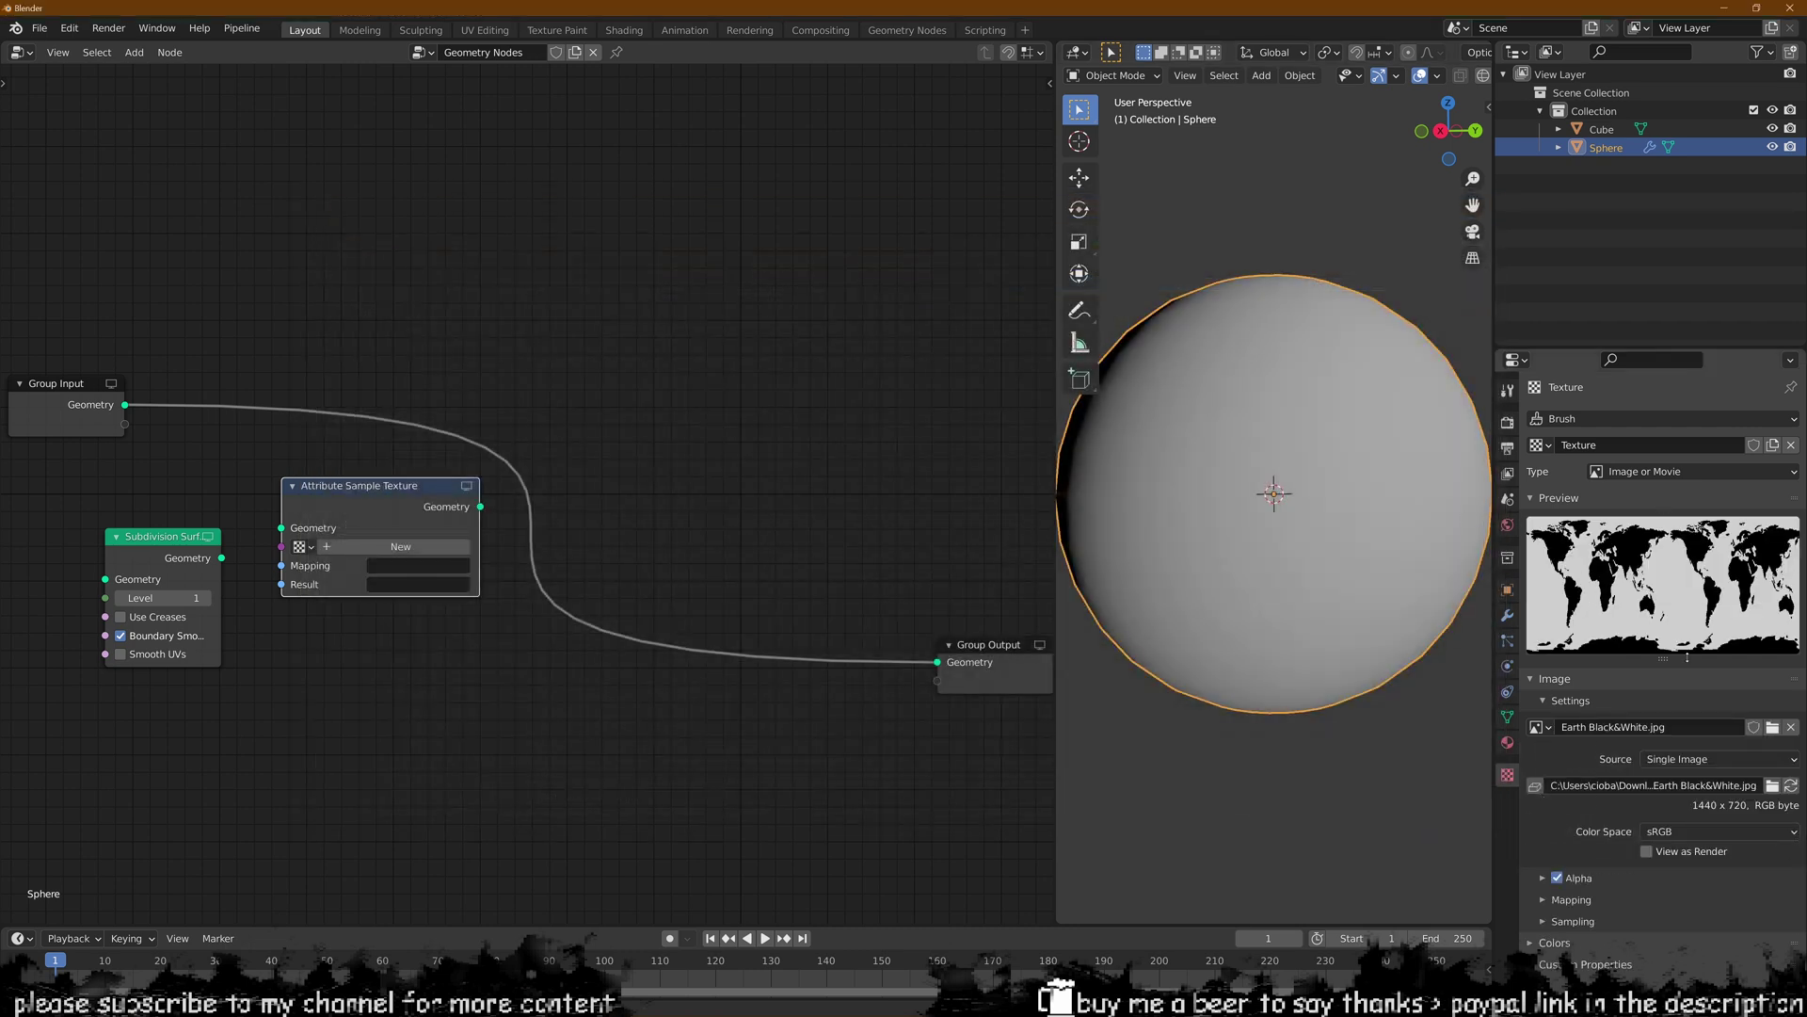
- Assign the Earth image texture to the Attribute Sample Texture node and move the node closer to Subdivision Surface
middle_drag(503, 643, 563, 638)
click(364, 544)
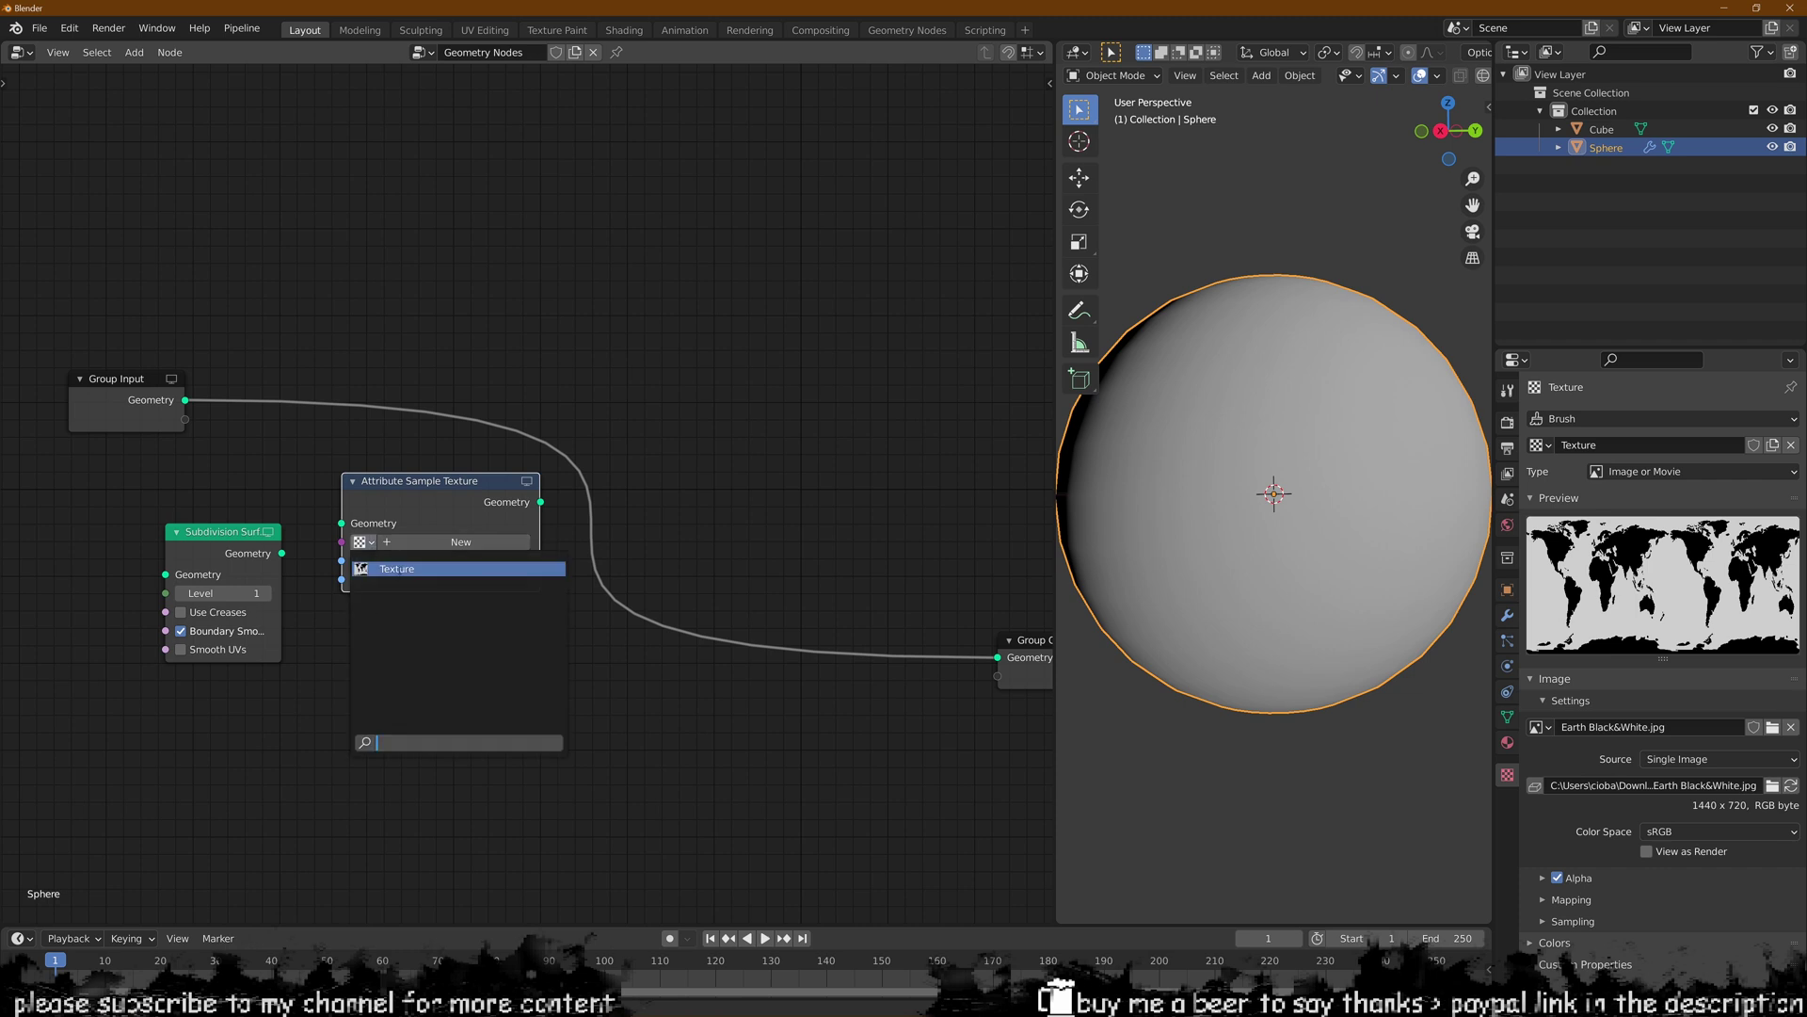
click(444, 569)
drag(420, 507, 395, 525)
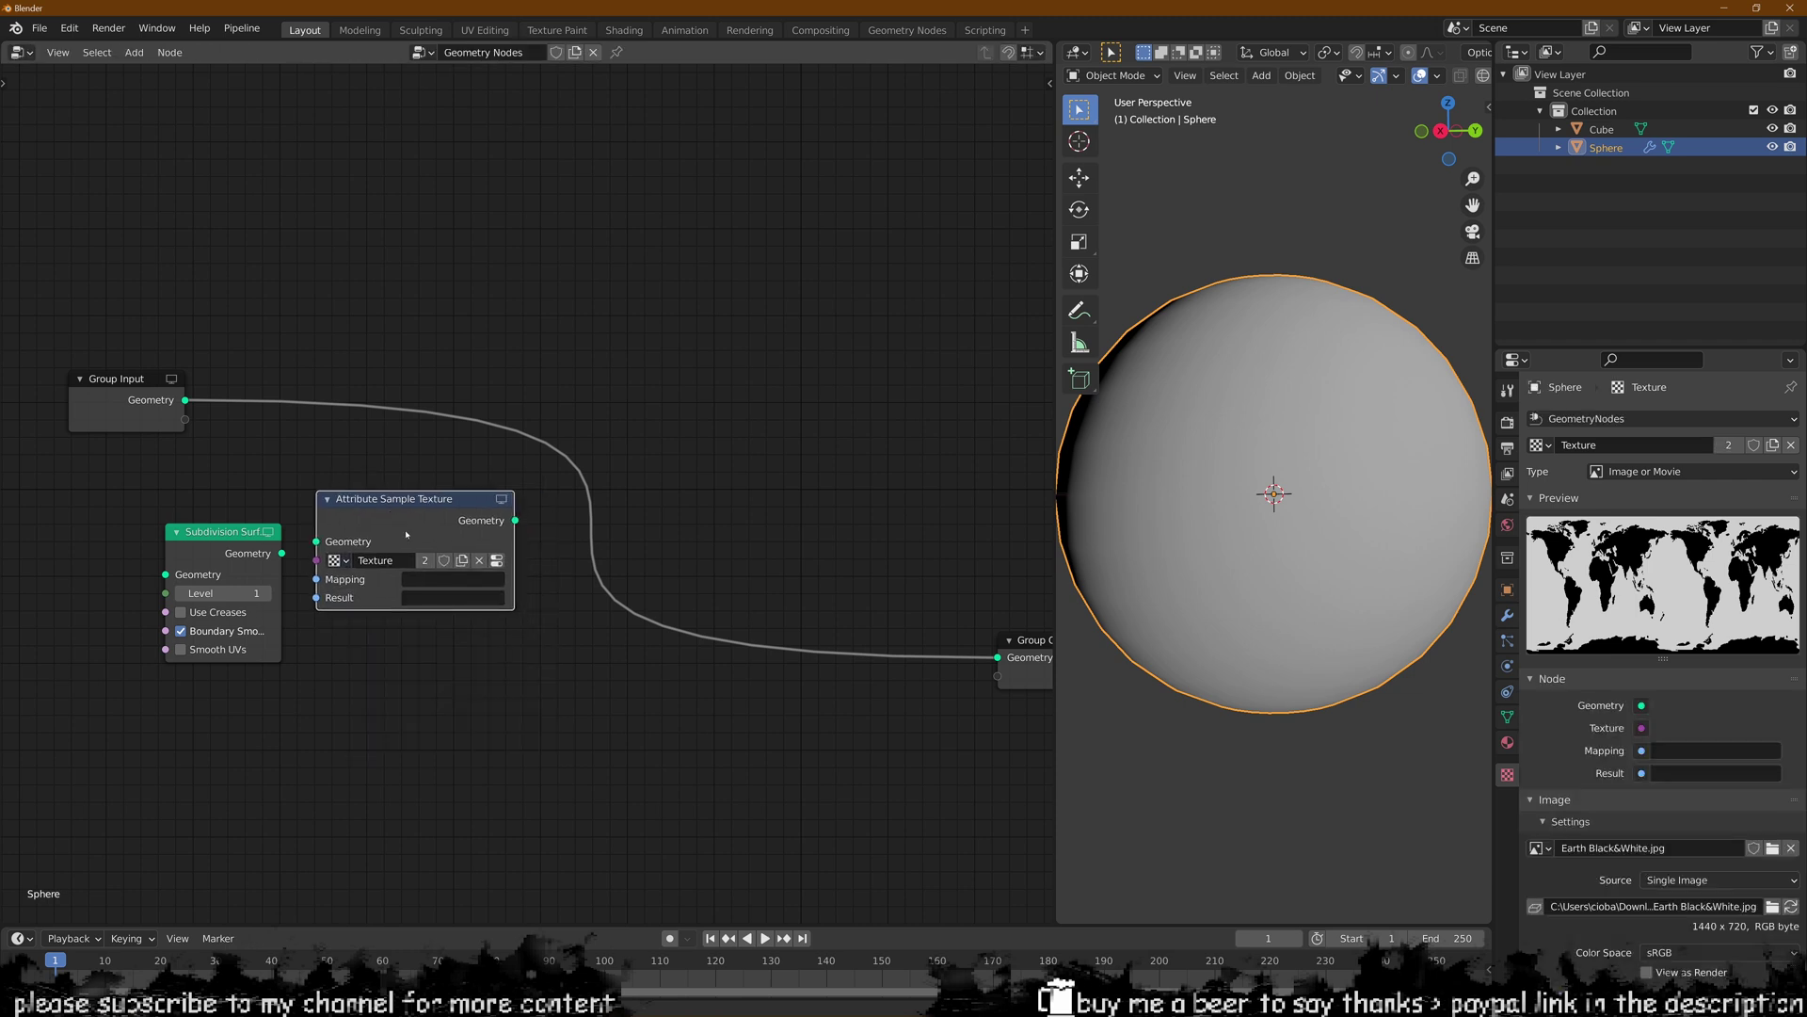
- Set the Attribute Sample Texture node's Mapping to UvMap and its Result to Global
middle_drag(498, 617, 476, 607)
click(421, 571)
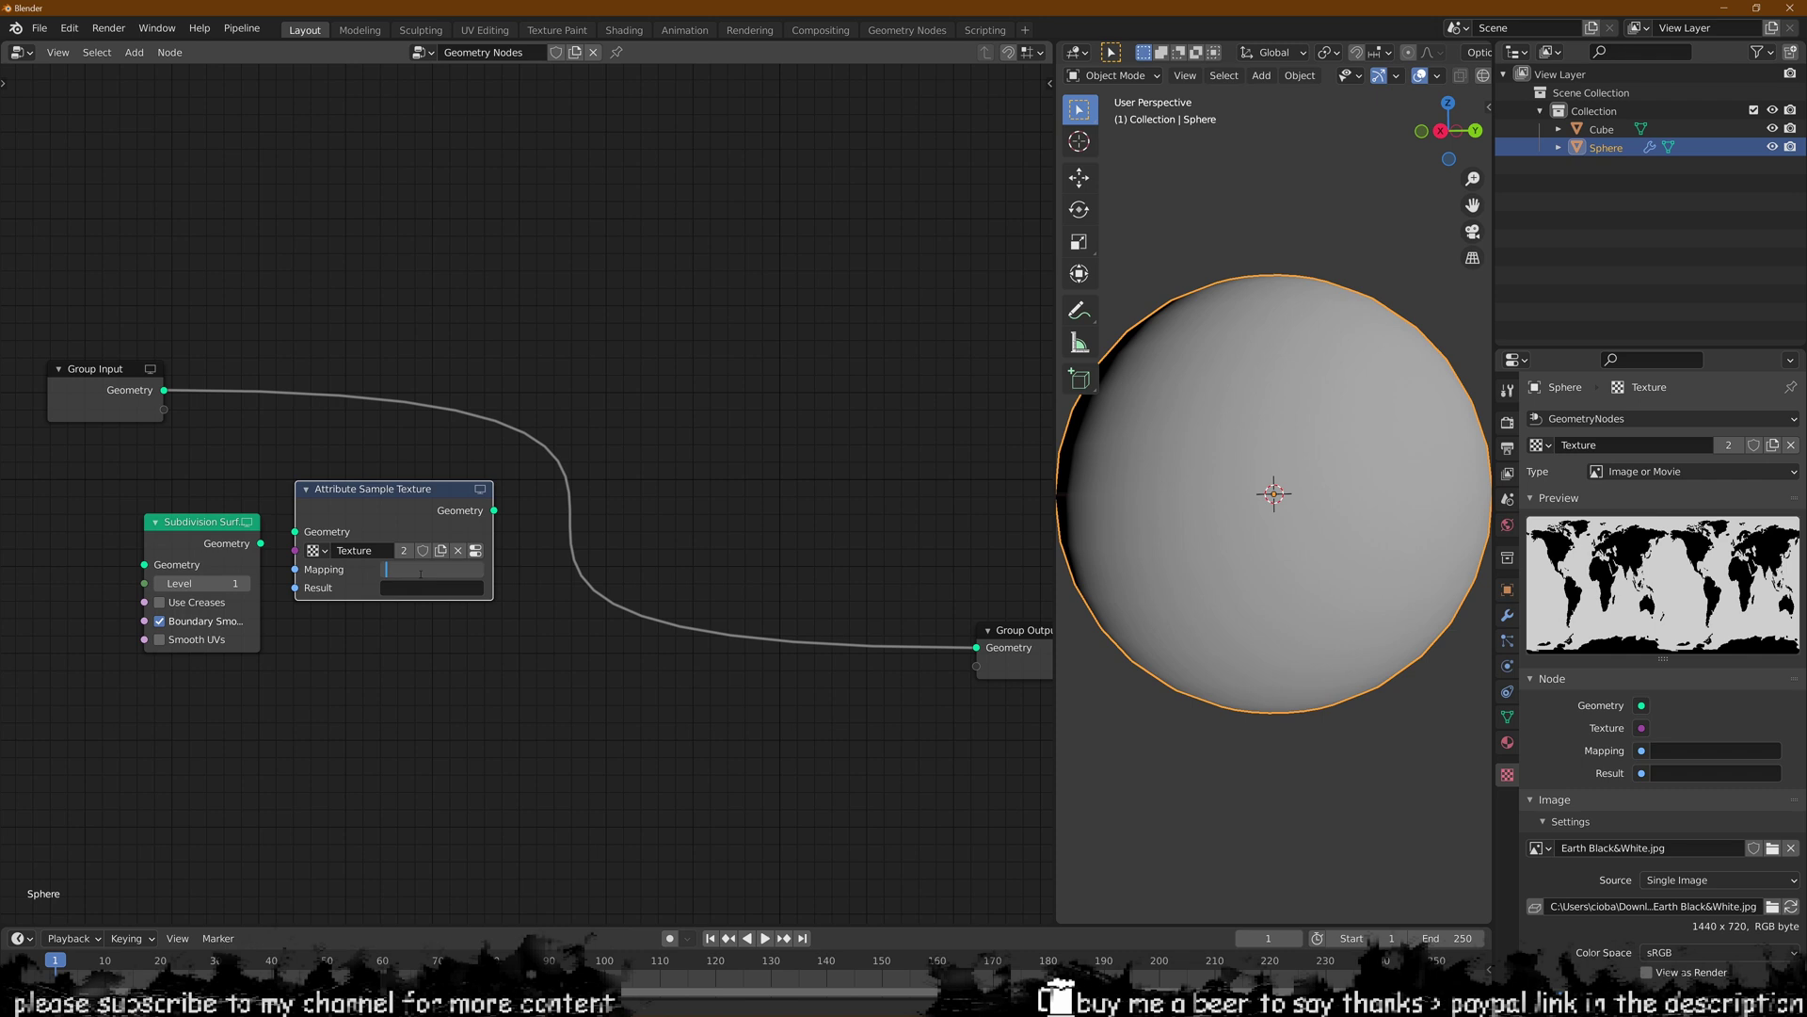
text(UvMap)
key(Return)
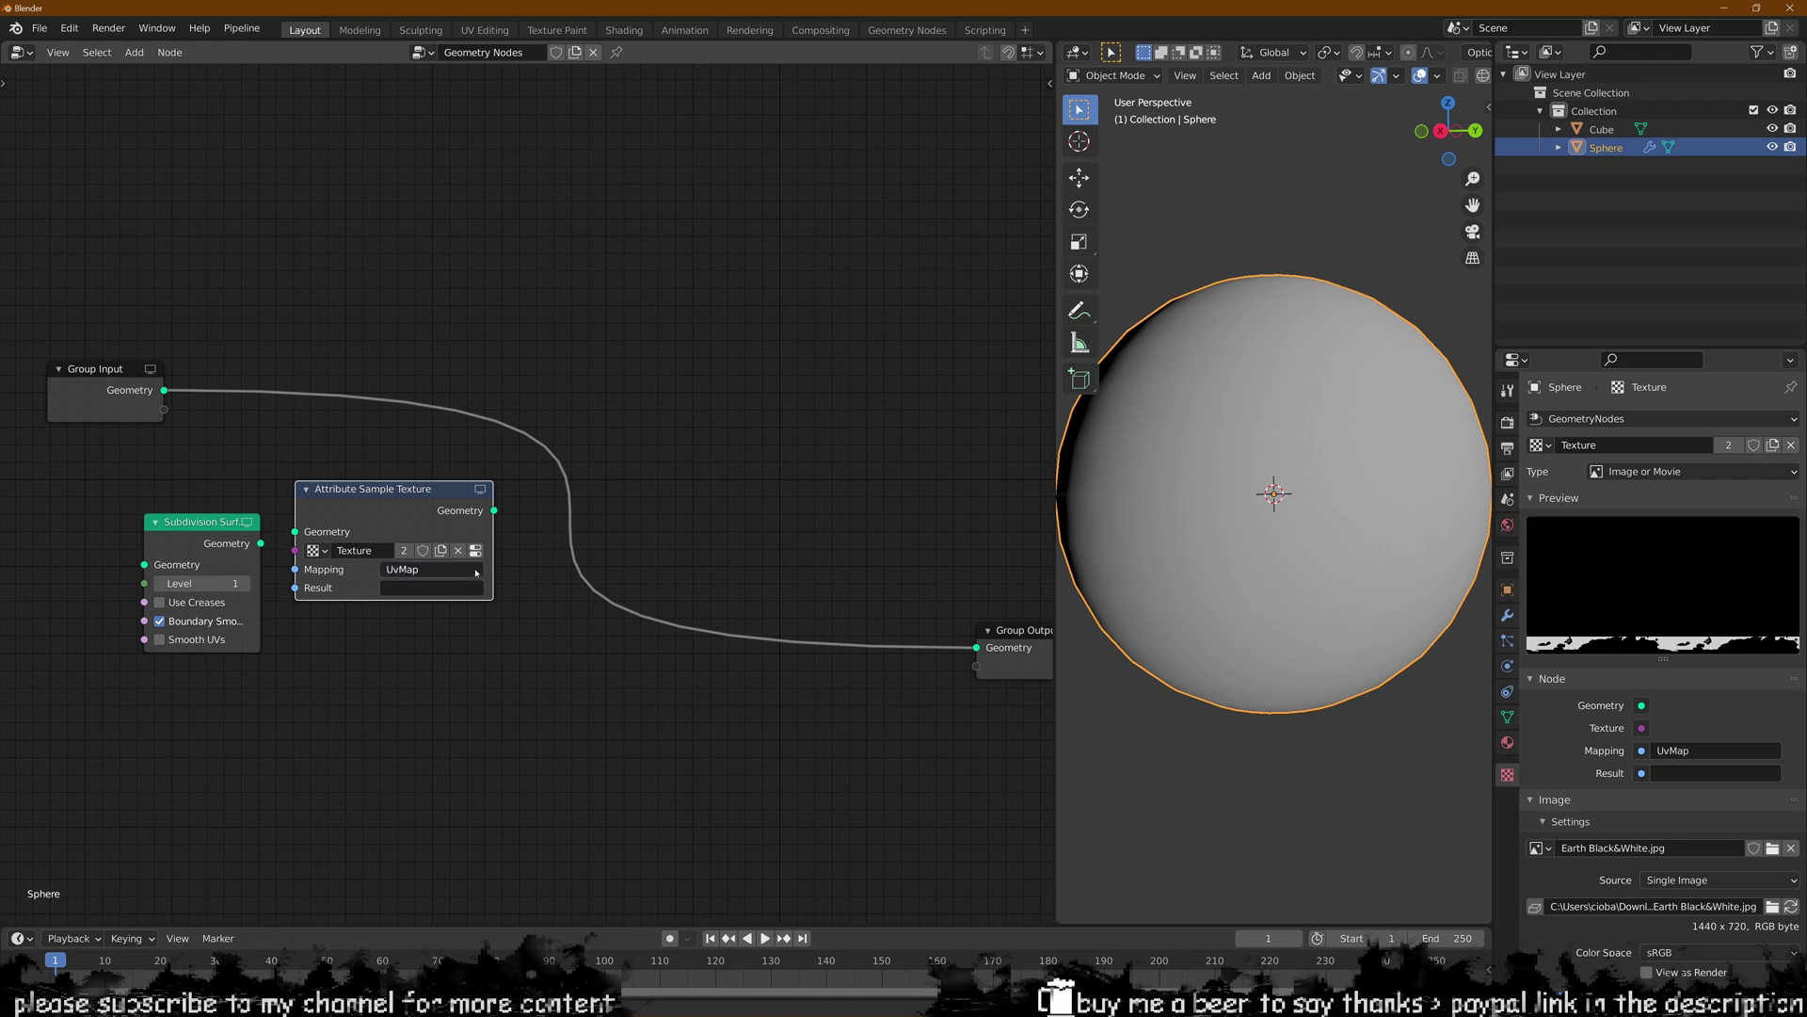
middle_drag(847, 454, 840, 445)
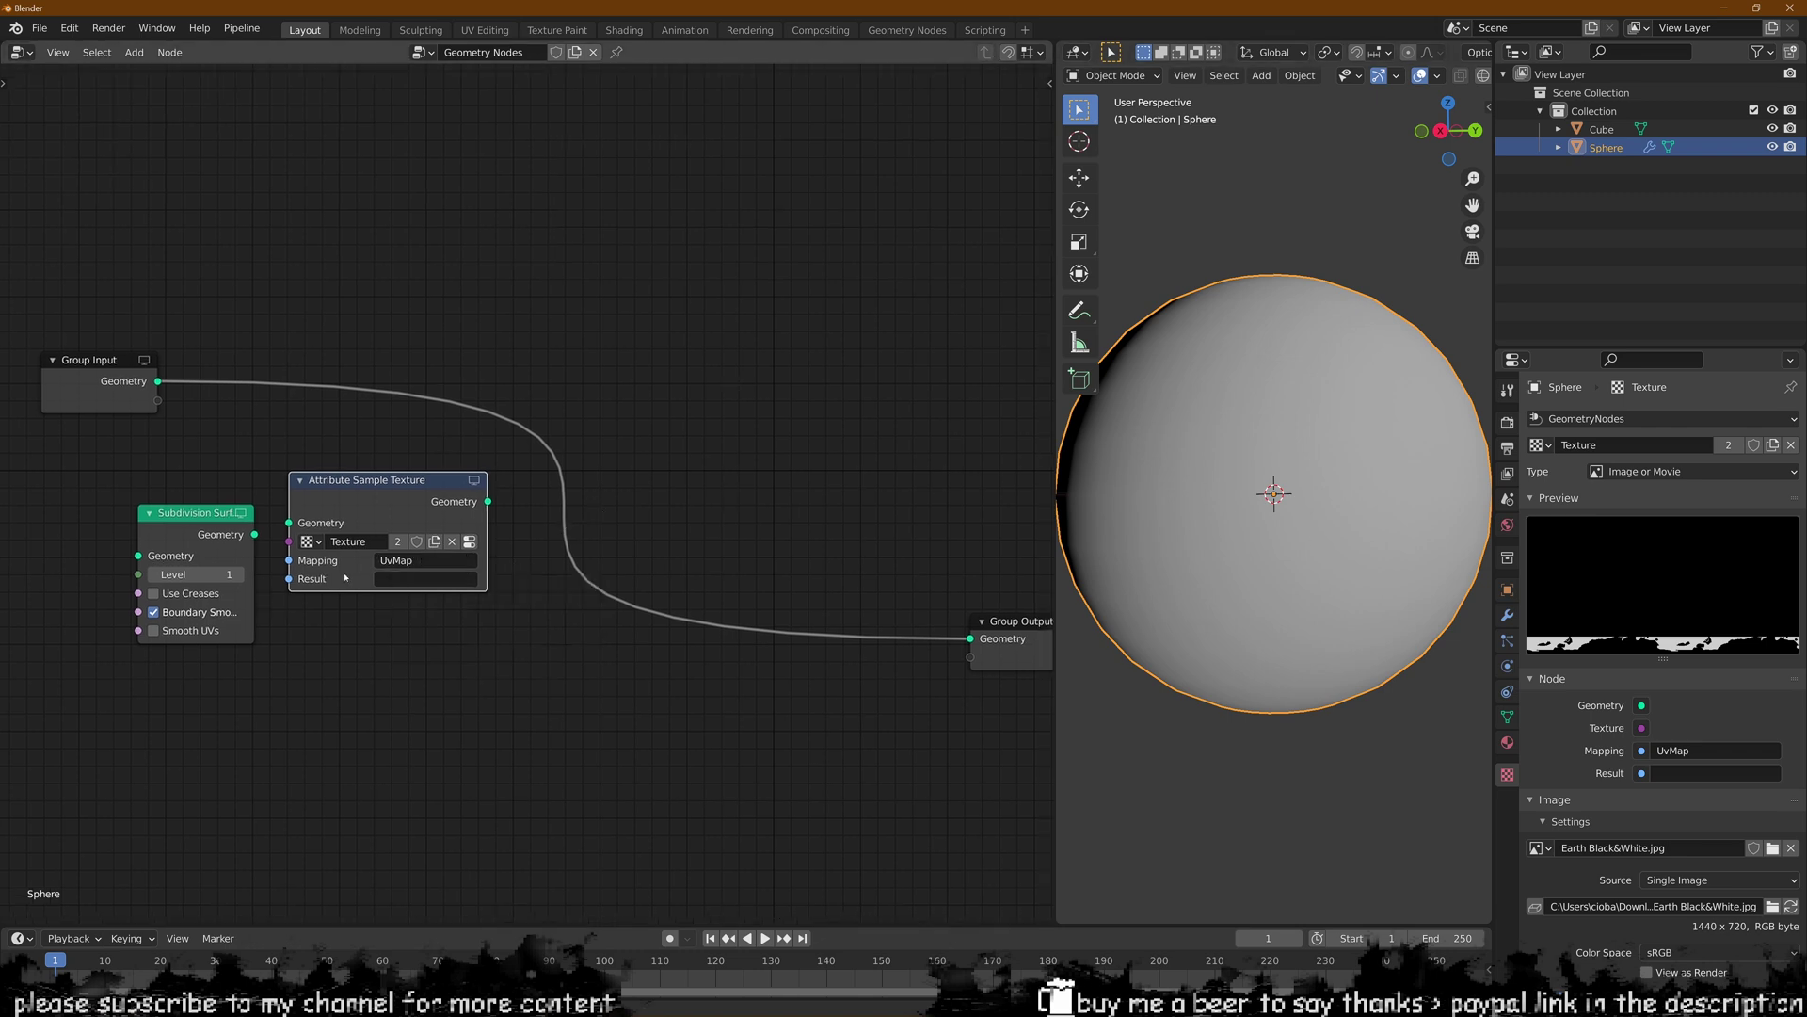
click(388, 578)
text(Global)
key(Return)
- Shift the Subdivision Surface and Attribute Sample Texture nodes toward Group Input, and add an Attribute Color Ramp node below and right of them
drag(192, 537, 155, 493)
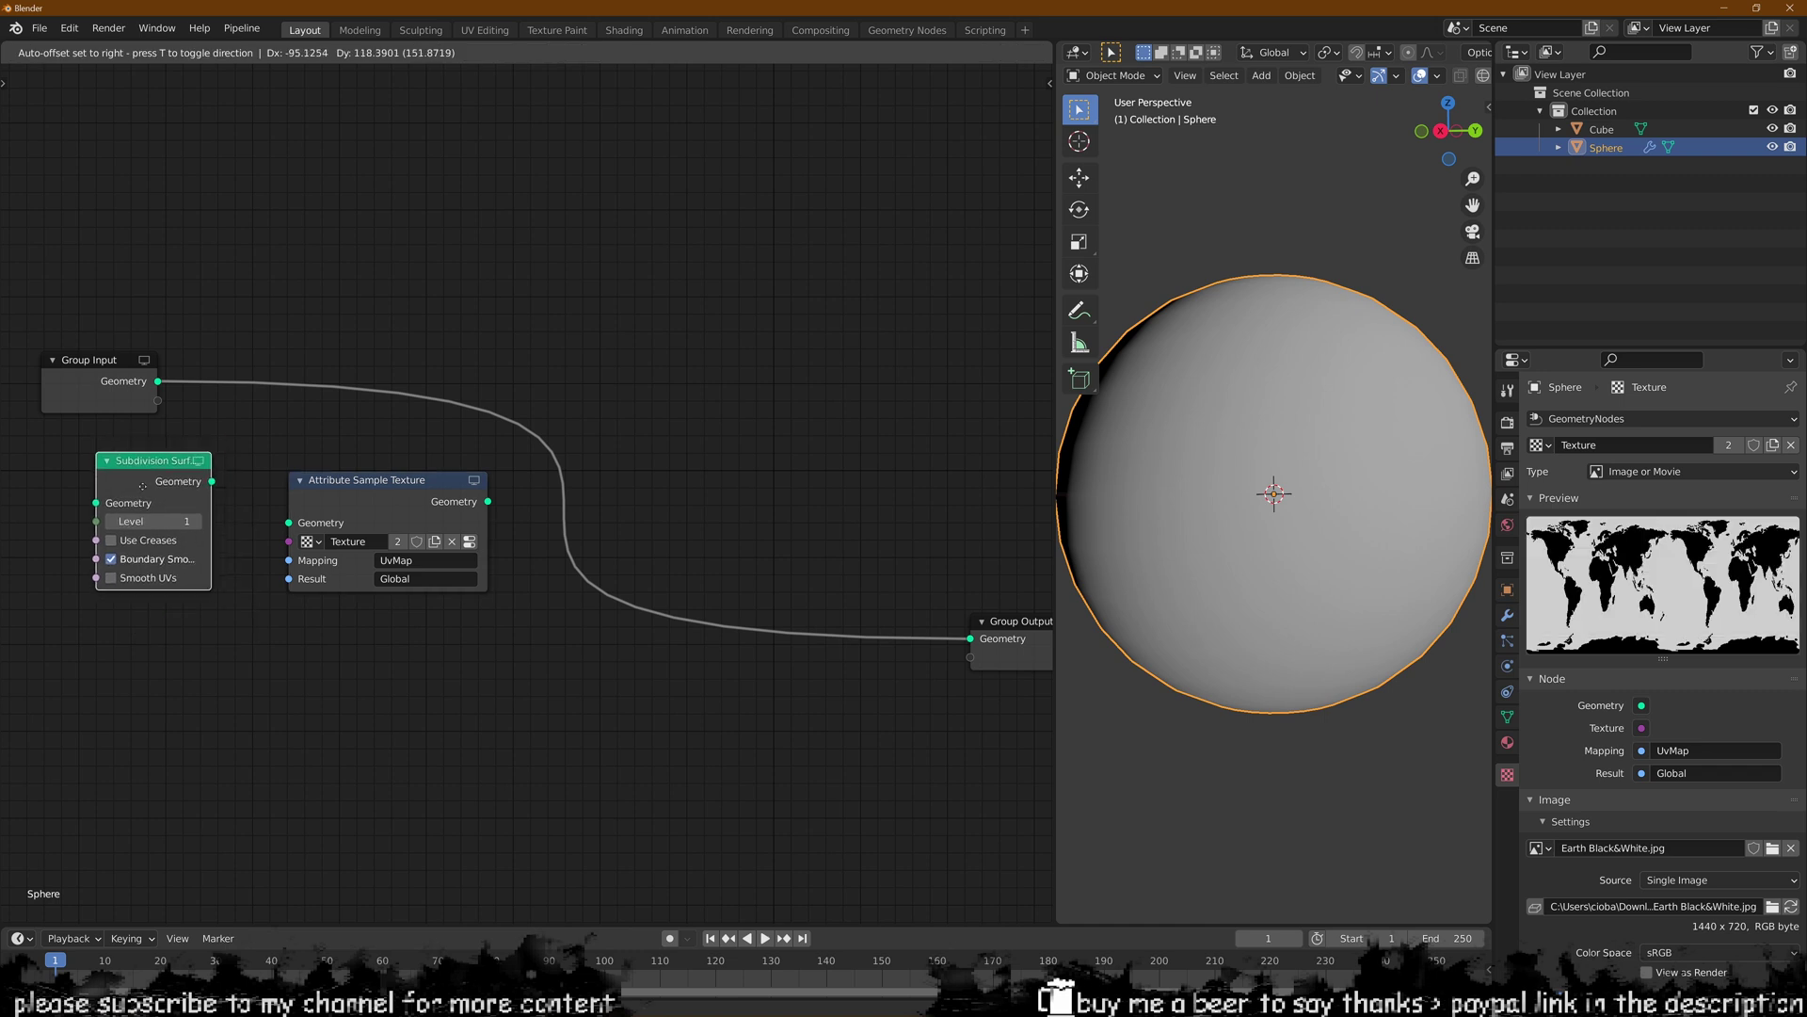
drag(397, 589, 358, 592)
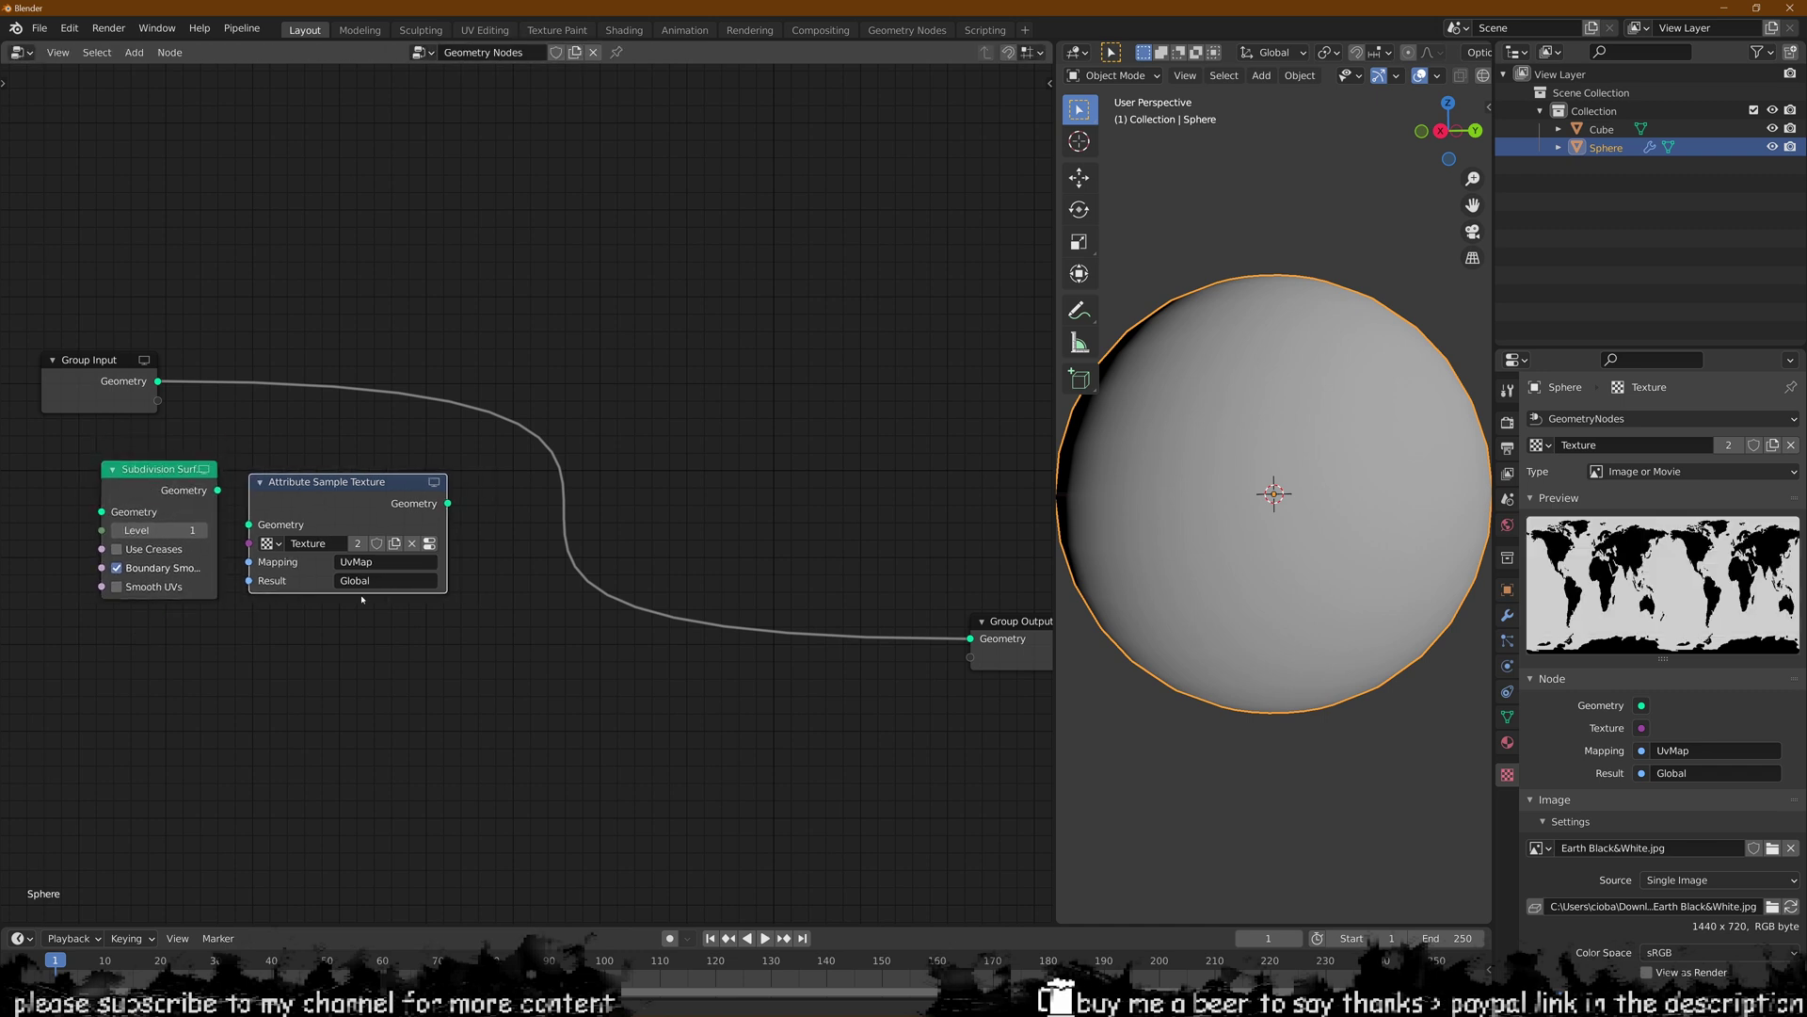
key(shift+a)
text(att)
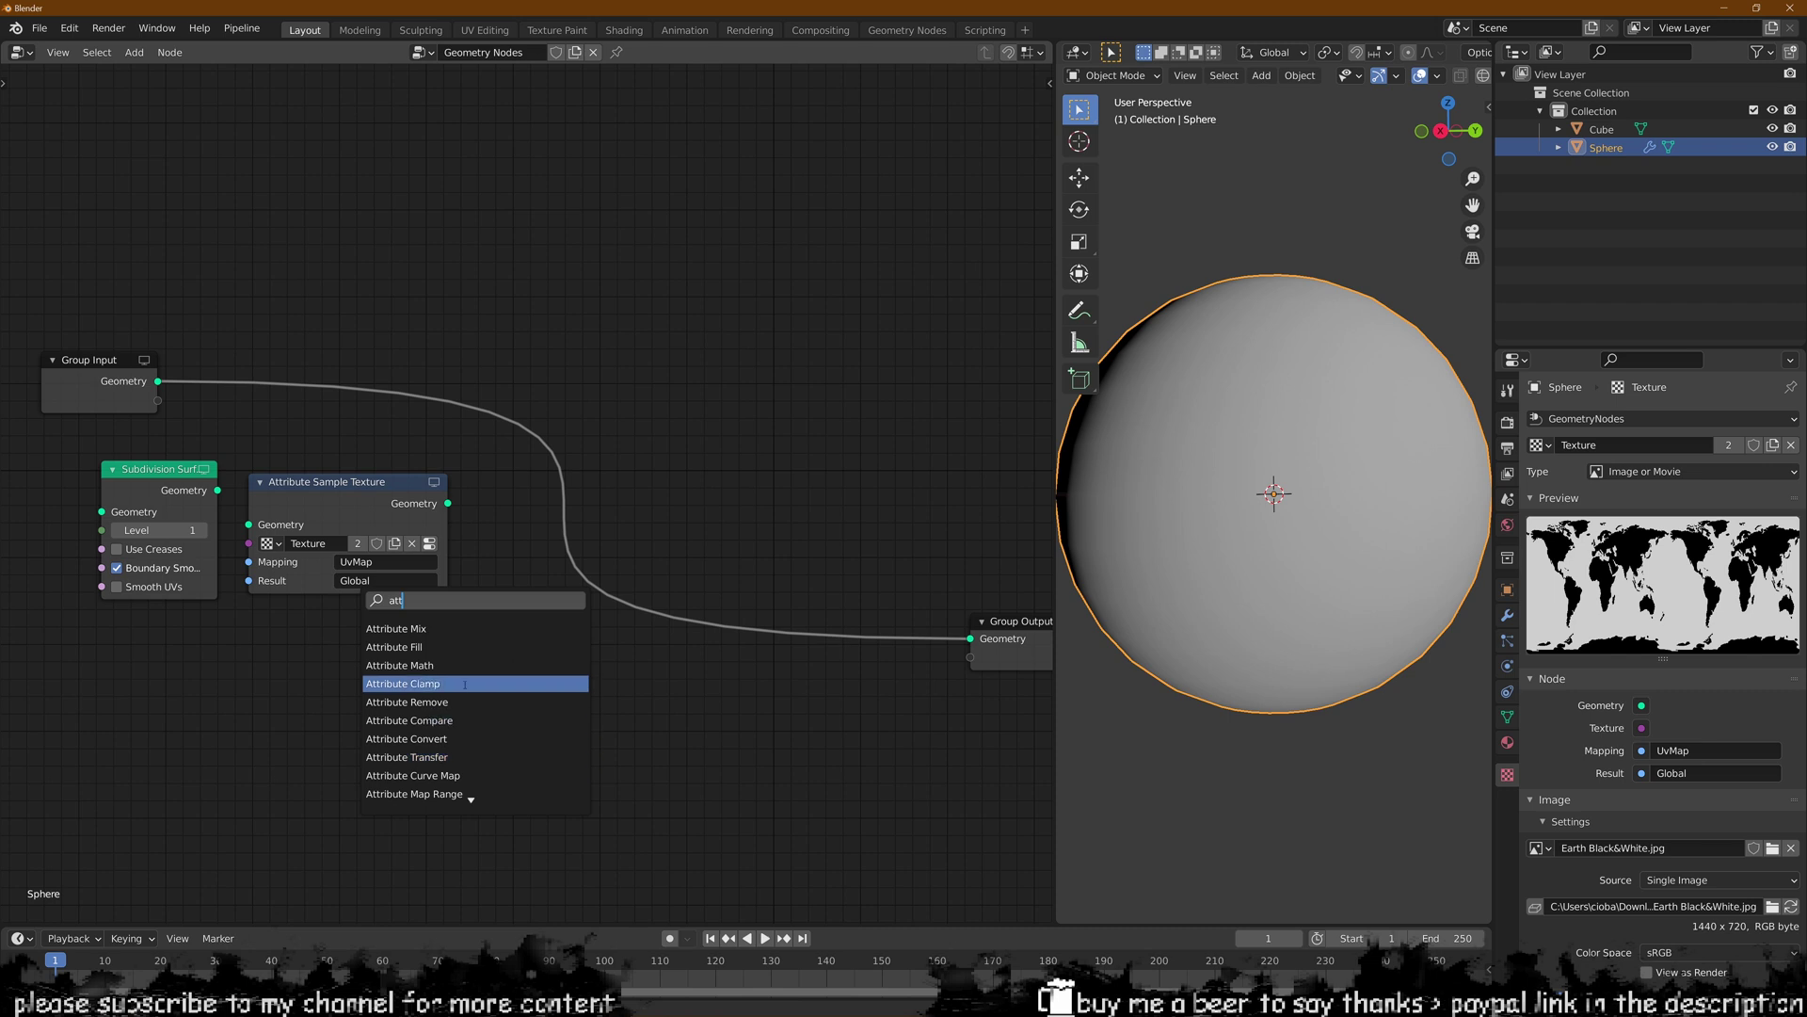
text(ribute col)
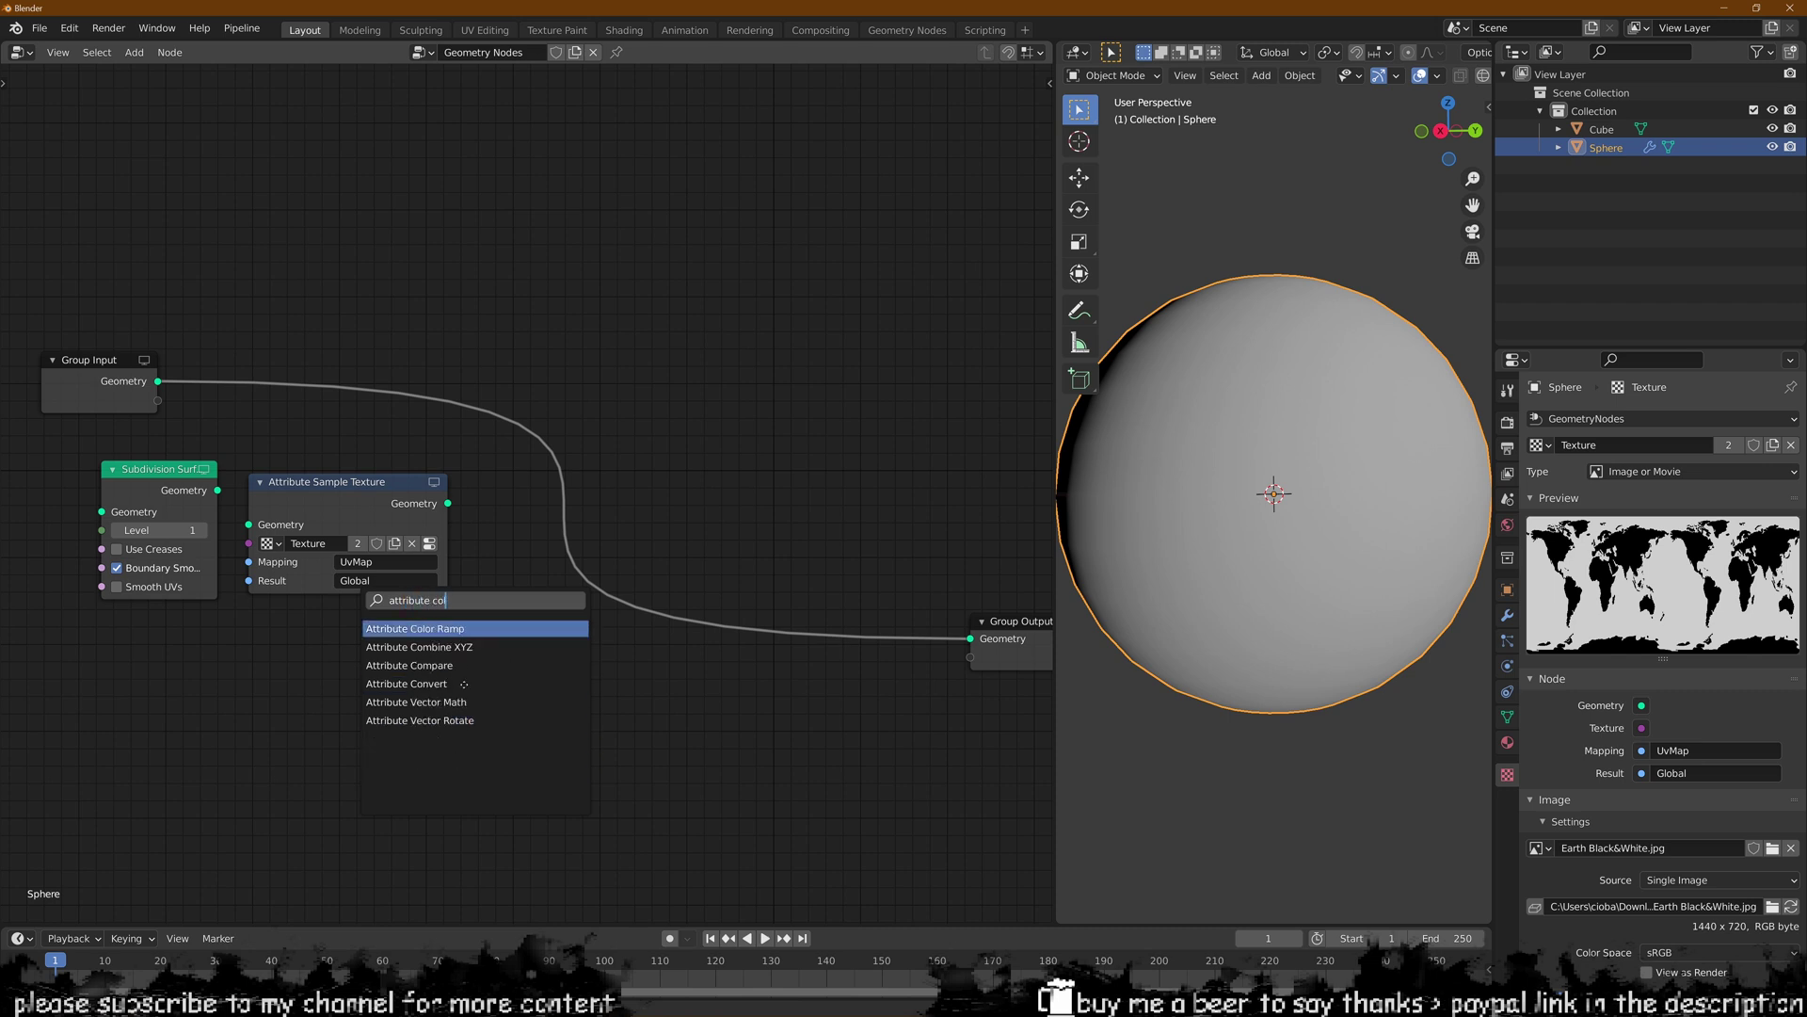
key(Return)
click(552, 710)
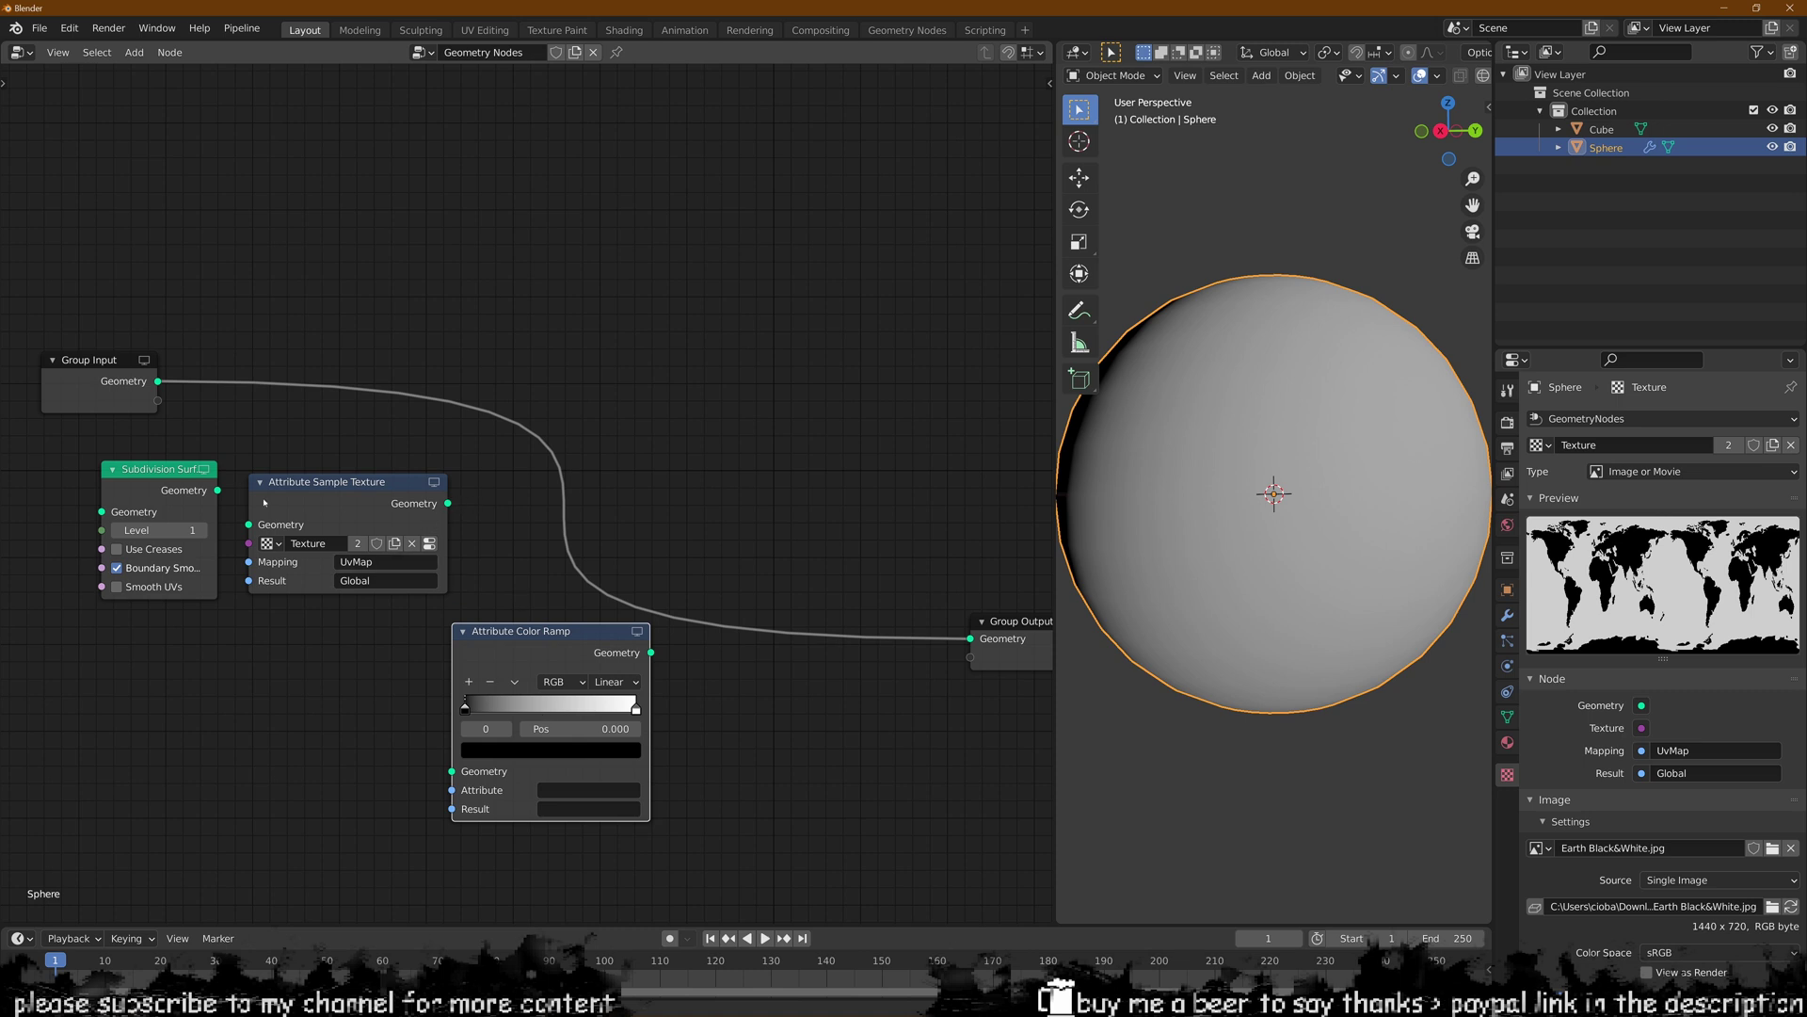
- Move Group Input clear of the other nodes and link Geometry from Subdivision Surface through Attribute Sample Texture to Attribute Color Ramp
scroll(265, 503, down, 1)
drag(188, 390, 101, 284)
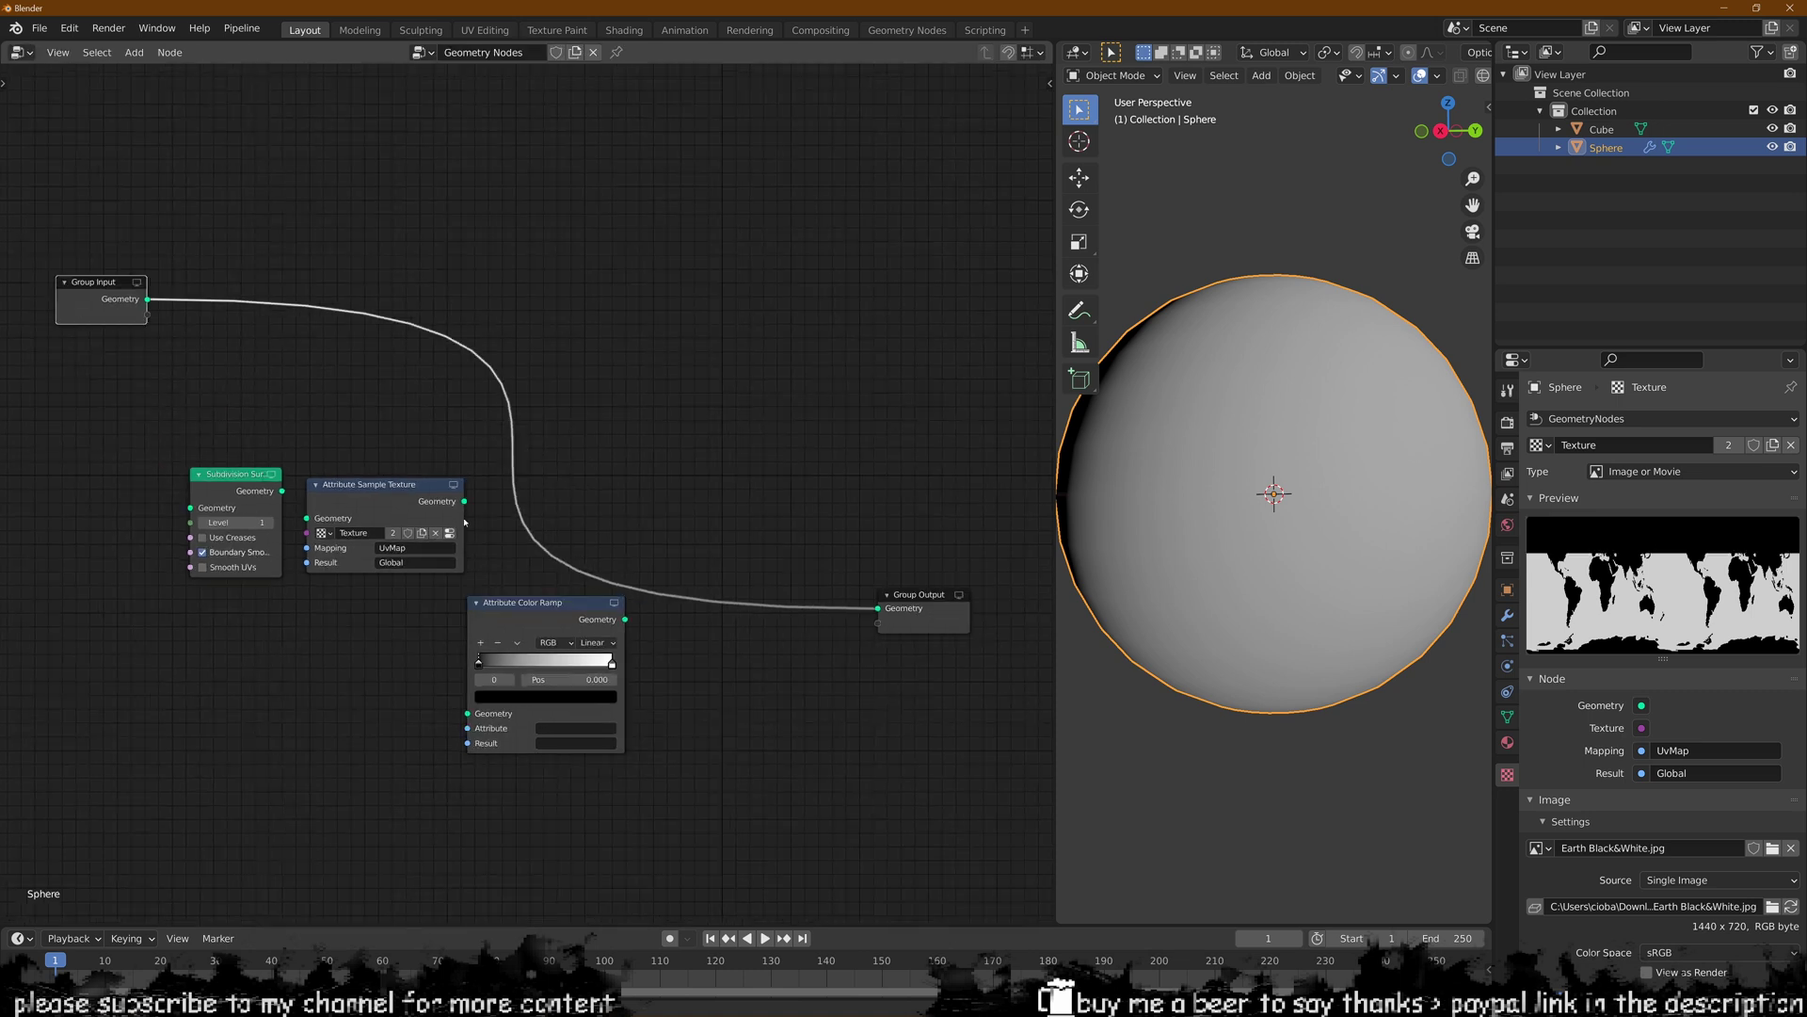
click(452, 519)
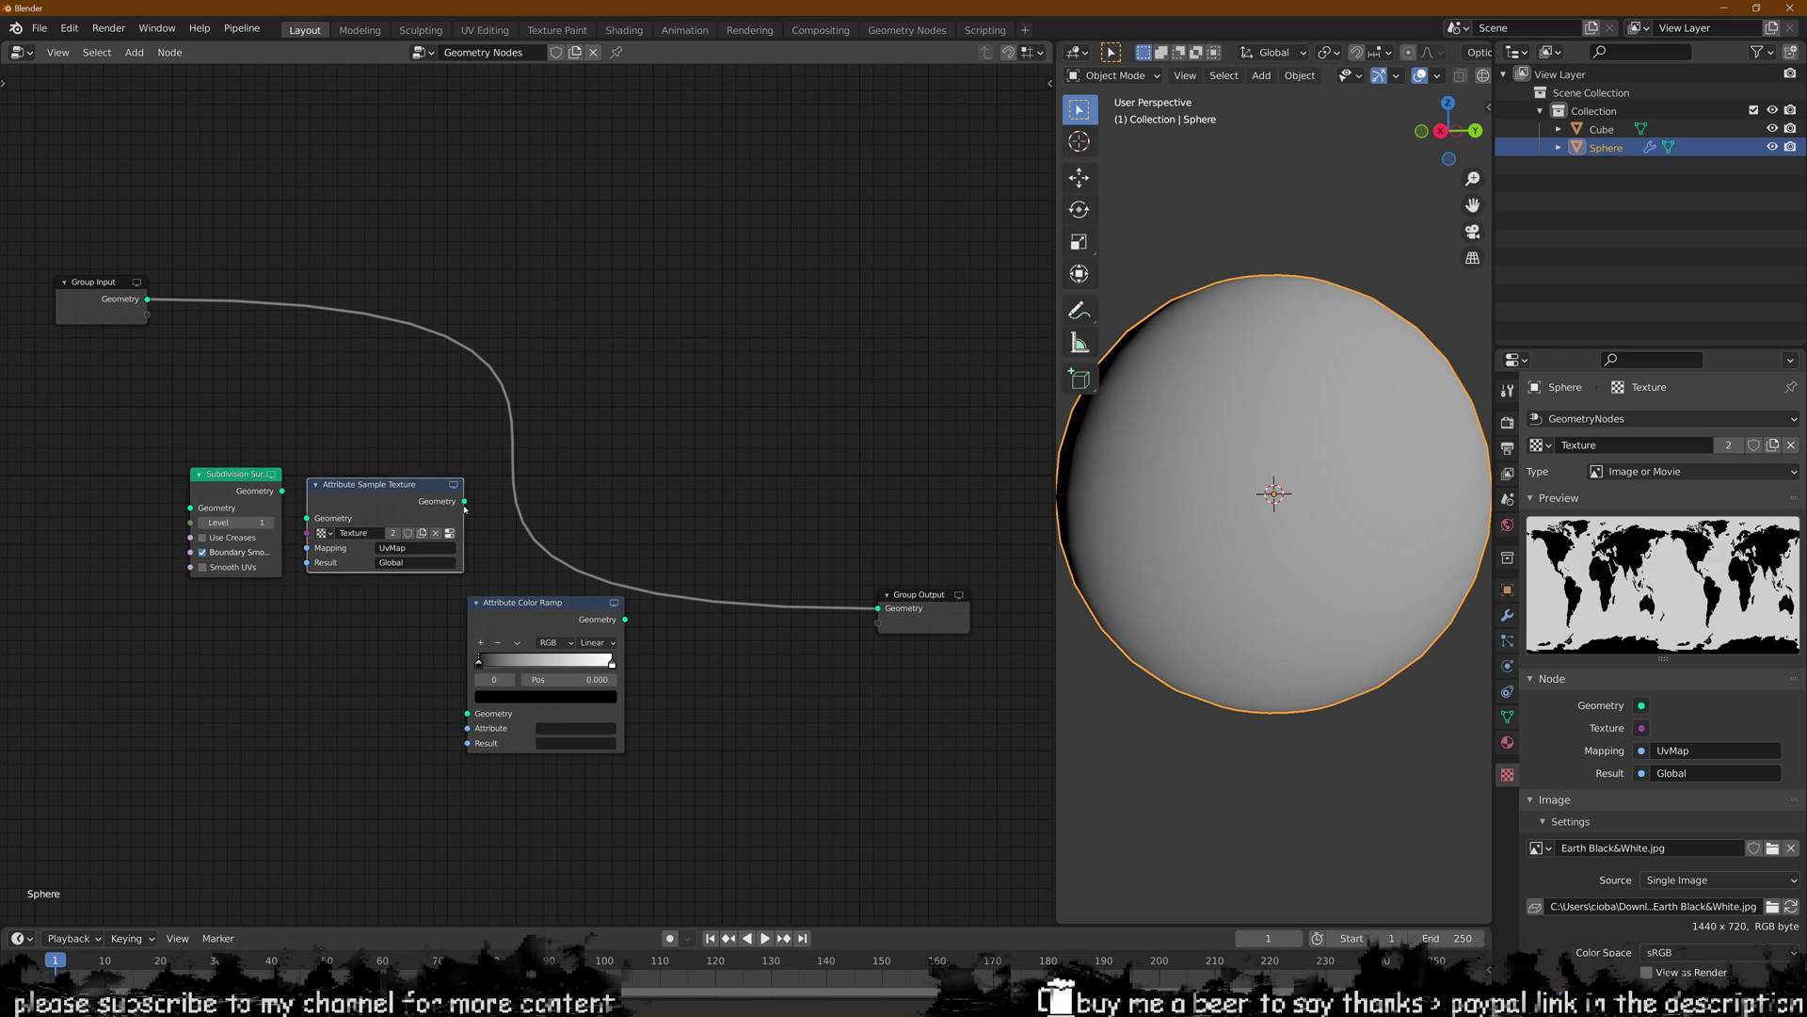
drag(463, 502, 468, 713)
click(536, 617)
drag(537, 617, 562, 613)
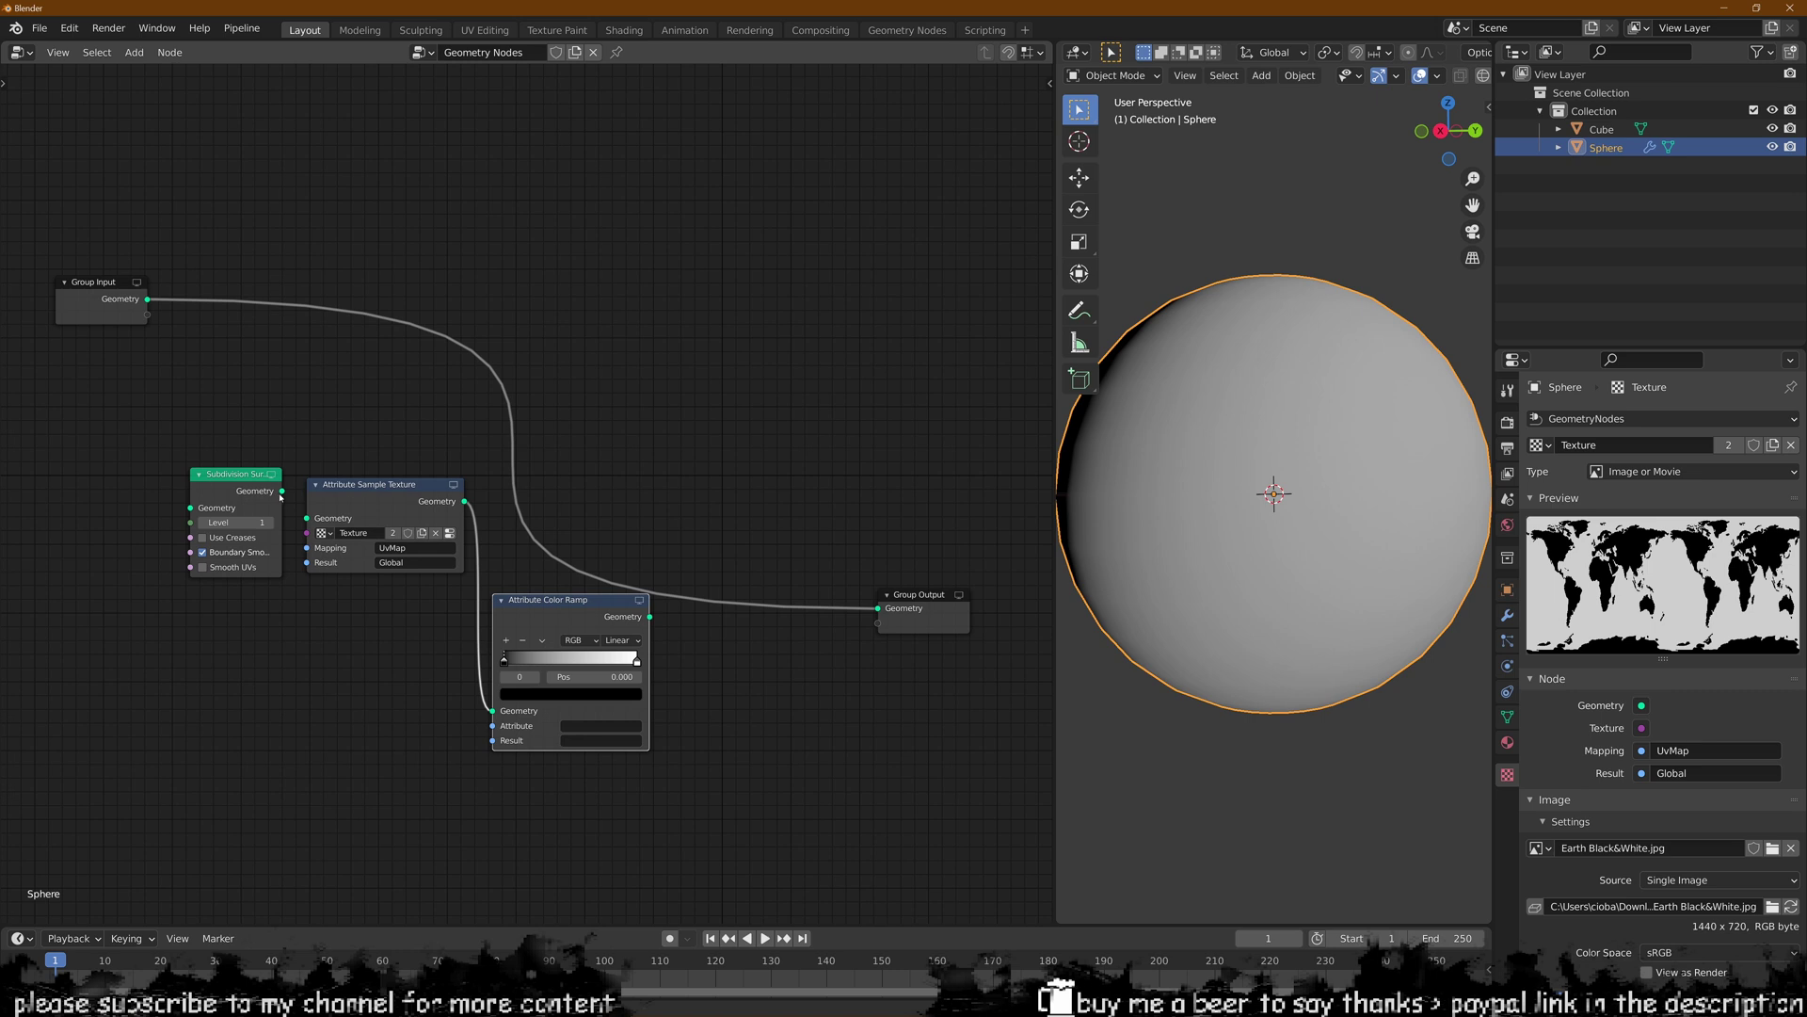
drag(281, 492, 308, 523)
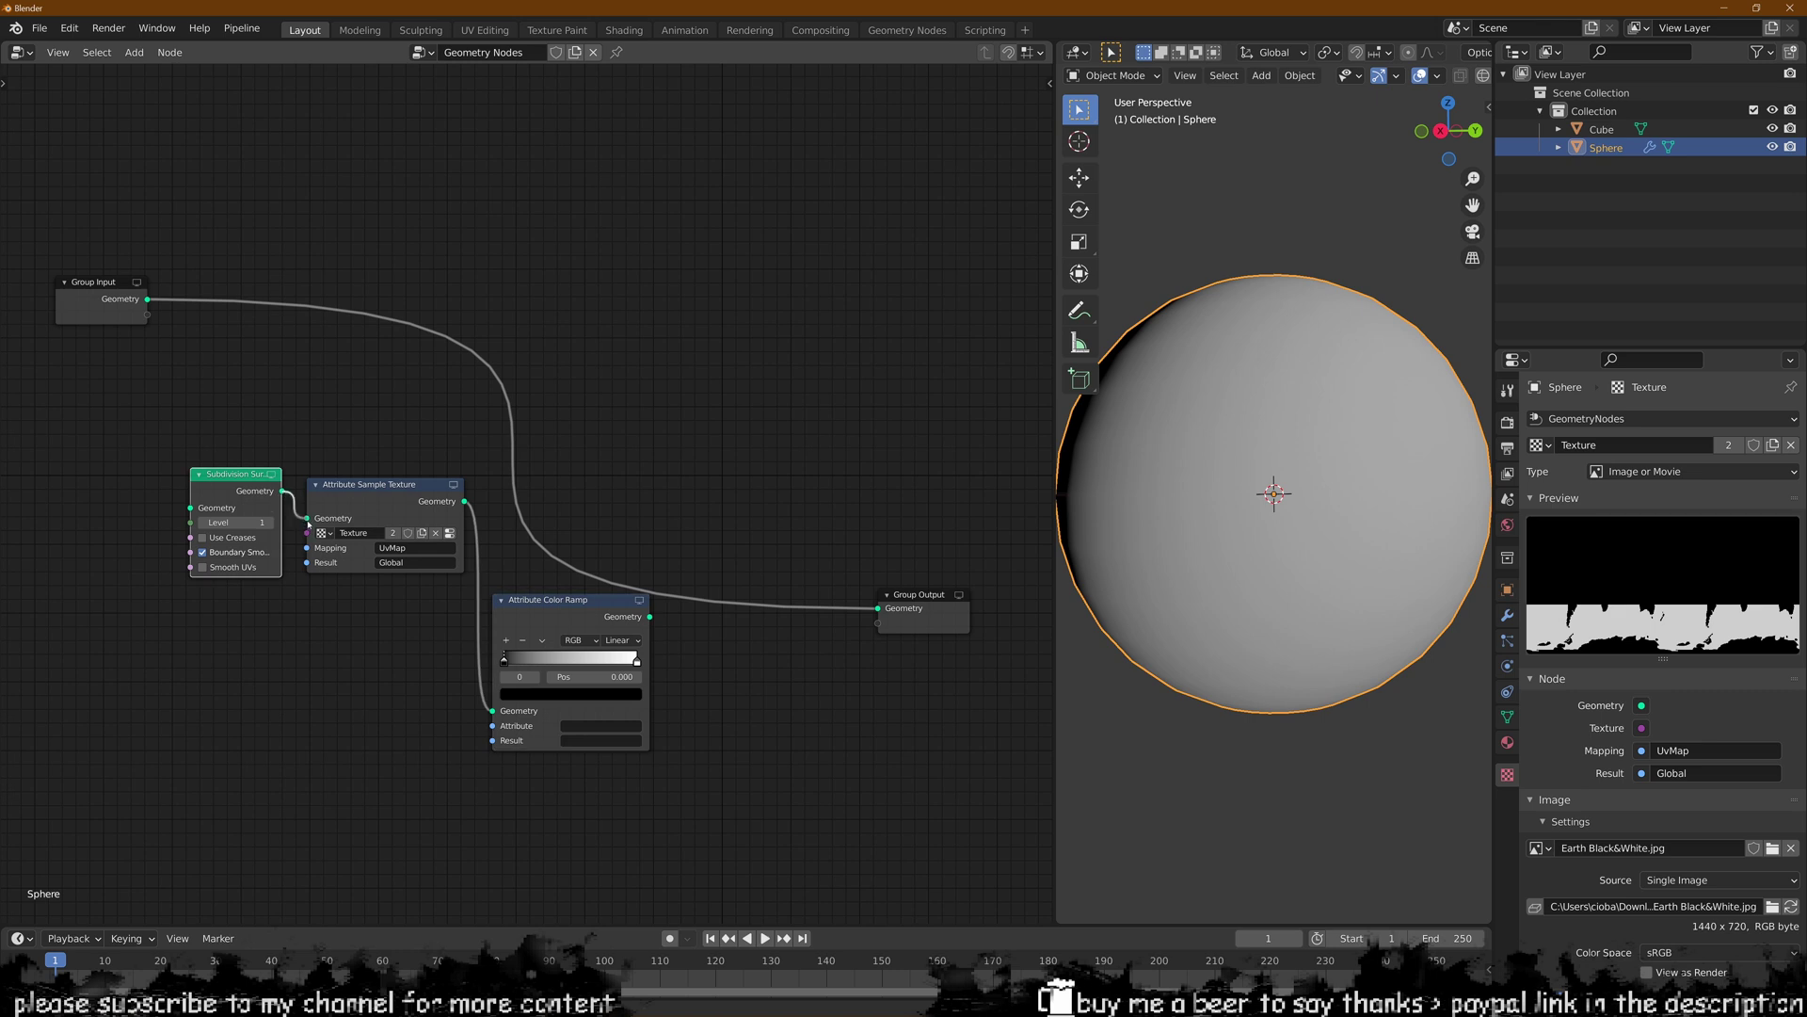
scroll(428, 612, up, 1)
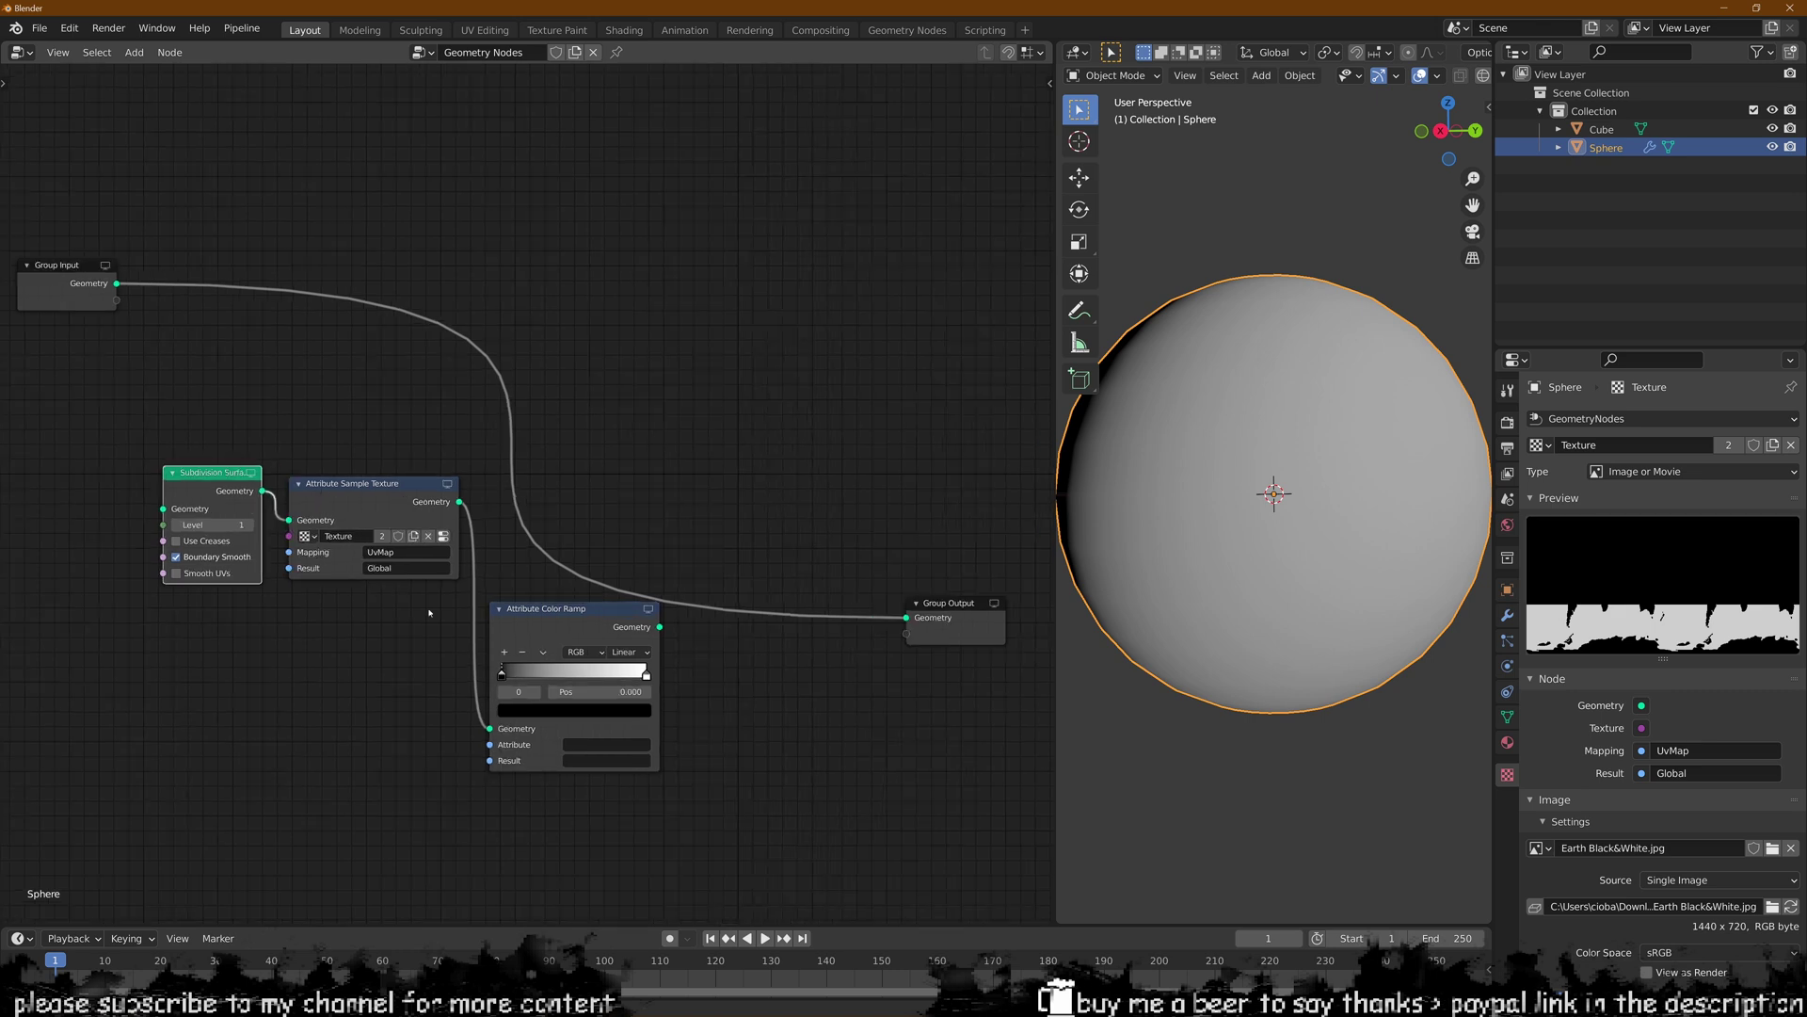
- Set the Attribute Color Ramp node's Attribute and Result to Global, and move its black stop to position 0.850
click(588, 746)
text(Global)
key(Return)
click(610, 762)
text(Global)
key(Return)
drag(501, 672, 625, 672)
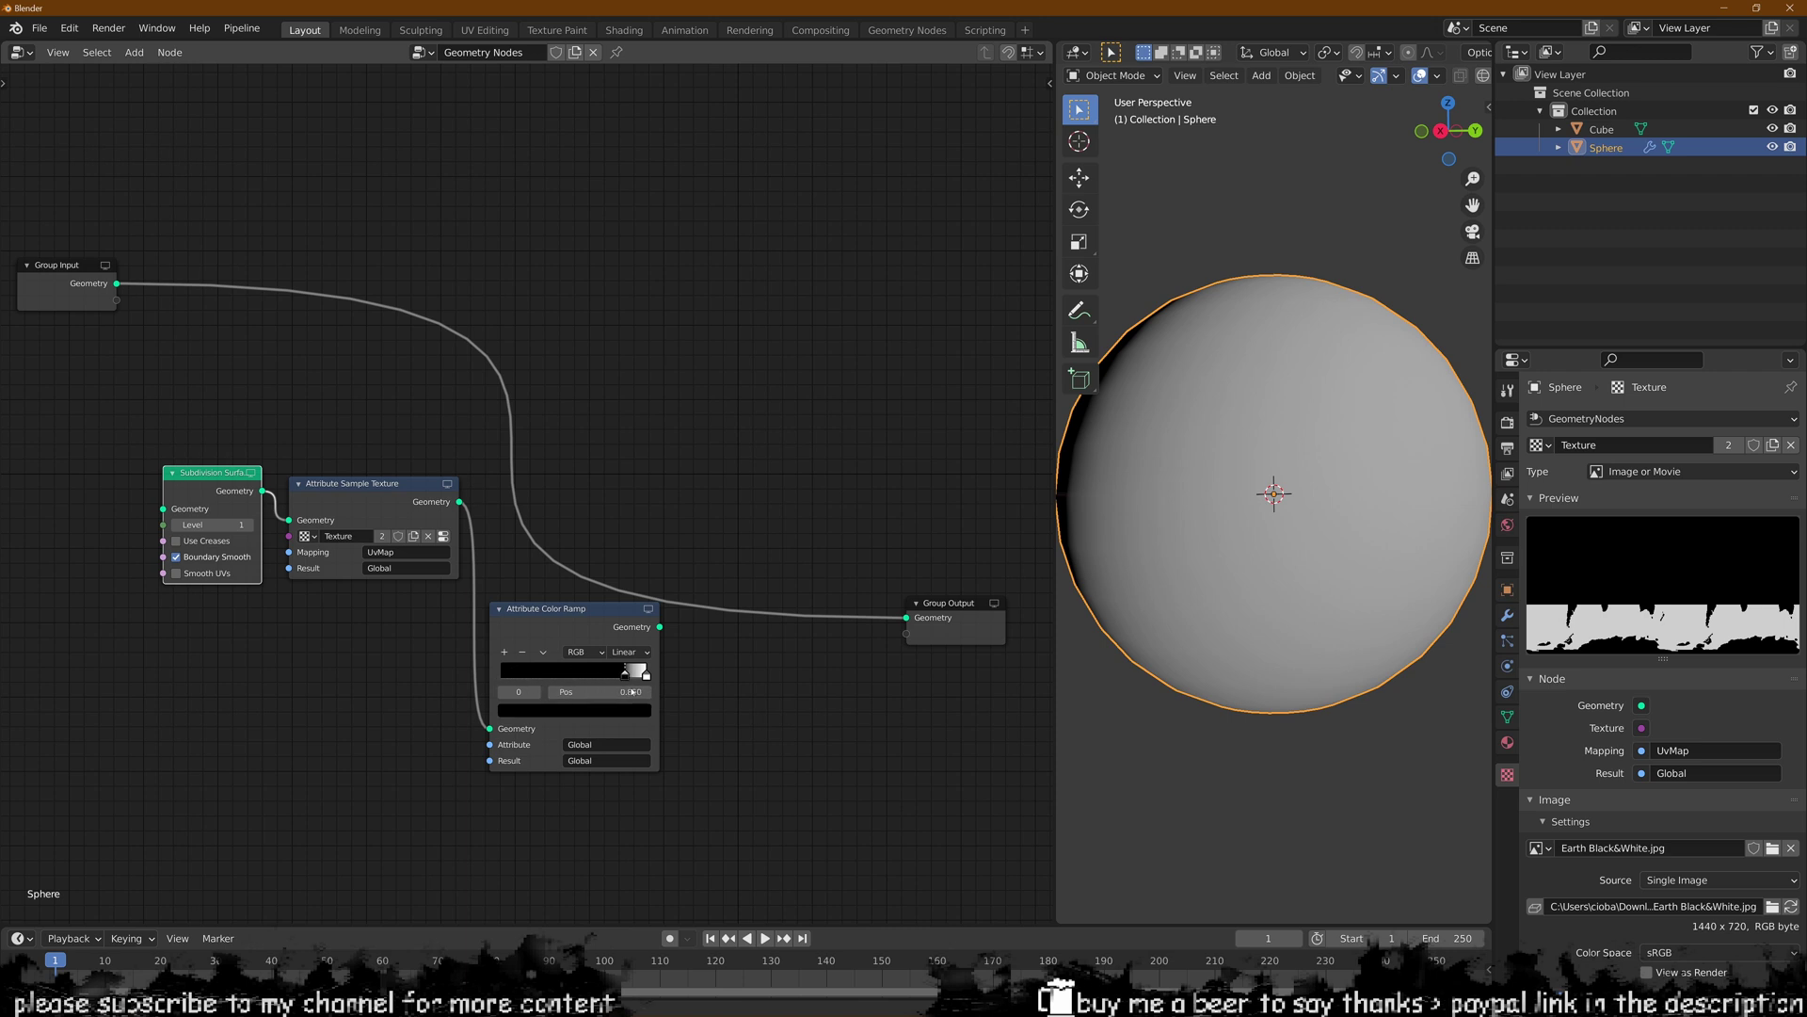
- Add a Delete Geometry node above and beyond Attribute Color Ramp, and link the ramp's Geometry output into it
middle_drag(706, 668, 678, 662)
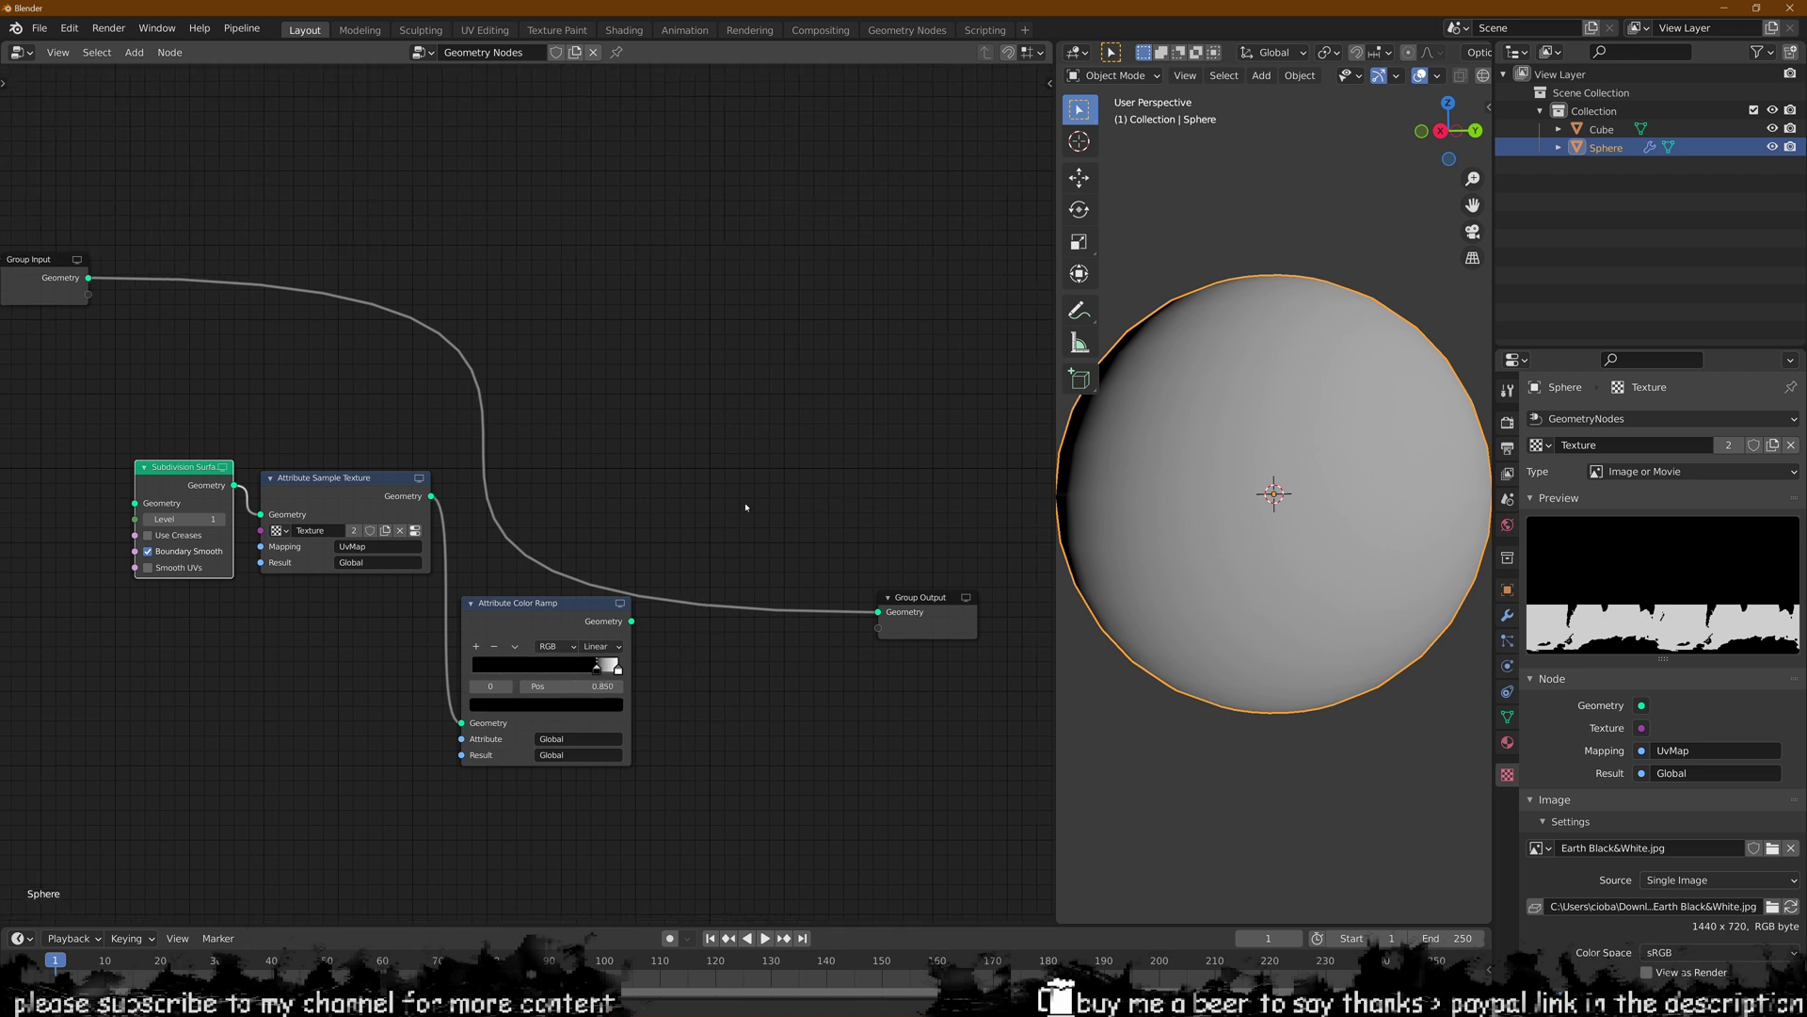
click(748, 478)
key(shift+a)
click(747, 475)
text(de)
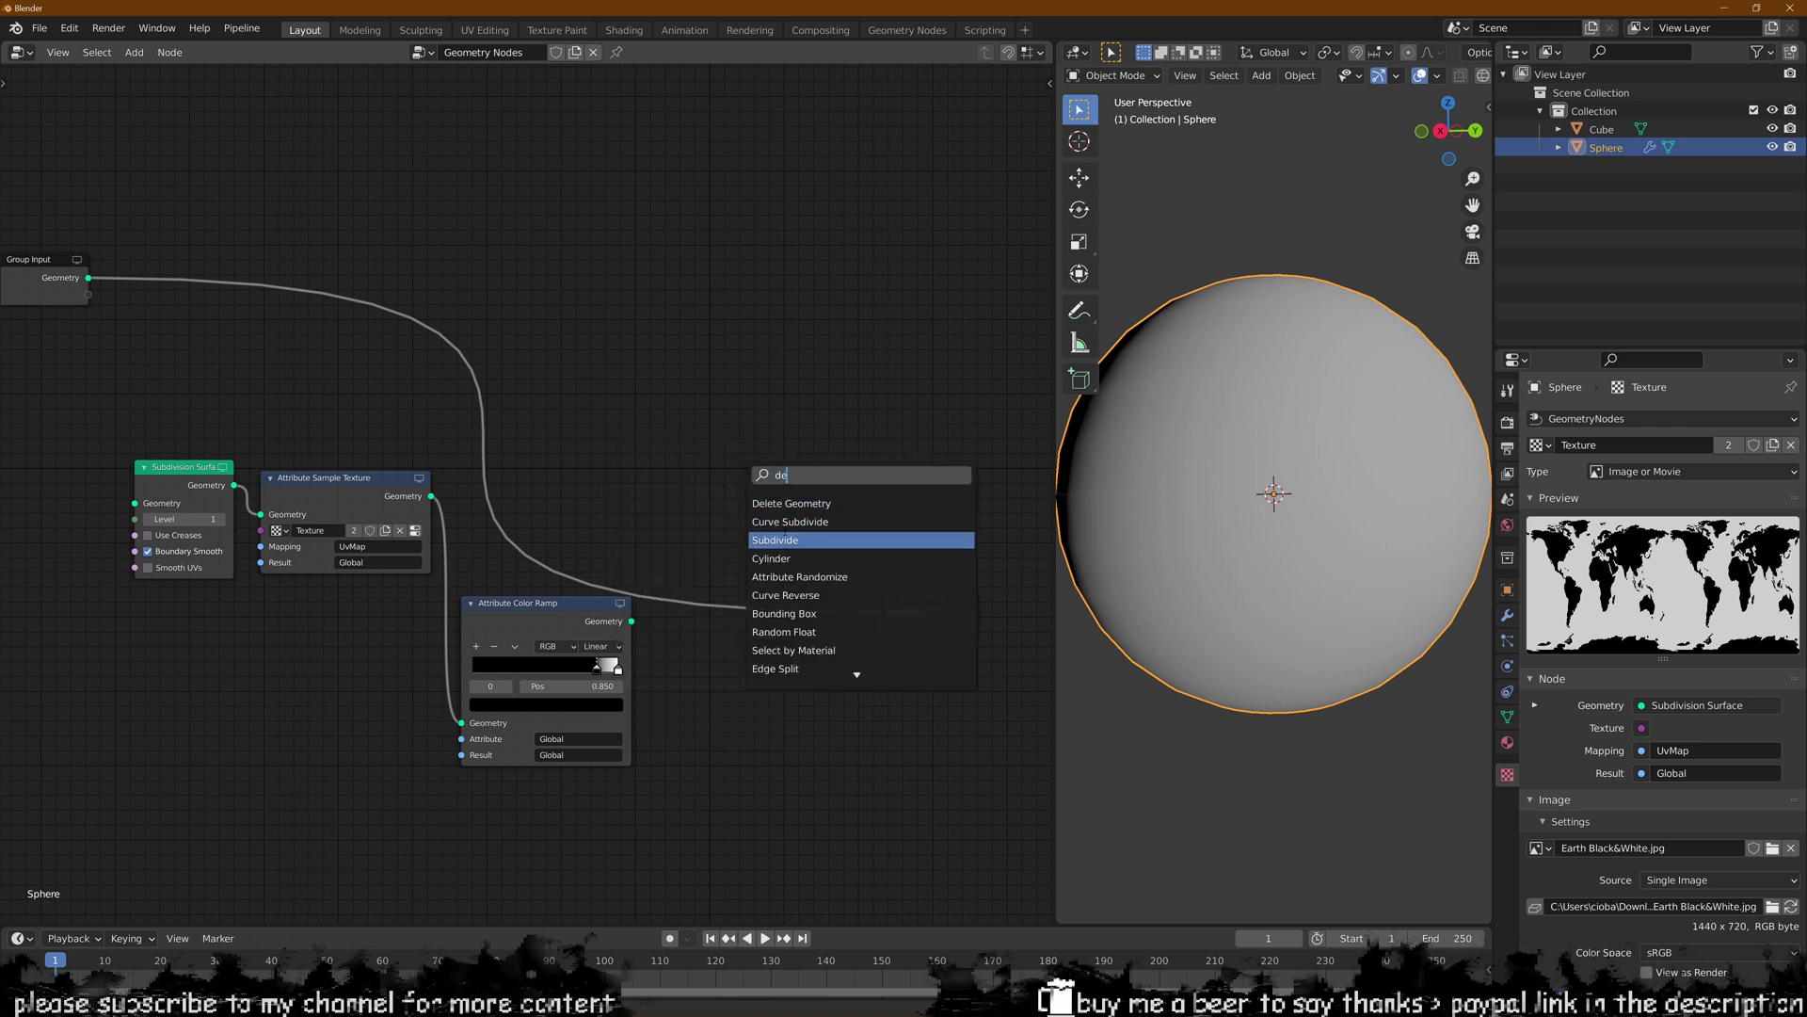
key(Return)
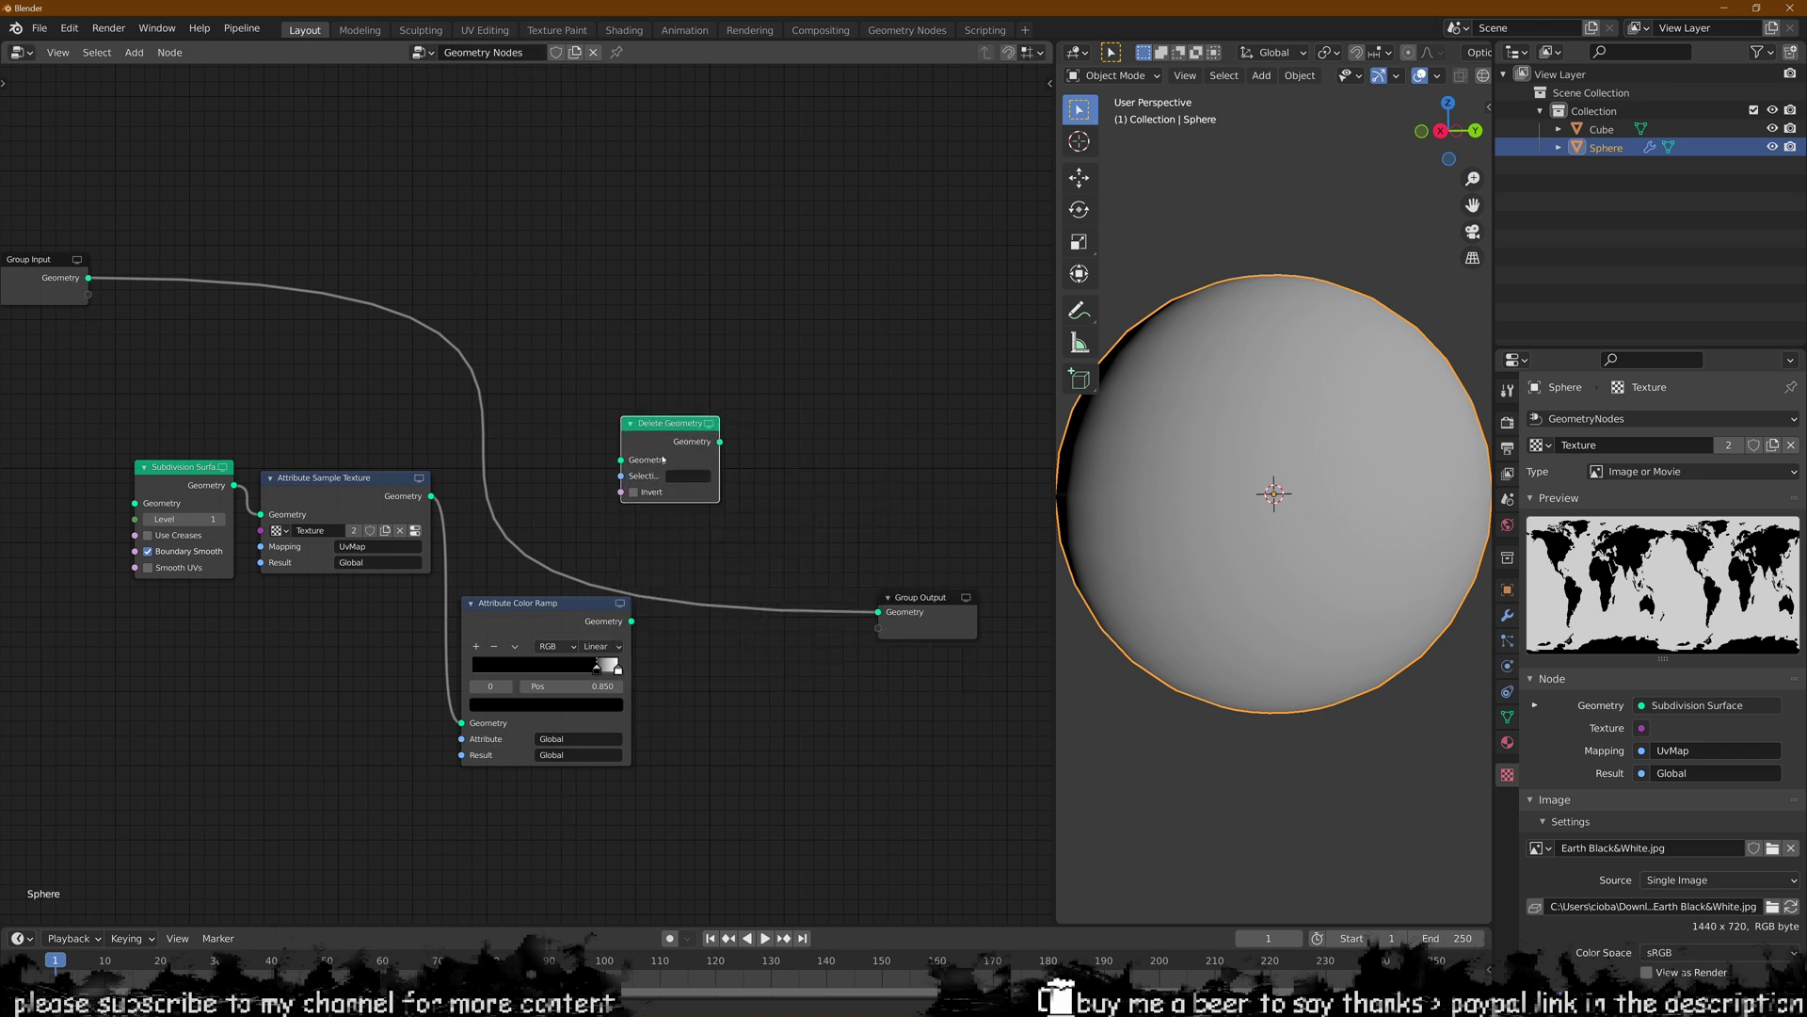
drag(632, 621, 660, 451)
click(683, 474)
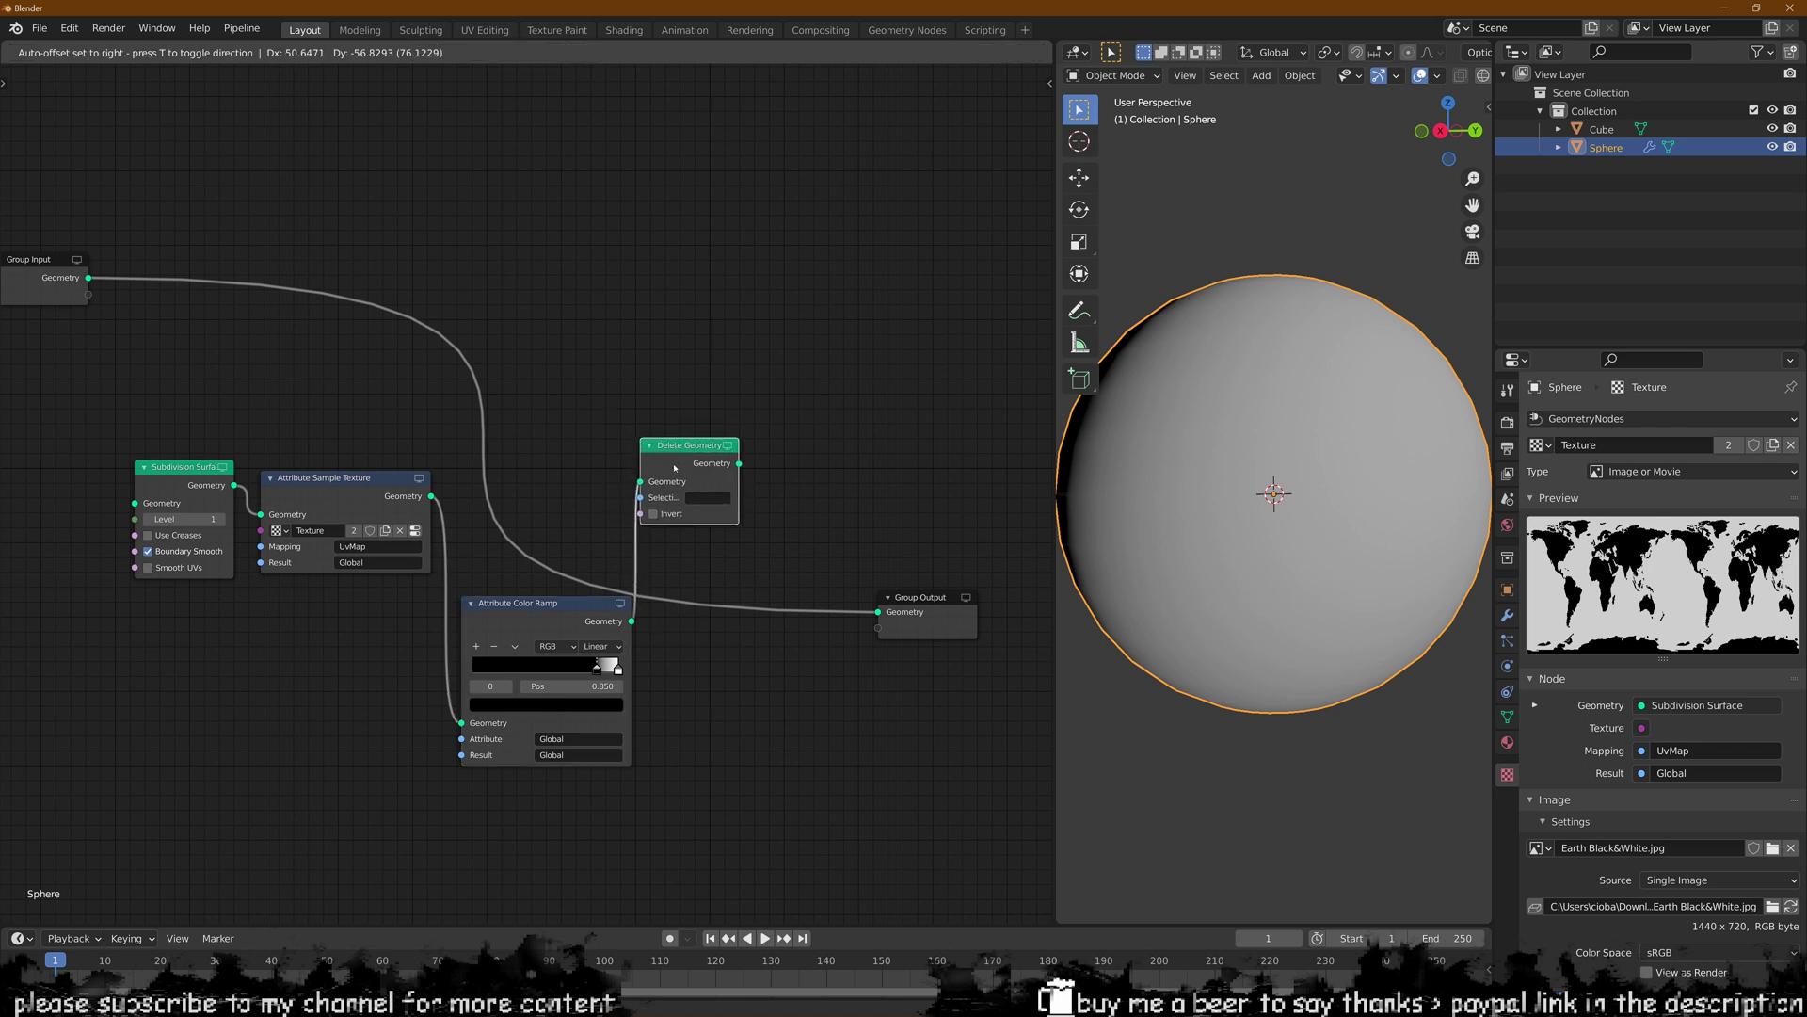
- Set the Delete Geometry node's Selection to Global and shift the node slightly toward Attribute Color Ramp
click(715, 497)
text(Global)
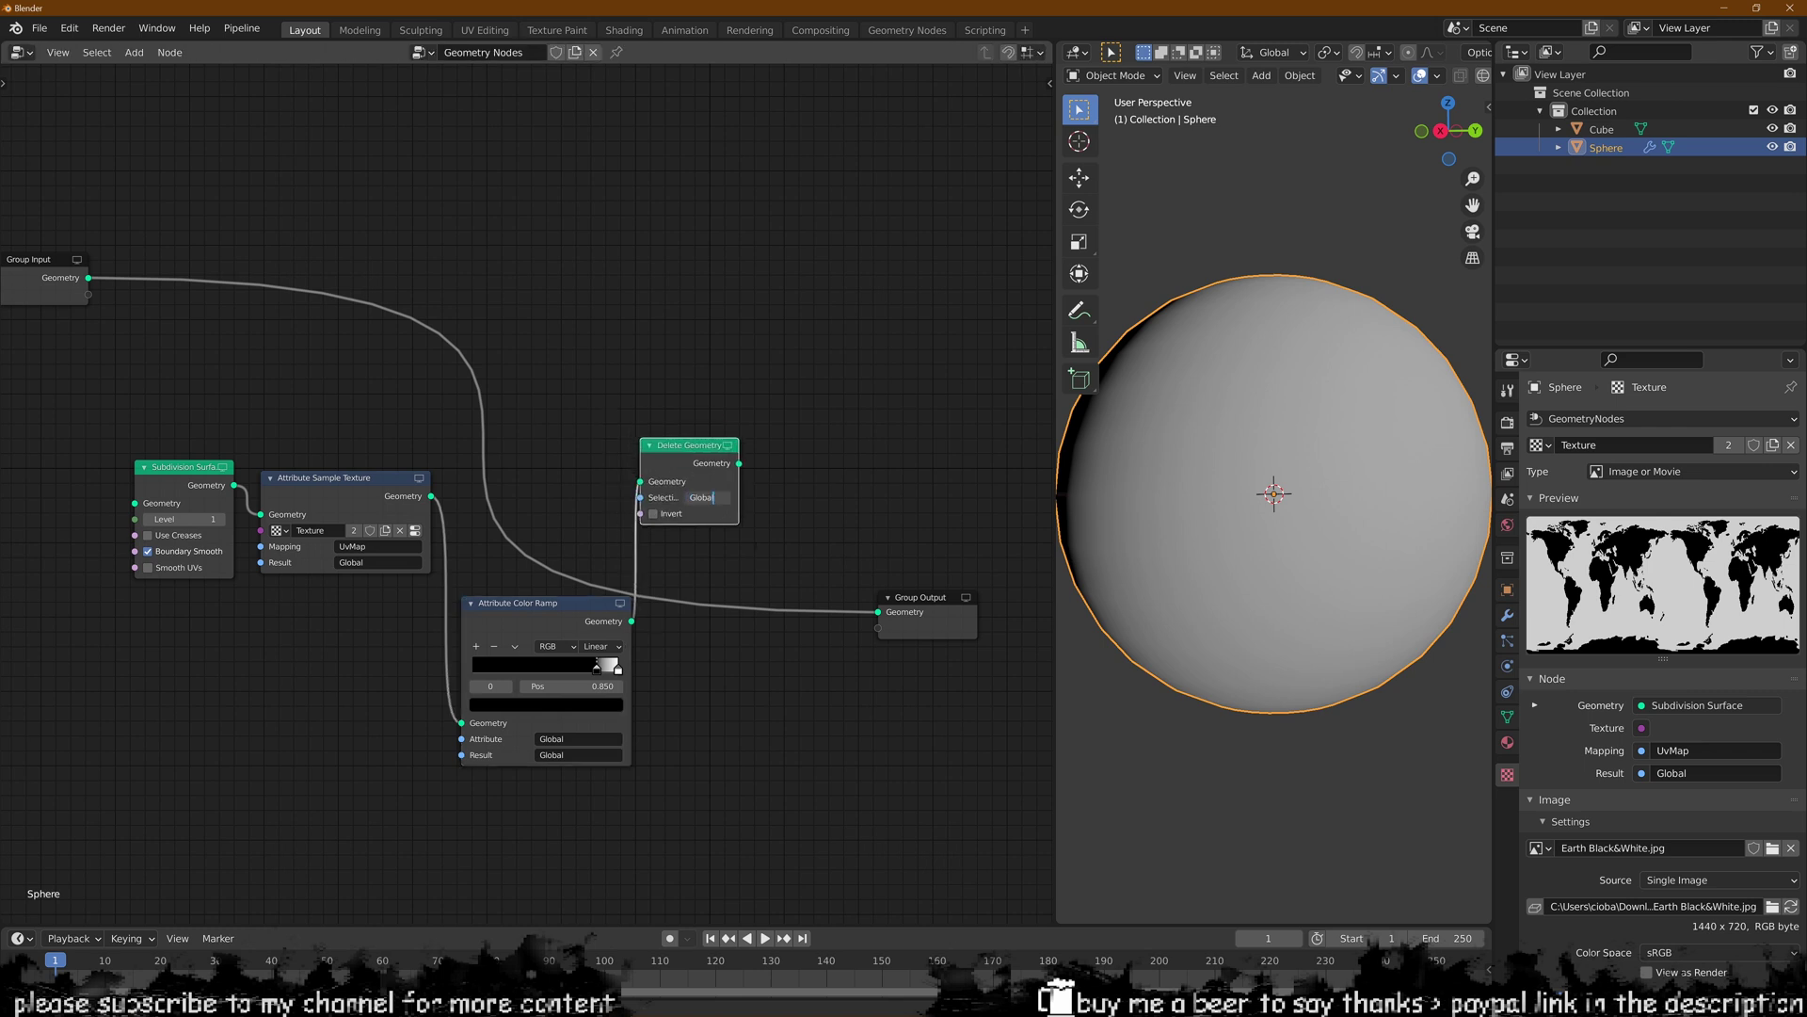
key(Return)
drag(695, 465, 667, 469)
- Move Group Output up clear of the chain, and shift the four nodes from Subdivision Surface to Delete Geometry toward Group Input
drag(918, 623, 981, 224)
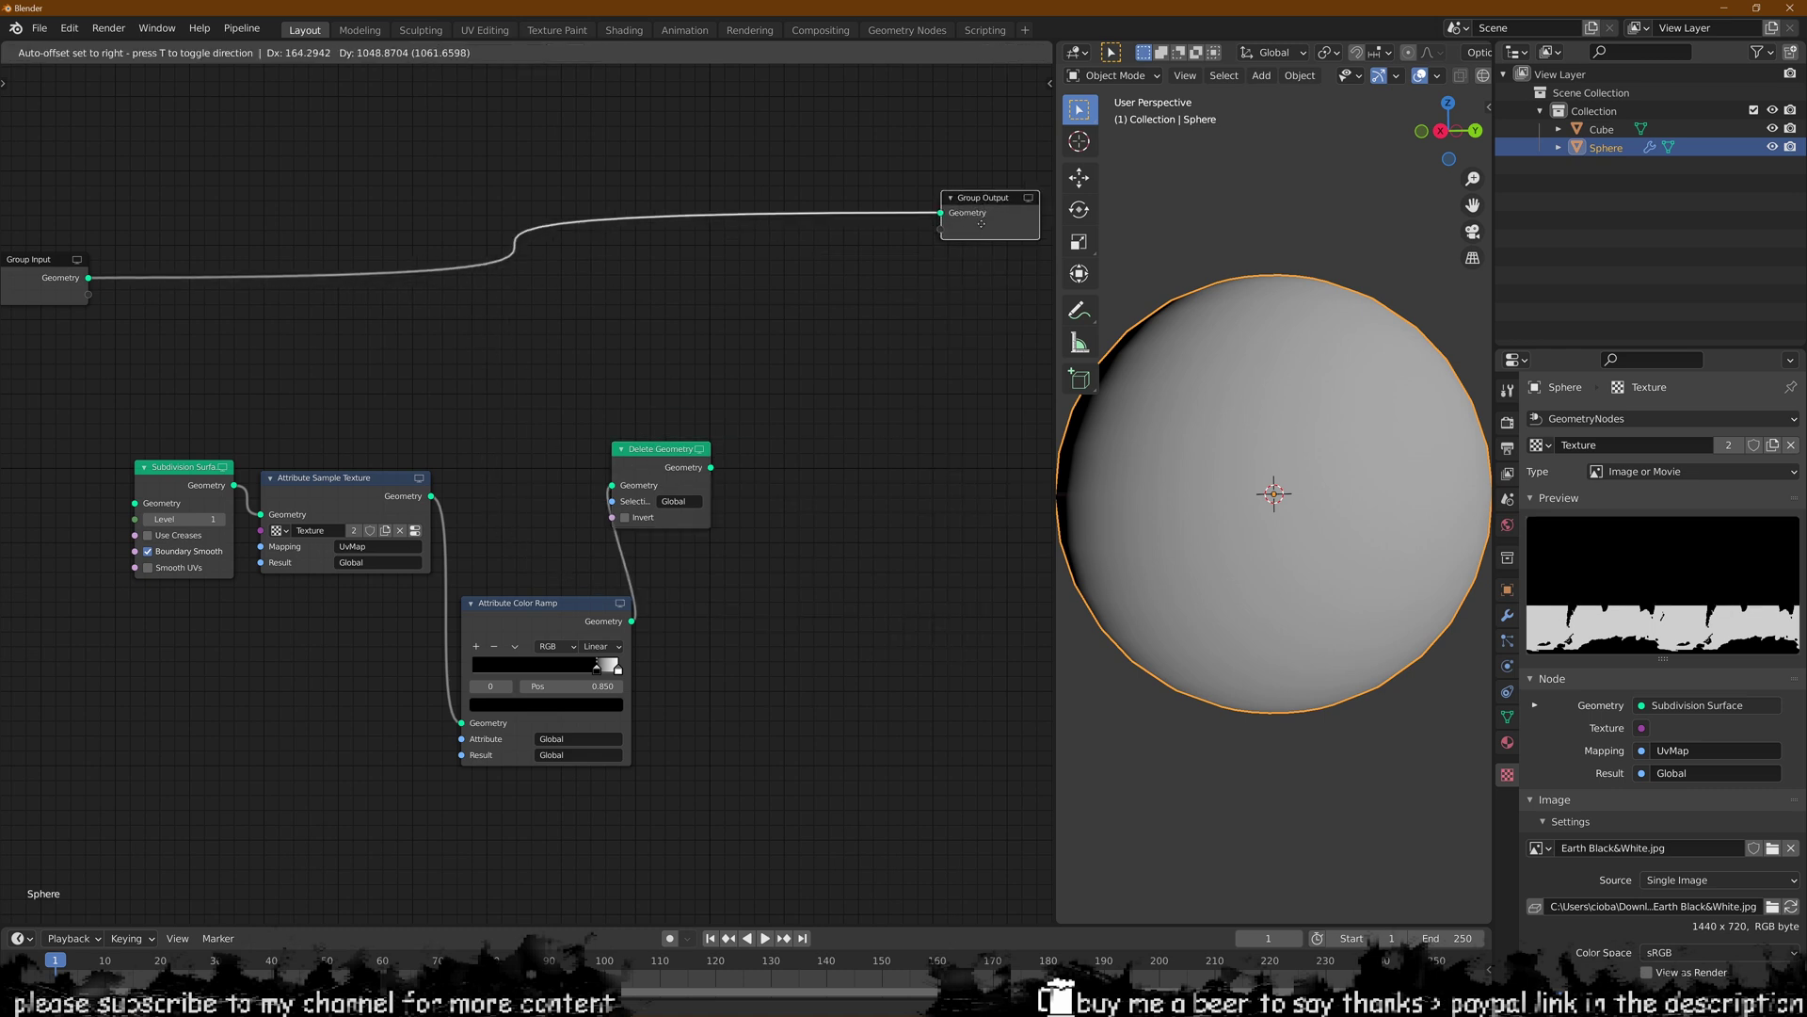
drag(829, 424, 94, 838)
drag(377, 479, 234, 471)
click(330, 423)
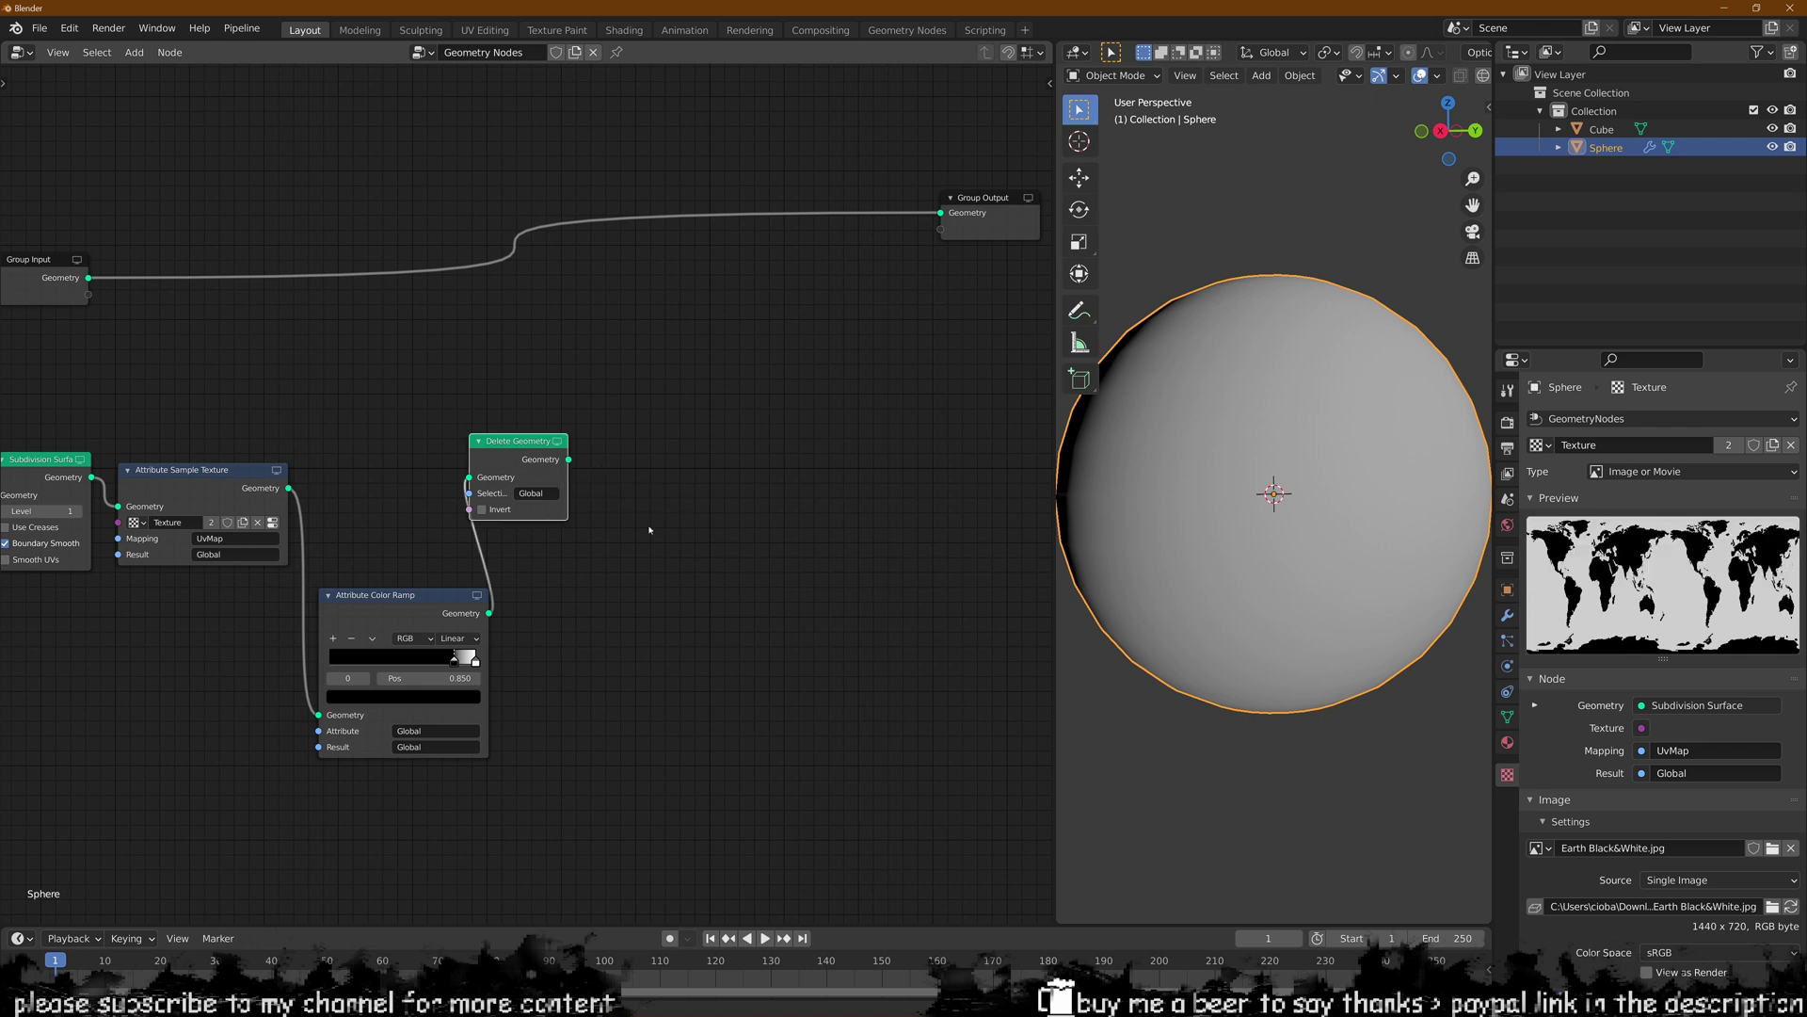
- Add a Point Scale node just above and beyond the Delete Geometry node
key(shift+a)
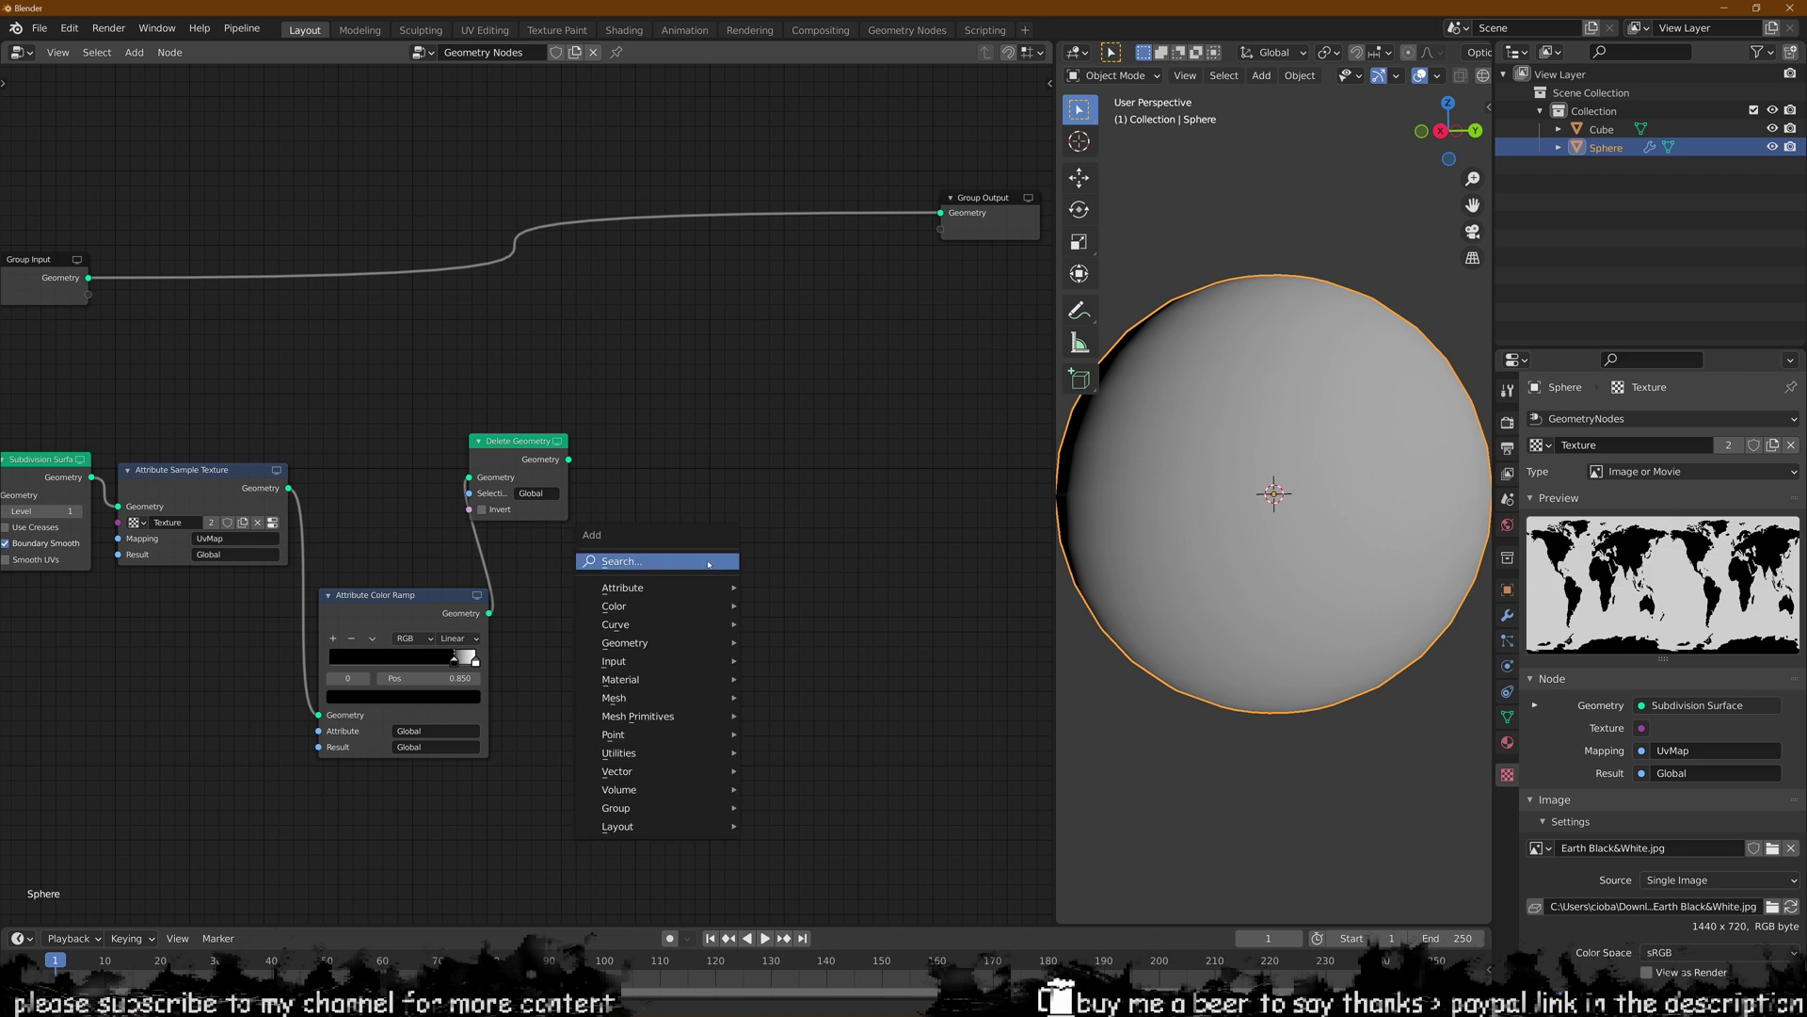
click(709, 563)
text(poin)
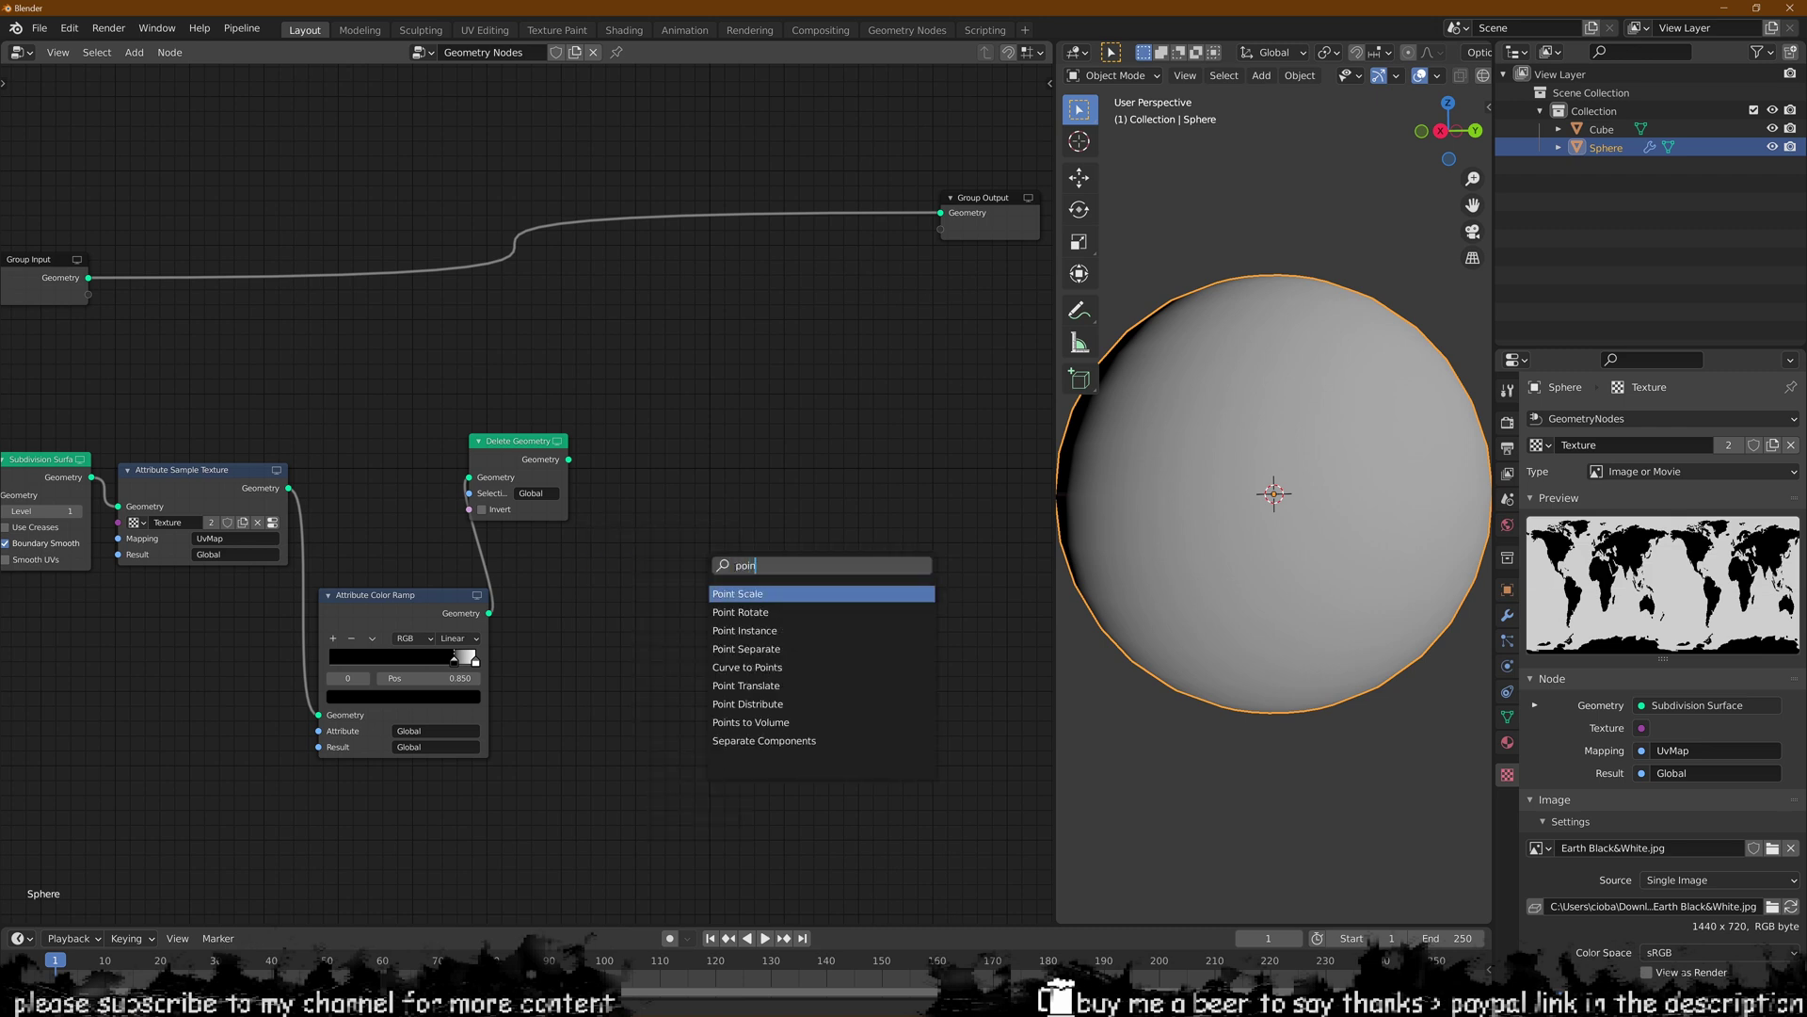
key(Return)
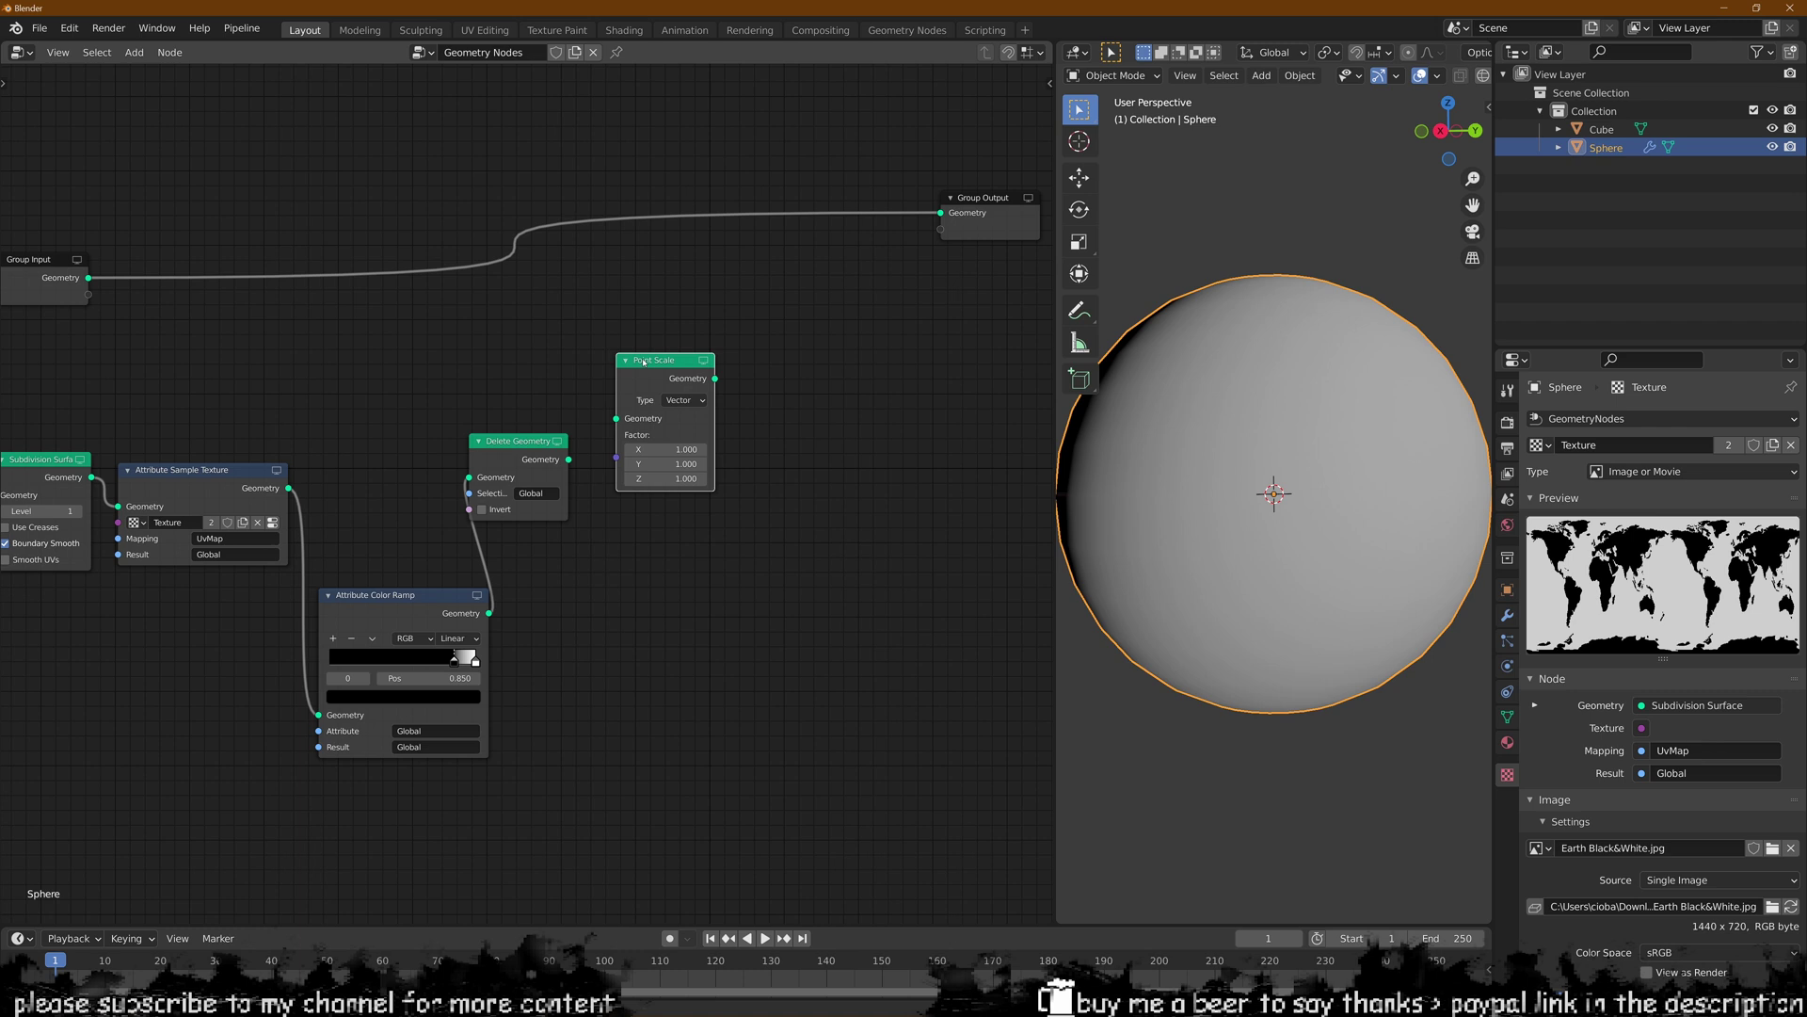
click(644, 362)
- Set Point Scale's Type to Float and Factor to 0.002, and link Delete Geometry's Geometry output into it
scroll(650, 372, up, 1)
click(725, 375)
click(726, 411)
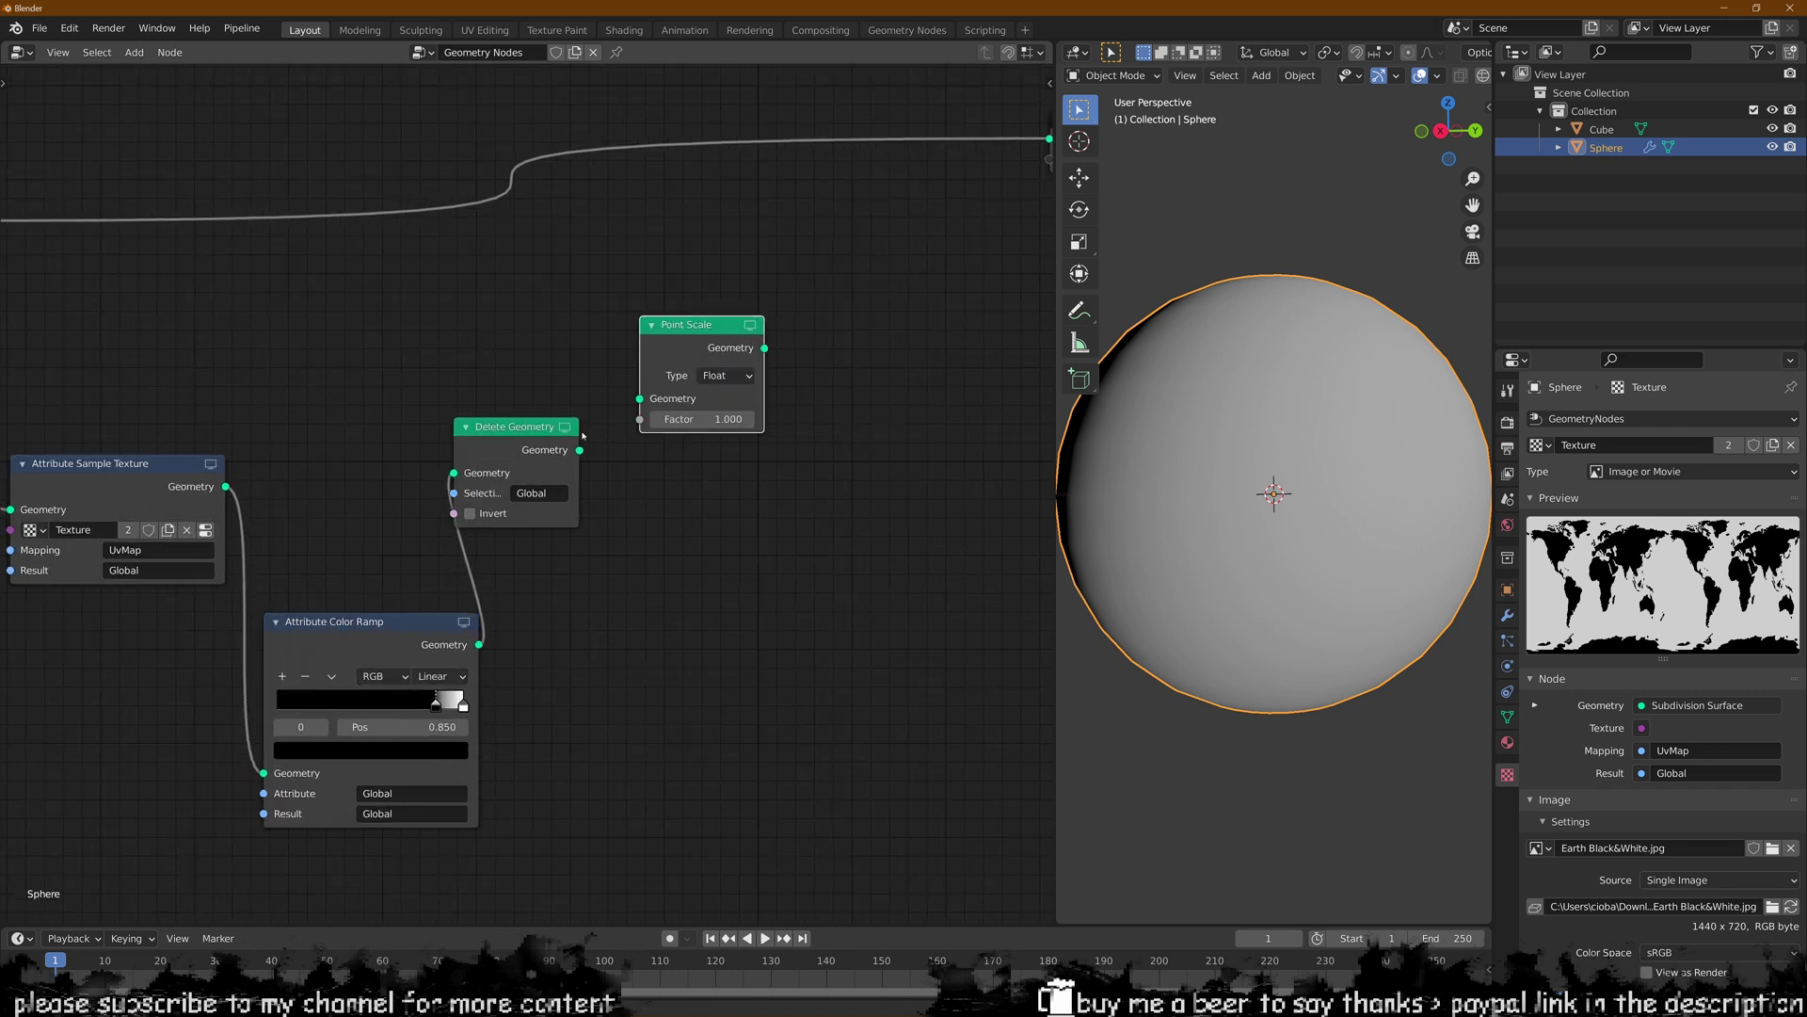
drag(698, 383, 686, 426)
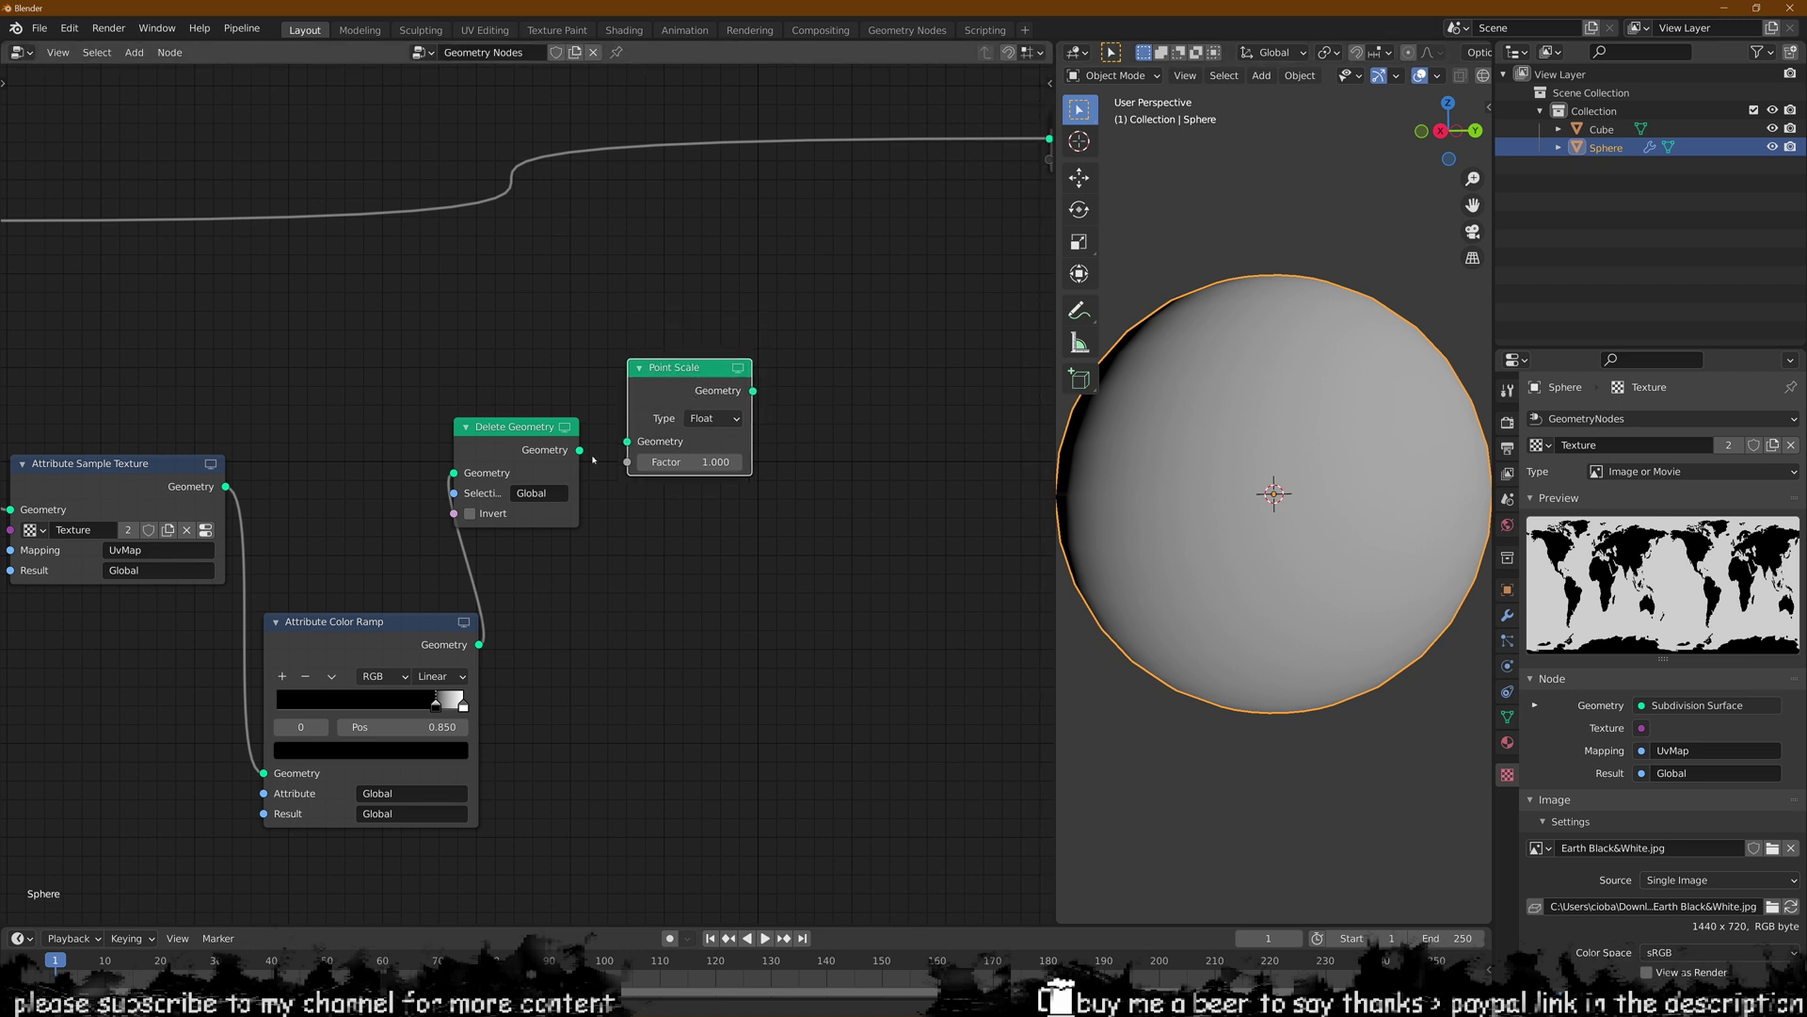
click(688, 462)
text(0.002)
key(Return)
drag(579, 451, 627, 441)
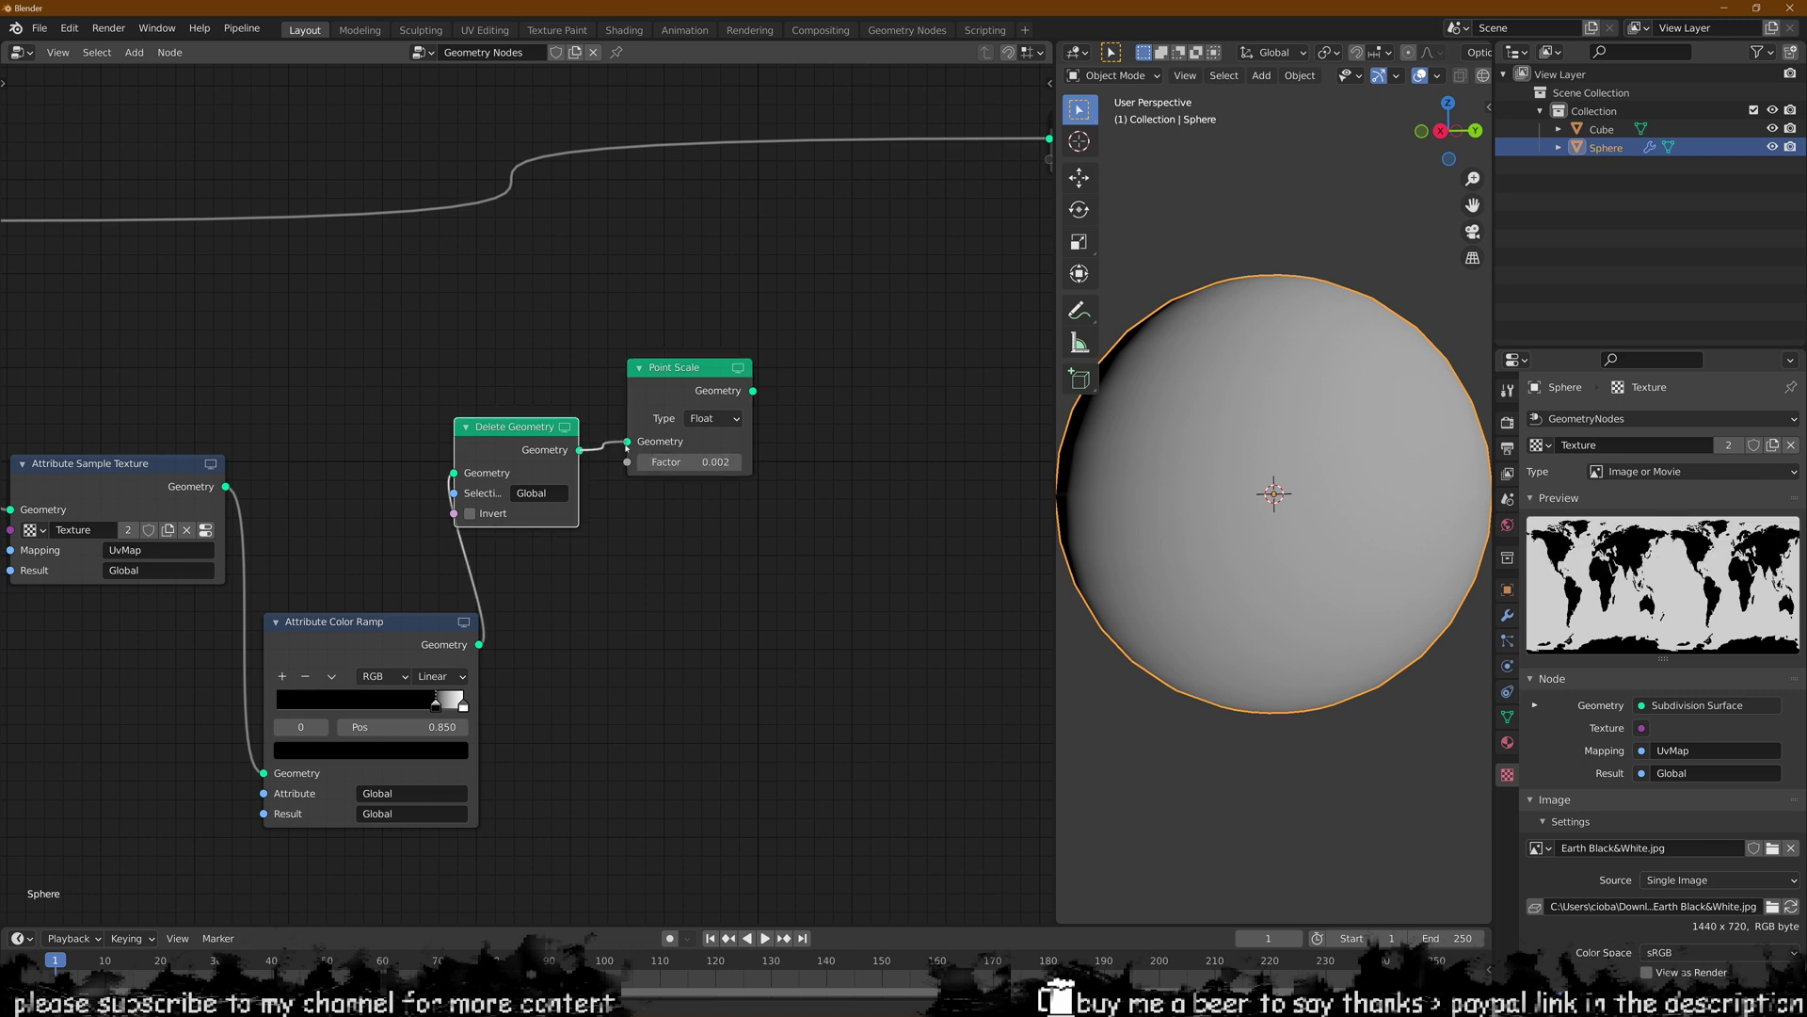
- Add a Point Instance node after Point Scale, link their Geometry sockets and choose Cube as the instanced object
middle_drag(973, 368, 841, 460)
click(841, 460)
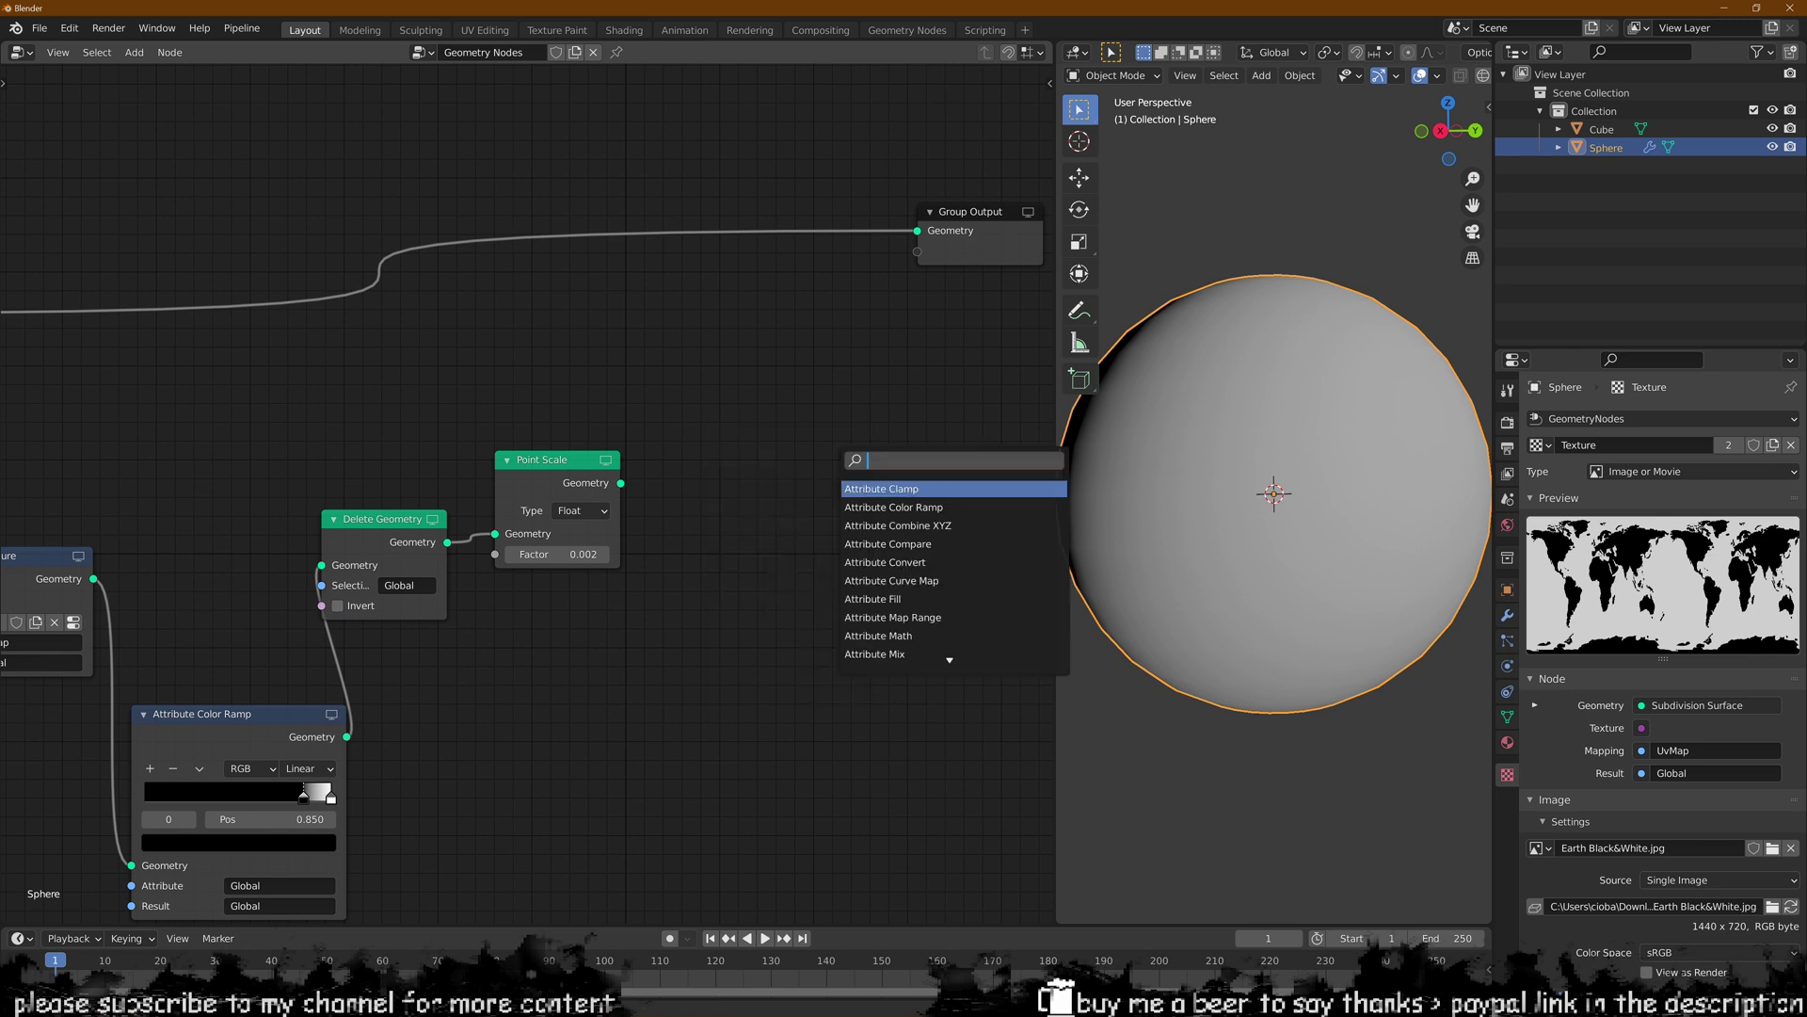
text(p)
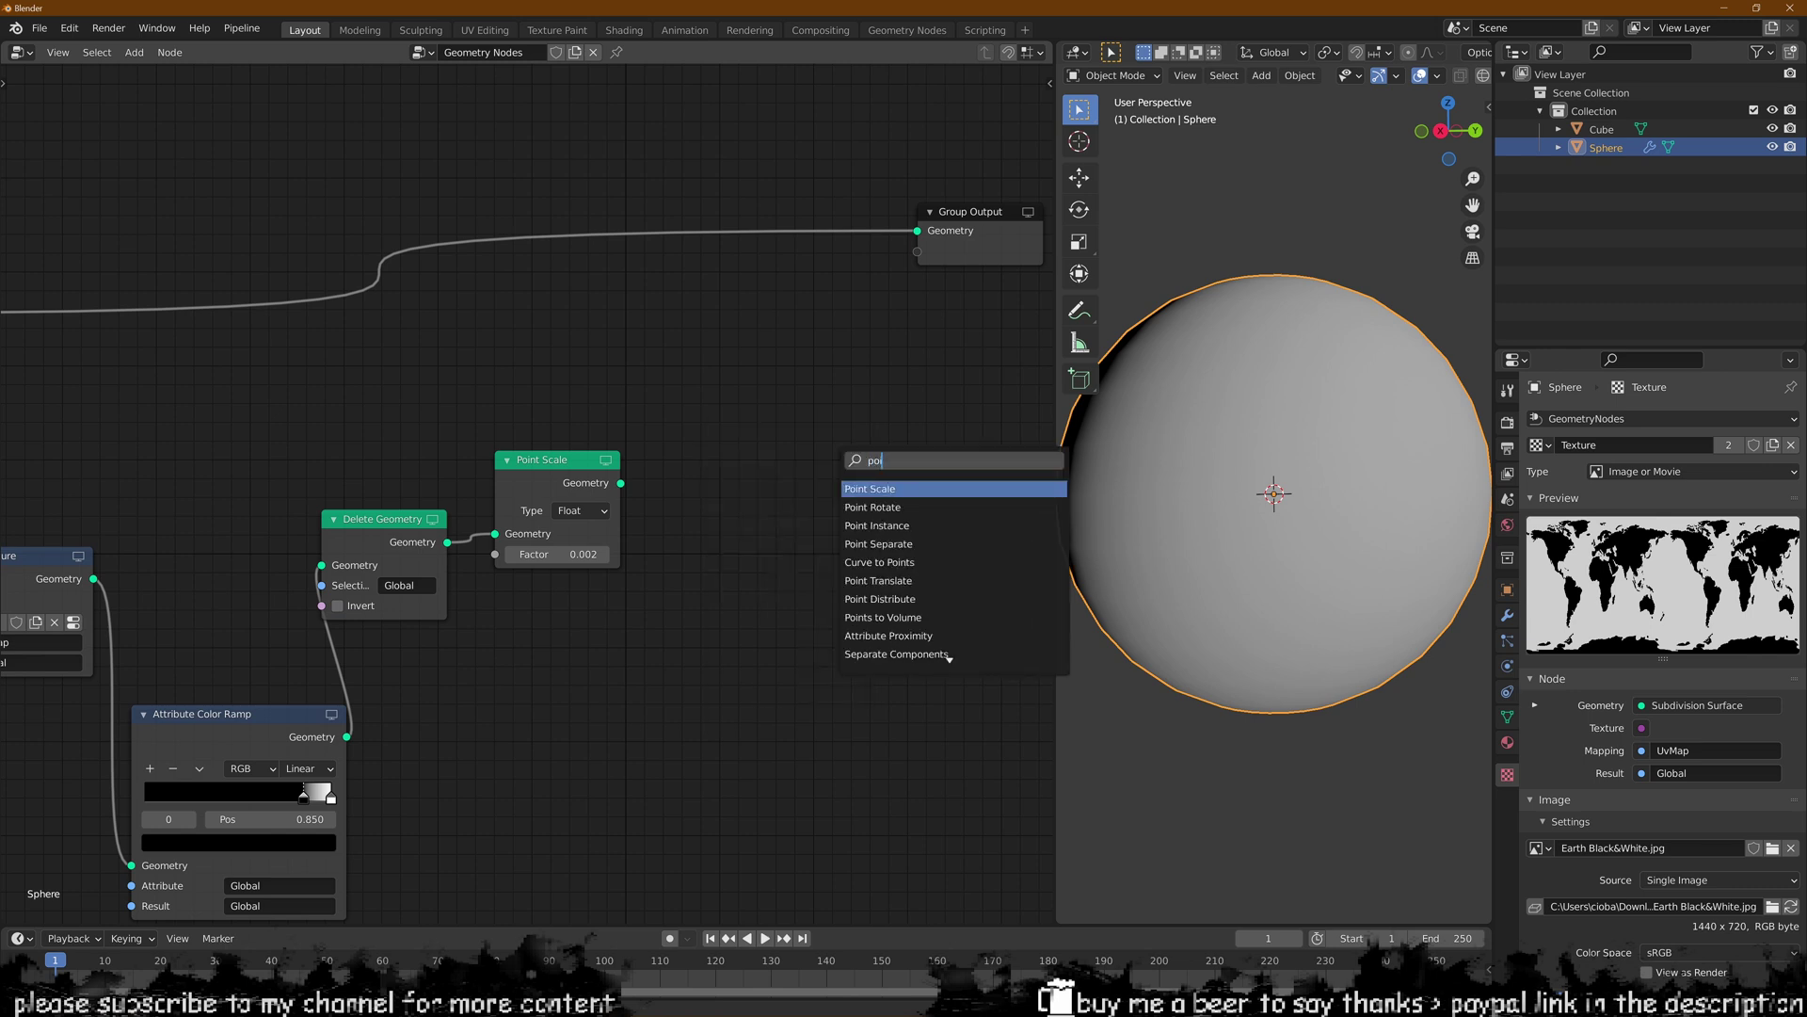
text(oi)
click(877, 525)
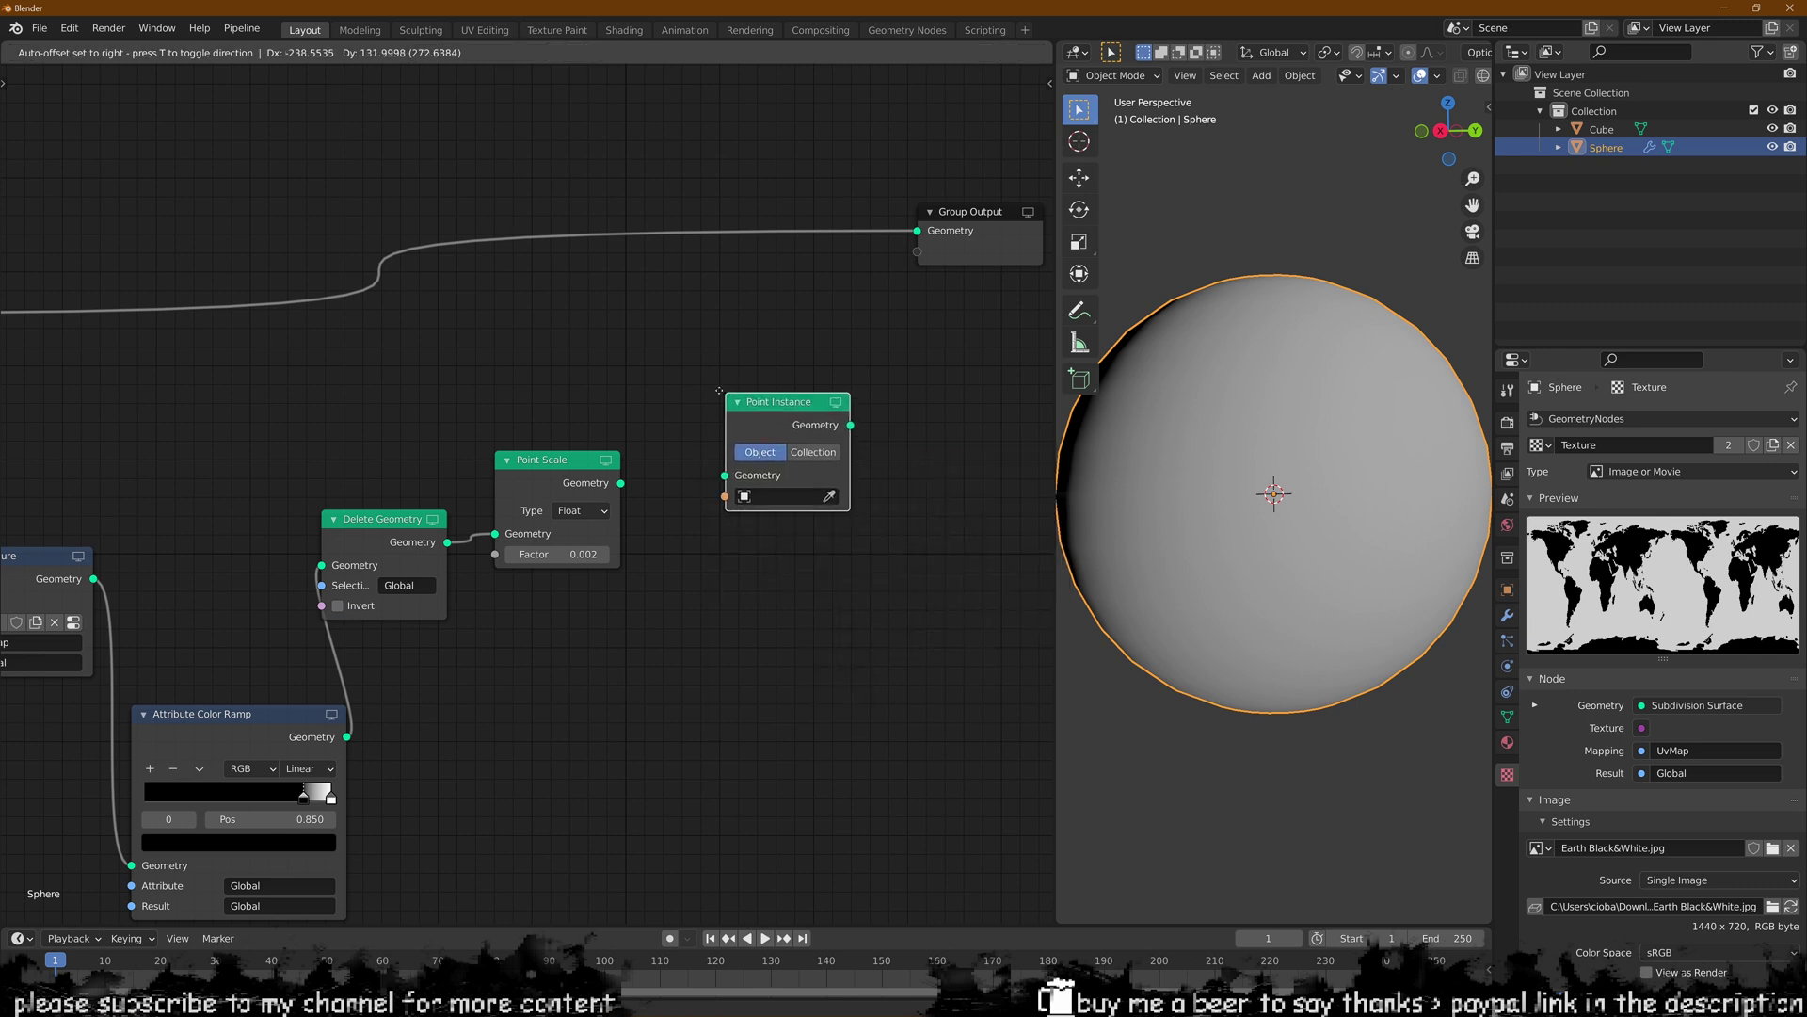
click(656, 393)
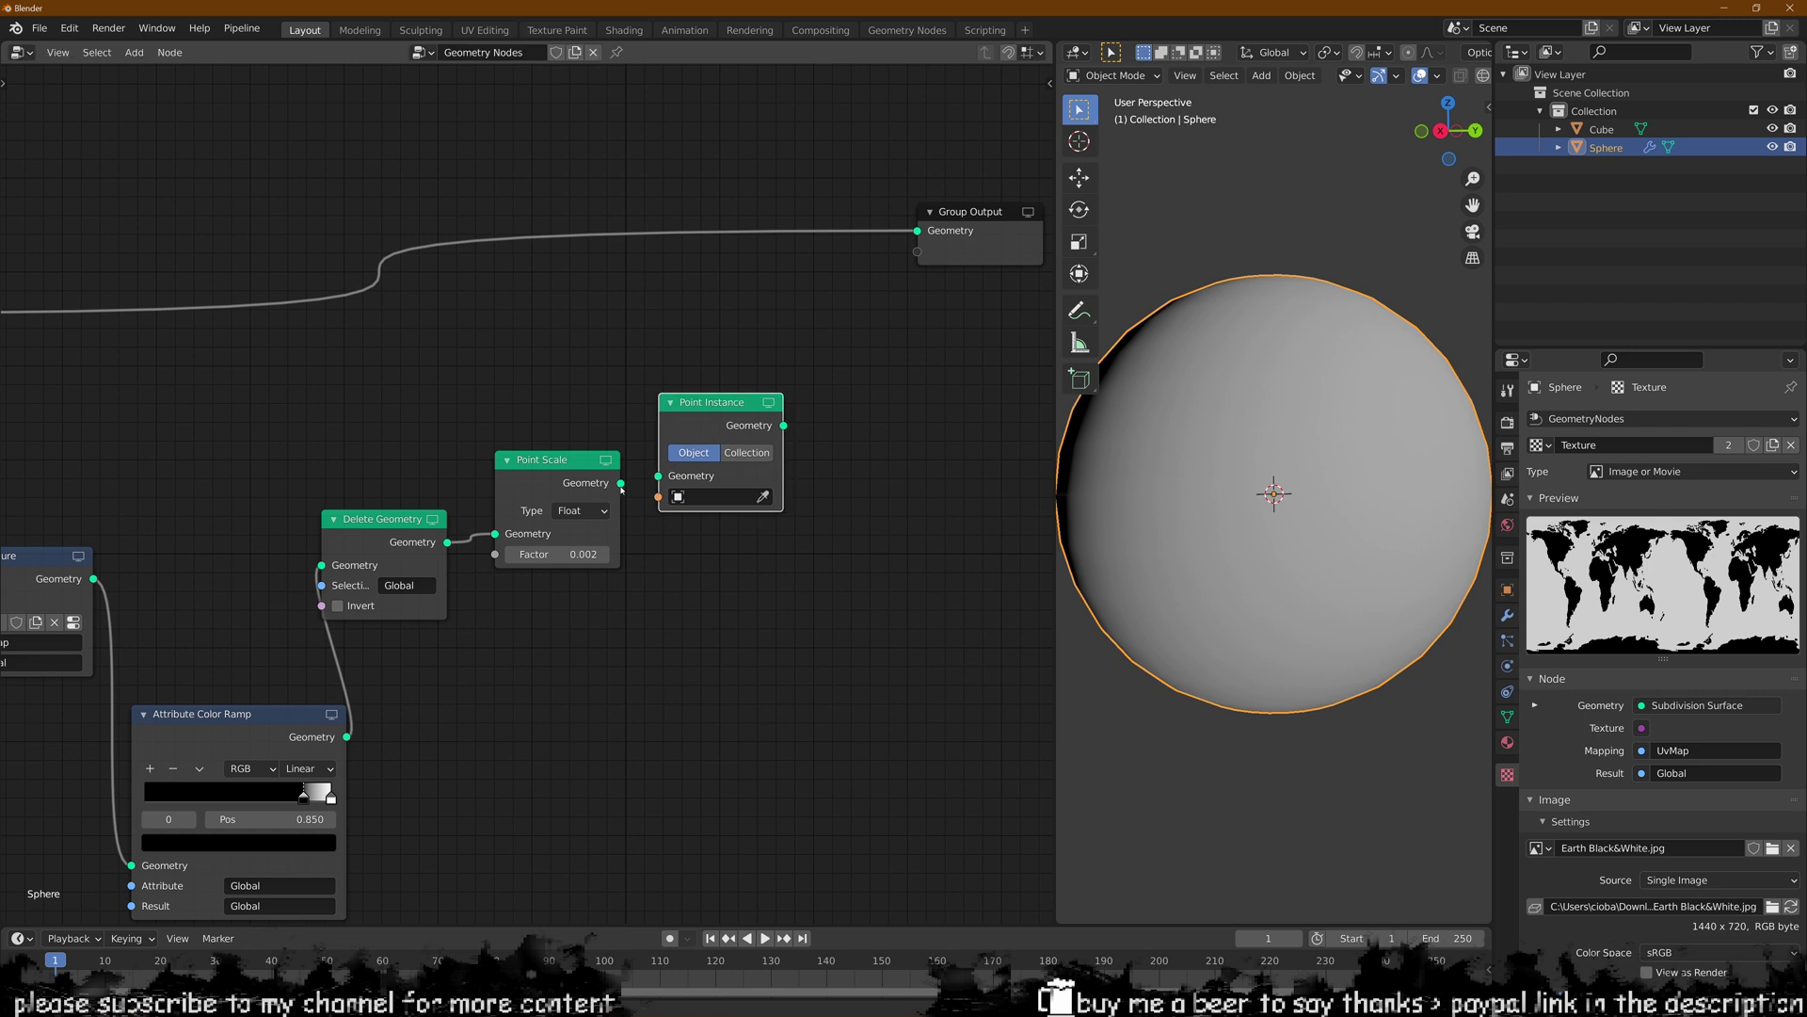
click(700, 497)
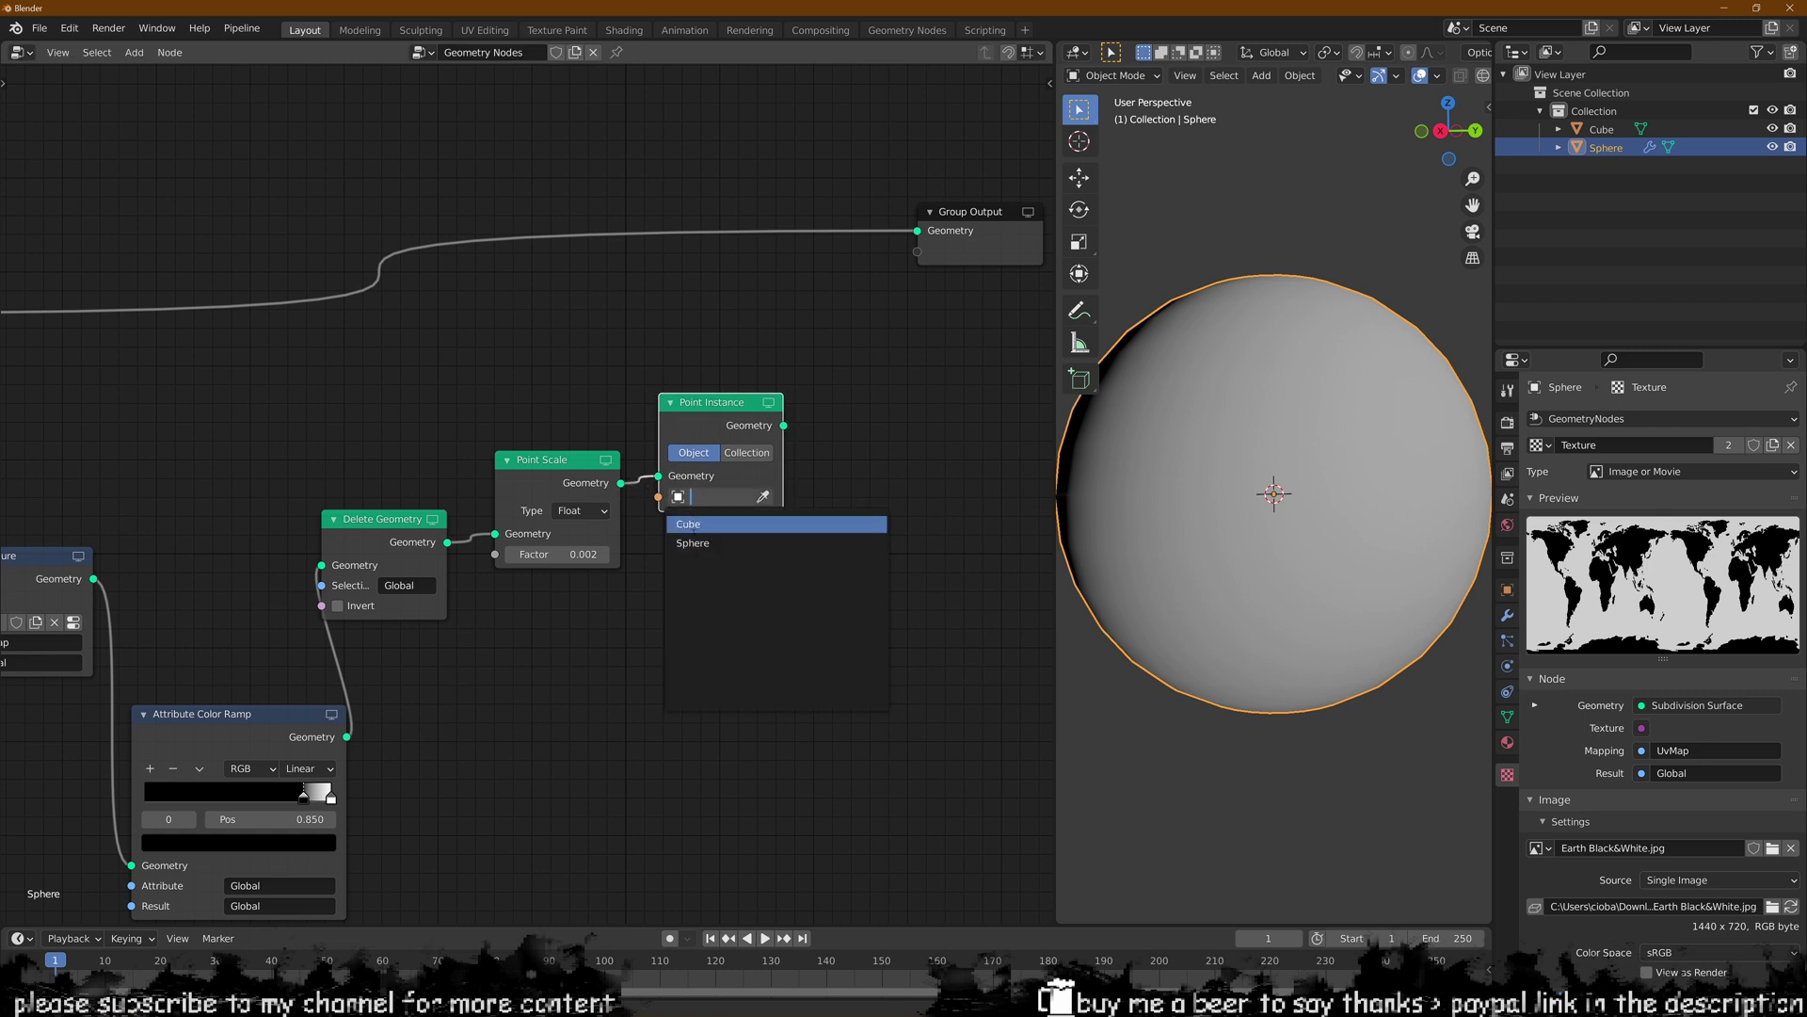
click(691, 528)
- Add a Material Assign node directly after the Point Instance node
middle_drag(874, 428, 806, 463)
key(shift+a)
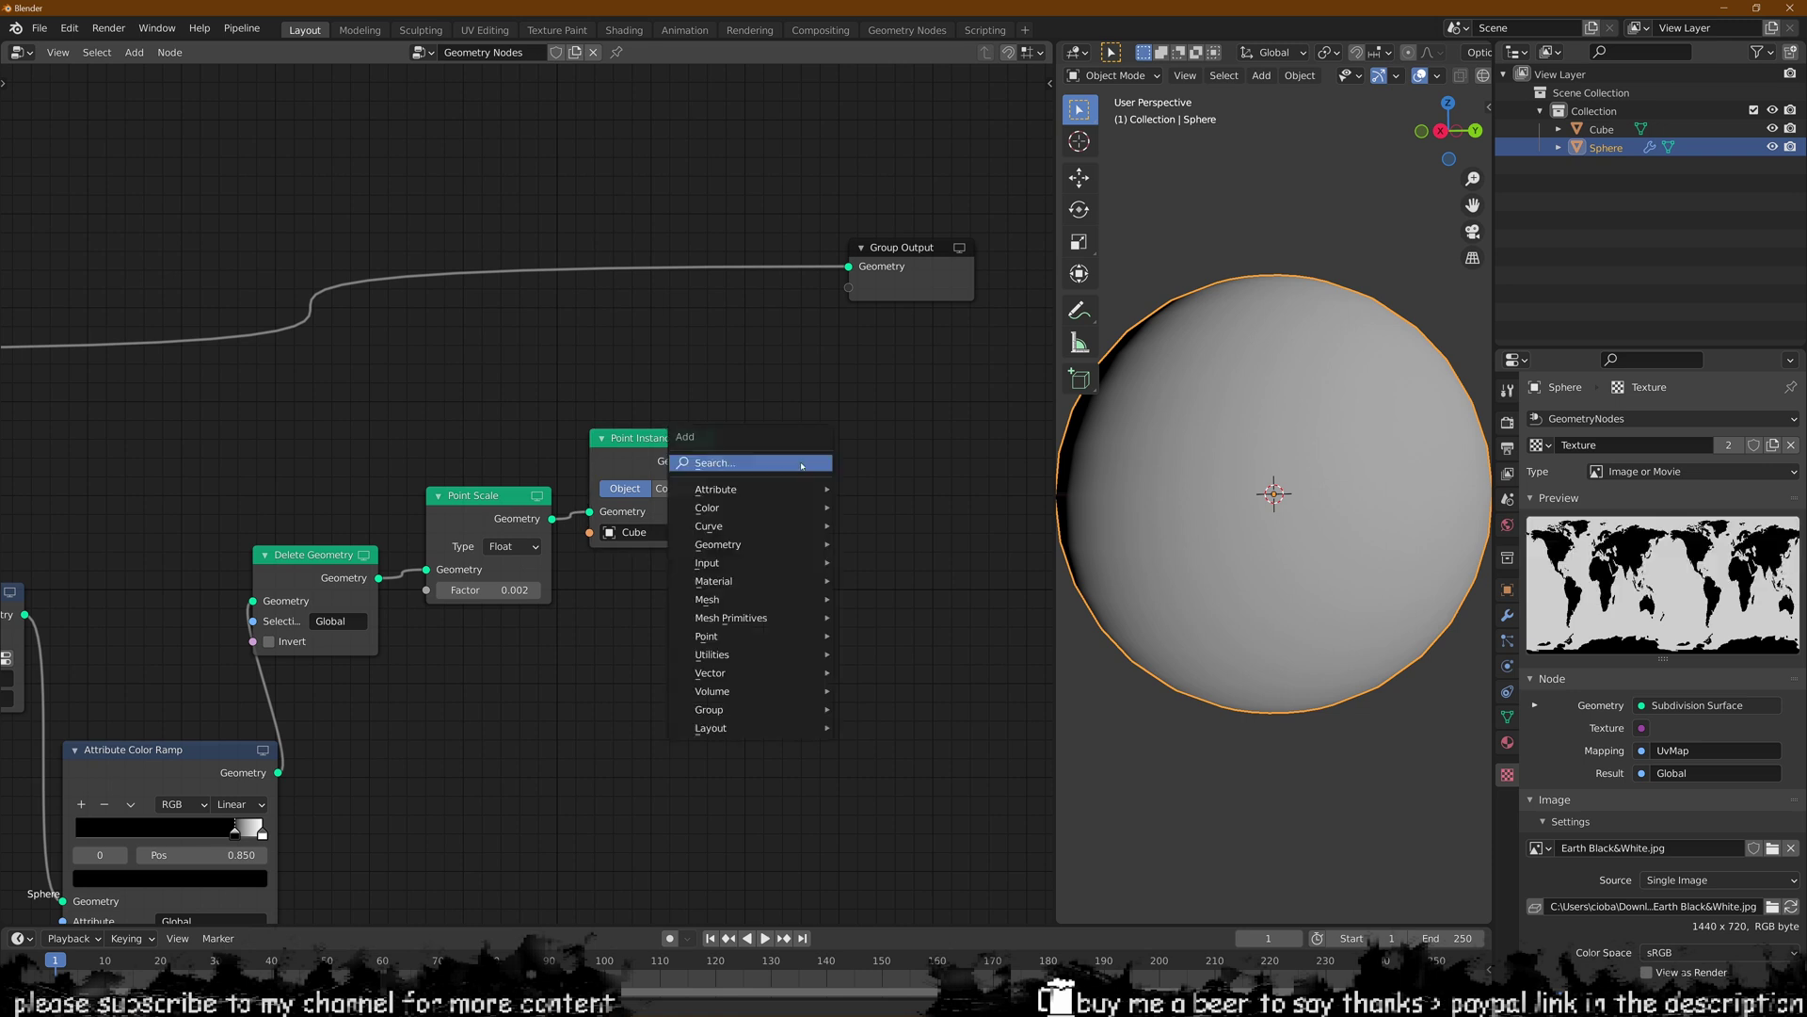
click(806, 463)
text(mater)
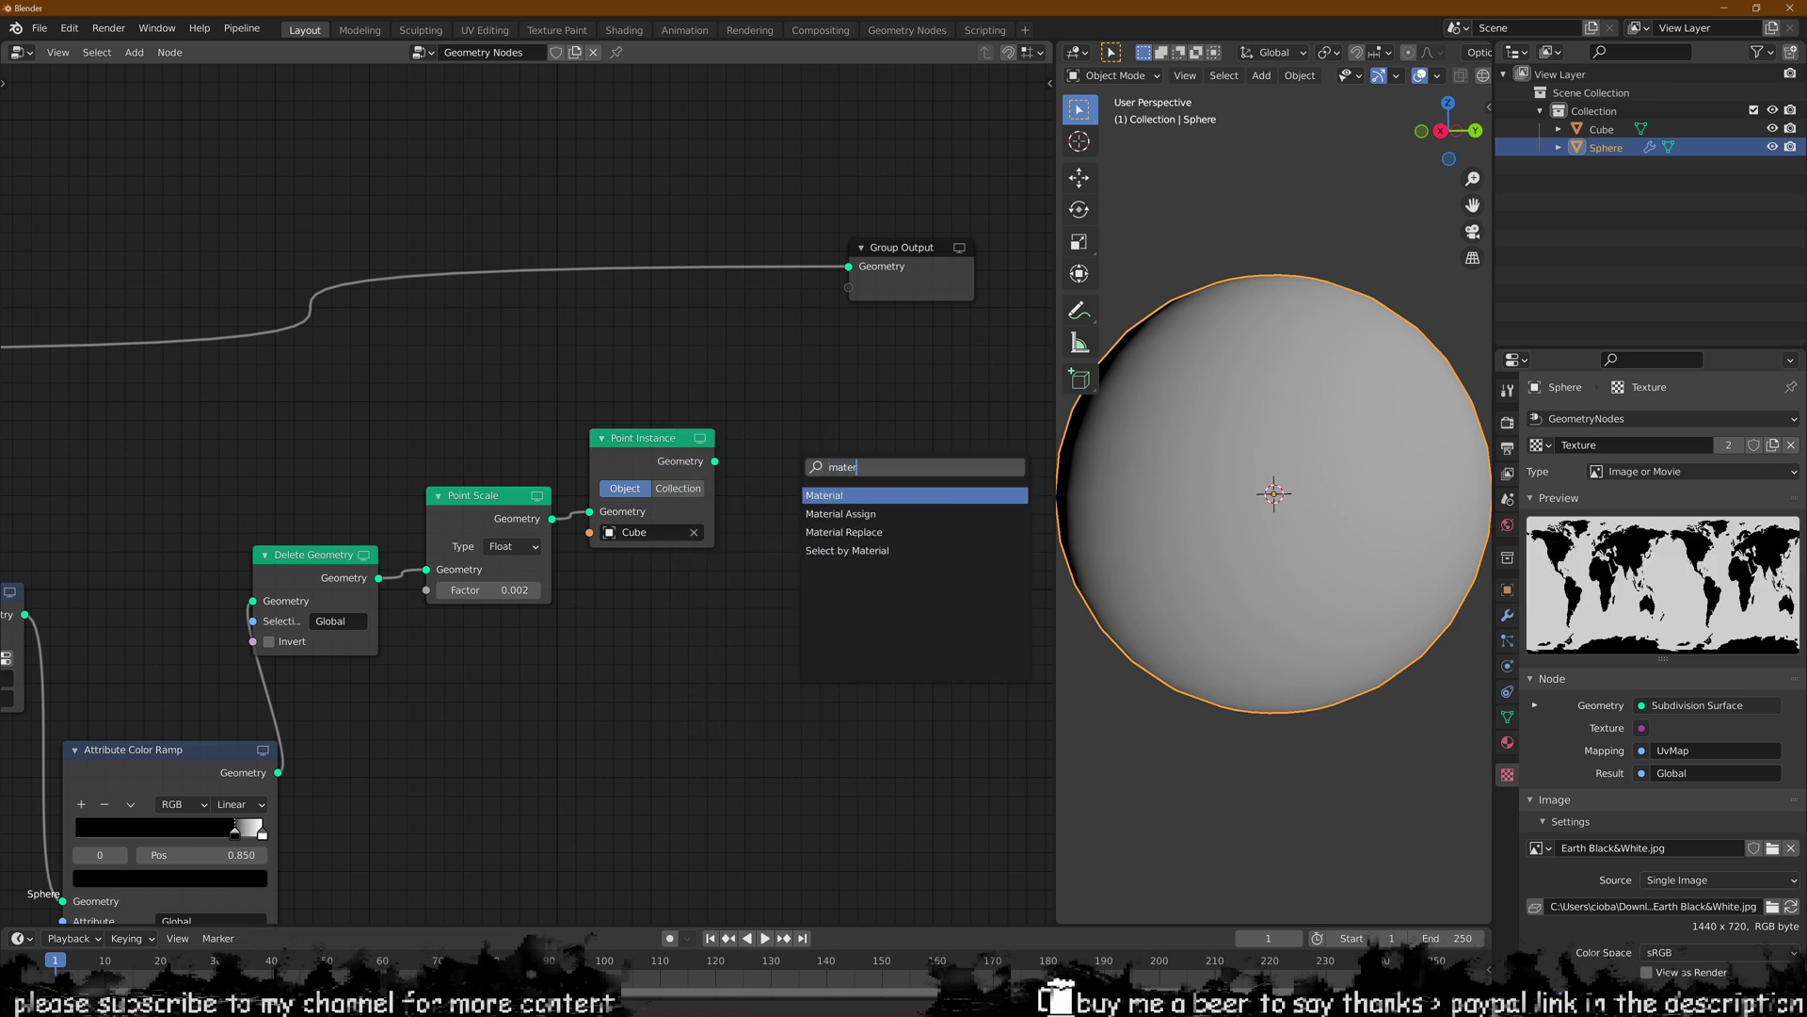
key(Down)
key(Return)
click(744, 452)
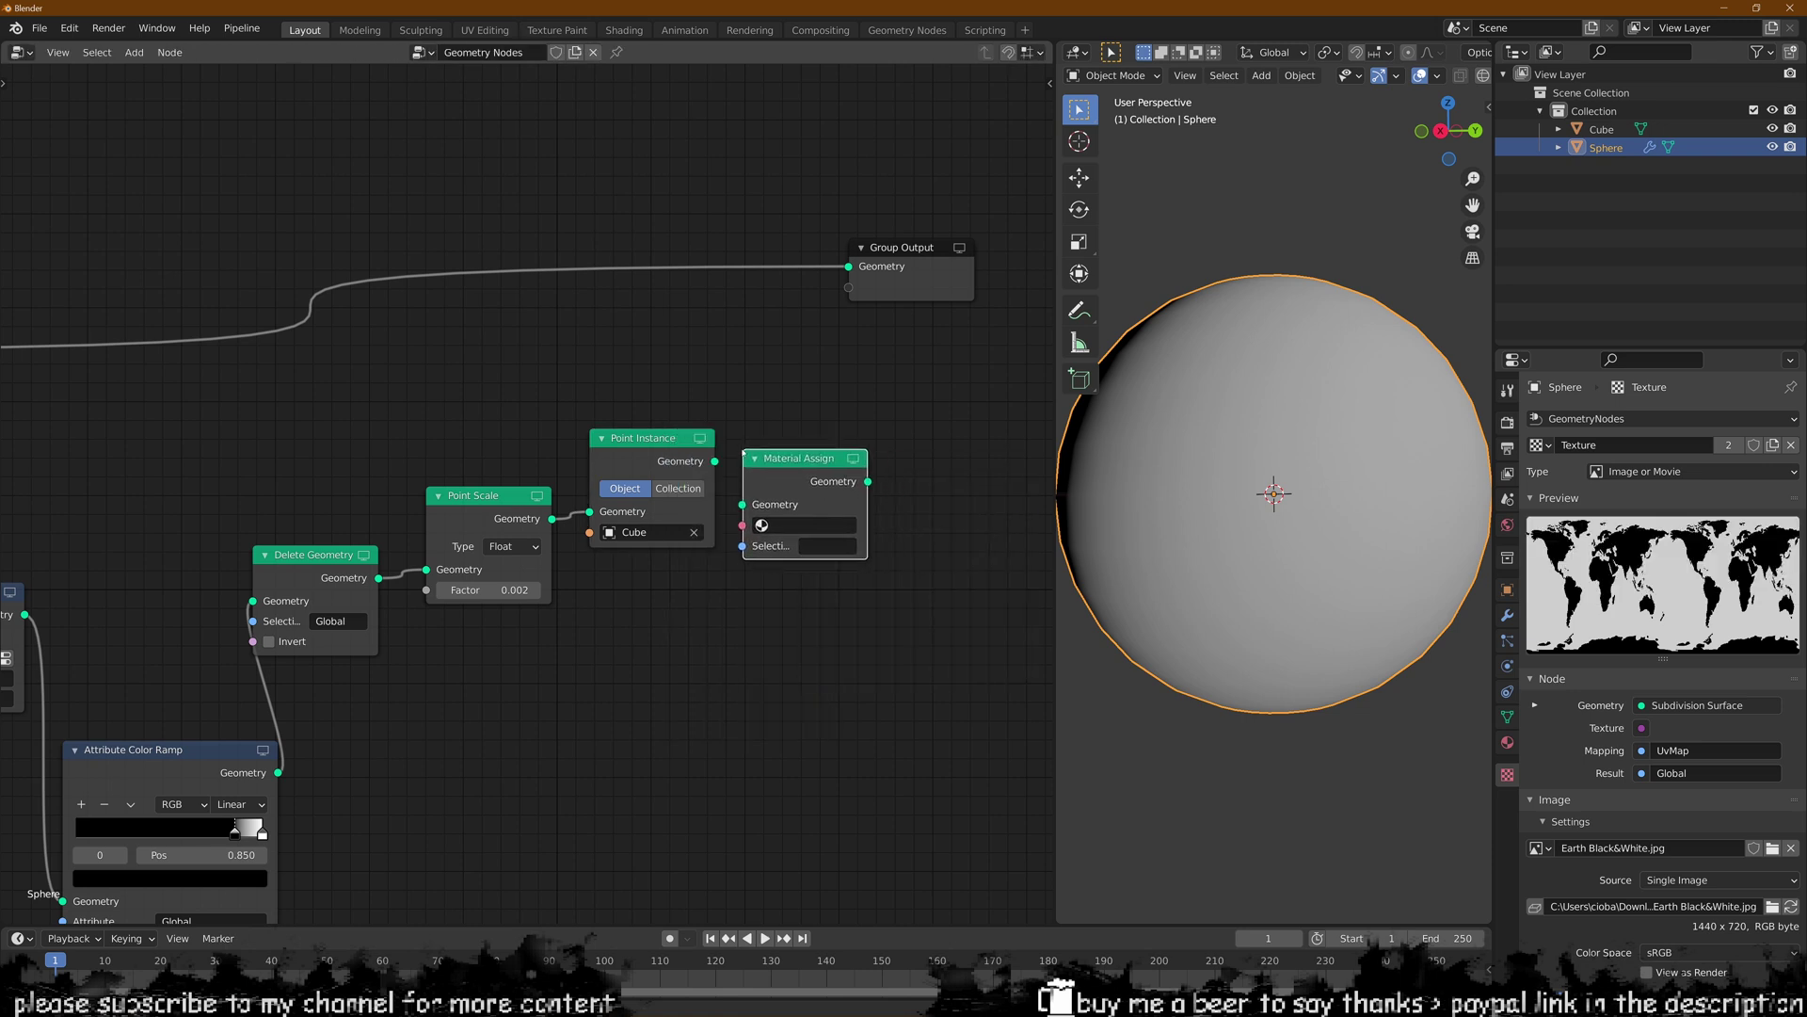
- Check which material the sphere uses and set the Material Assign node's material to Material.001
click(817, 531)
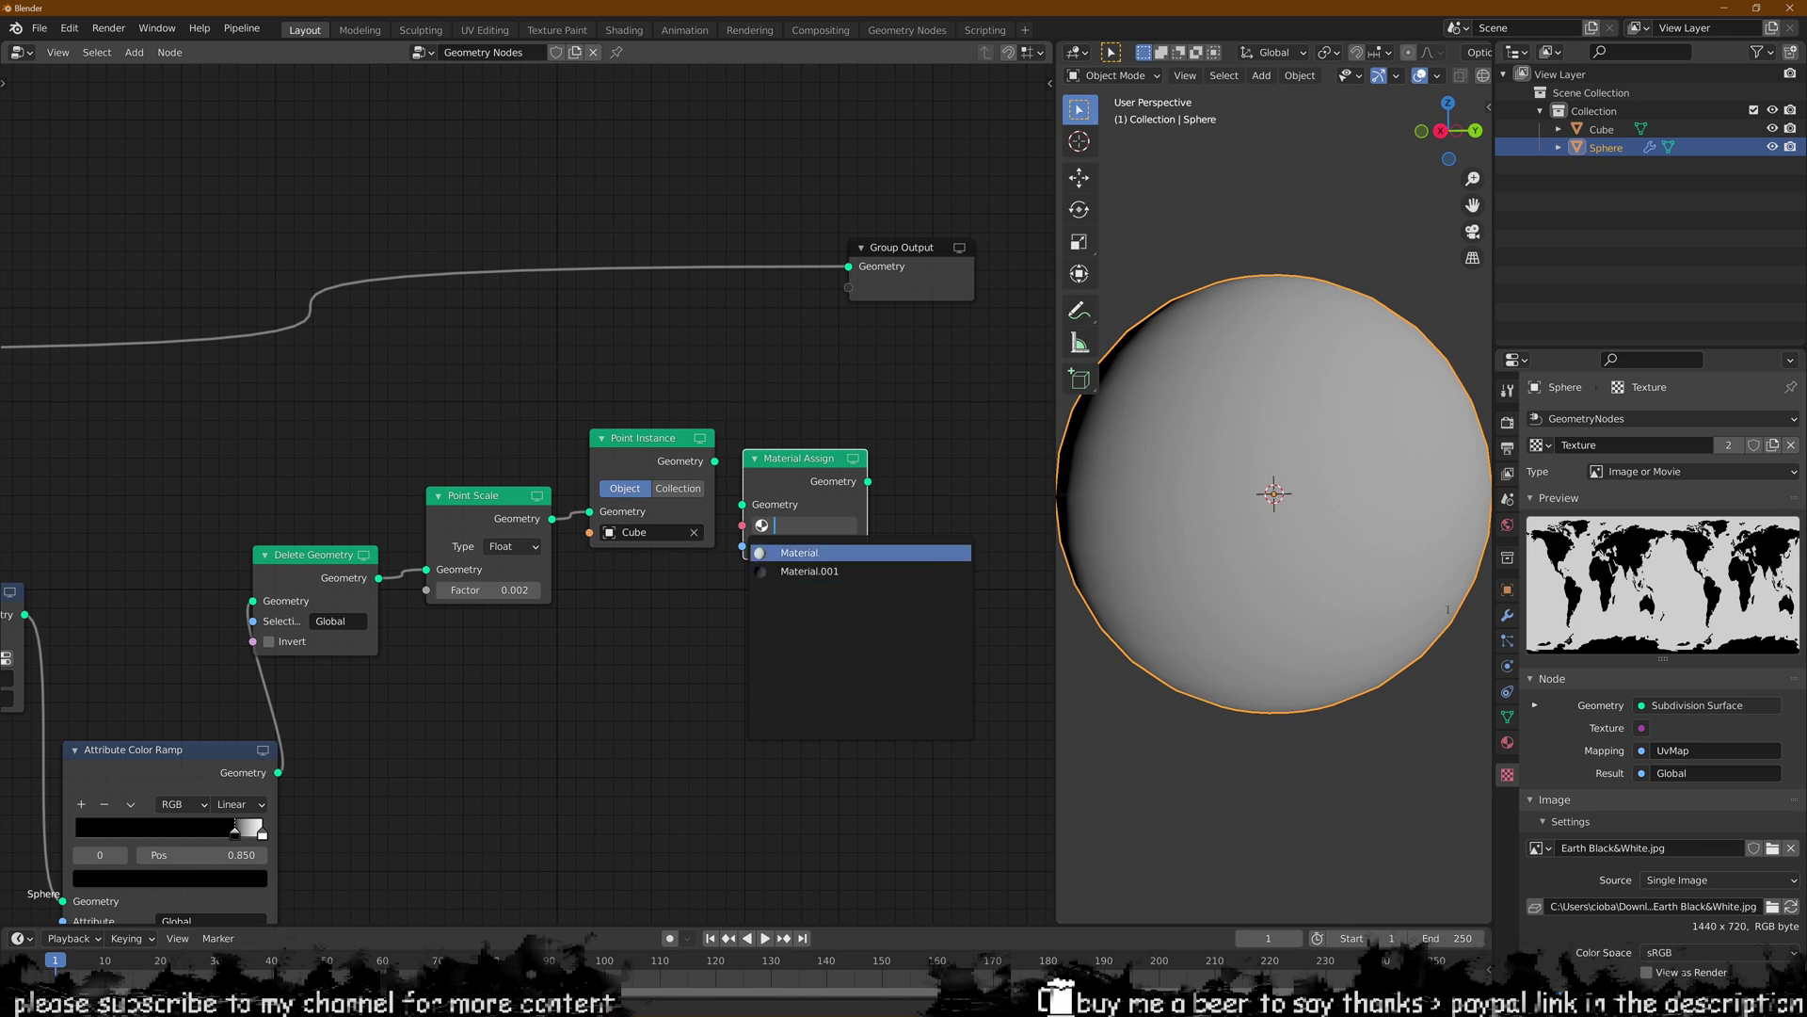
key(Down)
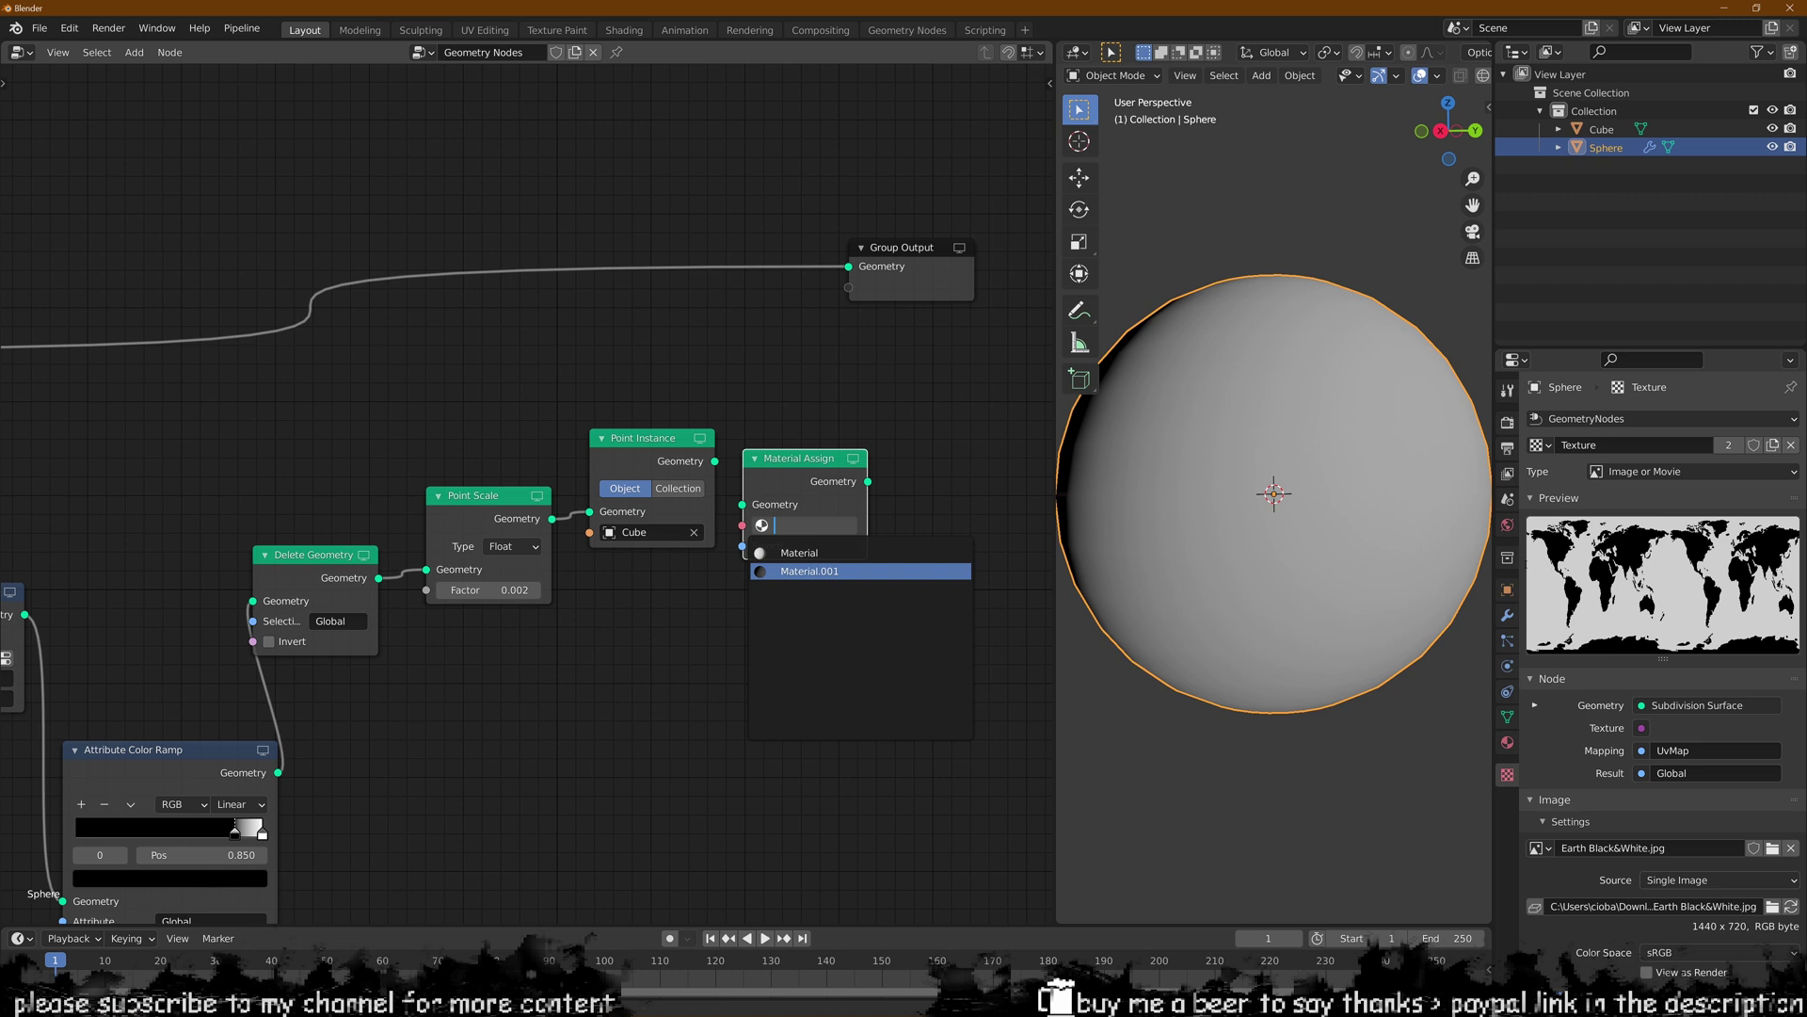
click(1508, 743)
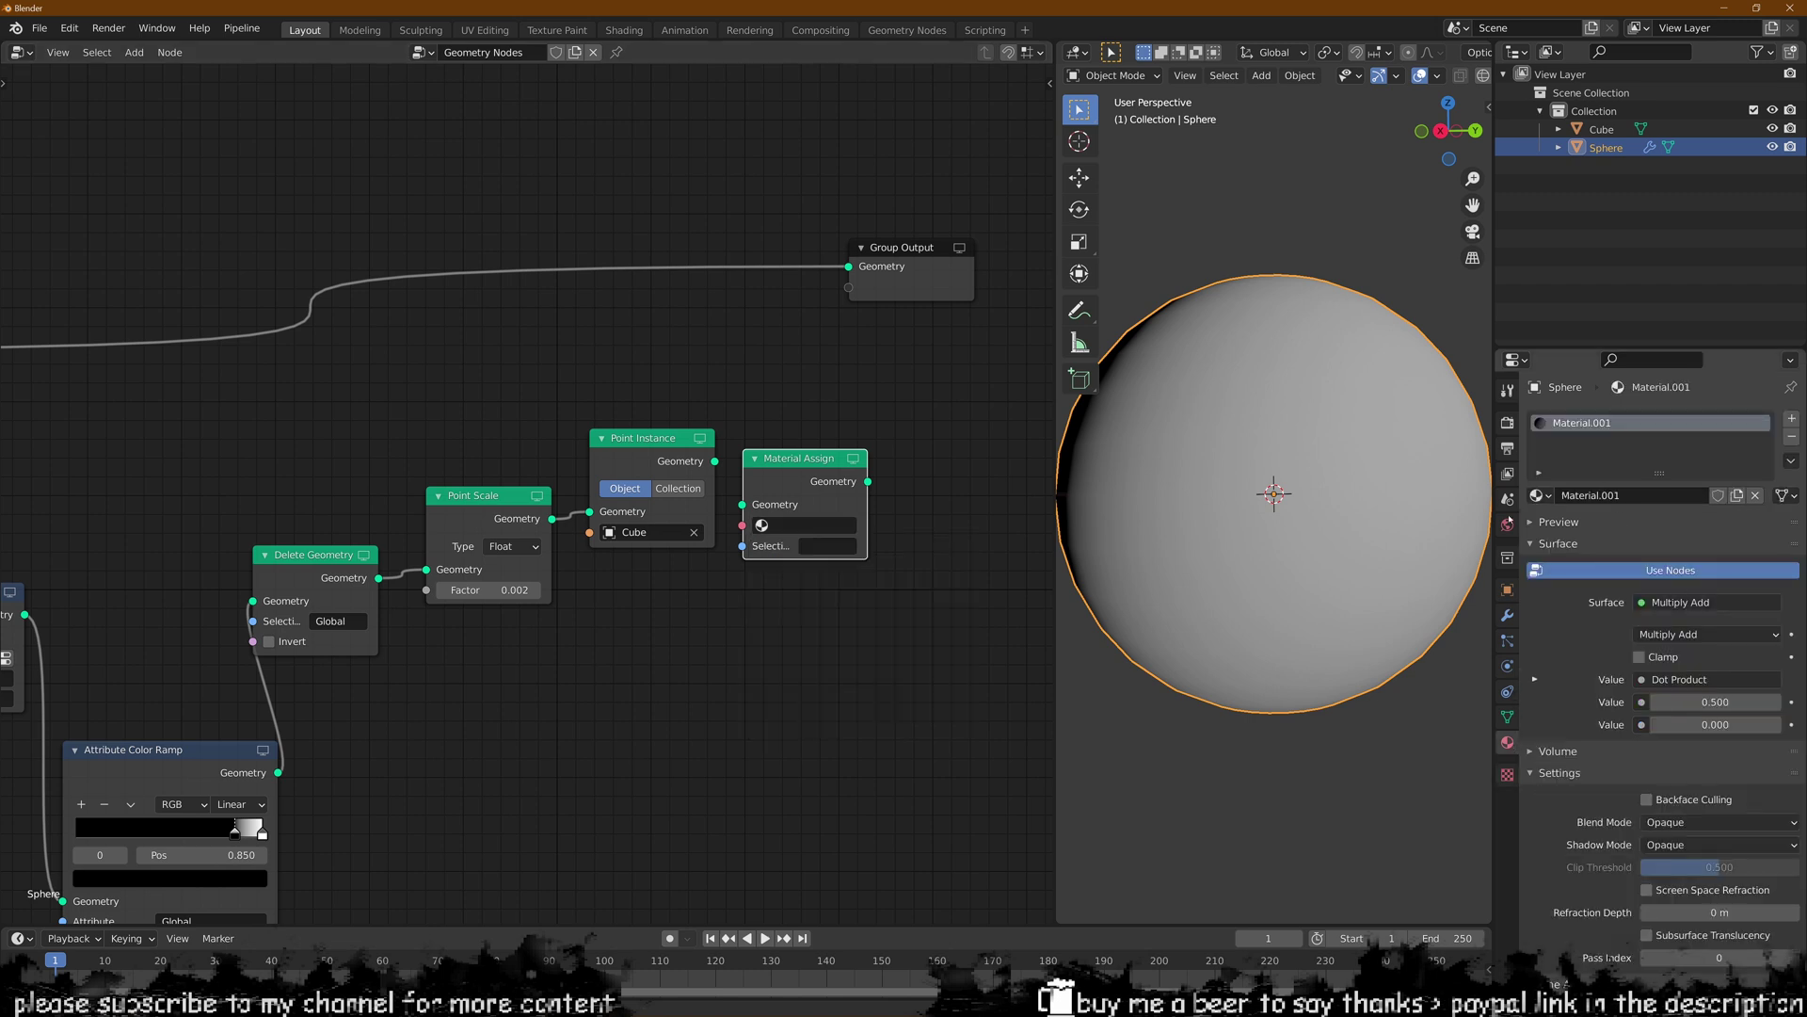
click(813, 530)
key(Return)
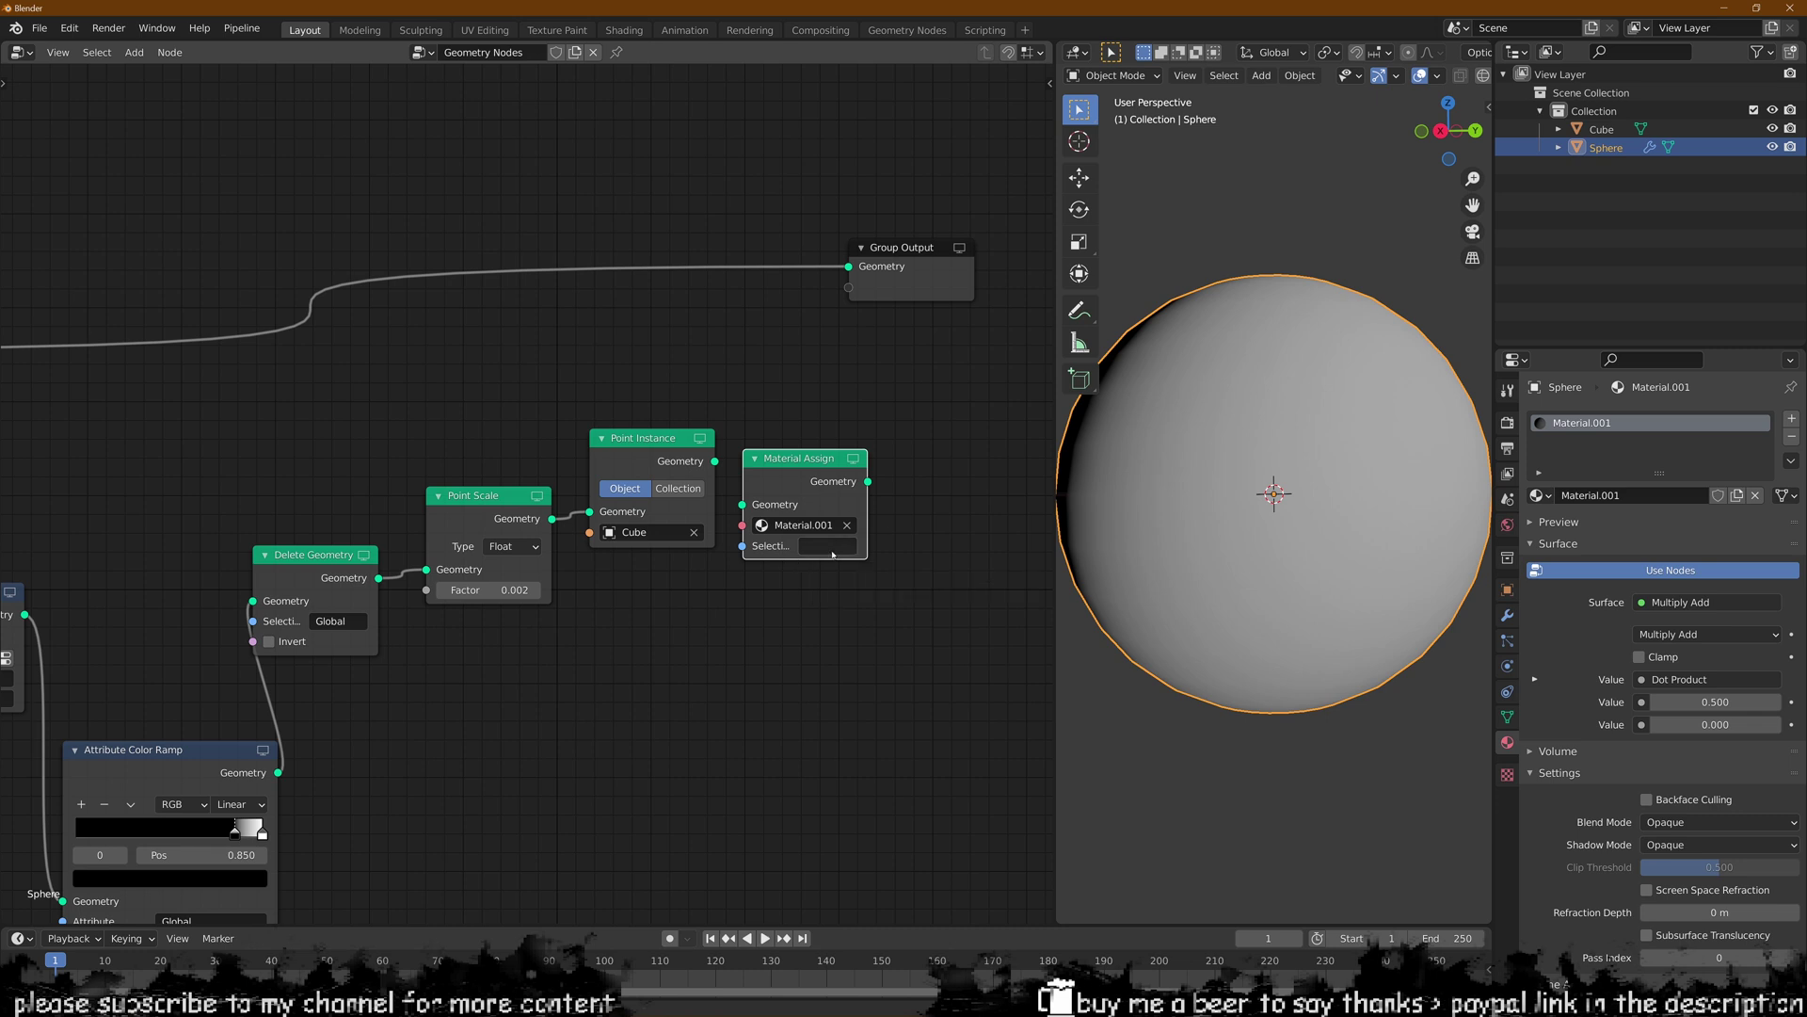
- Link Material Assign's Geometry to Group Output, then reposition Group Input and link its Geometry to Subdivision Surface
middle_drag(881, 528, 851, 541)
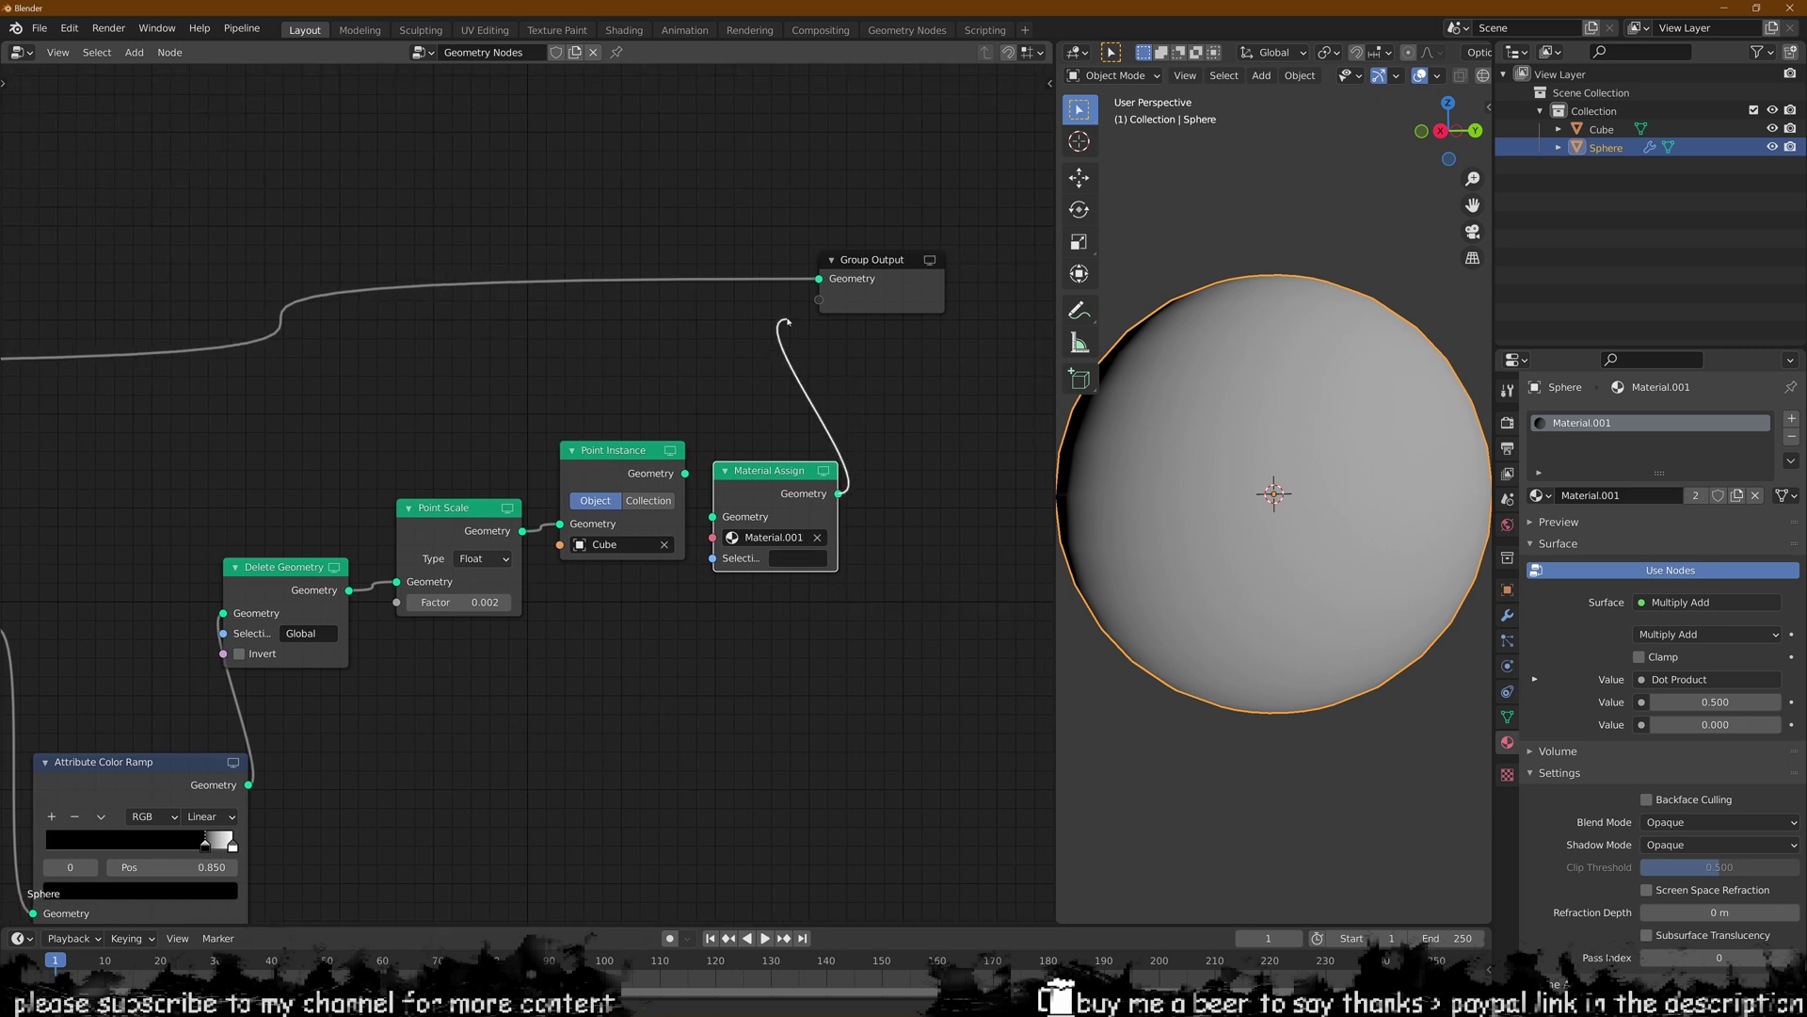
drag(812, 286, 819, 280)
middle_drag(448, 531, 608, 459)
scroll(608, 459, down, 4)
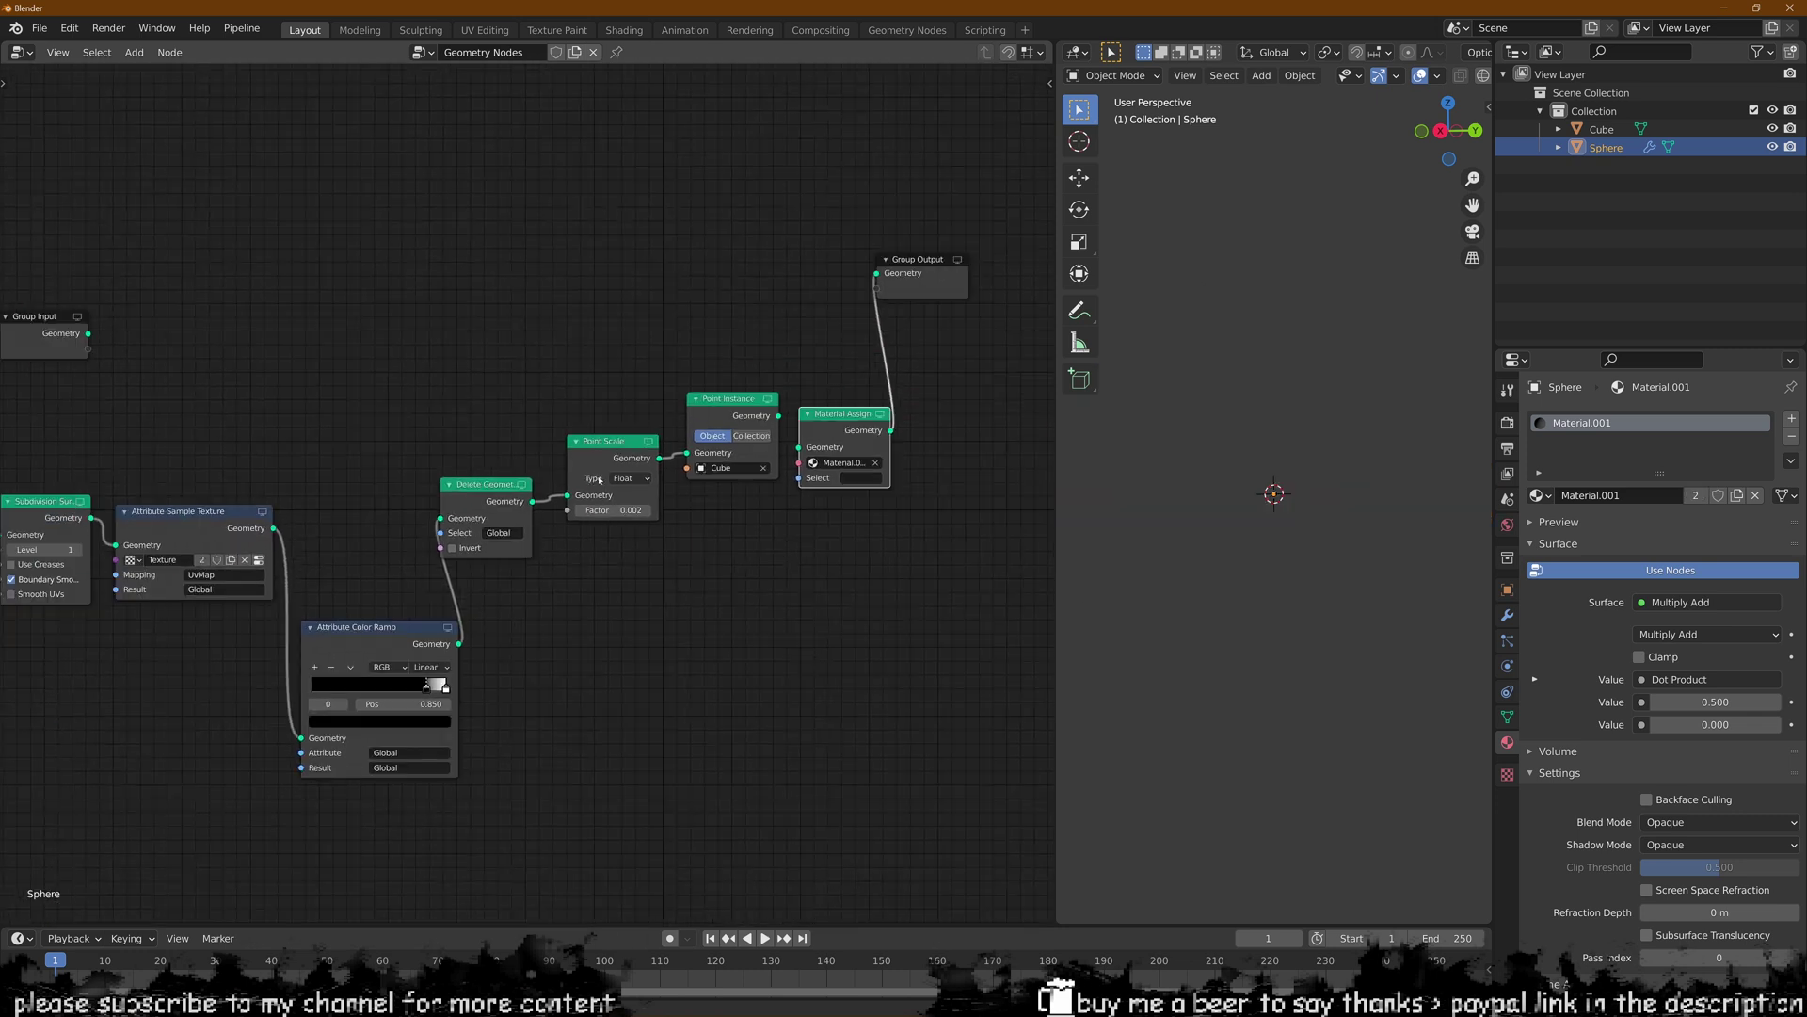
middle_drag(480, 470, 568, 468)
drag(90, 315, 5, 361)
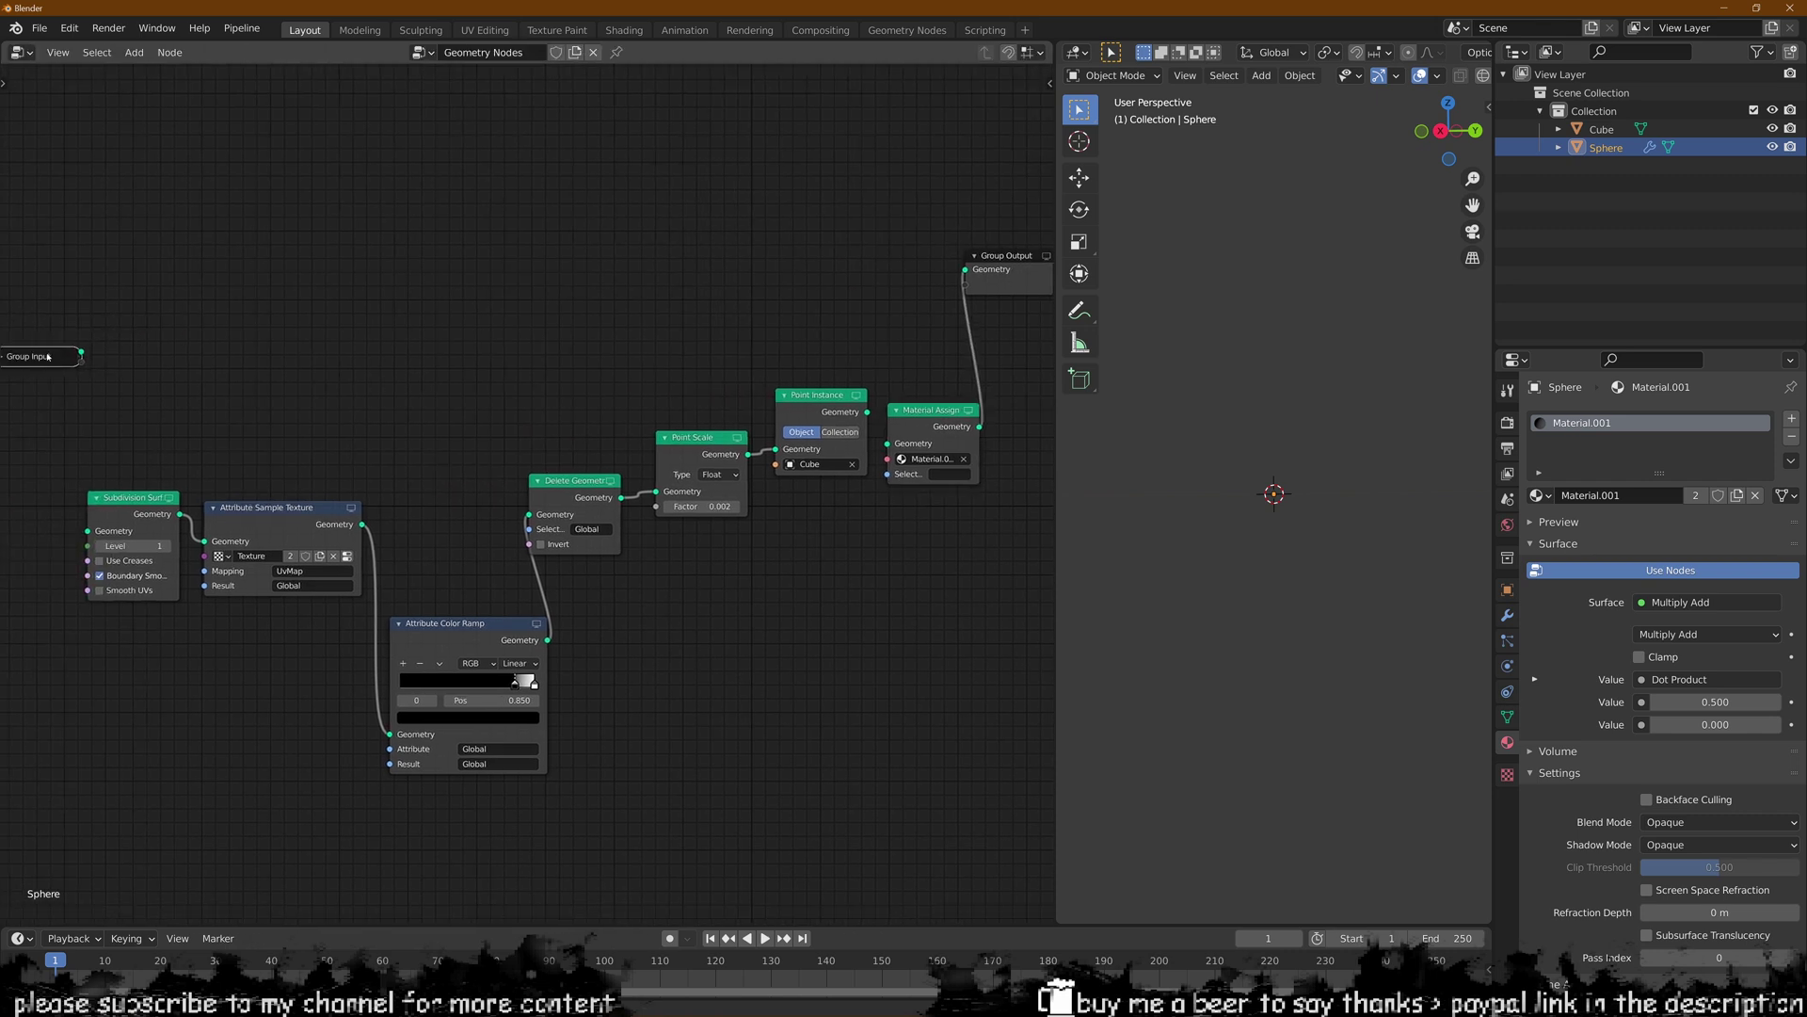
middle_drag(6, 360, 111, 318)
click(111, 317)
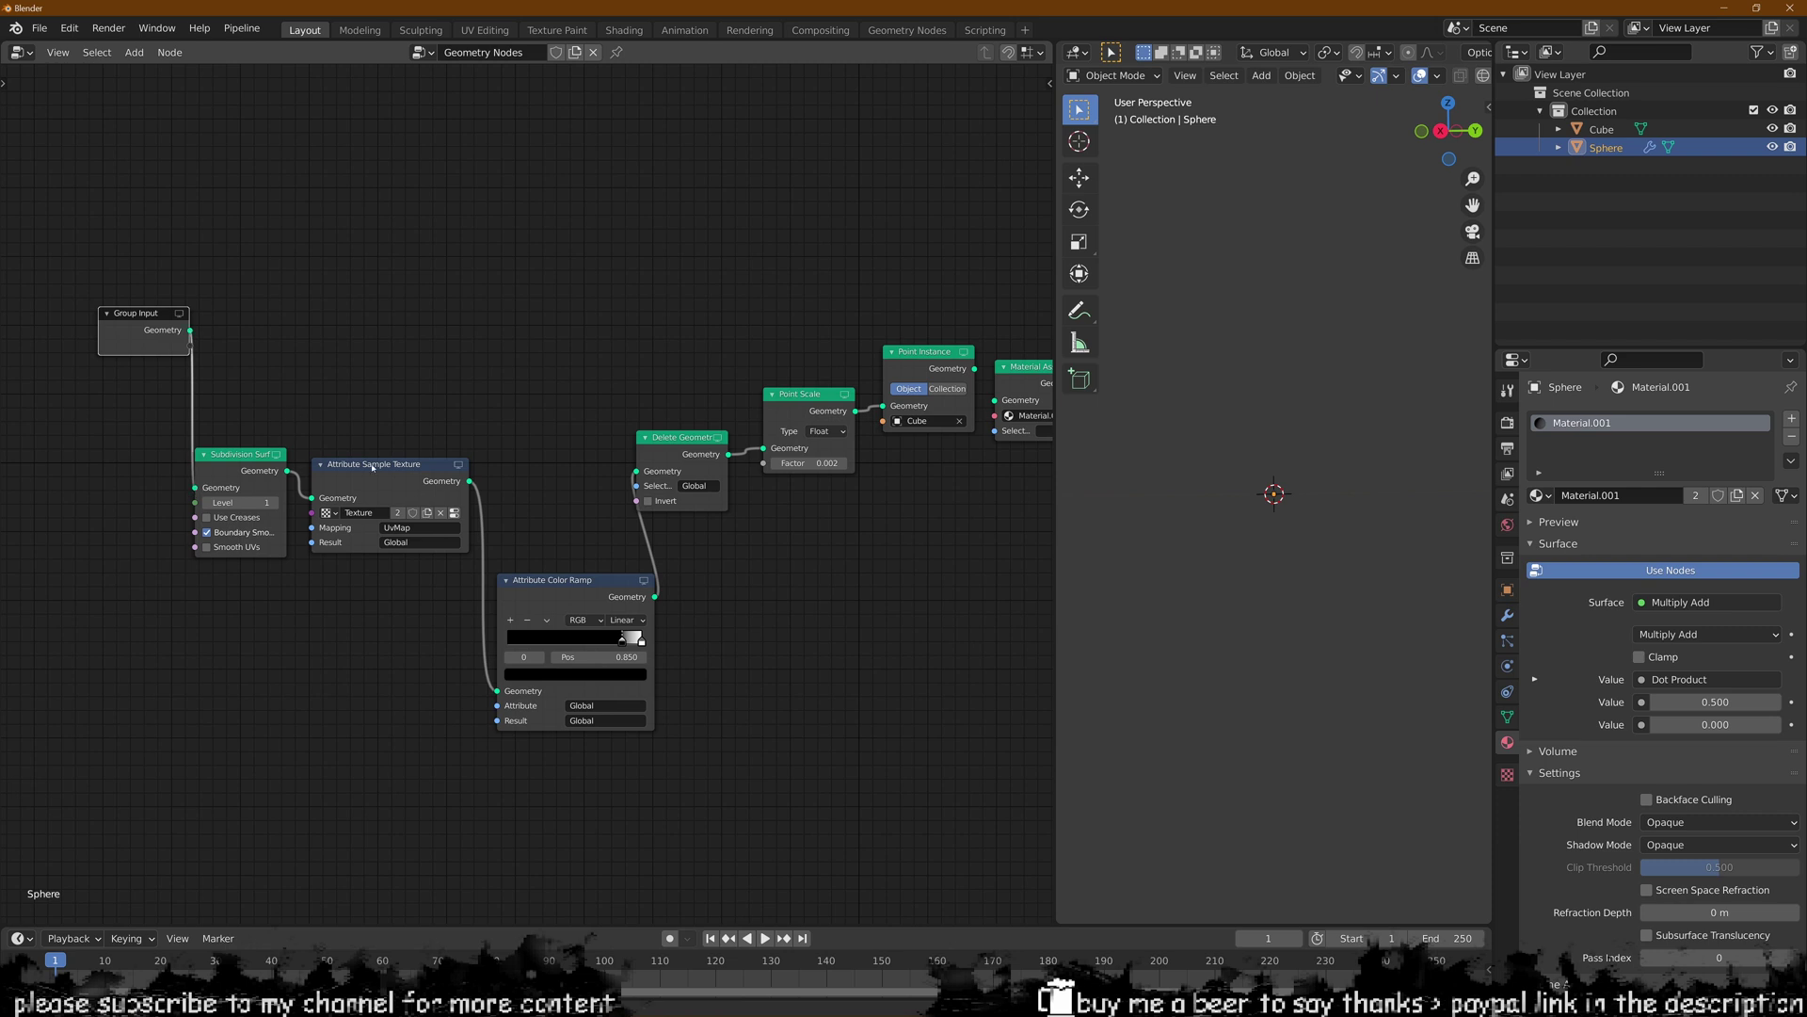
- Move Group Output farther beyond Material Assign, and link Point Instance's Geometry output into Material Assign
middle_drag(971, 426, 677, 487)
middle_drag(754, 434, 800, 443)
drag(863, 286, 915, 343)
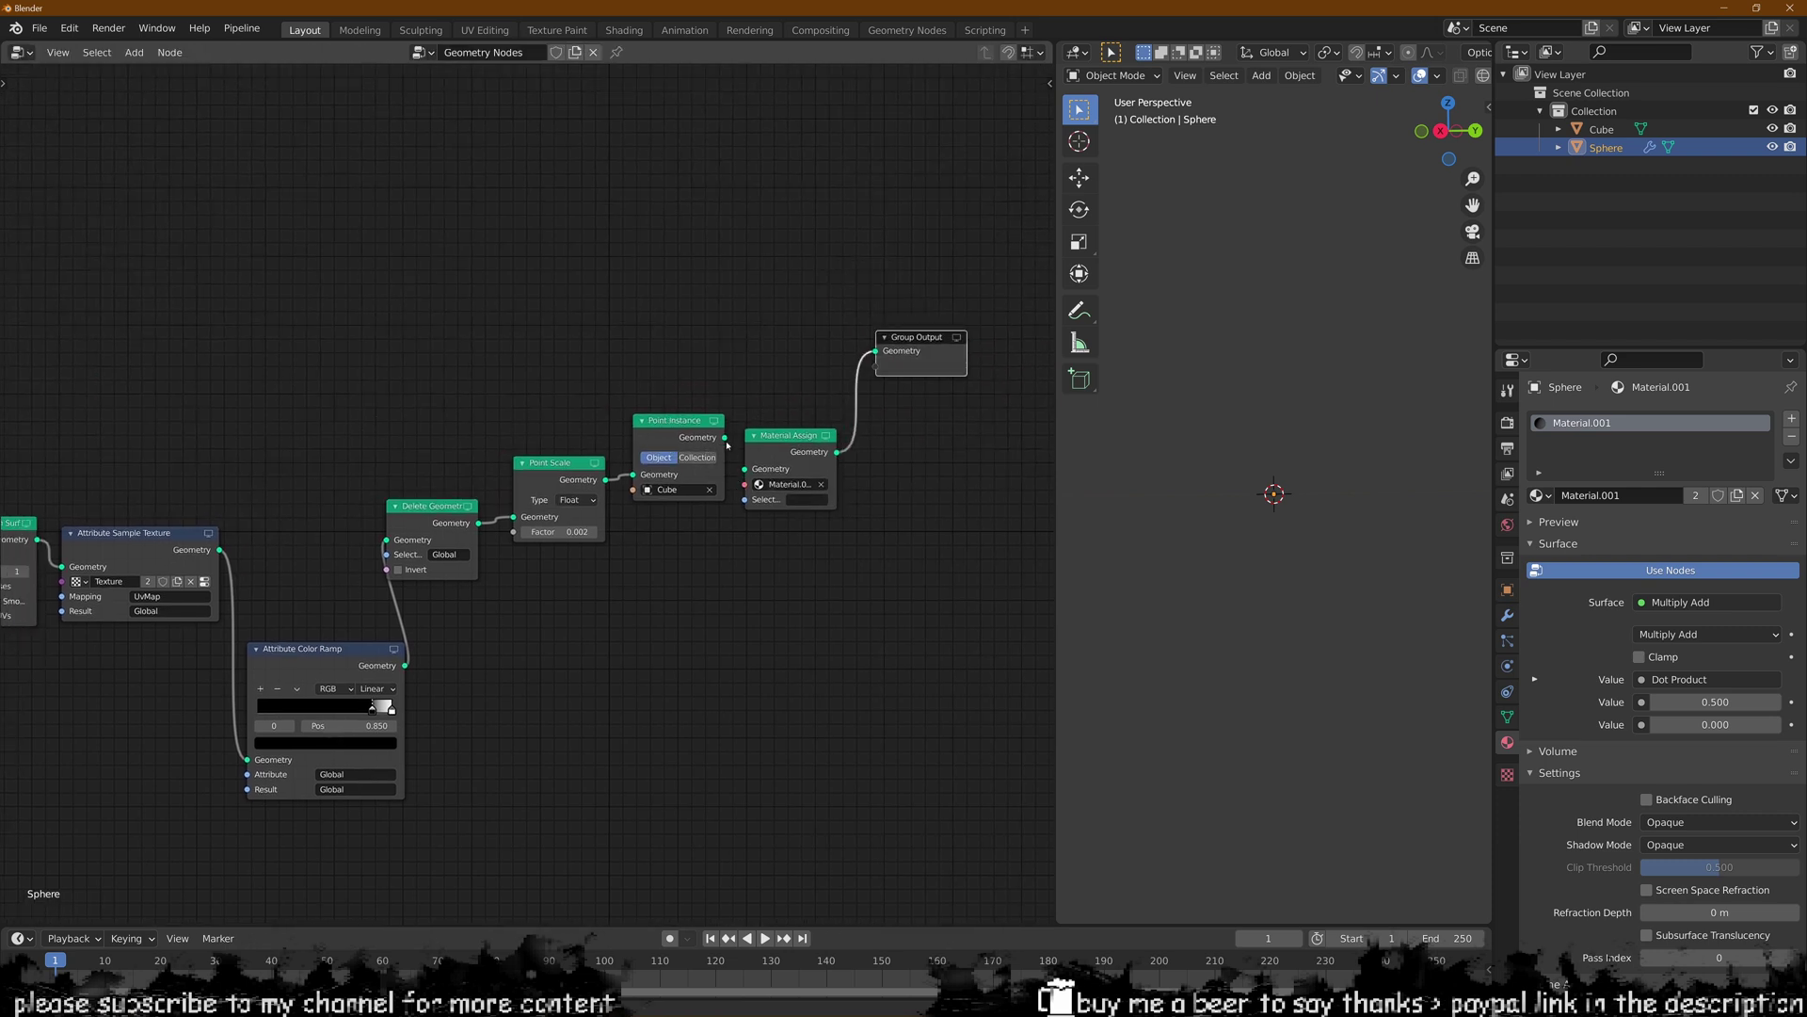
mouse_move(726, 442)
mouse_down()
mouse_move(750, 476)
mouse_move(745, 461)
mouse_up()
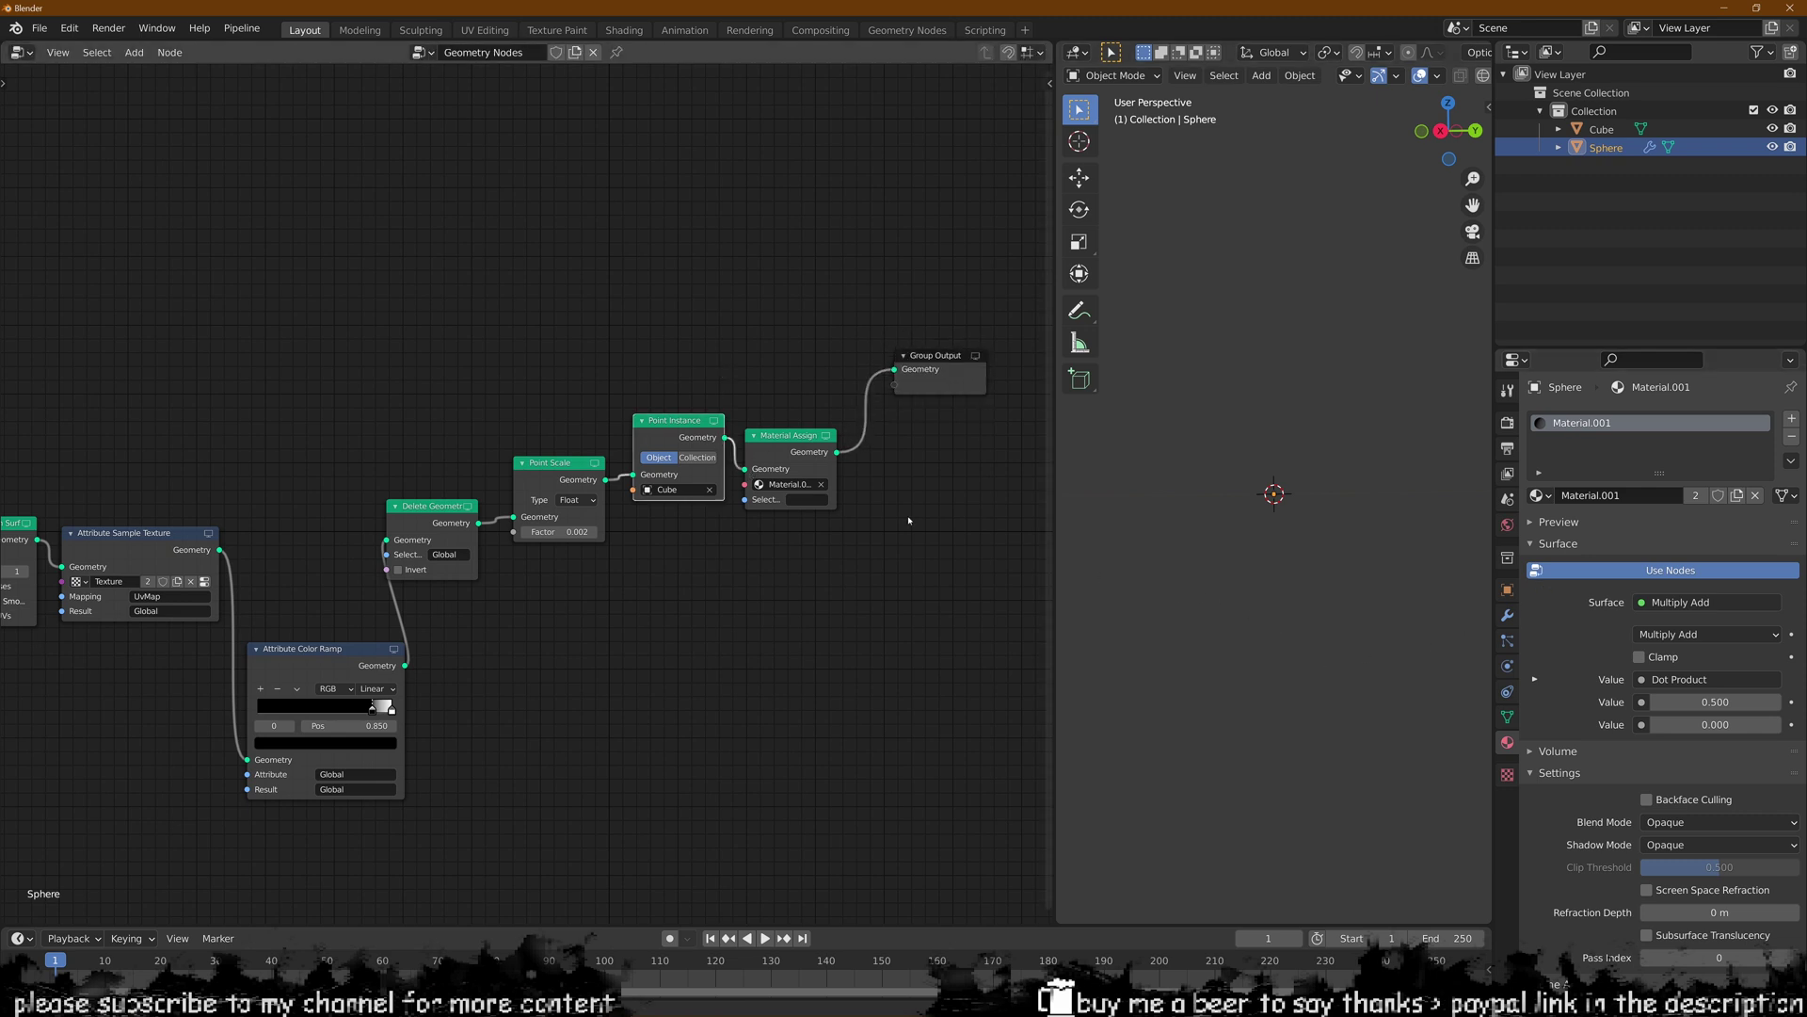
- Tidy the start of the node chain by repositioning Group Input, Subdivision Surface, Attribute Sample Texture and Attribute Color Ramp closer together
mouse_move(572, 458)
middle_down()
mouse_move(605, 478)
mouse_move(592, 460)
middle_up()
middle_drag(448, 653, 569, 577)
drag(457, 588, 431, 563)
middle_drag(53, 460, 195, 469)
drag(175, 329, 109, 448)
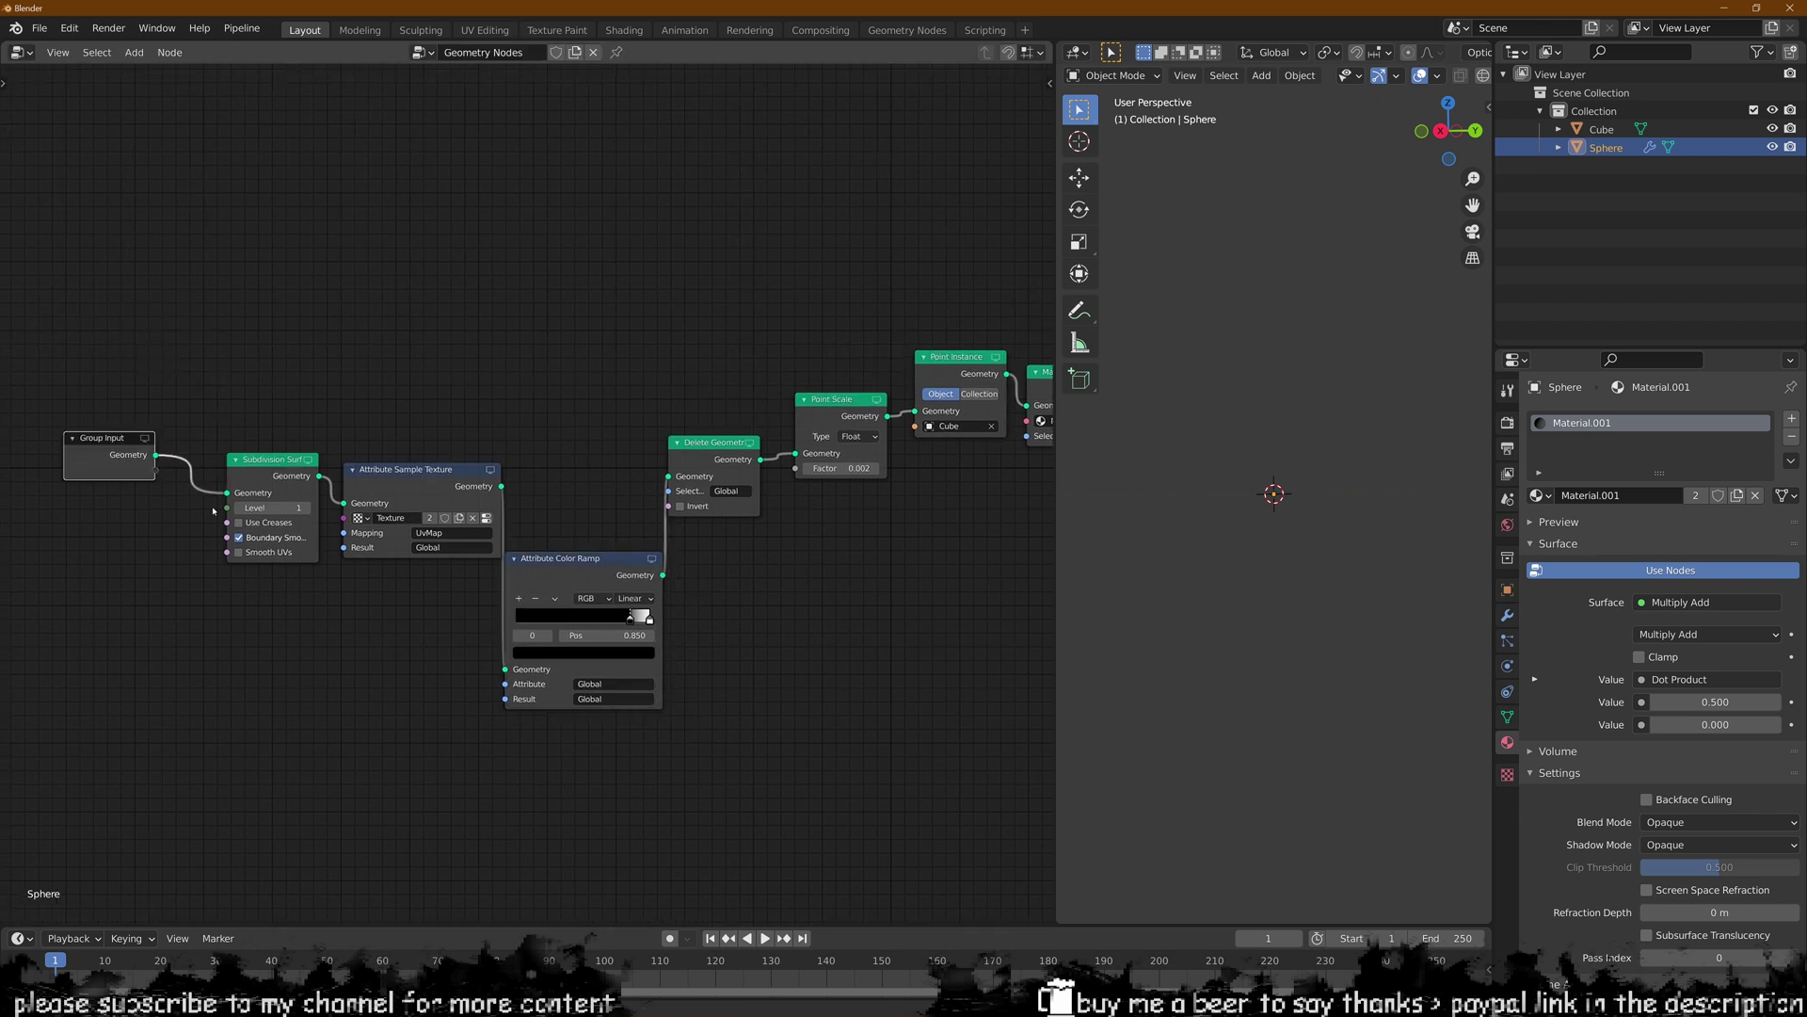
drag(268, 463, 218, 376)
middle_drag(480, 418, 438, 455)
drag(363, 524, 326, 494)
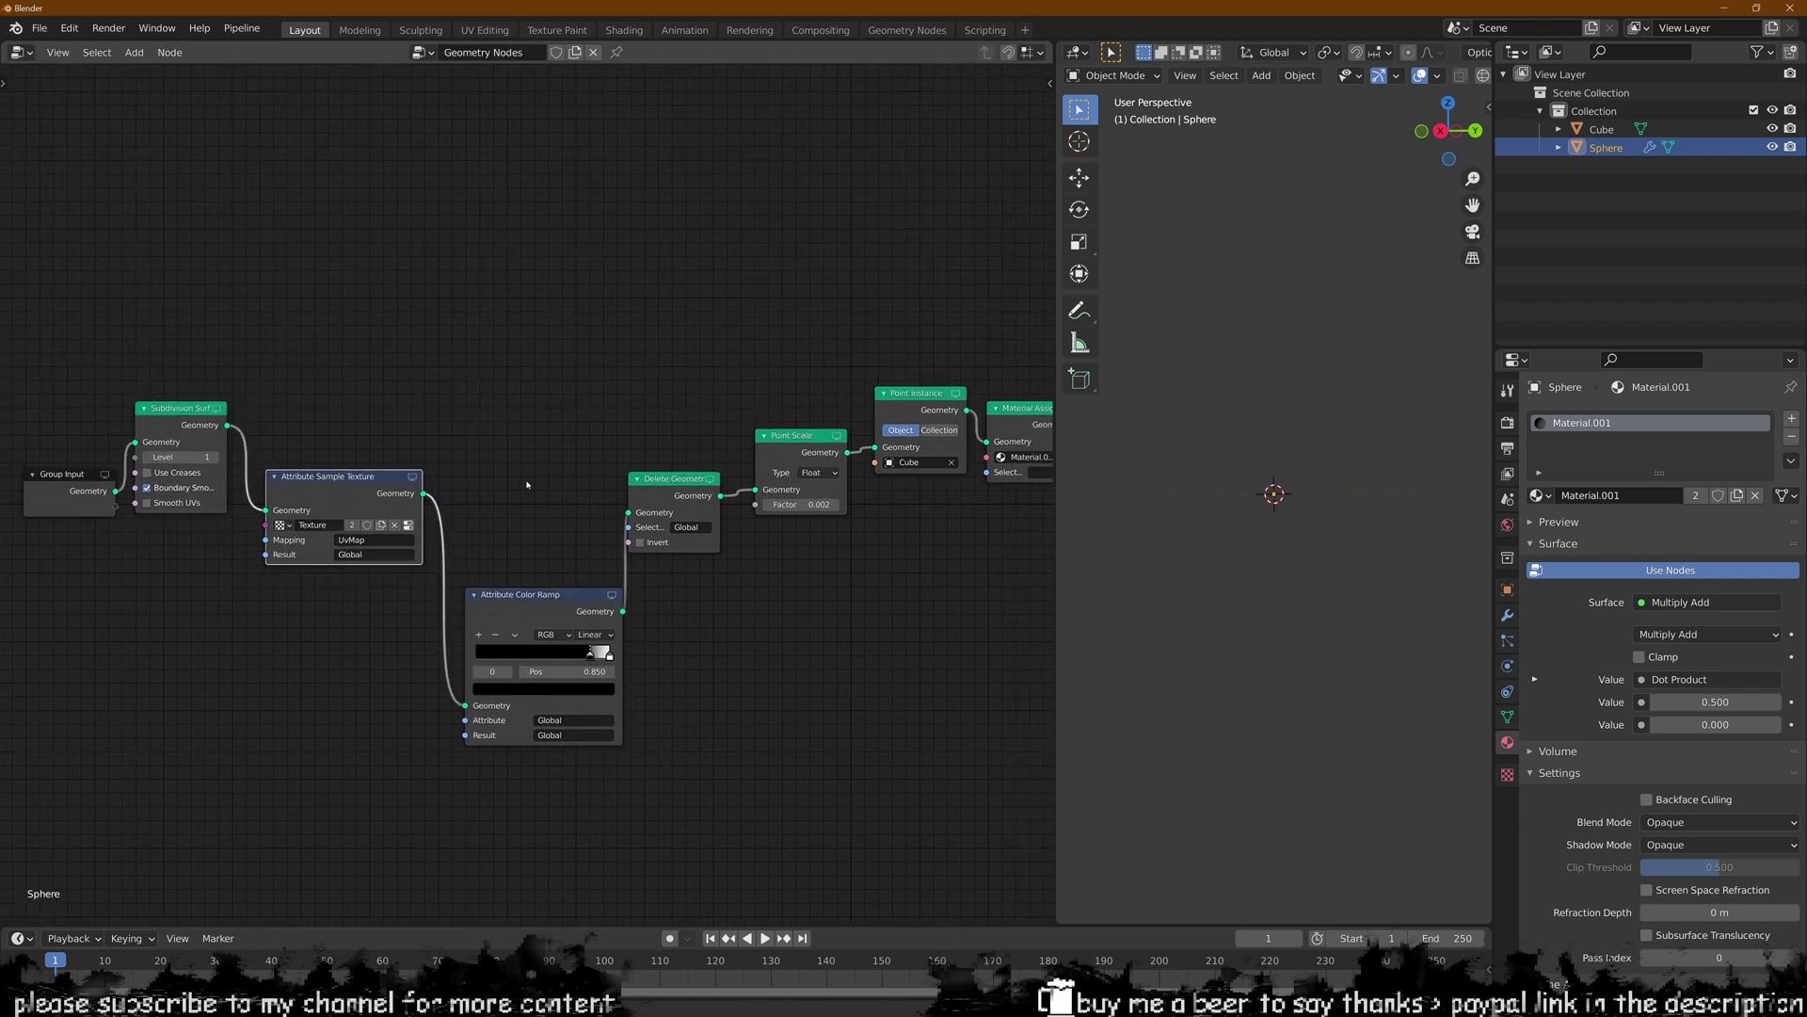
middle_drag(528, 484, 491, 484)
drag(504, 597, 505, 540)
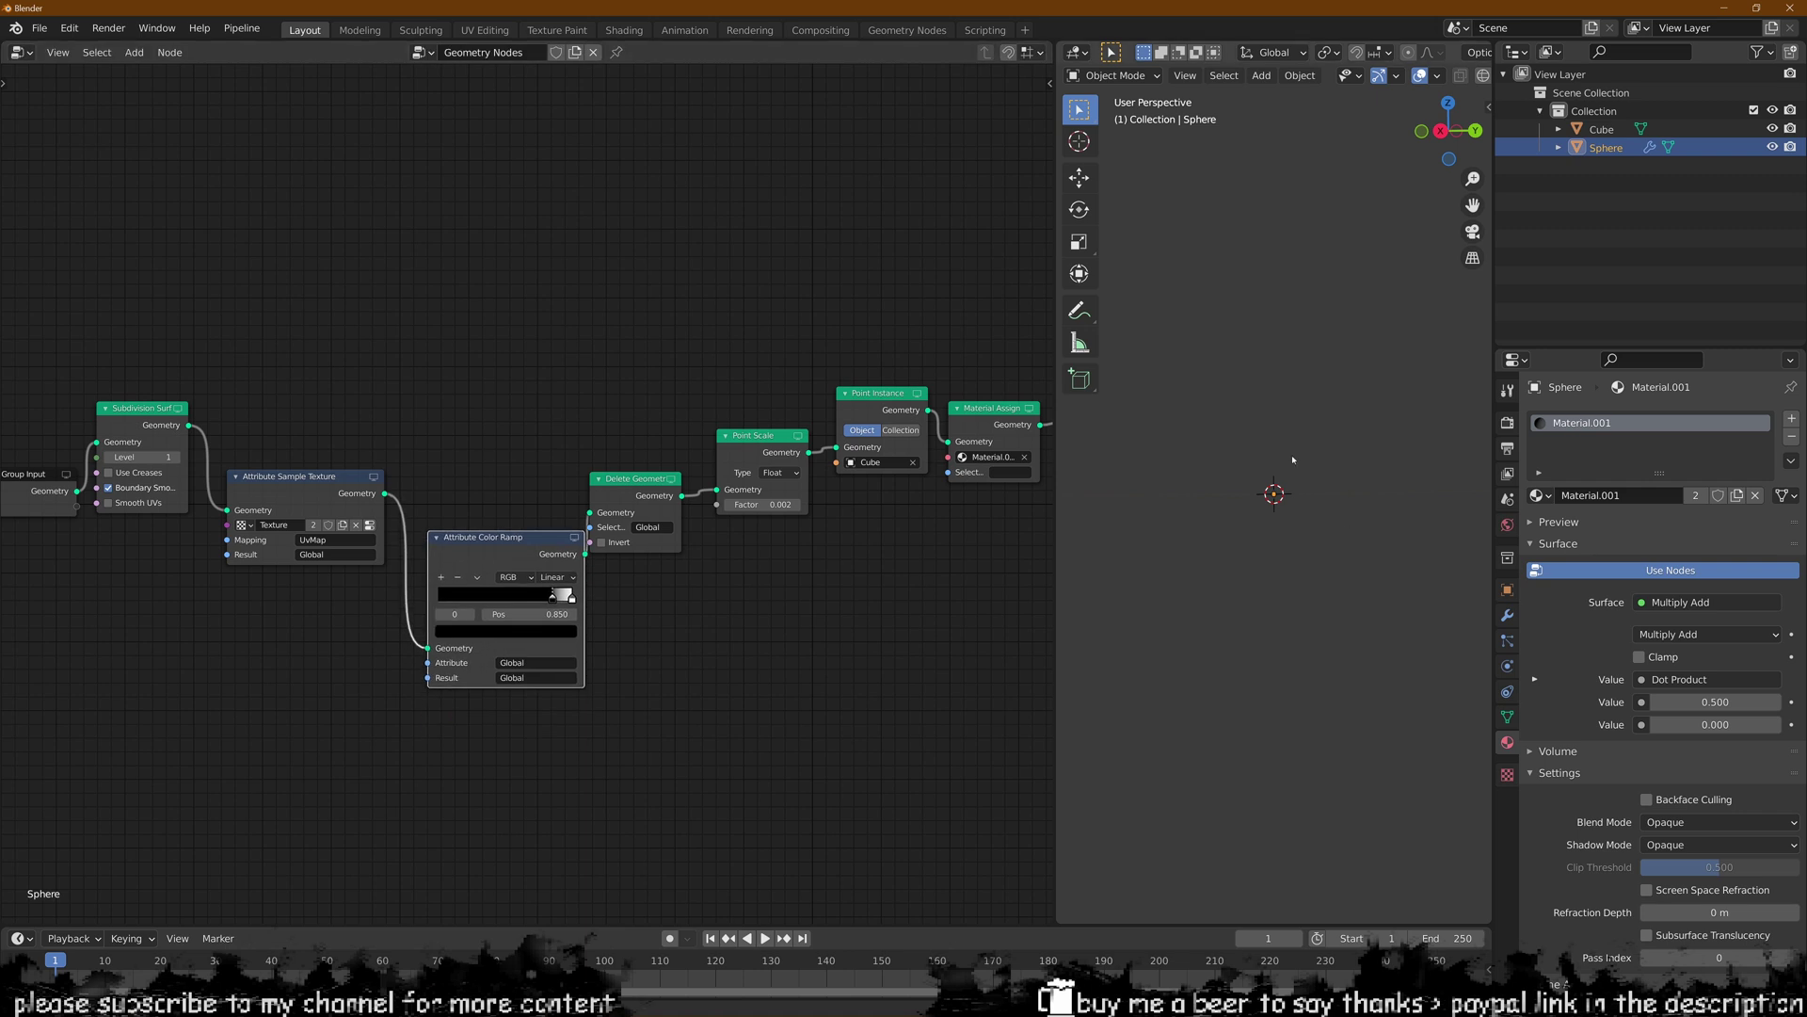
- Move the Attribute Color Ramp node slightly closer to Attribute Sample Texture
middle_drag(1288, 500, 1294, 543)
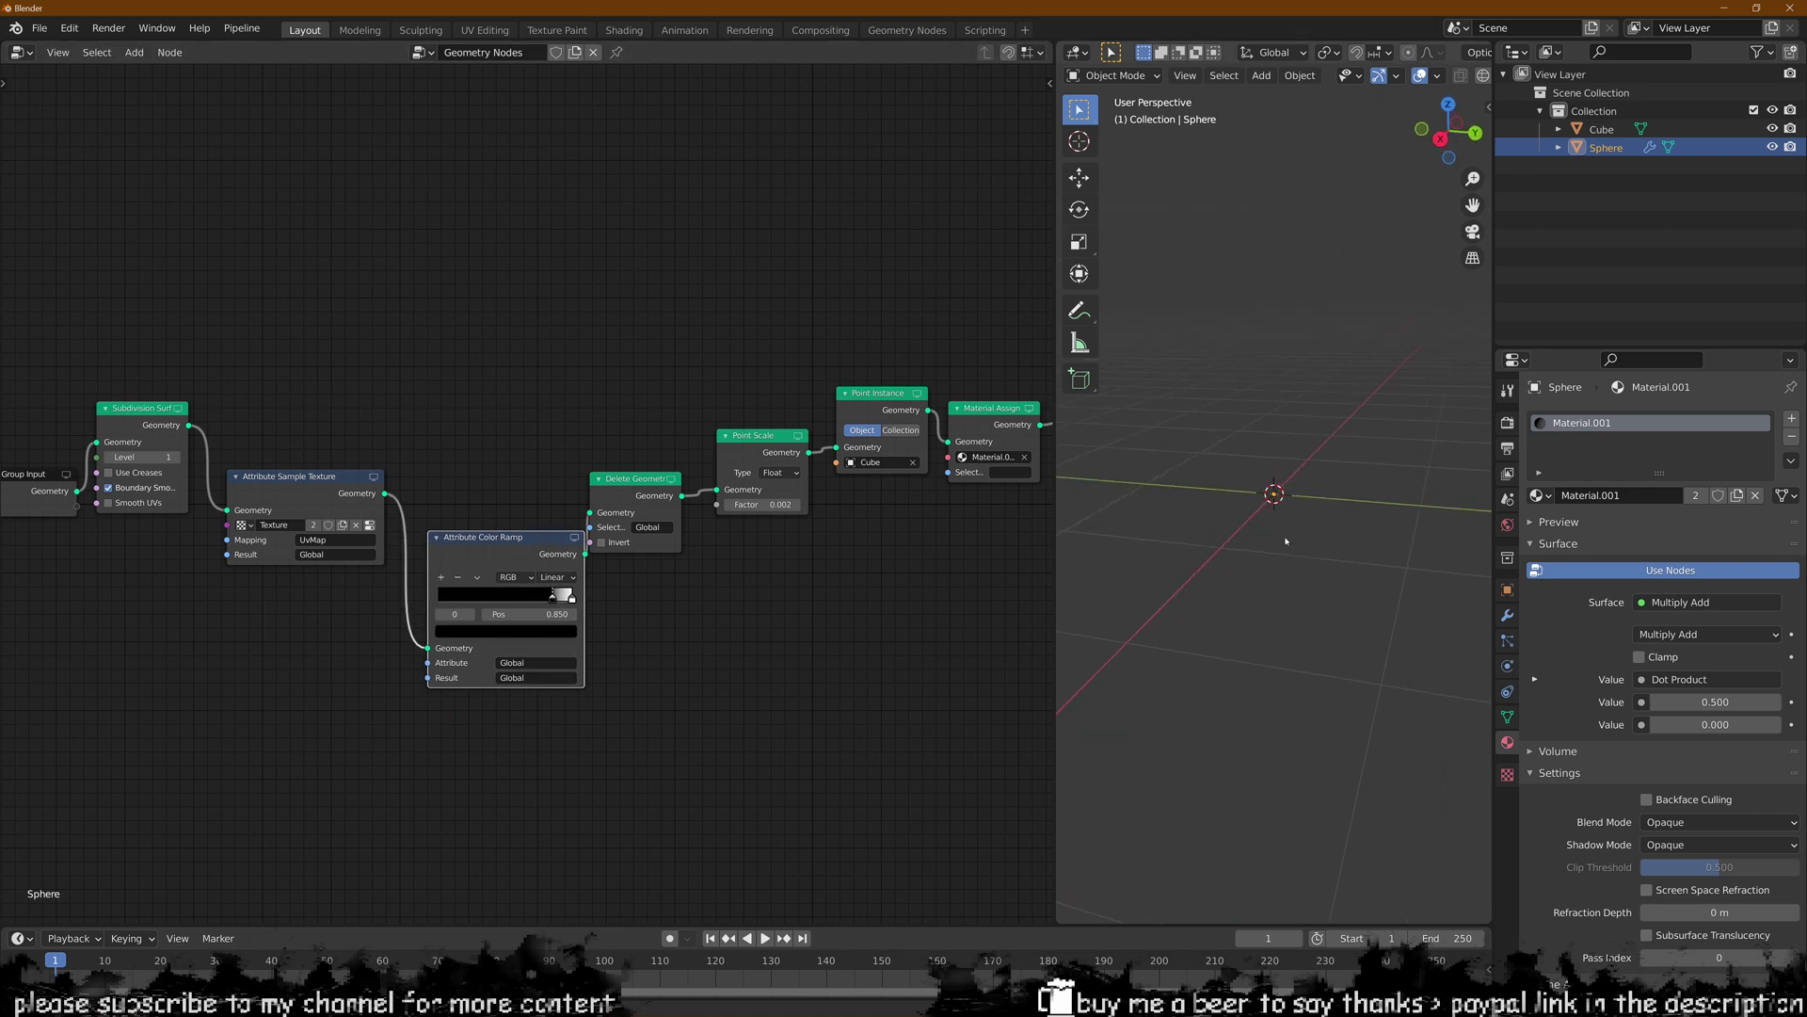
middle_drag(557, 529, 522, 513)
drag(514, 517, 493, 503)
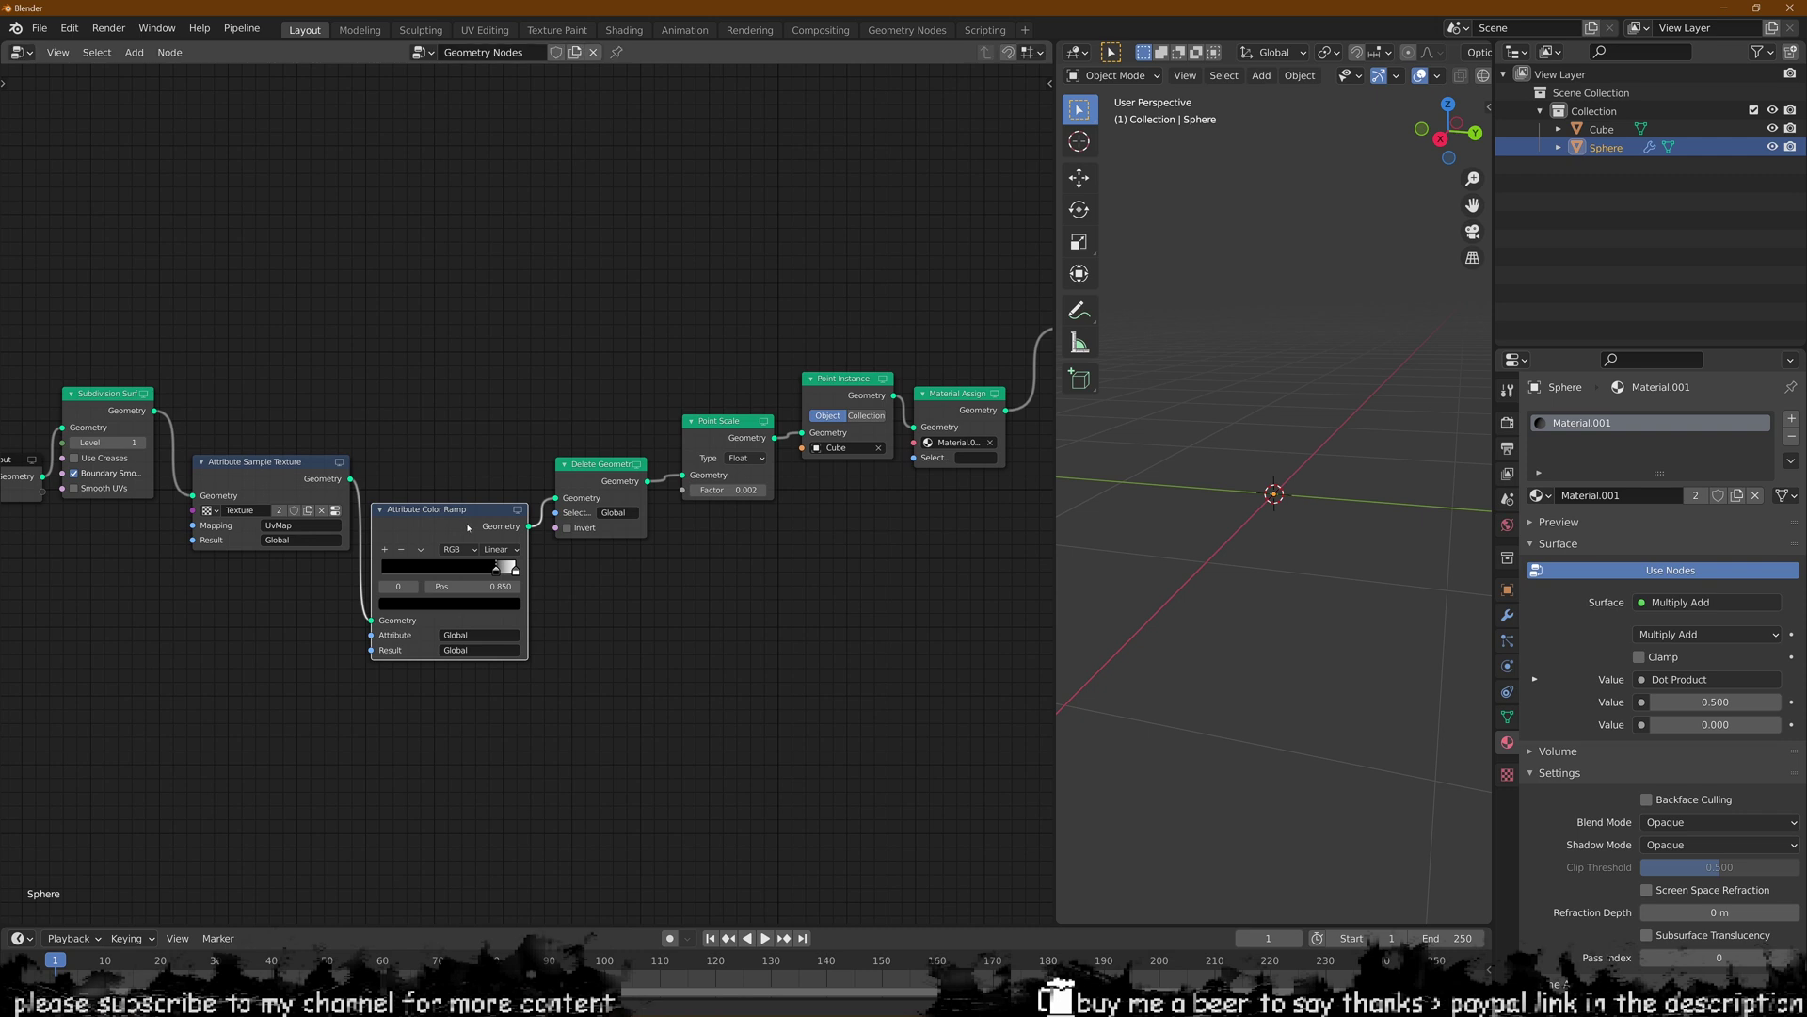
- Add a Transform node and insert it on the link between Material Assign and Group Output
scroll(524, 480, up, 2)
scroll(622, 558, up, 2)
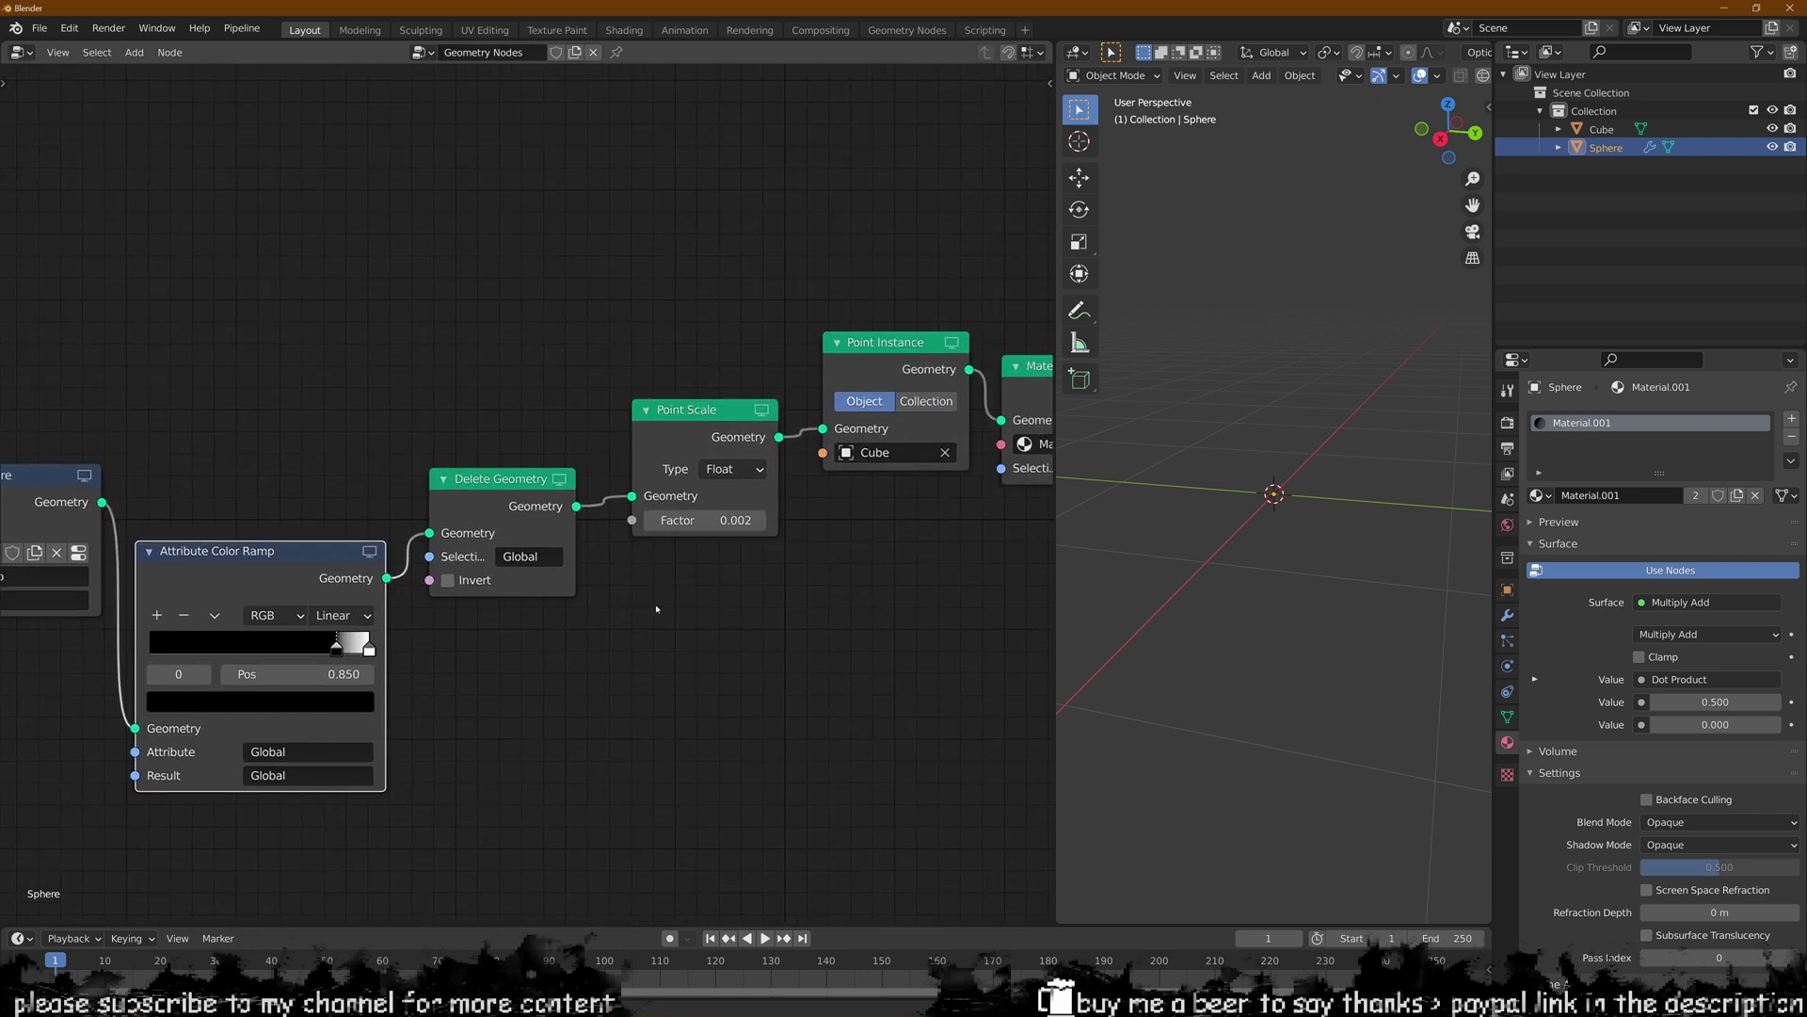
middle_drag(837, 481, 248, 490)
scroll(247, 491, down, 3)
middle_drag(976, 544, 438, 604)
middle_drag(882, 566, 786, 595)
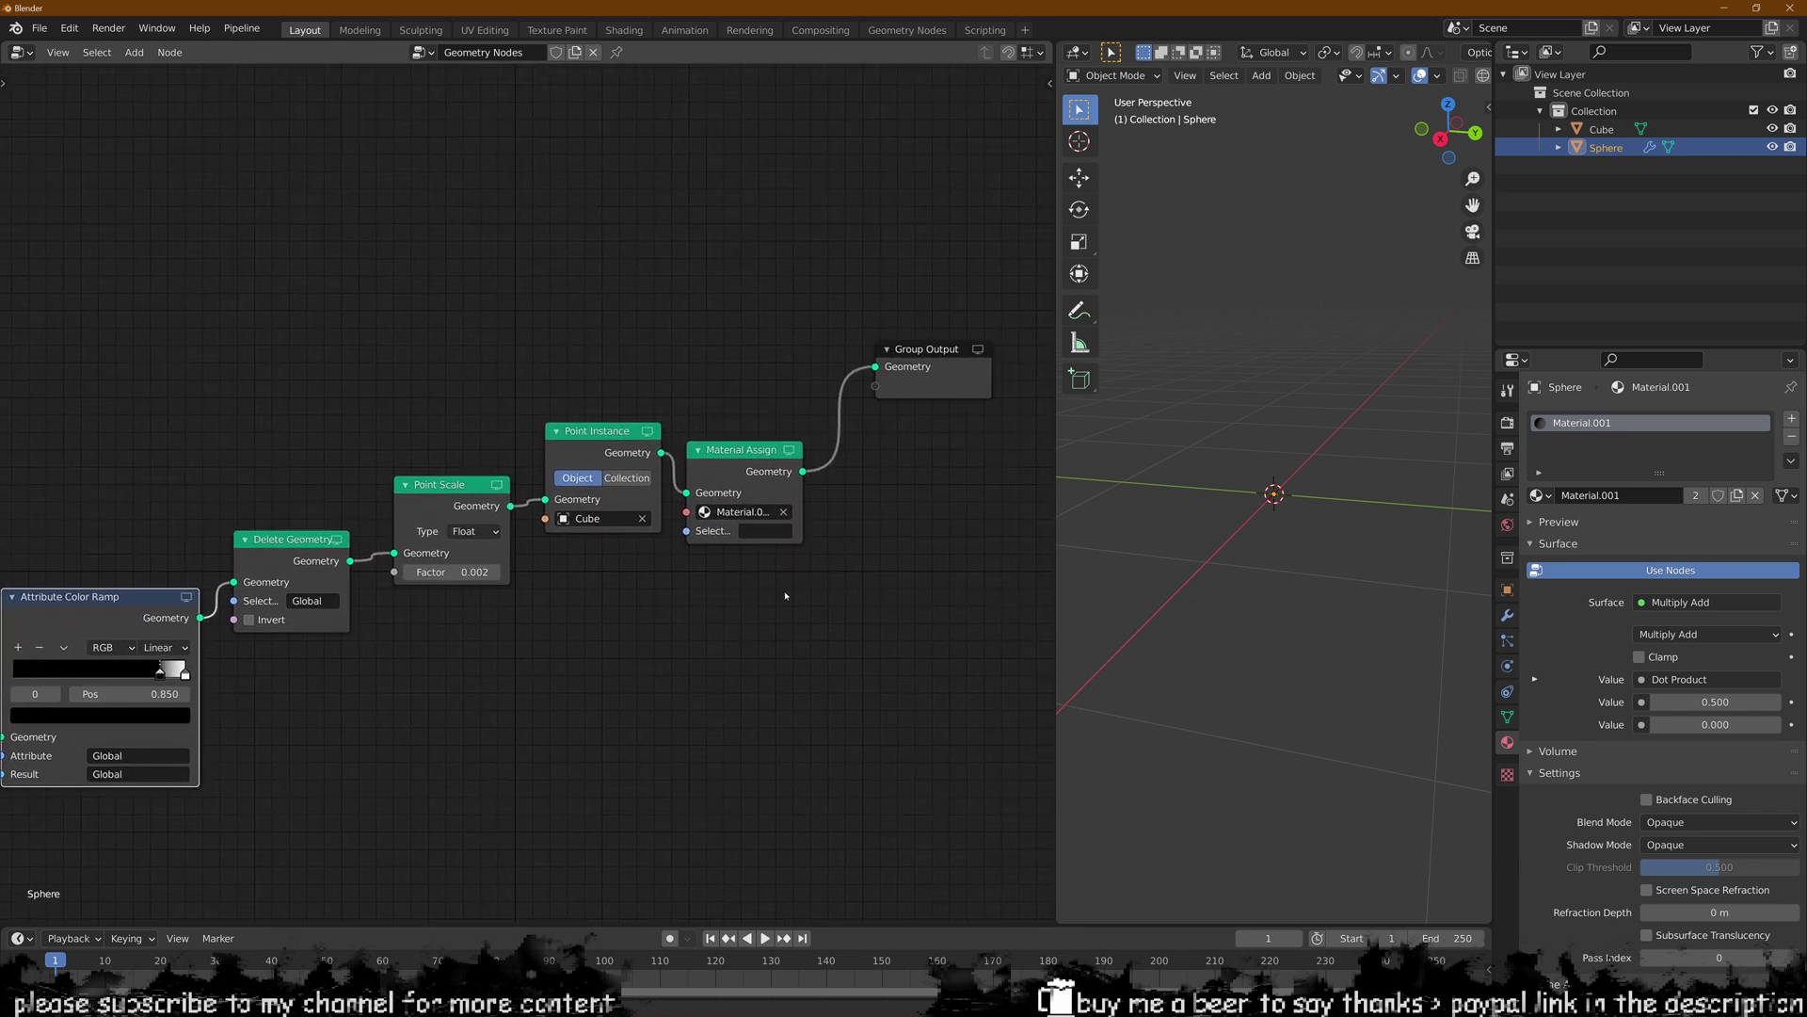
key(shift+a)
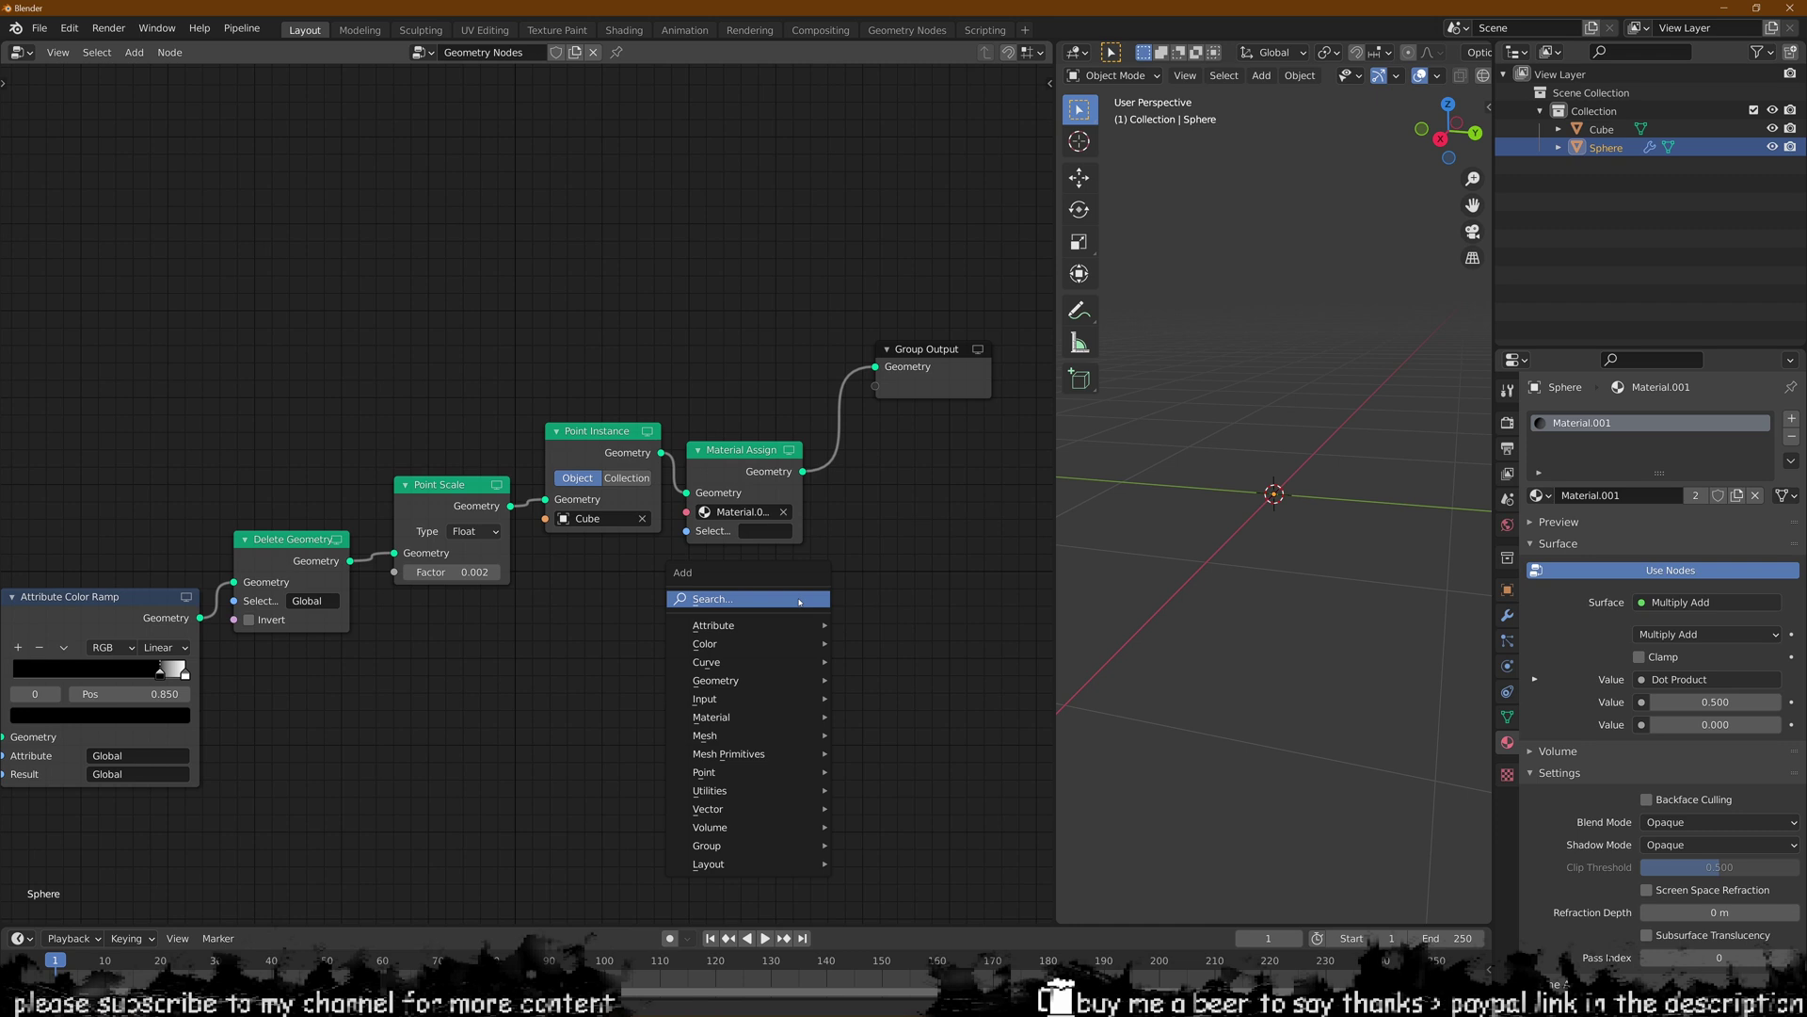
click(800, 601)
text(tra)
click(840, 626)
click(870, 405)
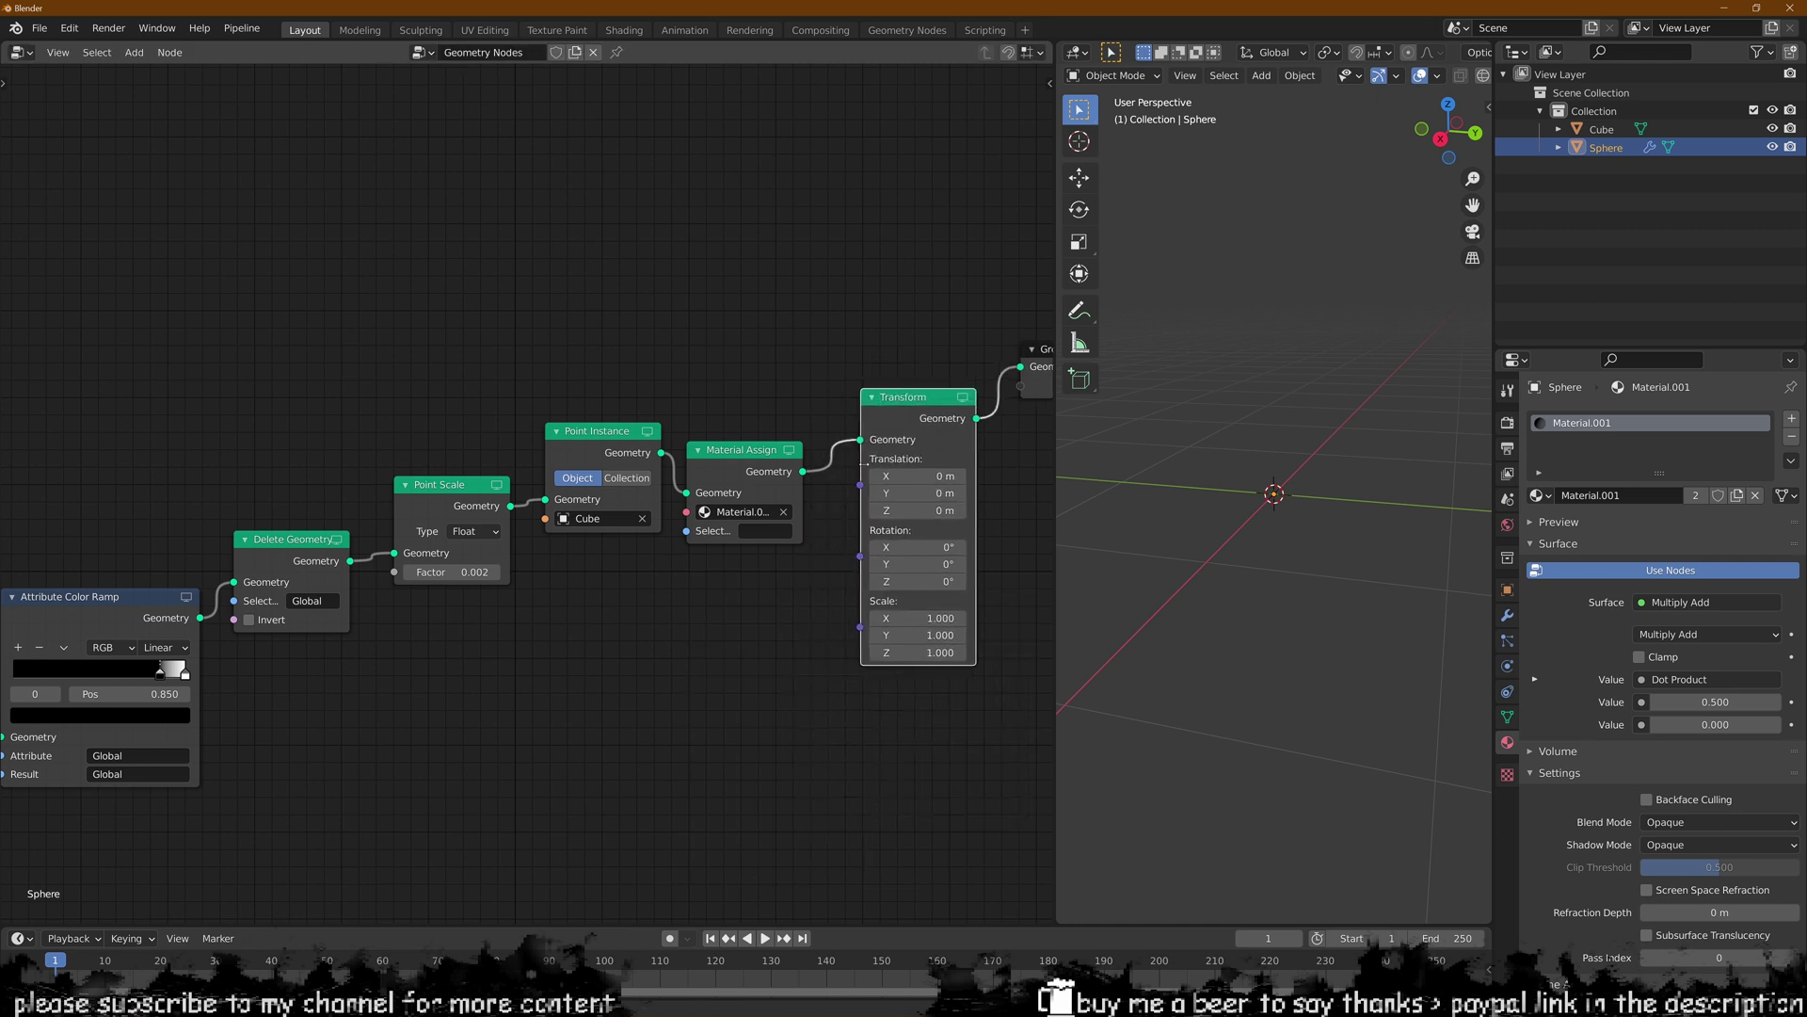
- Set the Transform node's Z rotation to -103°
middle_drag(824, 606, 569, 641)
middle_drag(723, 612, 658, 630)
scroll(693, 577, up, 3)
scroll(694, 576, up, 2)
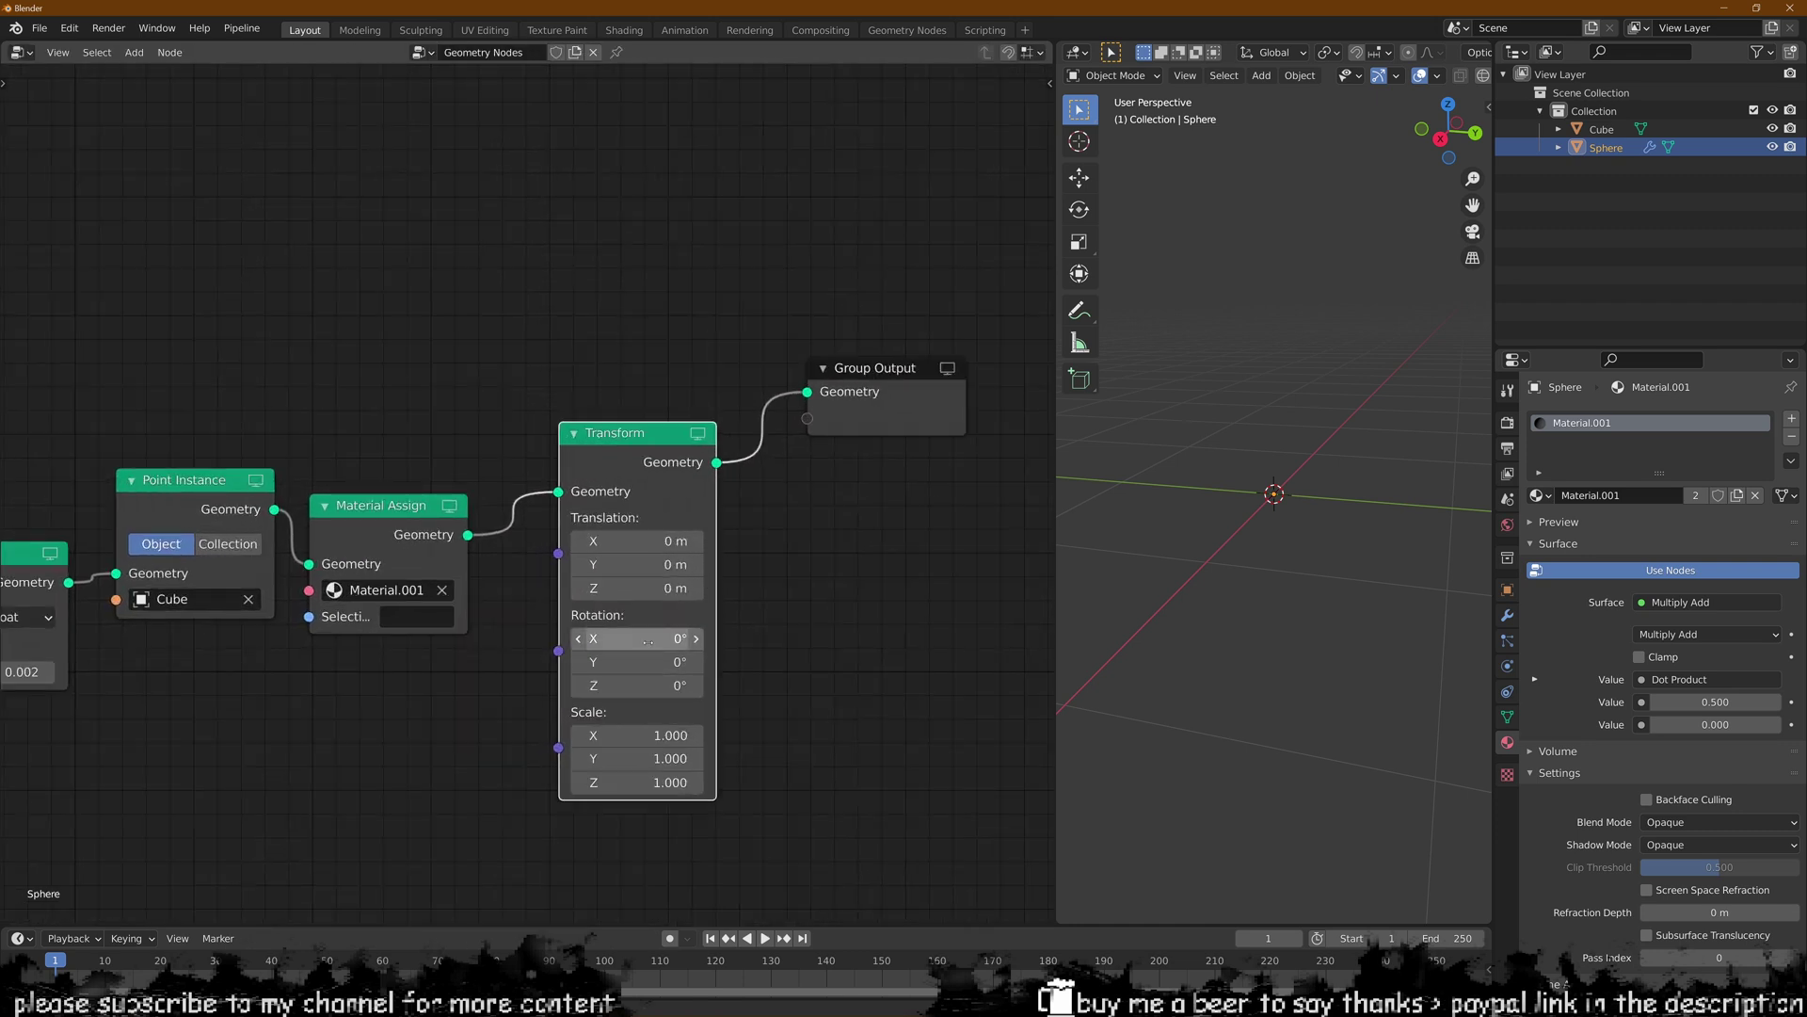
click(628, 702)
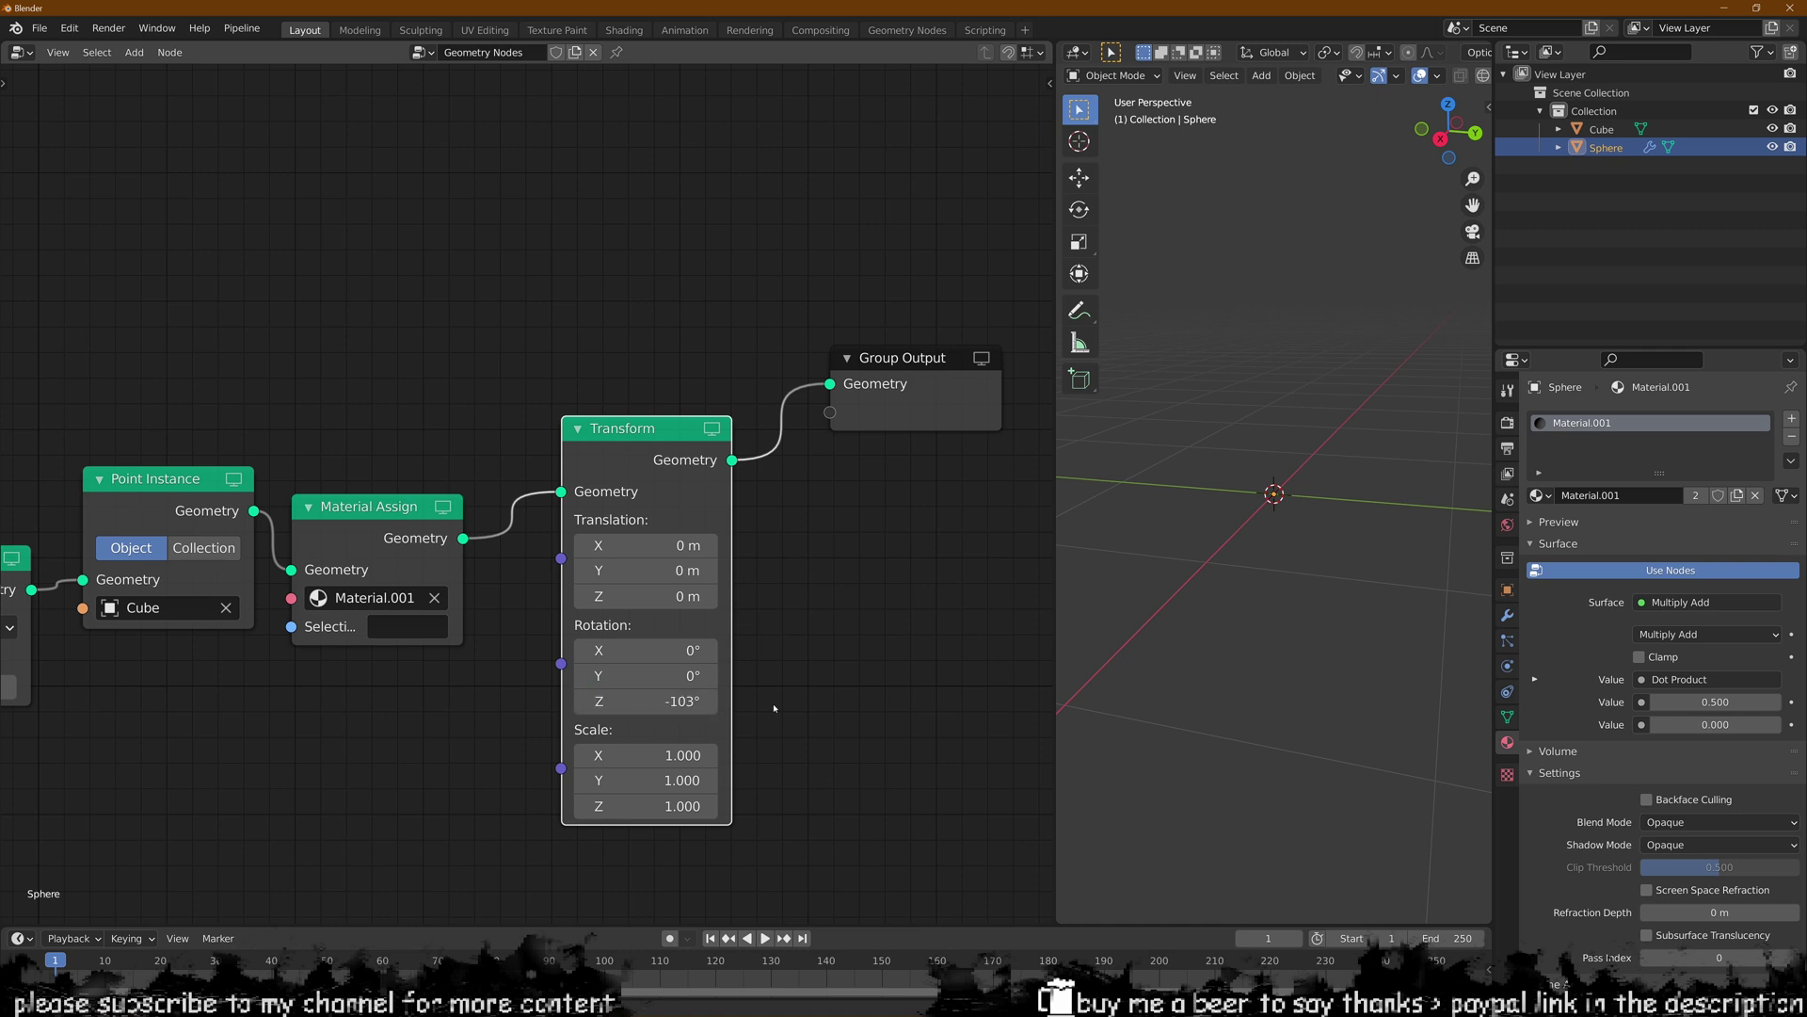
middle_drag(880, 525, 851, 508)
scroll(721, 480, up, 1)
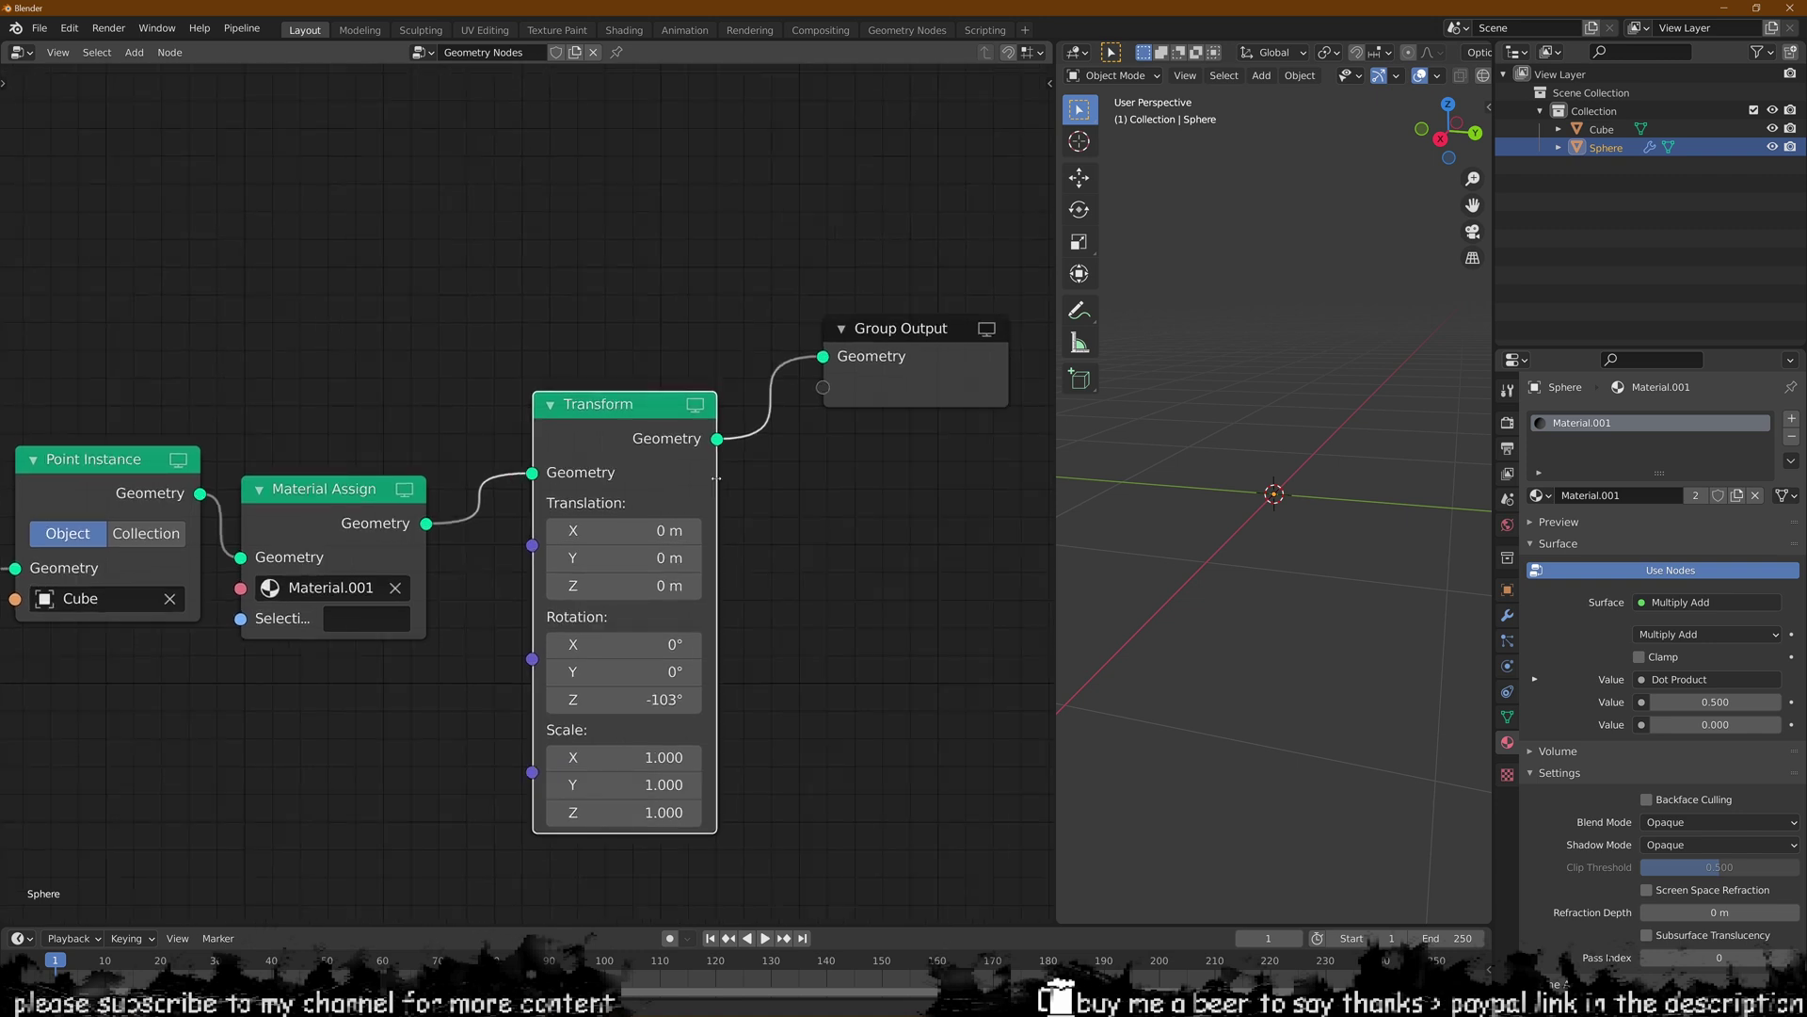
- Set the Attribute Sample Texture node's Mapping to the Face Corner attribute UVMap, replacing the mistyped name
scroll(720, 482, down, 4)
scroll(806, 505, up, 3)
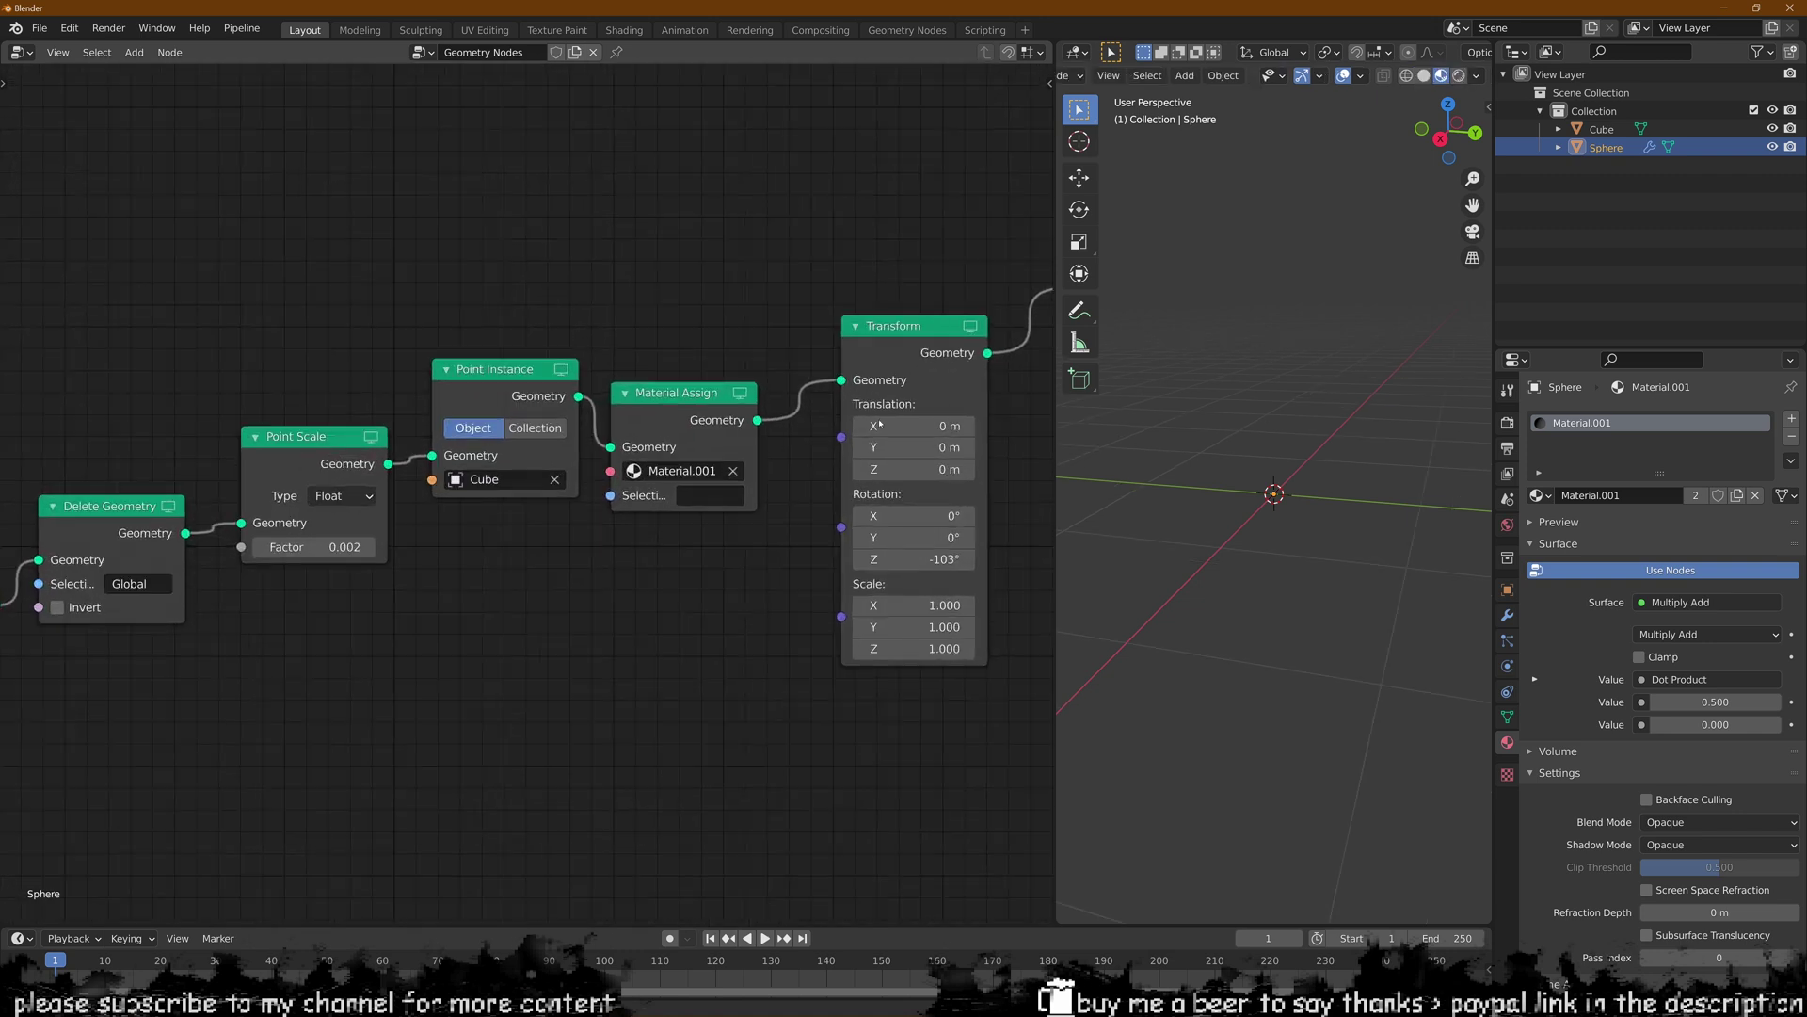
click(794, 456)
middle_drag(120, 507, 948, 416)
middle_drag(124, 470, 592, 384)
scroll(695, 531, up, 2)
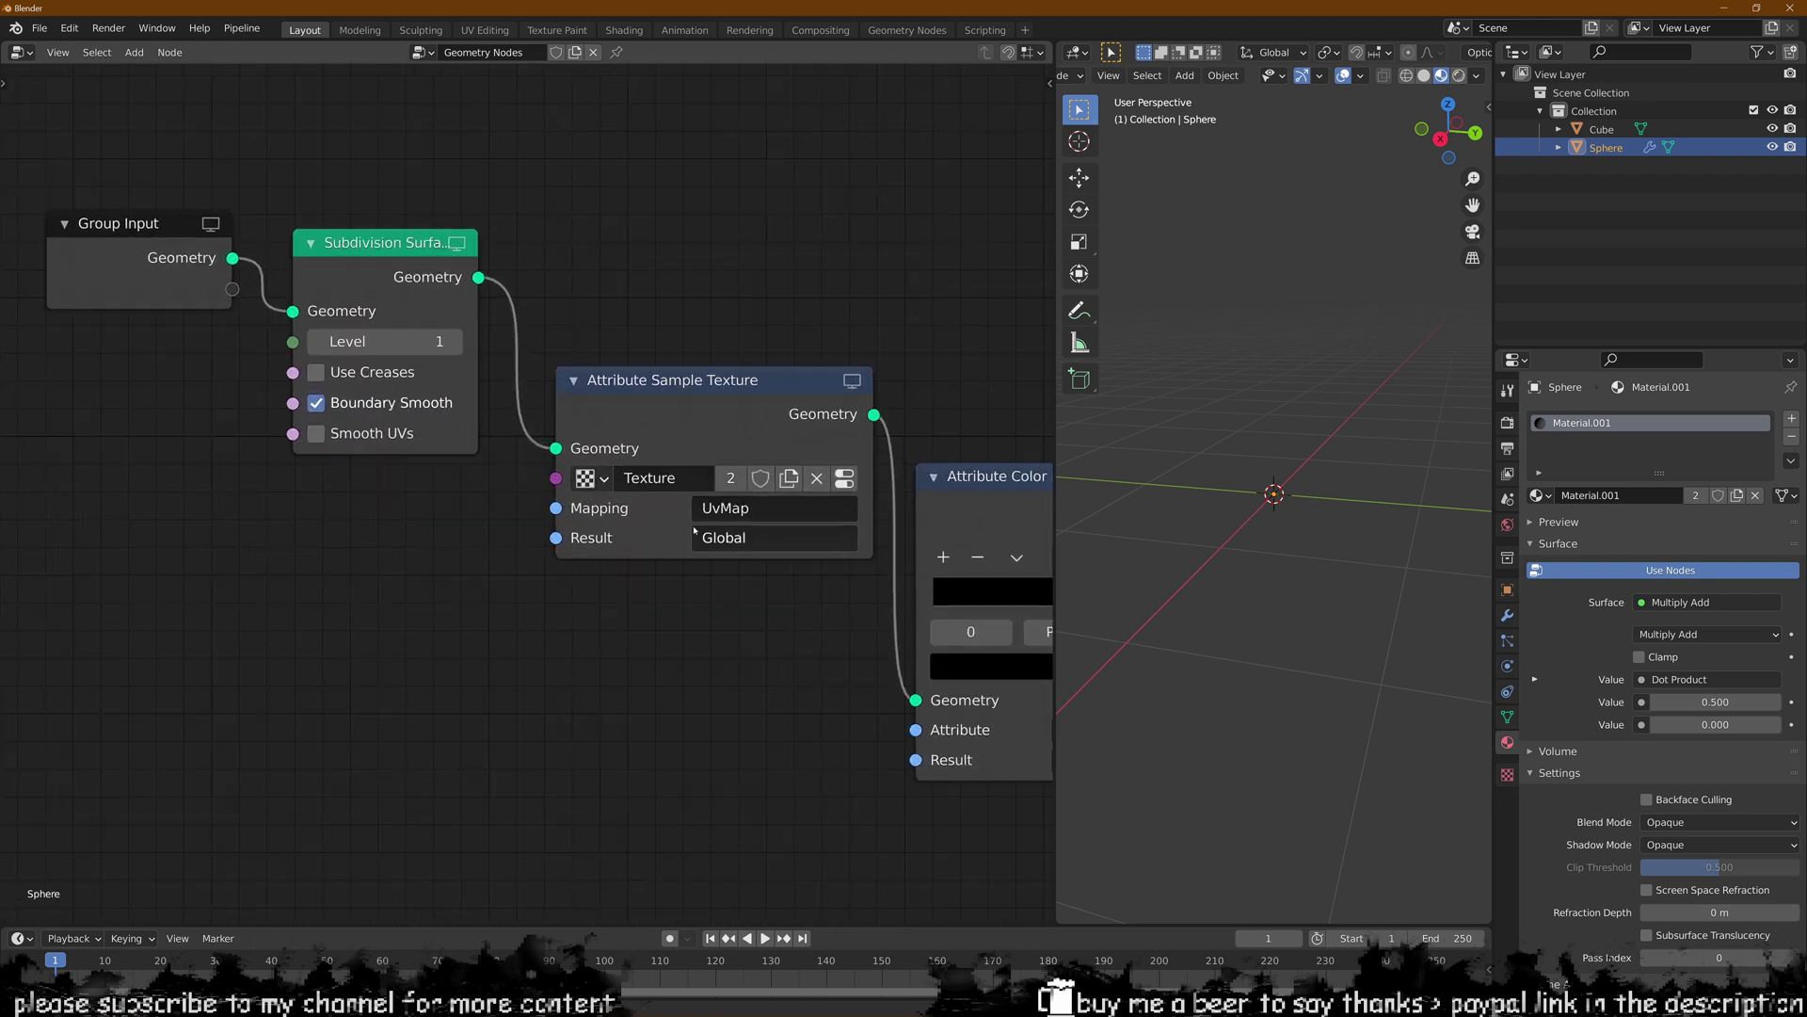
click(774, 511)
key(Escape)
click(778, 510)
click(680, 569)
click(745, 509)
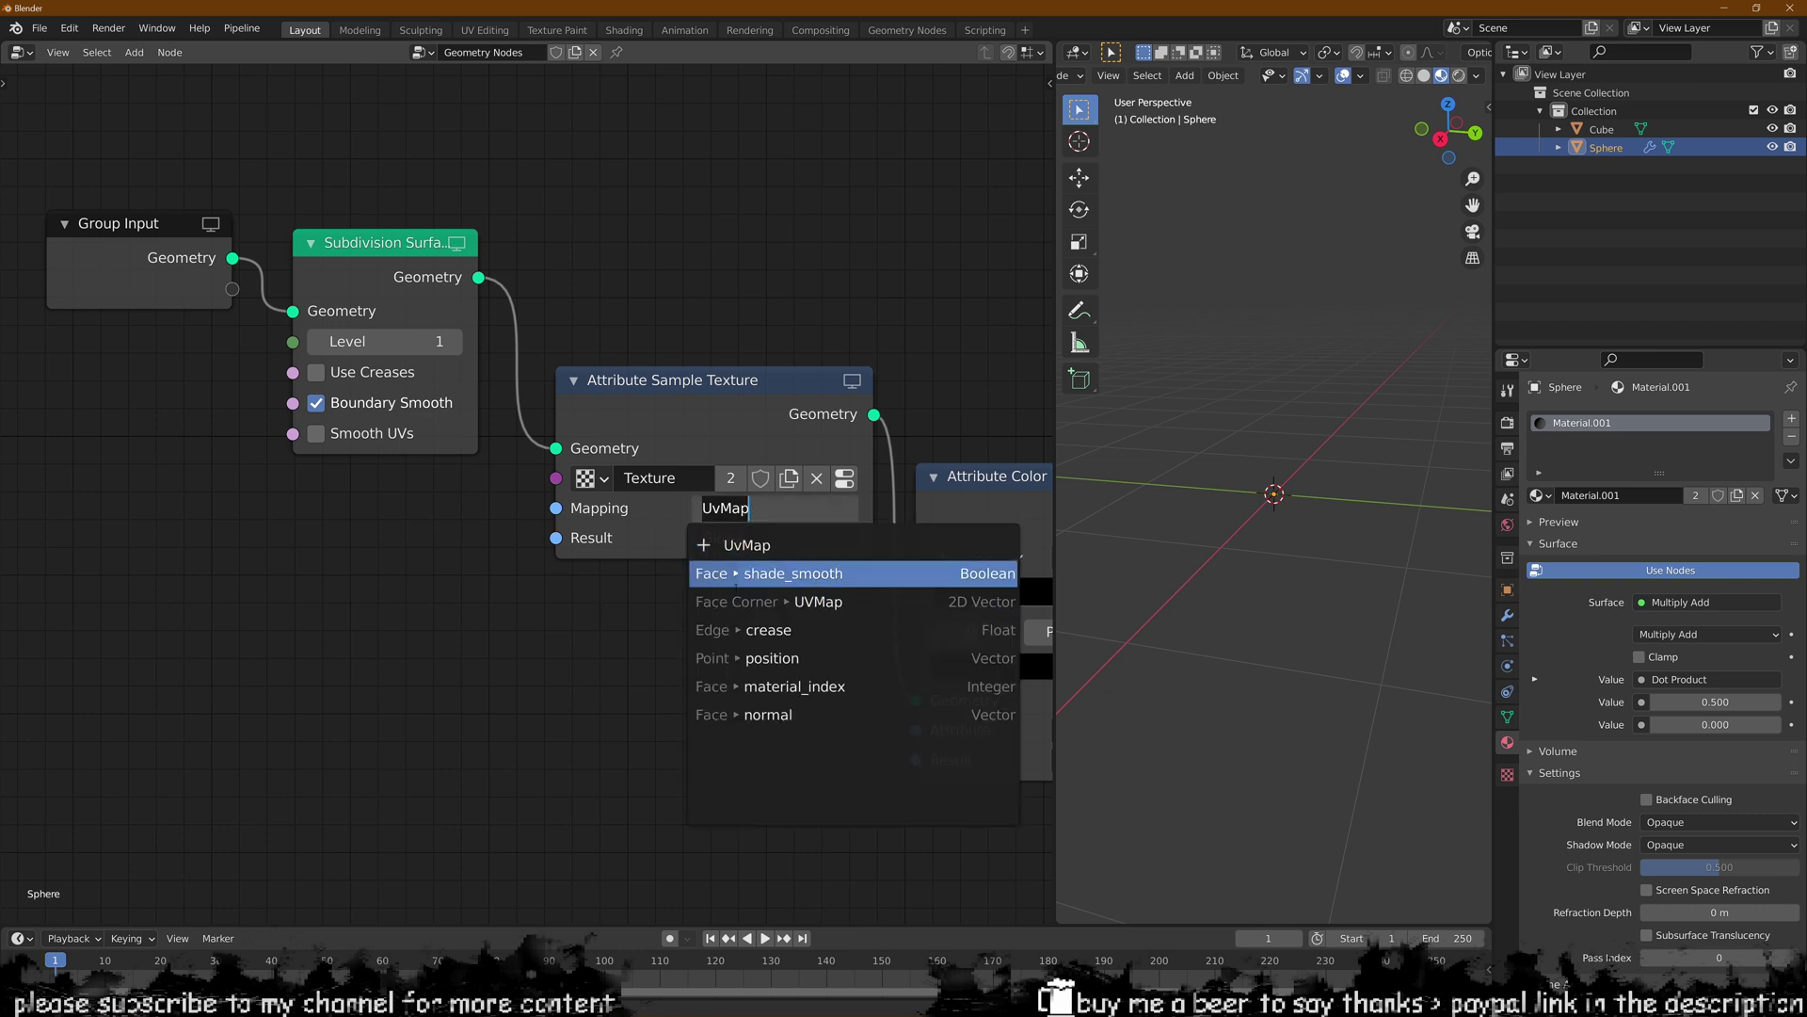
key(Up)
key(Up)
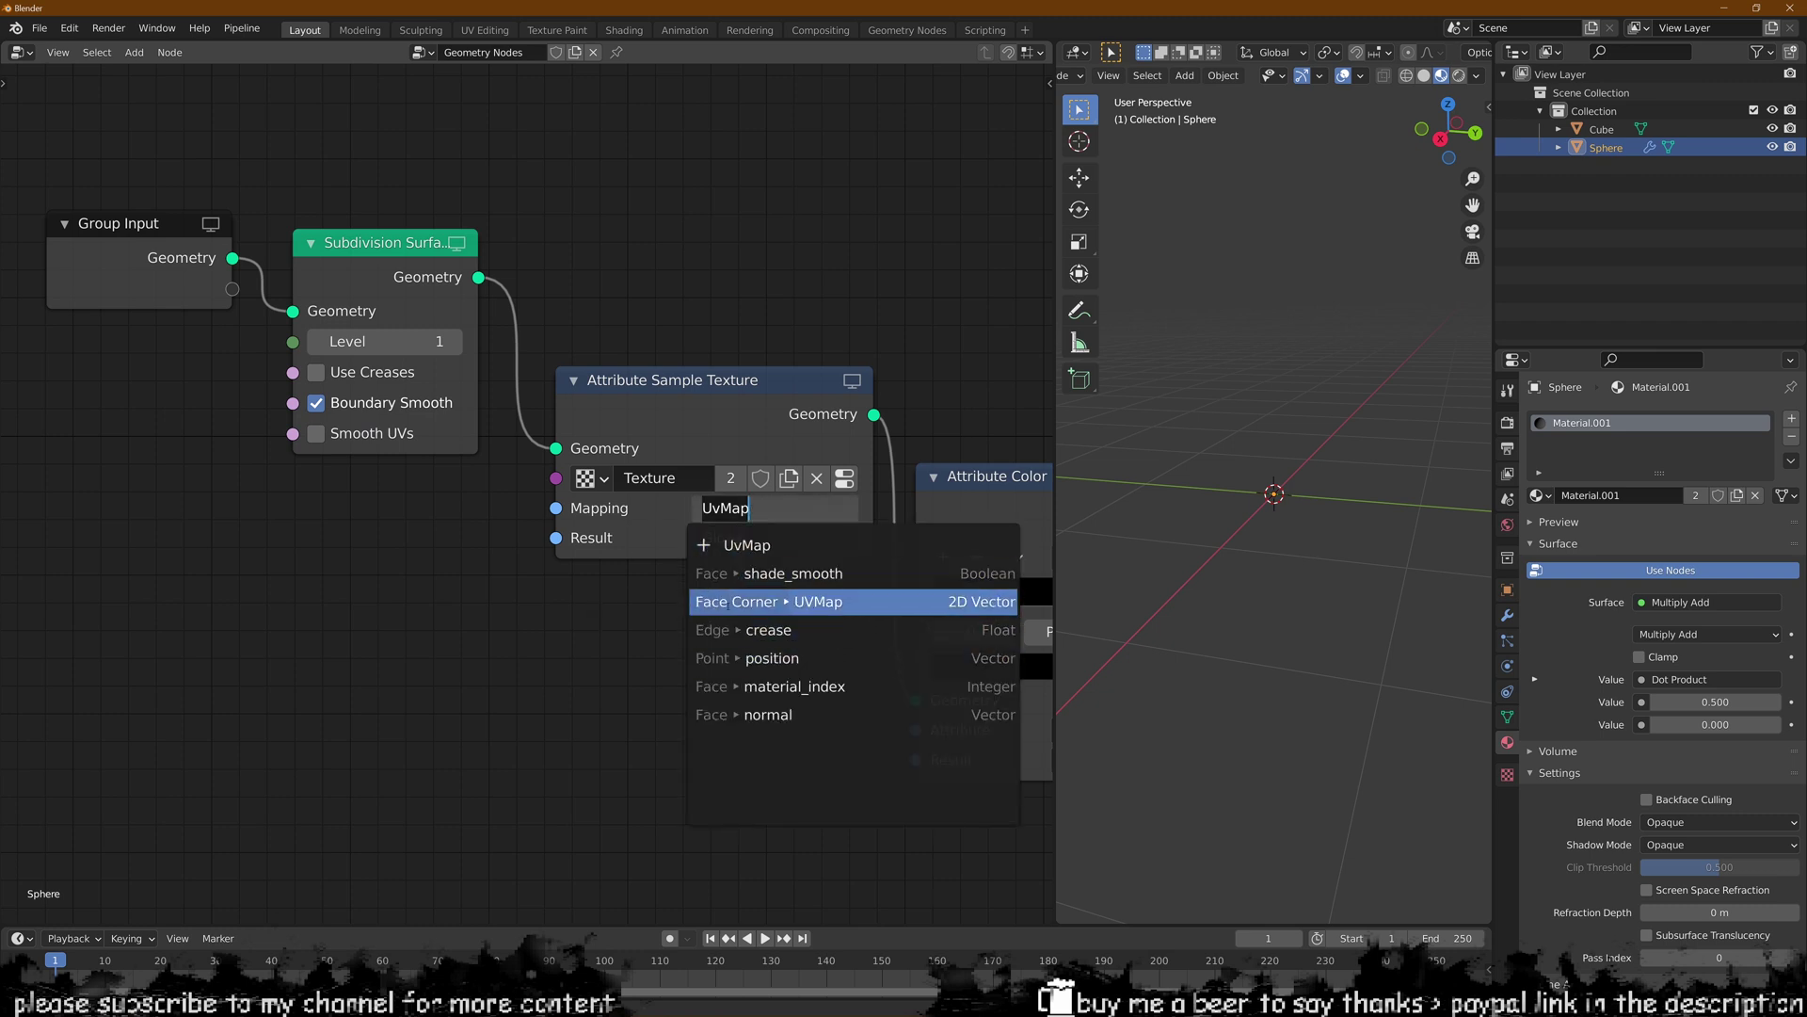
click(730, 603)
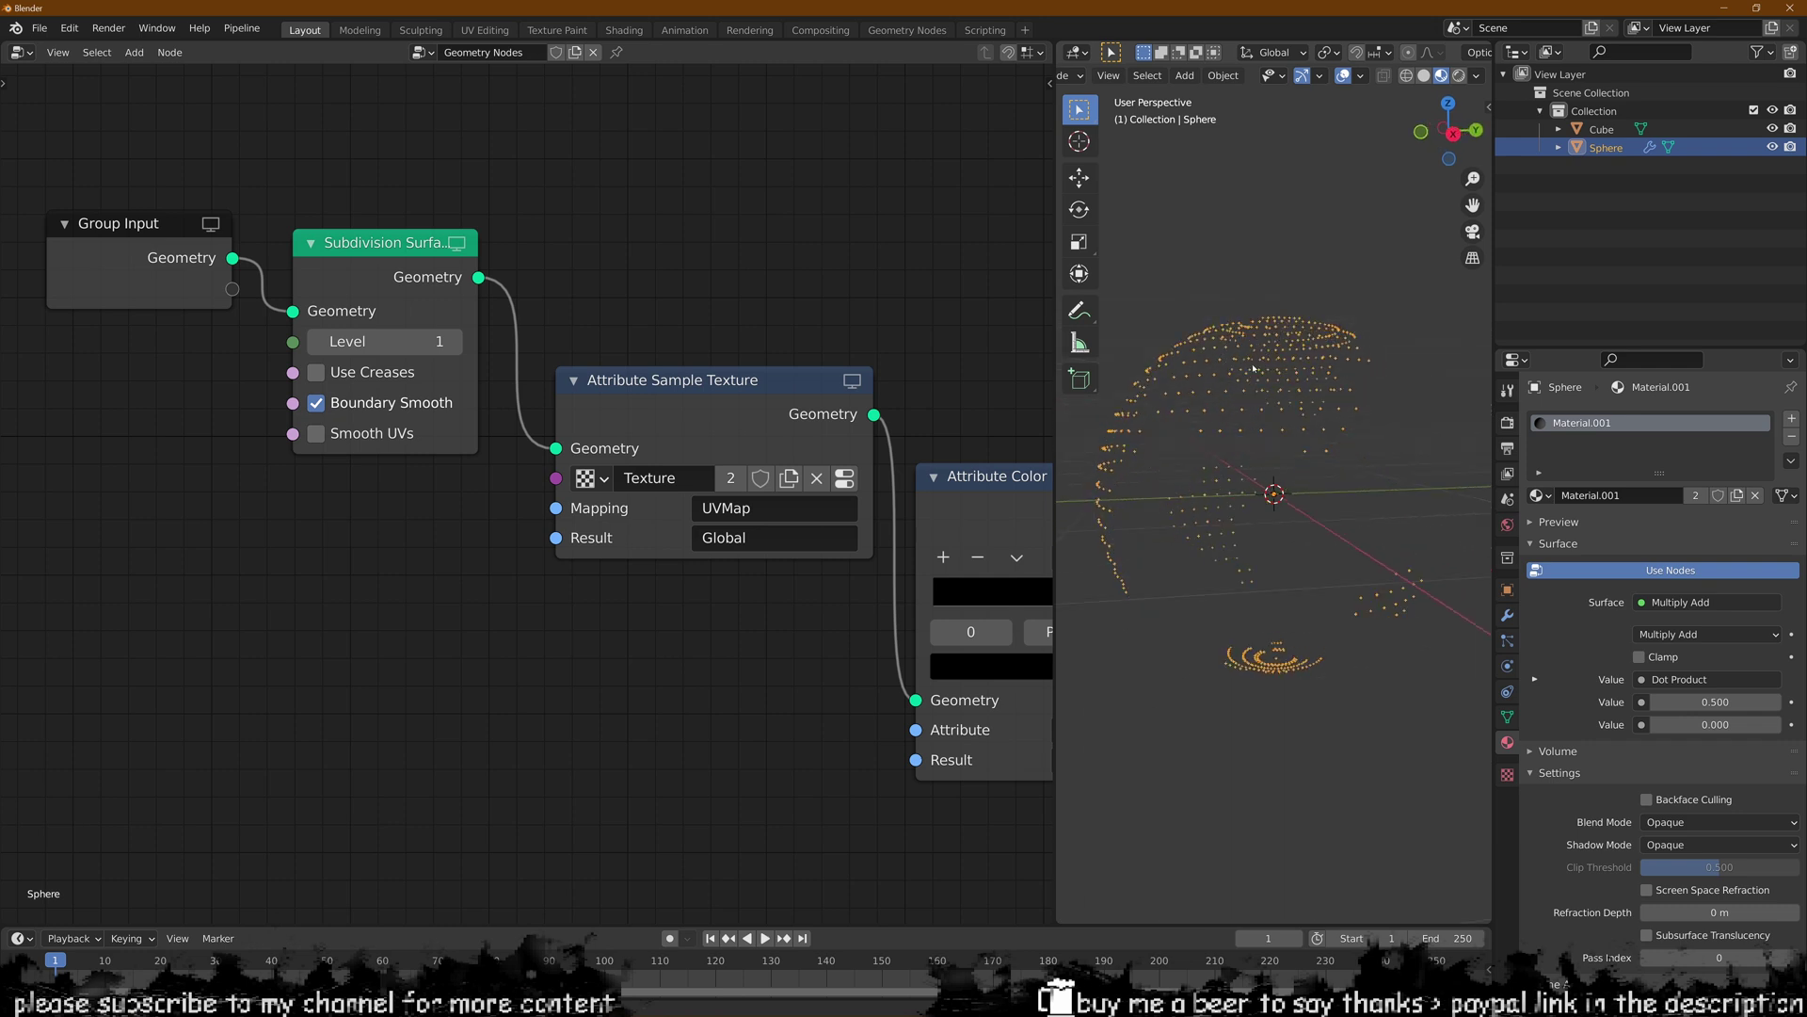
- Open the texture properties and compare the Earth map image with the points instanced on the sphere
middle_drag(1253, 369, 1456, 485)
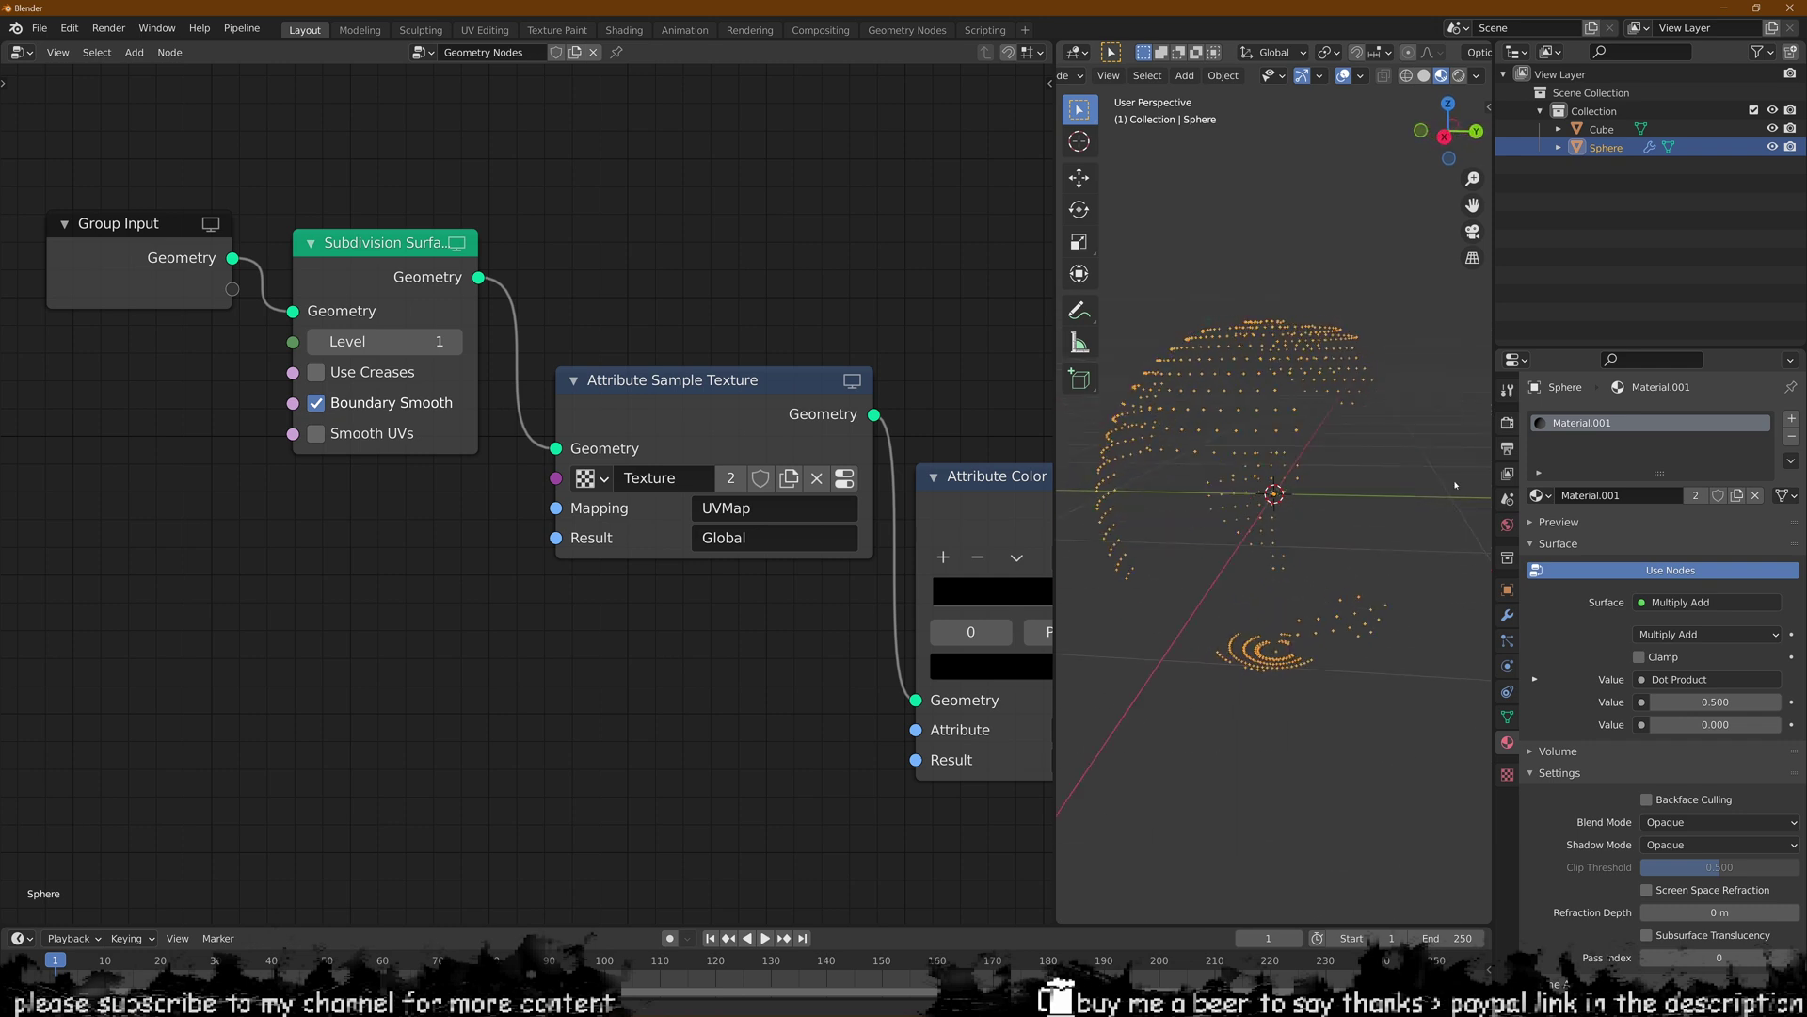
click(1507, 773)
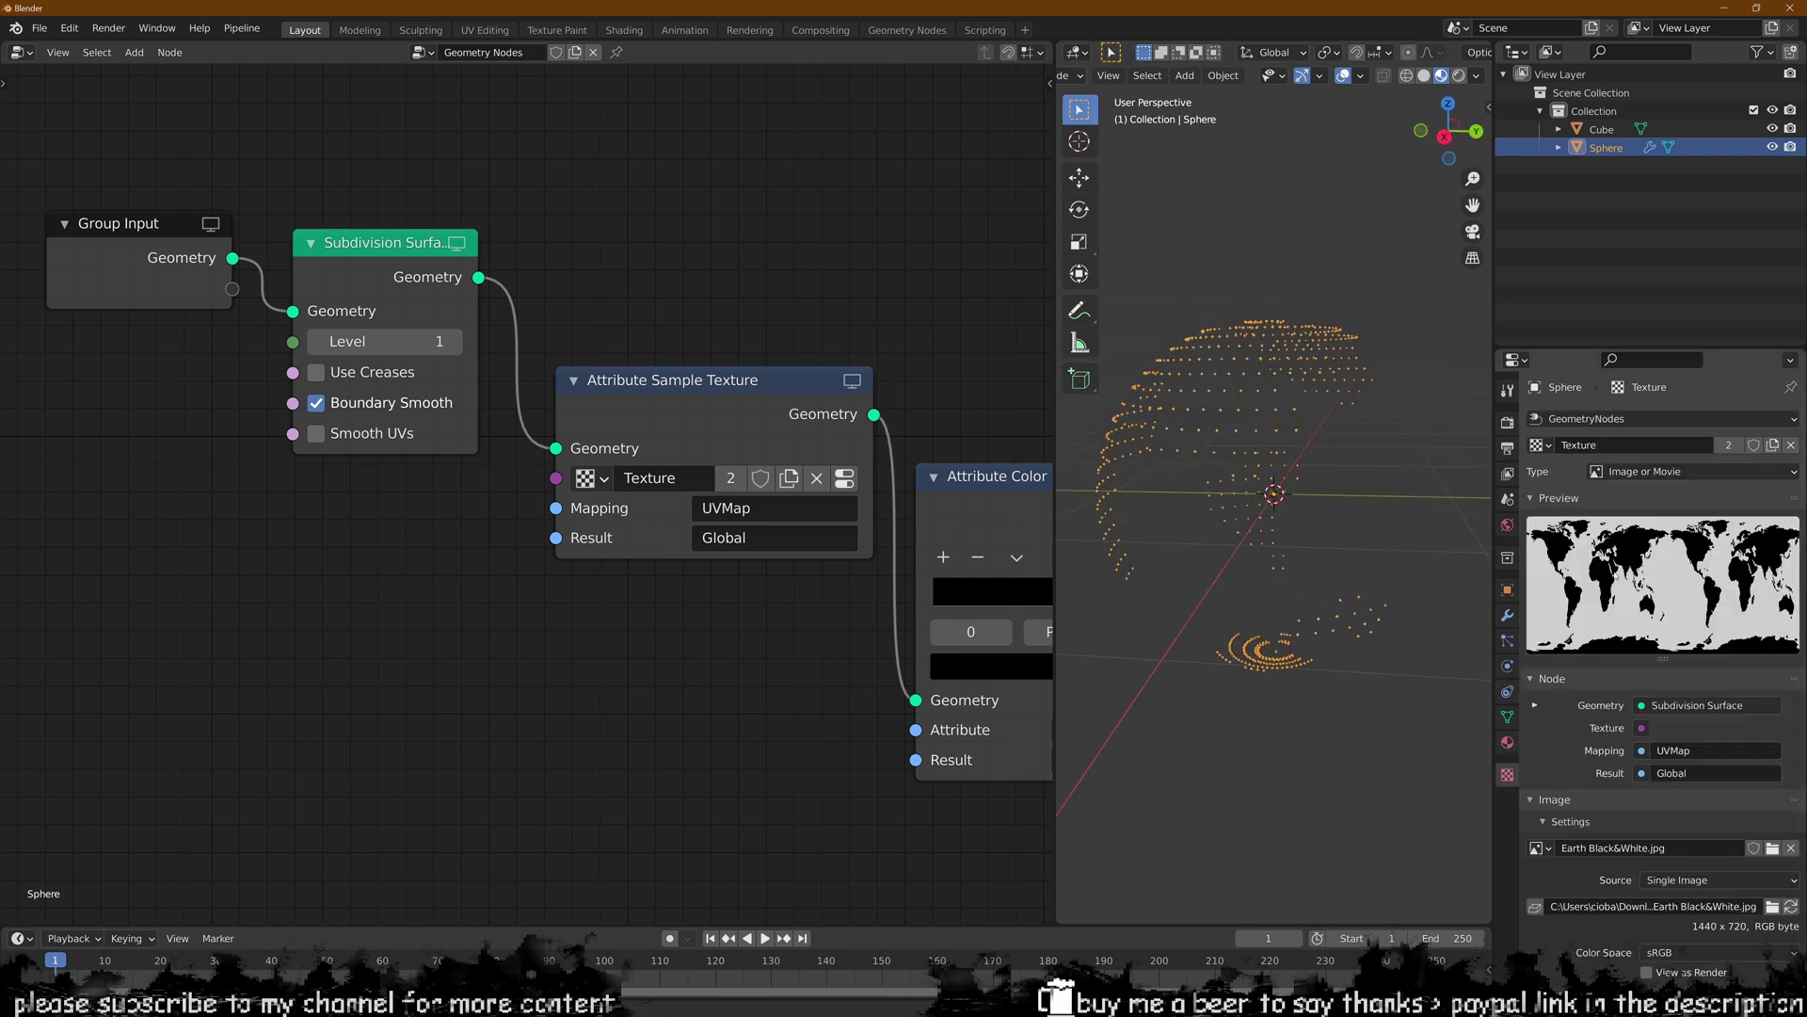
middle_drag(1241, 535, 1299, 409)
scroll(1262, 417, up, 3)
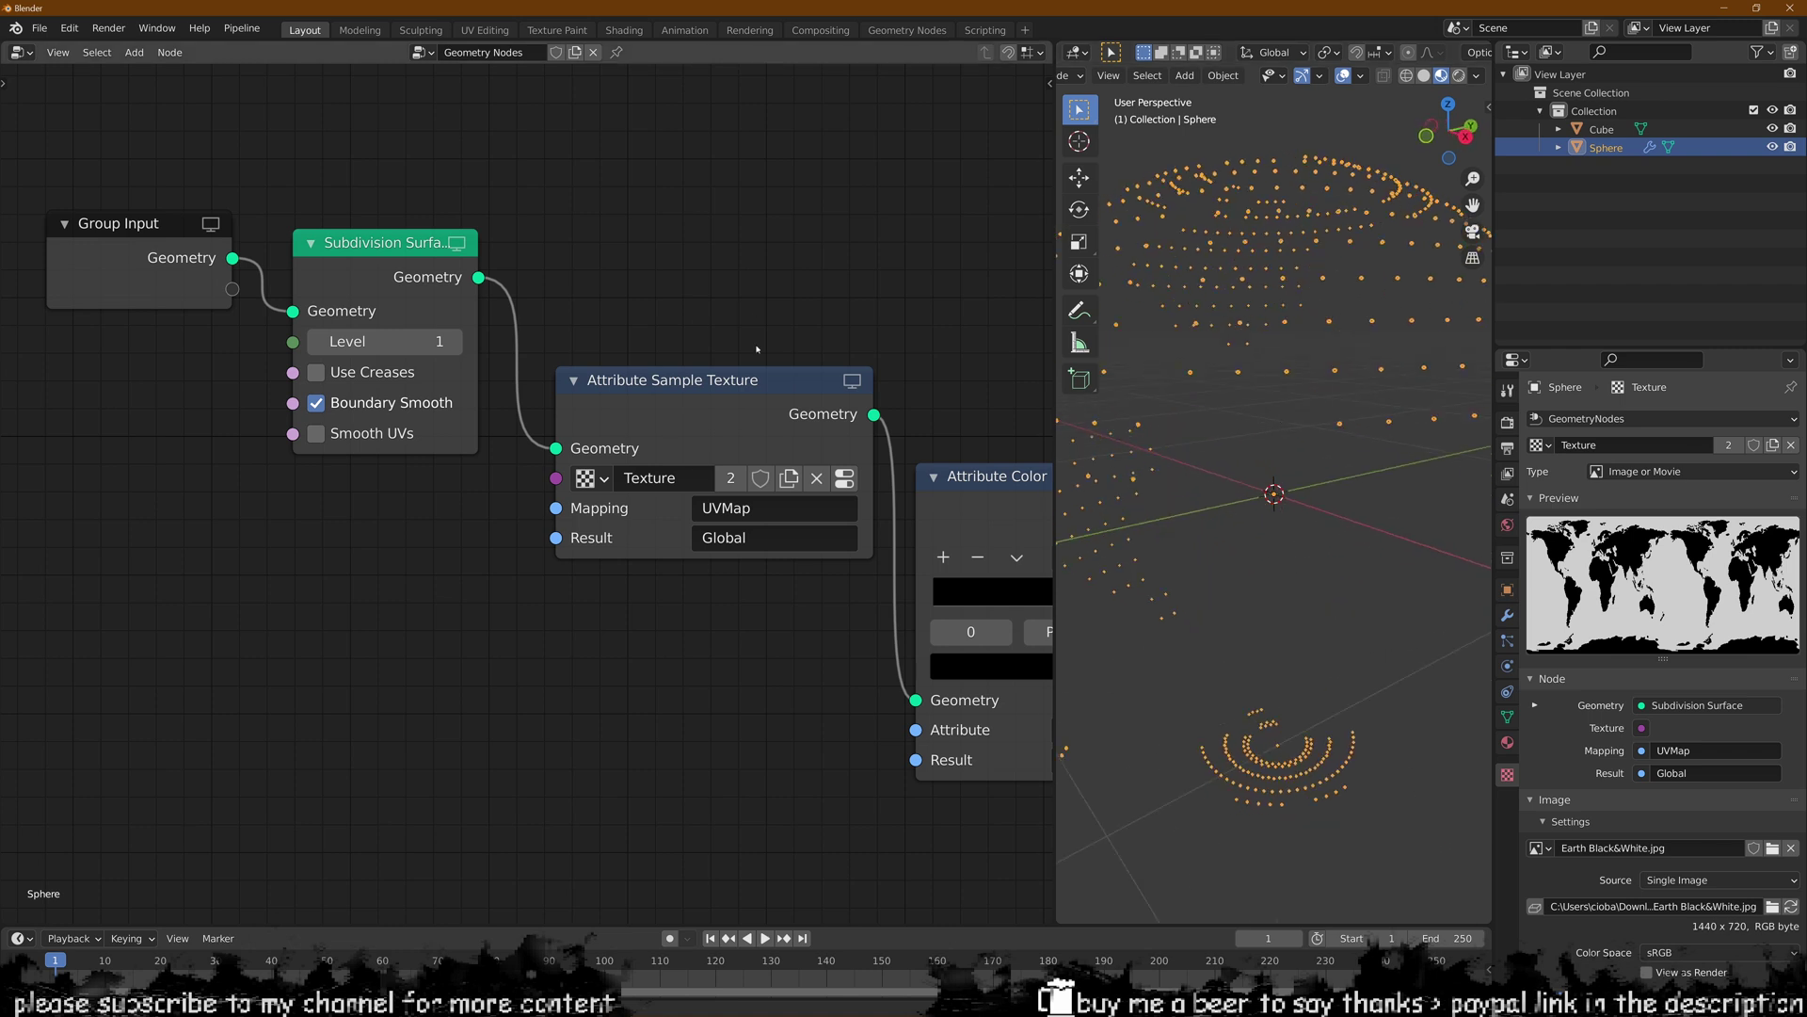
- Set the Subdivision Surface node's Level to 3
middle_drag(974, 384, 679, 382)
scroll(679, 381, down, 2)
middle_drag(1214, 452, 1307, 436)
scroll(1263, 446, up, 4)
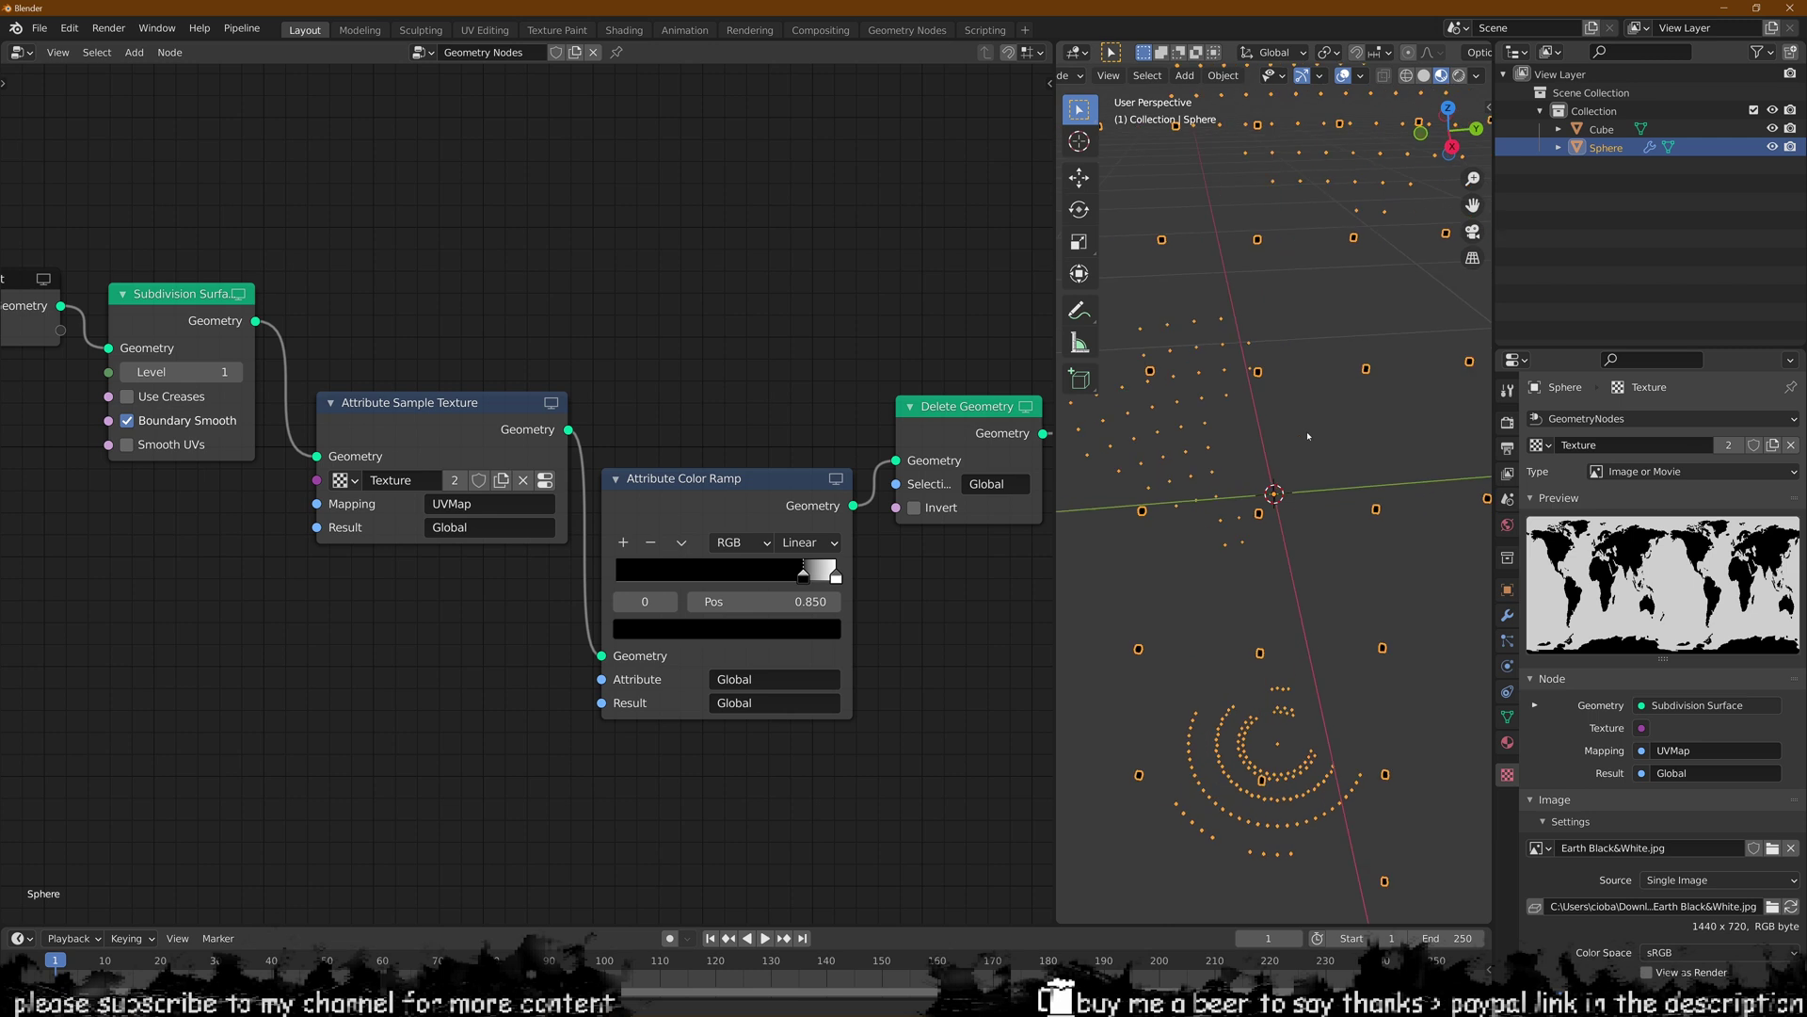
scroll(1286, 404, down, 5)
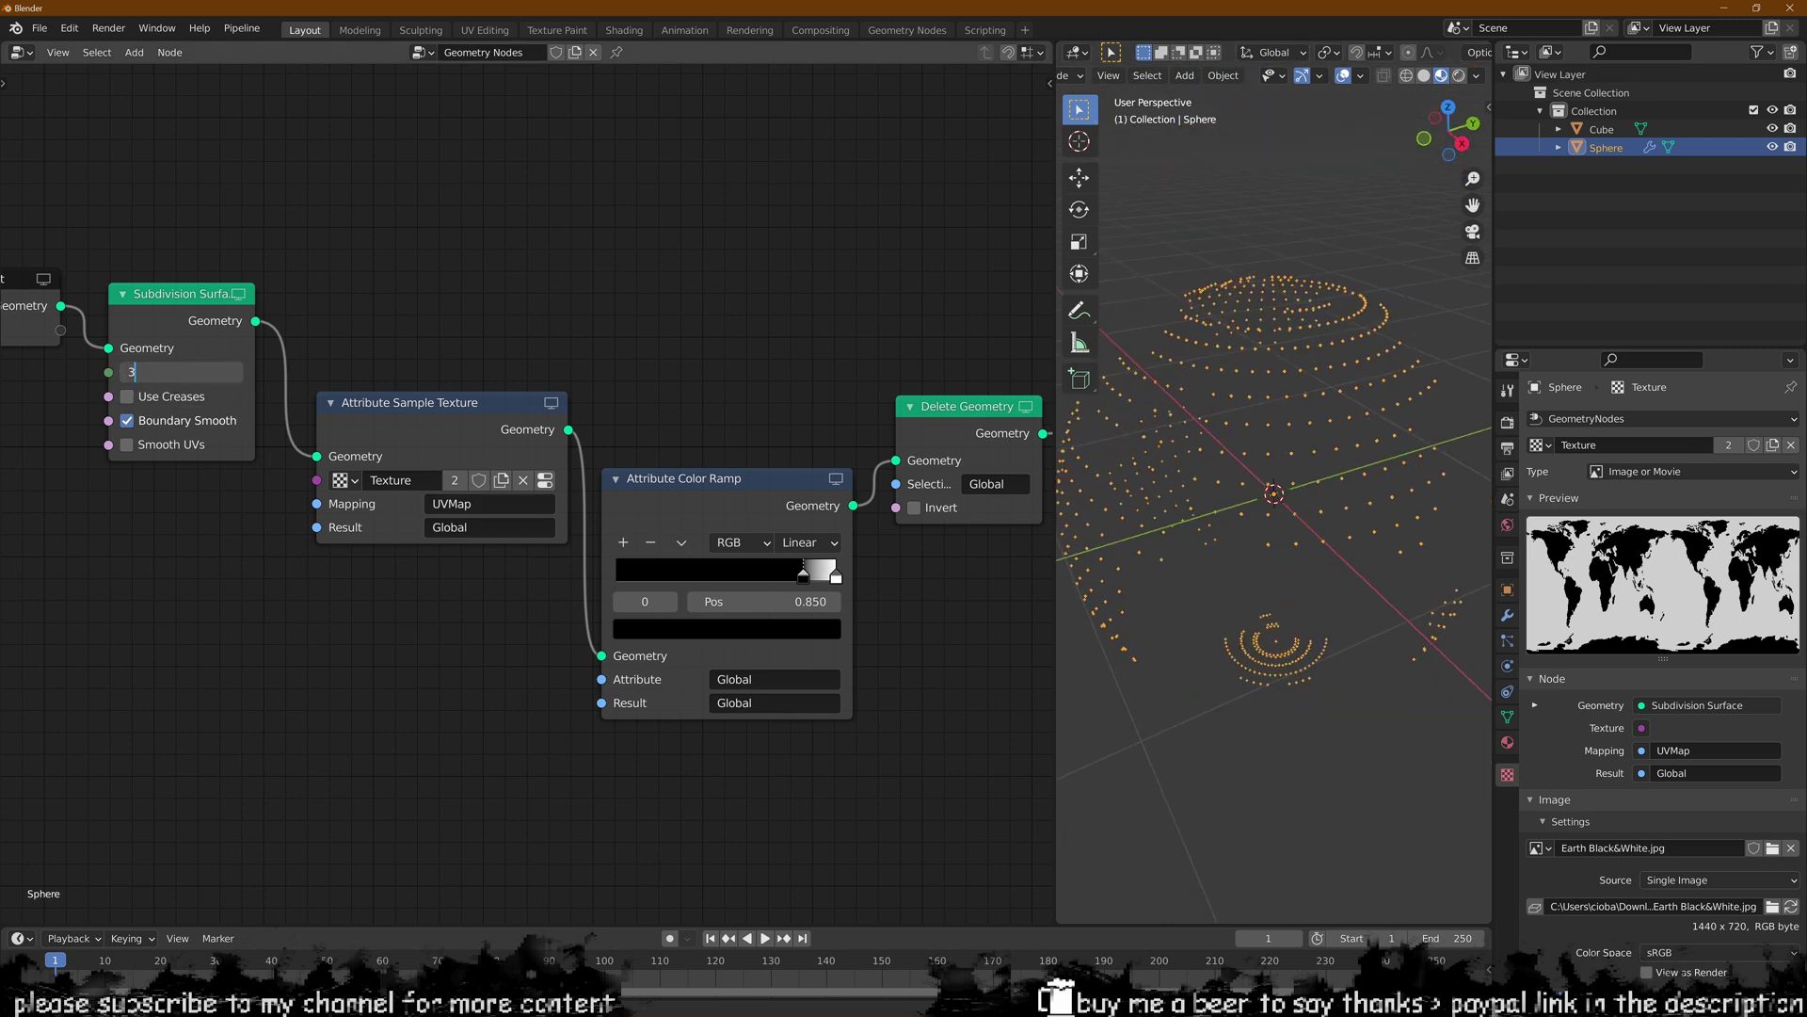
key(Return)
- Inspect the continents on the globe up close with the sphere deselected, and reselect the sphere
scroll(1273, 377, up, 5)
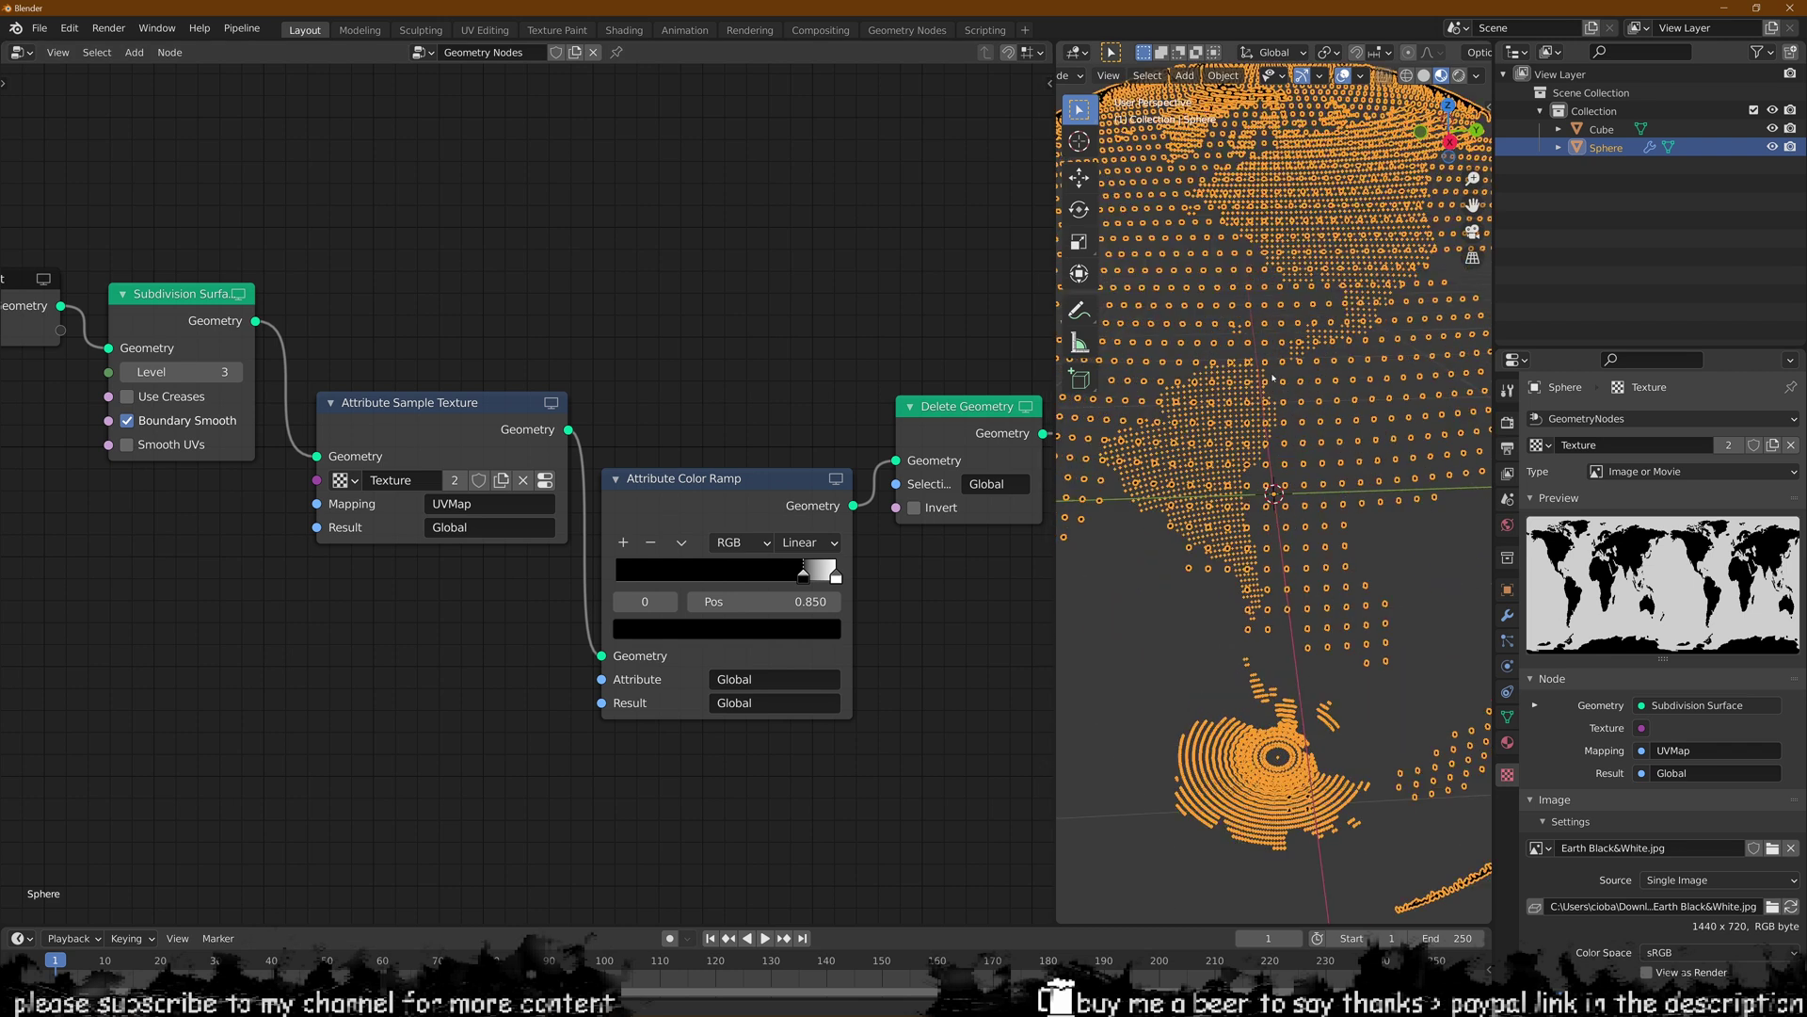
scroll(1273, 377, up, 4)
click(1366, 610)
scroll(1344, 425, down, 4)
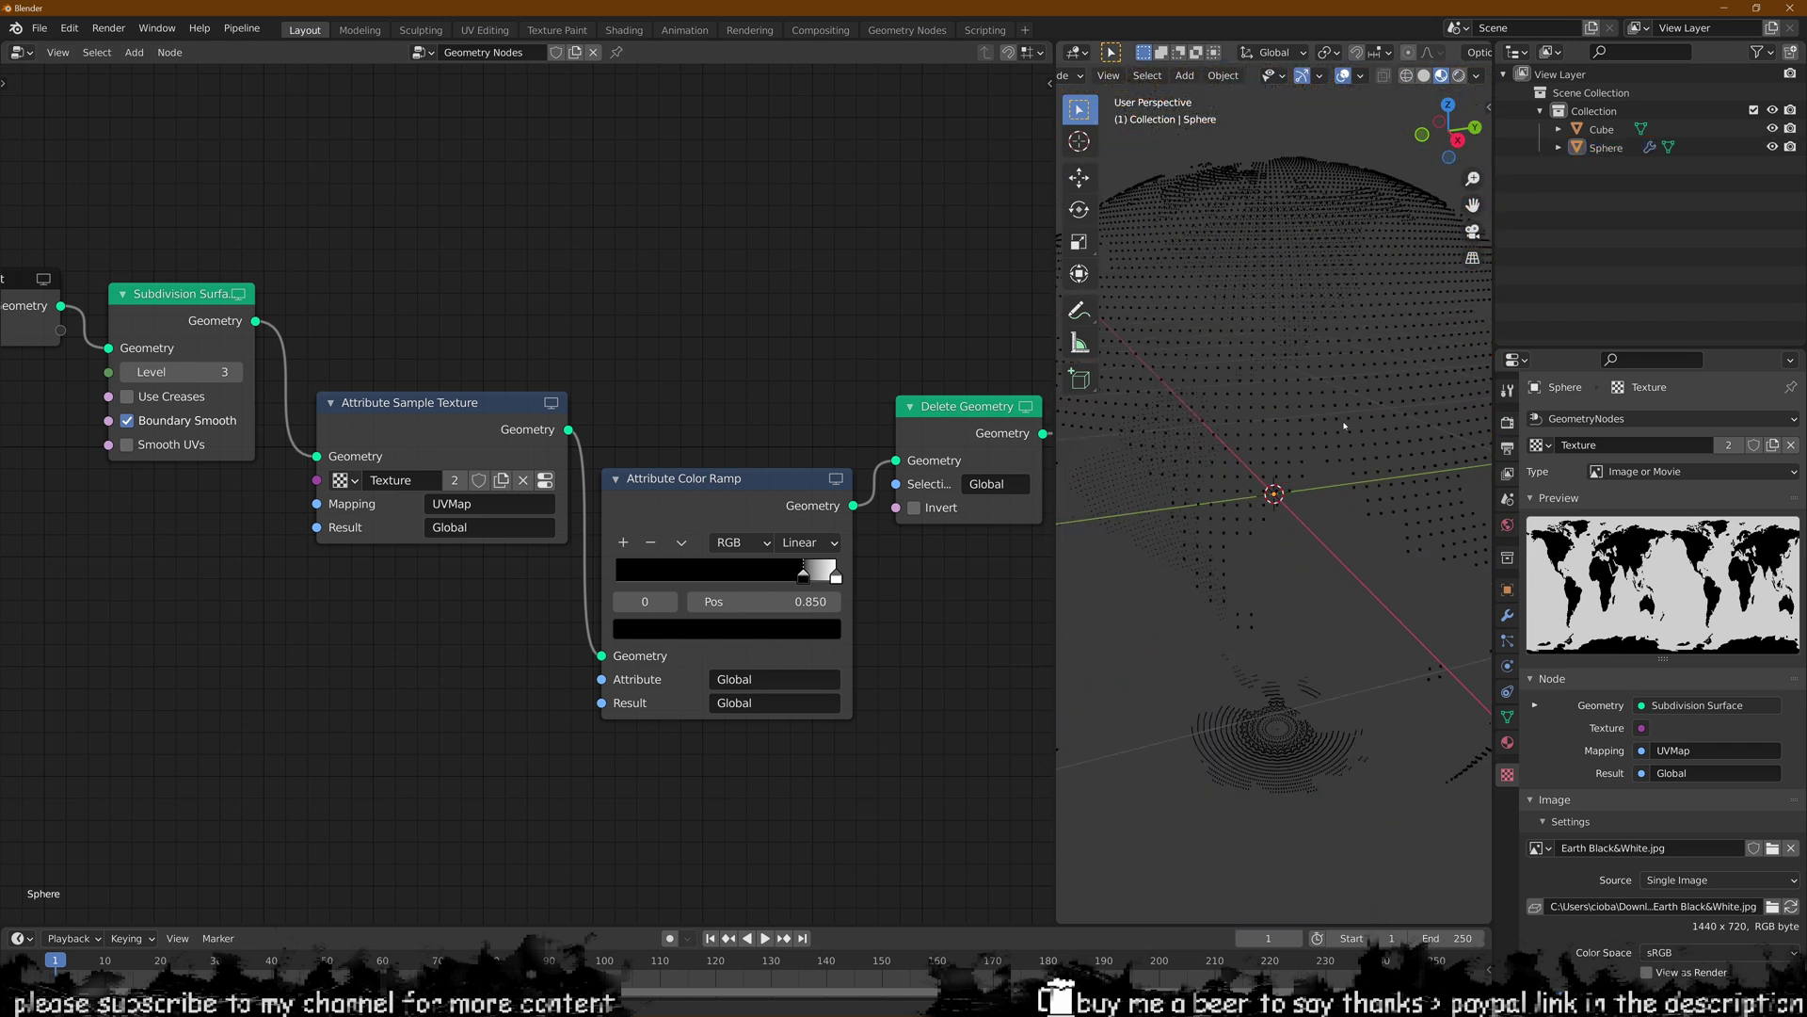
middle_drag(1345, 426, 1267, 412)
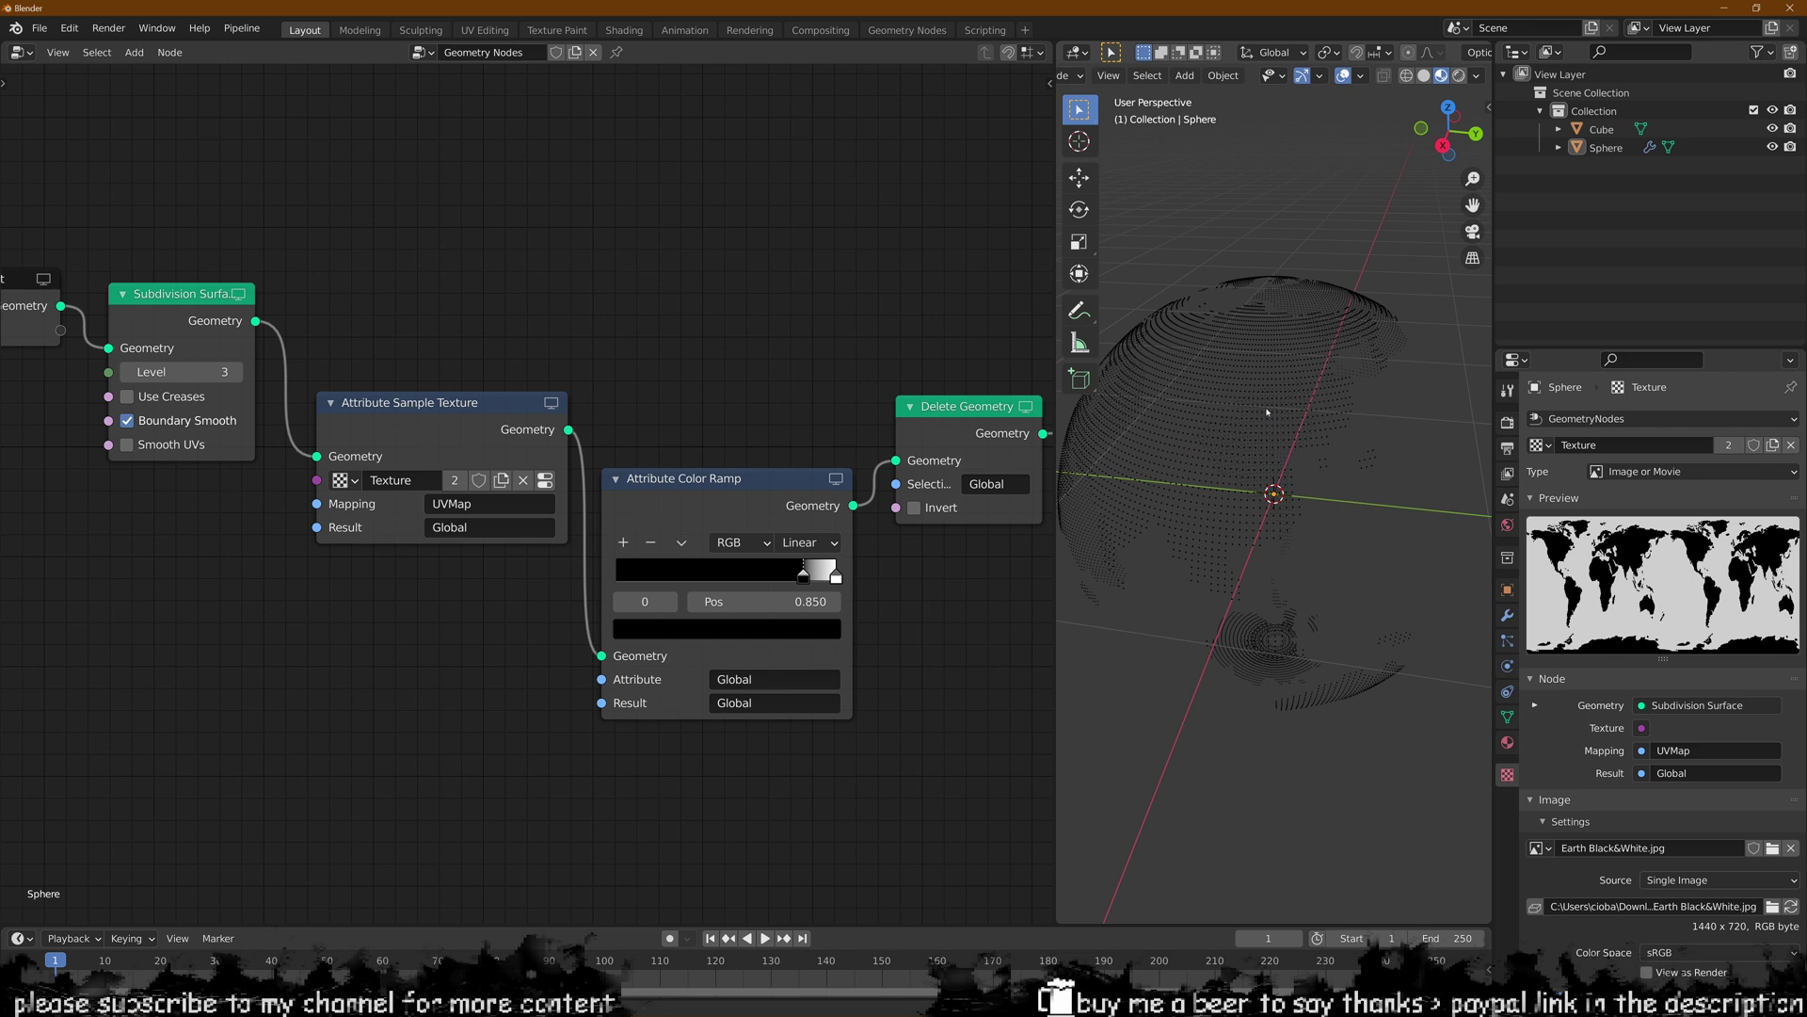
click(1268, 411)
- Switch the node editor to the Shader Editor and bring Material.001's nodes into view
middle_drag(772, 304, 715, 405)
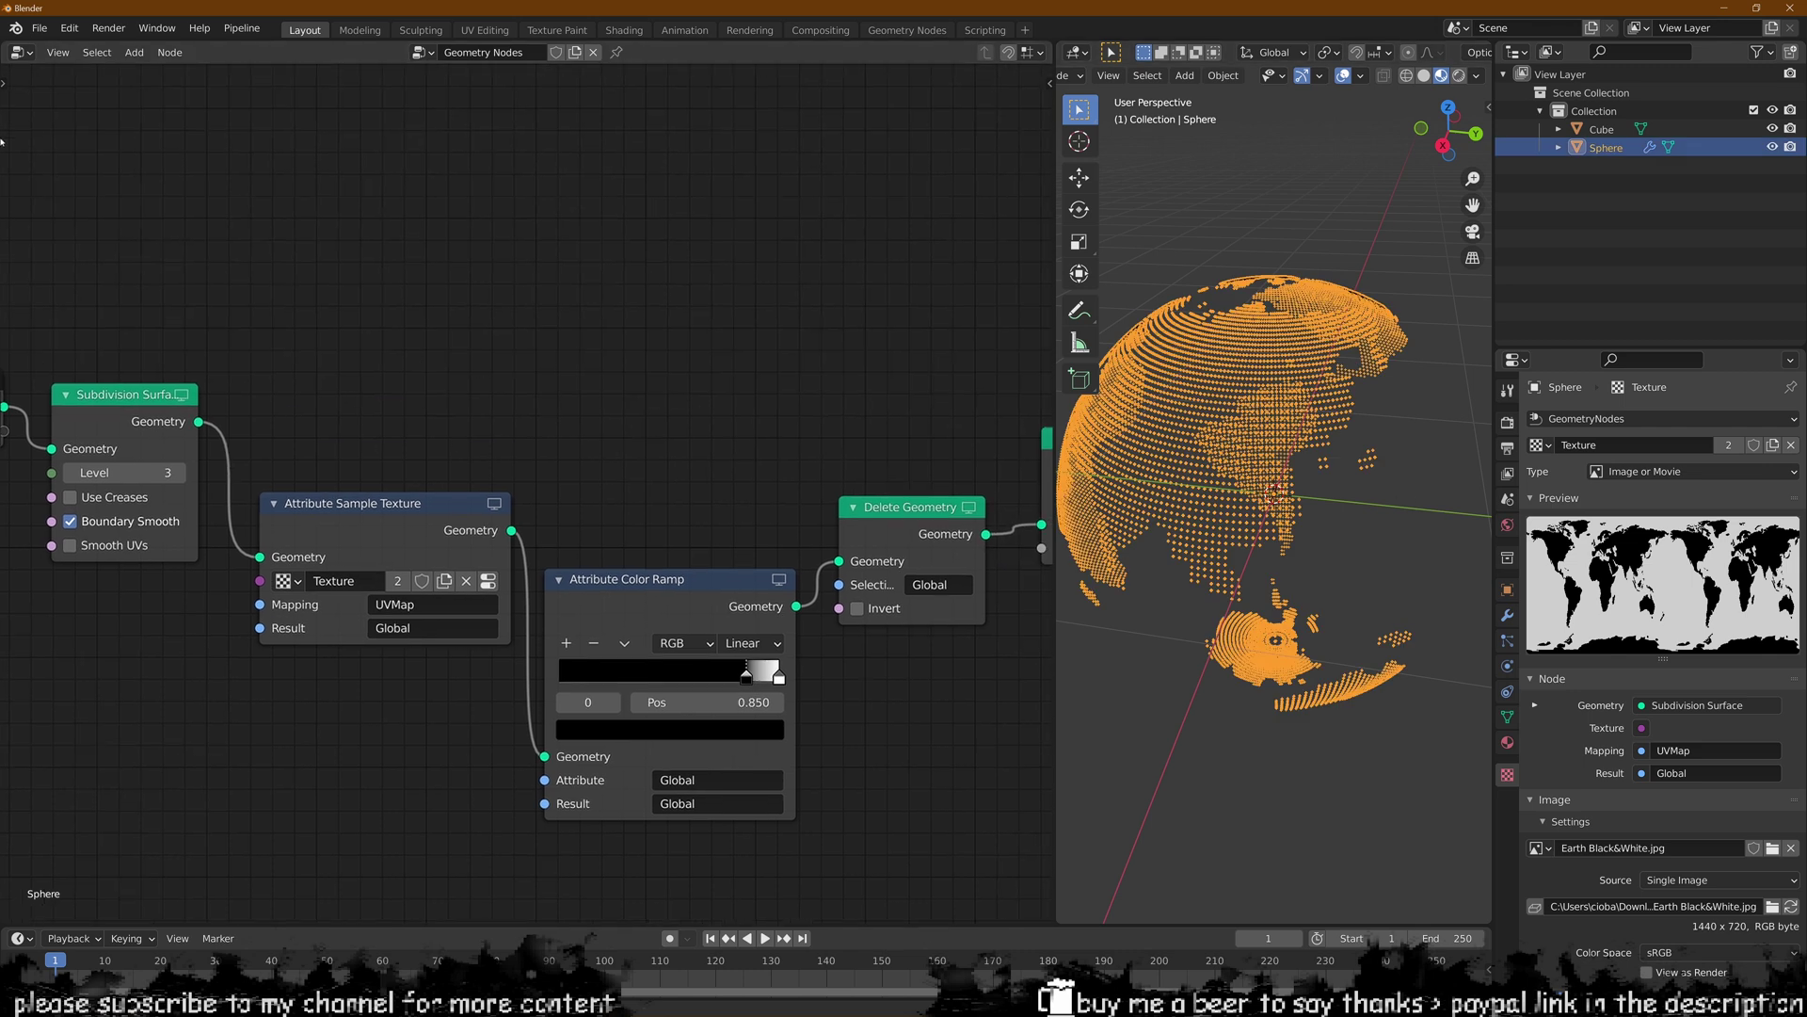
click(20, 51)
click(75, 223)
middle_drag(902, 318, 346, 452)
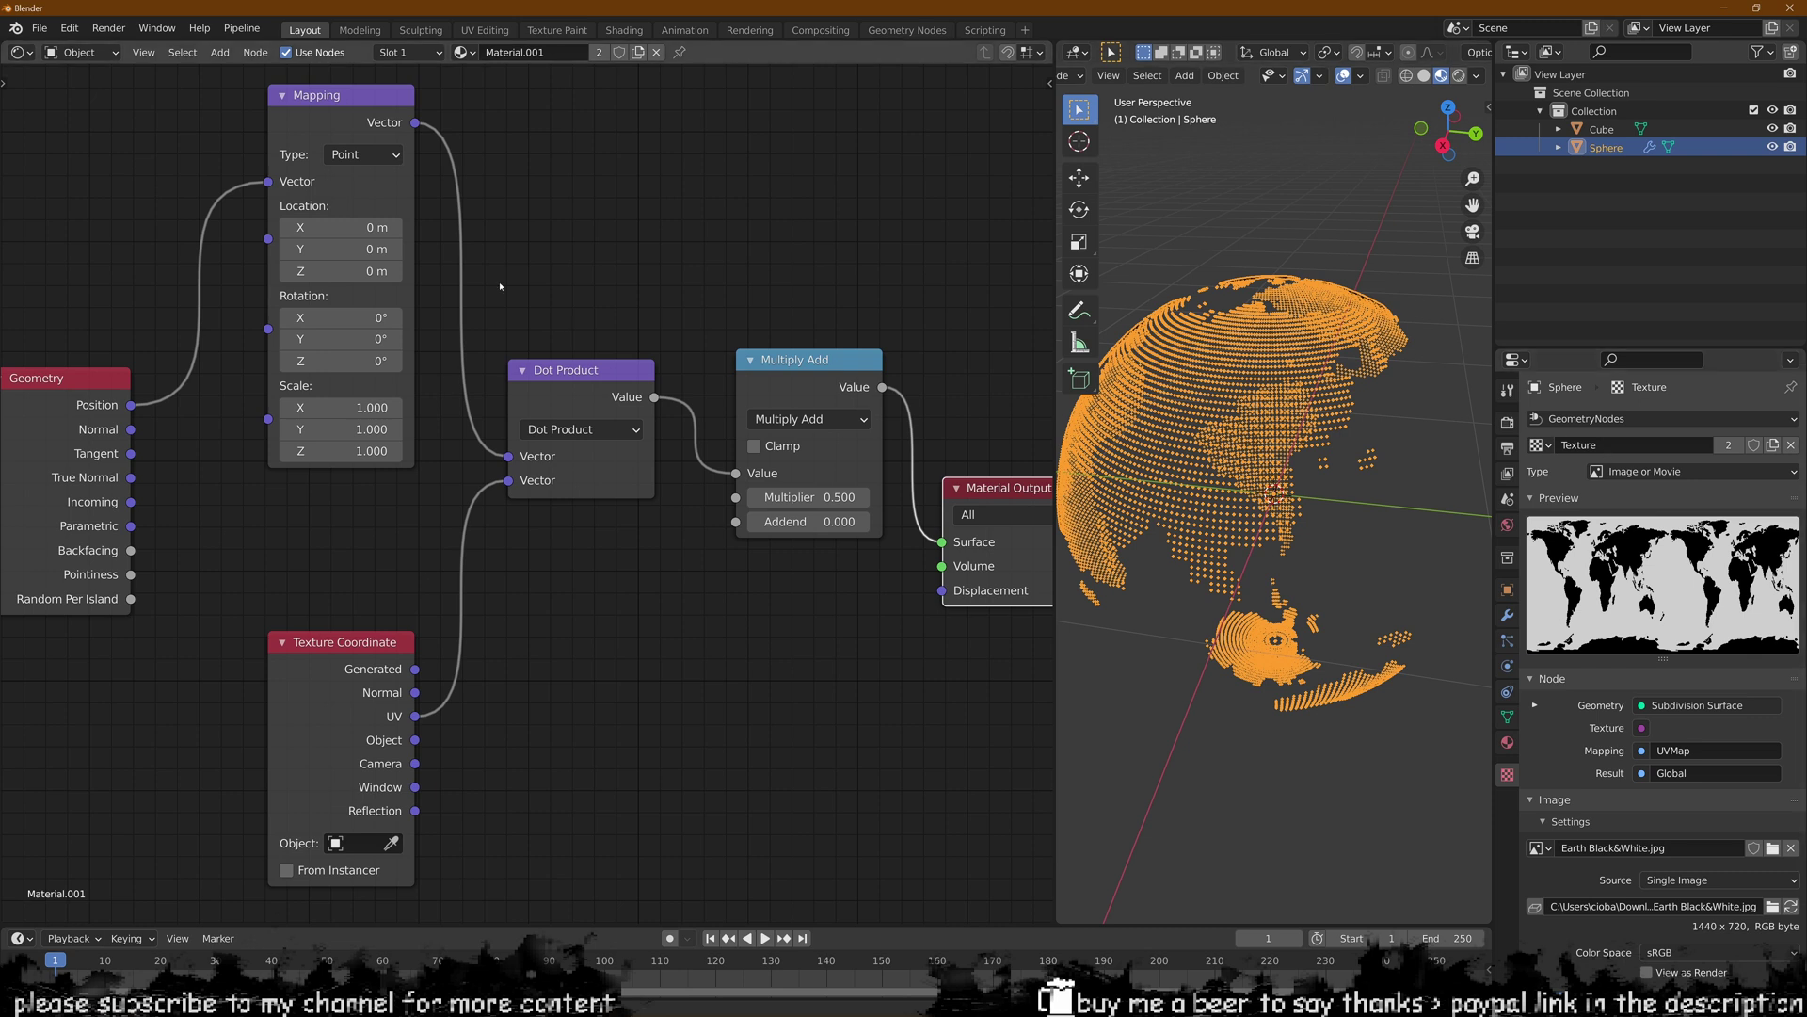
- Deselect the sphere and set the Multiply Add node's Multiplier to 50 and Addend to 10
middle_drag(823, 546, 647, 519)
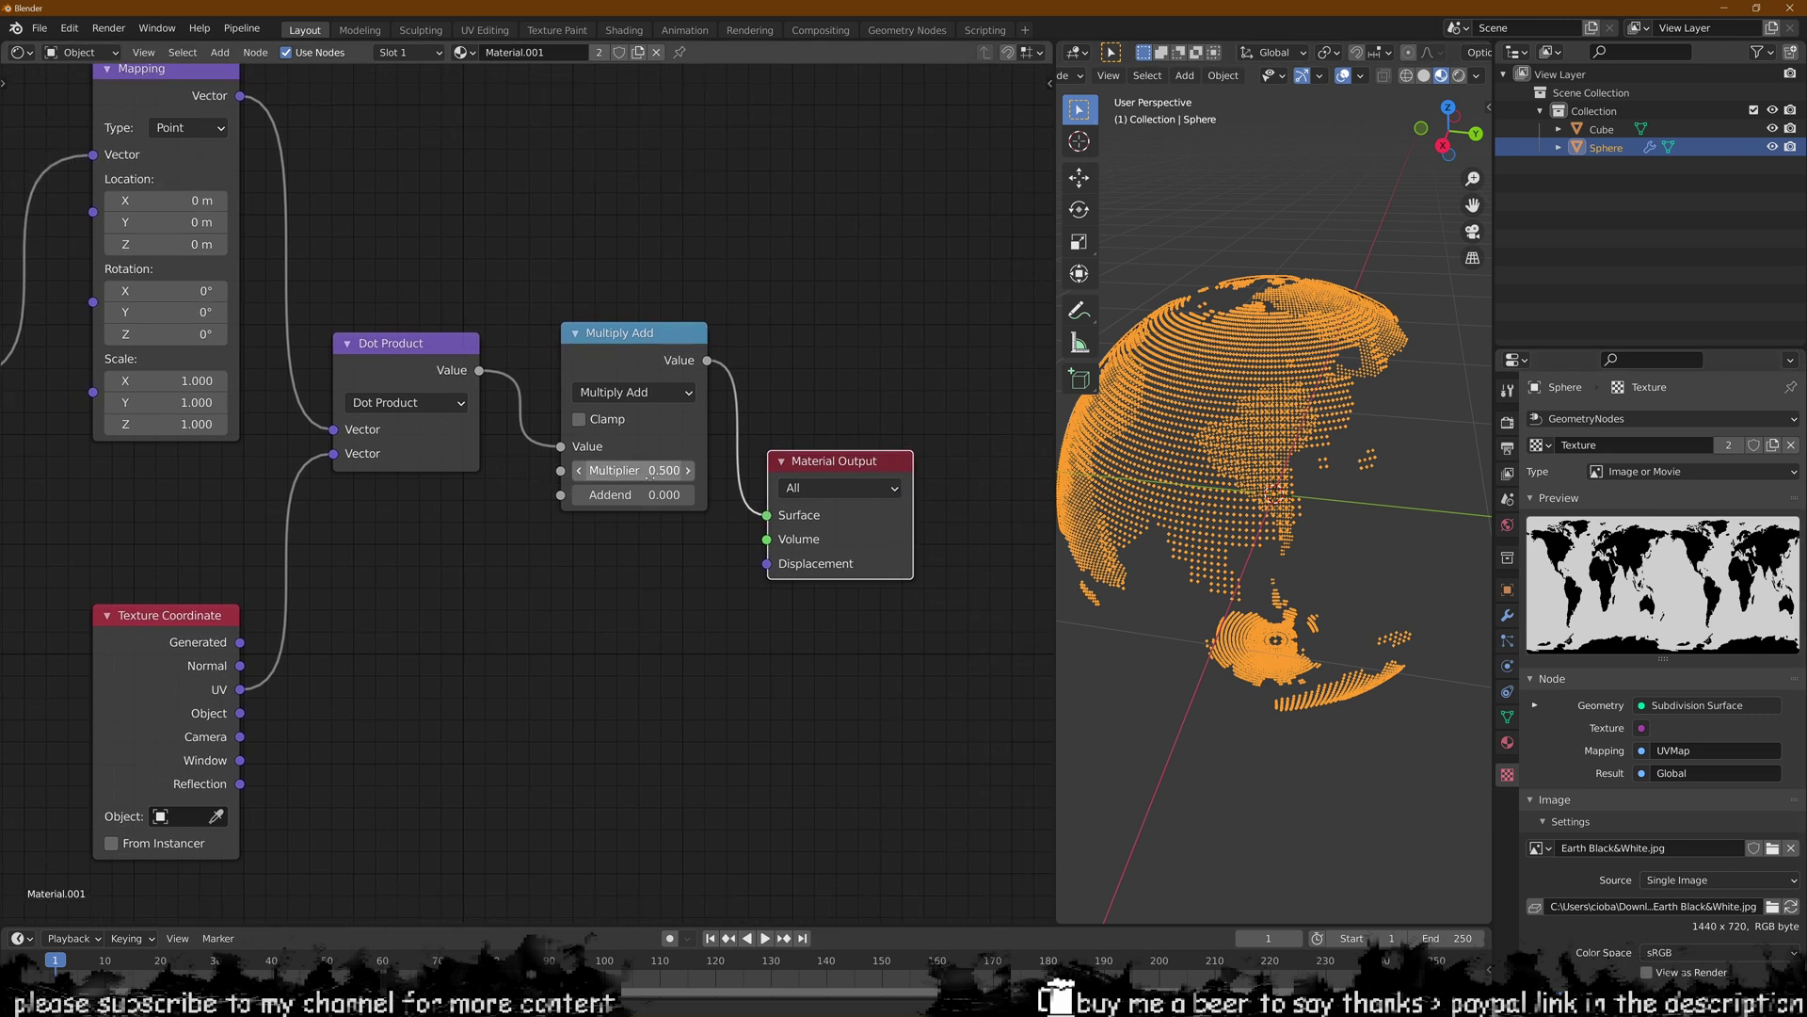
drag(755, 465, 772, 460)
click(1215, 259)
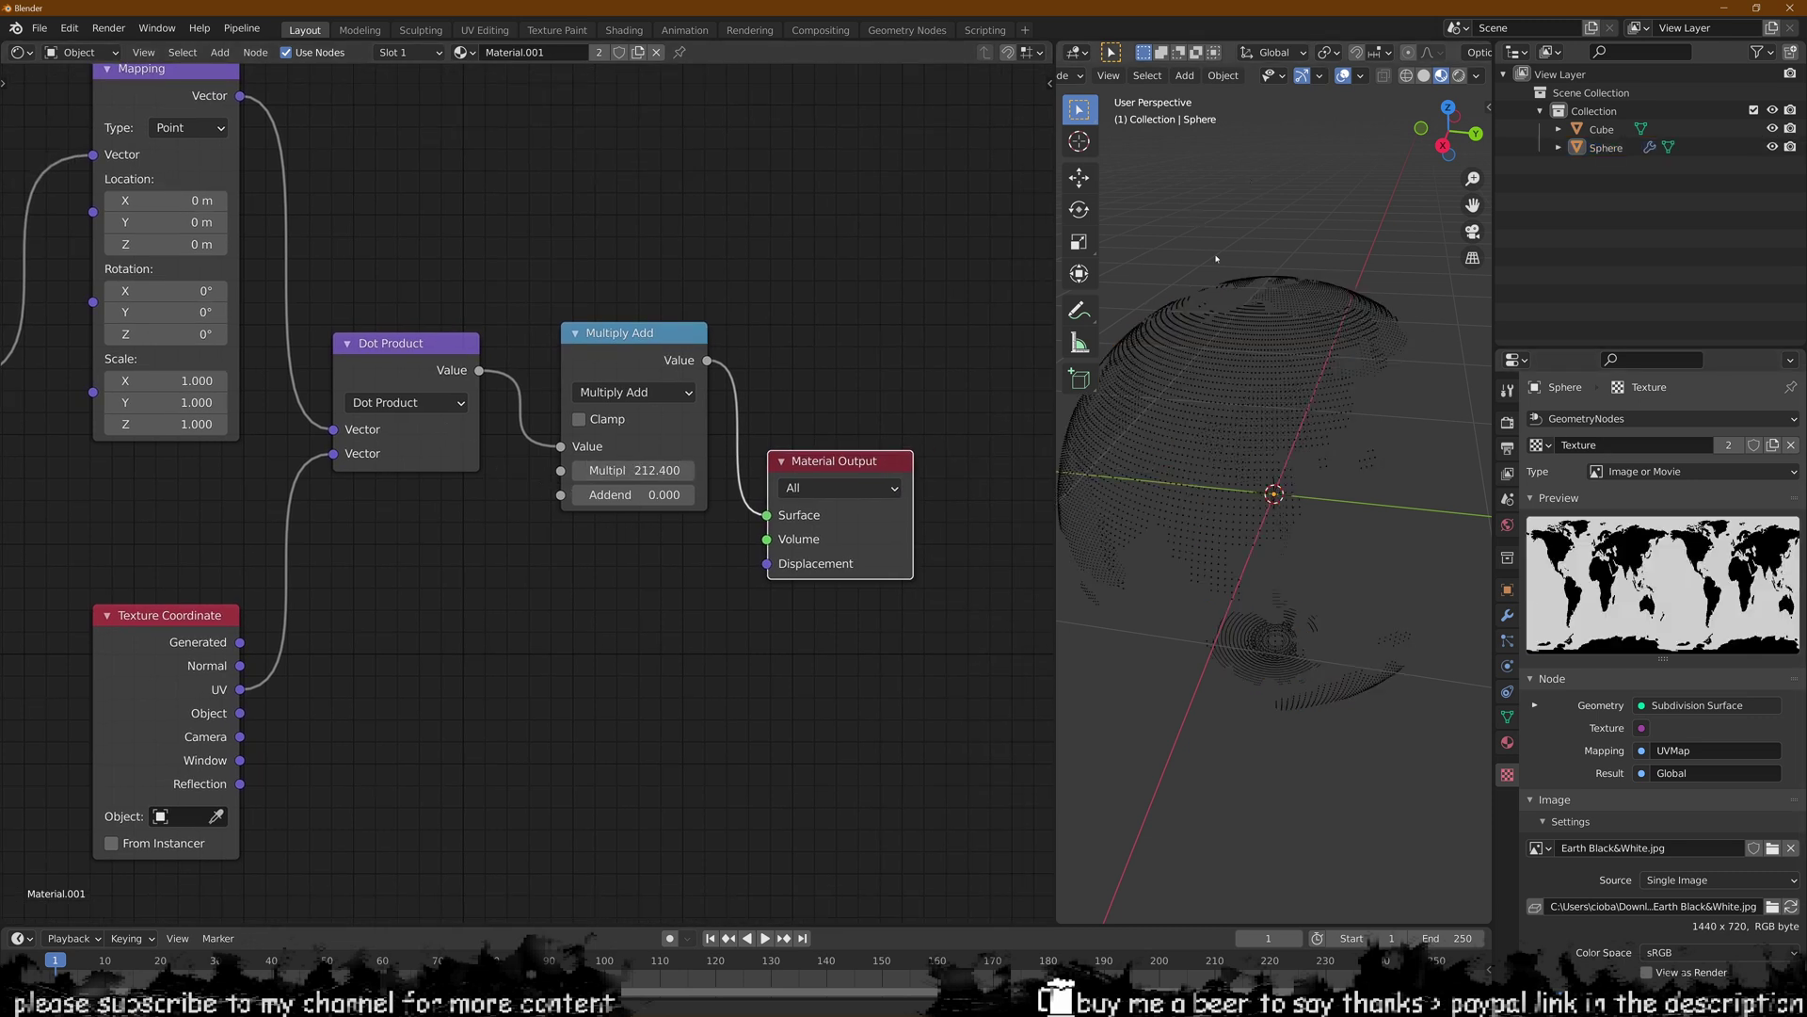
click(624, 470)
text(231.3)
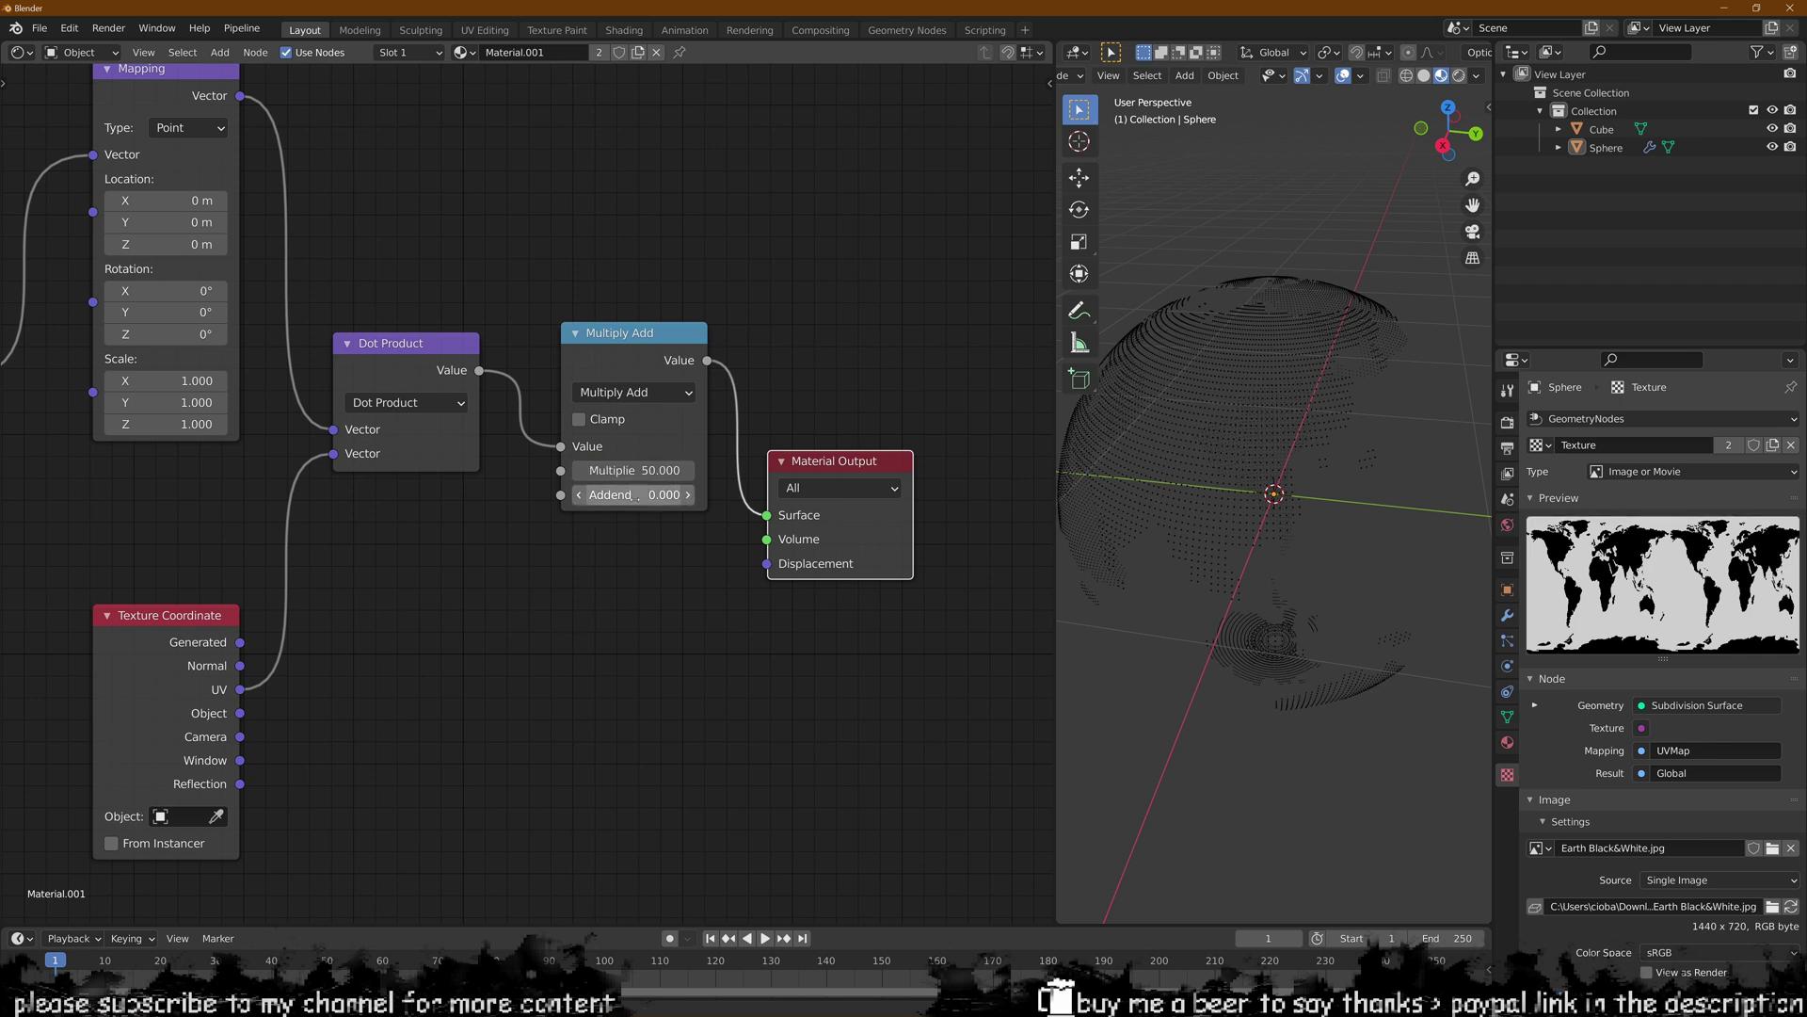
click(637, 495)
text(12.1)
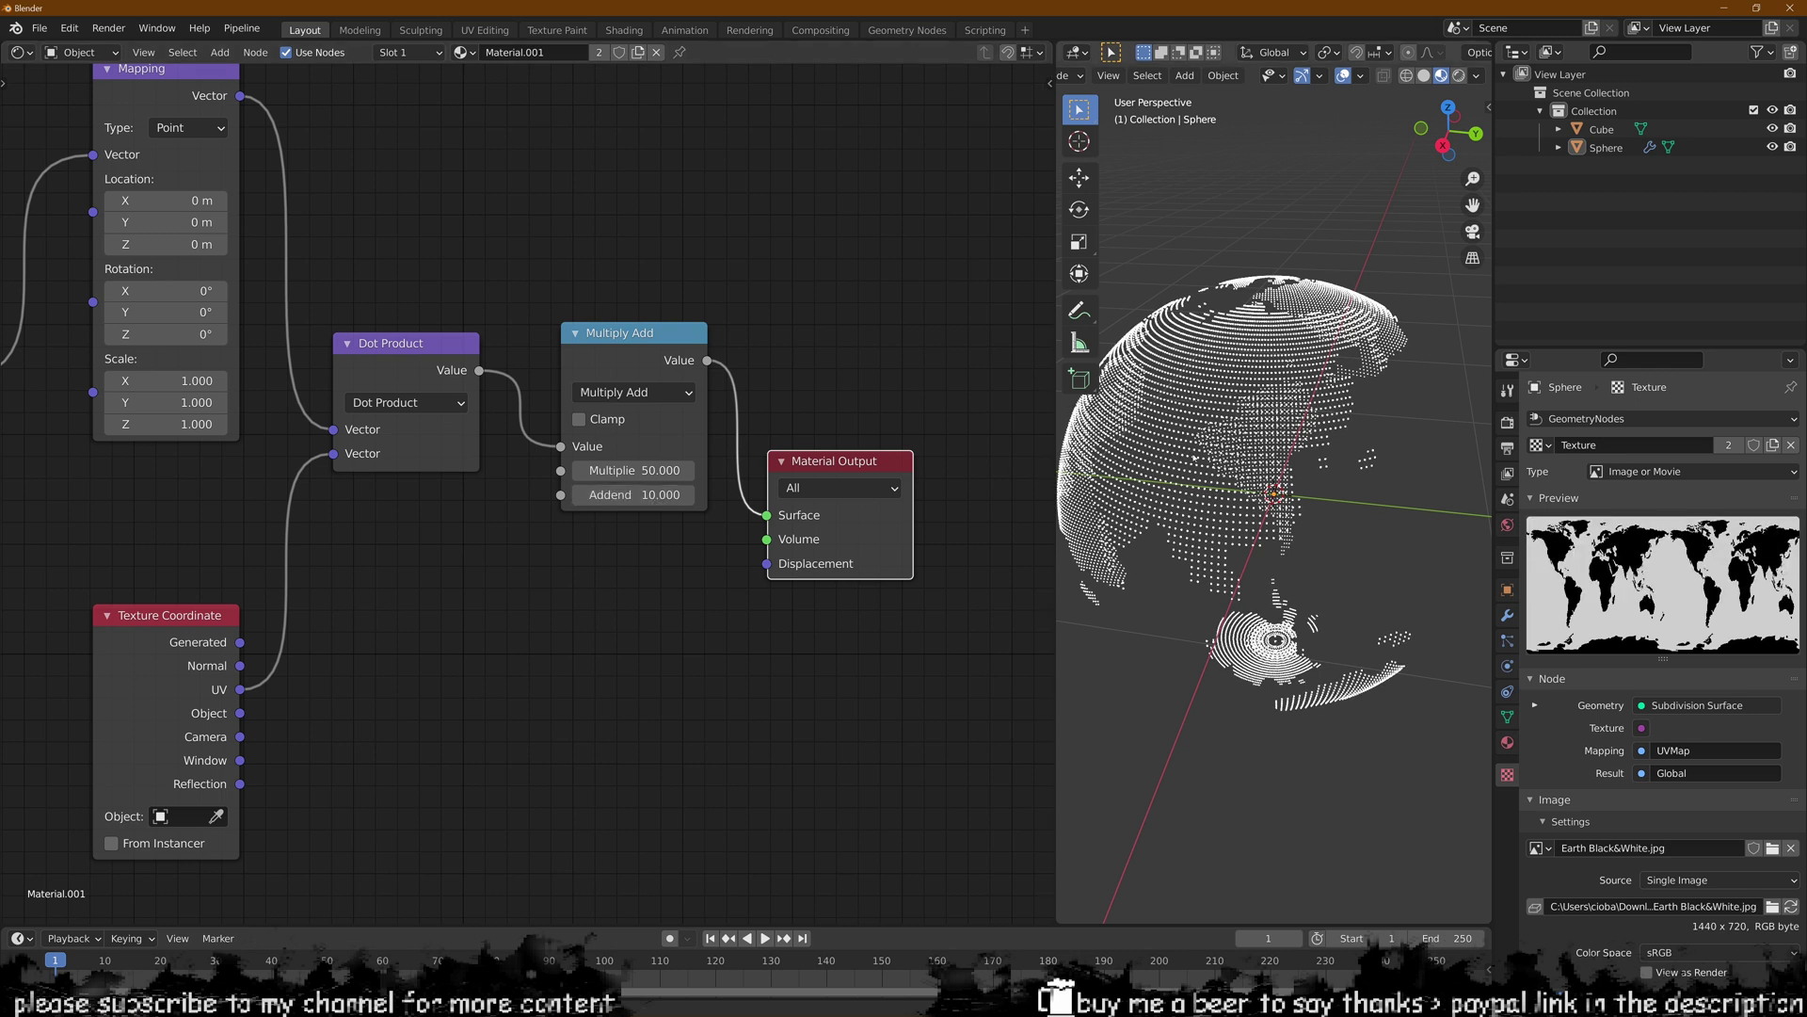
- Tidy the shader nodes by nudging Multiply Add toward Dot Product, raising Texture Coordinate toward Mapping, and moving Material Output farther out
middle_drag(1188, 422, 1198, 418)
mouse_move(633, 471)
mouse_down()
mouse_move(649, 471)
mouse_move(616, 471)
mouse_up()
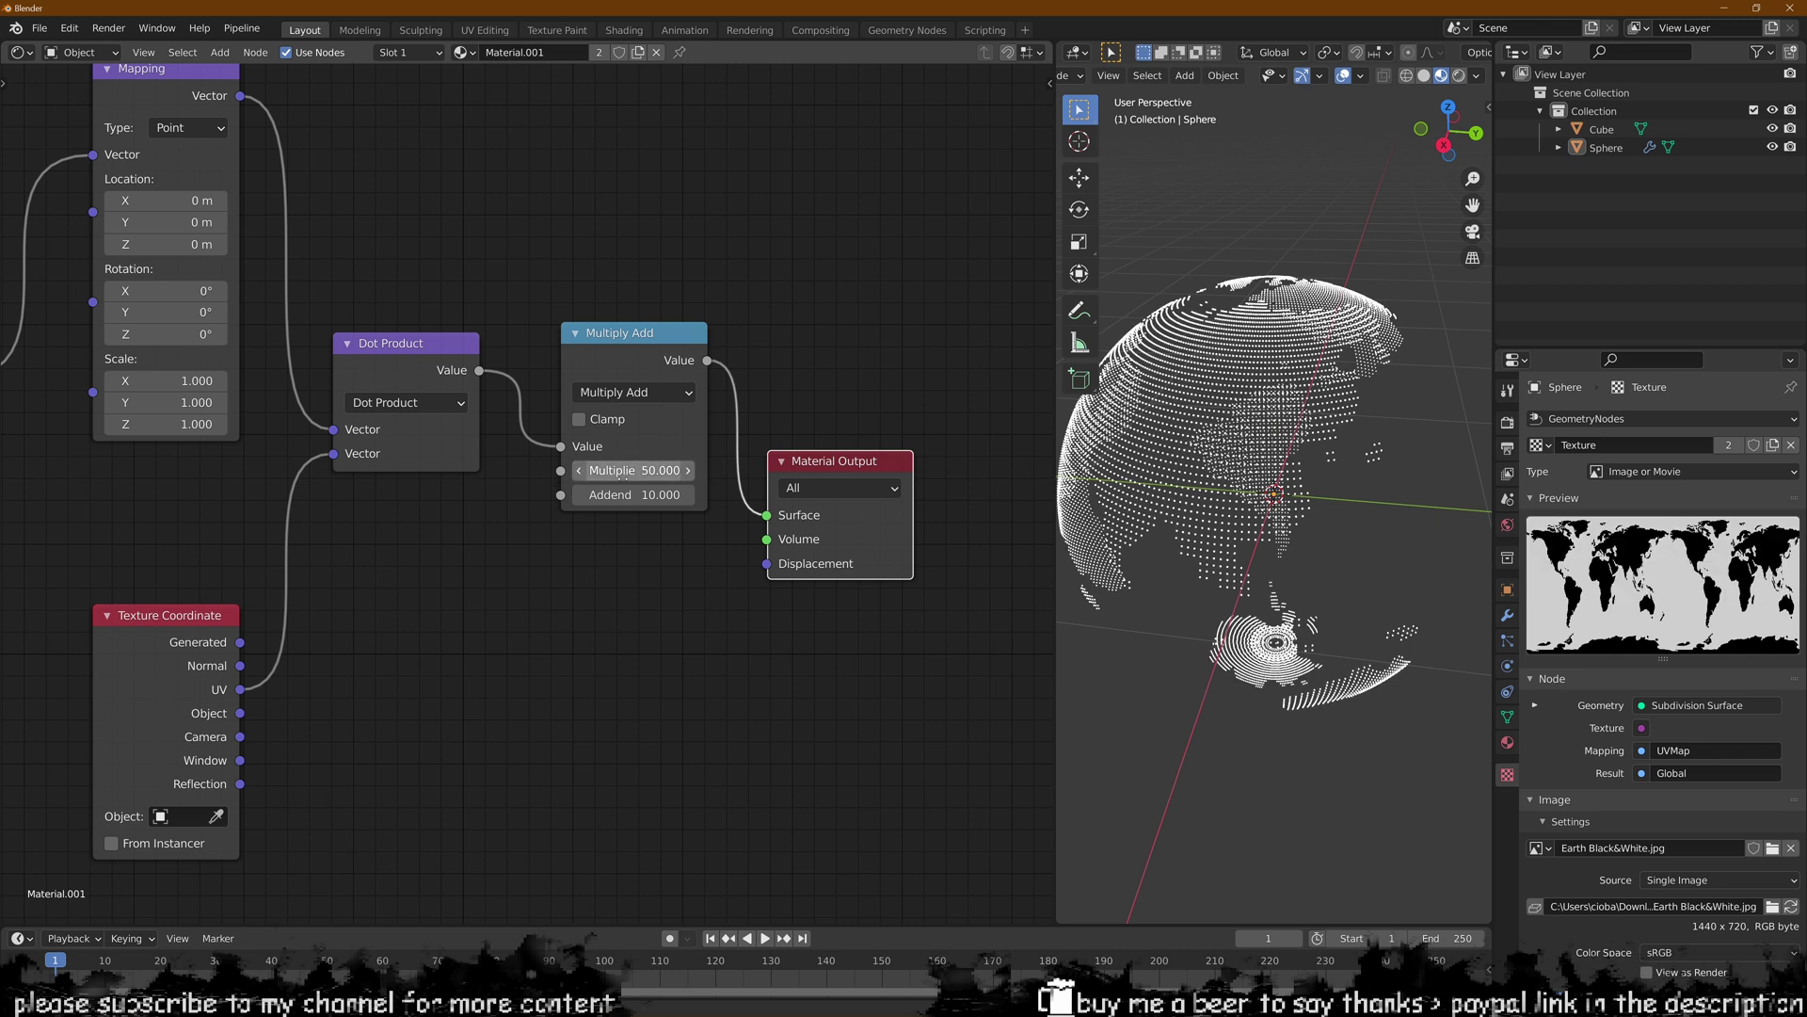
middle_drag(619, 474, 580, 482)
drag(564, 505, 701, 506)
right_click(584, 506)
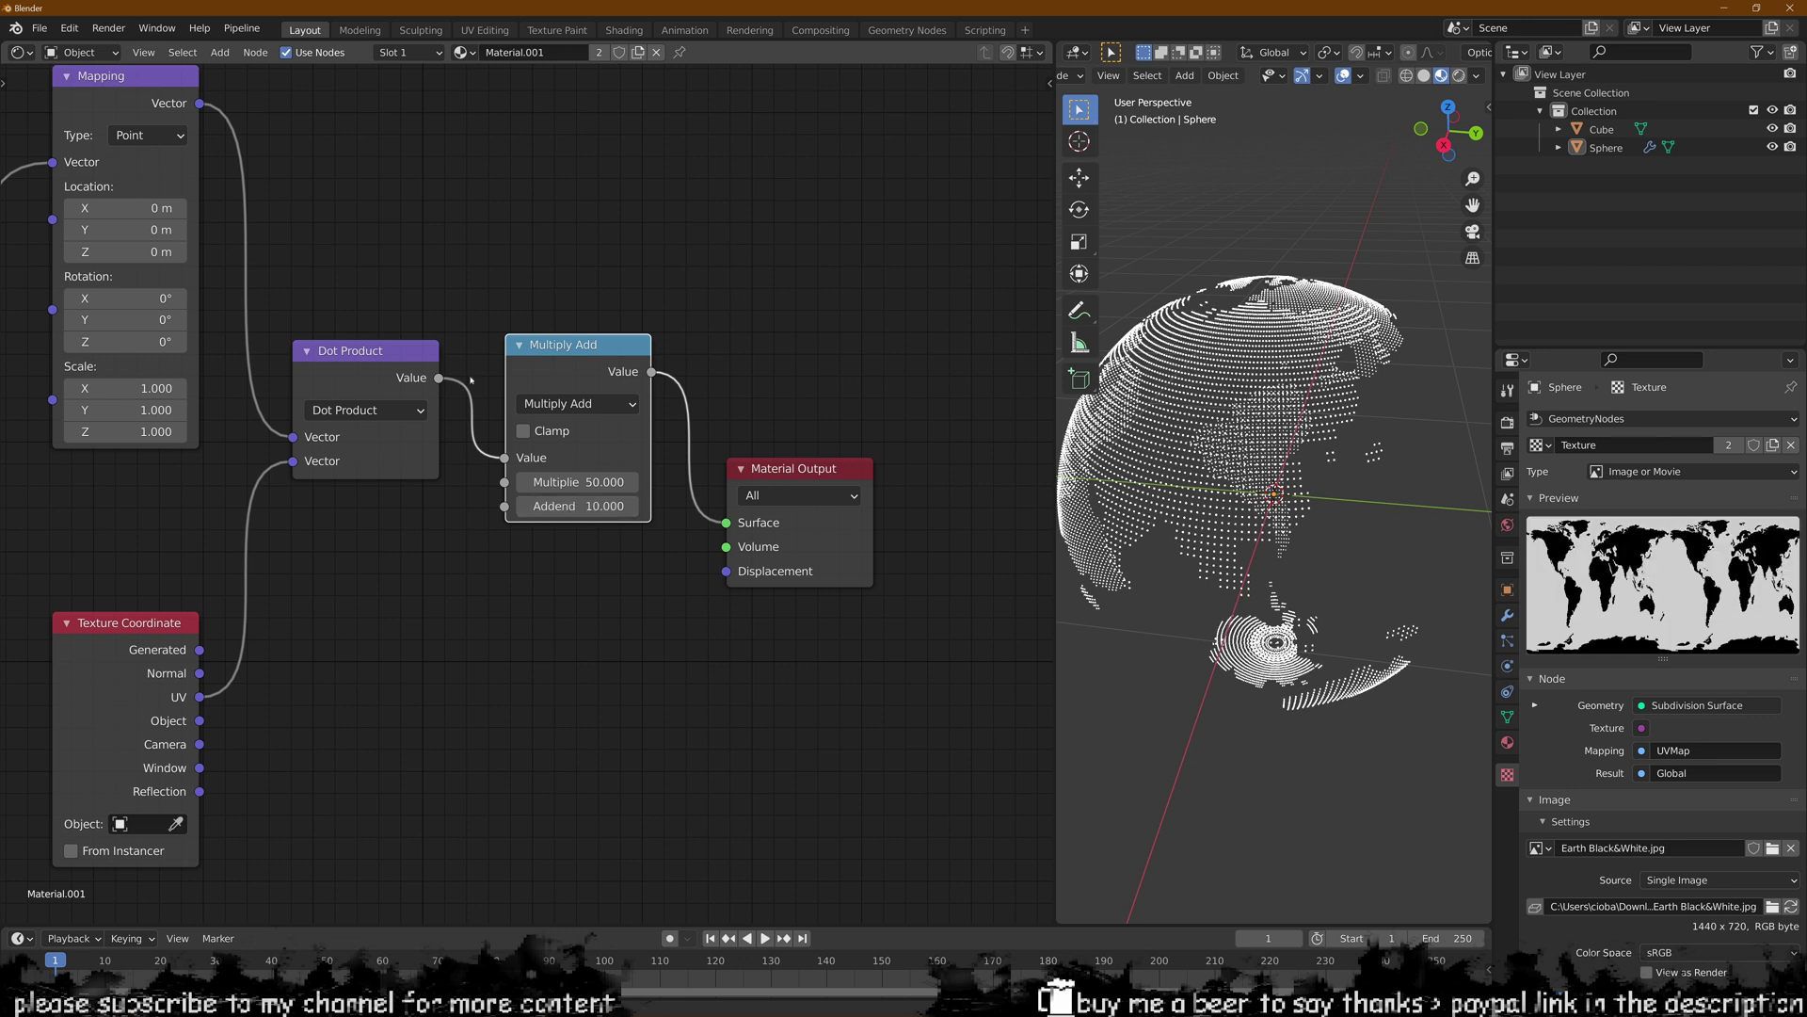
middle_drag(623, 452, 672, 437)
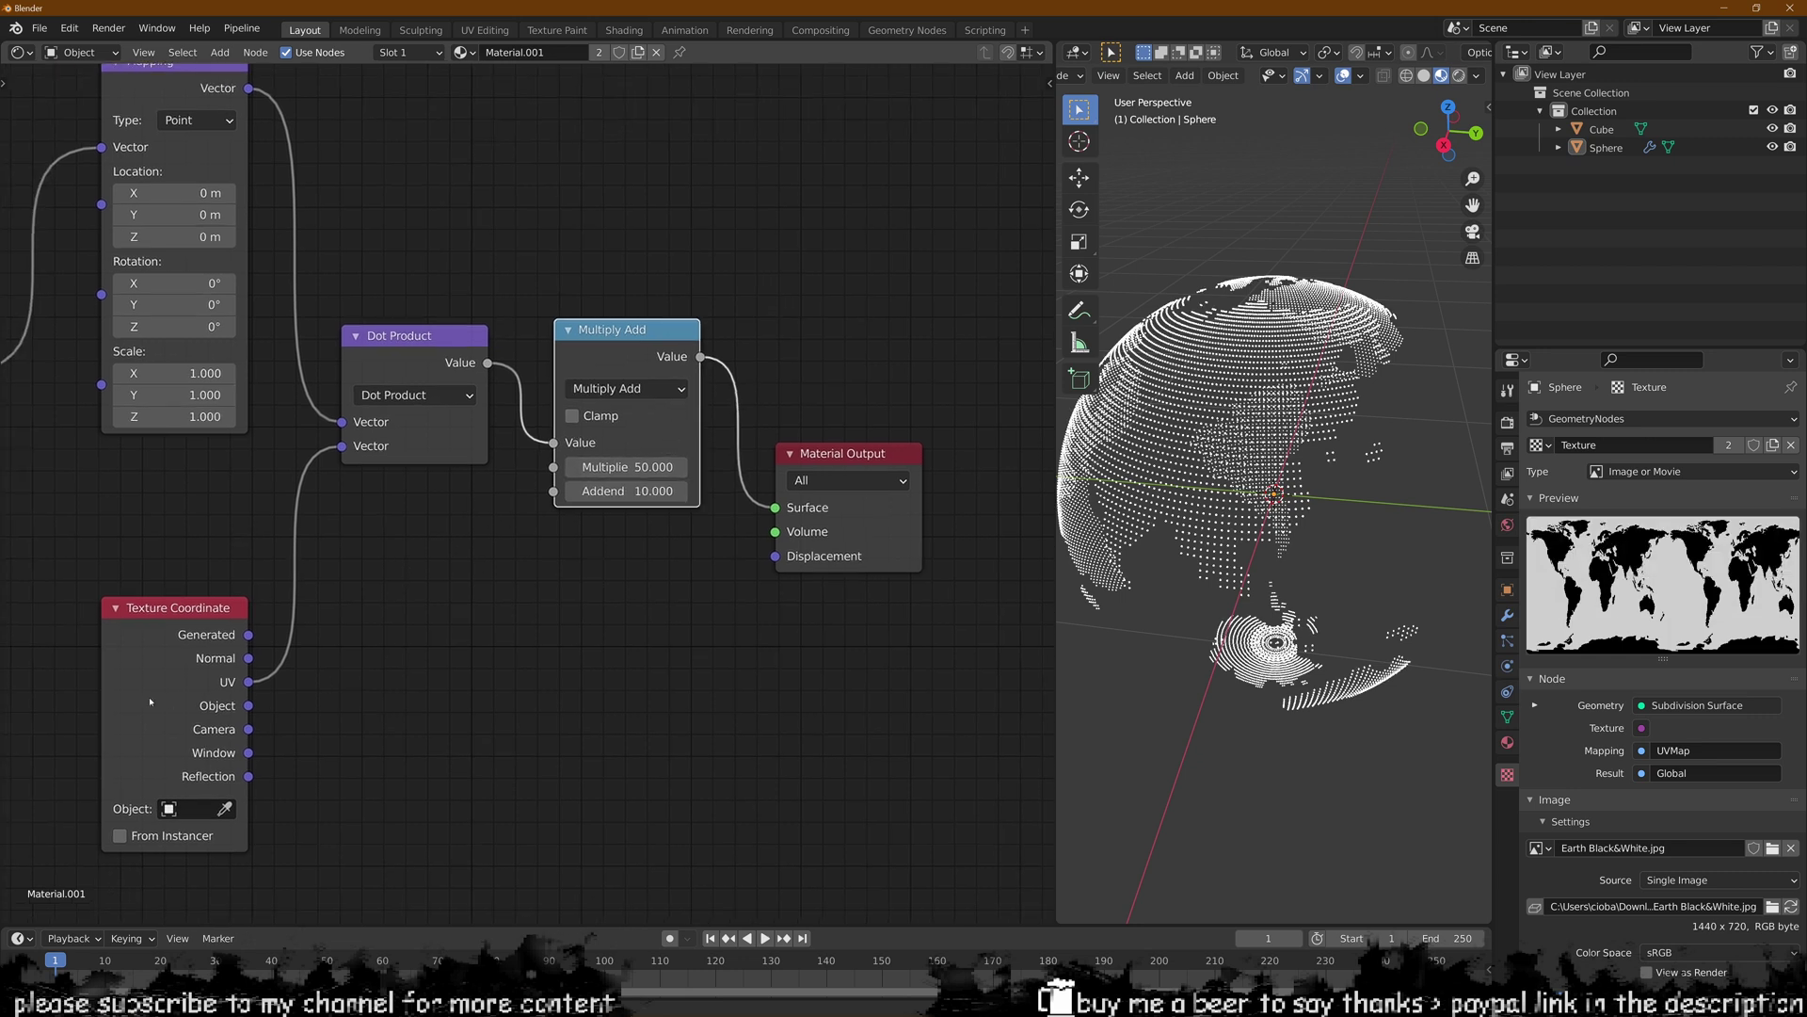
drag(151, 702, 161, 619)
middle_drag(414, 396, 463, 463)
drag(912, 596, 964, 589)
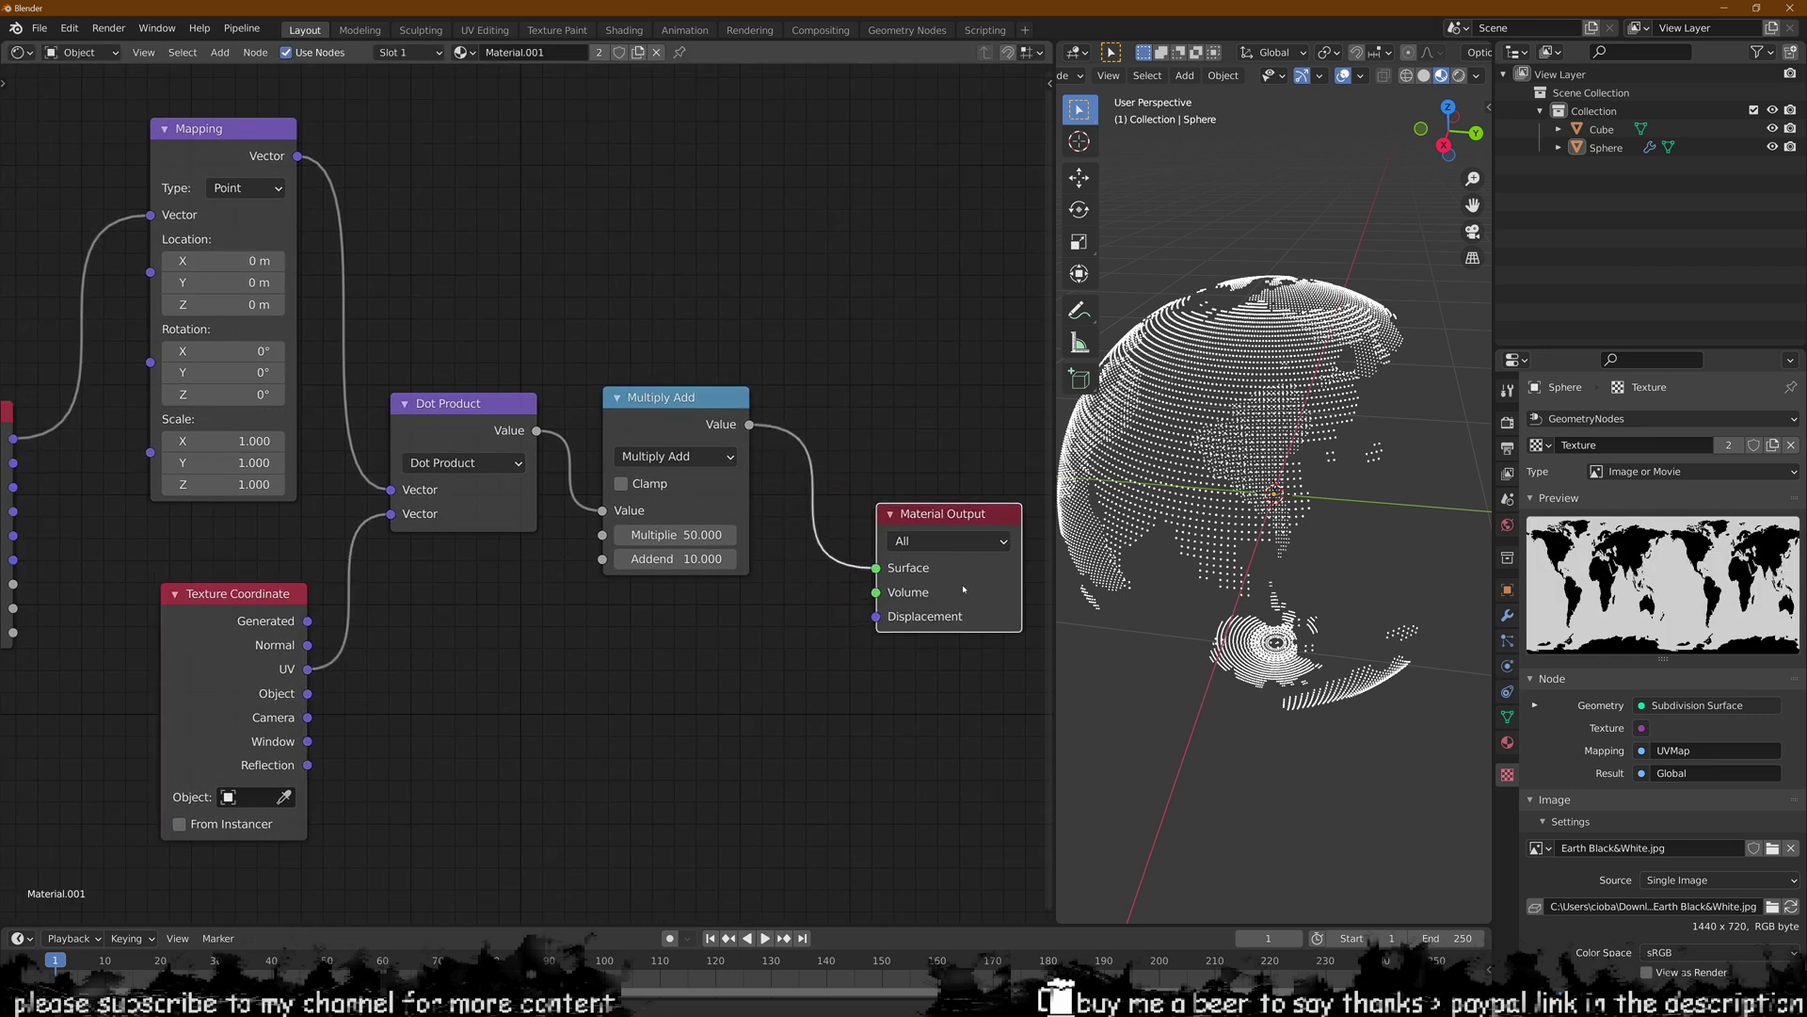
- Enable Bloom in the scene's Eevee render settings and examine the glow on the globe
middle_drag(565, 414, 618, 410)
middle_drag(1200, 427, 1227, 417)
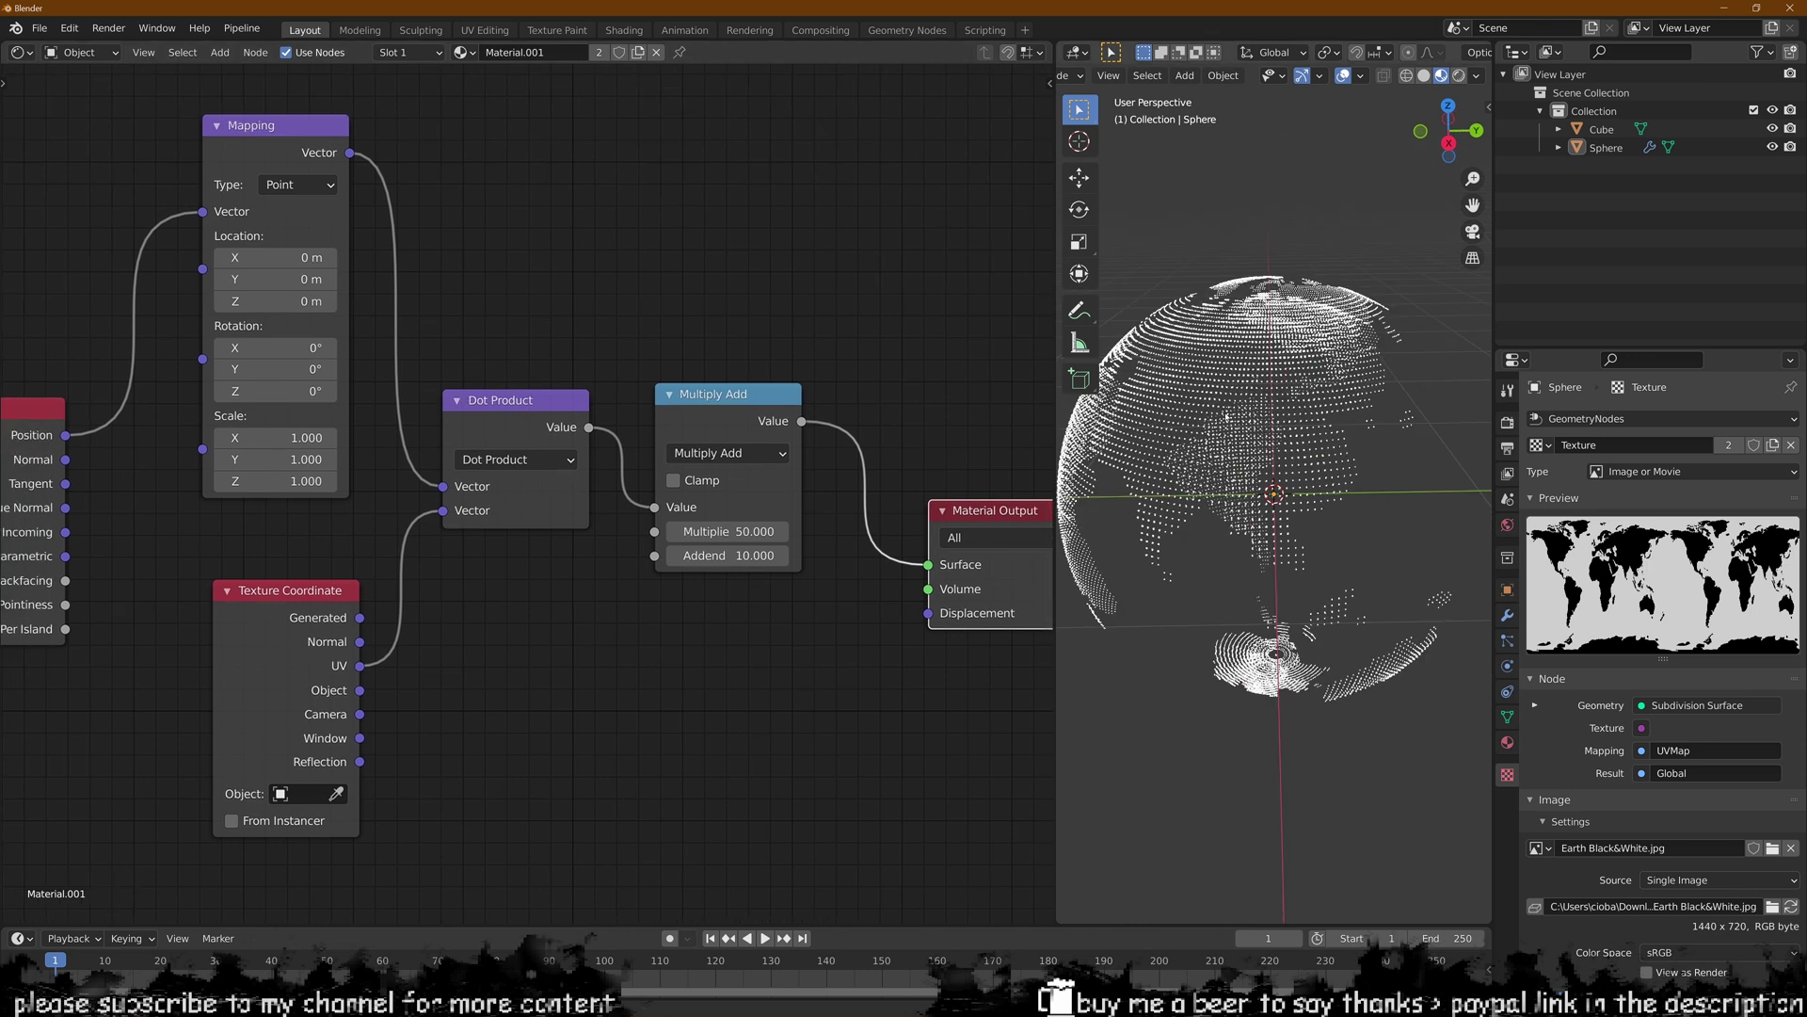
middle_drag(1295, 466, 1318, 461)
middle_drag(824, 522, 701, 518)
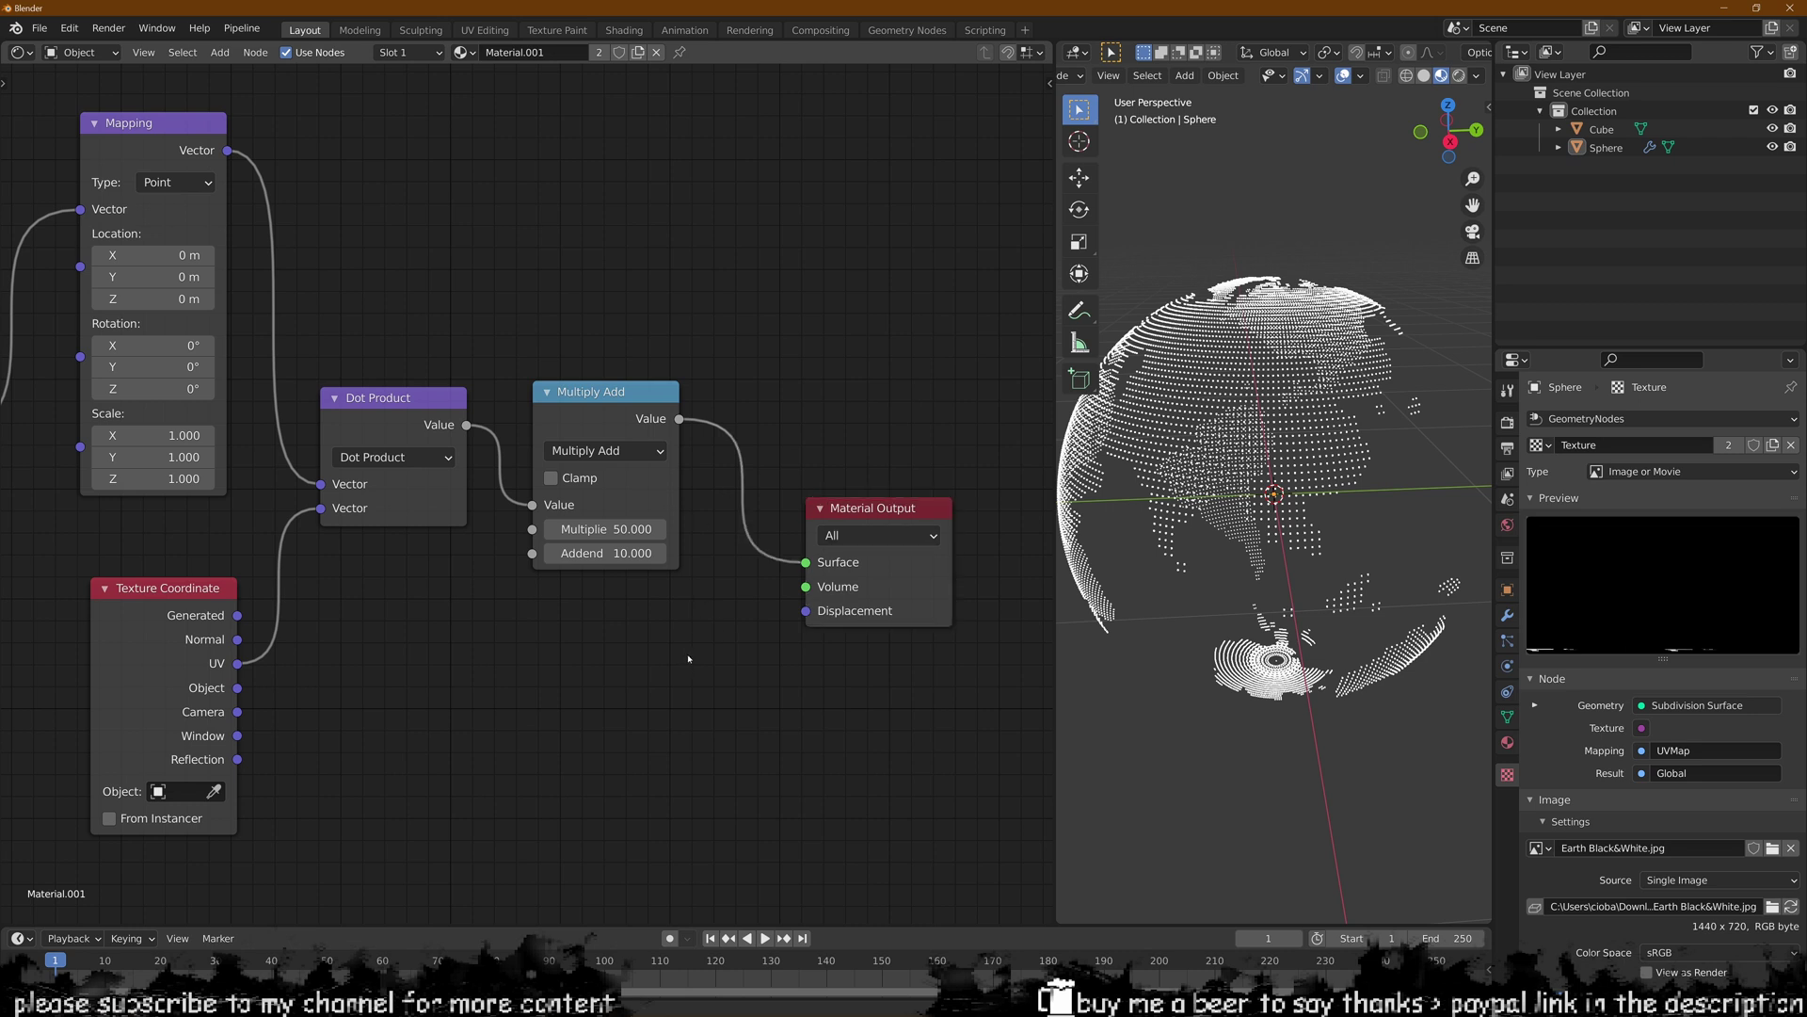
middle_drag(721, 648, 686, 630)
click(1507, 423)
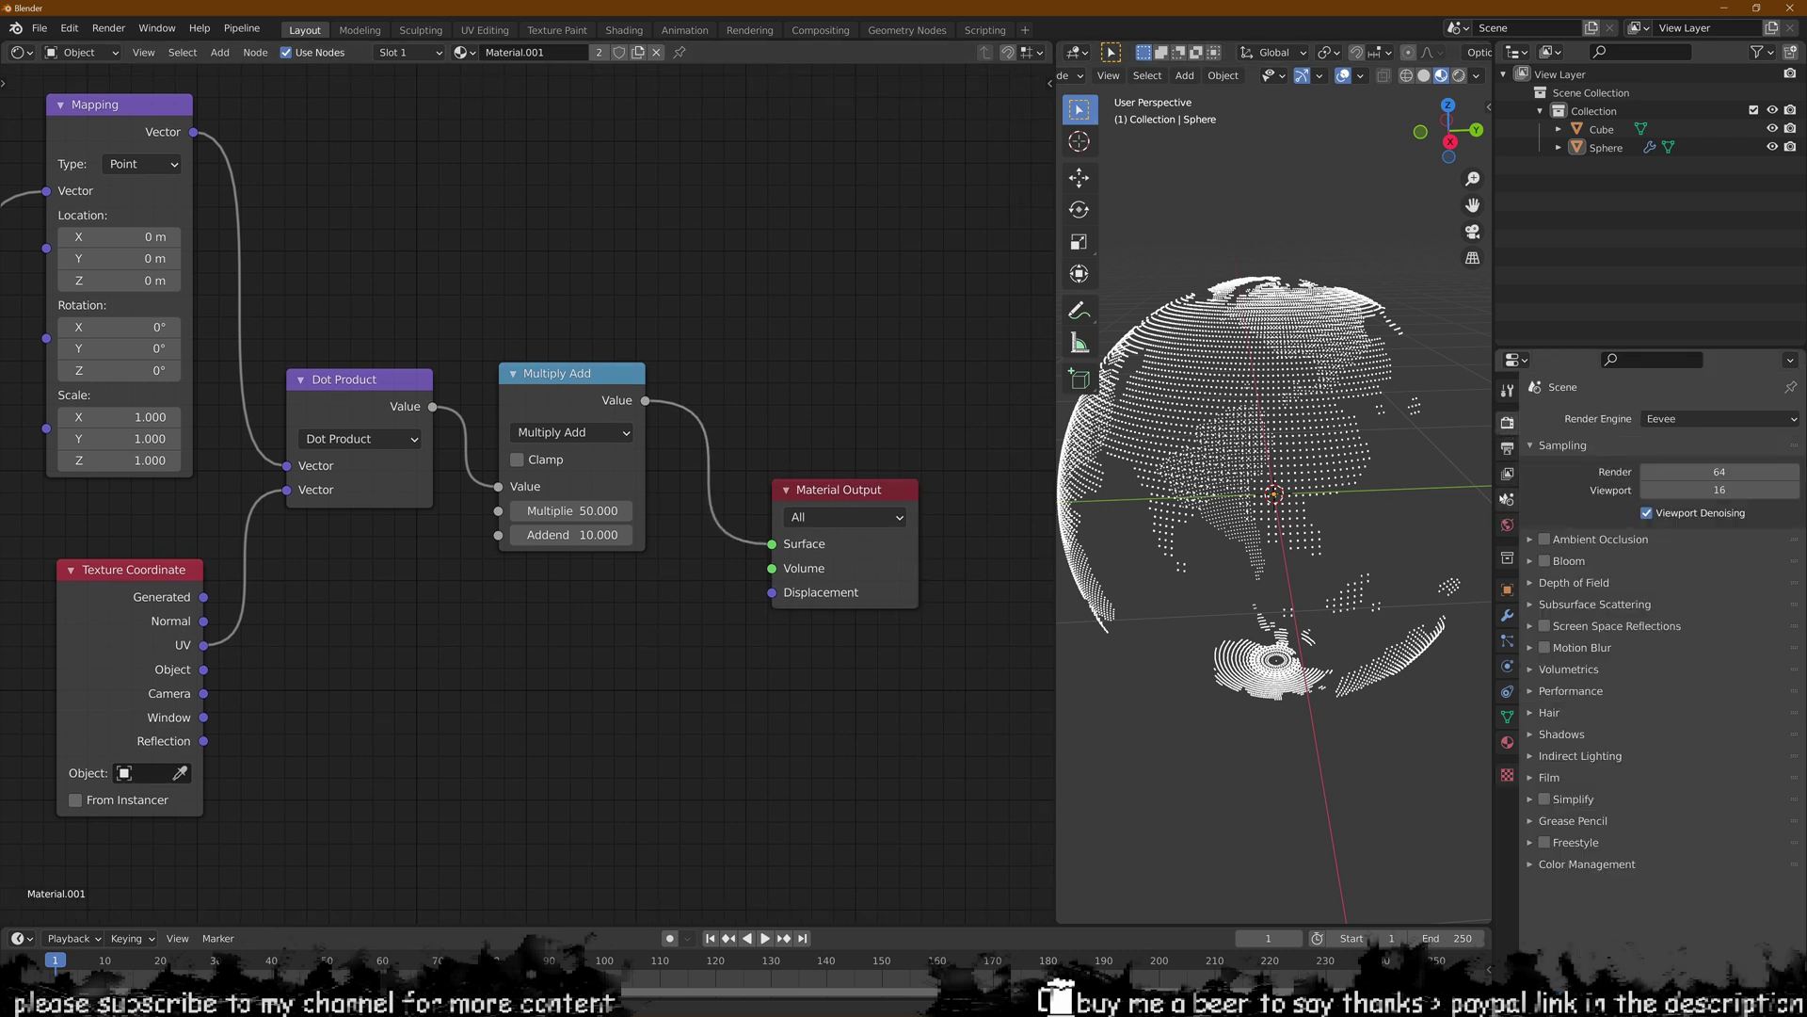
click(1545, 561)
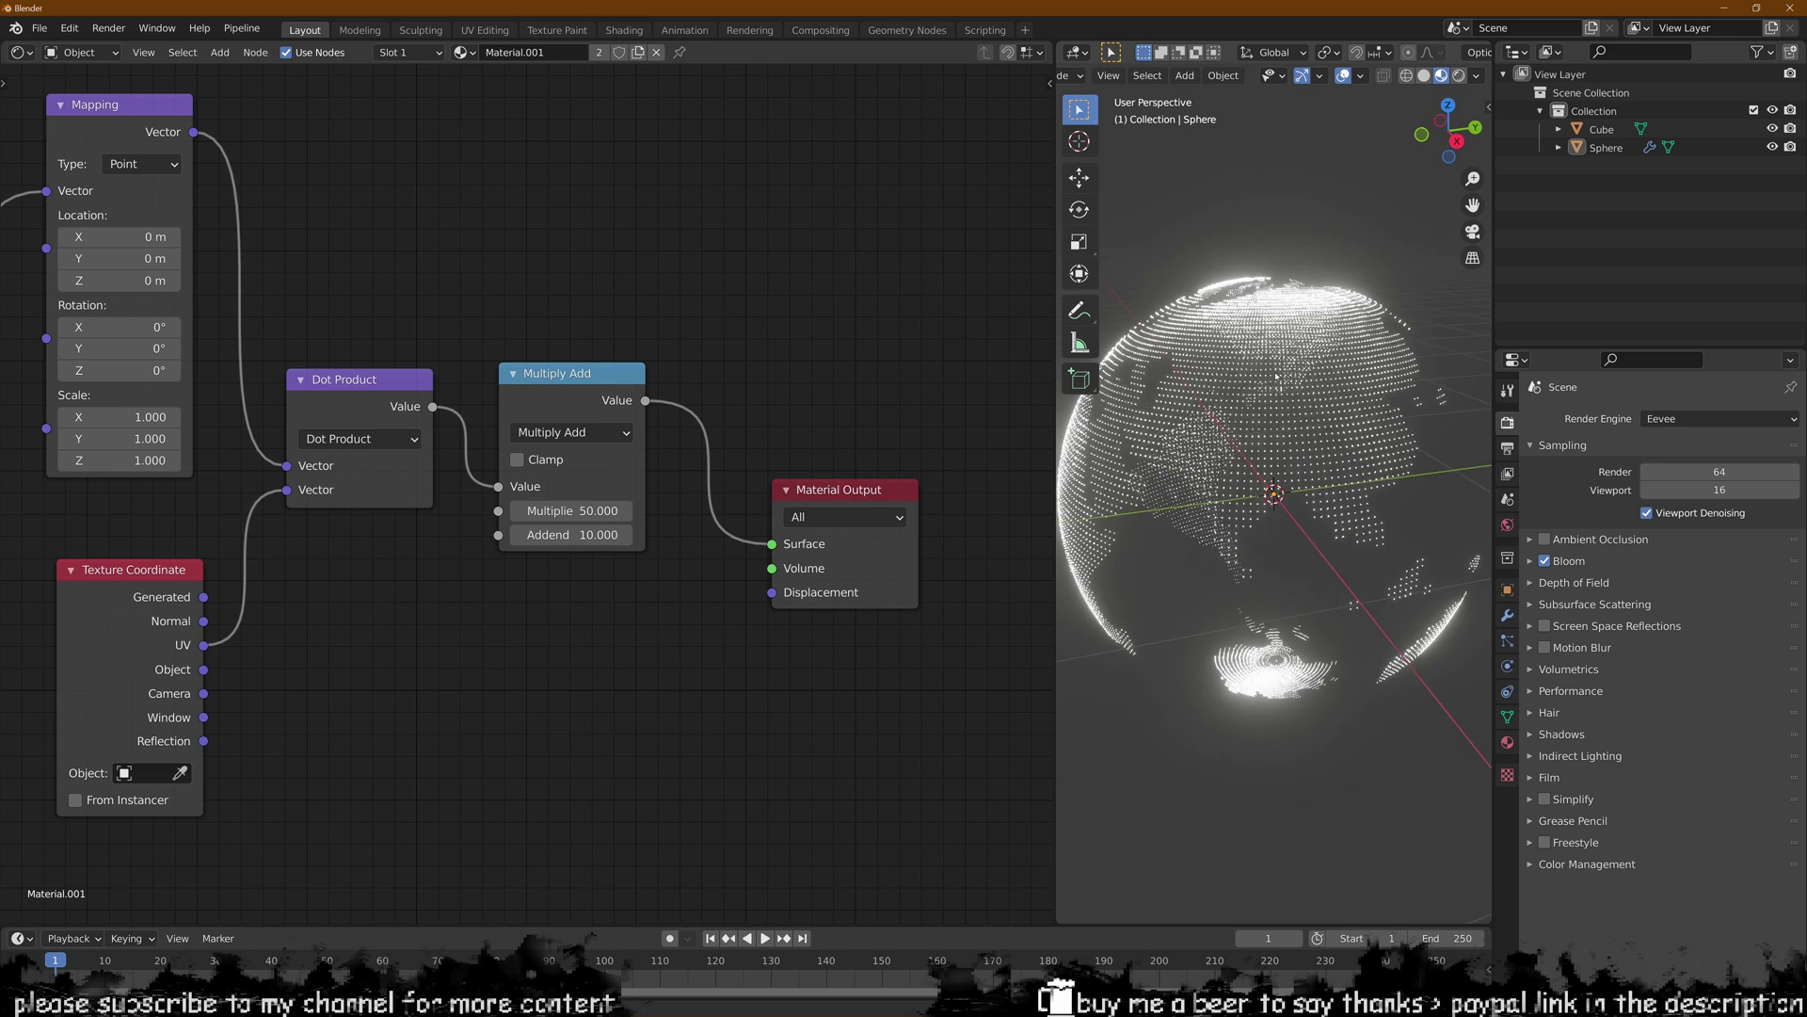
middle_drag(1337, 366, 1346, 324)
scroll(1271, 373, up, 2)
scroll(1288, 329, down, 2)
scroll(1346, 325, down, 2)
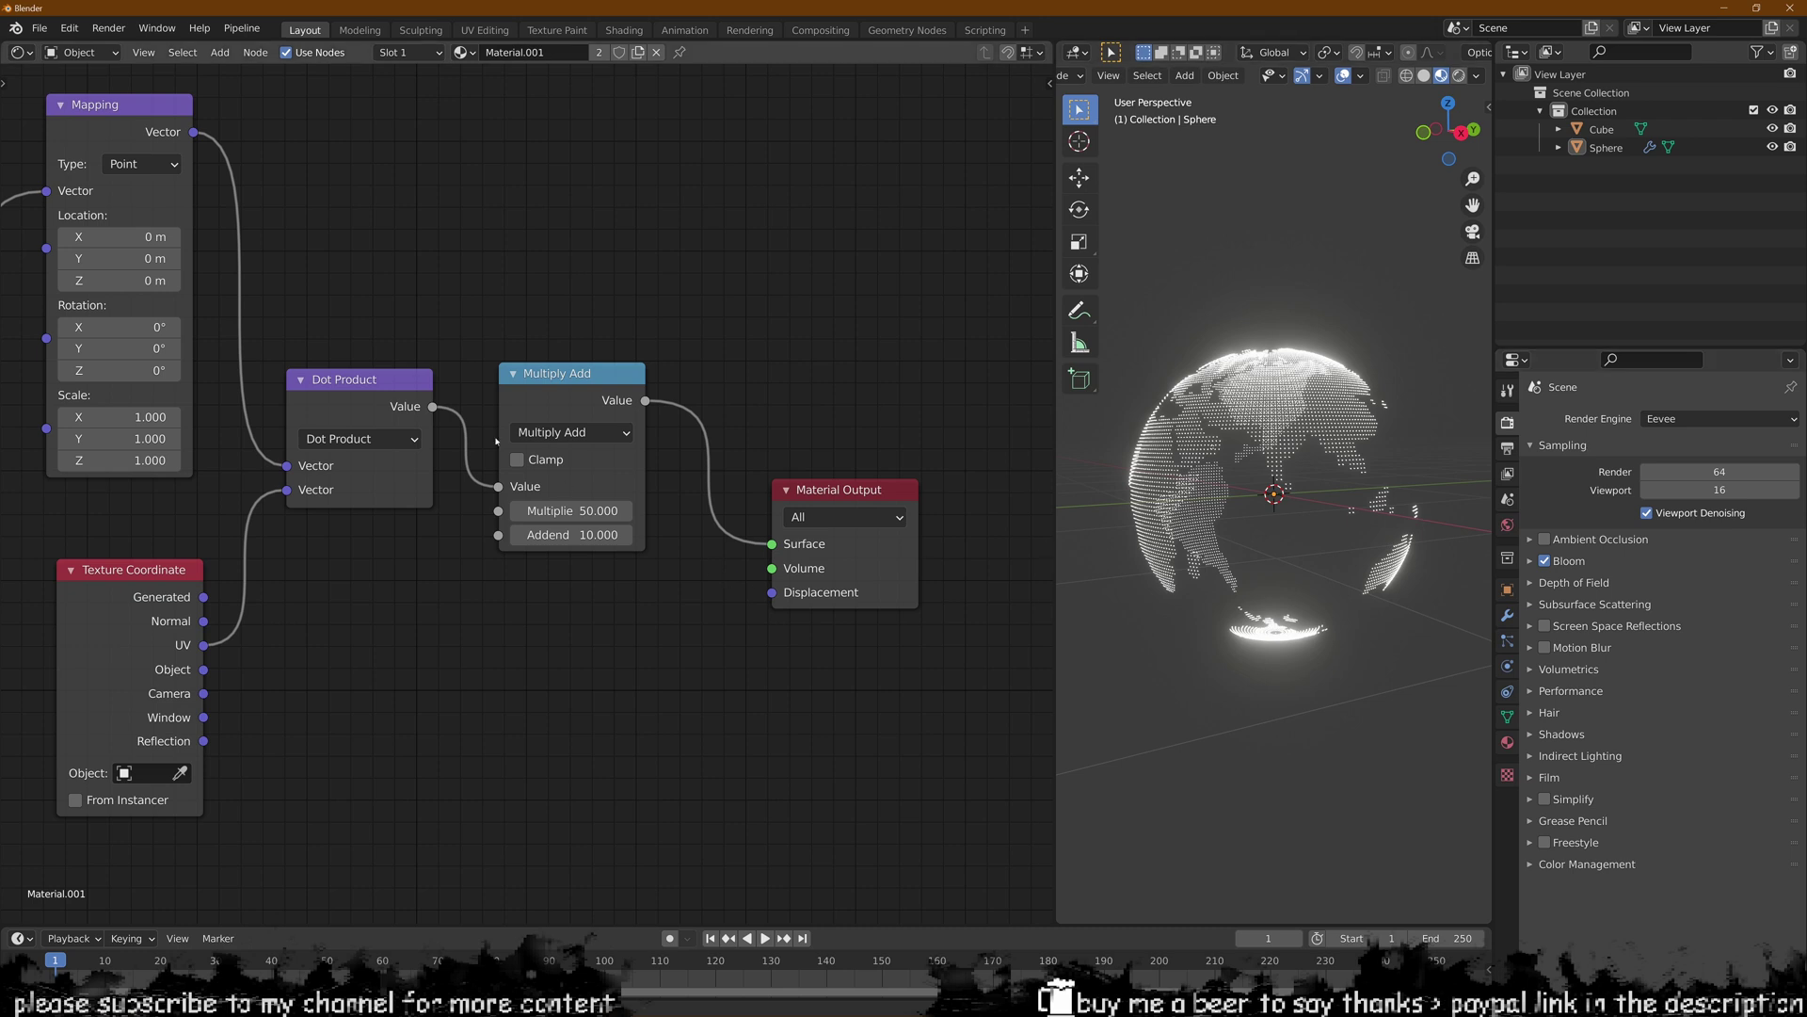
drag(571, 510, 672, 511)
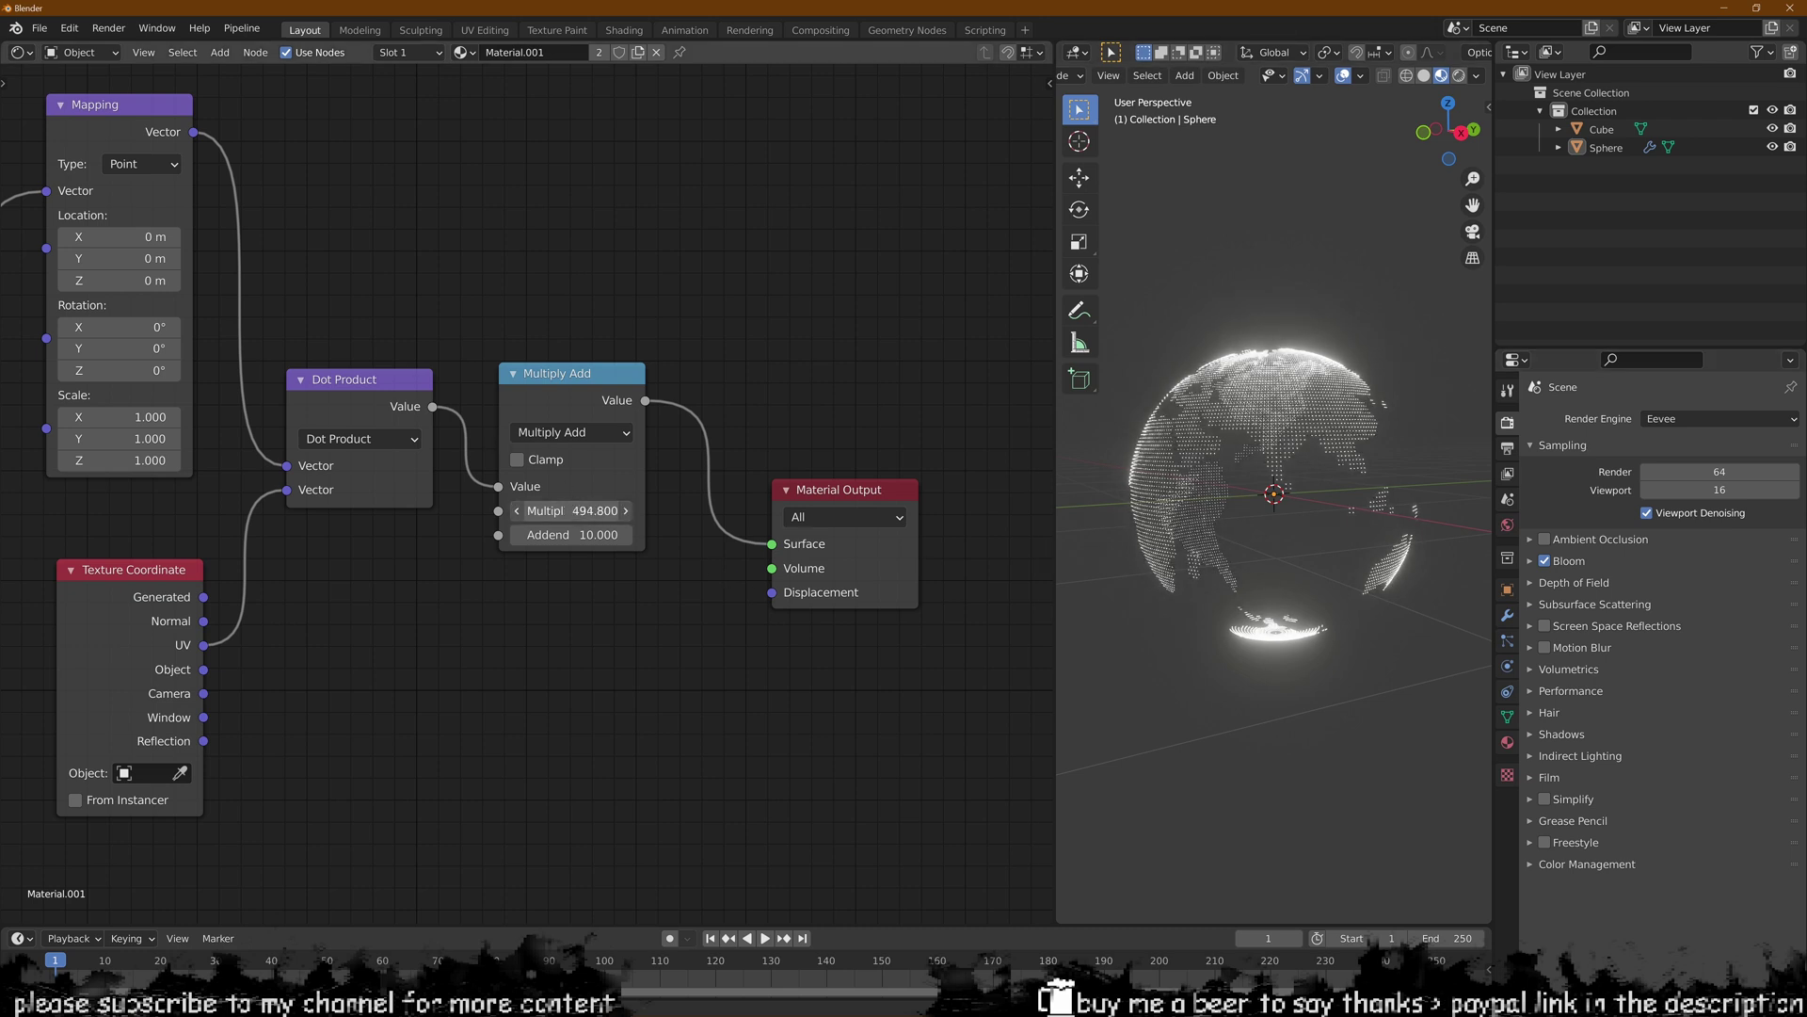
right_click(571, 510)
drag(525, 548, 1148, 554)
right_click(554, 554)
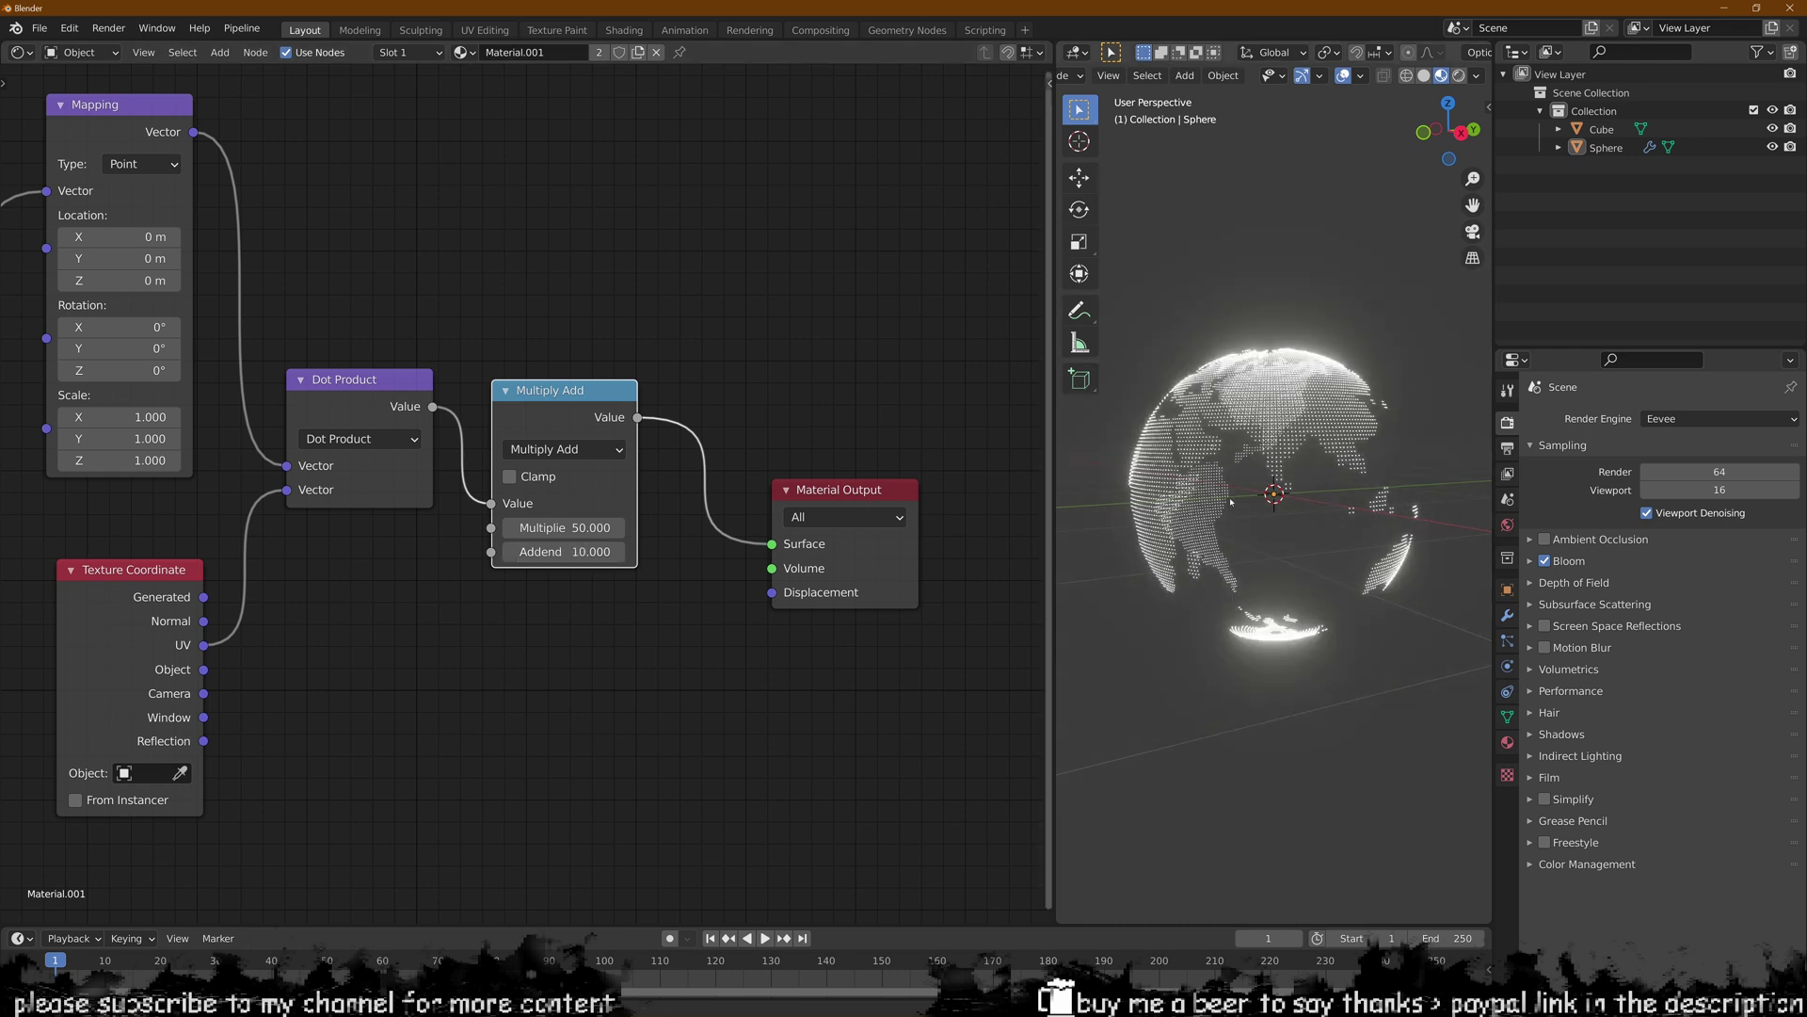
- Set the Multiply Add node's Multiplier to 30
middle_drag(1283, 477, 1240, 513)
middle_drag(212, 366, 516, 392)
drag(423, 397, 527, 397)
right_click(423, 397)
middle_drag(423, 442, 279, 461)
middle_drag(1386, 397, 1208, 394)
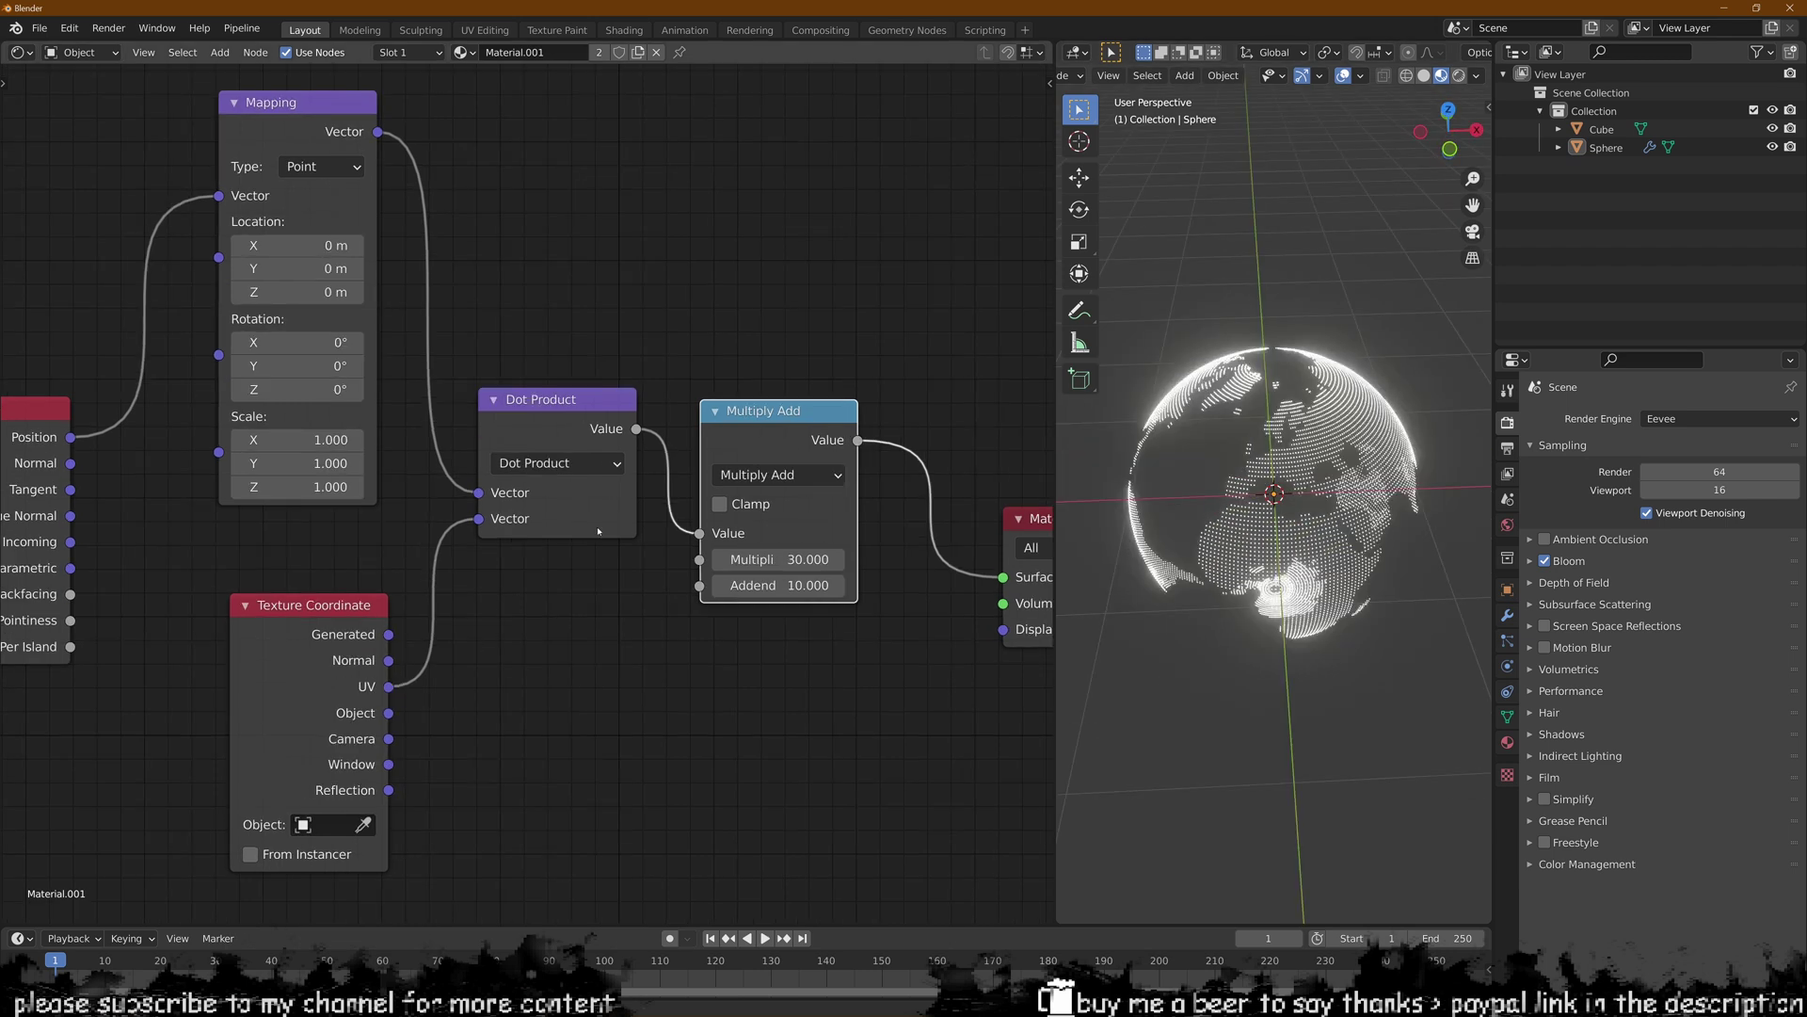
- Nudge the Texture Coordinate node and link its Window output to Dot Product's second Vector input in place of UV
scroll(1035, 544, up, 2)
middle_drag(112, 654, 269, 600)
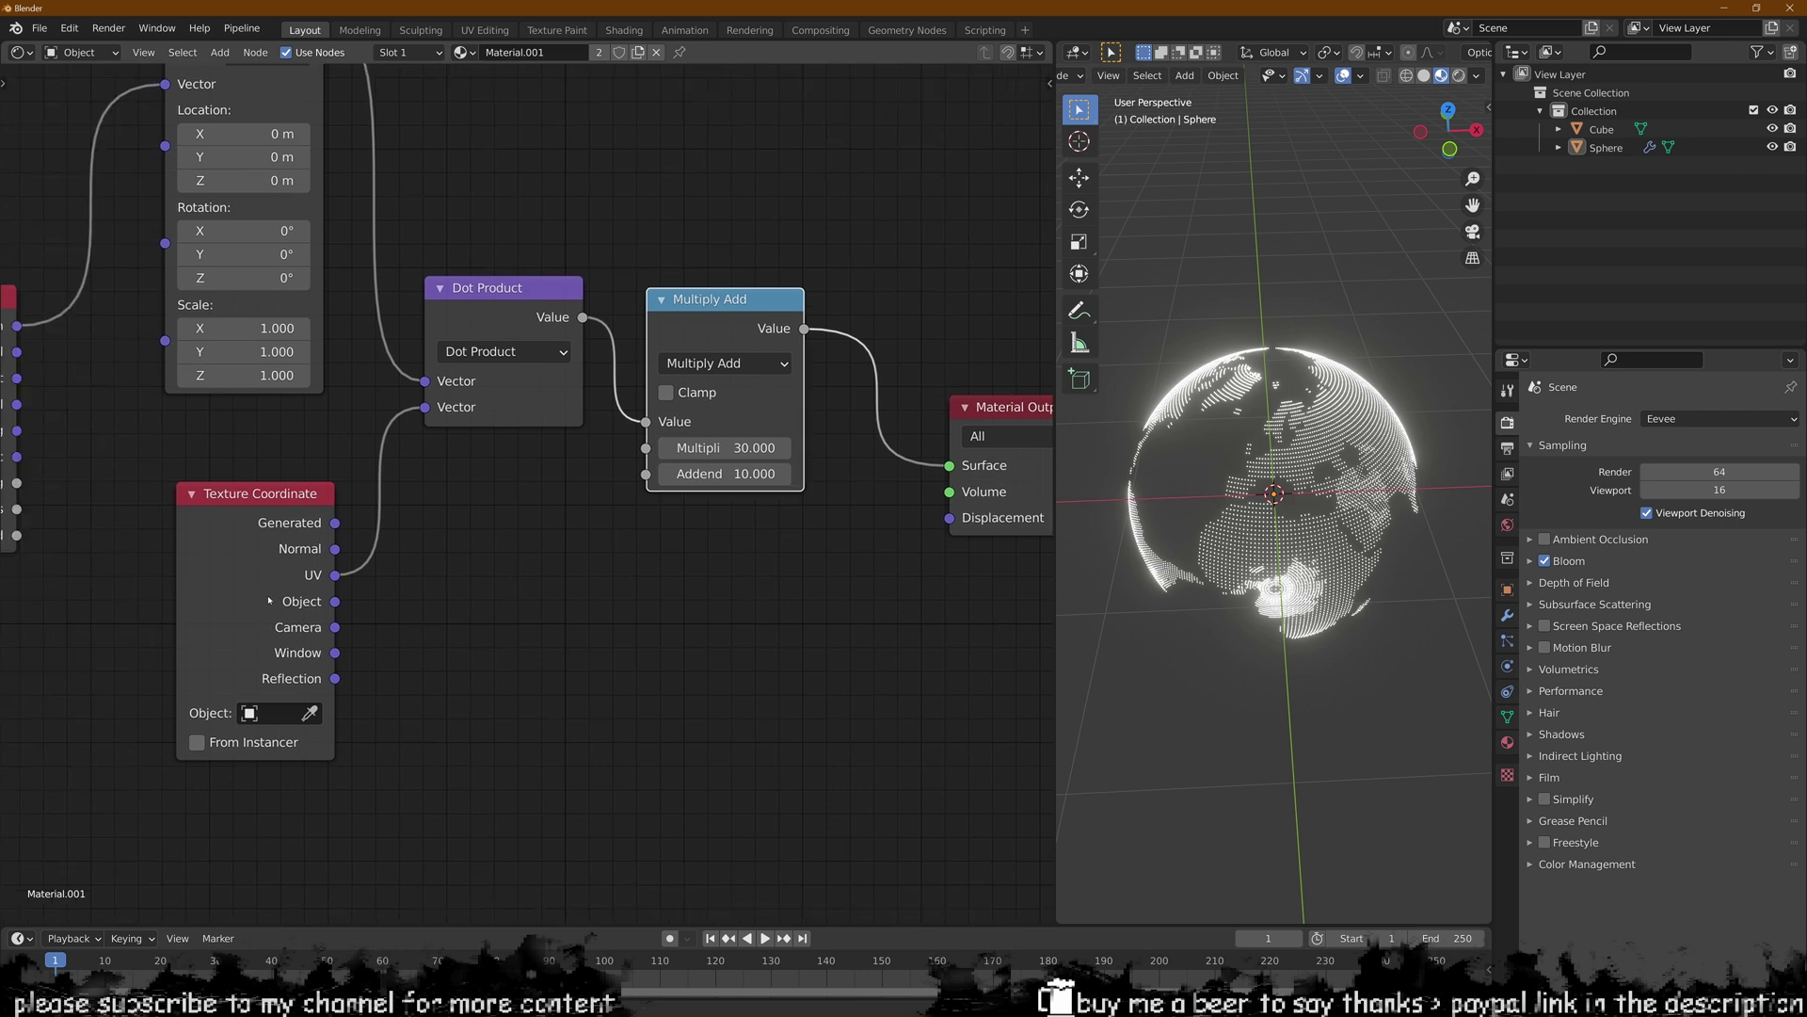
drag(310, 631, 287, 603)
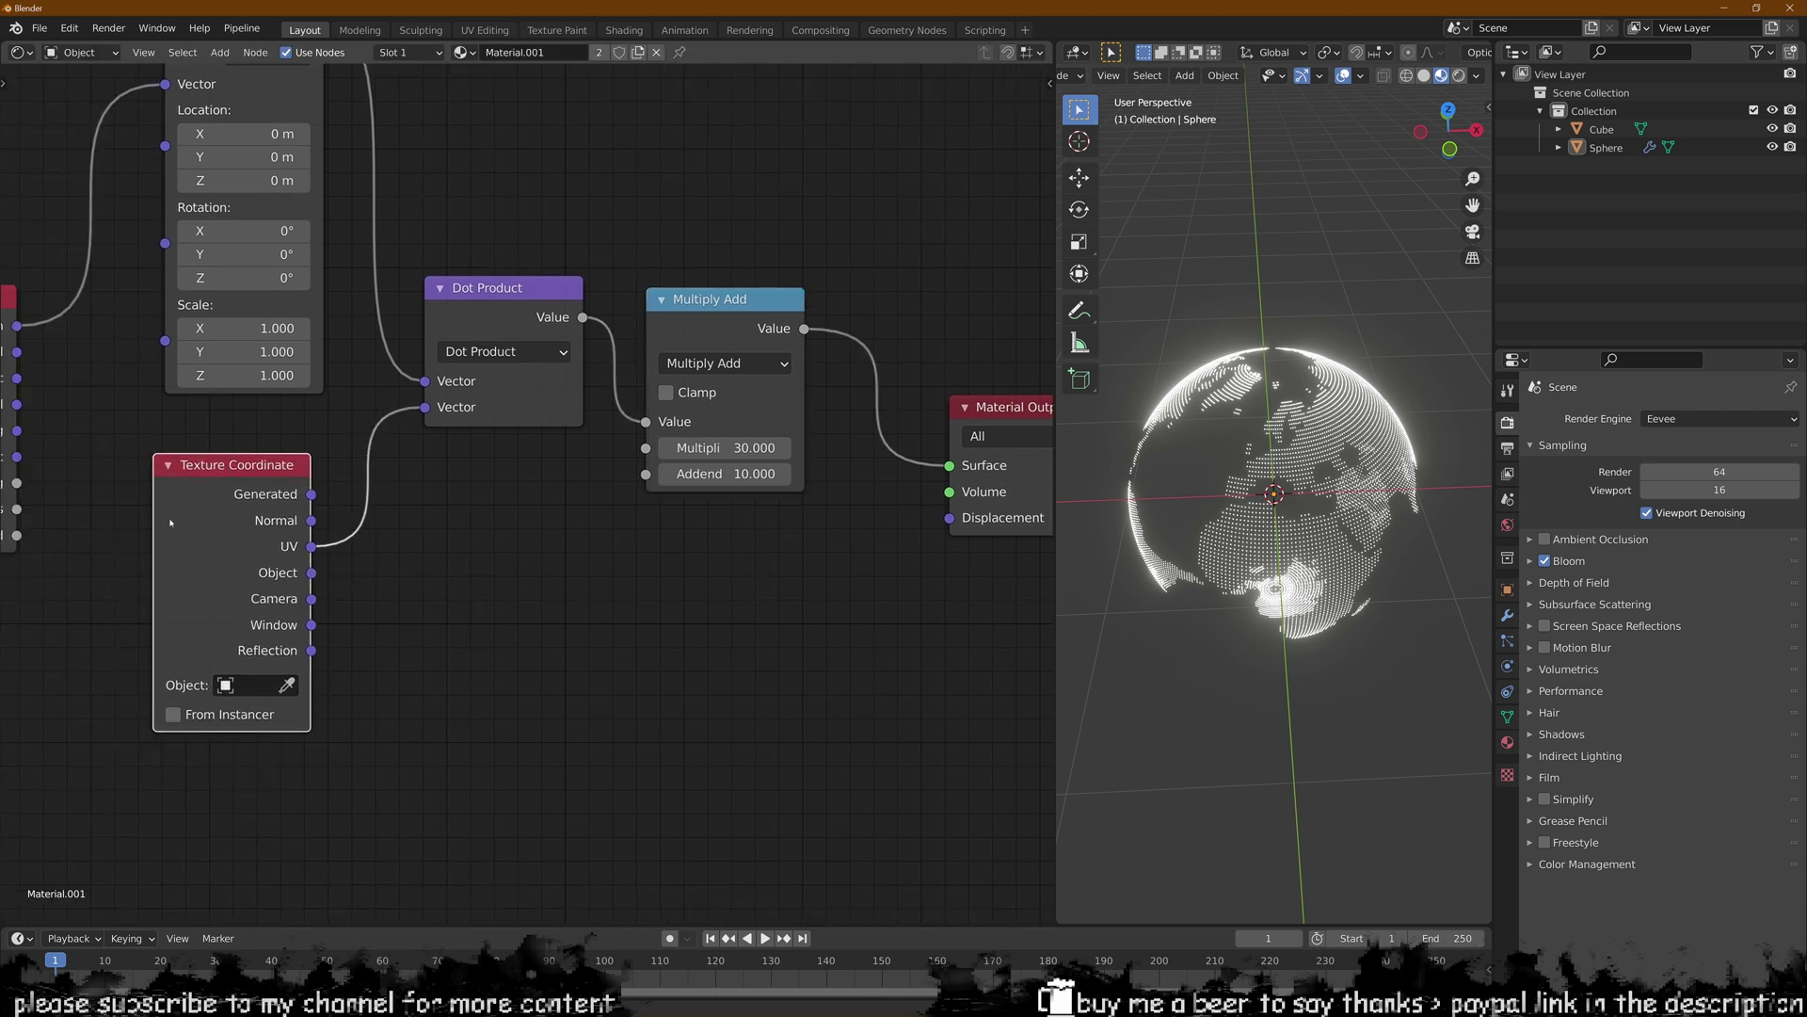
middle_drag(171, 522, 284, 550)
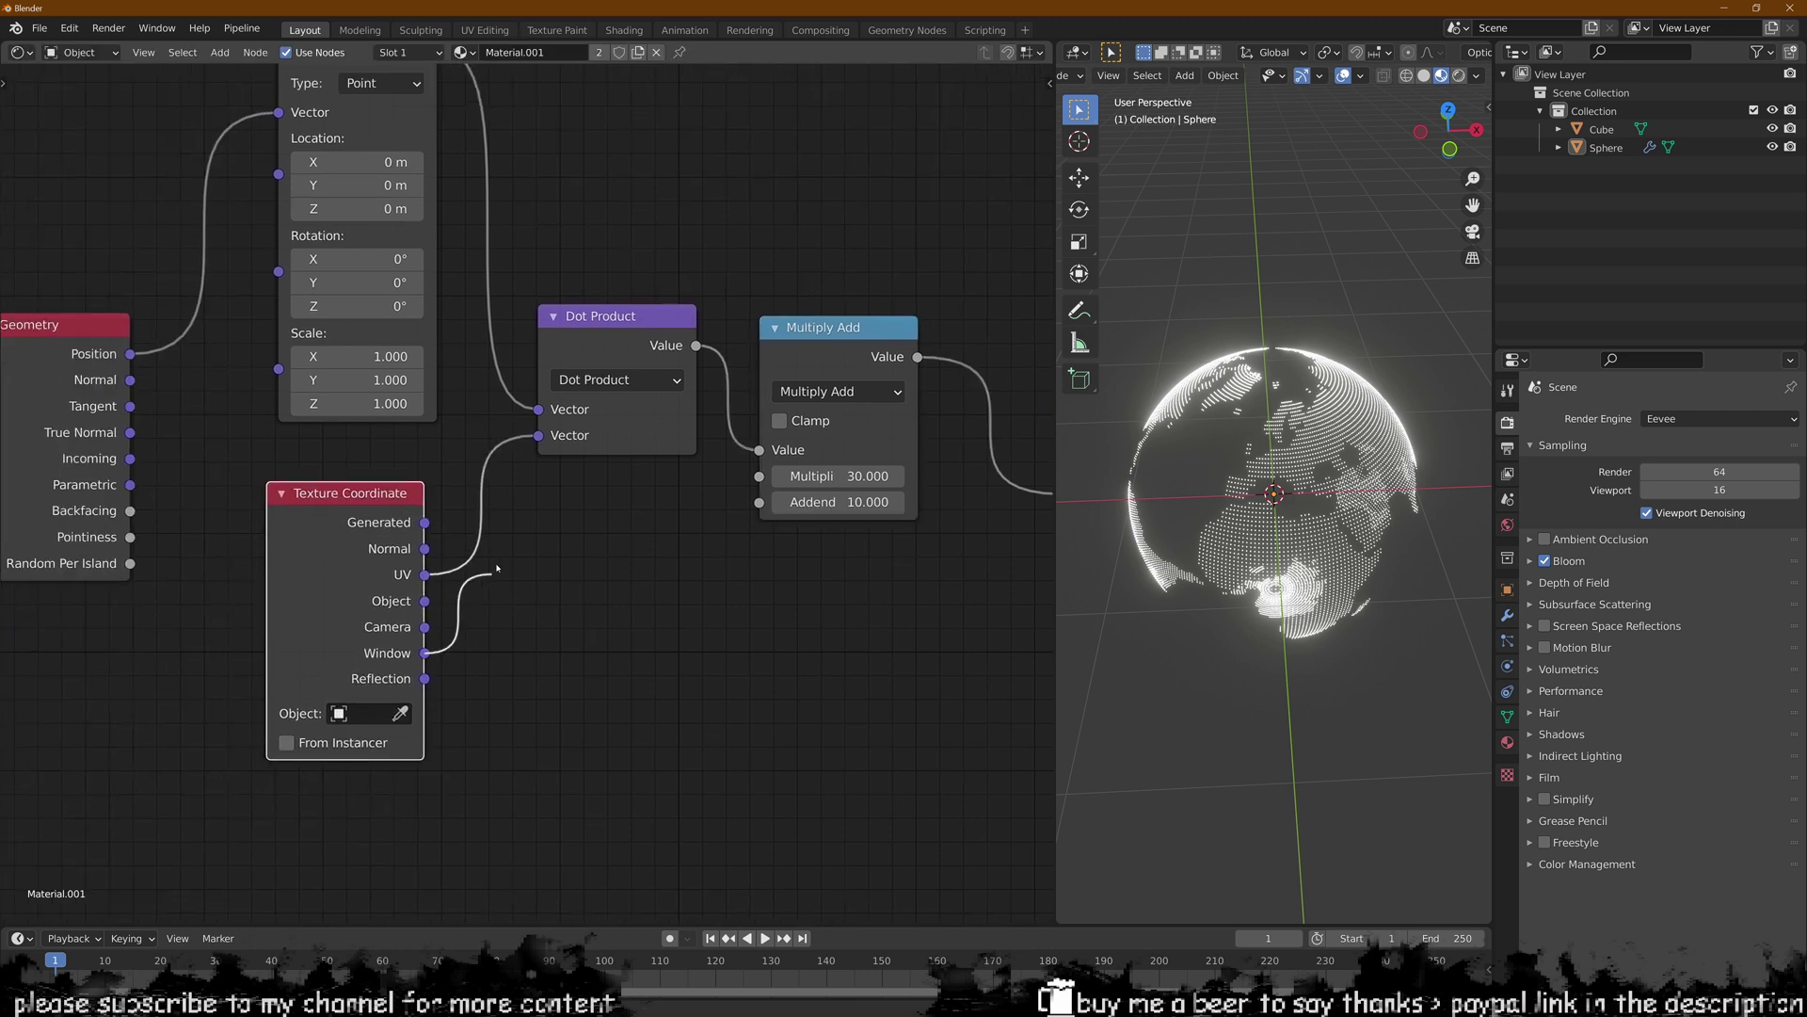
drag(537, 445, 538, 442)
middle_drag(1271, 491, 809, 456)
scroll(1352, 435, up, 2)
middle_drag(1243, 461, 1513, 459)
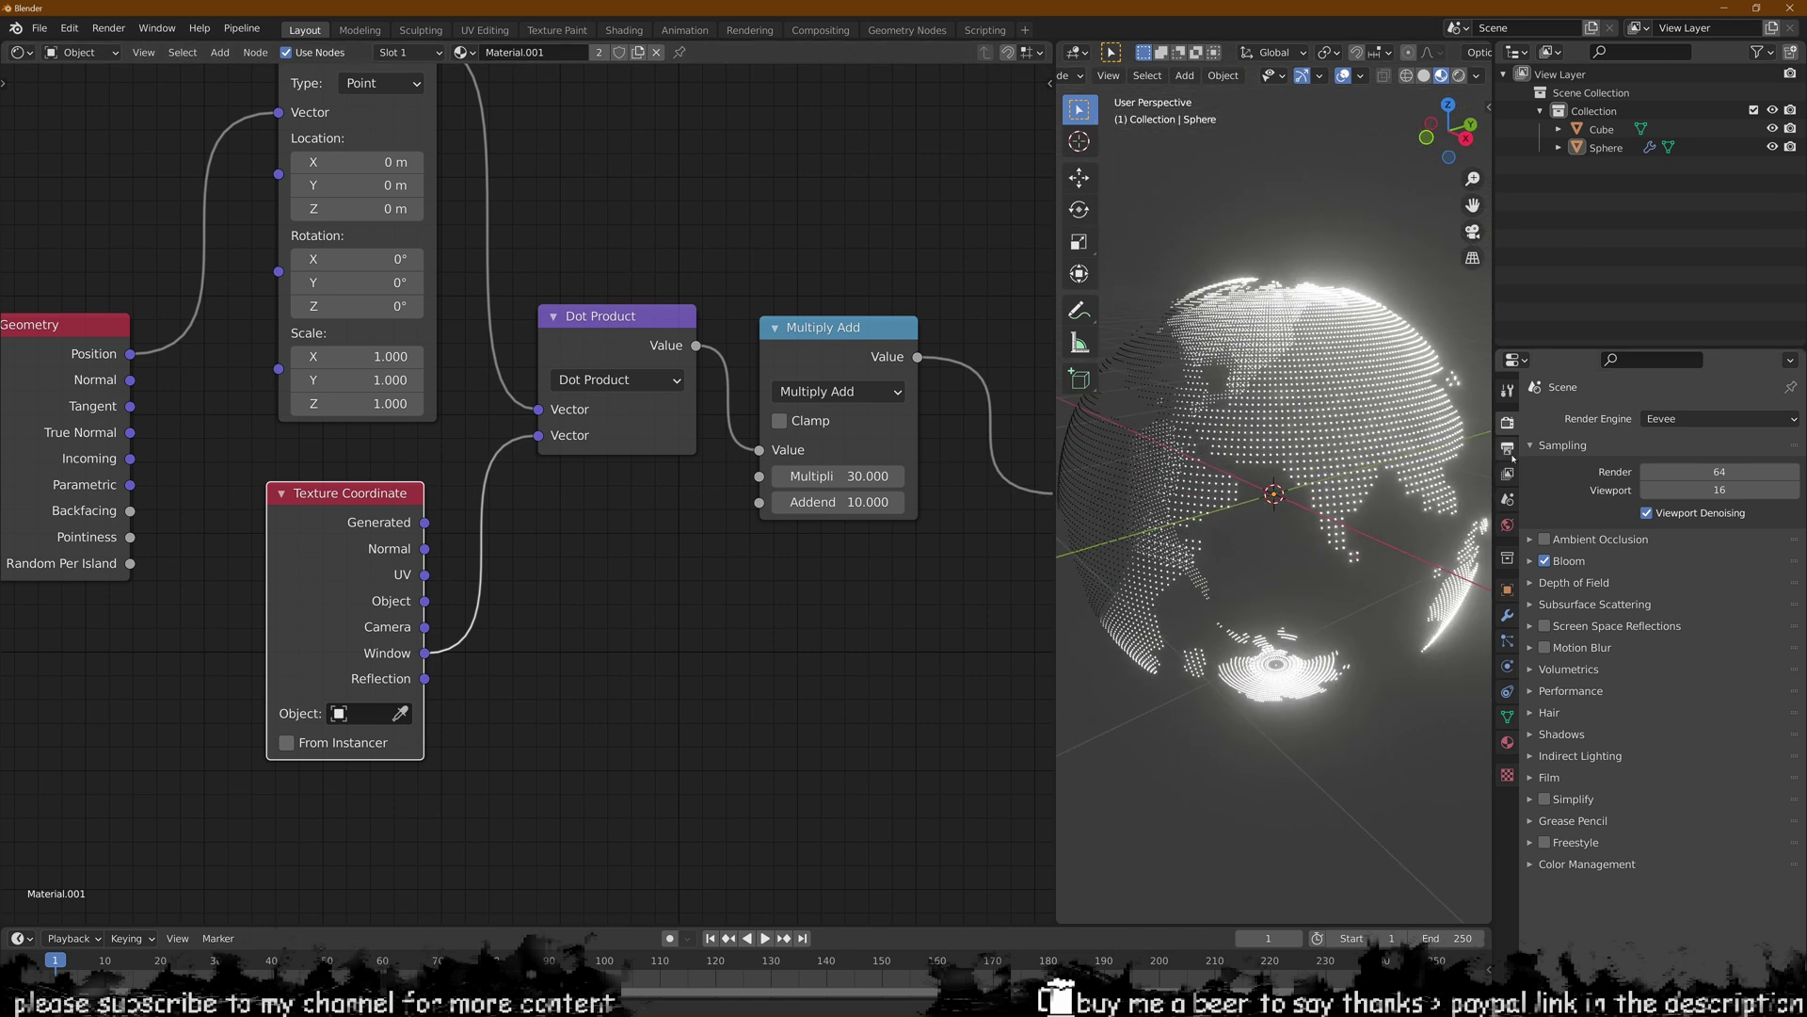
- Set the Mapping node's Z rotation to 238° to shift the lit side of the globe
scroll(1254, 458, down, 3)
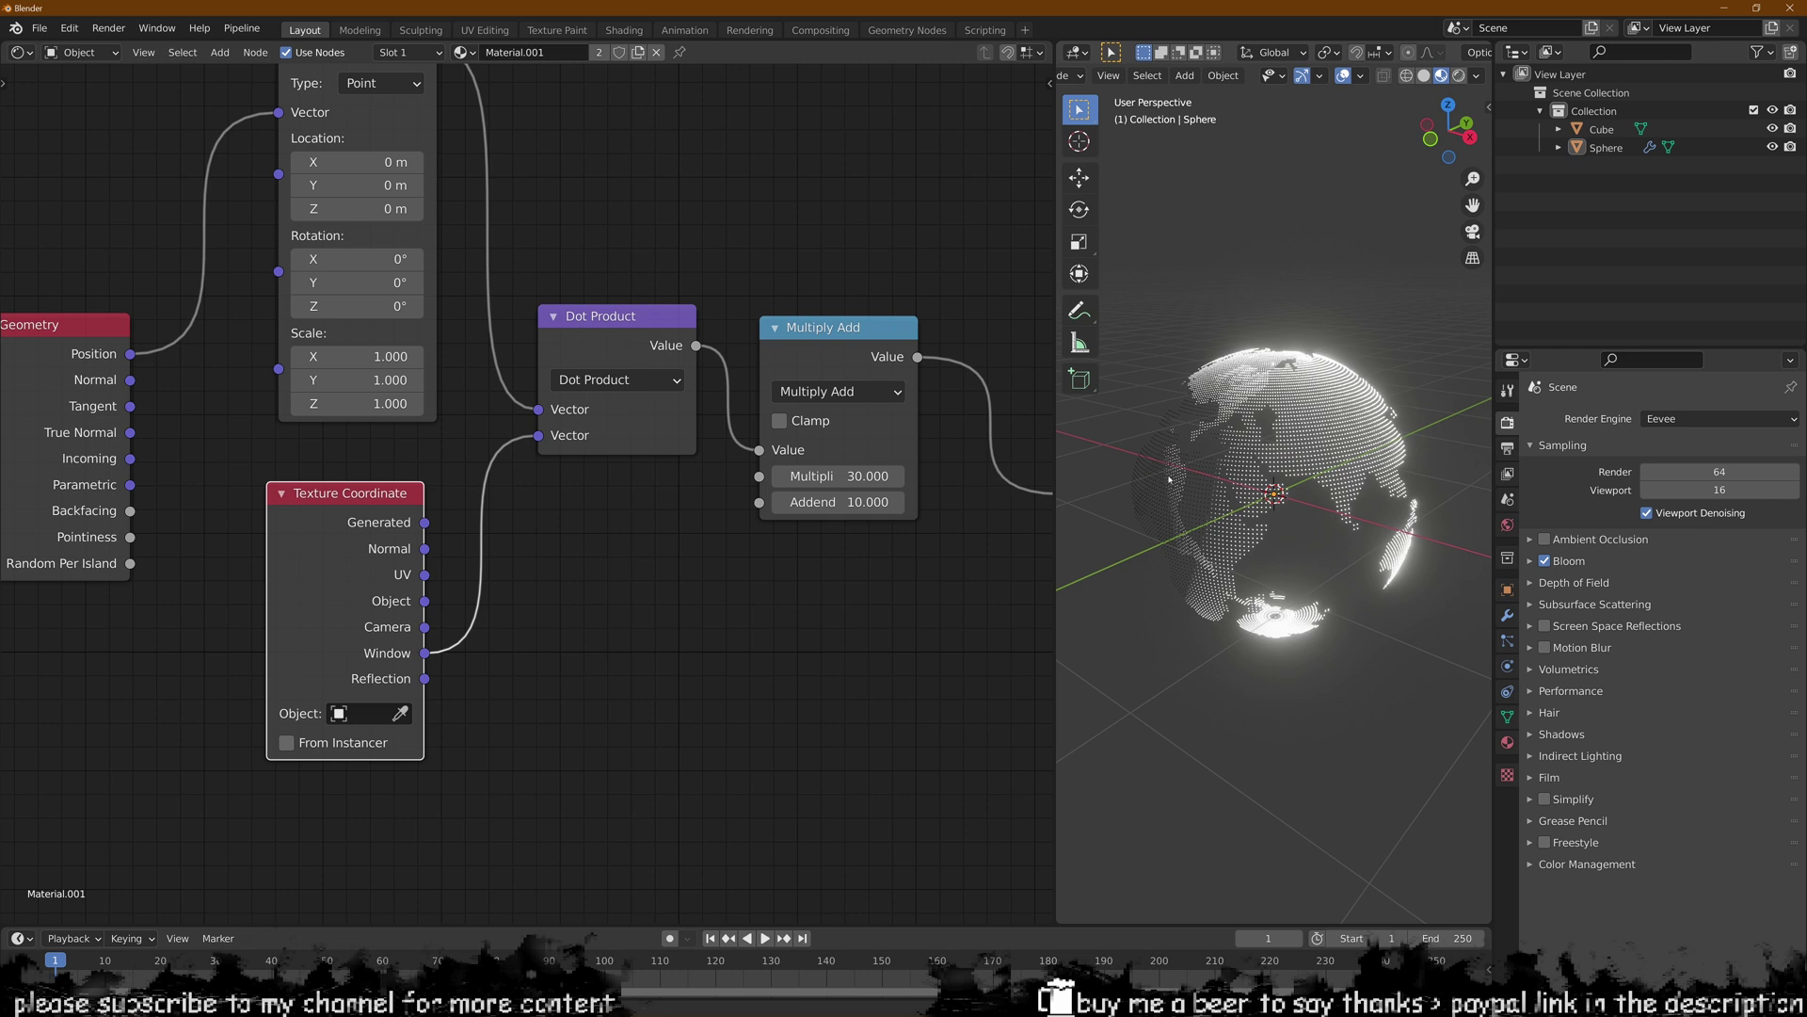
middle_drag(1169, 480, 1200, 476)
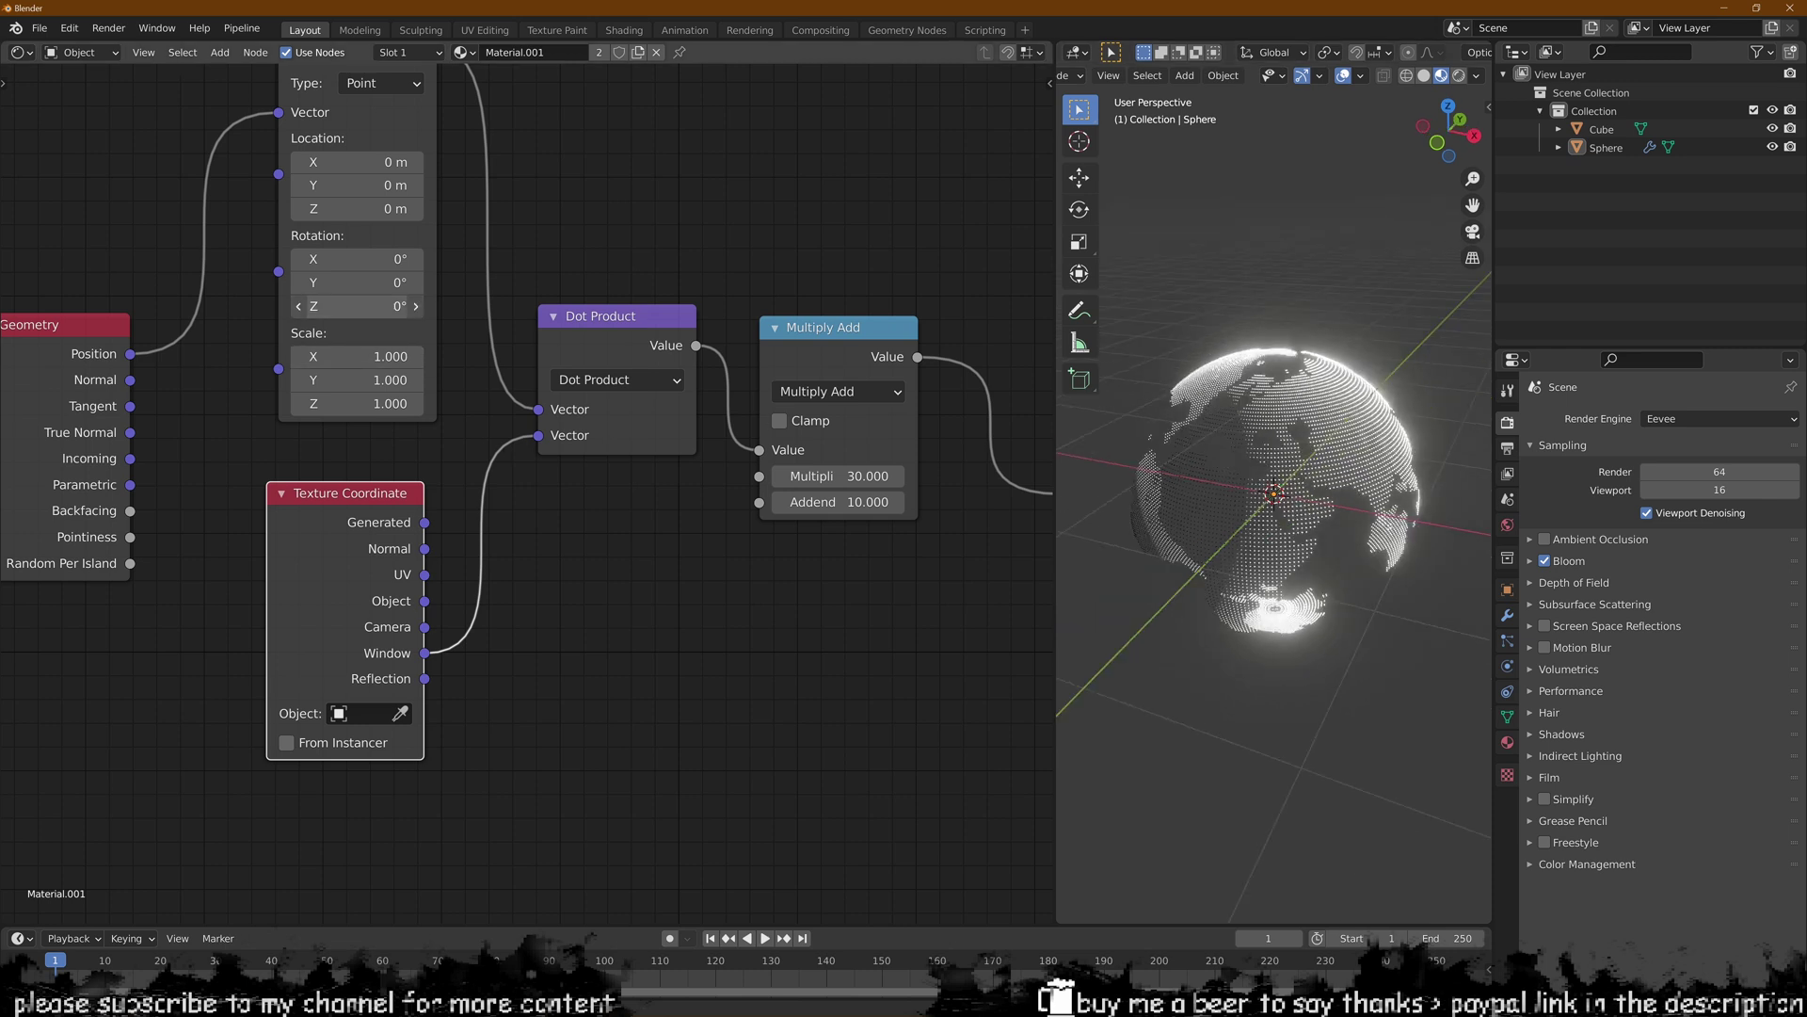
drag(358, 305, 495, 306)
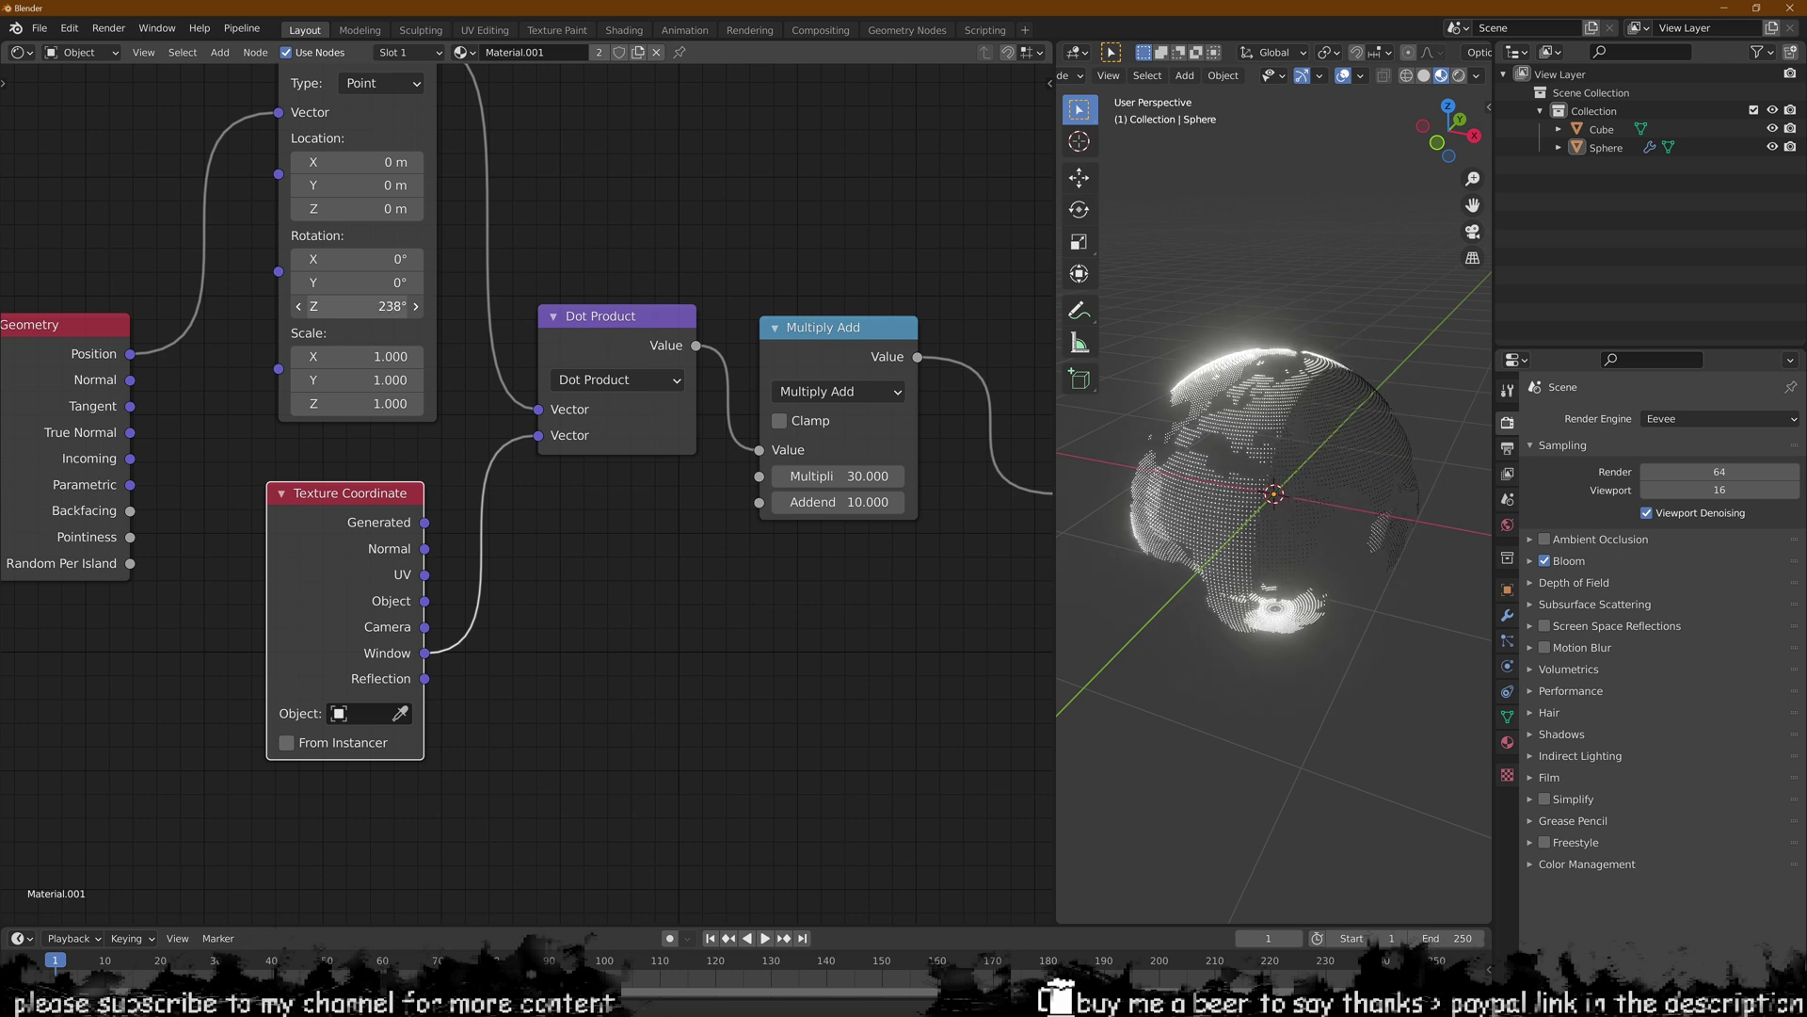
middle_drag(1412, 480, 1420, 450)
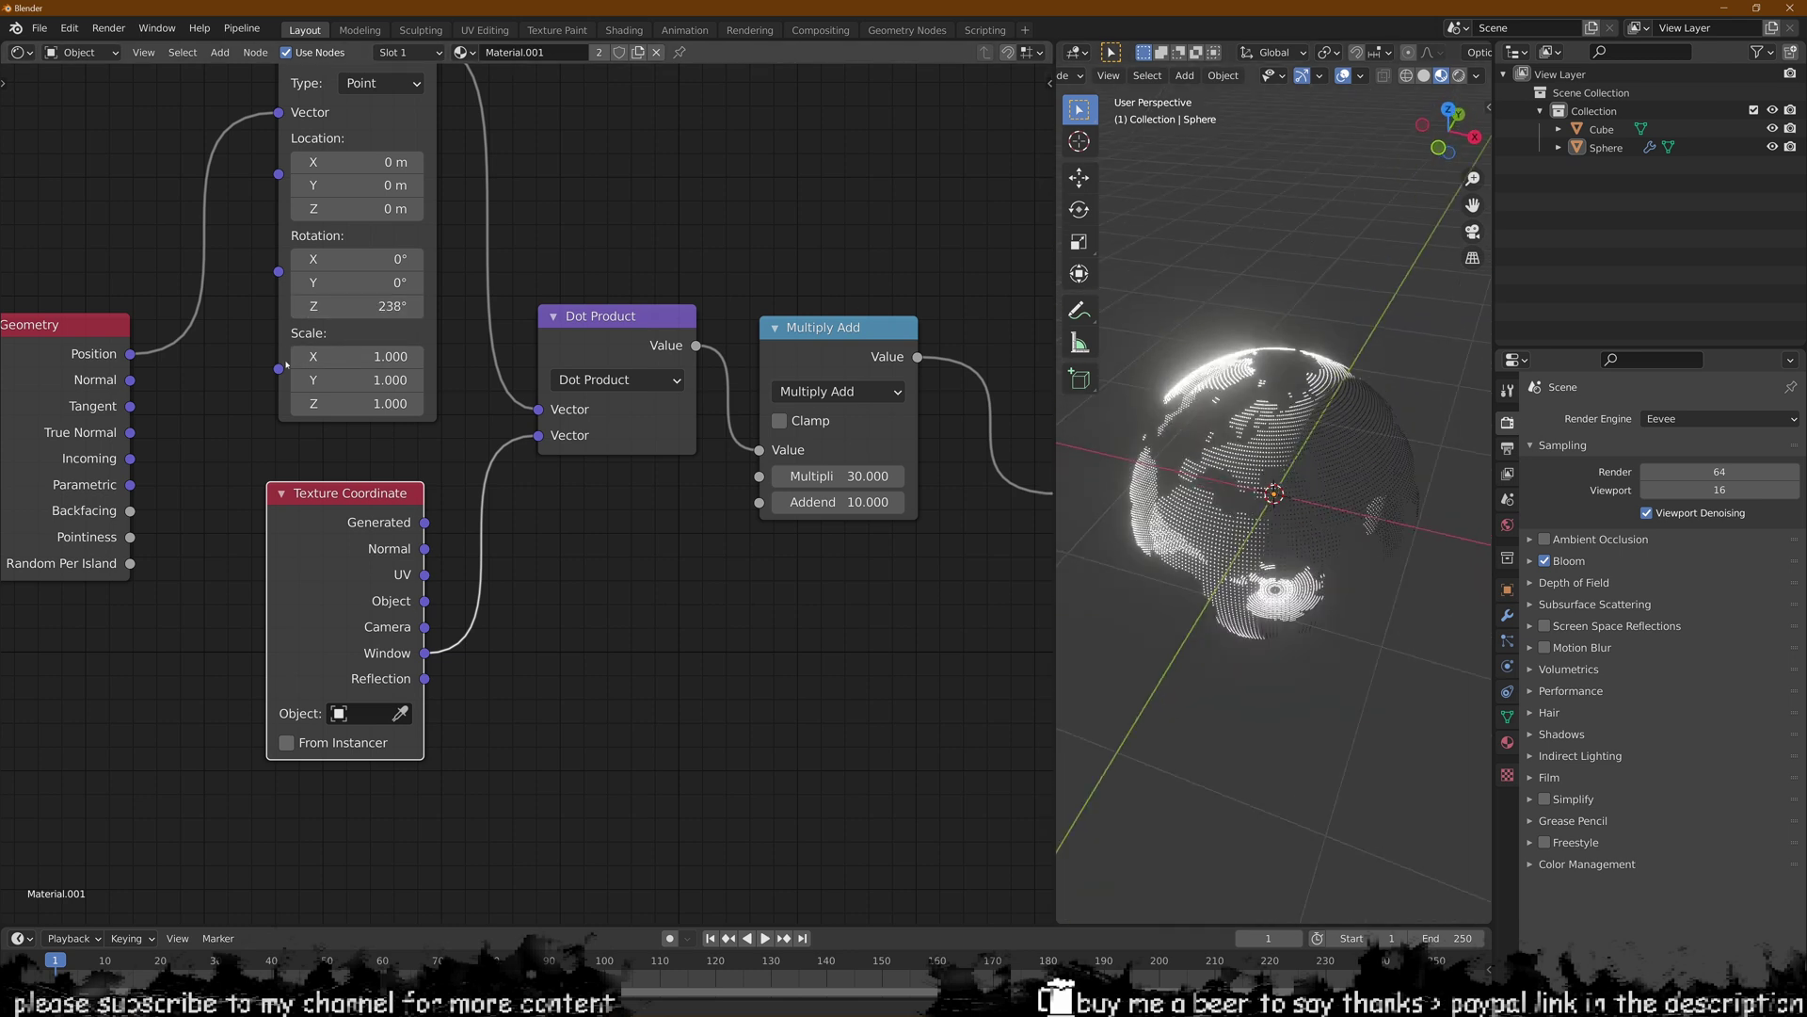
scroll(298, 451, up, 1)
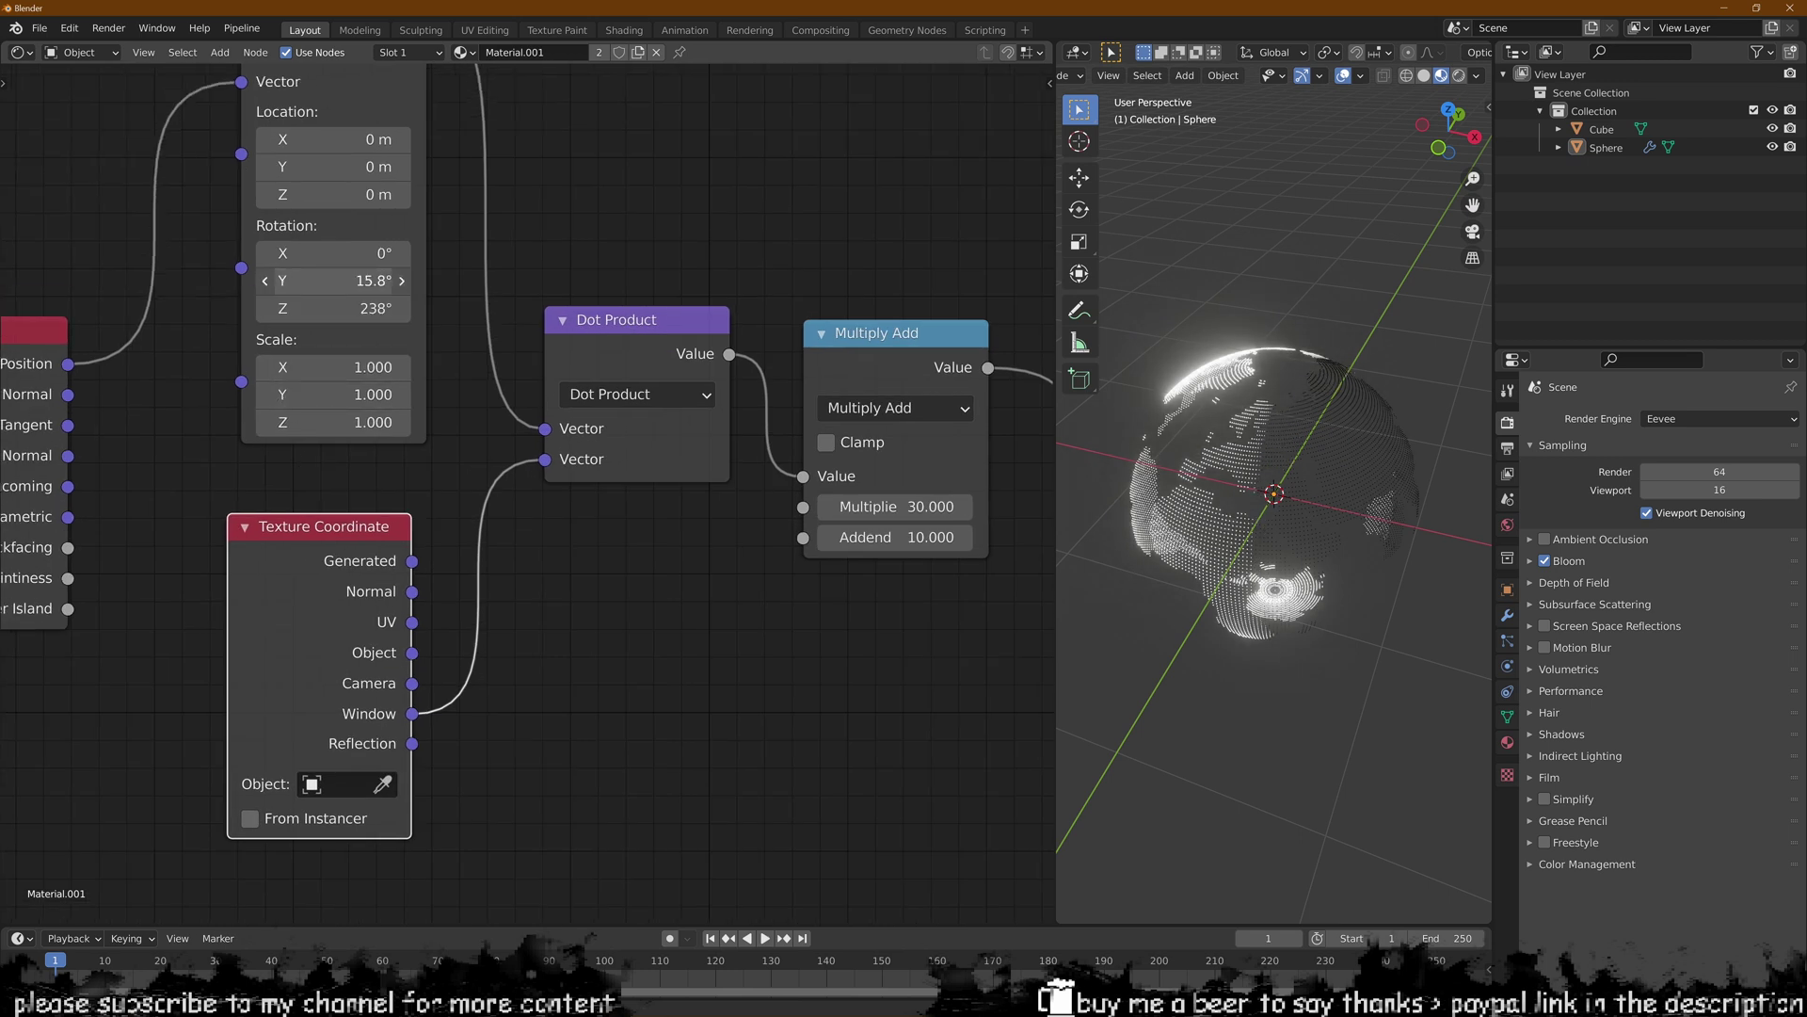
drag(334, 280, 282, 280)
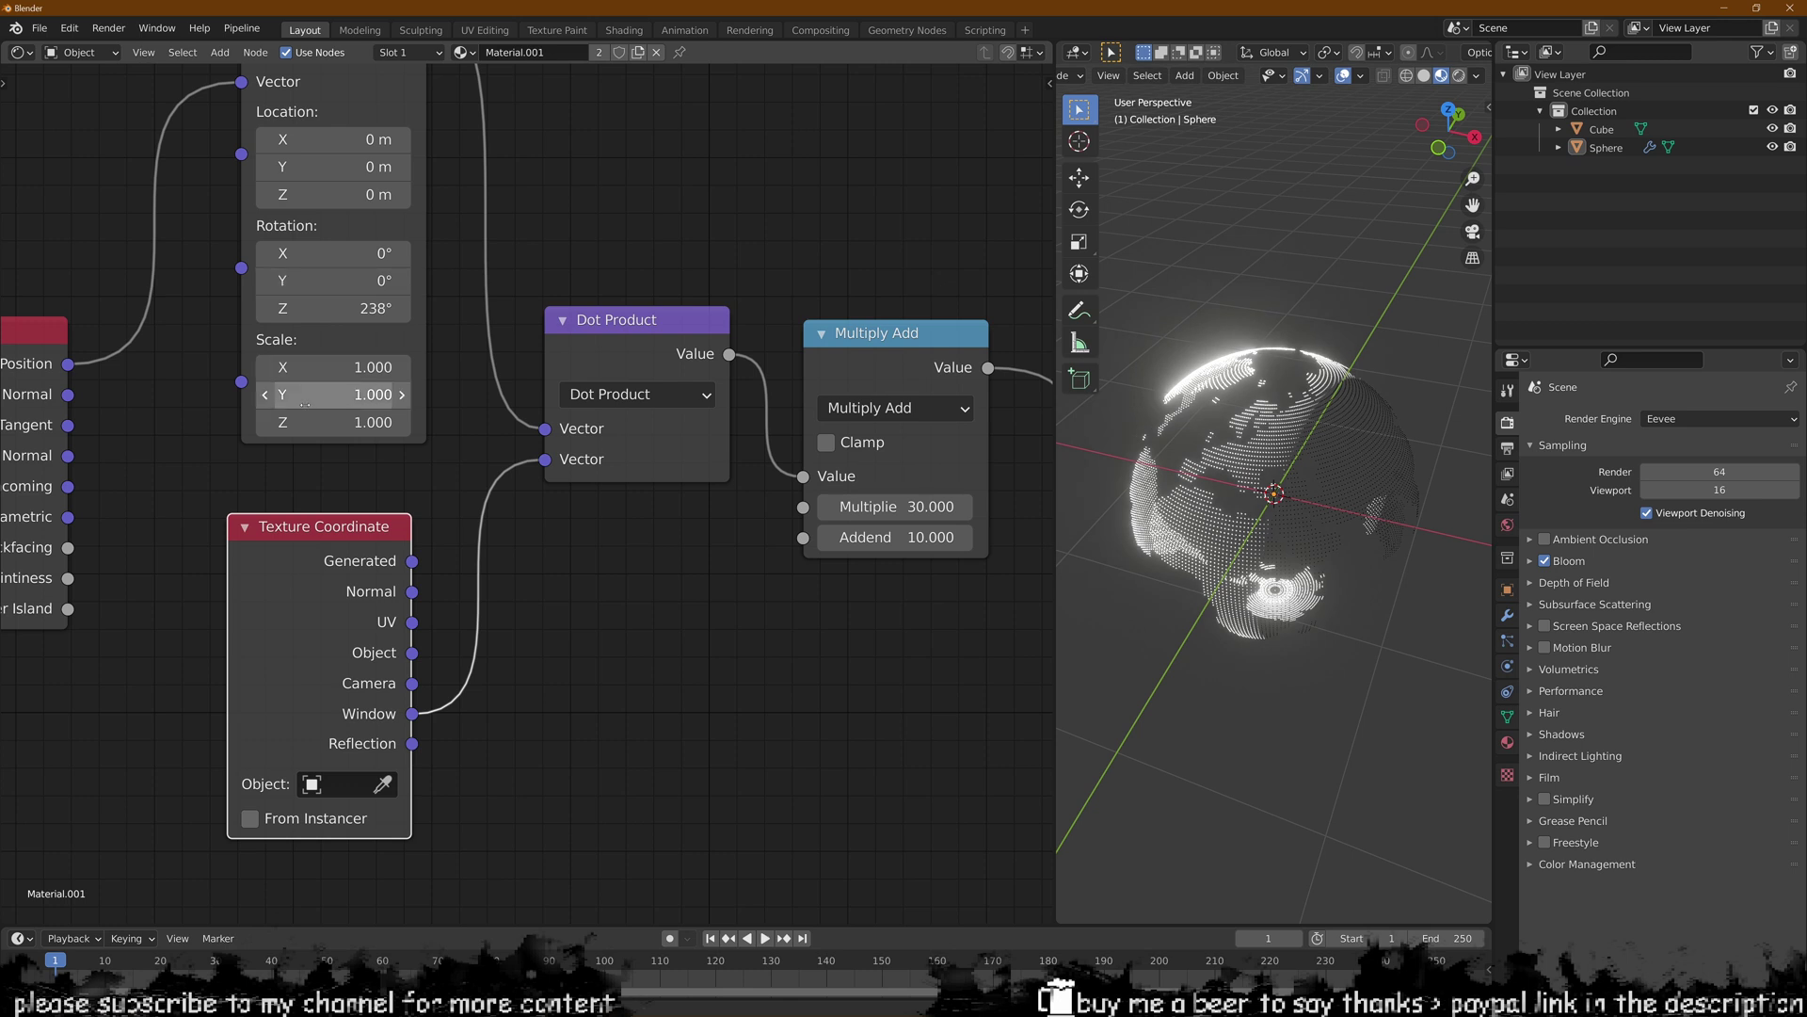
drag(342, 395, 411, 368)
right_click(414, 394)
right_click(342, 368)
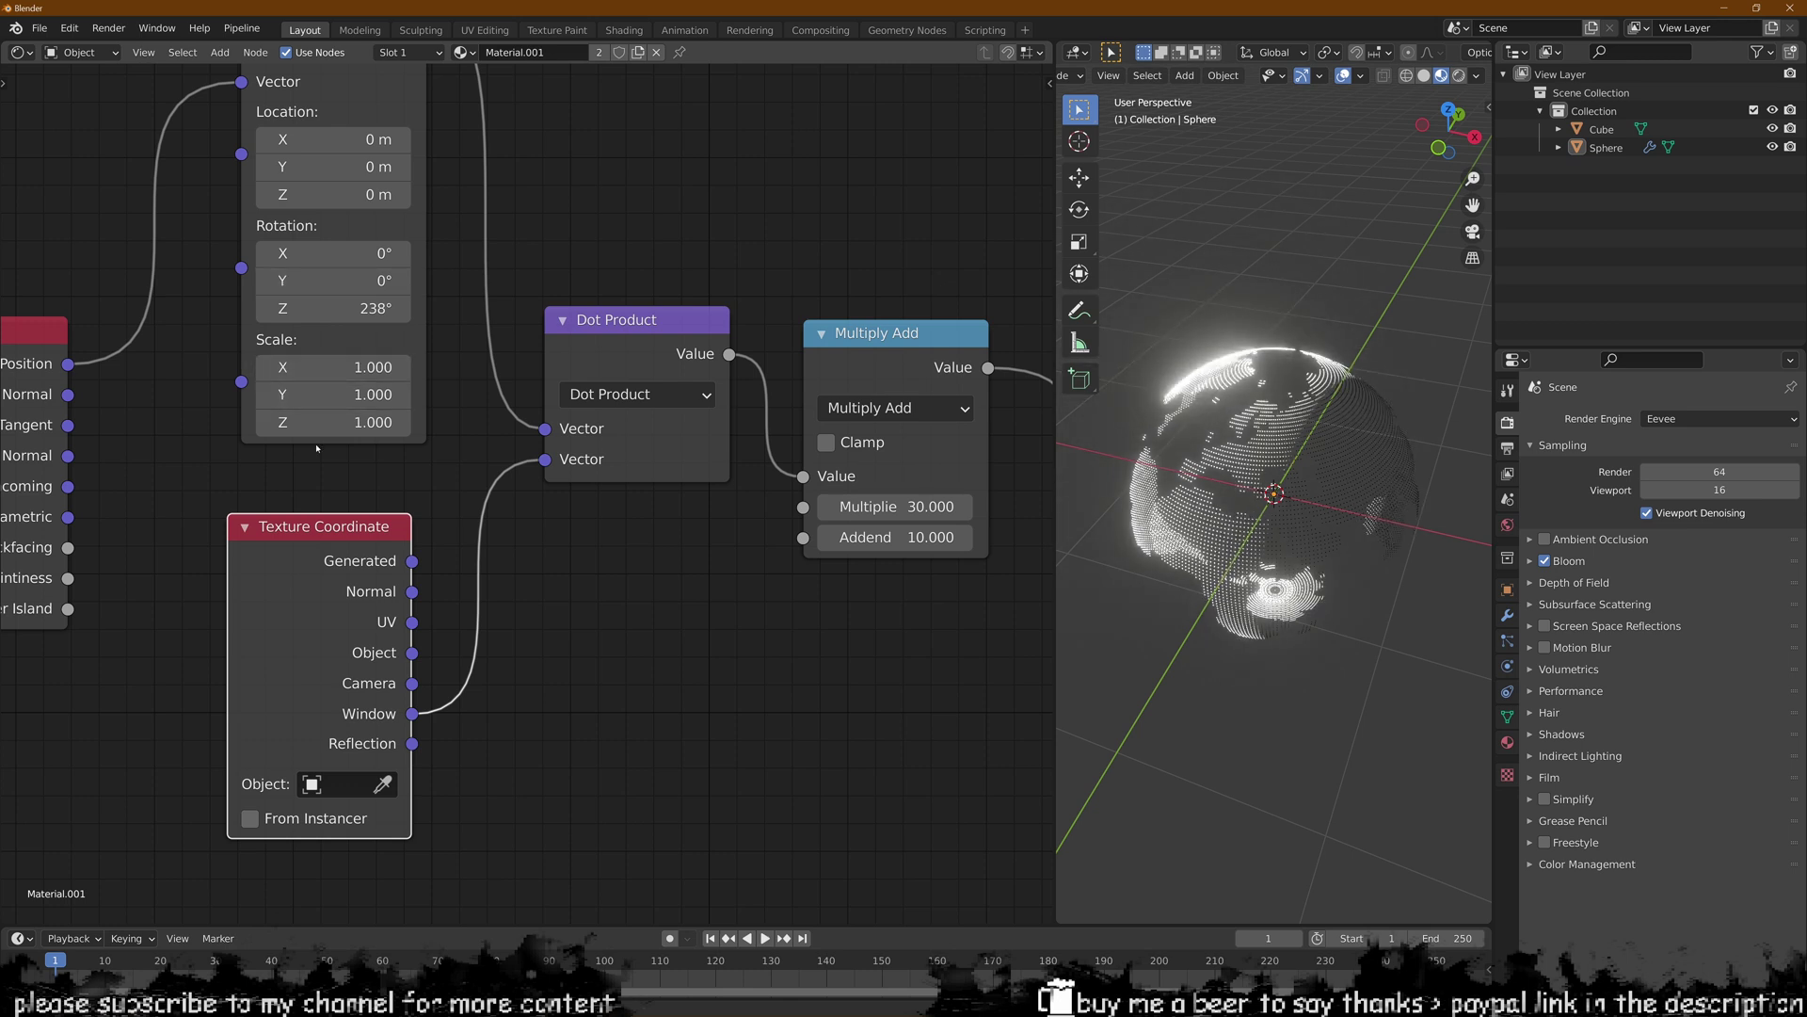
mouse_move(342, 423)
mouse_down()
mouse_move(486, 394)
mouse_move(658, 395)
mouse_up()
right_click(308, 423)
right_click(658, 395)
- Try different X scale values on the Mapping node, ending with 5
drag(309, 367, 353, 367)
click(307, 367)
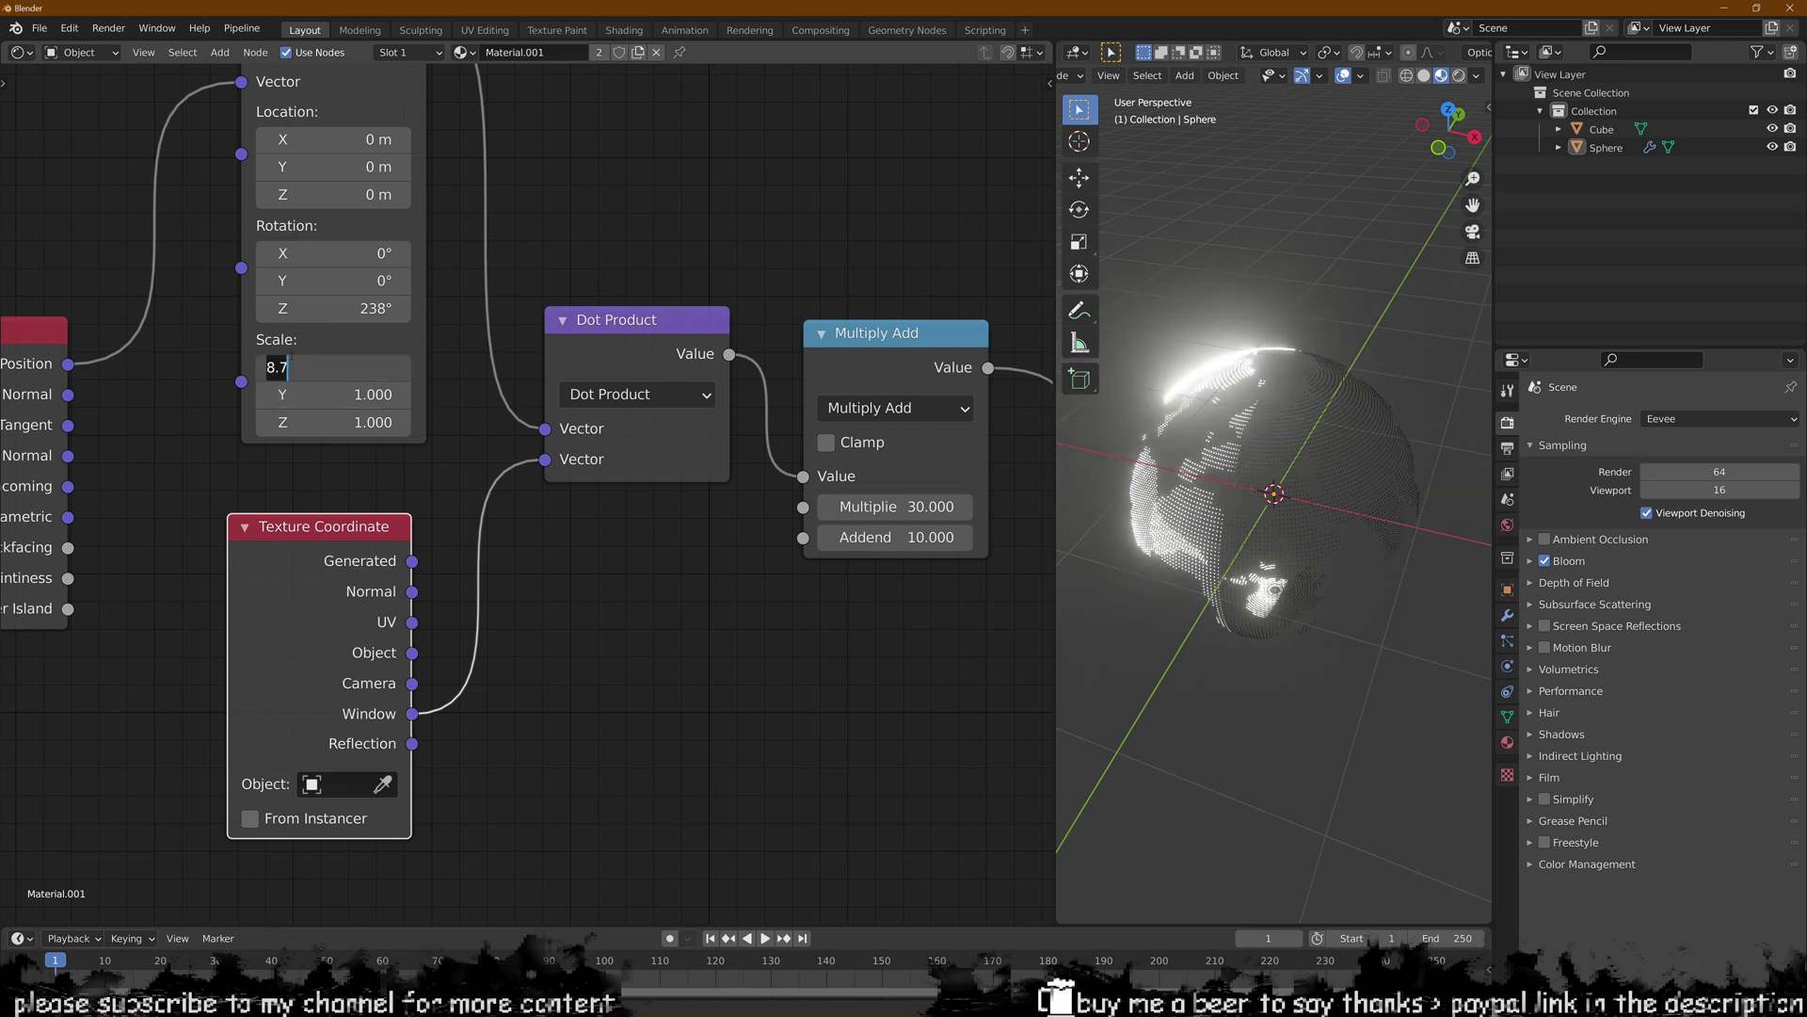
text(1)
key(Return)
click(307, 367)
text(5)
key(Return)
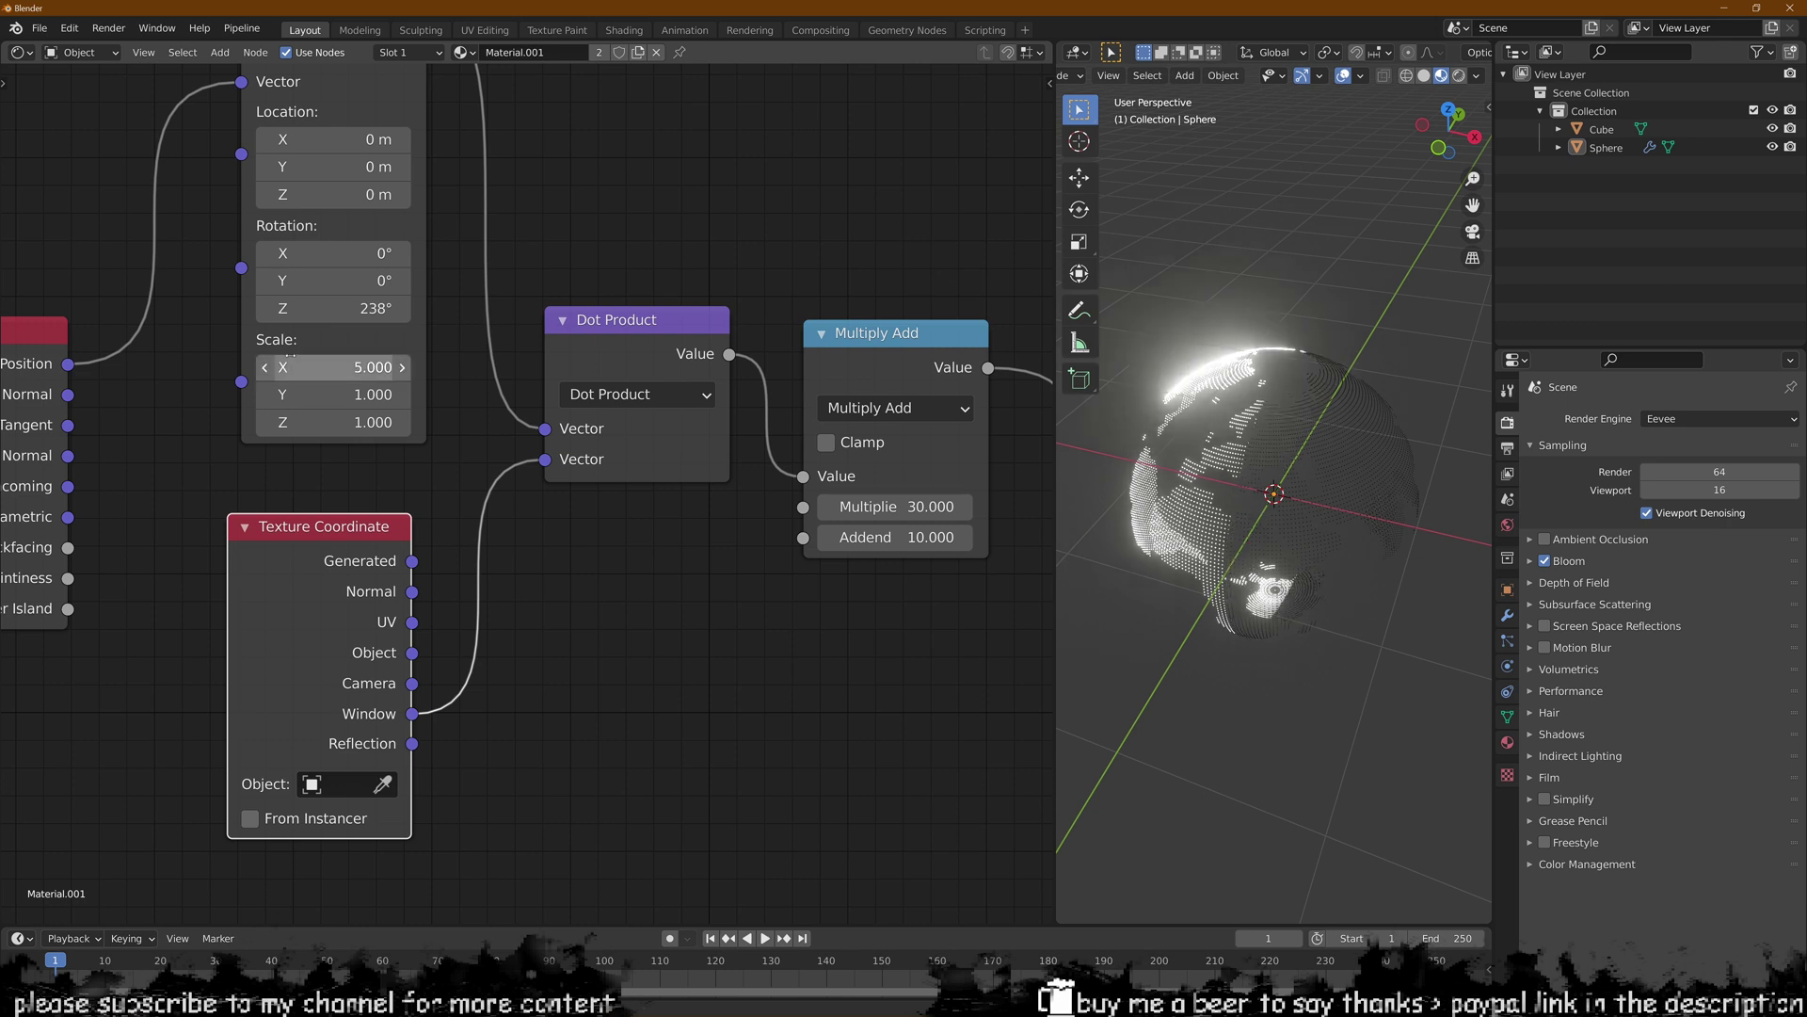
- Raise the Mapping node's Z rotation to 499° and check the lighting from below the globe
middle_drag(1091, 625, 1158, 599)
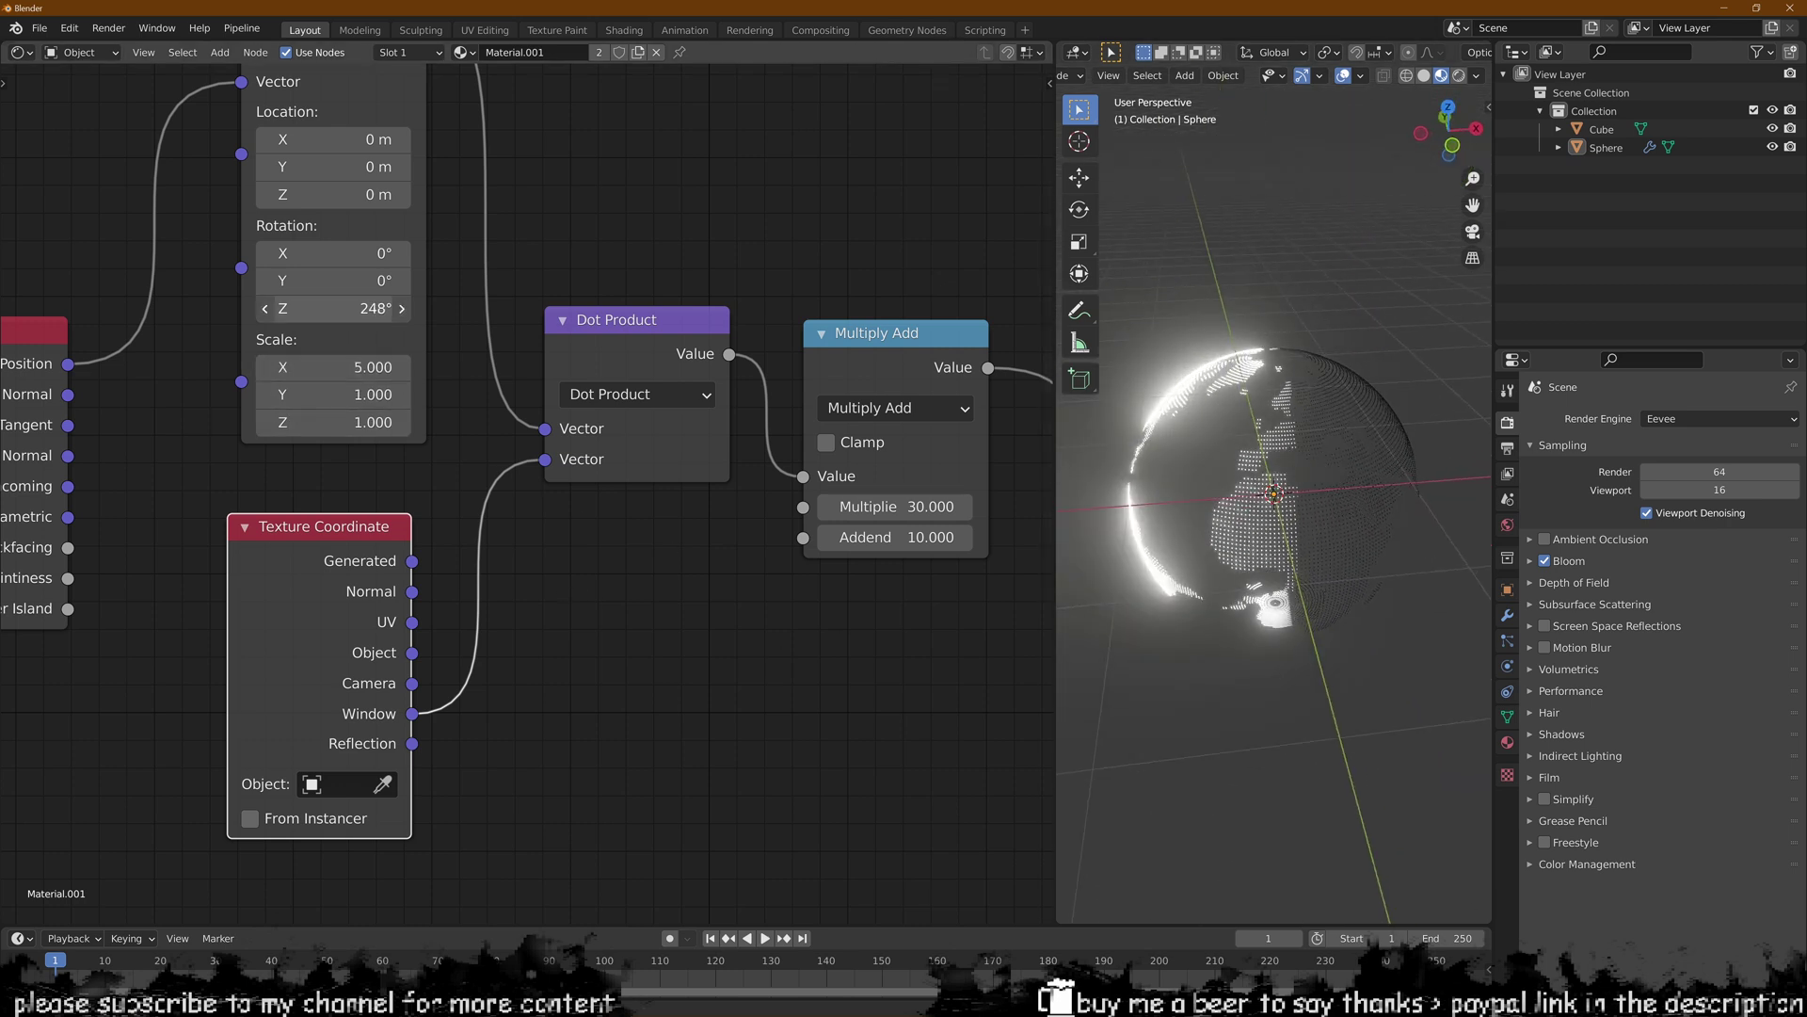
drag(334, 308, 442, 308)
middle_drag(1299, 696, 1332, 762)
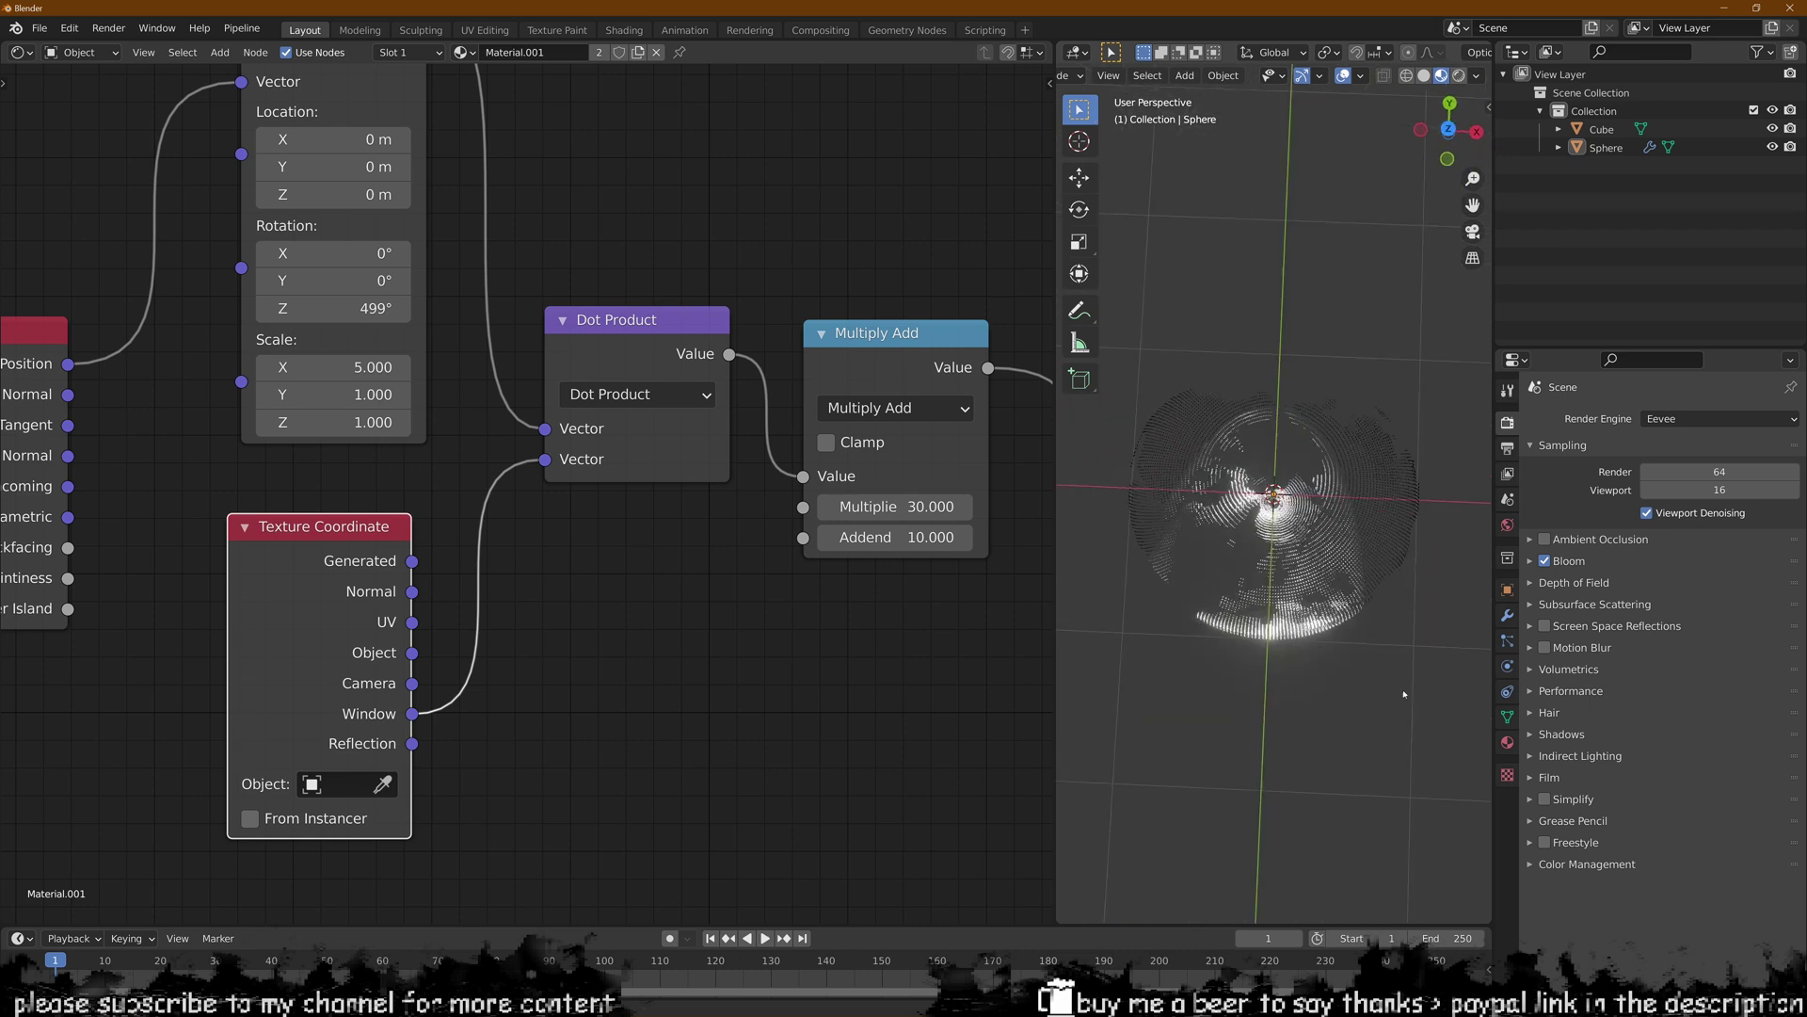
- Reset the Mapping node's X scale to 1
double_click(319, 367)
text(1)
key(Return)
middle_drag(1262, 527, 1488, 381)
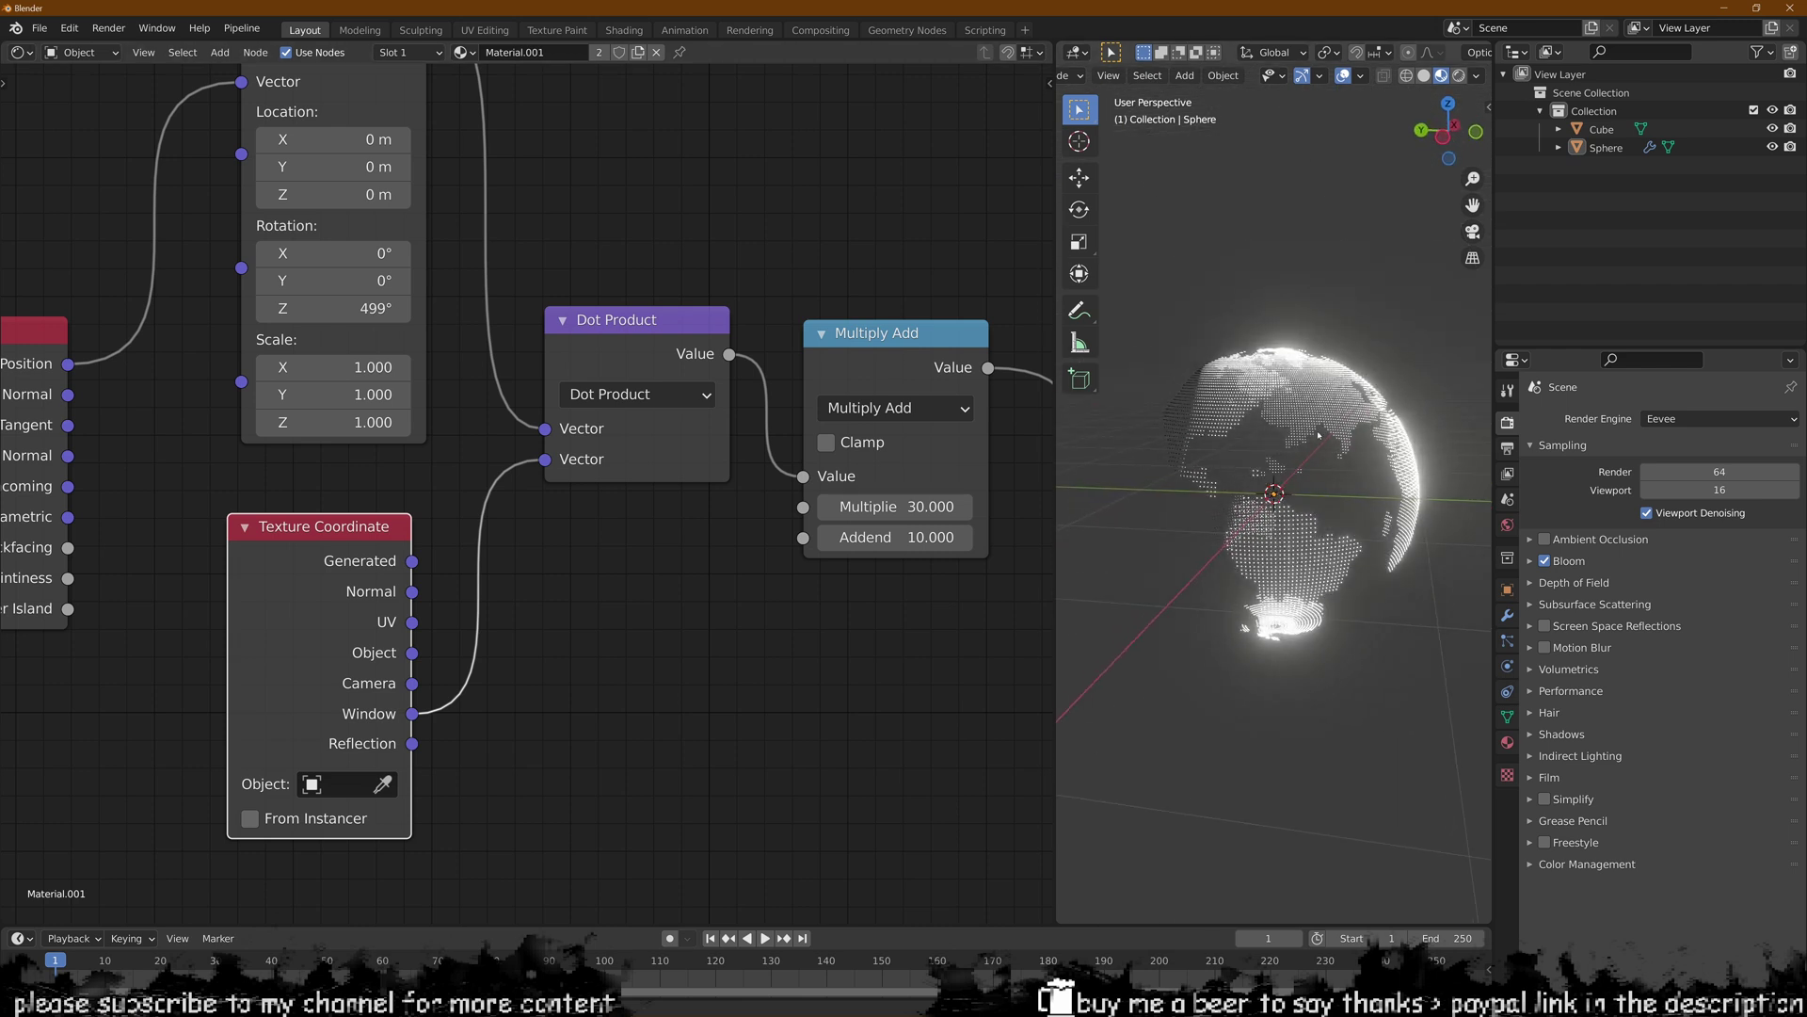
- Lower the Mapping node's Z rotation to 488°
middle_drag(493, 465, 543, 555)
scroll(374, 476, down, 2)
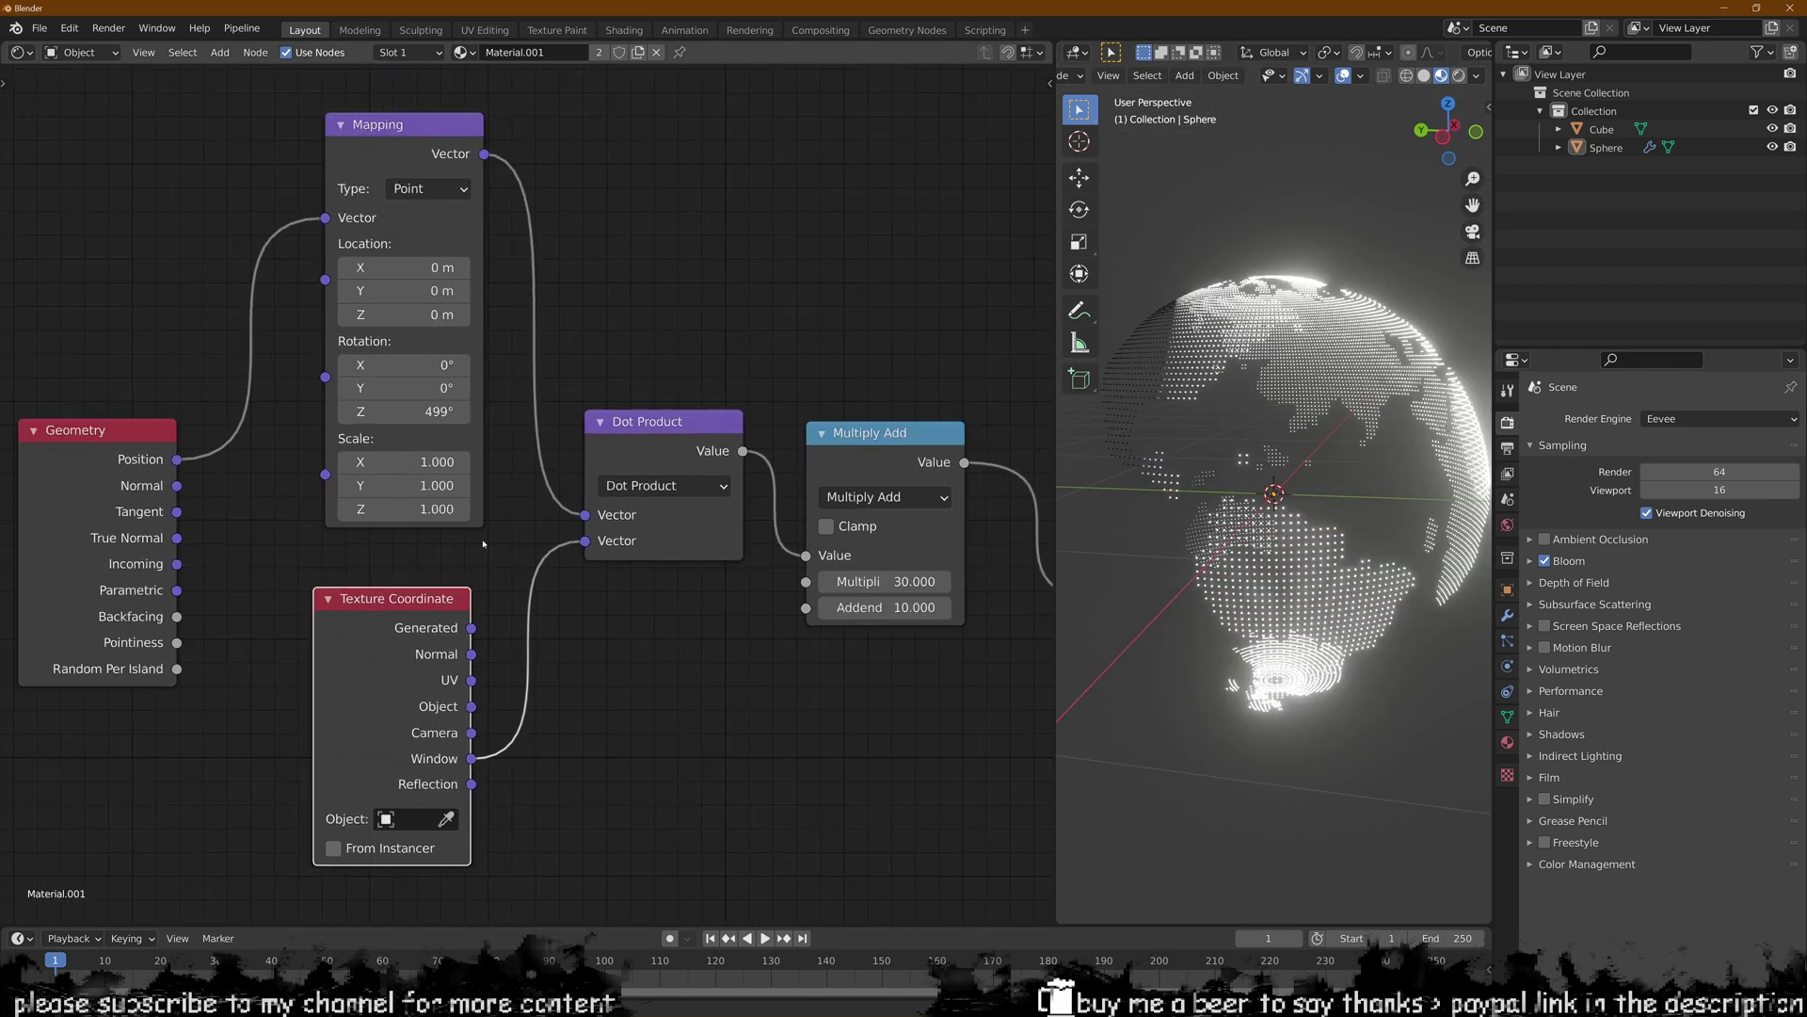
mouse_move(380, 418)
mouse_down()
mouse_move(414, 418)
mouse_move(361, 418)
mouse_up()
drag(416, 297, 463, 321)
right_click(463, 321)
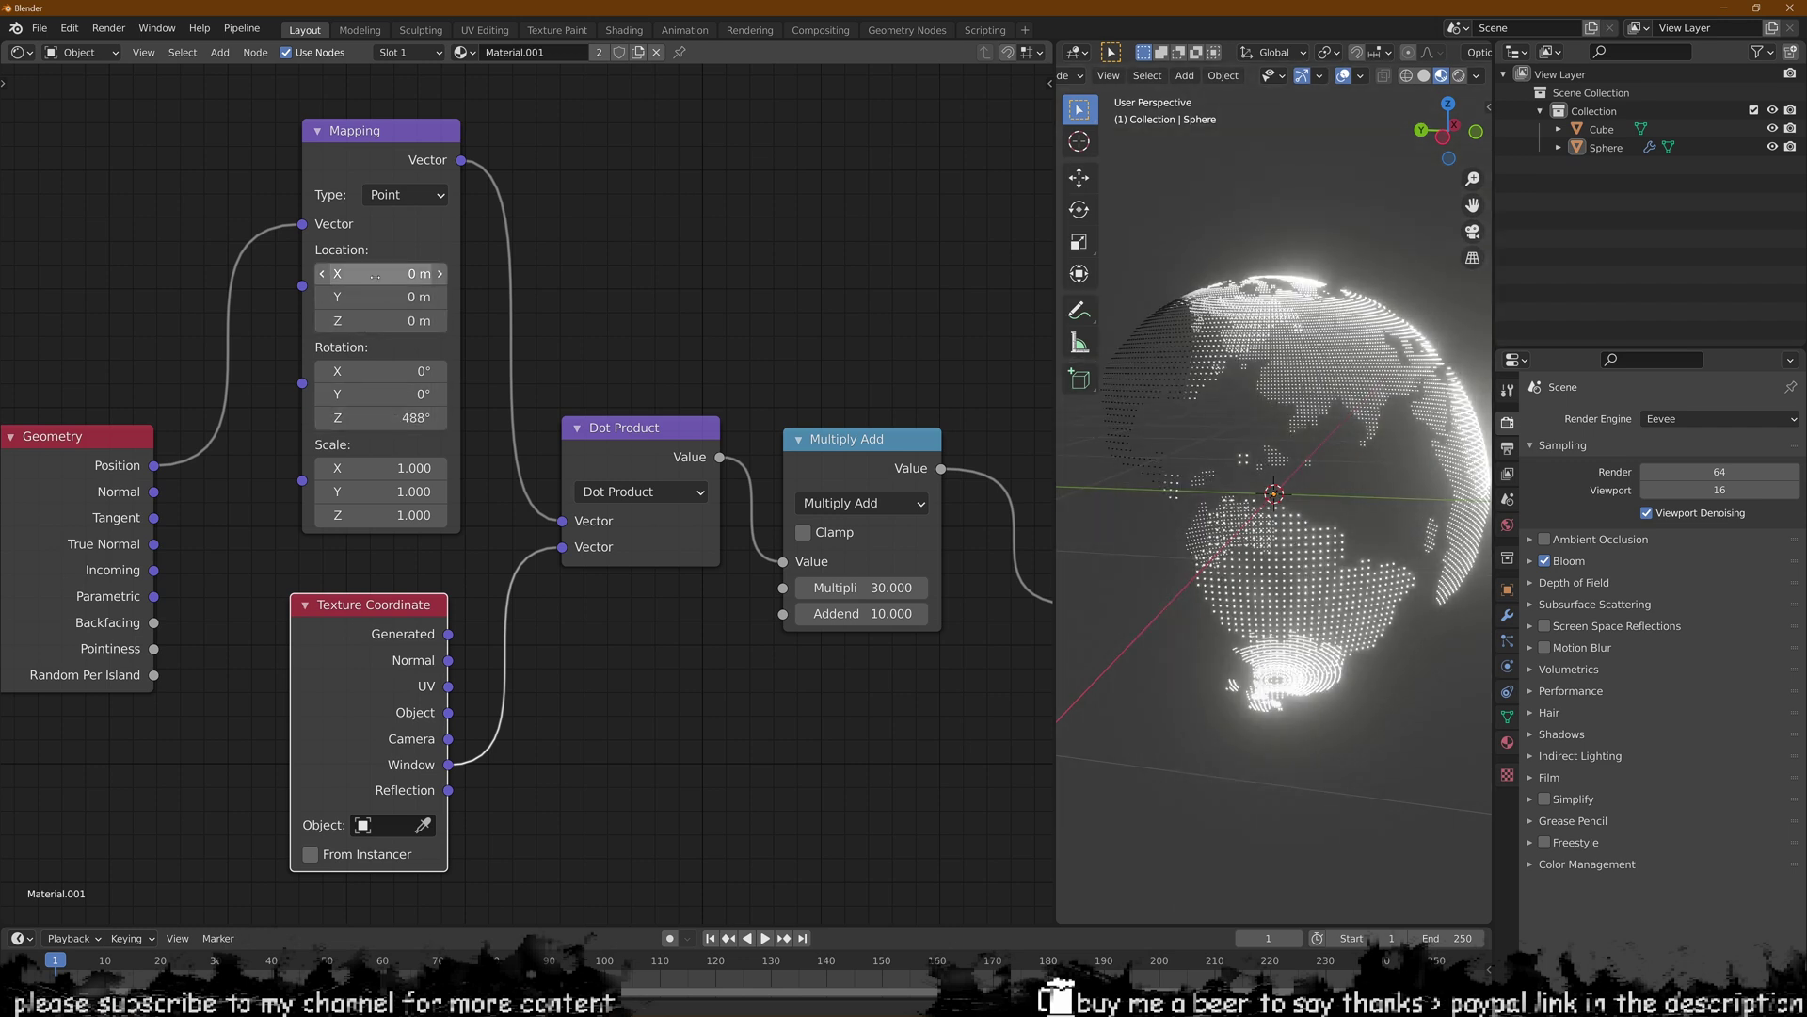
- Set the Mapping node's X location to -0.7 m and its Z rotation to 642°
drag(362, 274, 399, 273)
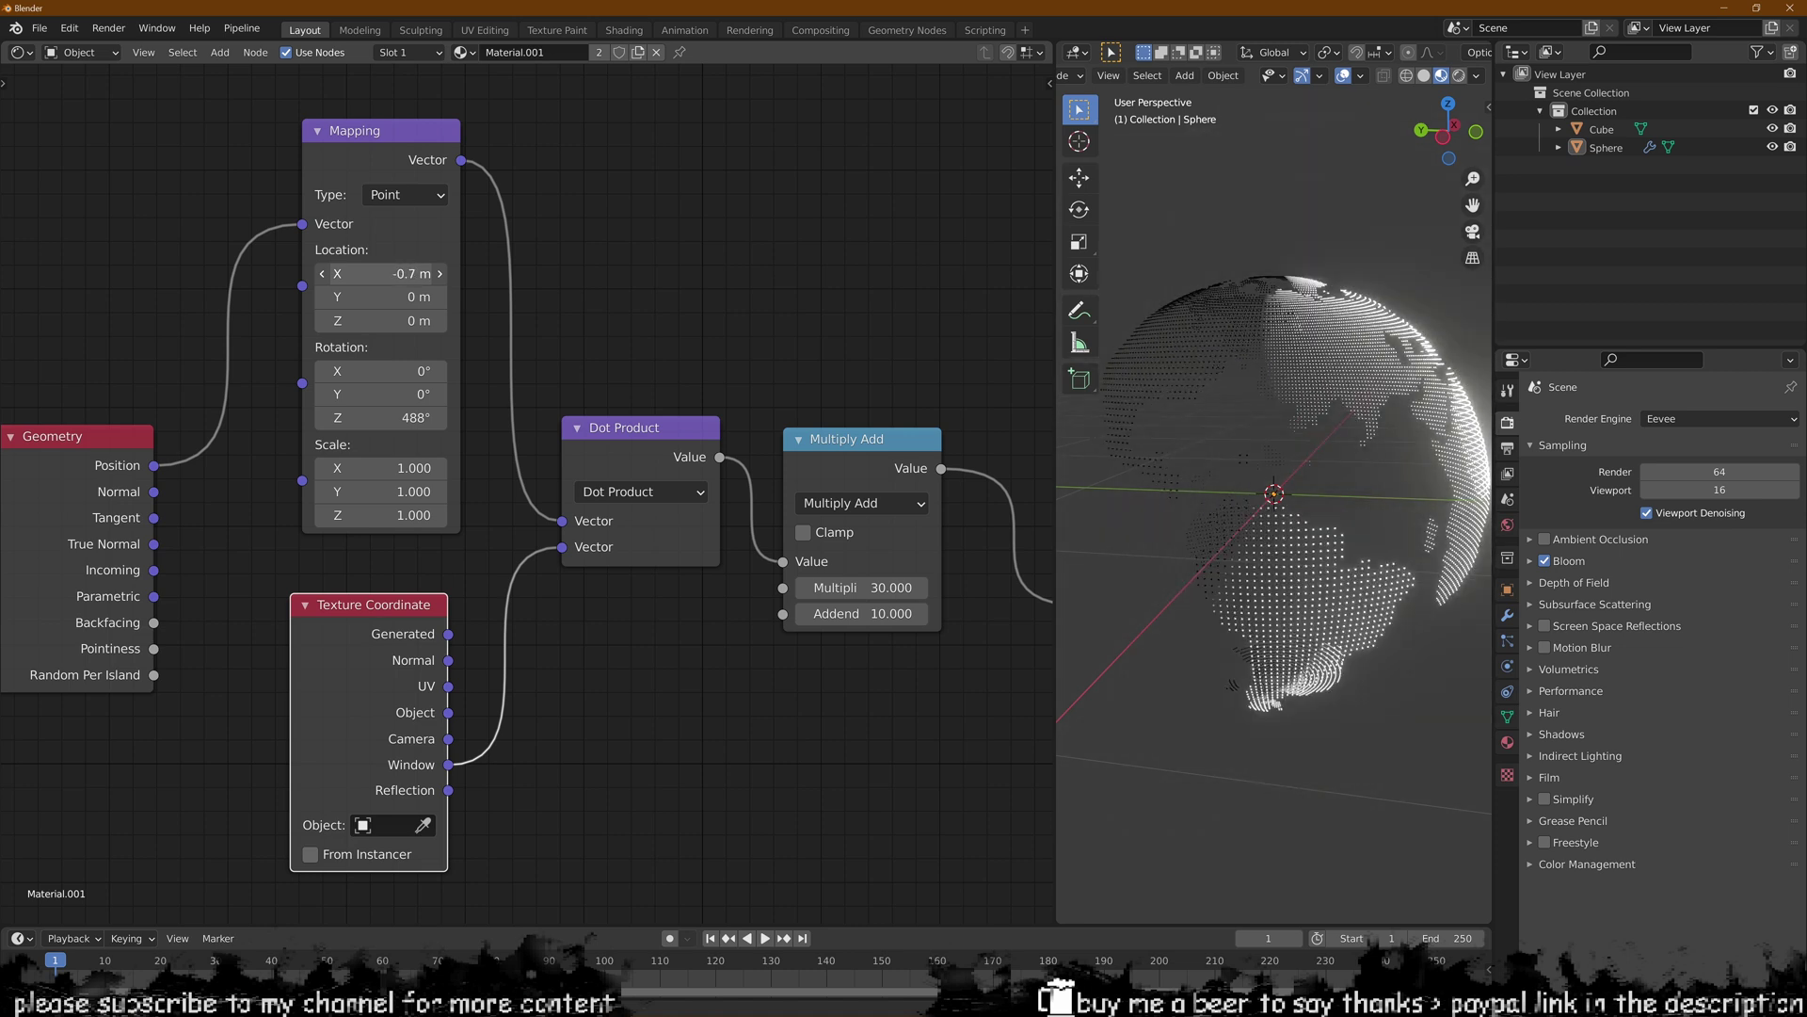
key(ctrl+KP_3)
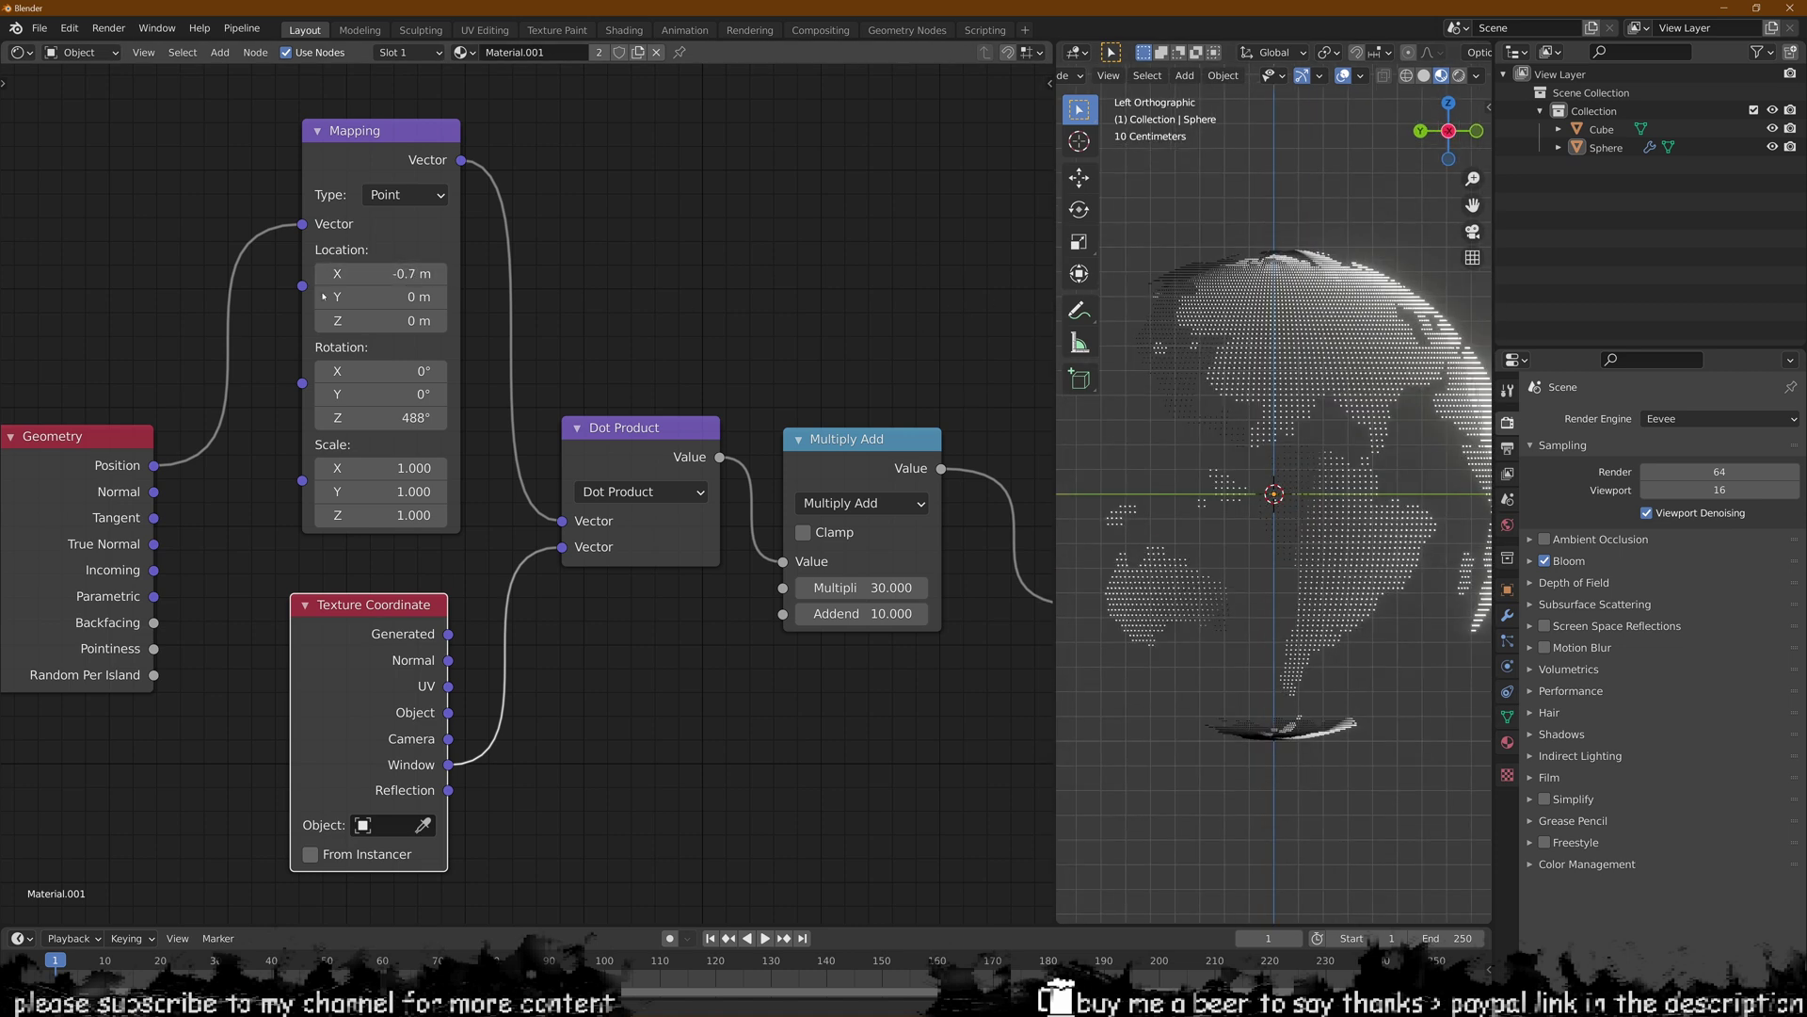
middle_drag(1121, 565, 1176, 556)
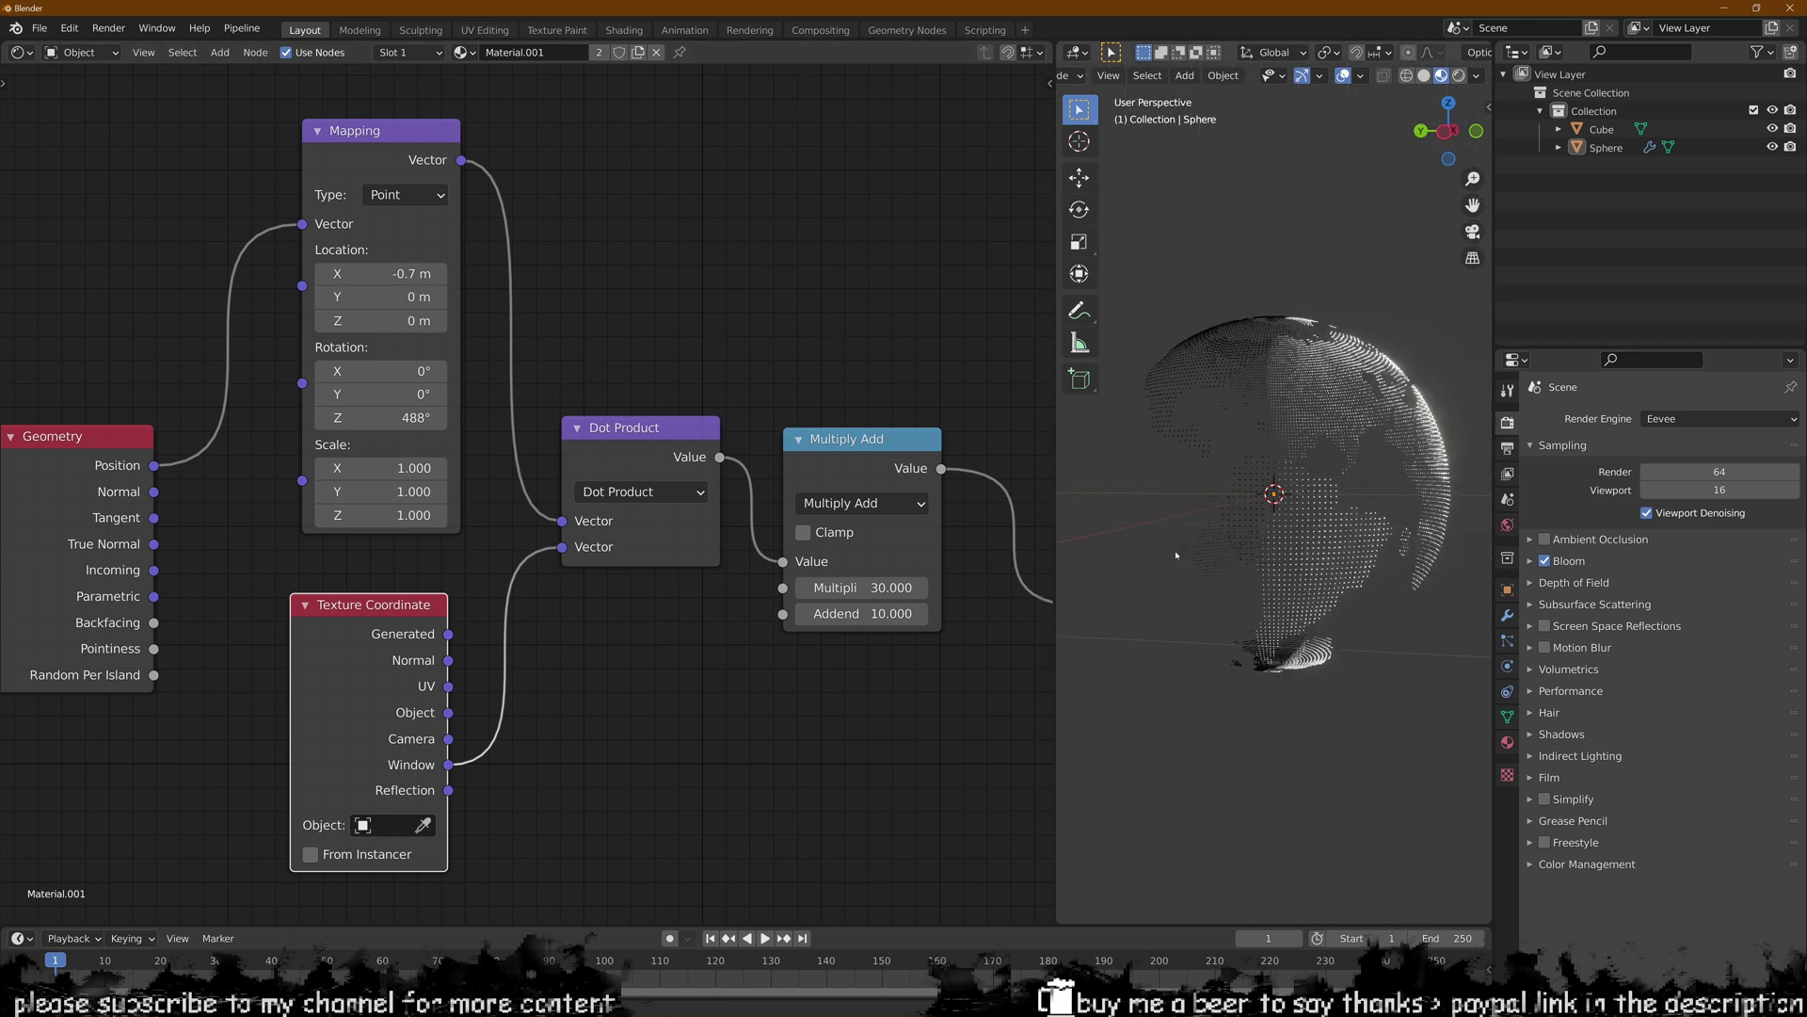
mouse_move(396, 417)
mouse_down()
mouse_move(434, 417)
mouse_move(419, 417)
mouse_up()
mouse_move(1258, 501)
middle_down()
mouse_move(1255, 594)
mouse_move(1284, 361)
middle_up()
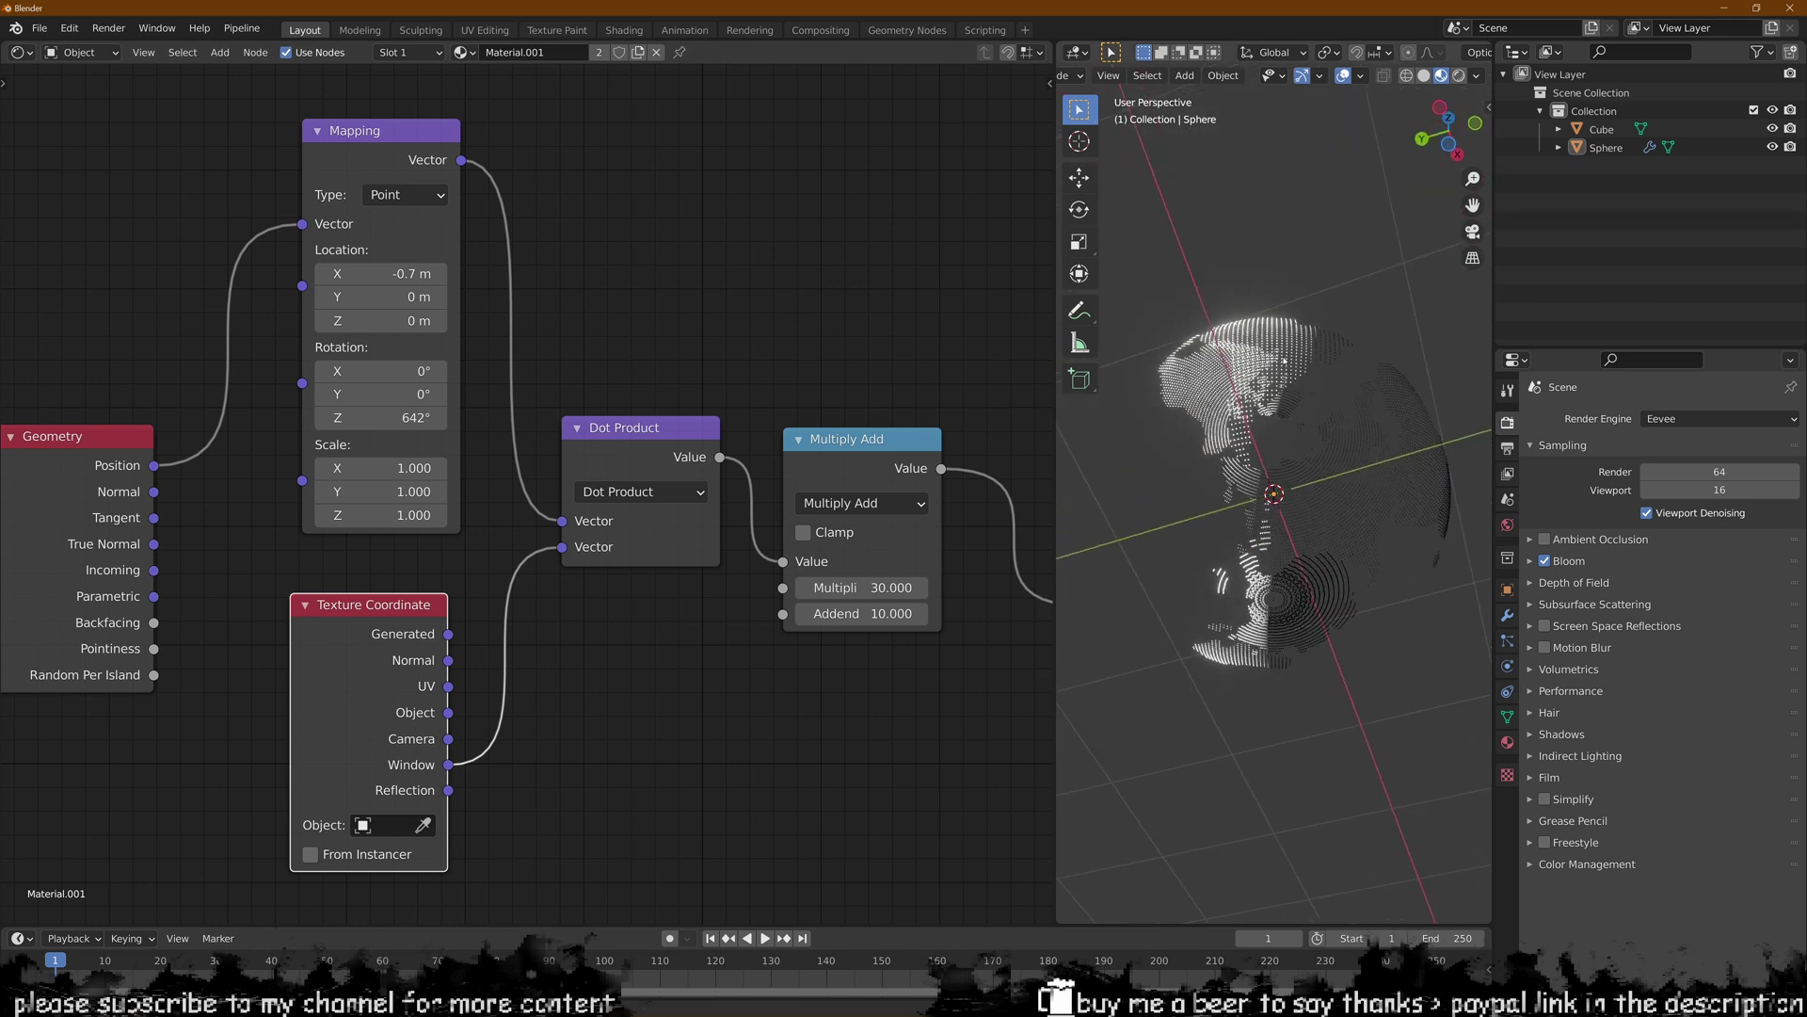
- Try an X location of -0.5 m on the Mapping node, and change it to -0.6 m
click(382, 273)
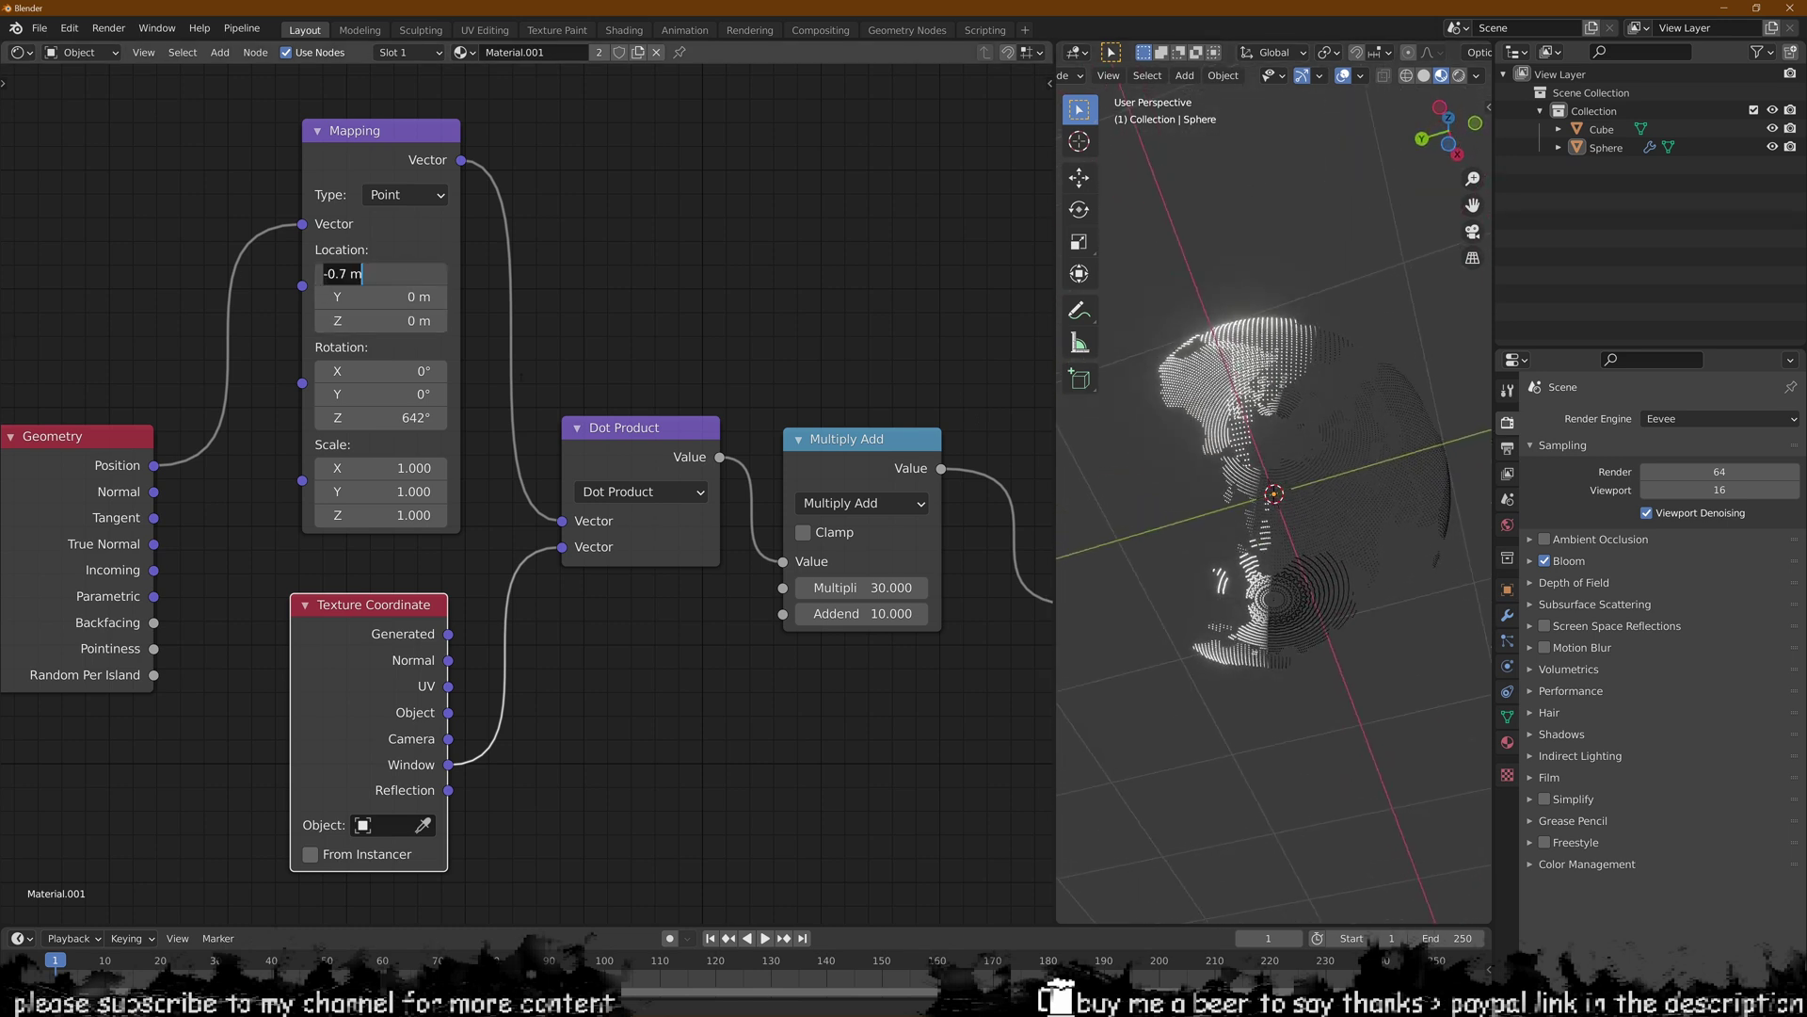
text(5)
key(Return)
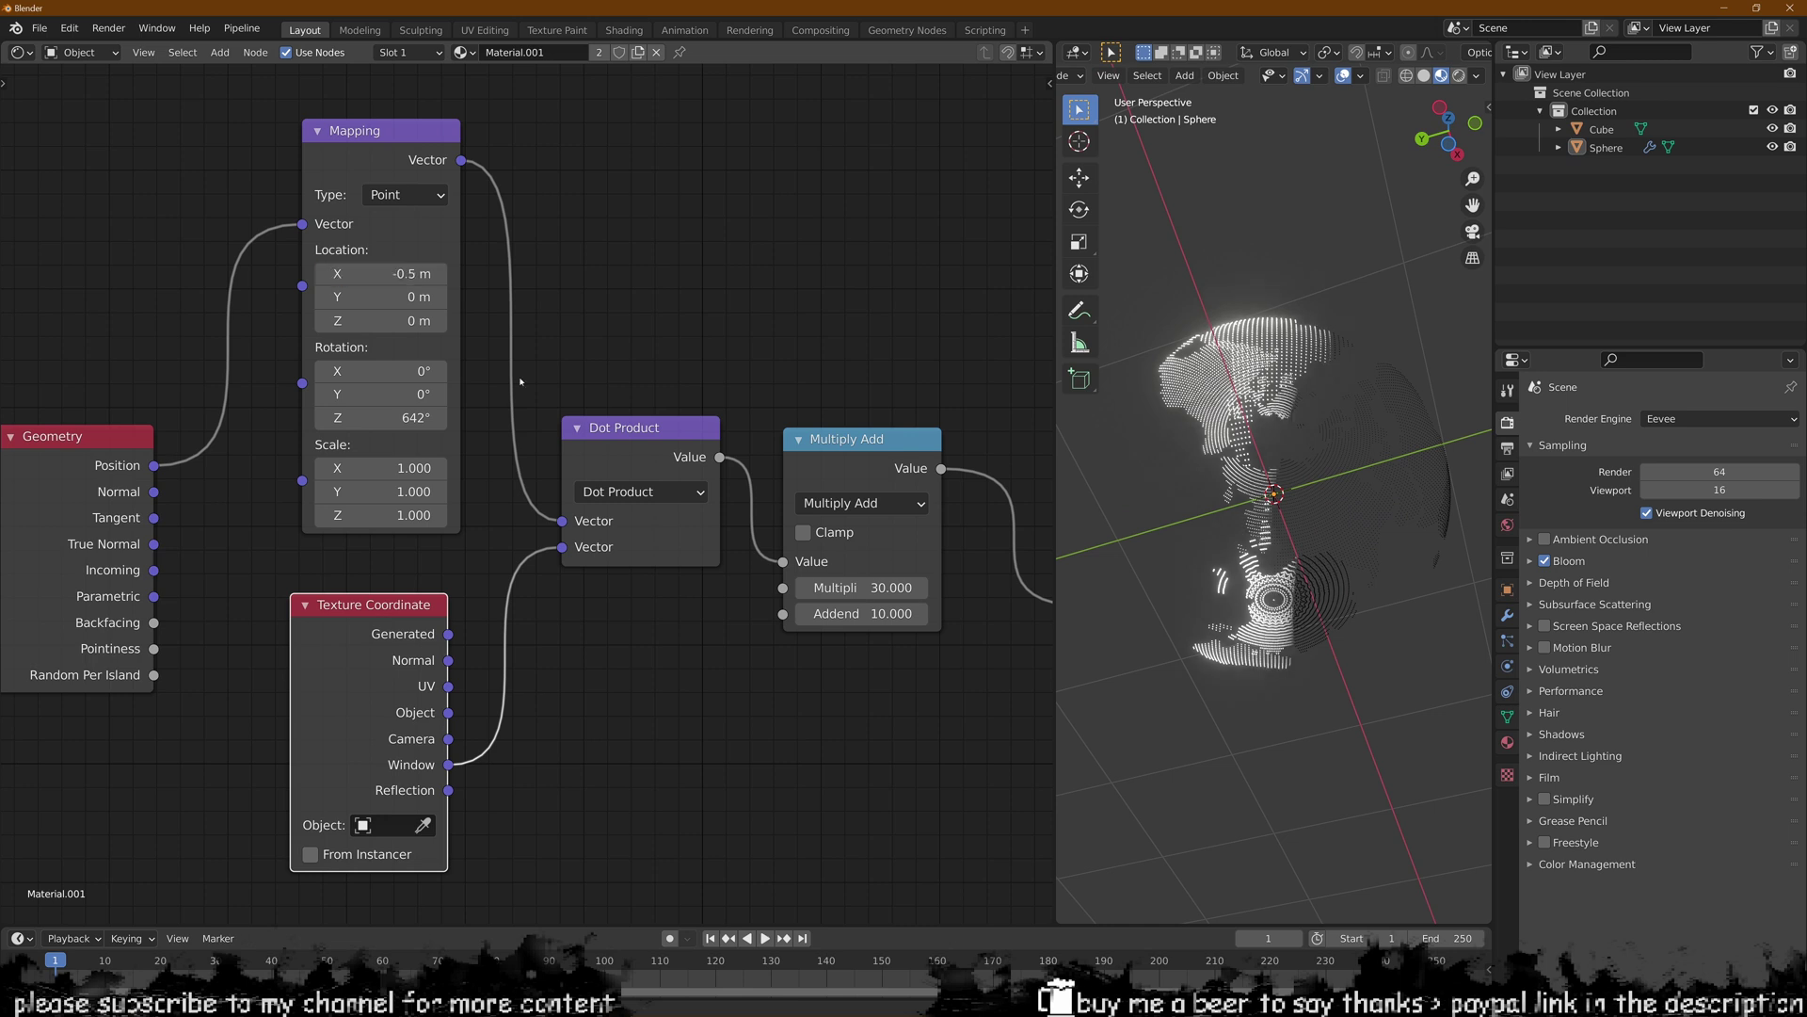
click(420, 275)
text(.6)
key(Return)
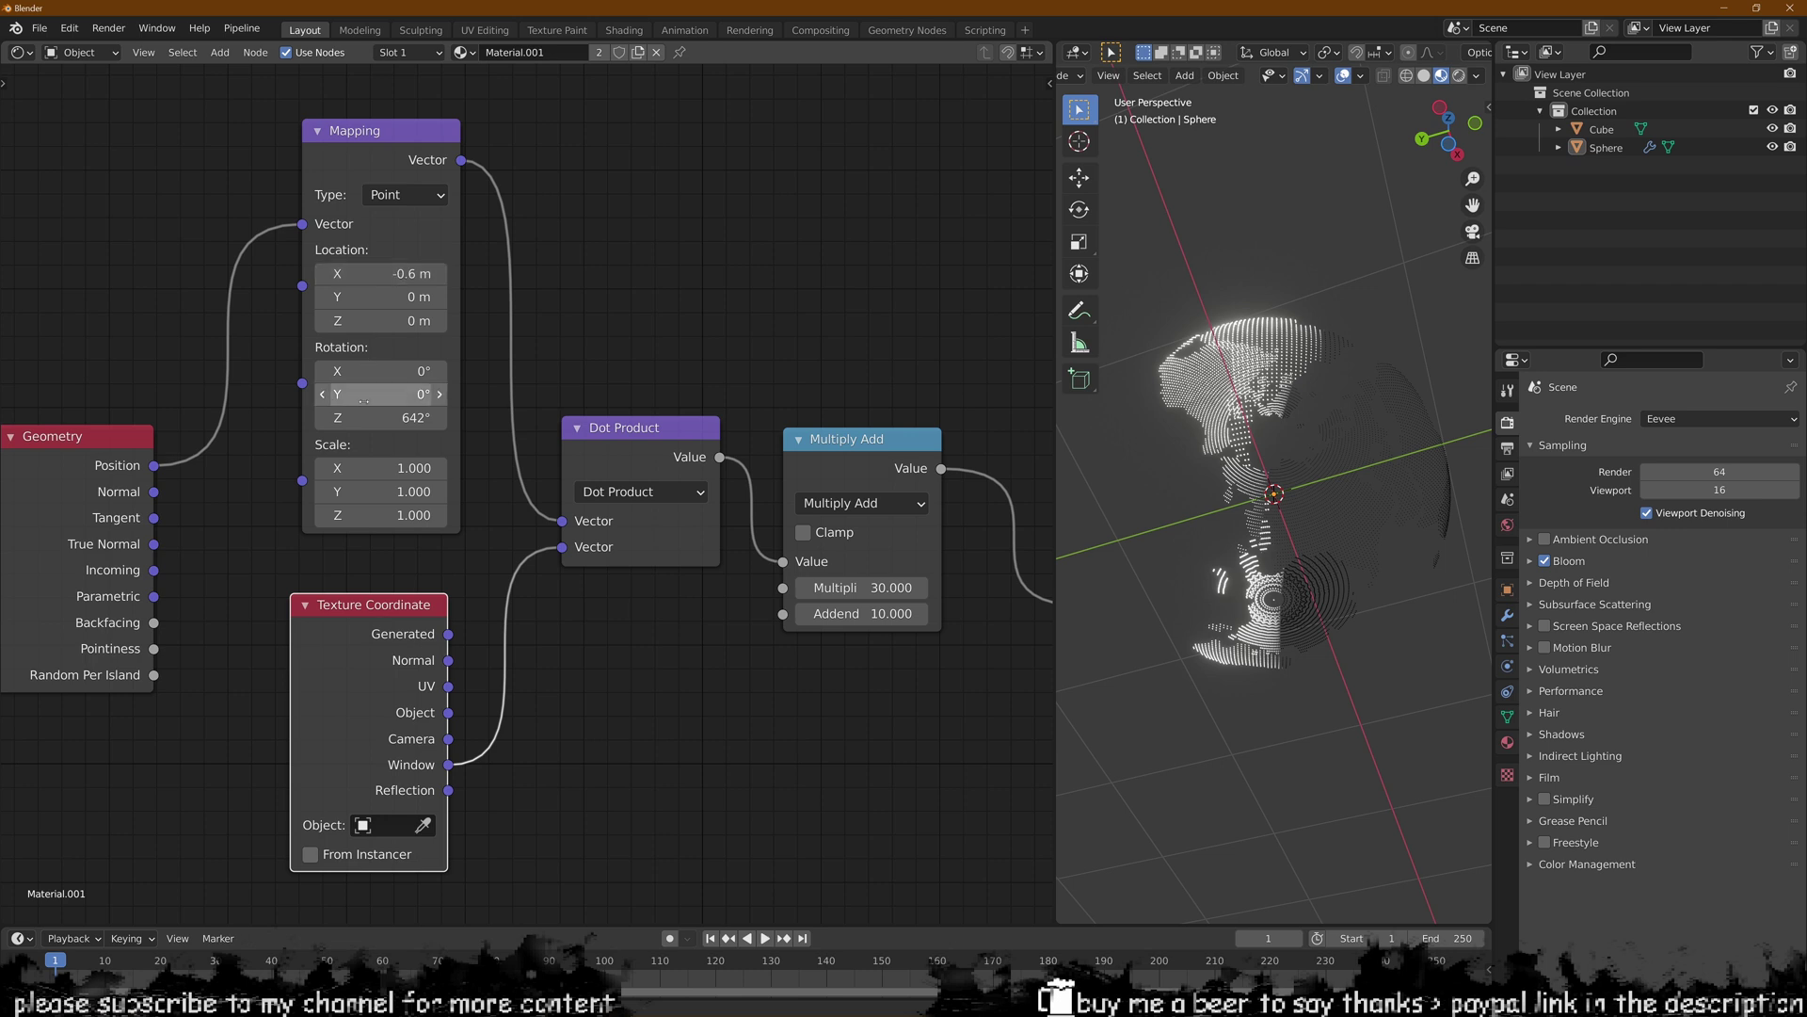
- Increase the Mapping node's Z rotation to 777°
mouse_move(400, 417)
mouse_down()
mouse_move(452, 417)
mouse_move(433, 417)
mouse_up()
middle_drag(1174, 477, 1178, 659)
drag(407, 417, 418, 417)
middle_drag(1252, 556, 1062, 461)
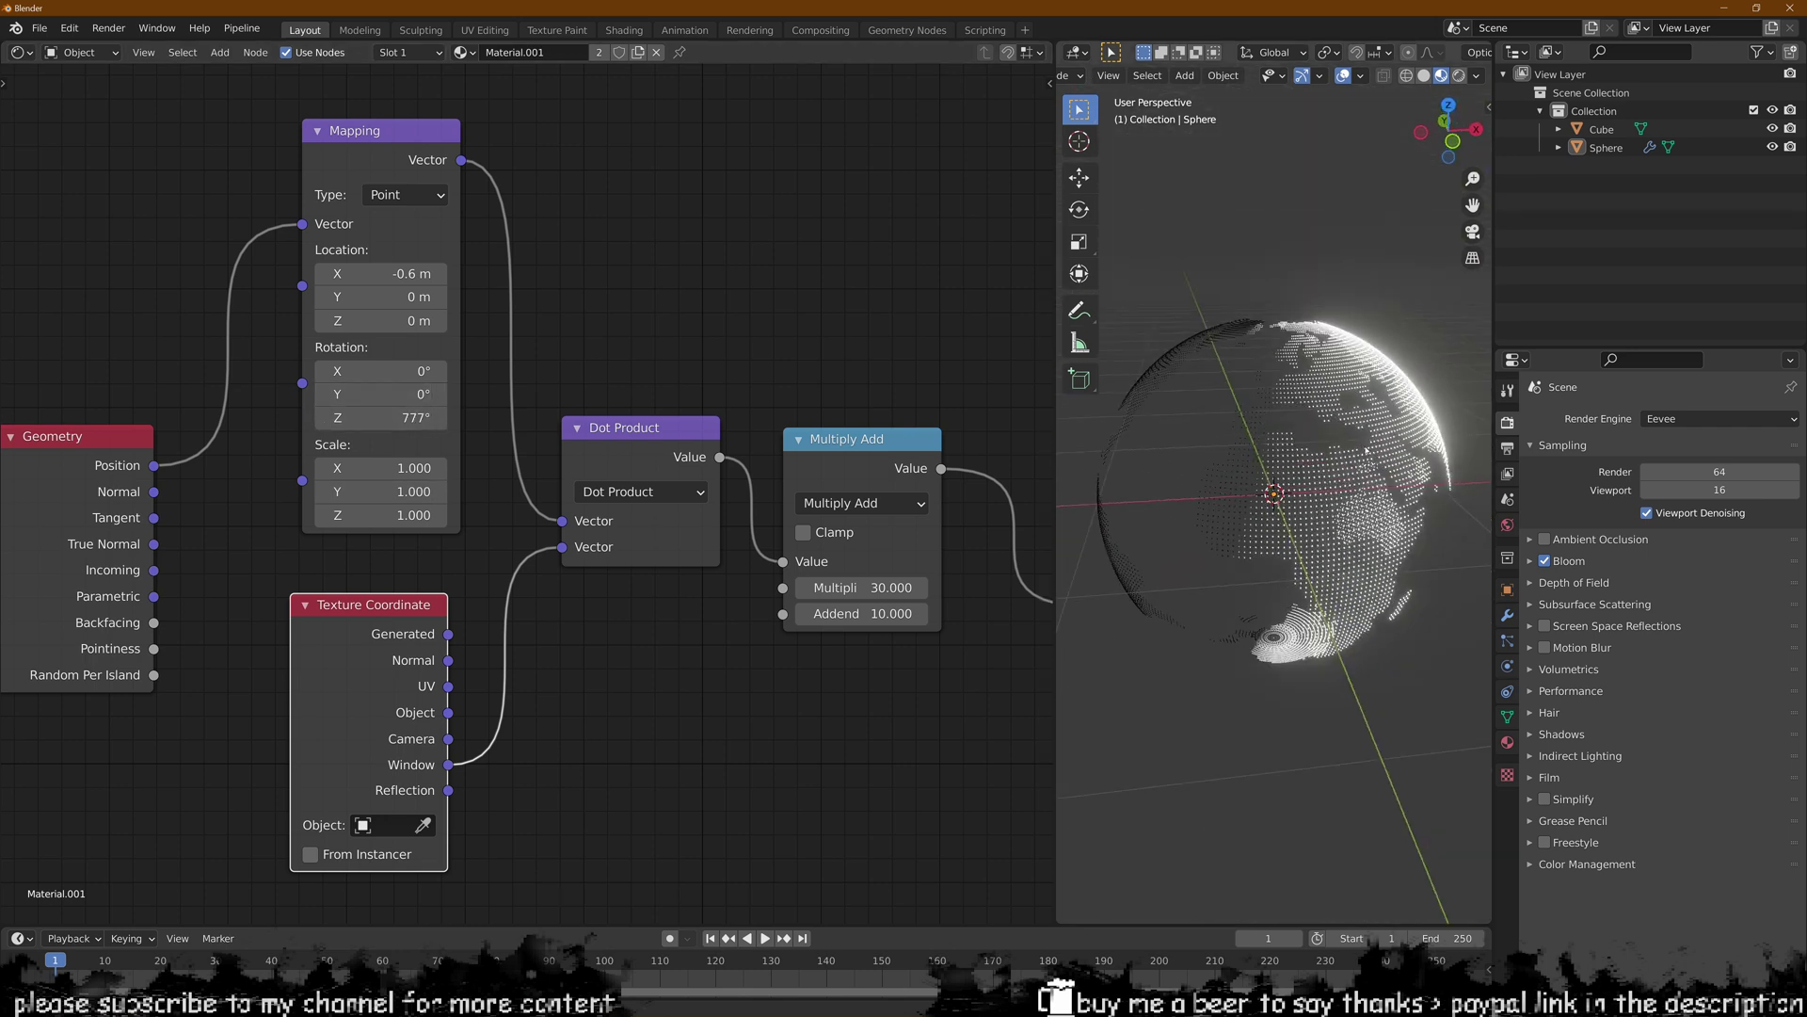
- Reset the Mapping node's X location to 0 m
click(381, 273)
text(0)
key(Return)
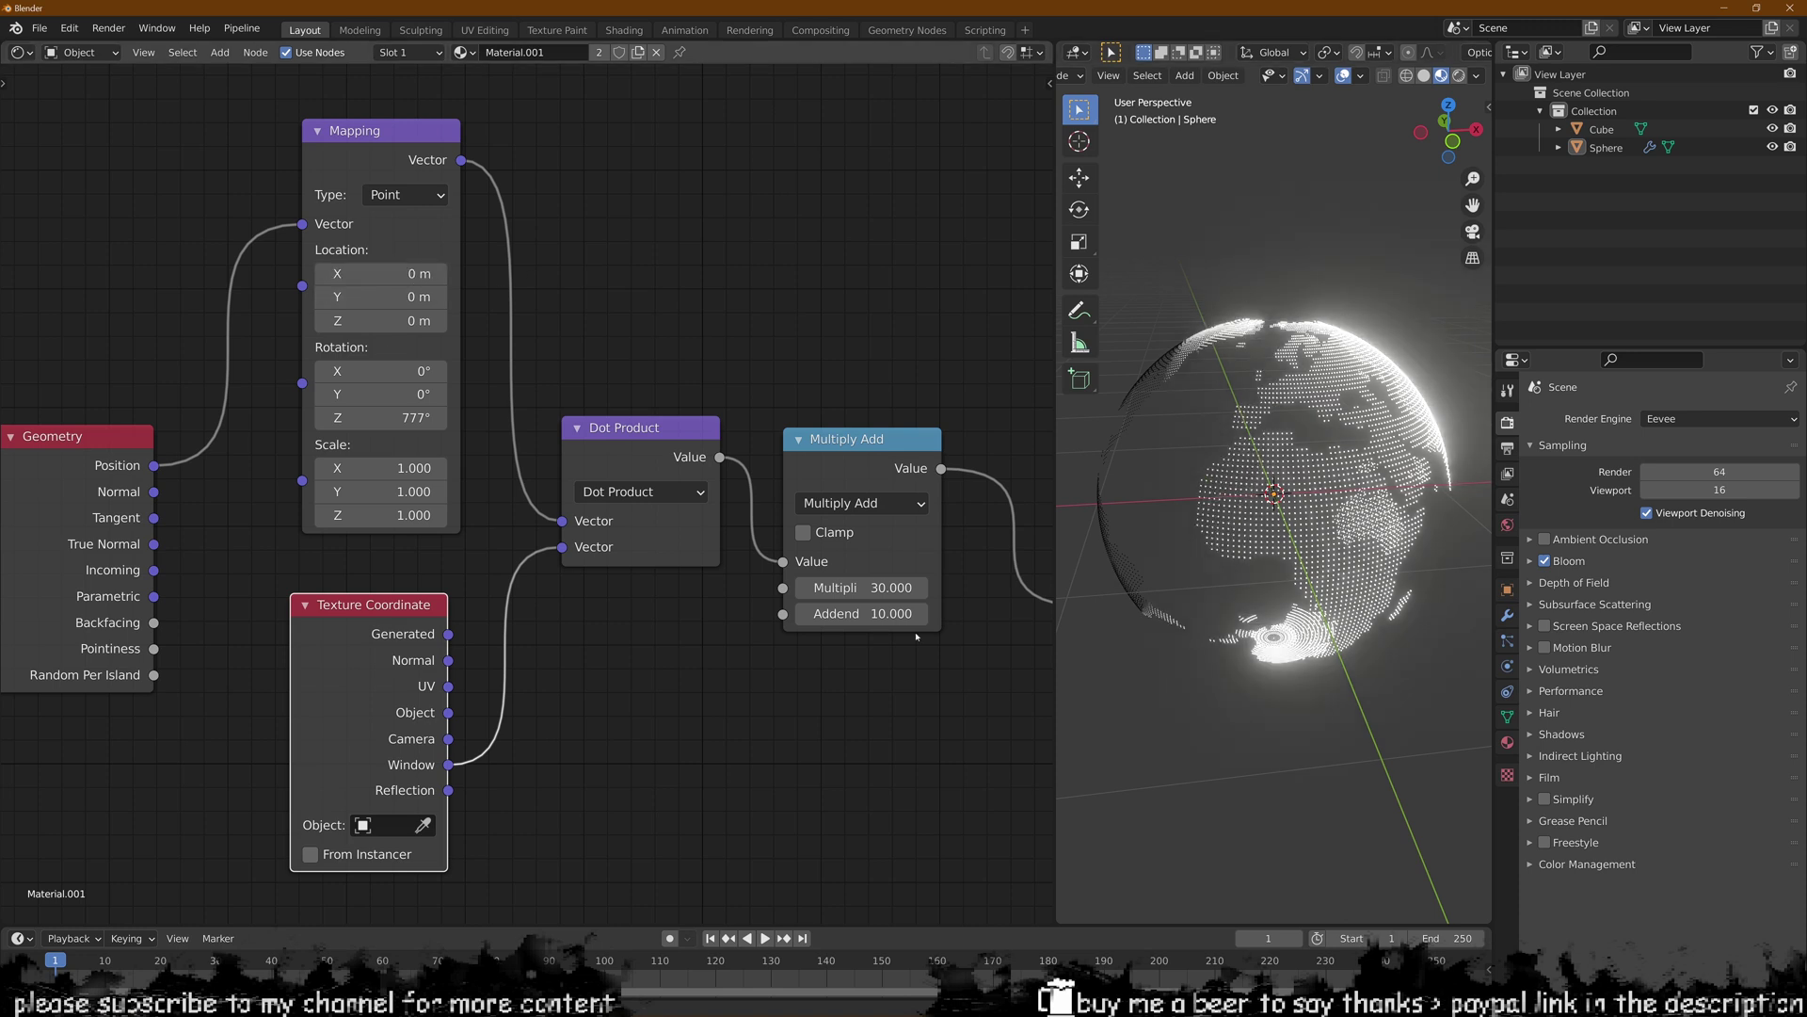
- Close the shader editor so the 3D viewport fills the whole working area
drag(1060, 920, 546, 546)
middle_drag(546, 546, 800, 373)
scroll(893, 371, down, 2)
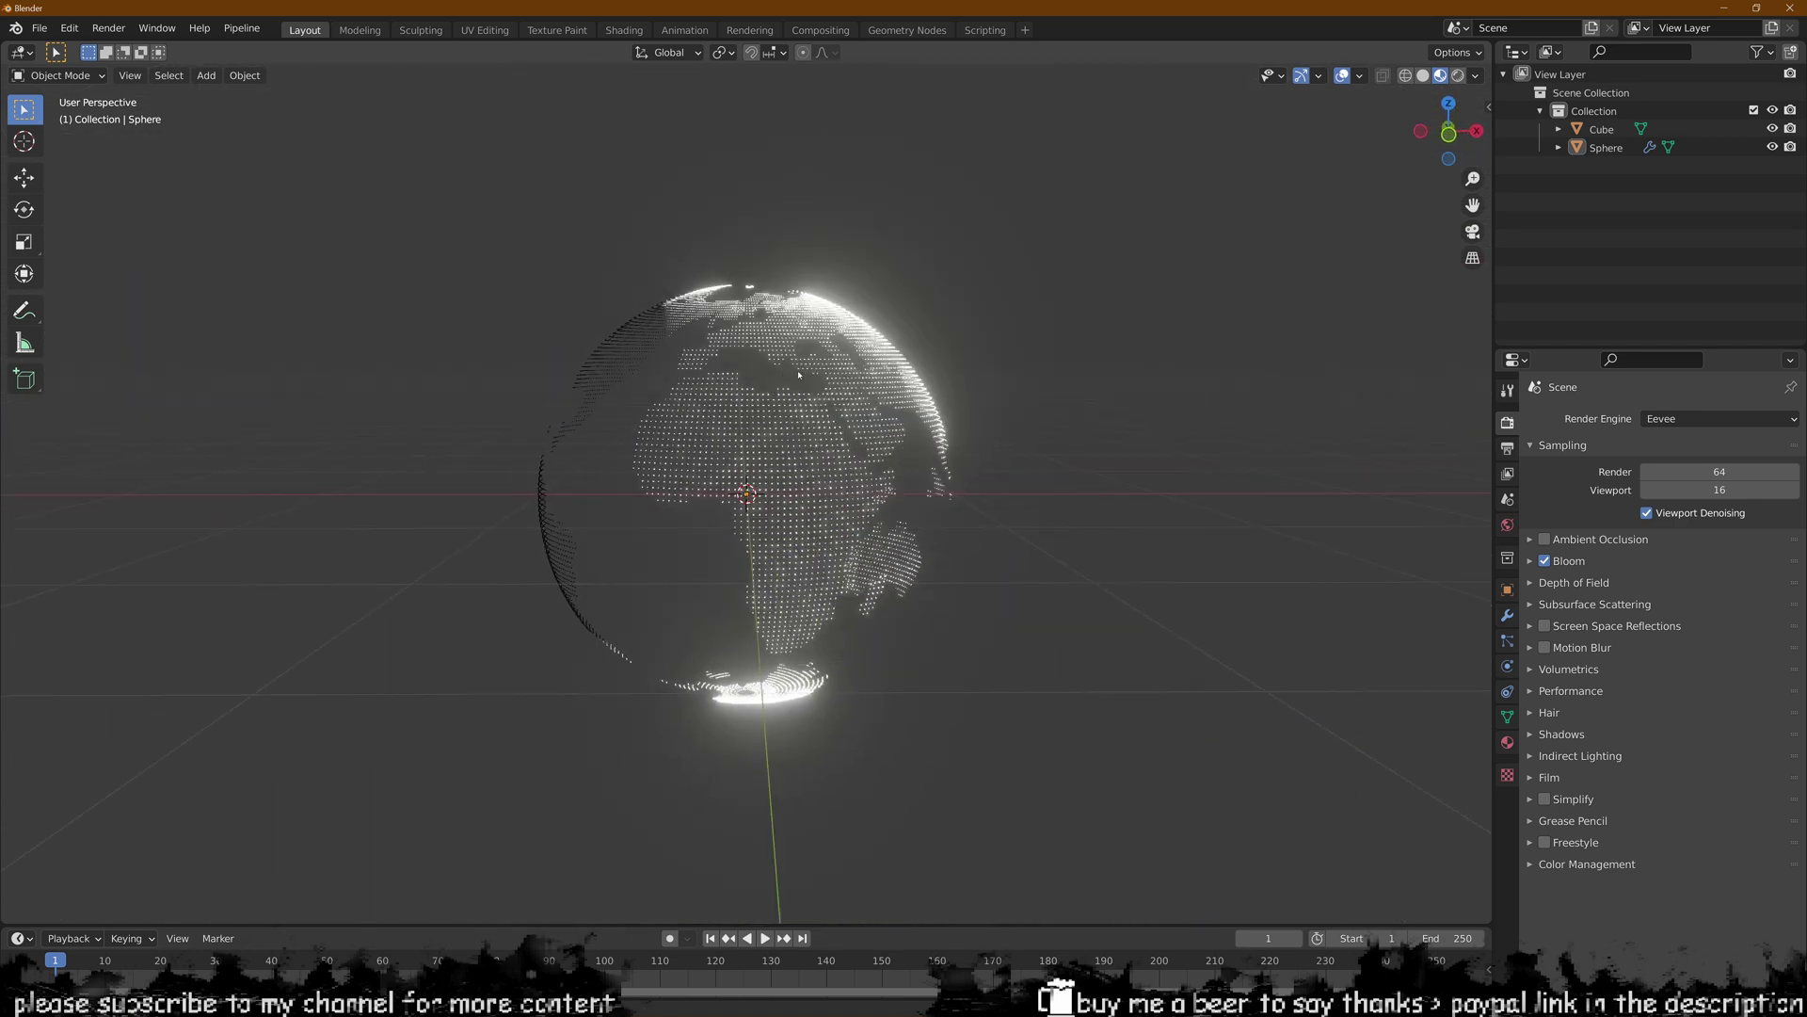
scroll(800, 373, up, 4)
middle_drag(845, 452, 819, 470)
scroll(819, 473, up, 4)
- Select the globe, split the viewport into two areas, and turn one of them into the Geometry Node Editor
click(820, 473)
scroll(1065, 523, down, 8)
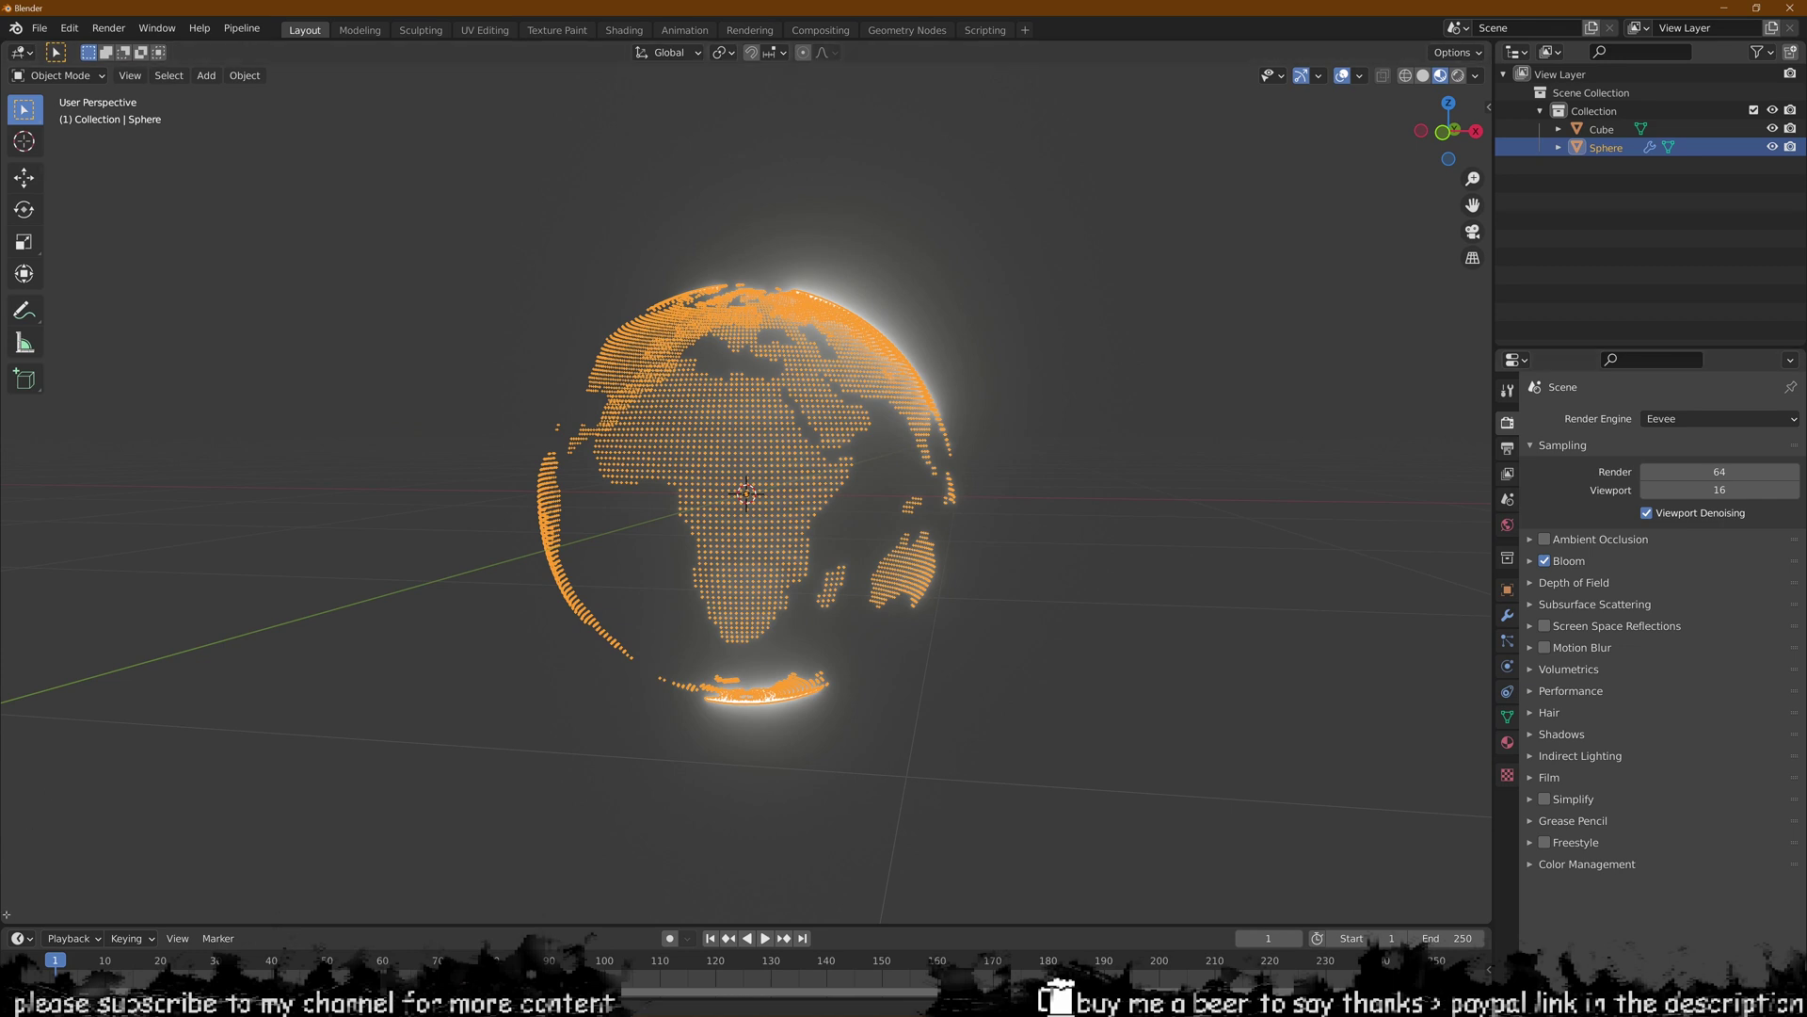
click(819, 839)
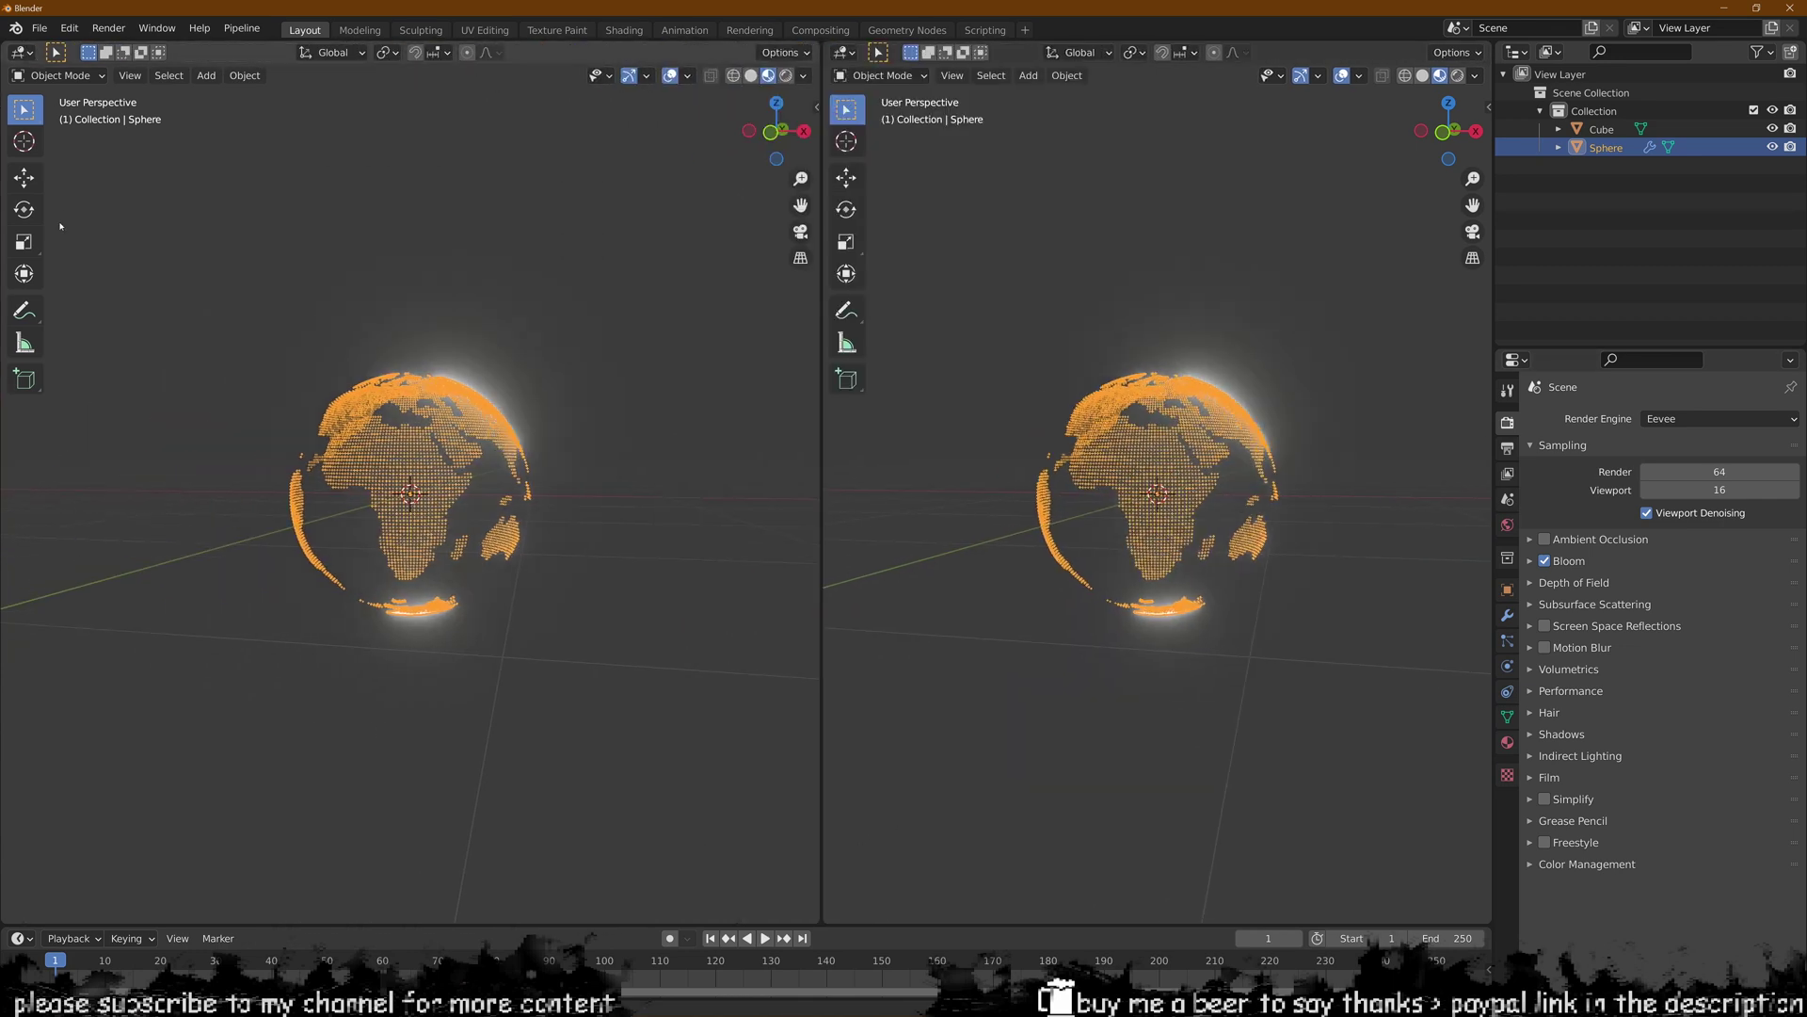
click(21, 52)
click(66, 203)
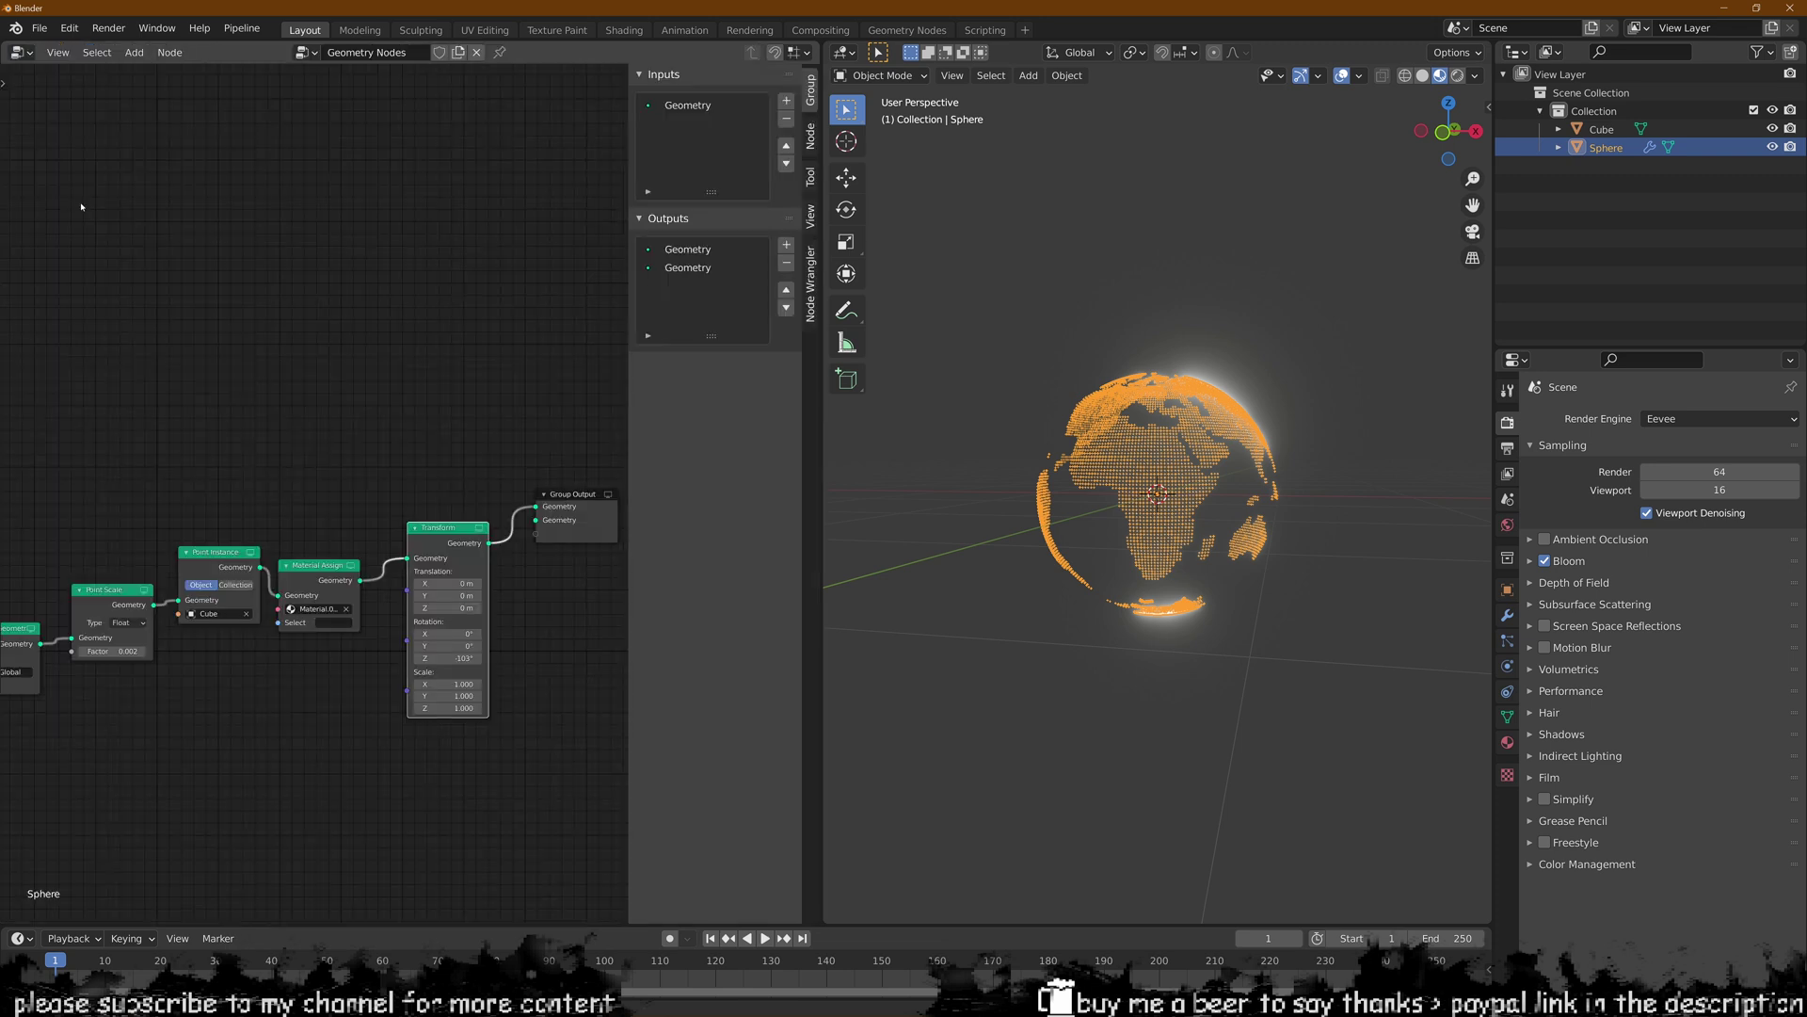
- Set the Subdivision Surface node's level to 4
middle_drag(290, 571, 598, 343)
middle_drag(238, 443, 339, 434)
scroll(238, 494, up, 3)
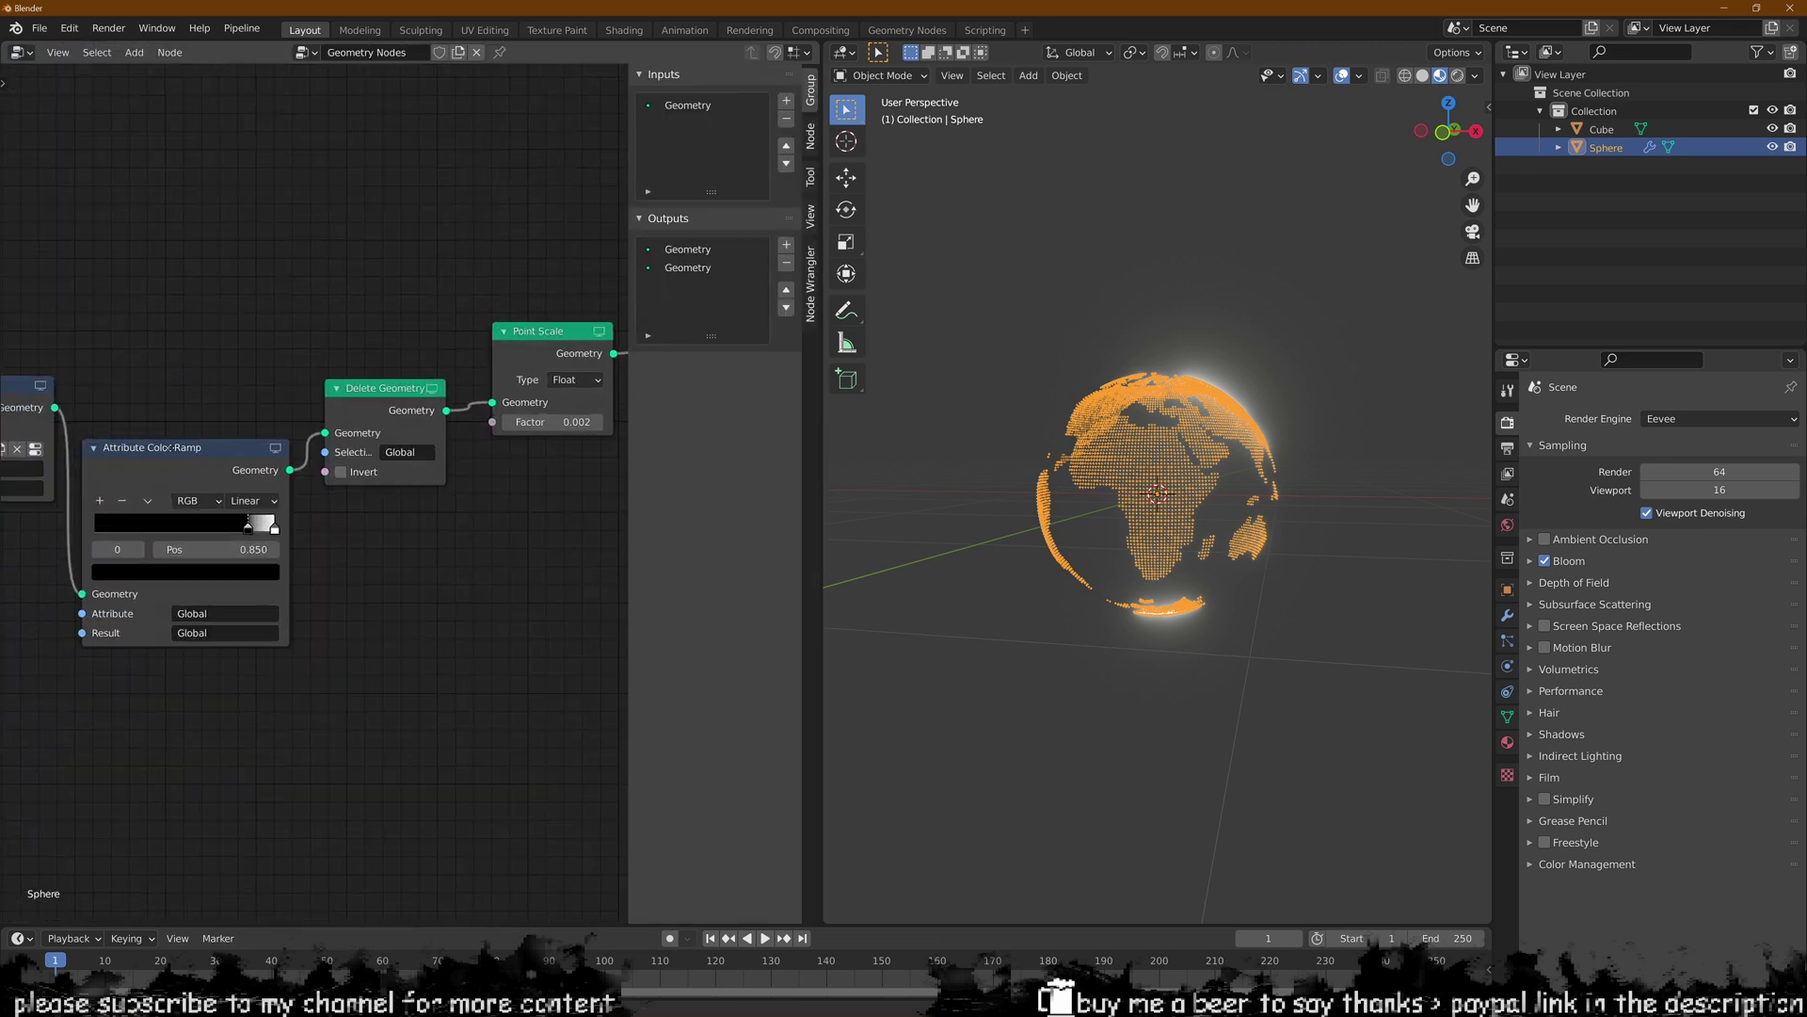
middle_drag(136, 453, 73, 453)
ctrl+scroll(267, 433, left, 8)
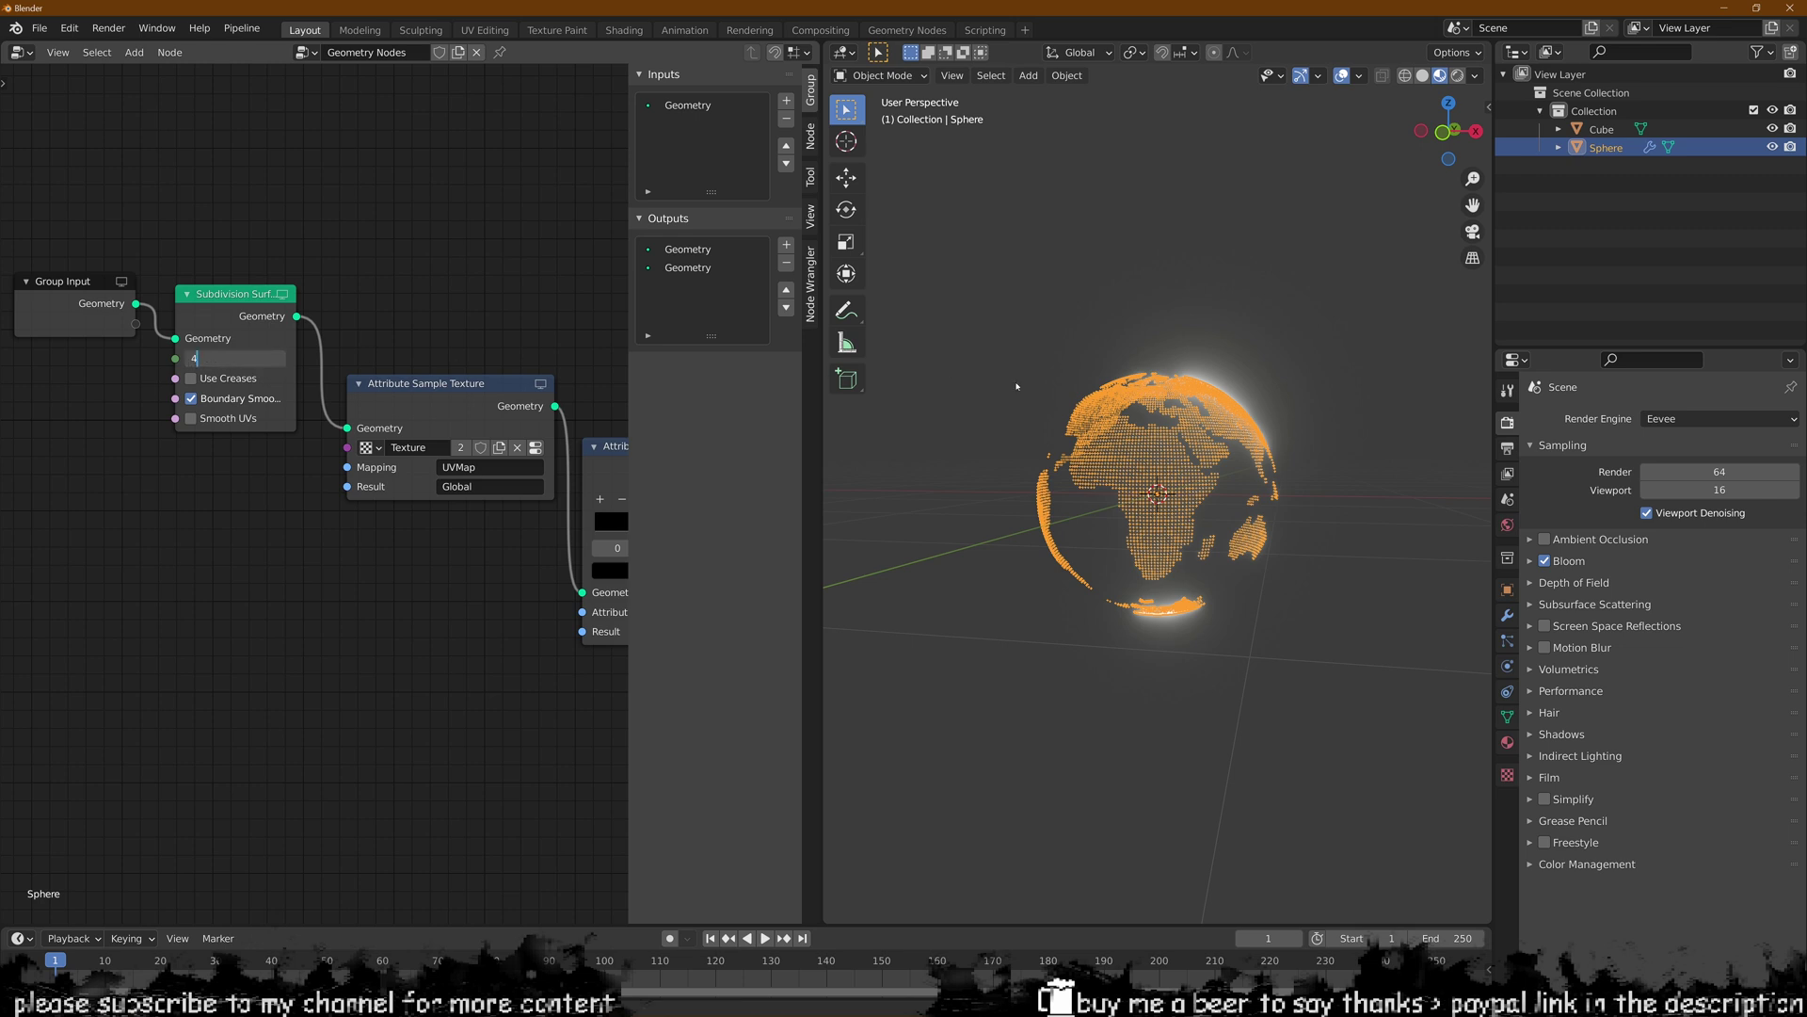
key(Return)
- Deselect the globe and examine the density of its dots up close around Asia and Australia
scroll(1083, 405, up, 6)
middle_drag(1392, 467, 1356, 405)
scroll(1353, 473, down, 3)
click(1354, 473)
scroll(1194, 390, down, 3)
scroll(1230, 440, up, 6)
middle_drag(1138, 448, 1201, 450)
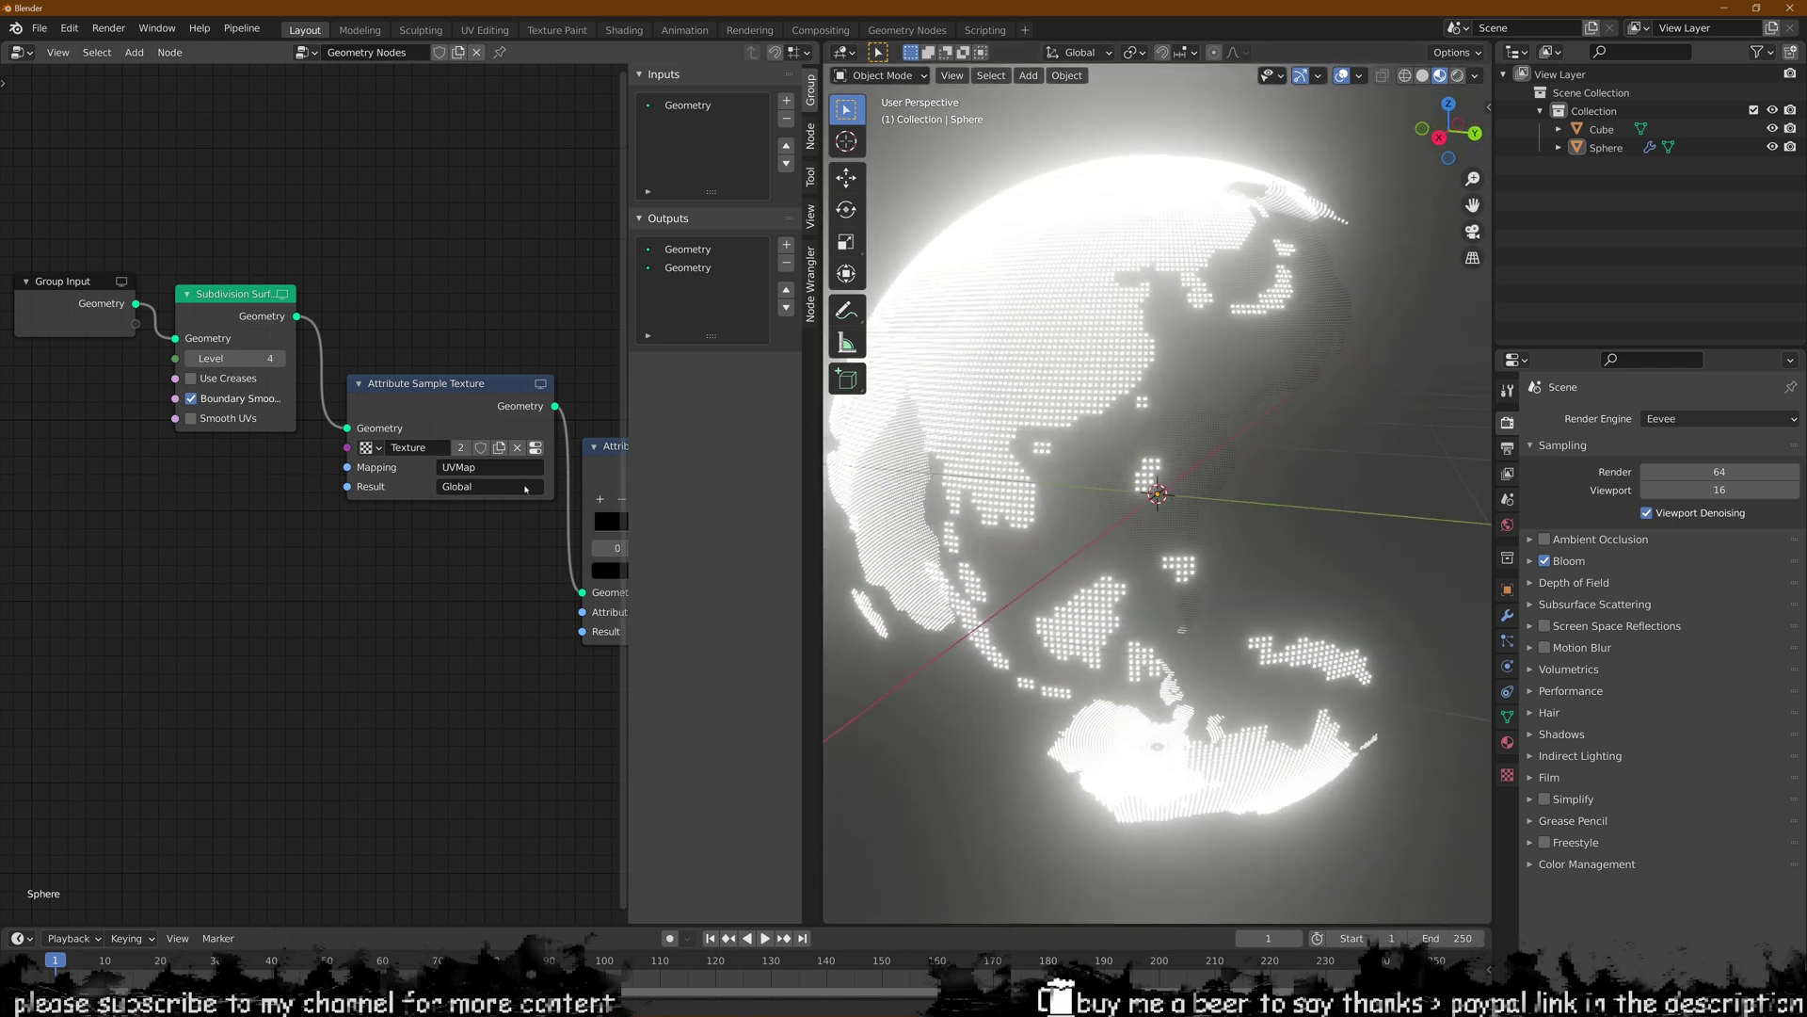
- Try the Attribute Color Ramp's black stop at position 1.000, and undo the change
middle_drag(533, 529, 217, 549)
middle_drag(597, 647, 384, 605)
scroll(198, 499, up, 1)
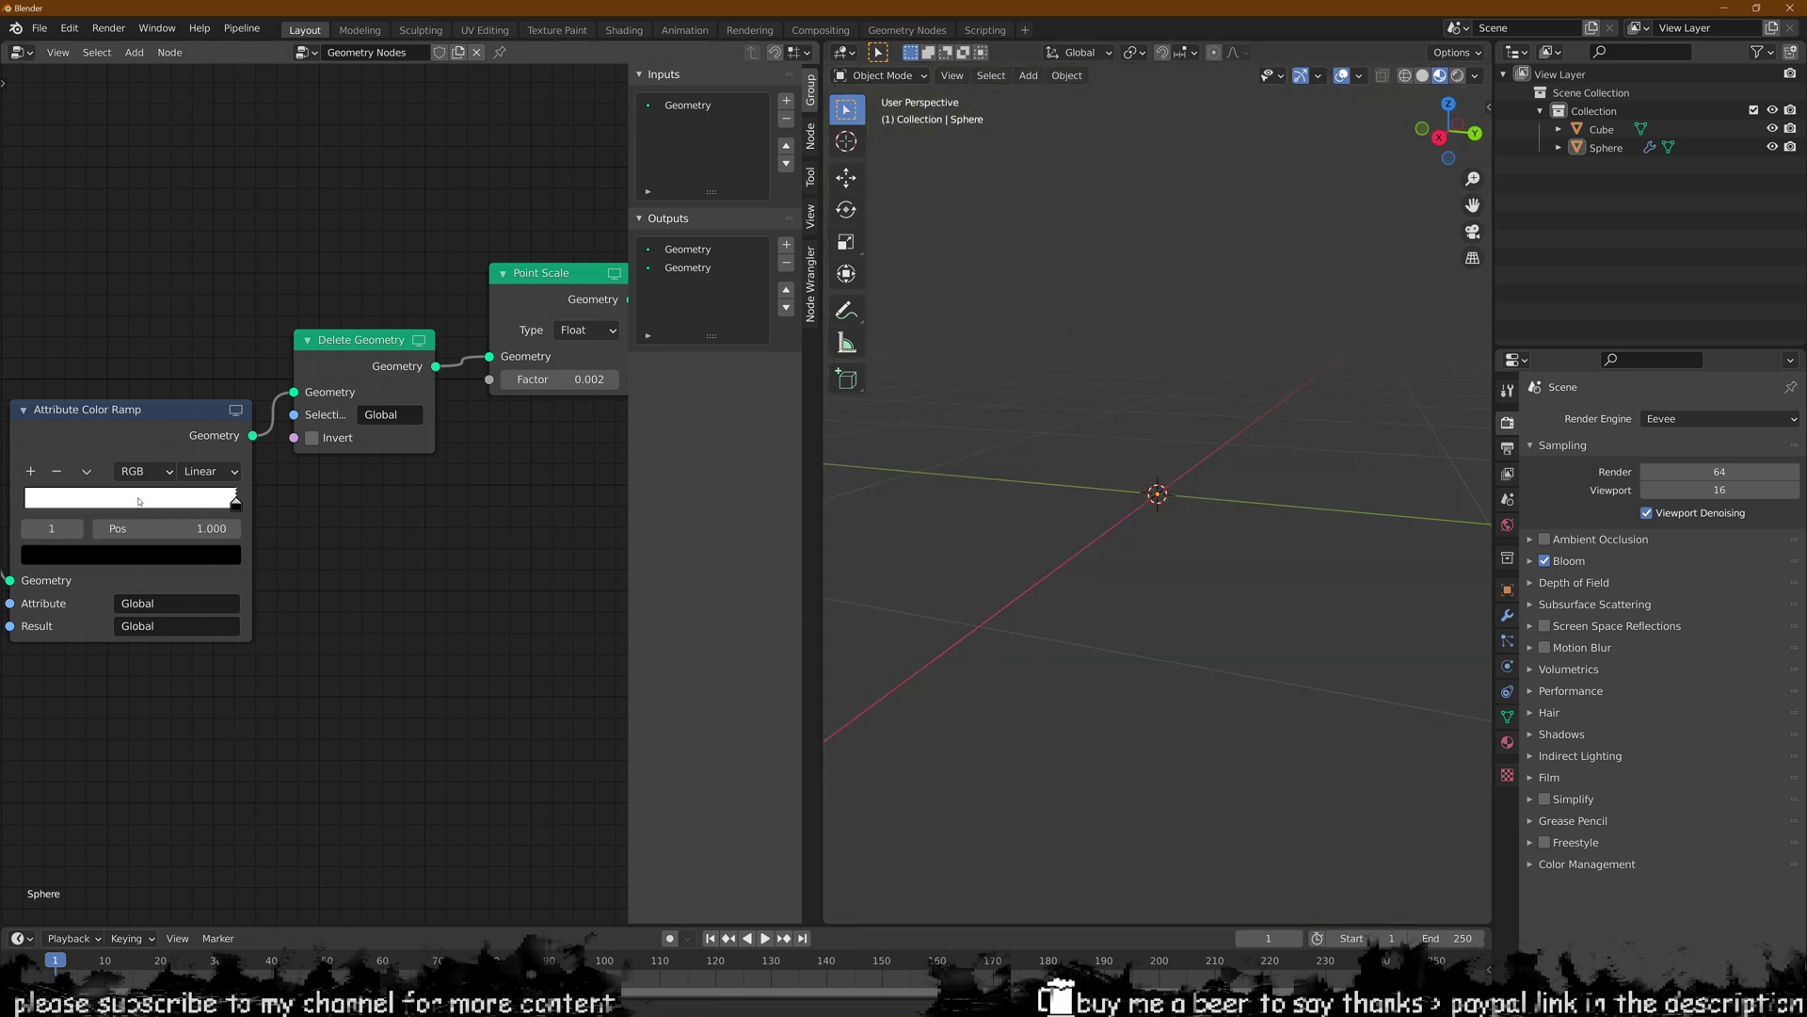
key(ctrl+z)
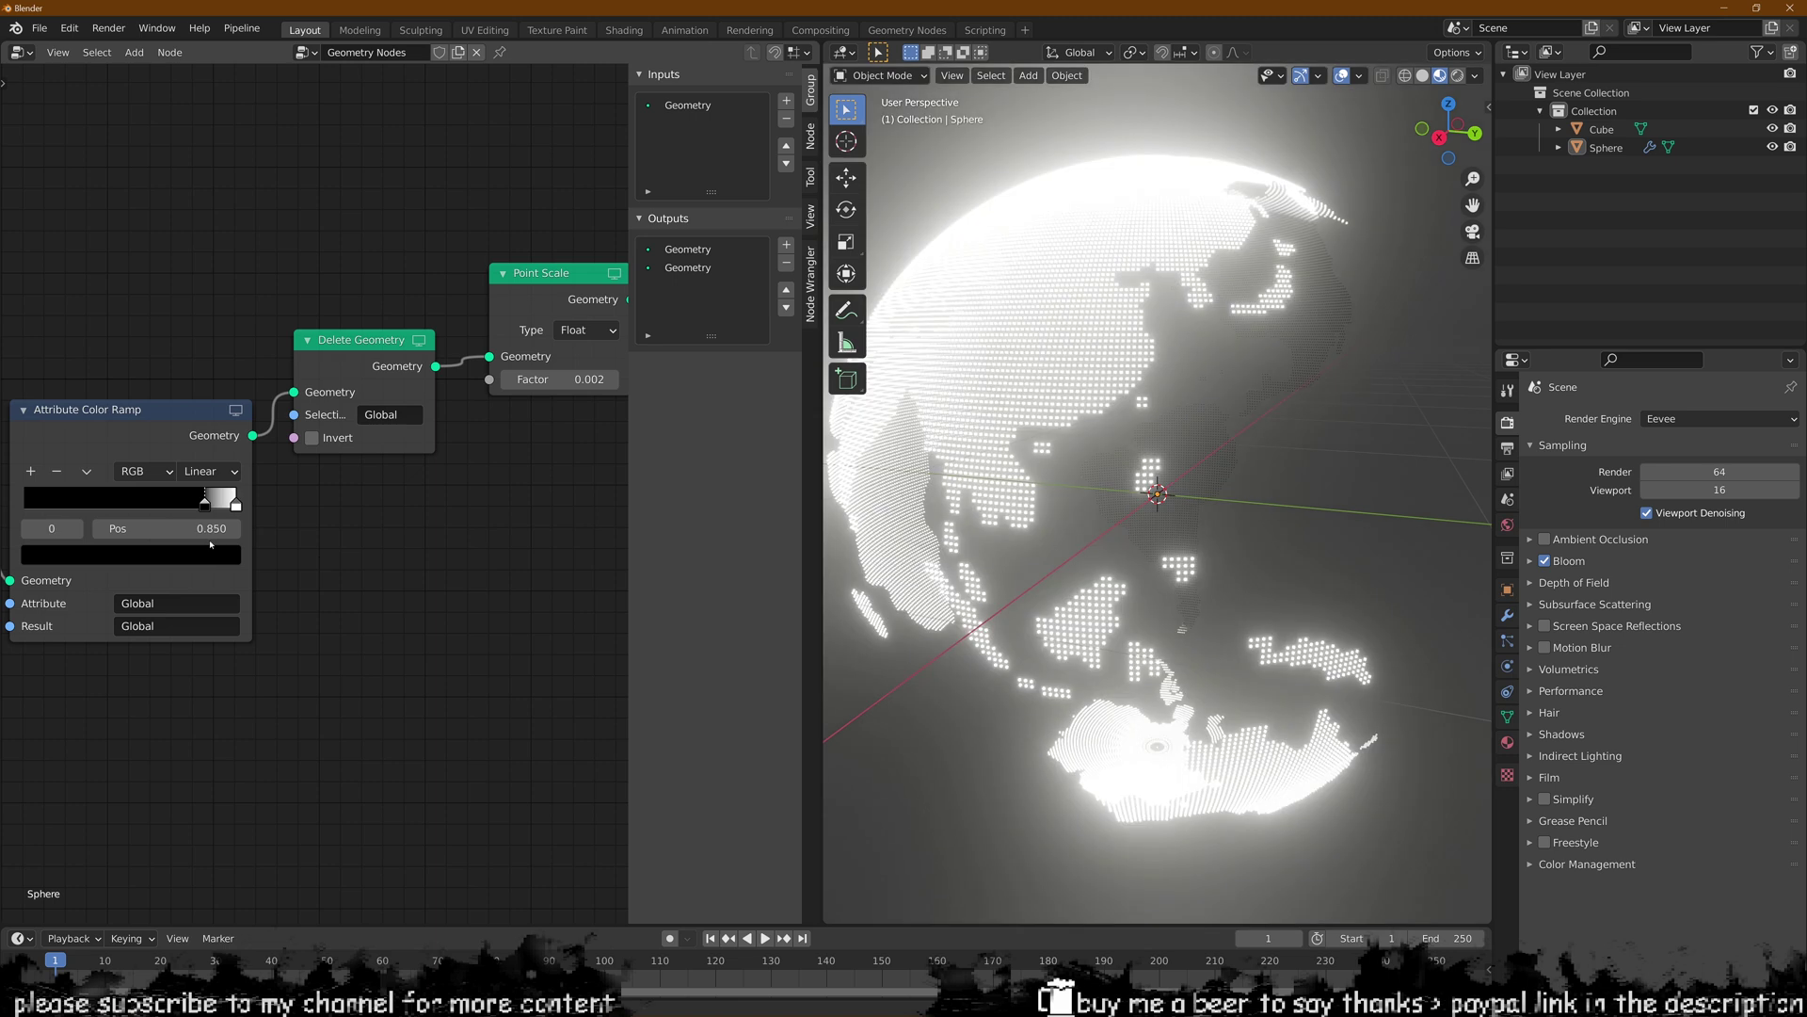
- Try a lower level on the Subdivision Surface node
scroll(250, 546, down, 1)
middle_drag(249, 546, 384, 548)
middle_drag(122, 482, 421, 563)
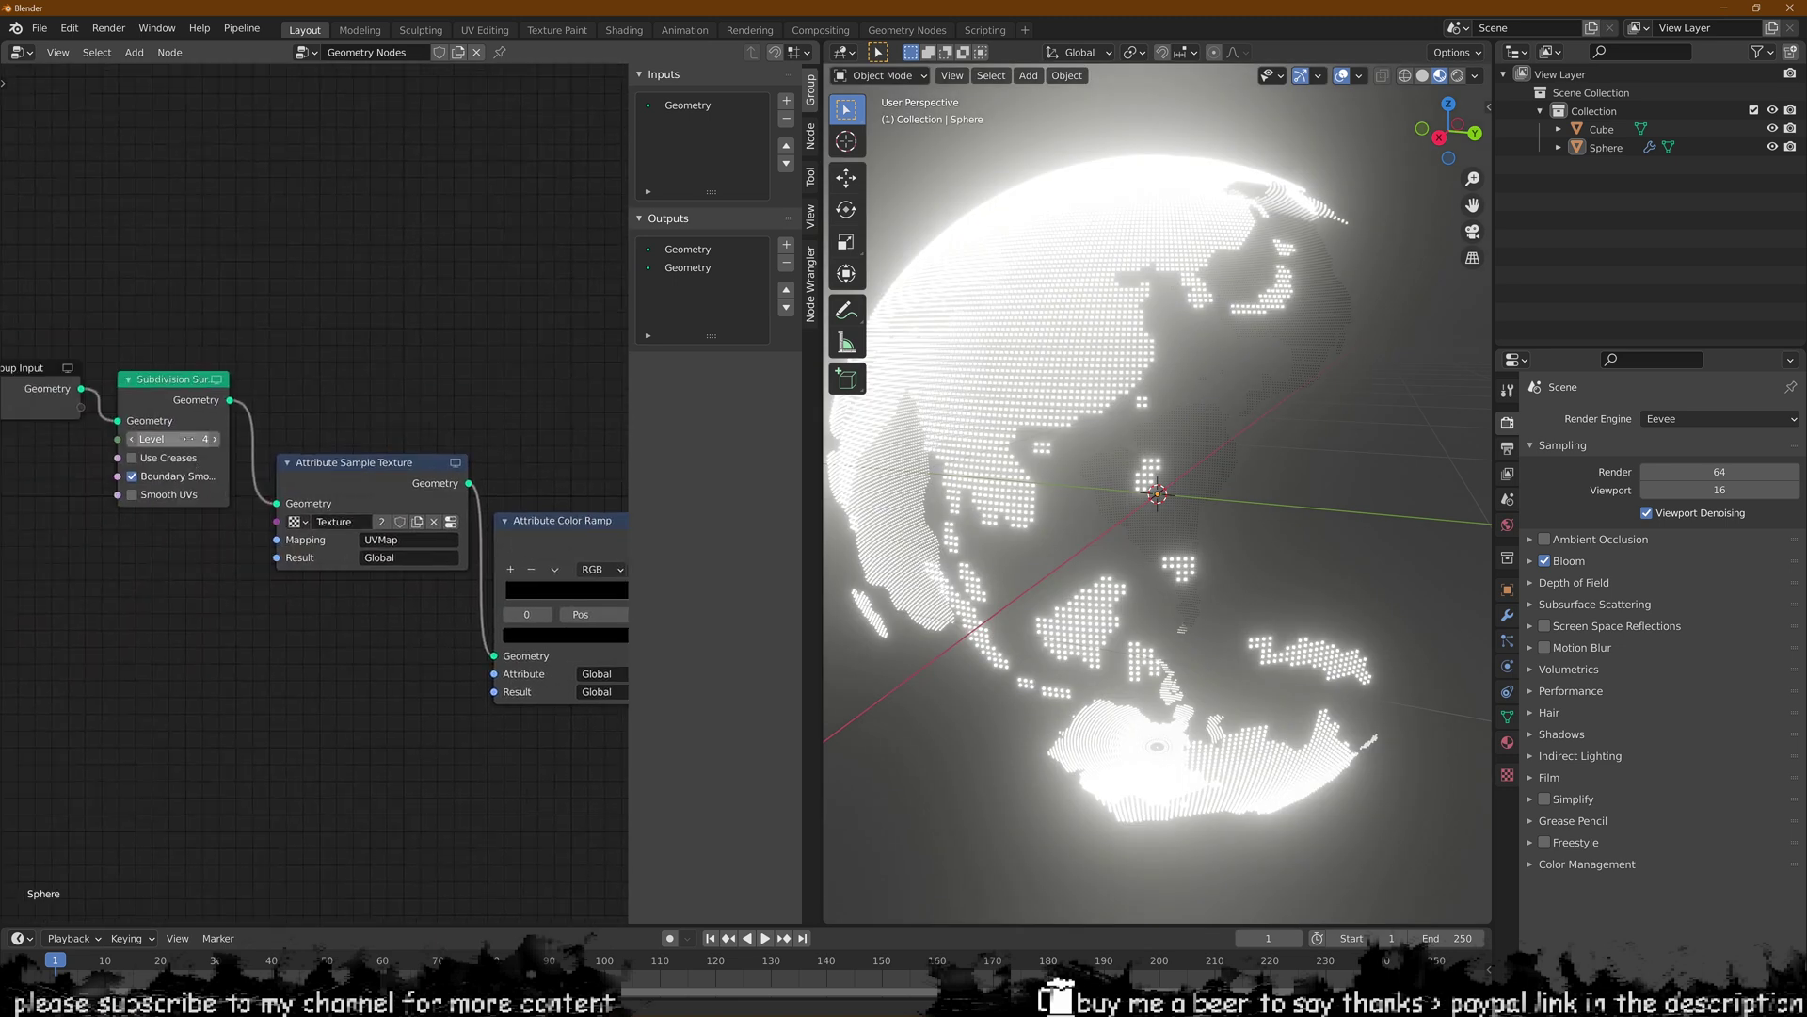
key(Return)
- Move the Attribute Color Ramp's black stop to 0.819 and set the Subdivision Surface level back to 4
ctrl+scroll(421, 562, down, 6)
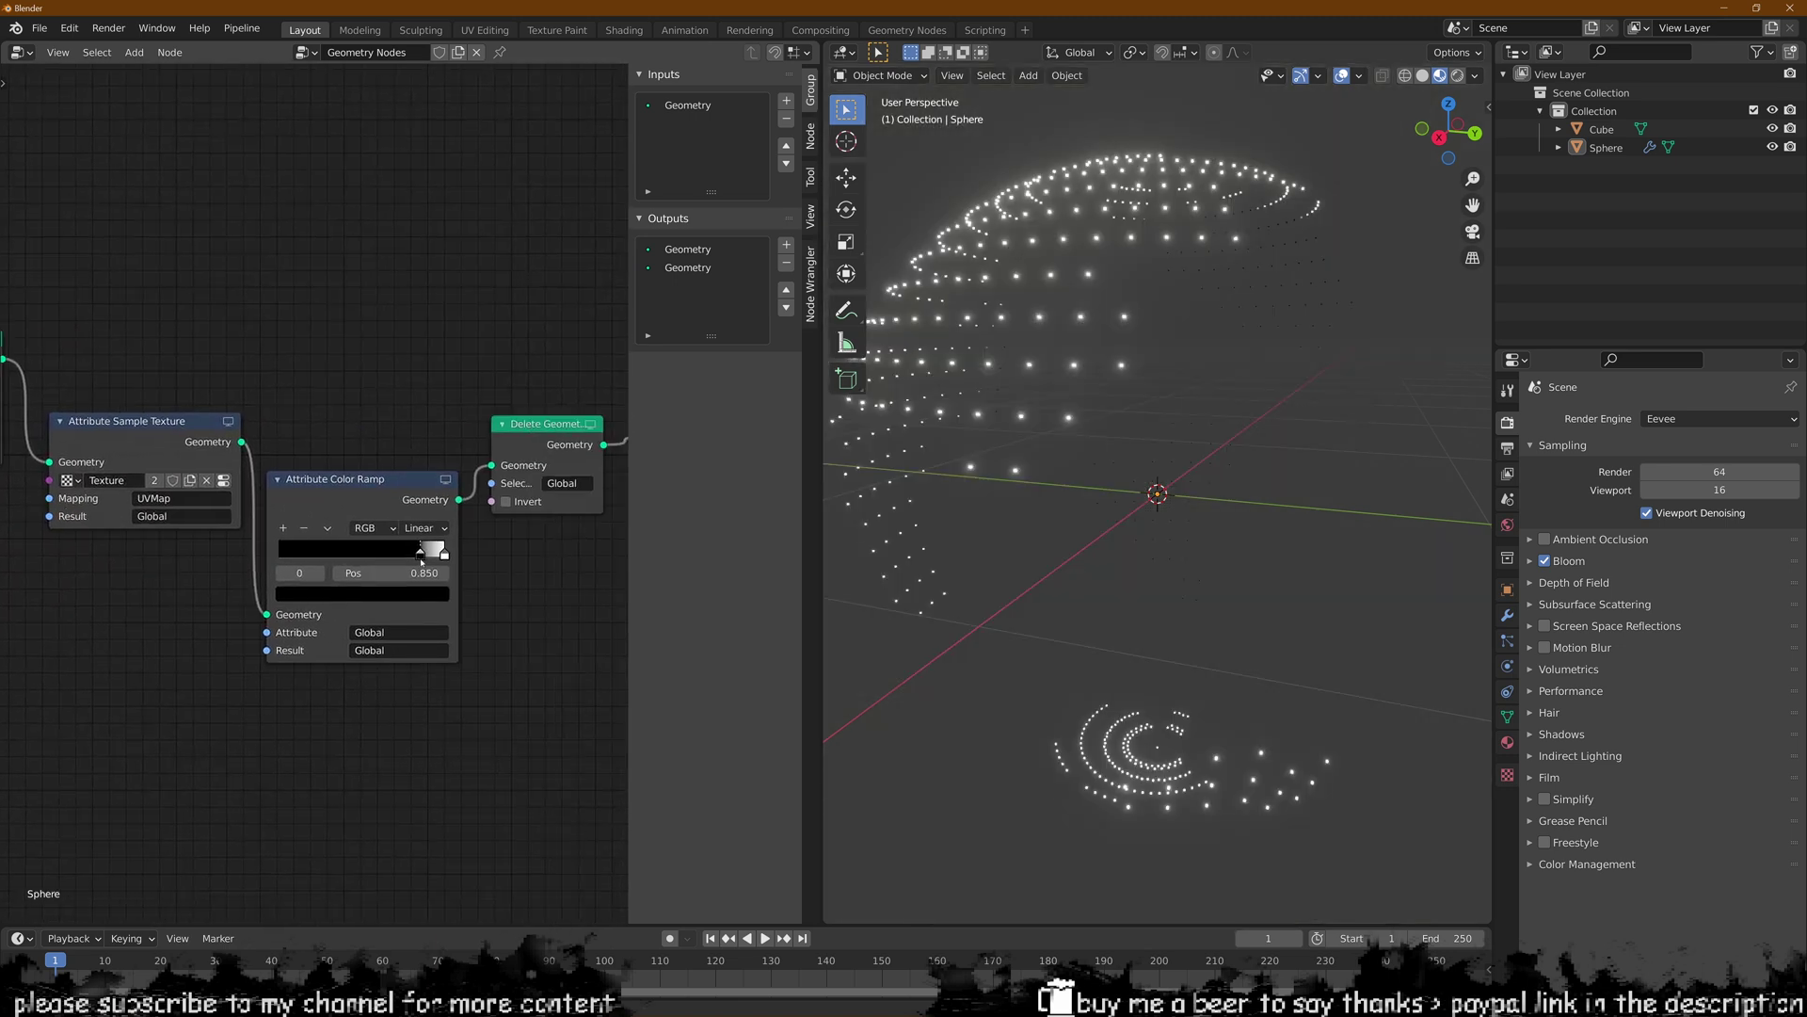
drag(425, 553, 350, 553)
middle_drag(272, 473, 444, 554)
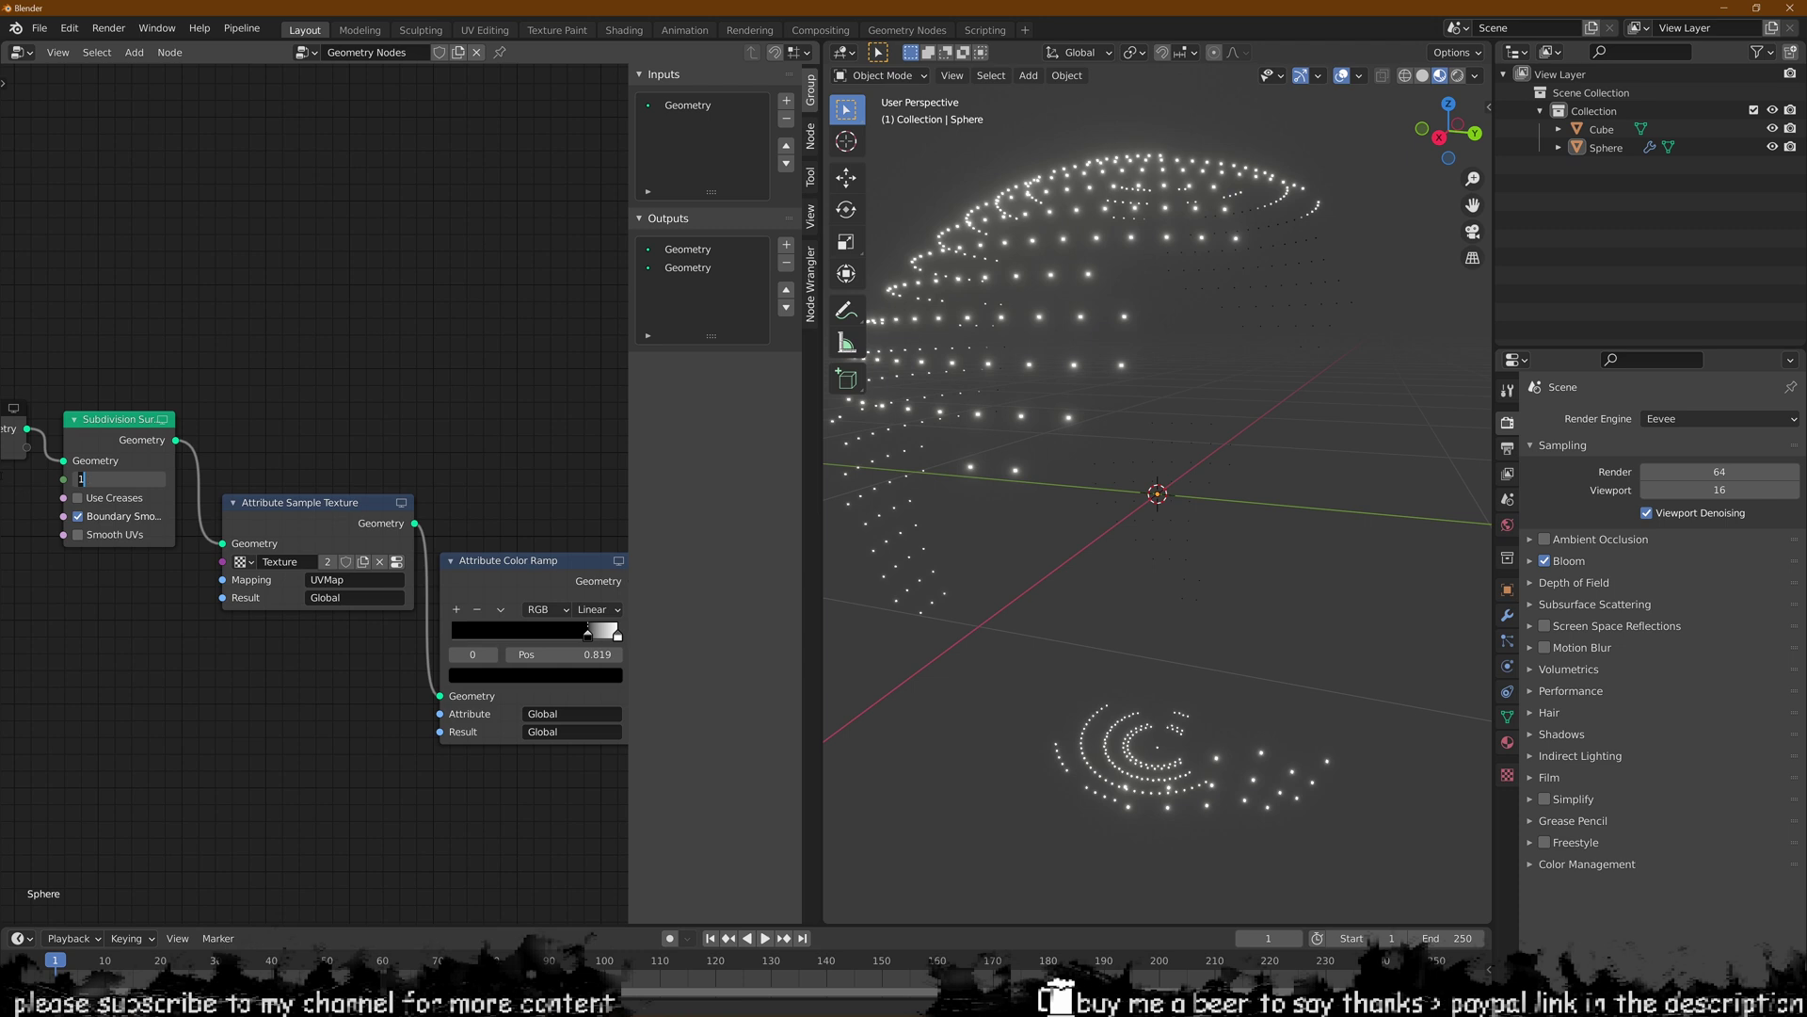
key(Return)
middle_drag(517, 555, 420, 556)
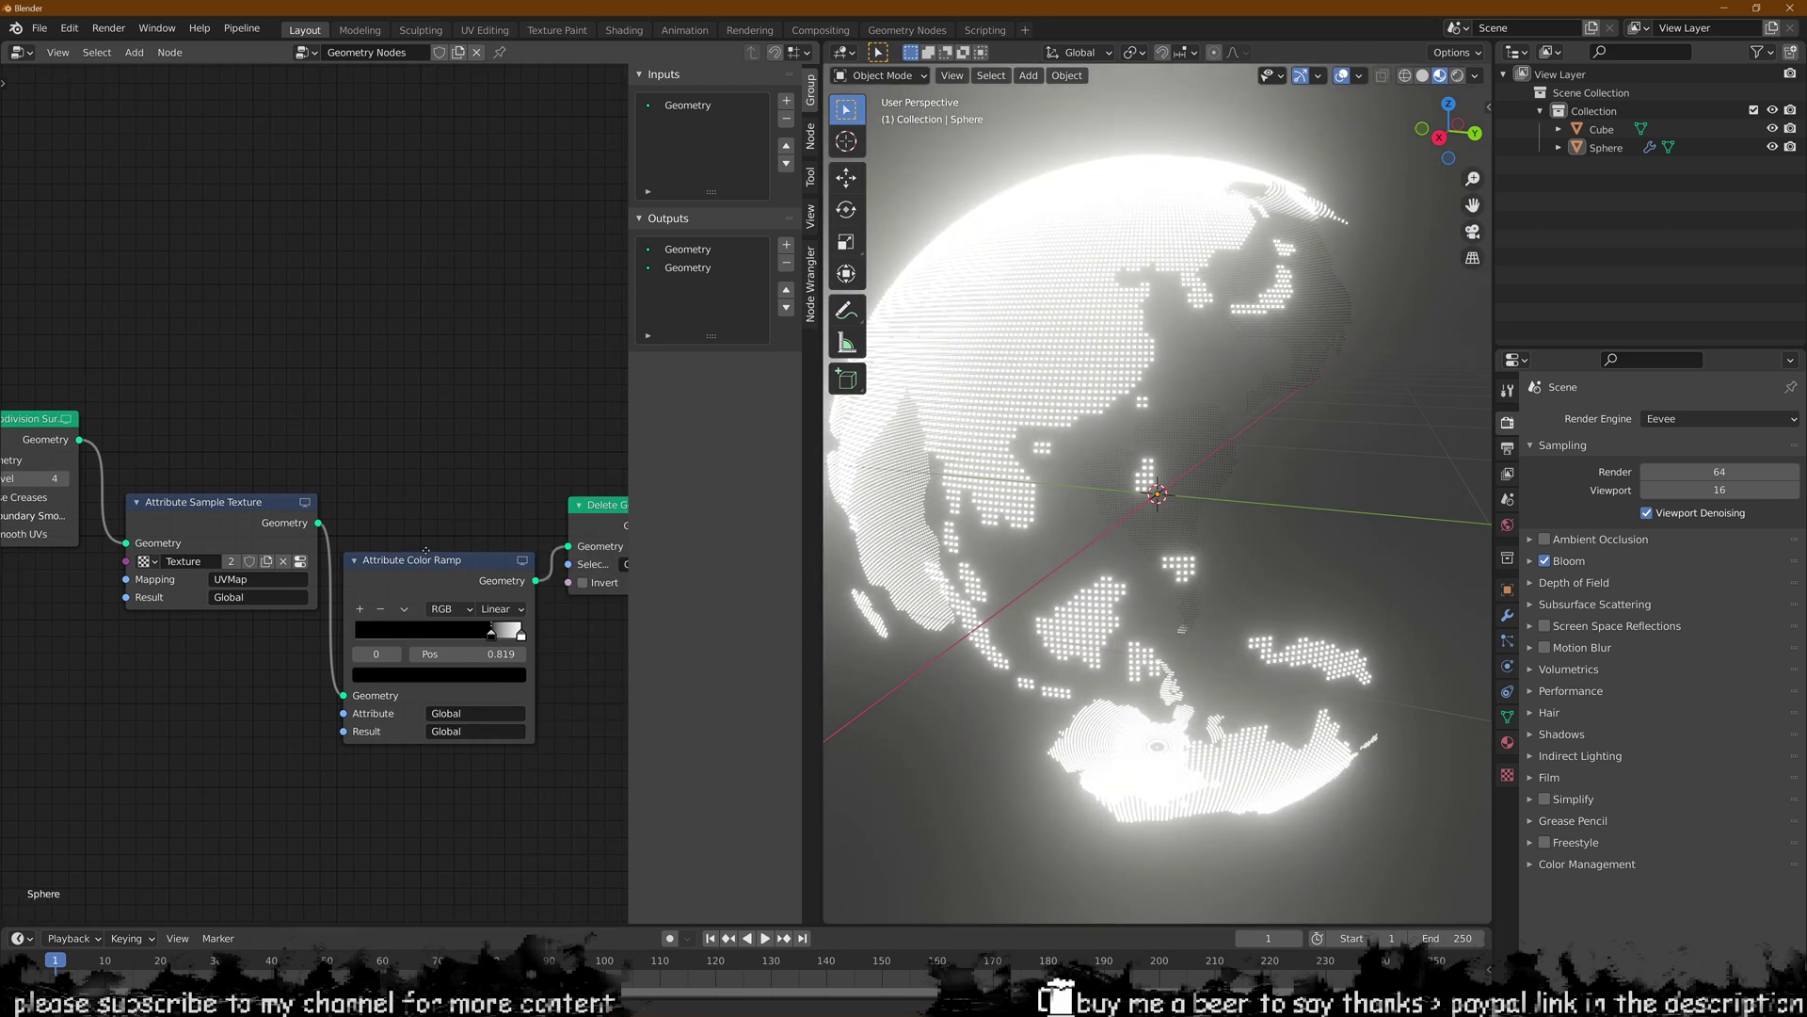
- Try a factor of 0.003 on the Point Scale node, and raise it to 0.004
scroll(531, 629, down, 2)
middle_drag(532, 629, 414, 623)
middle_drag(1184, 554, 1196, 524)
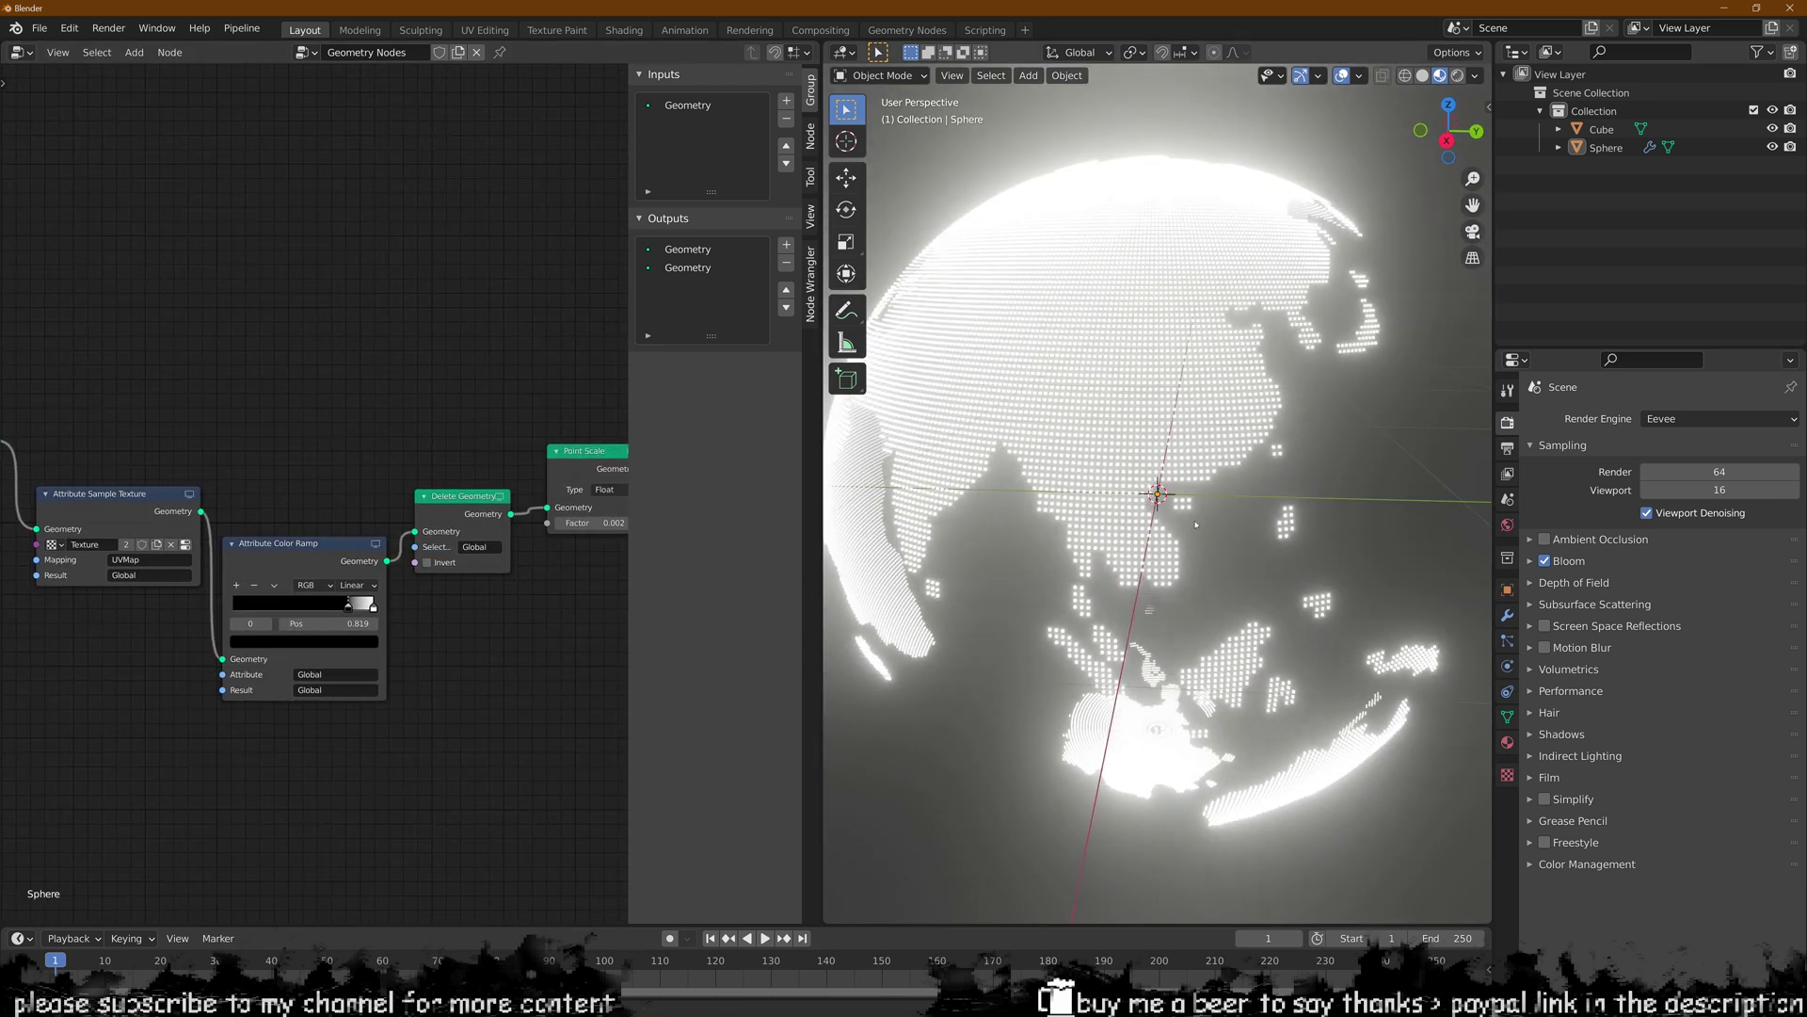
middle_drag(1269, 474, 1183, 503)
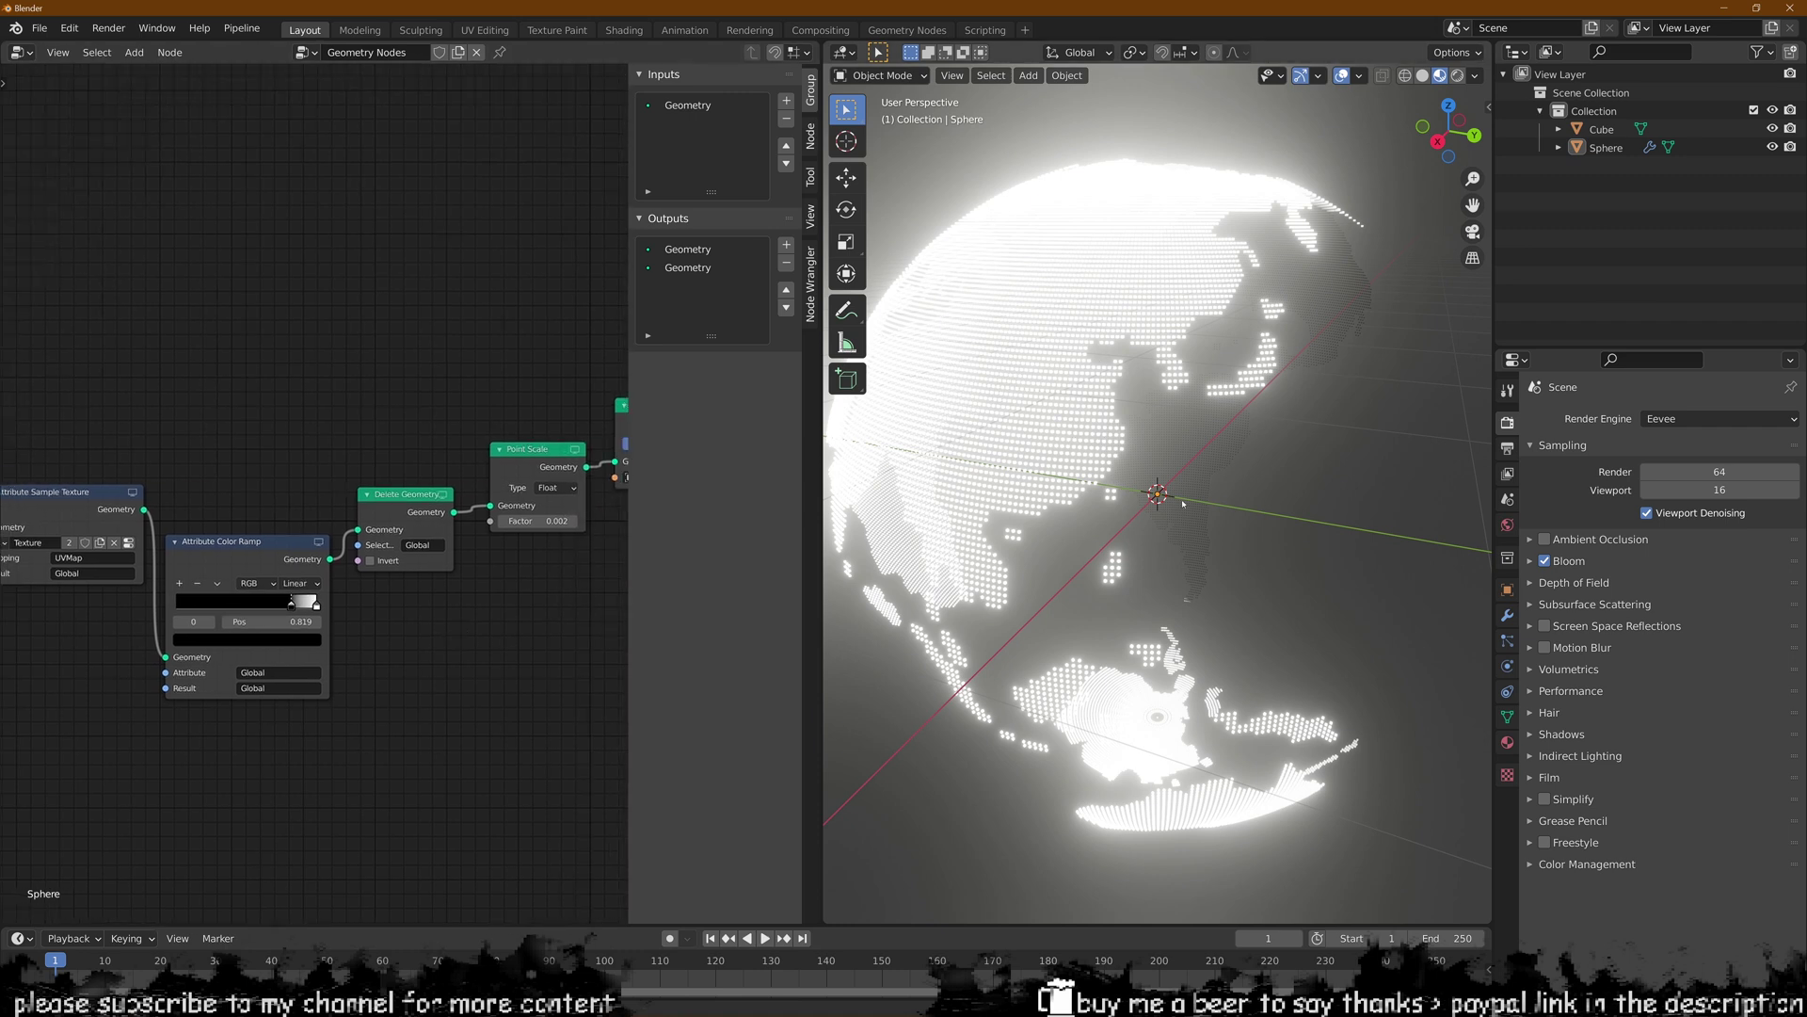
ctrl+scroll(235, 649, down, 1)
scroll(218, 661, up, 2)
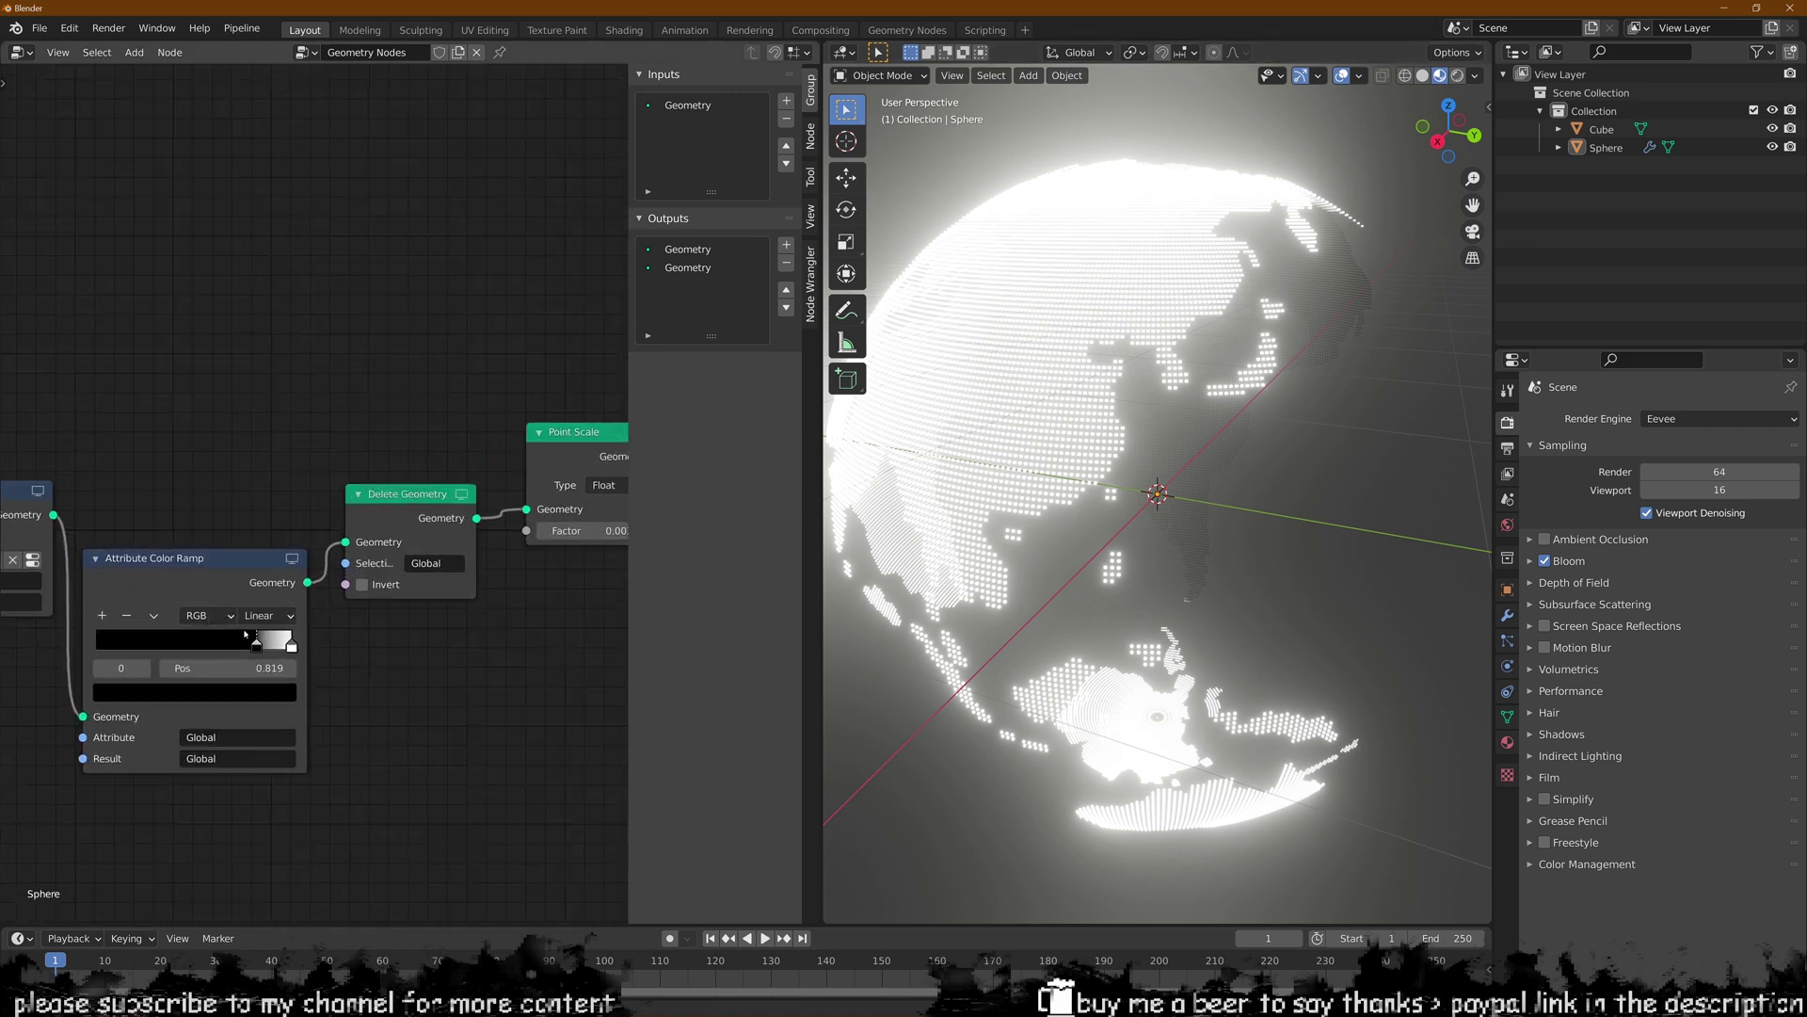
middle_drag(394, 651, 167, 674)
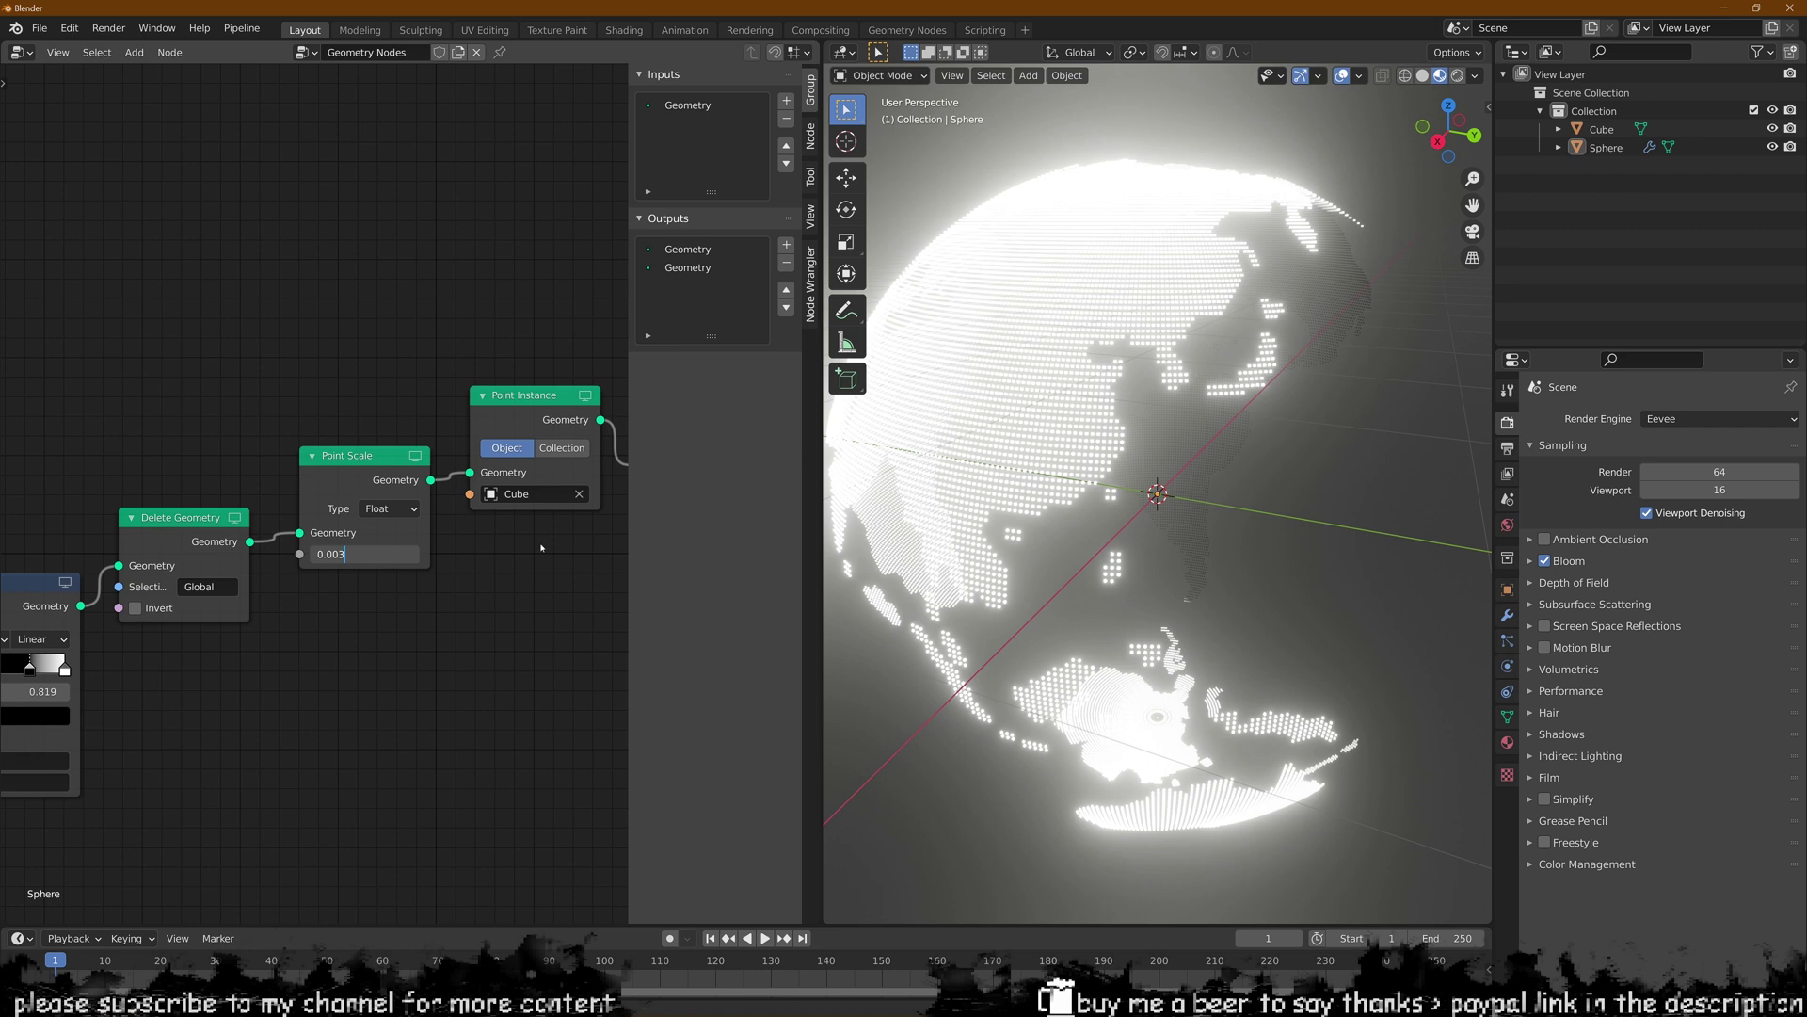
key(Return)
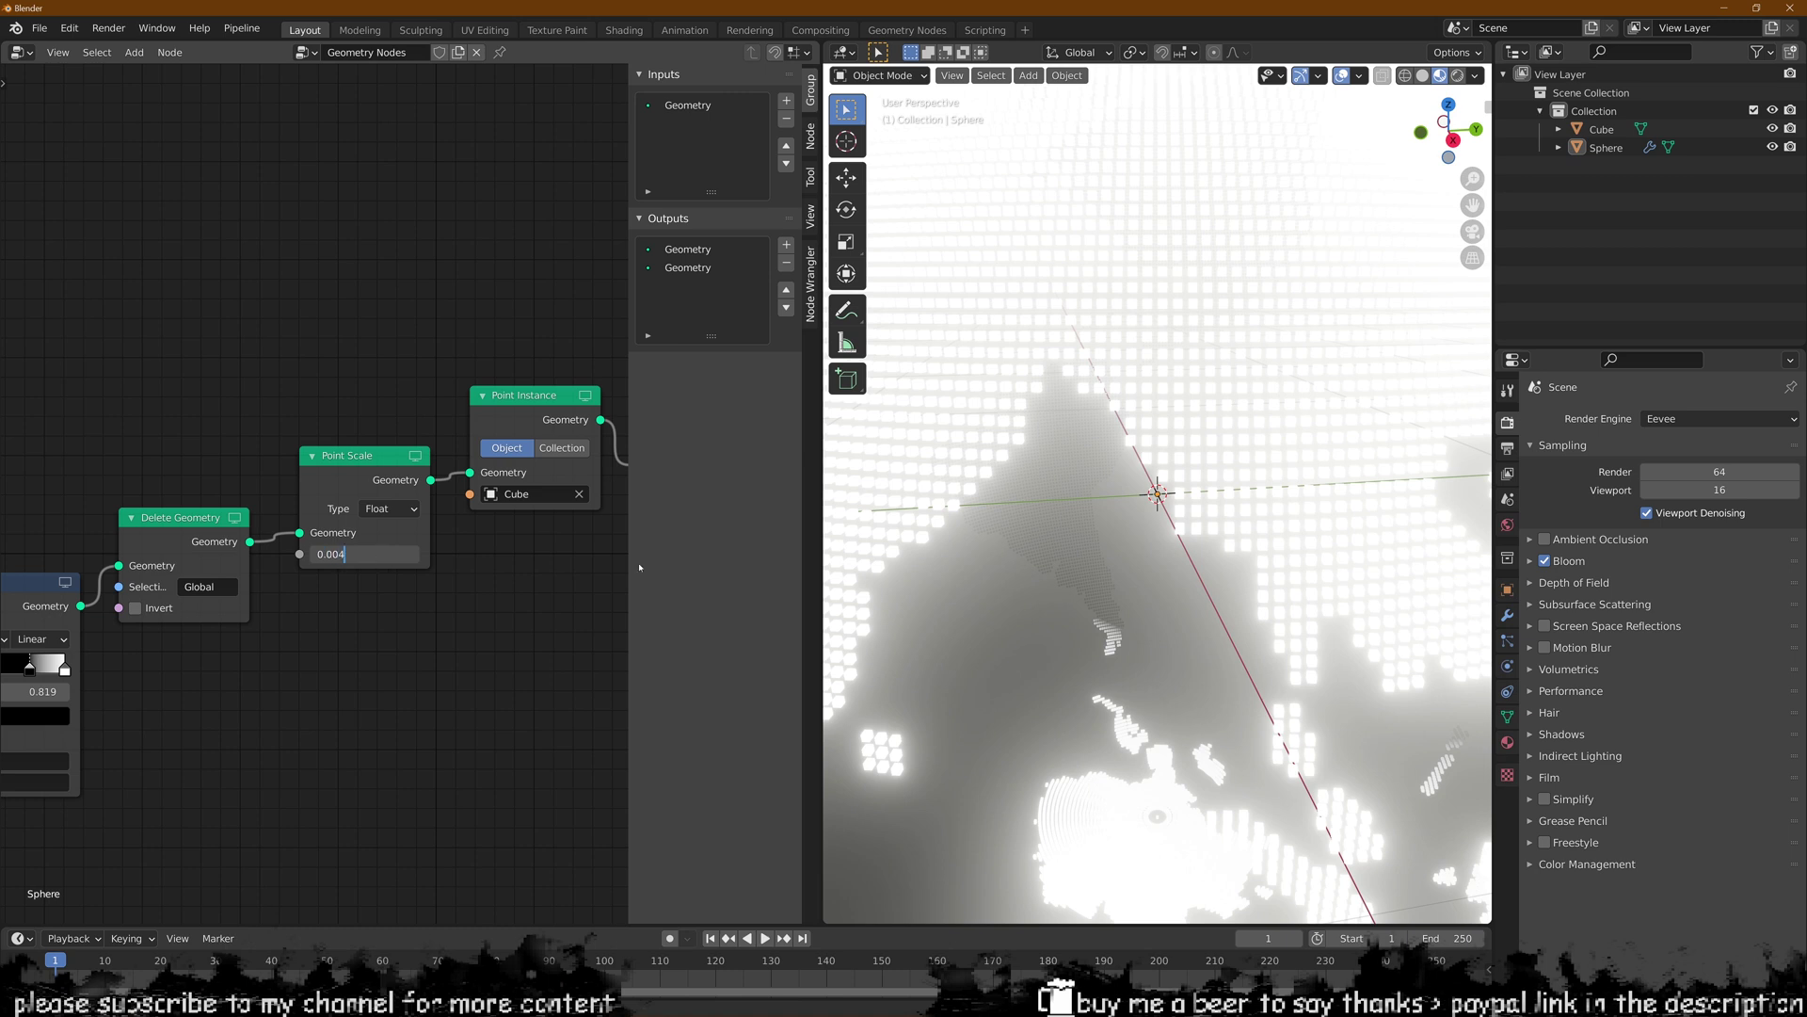
key(Return)
- Examine the enlarged cubes on the globe from several sides, from below and up close
scroll(1224, 424, down, 6)
middle_drag(1253, 395, 1149, 391)
click(1449, 157)
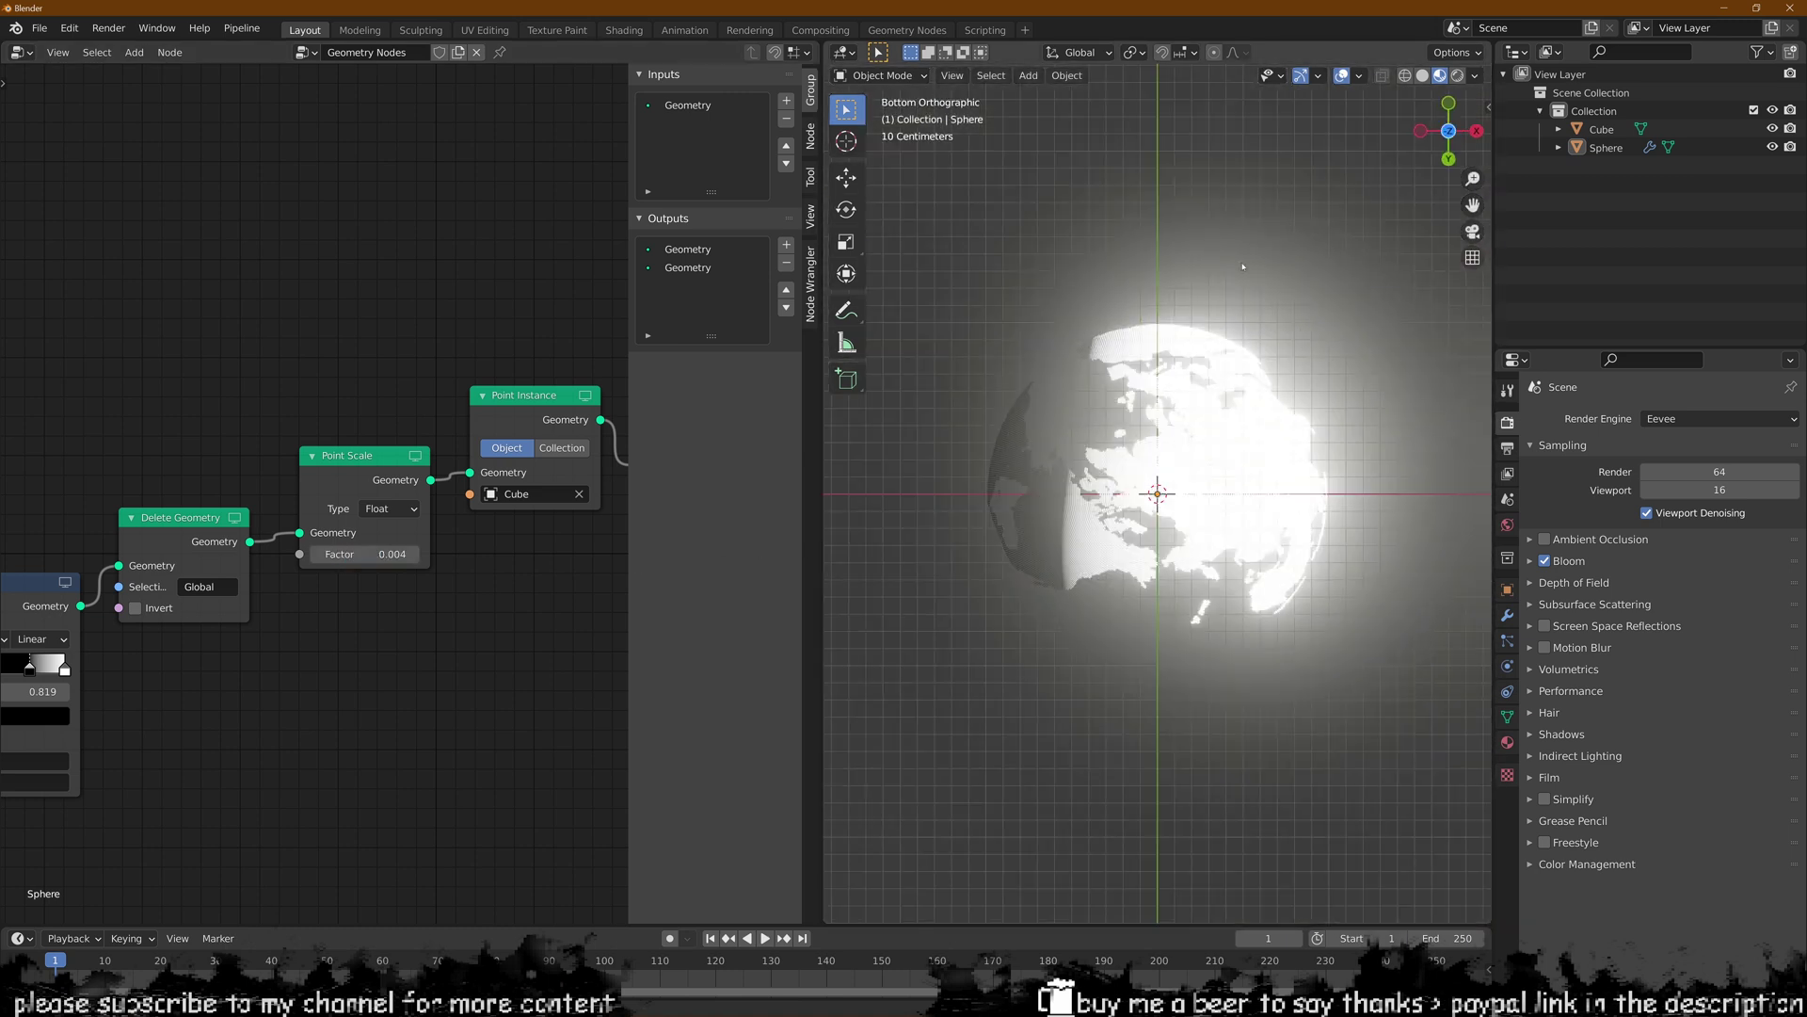
middle_drag(1242, 266, 1218, 516)
scroll(1219, 439, up, 7)
scroll(1218, 516, down, 5)
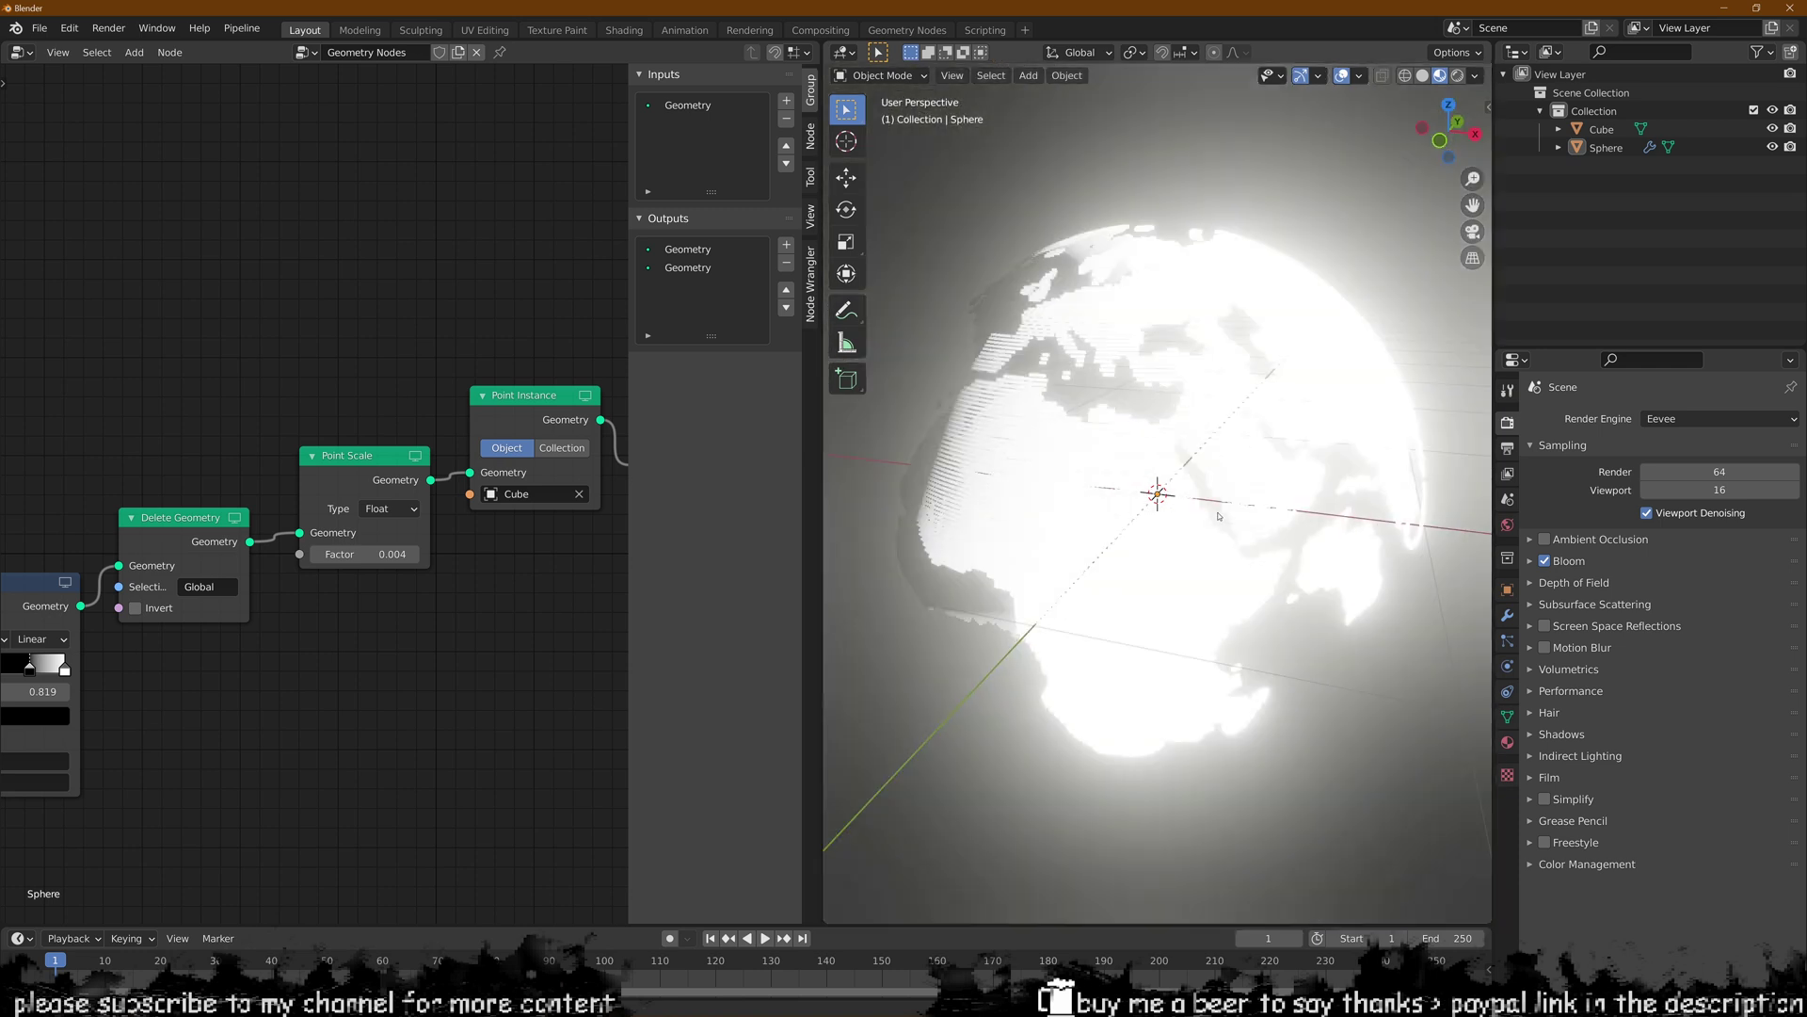
scroll(1218, 513, down, 1)
middle_drag(1313, 362, 1203, 374)
scroll(1202, 375, up, 2)
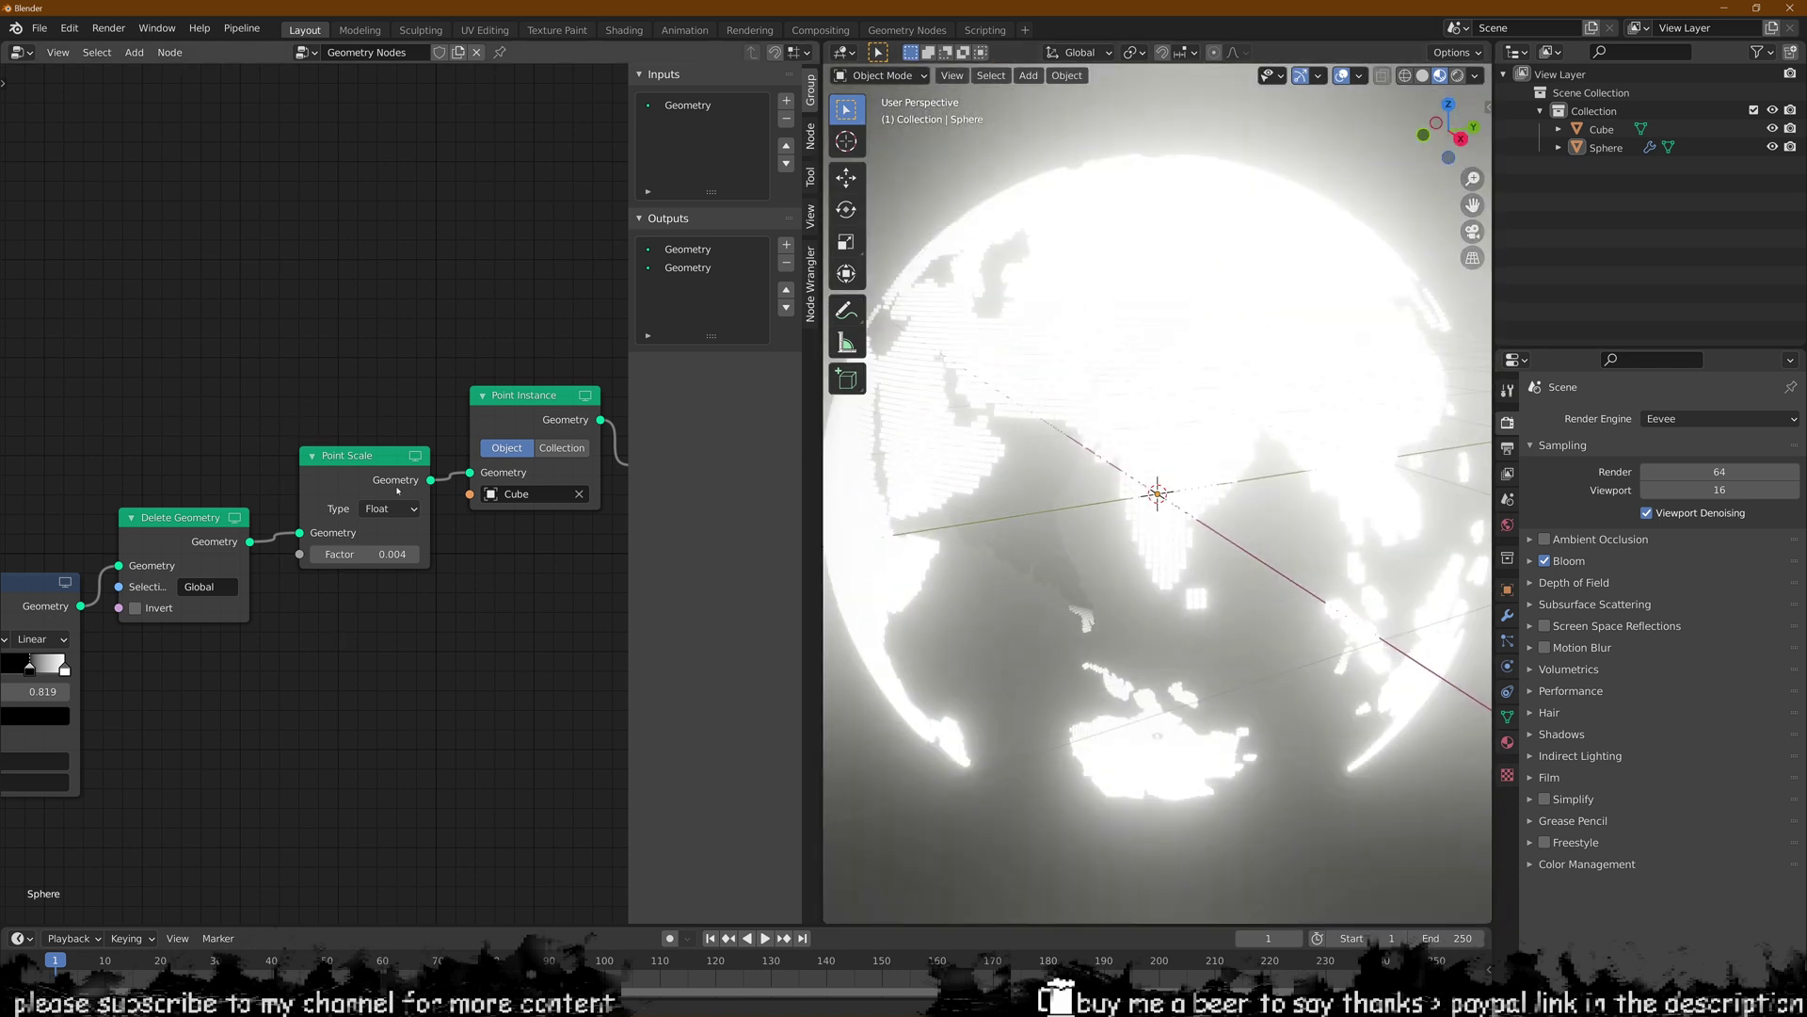
middle_drag(941, 415, 1078, 336)
scroll(1161, 434, down, 3)
scroll(1095, 503, up, 3)
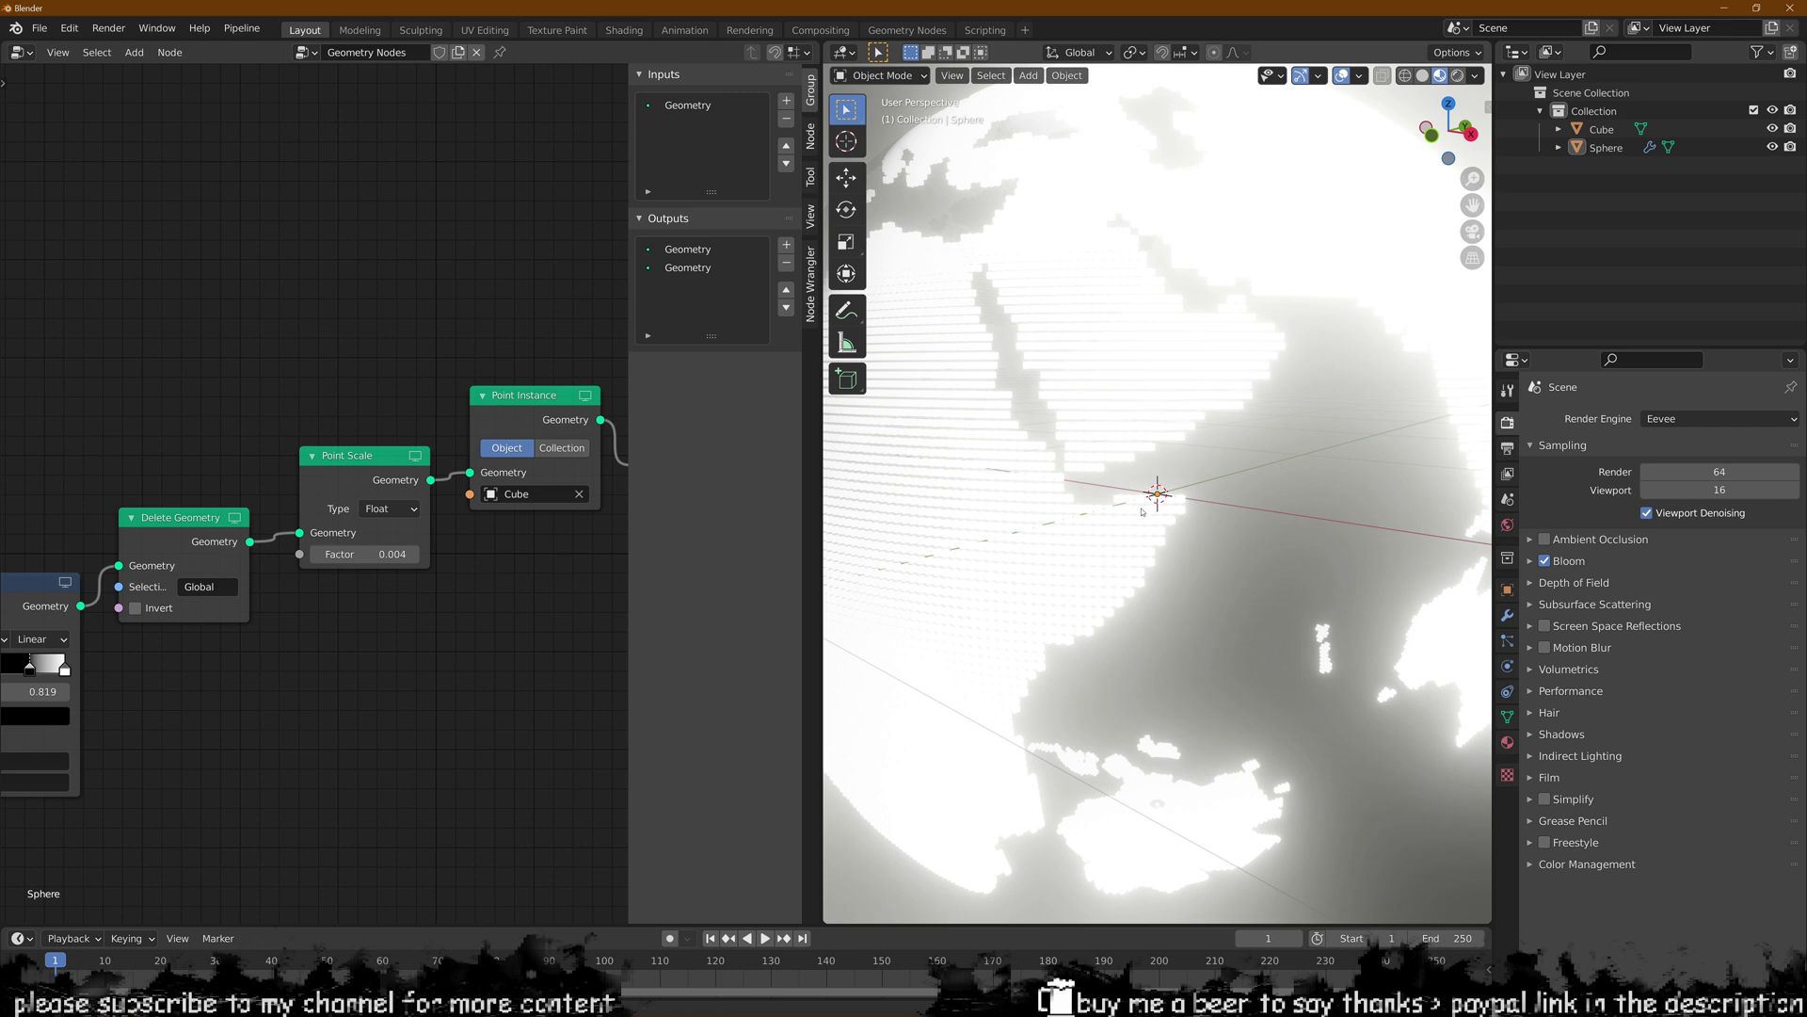
middle_drag(988, 552, 1138, 452)
scroll(390, 558, up, 1)
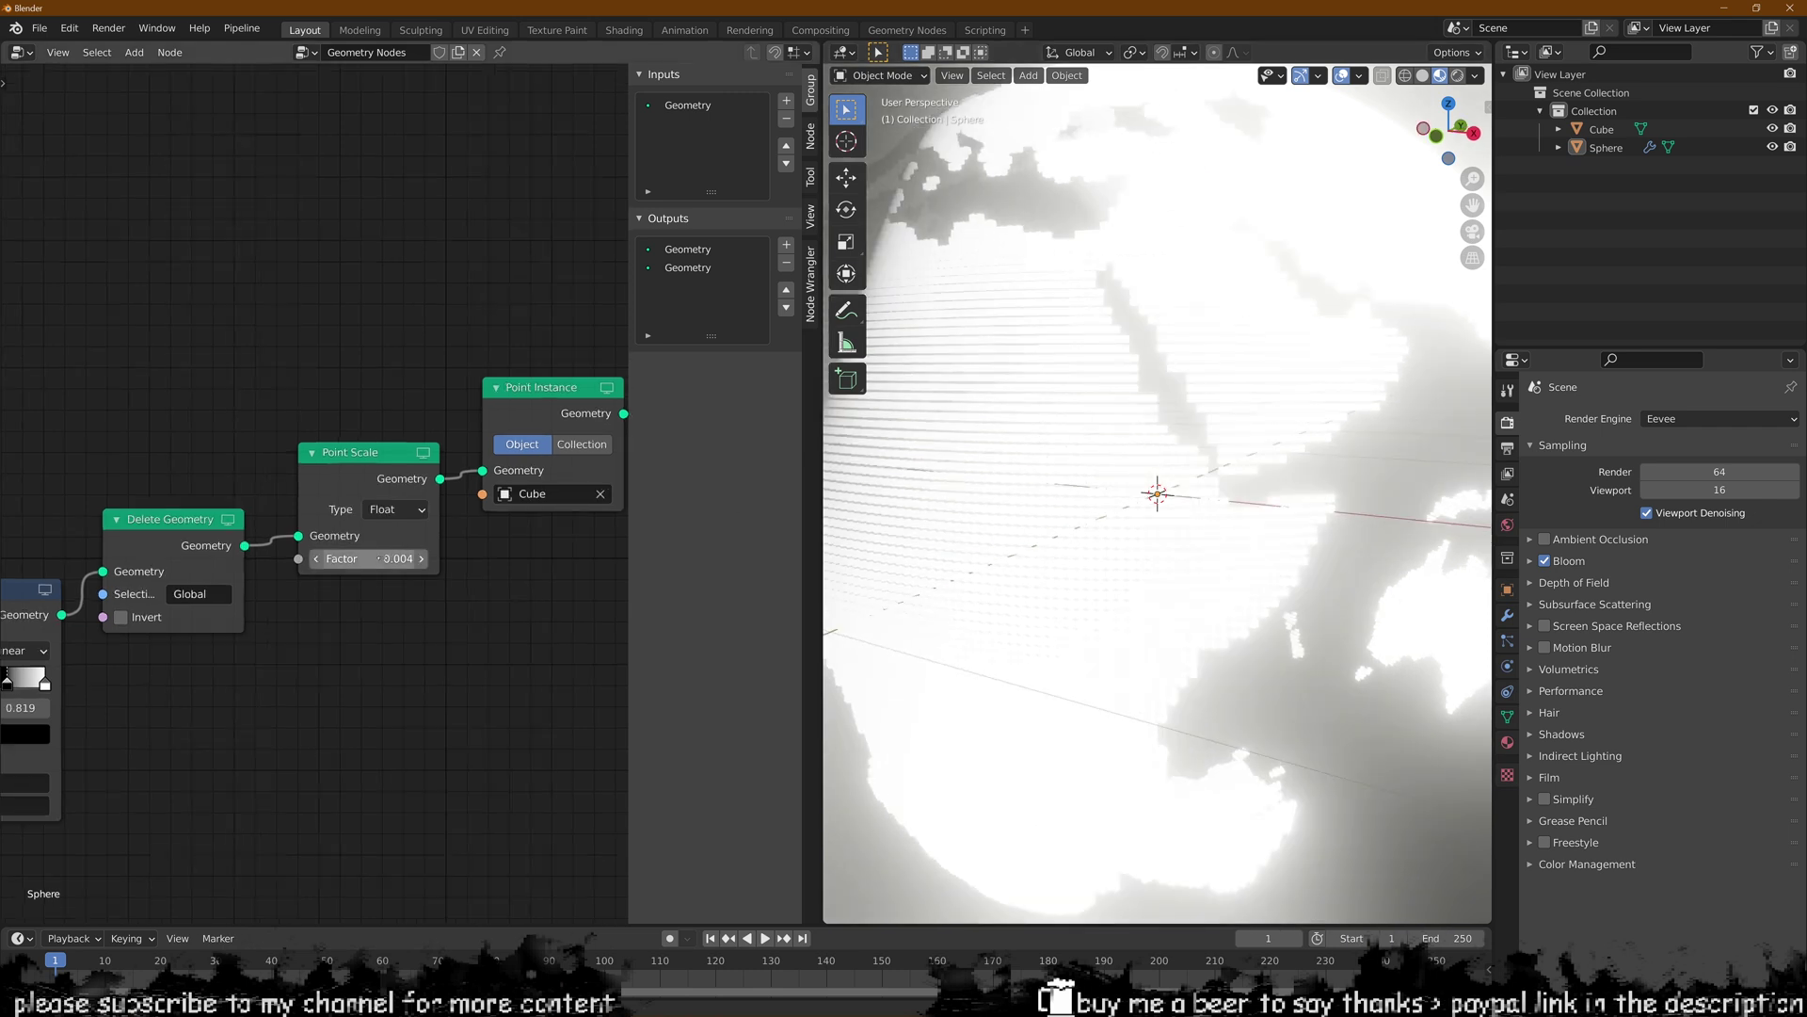
- Set the Point Scale node's factor to 0.002
click(383, 558)
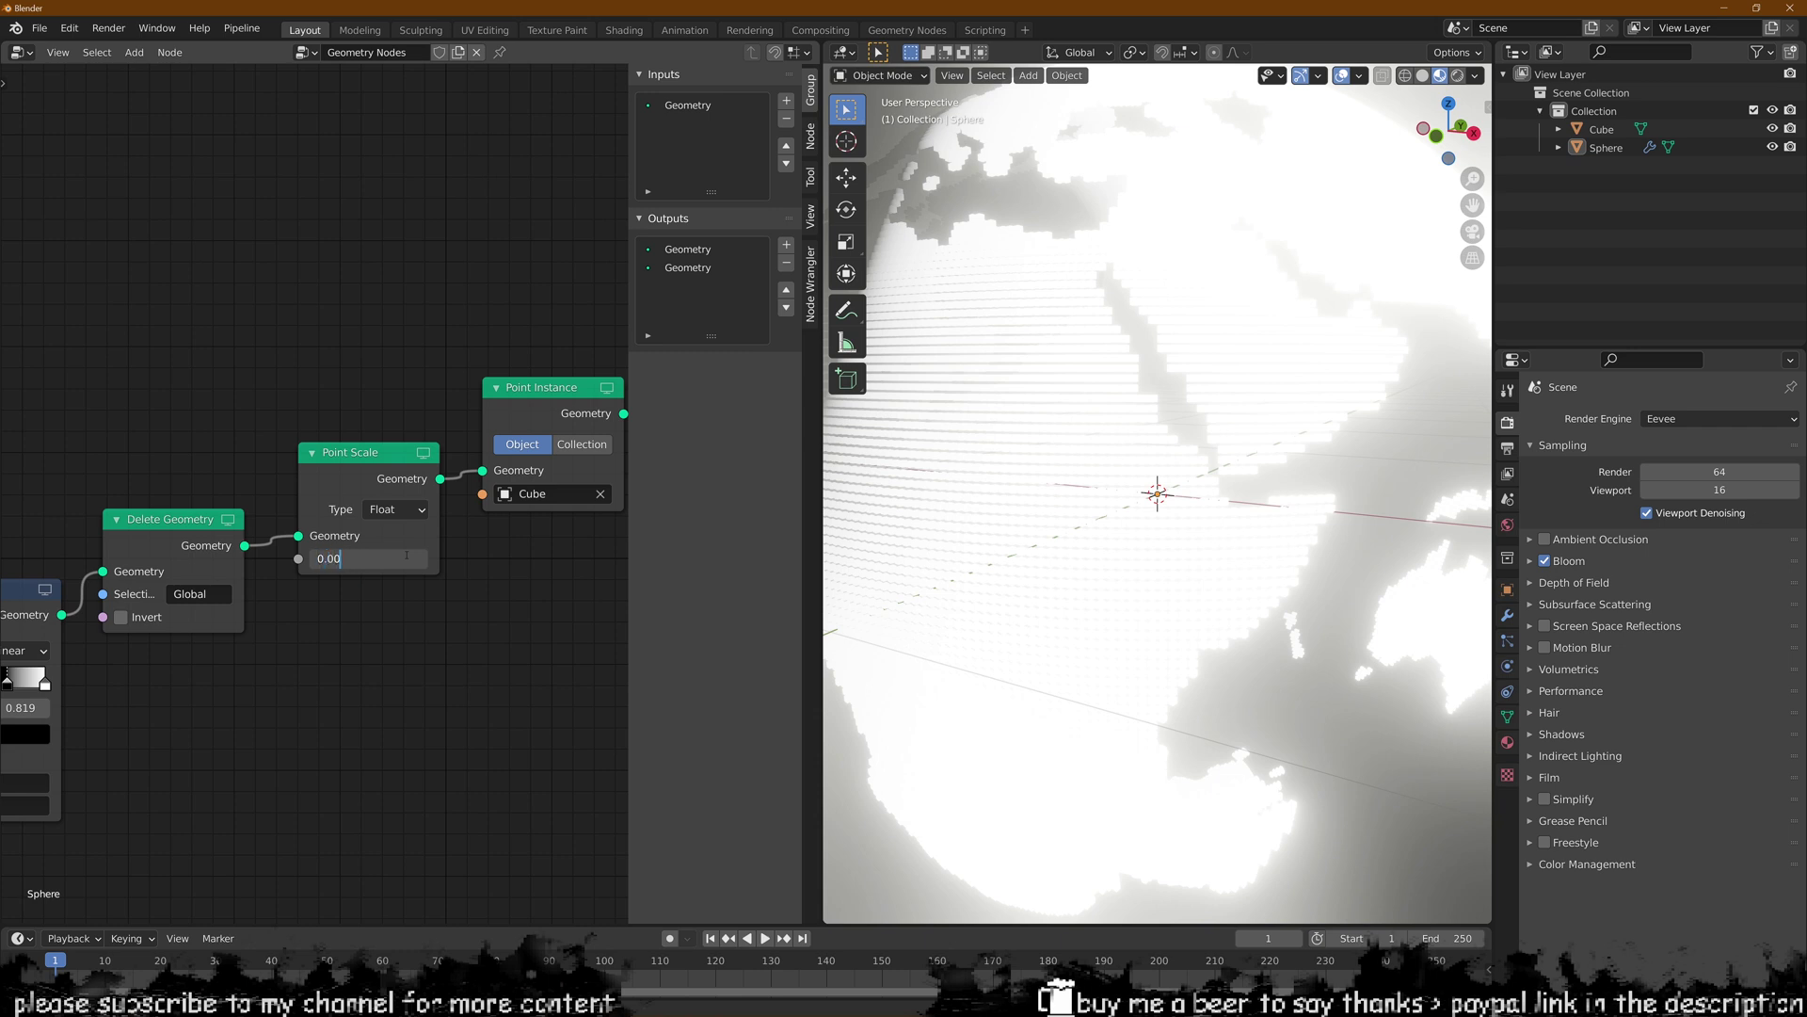
text(0.002)
key(Return)
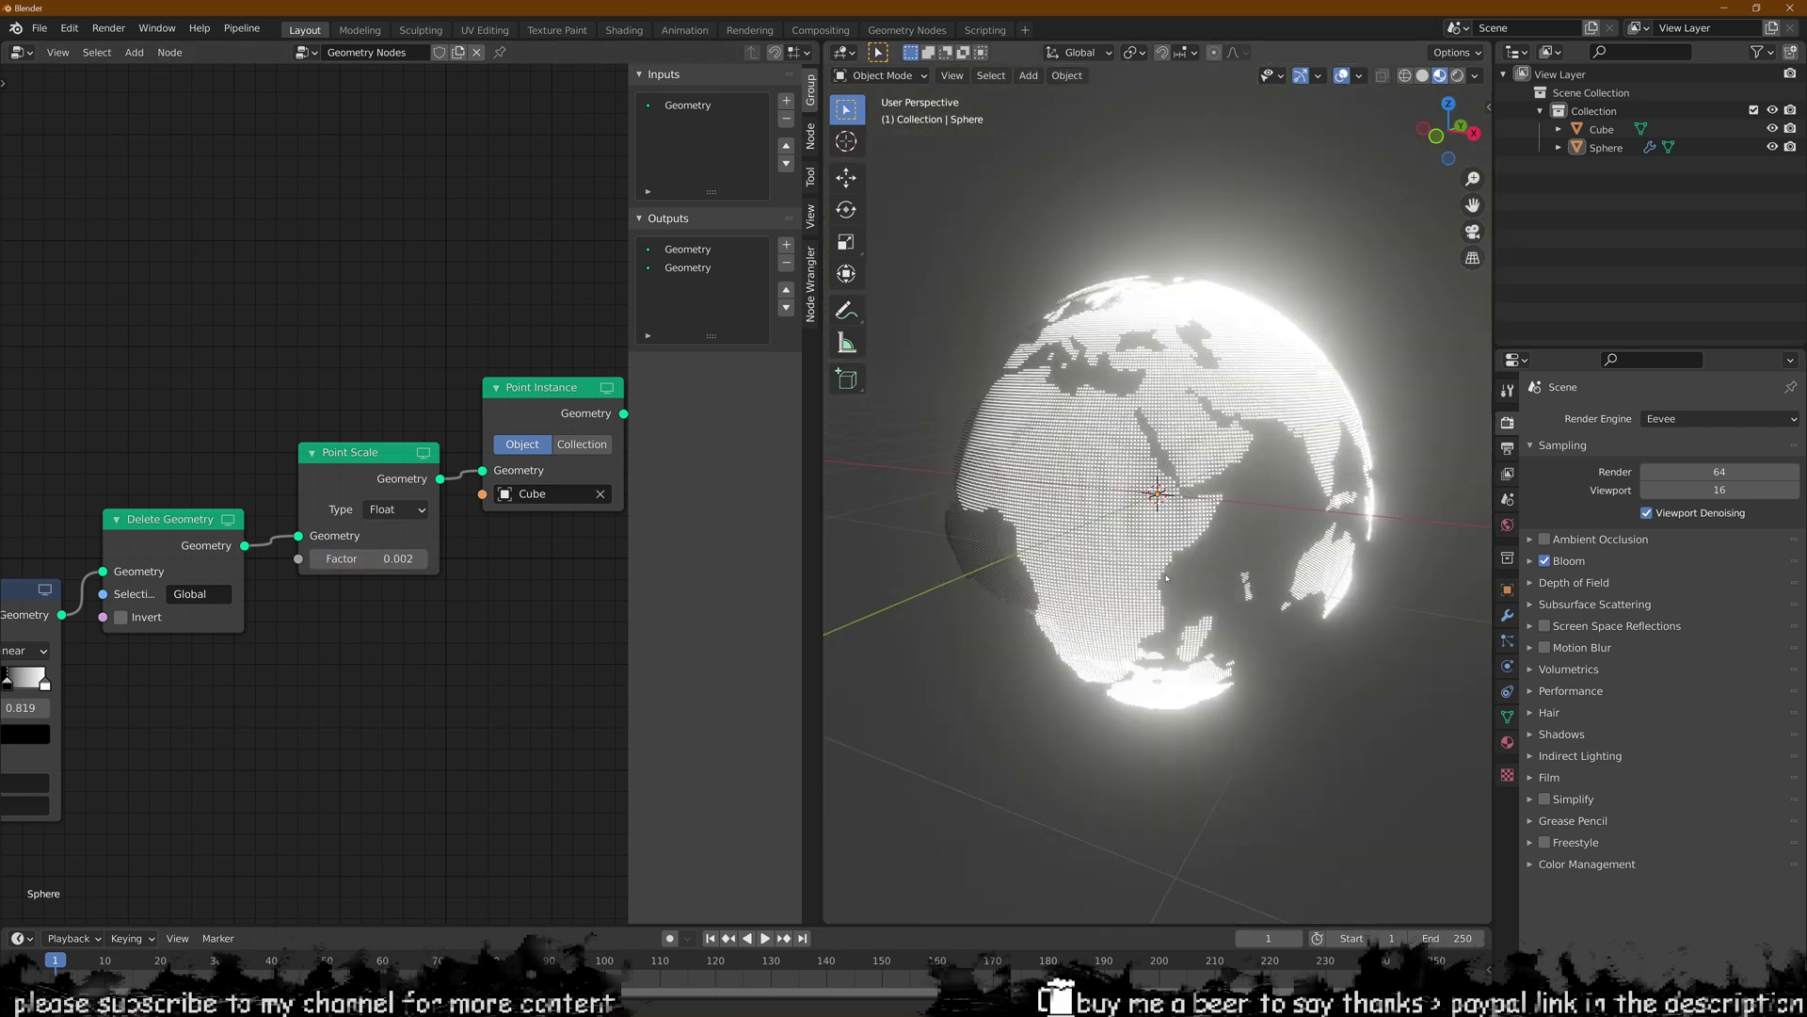
middle_drag(1178, 538, 1124, 539)
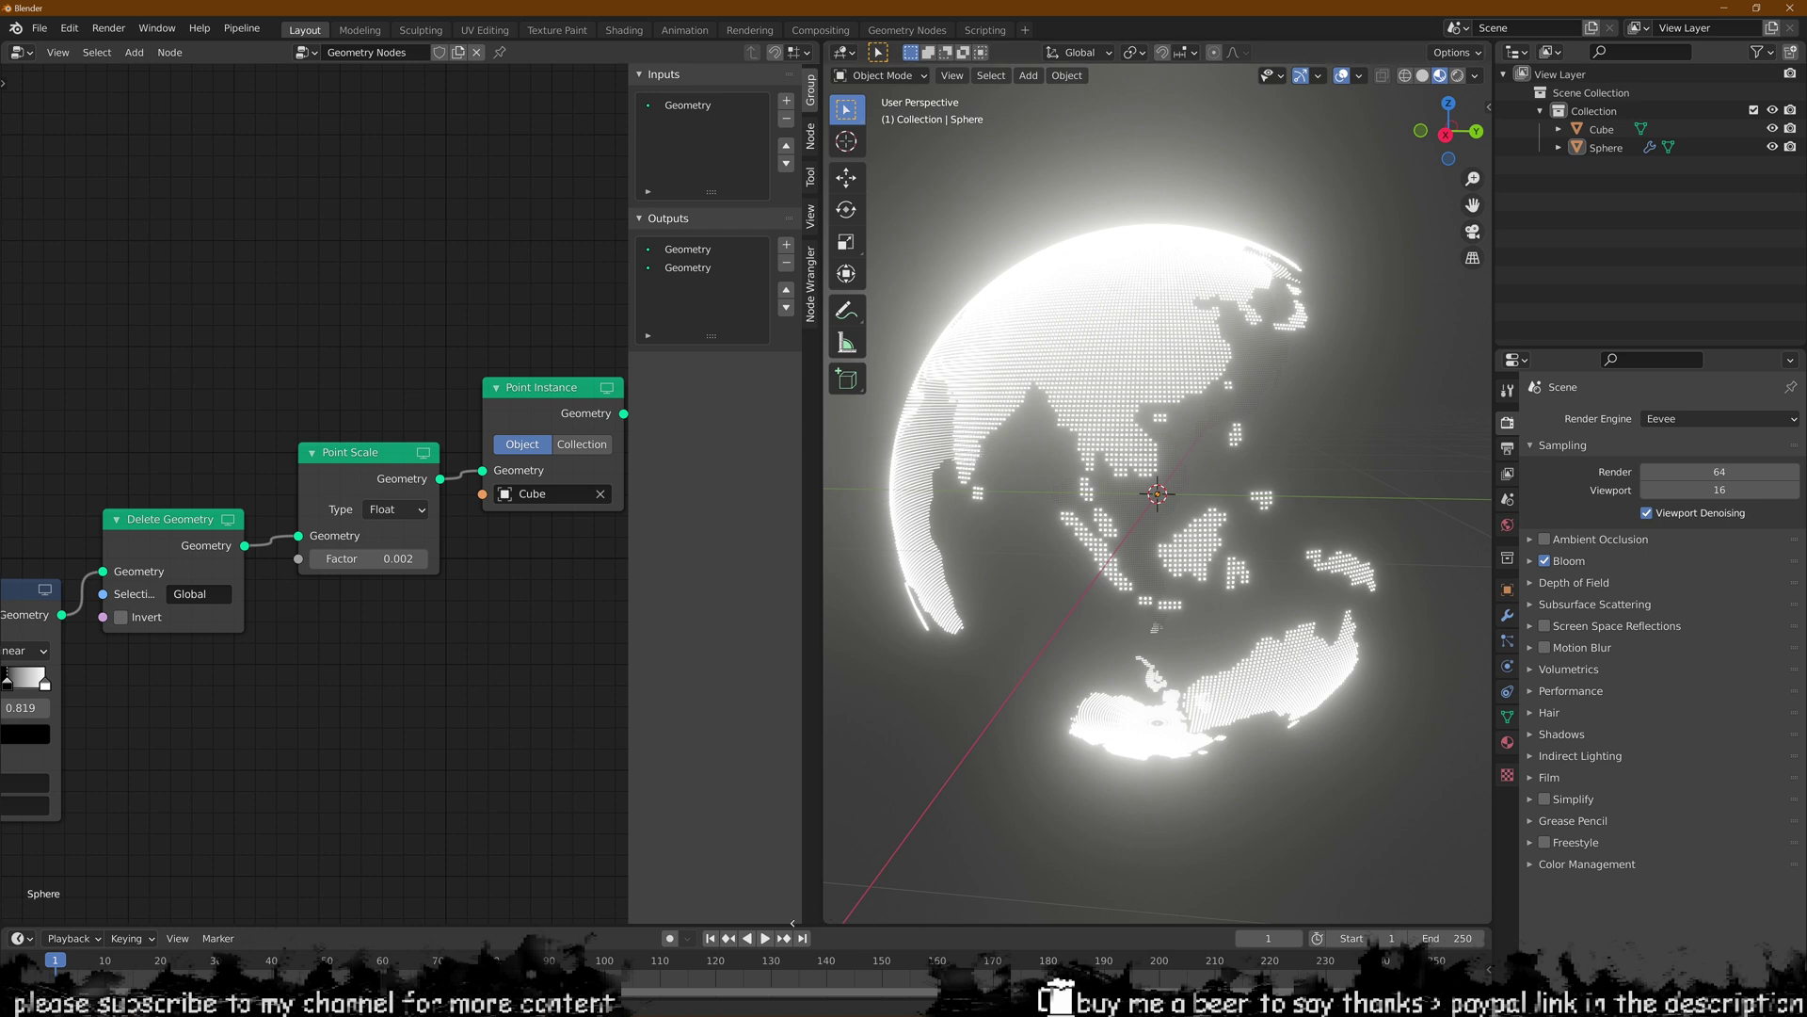
- Close the Geometry Node Editor so the viewport fills the working area, and view the globe from other sides
drag(829, 917, 659, 828)
scroll(753, 527, down, 5)
middle_drag(828, 492, 732, 439)
scroll(695, 509, up, 3)
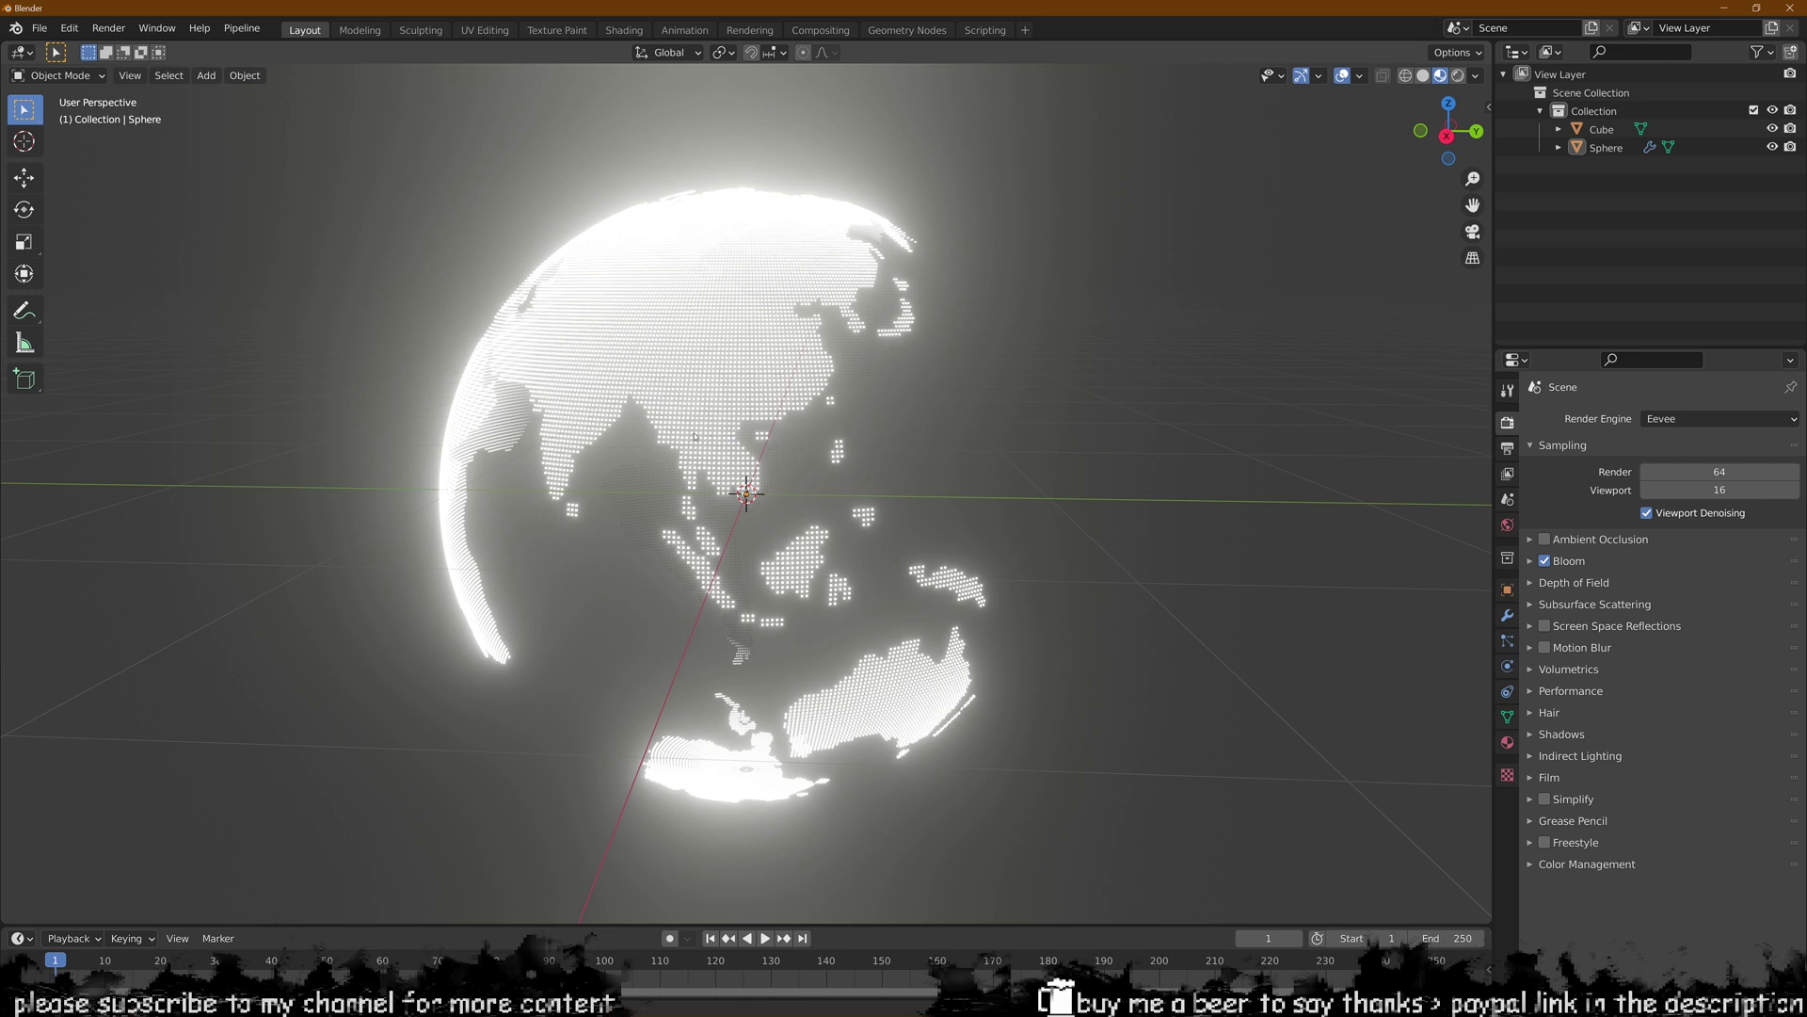
middle_drag(695, 436, 806, 447)
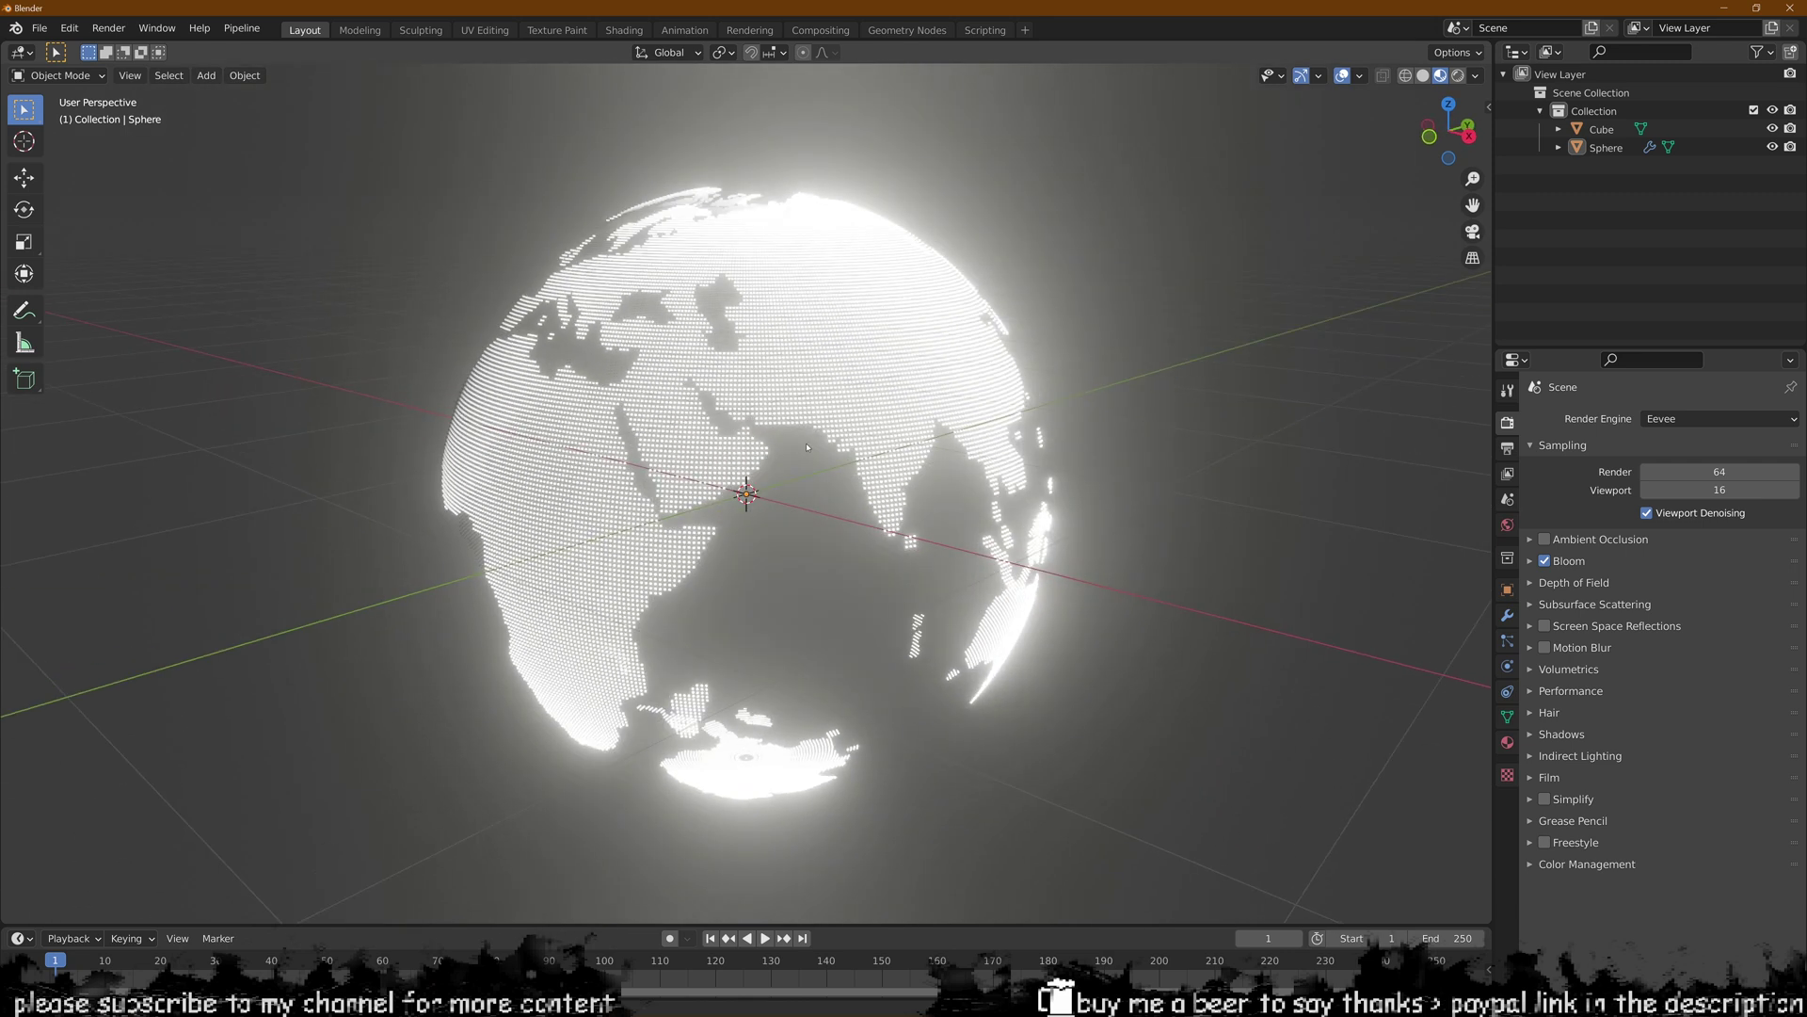